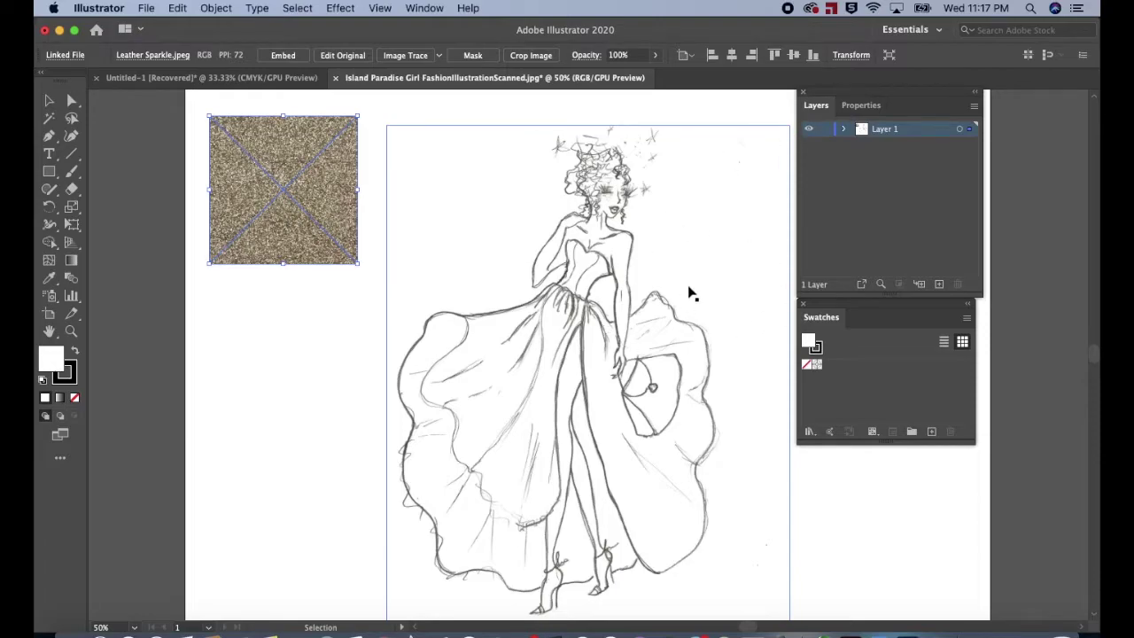
Deselect the sparkle texture and open the Skintones gradient swatch library.
left_click(895, 467)
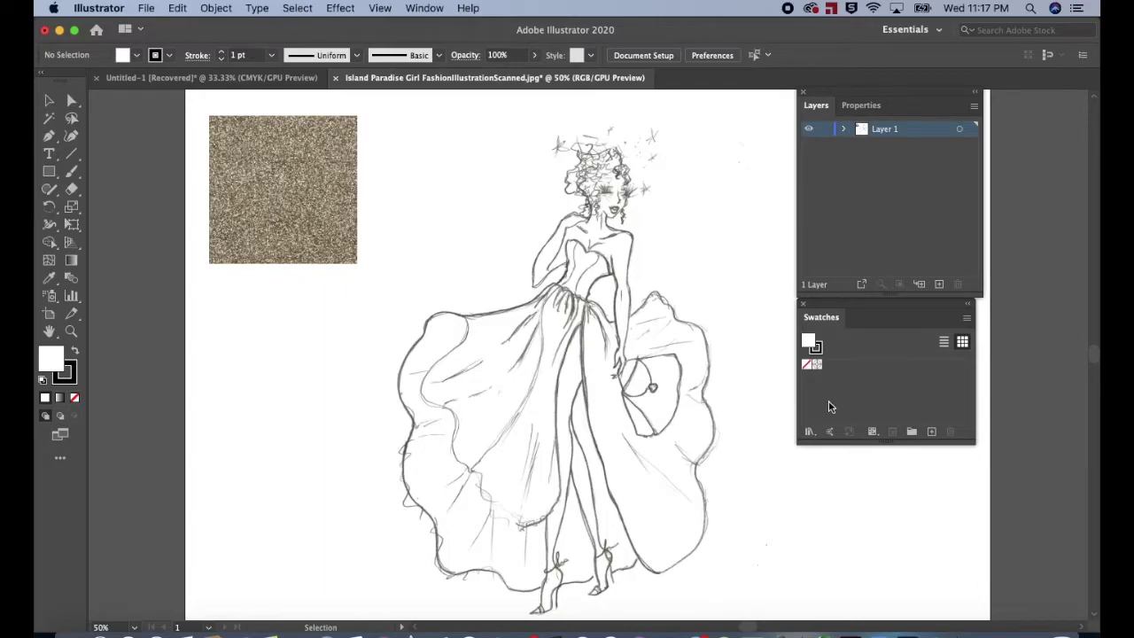
left_click(808, 433)
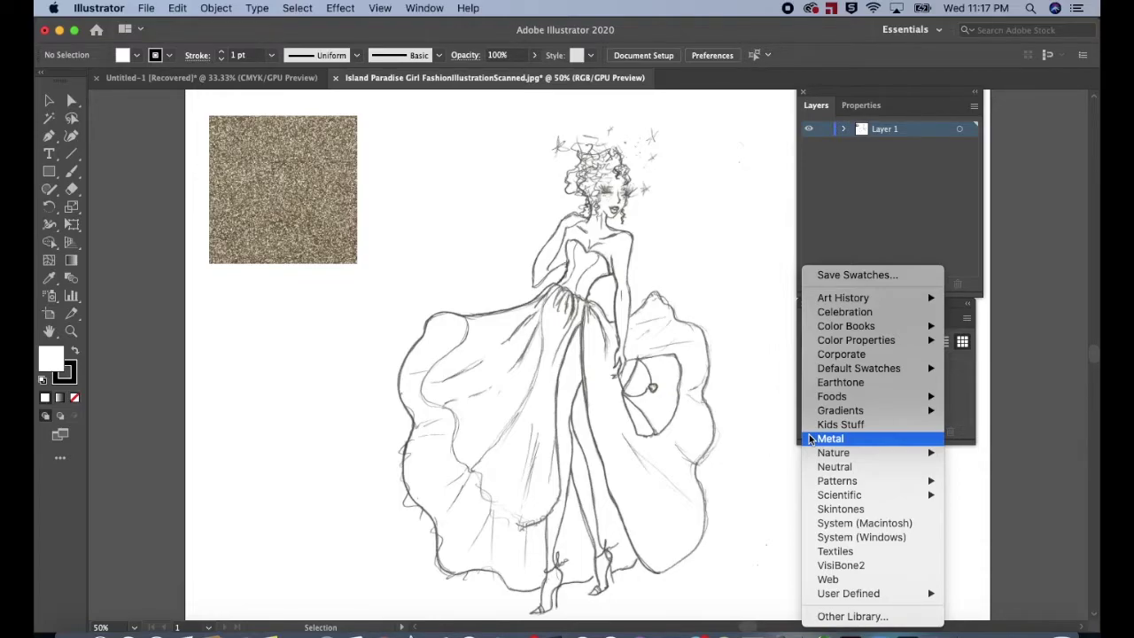
mouse_move(829, 412)
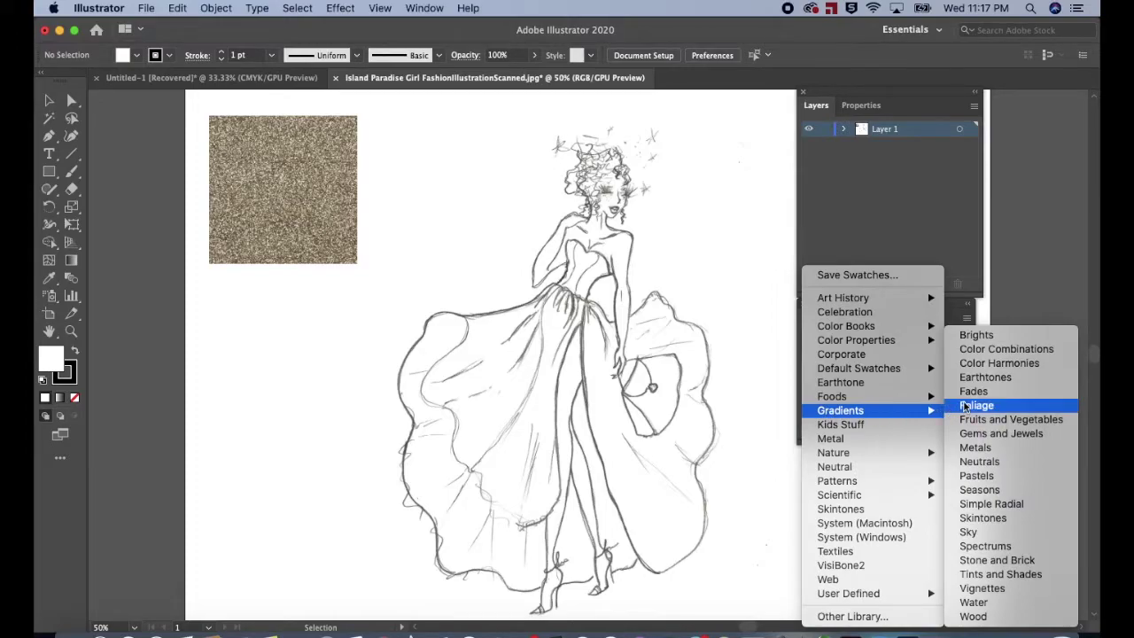
left_click(981, 520)
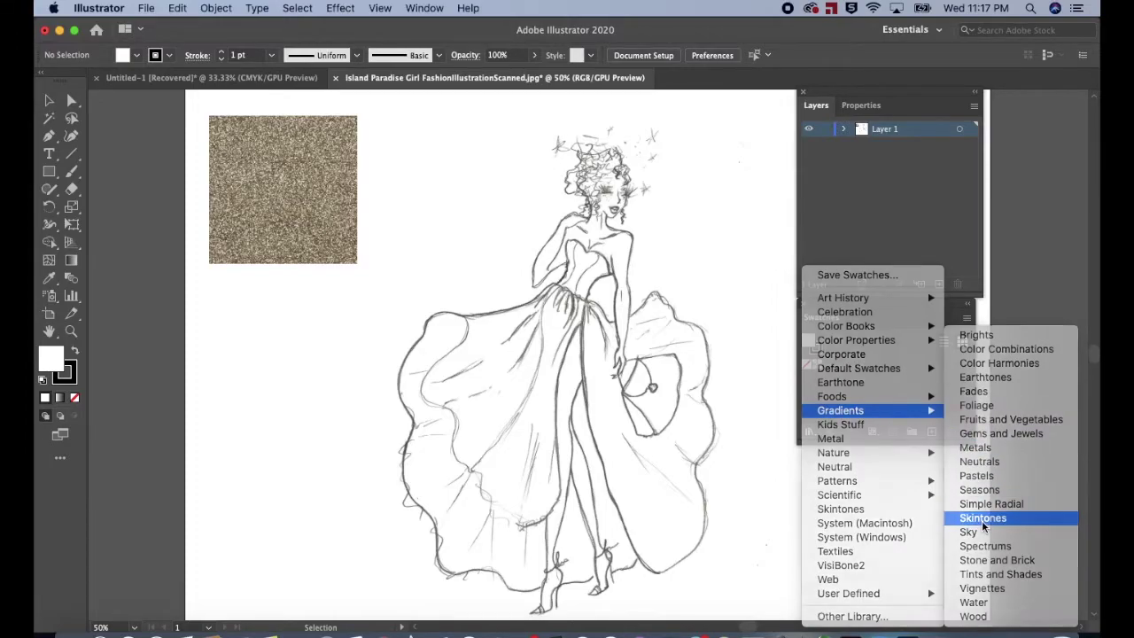
Group the Skintones library with Layers and Properties, dock Swatches beneath that group, and bring the layer list back into view.
left_click_drag(559, 295, 877, 458)
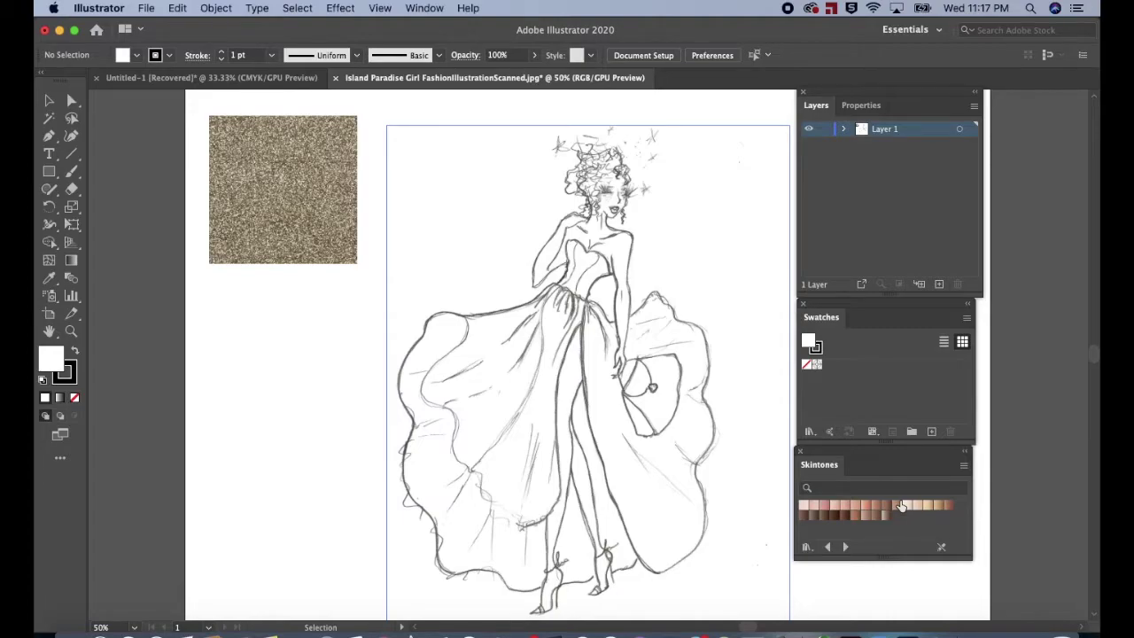
left_click_drag(860, 452, 862, 458)
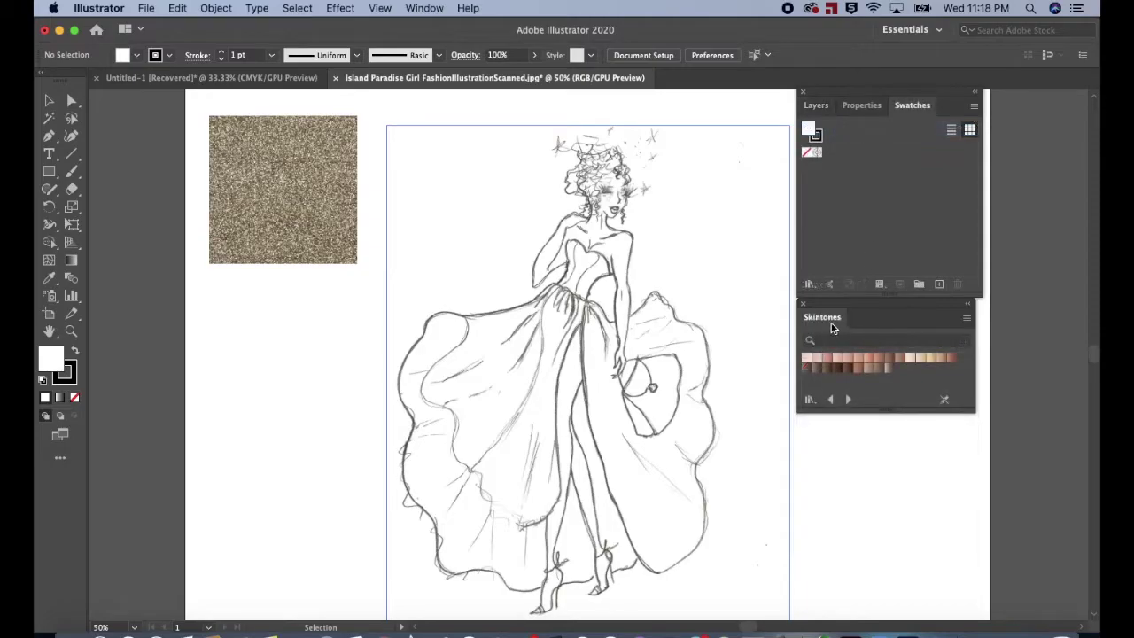
left_click_drag(823, 322, 810, 299)
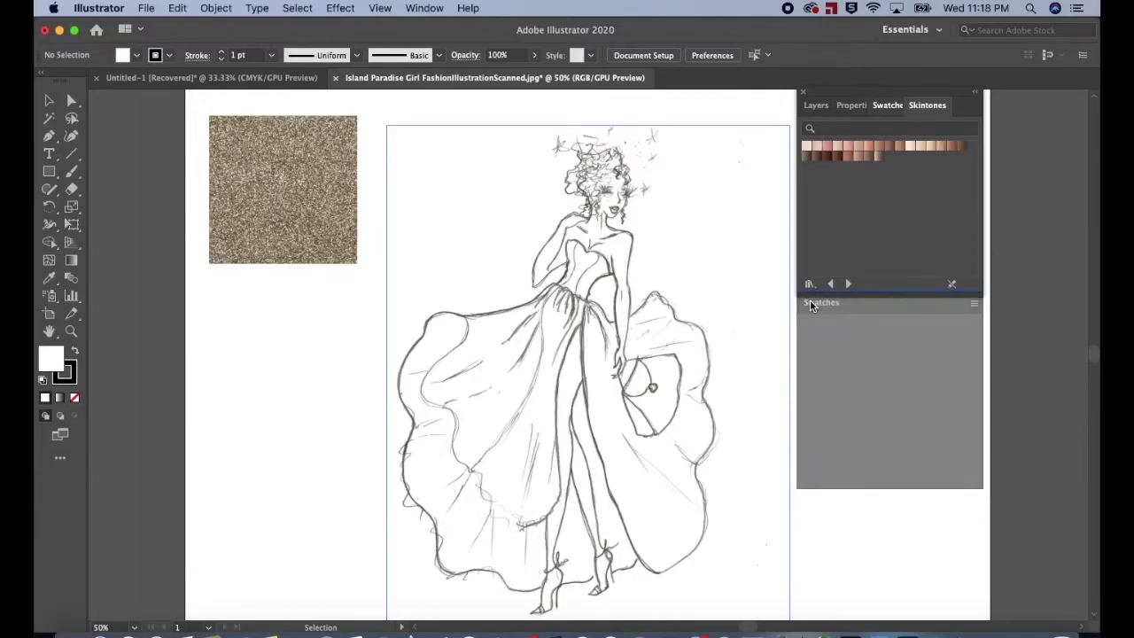
left_click(816, 106)
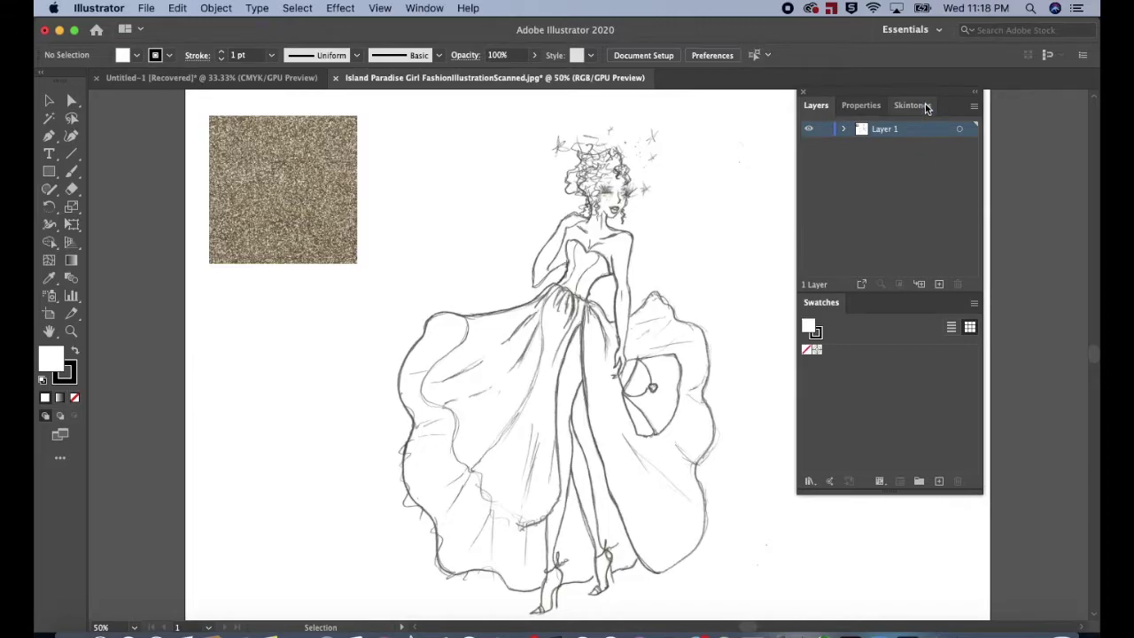
Add a green pattern from the decorative Vonster Patterns library to the document swatches, and close that library.
left_click(808, 481)
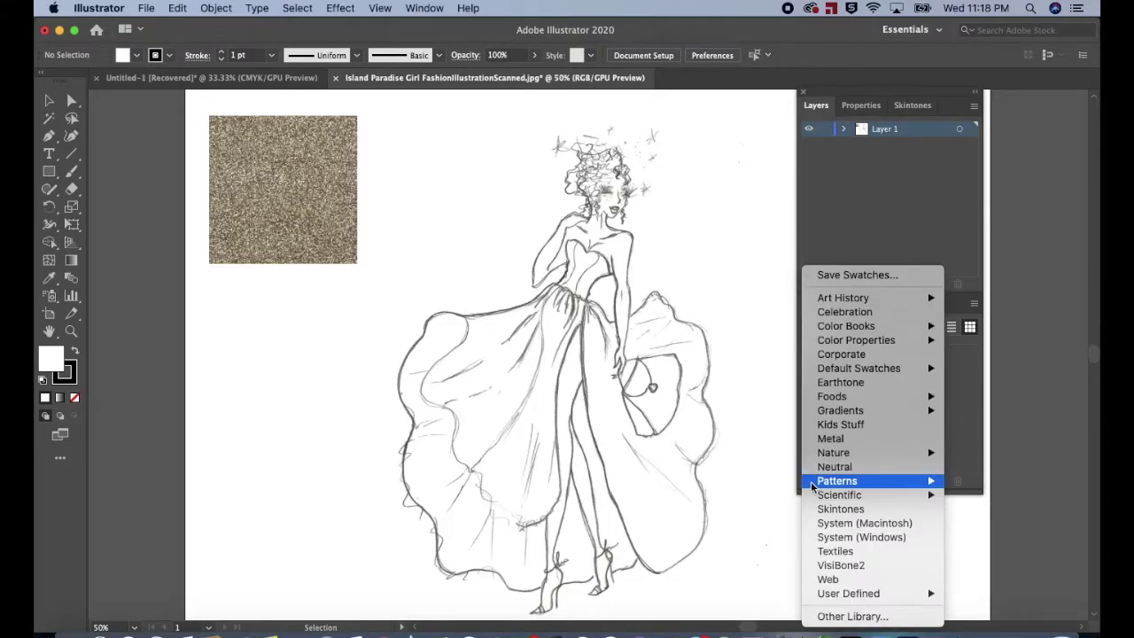
mouse_move(925, 480)
mouse_move(990, 498)
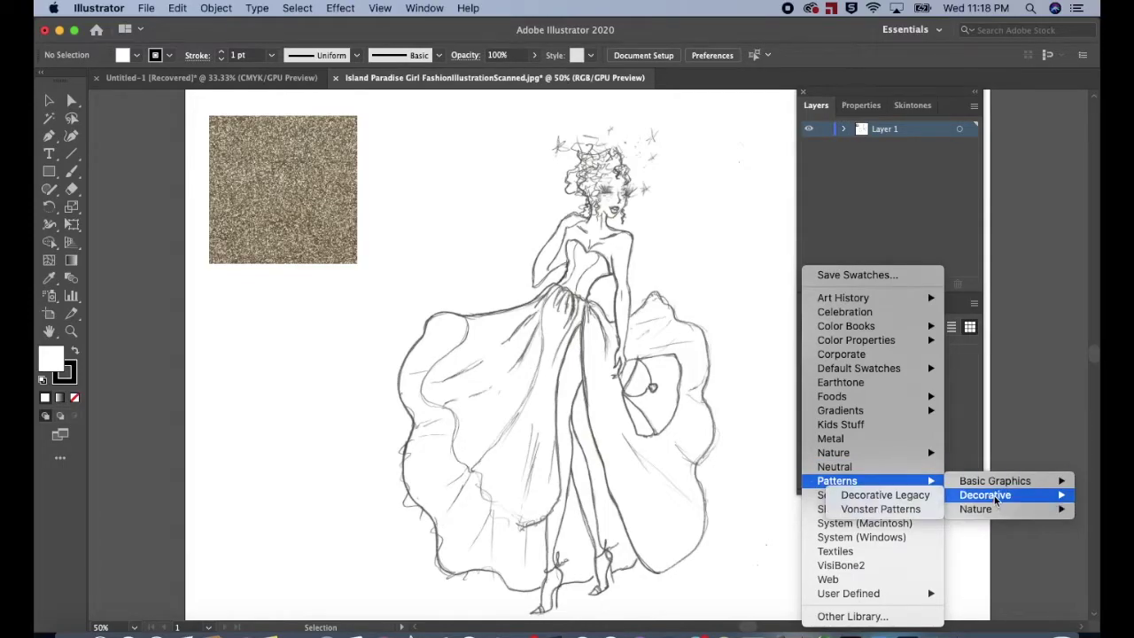
left_click(881, 508)
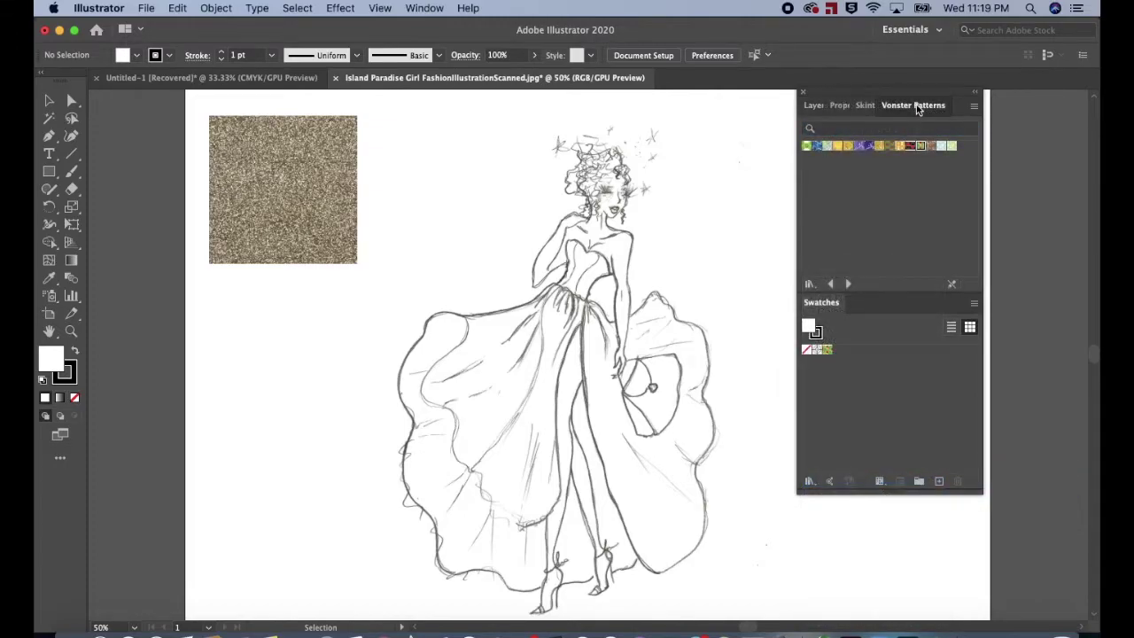
left_click_drag(916, 104, 913, 152)
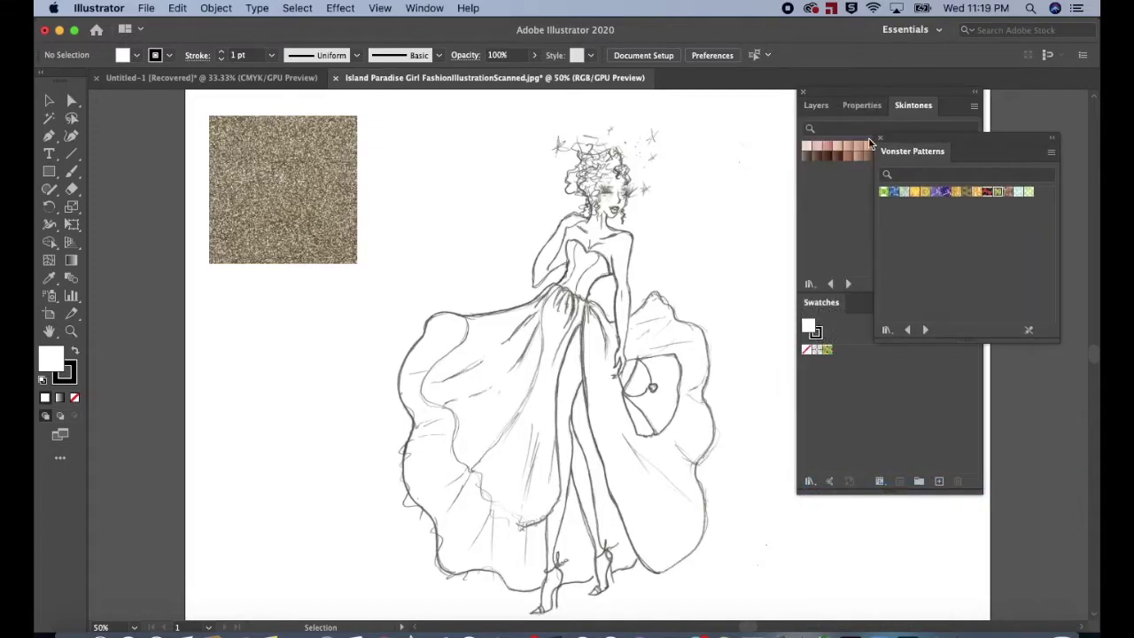
left_click(880, 138)
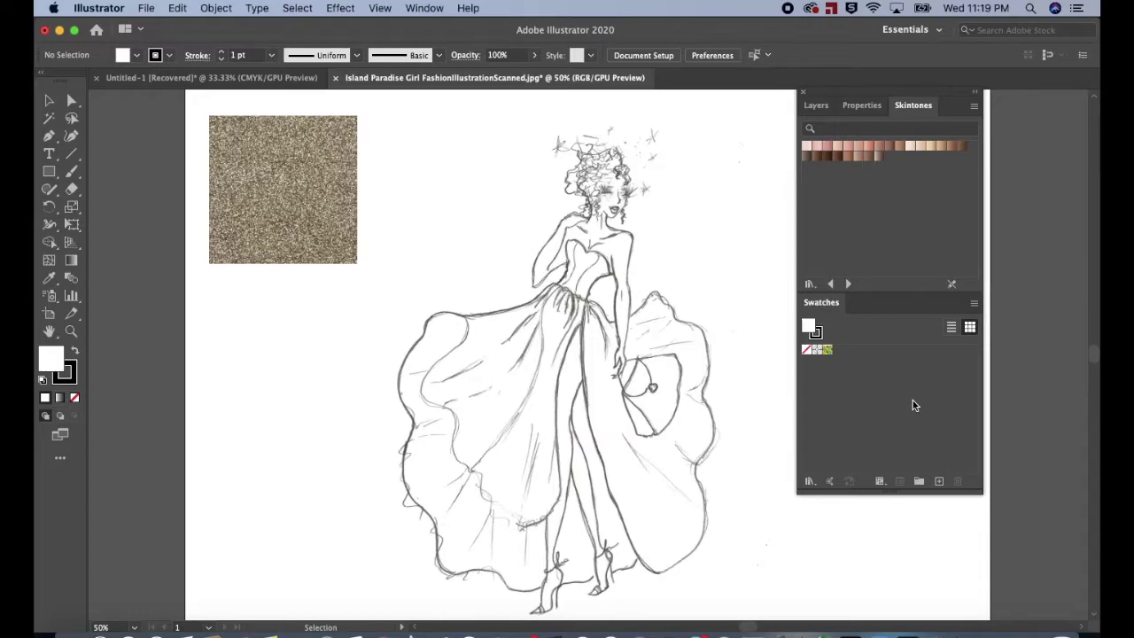
Open the Art & Illustration default swatch library, dock it beneath Swatches, and display the layer list again.
left_click(809, 481)
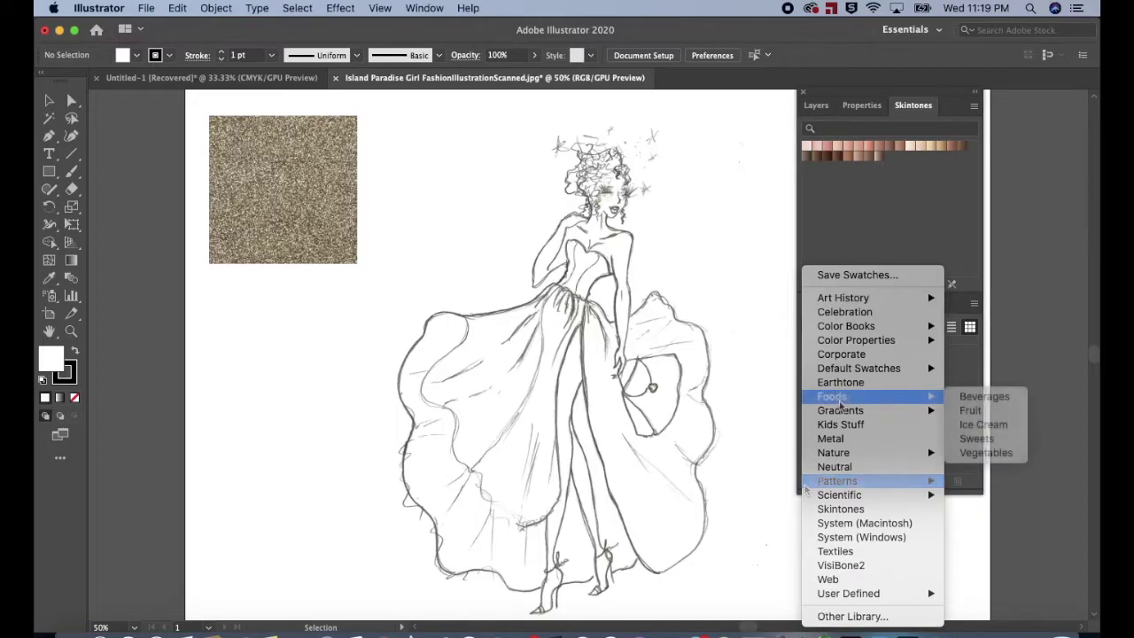
mouse_move(840, 370)
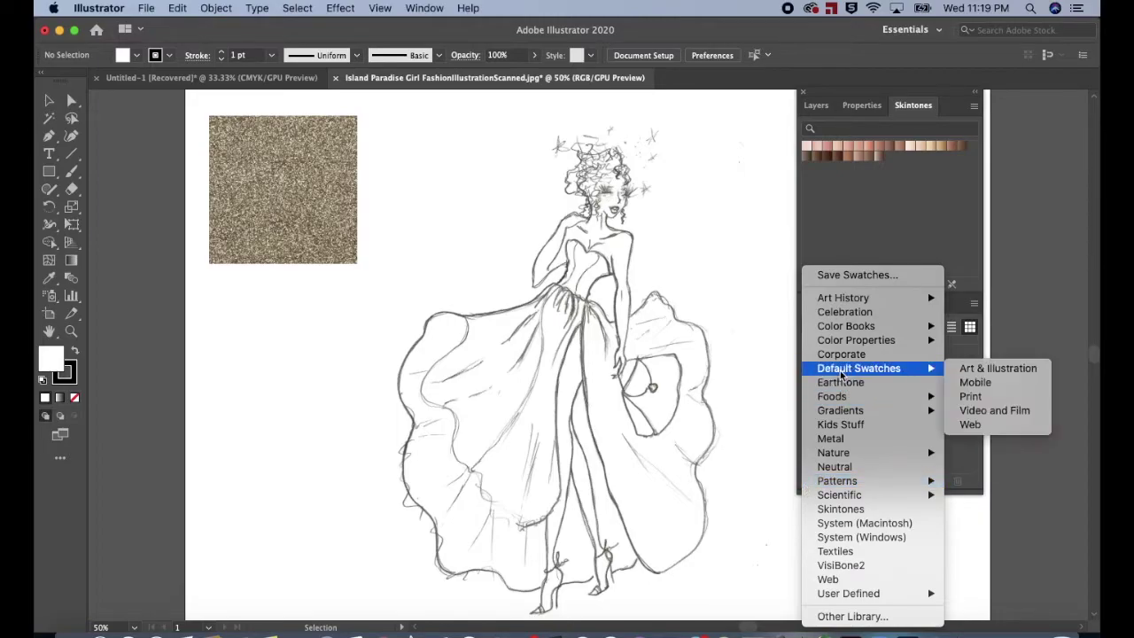
left_click(973, 371)
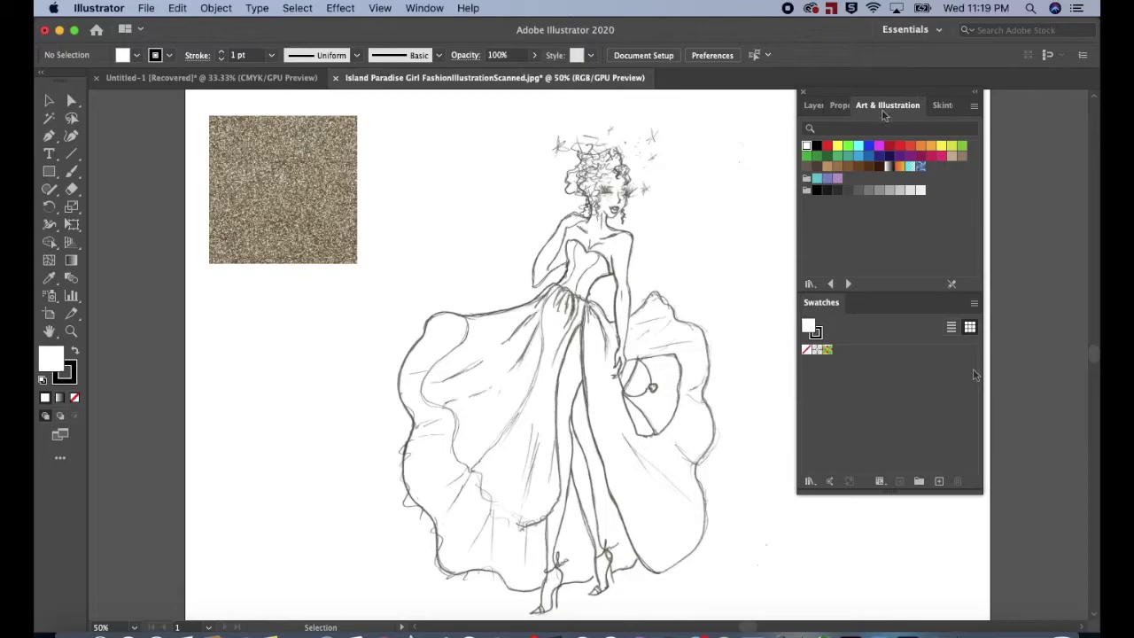
left_click_drag(881, 104, 836, 507)
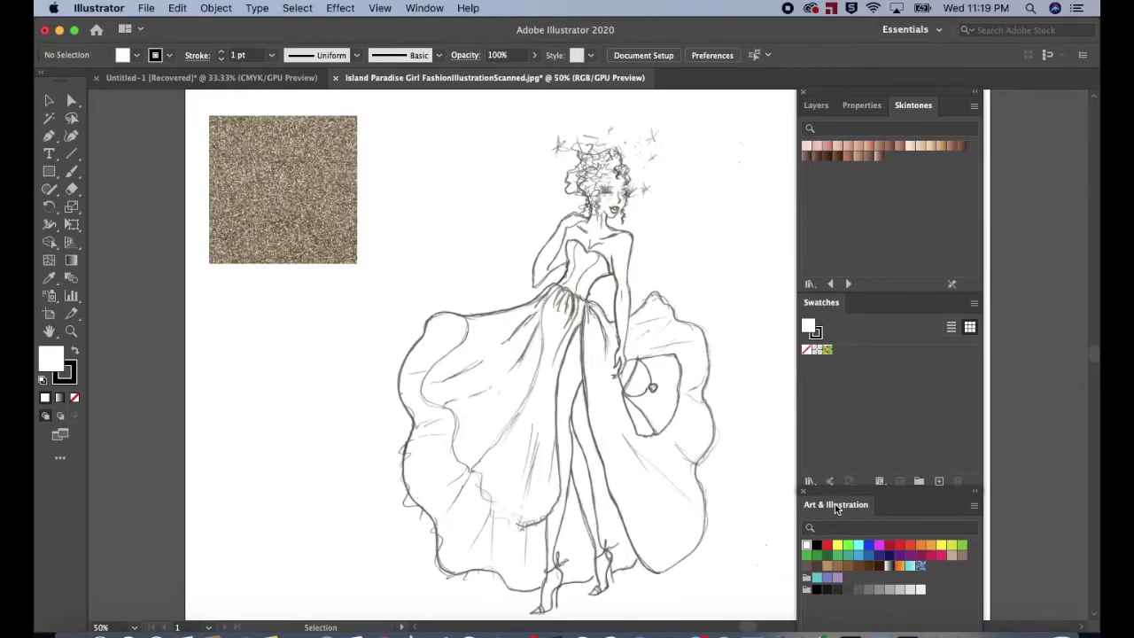
left_click(814, 106)
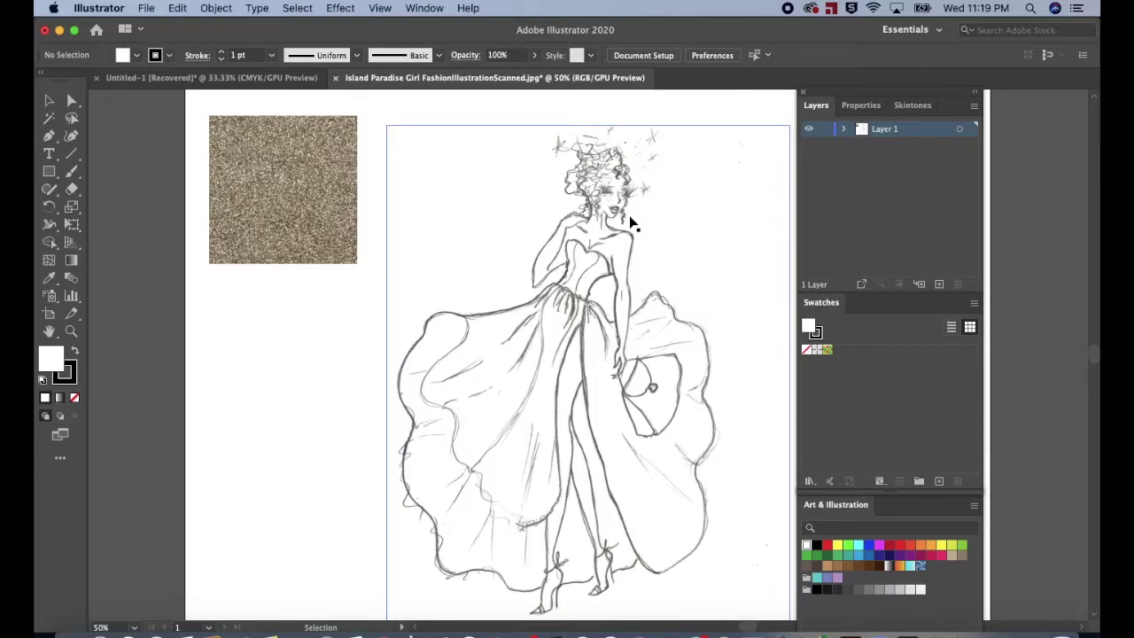
Set the scanned fashion sketch's opacity to 40% and lock Layer 1.
left_click(696, 190)
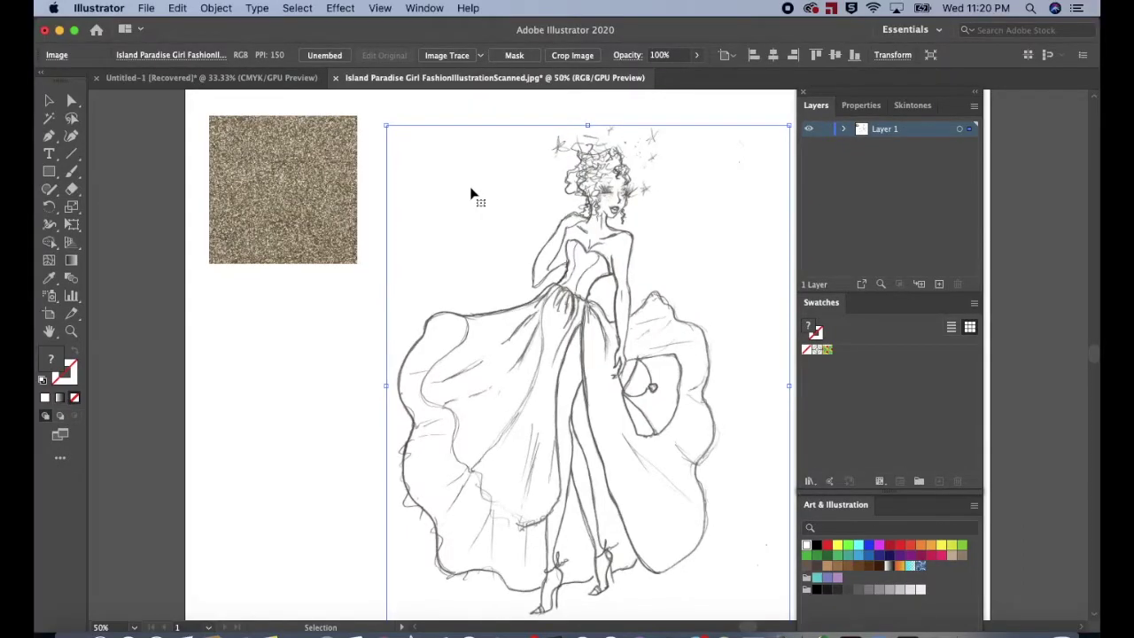
left_click(697, 55)
left_click_drag(698, 75, 666, 83)
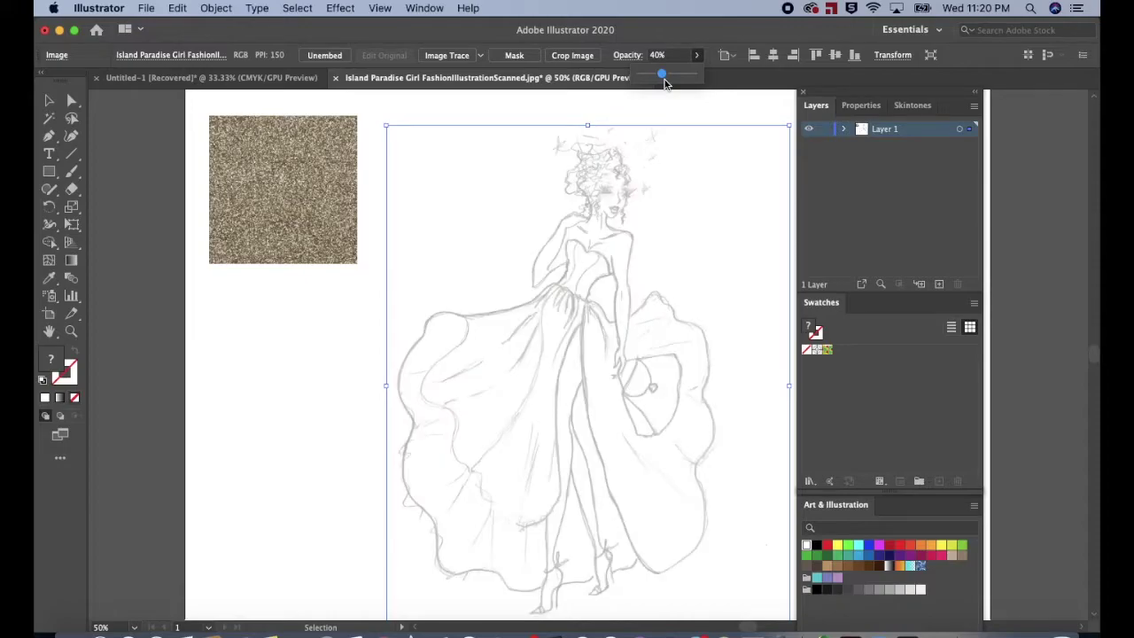
left_click(307, 361)
left_click(825, 129)
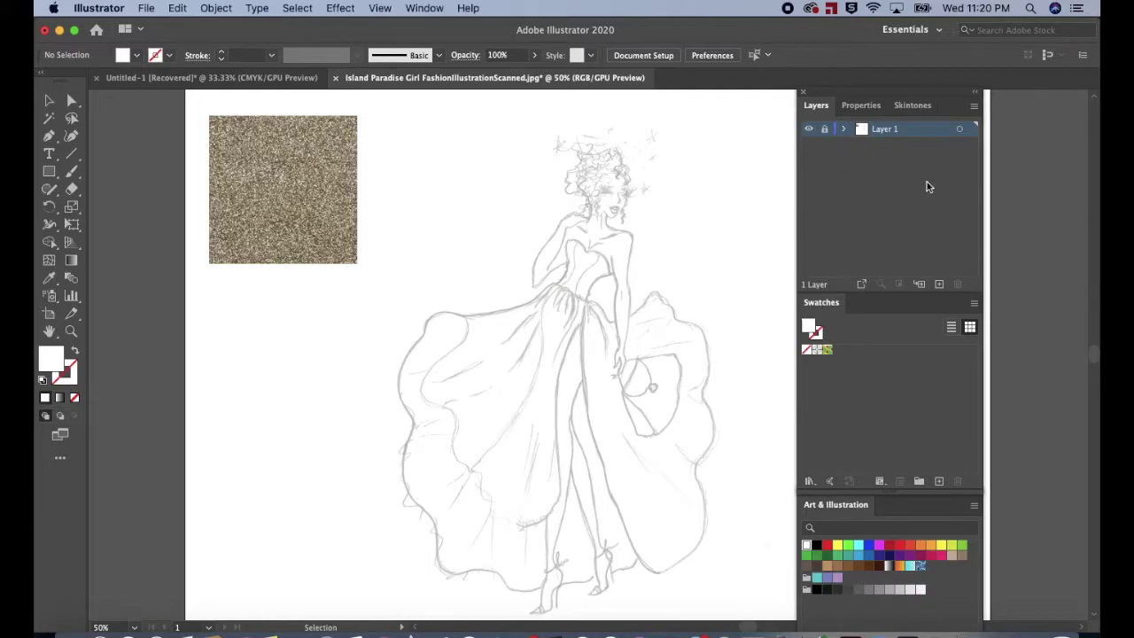
Create a new layer above Layer 1 and name it Skin.
left_click(939, 284)
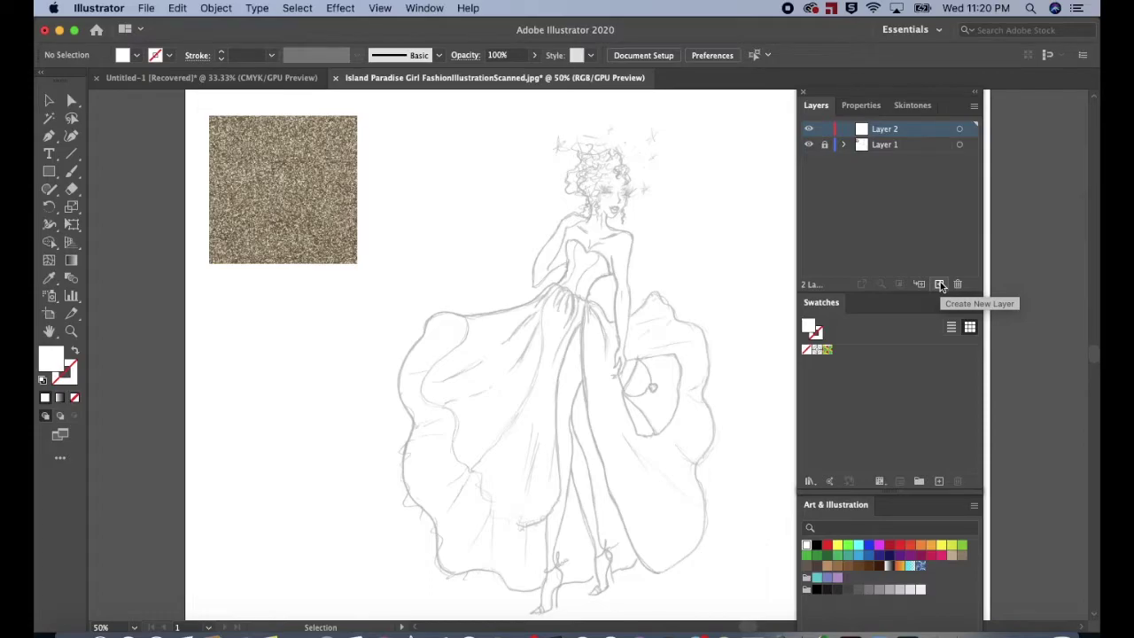
double_click(883, 129)
type("Skin")
key("Return")
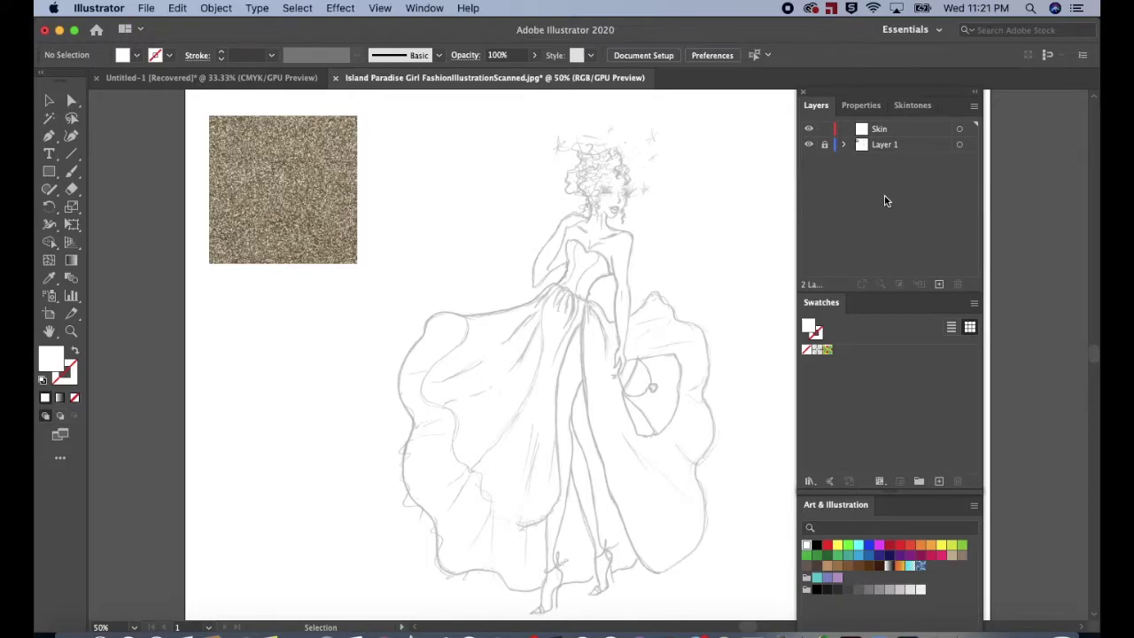
Add a layer above Skin and name it Skin Details.
left_click(940, 284)
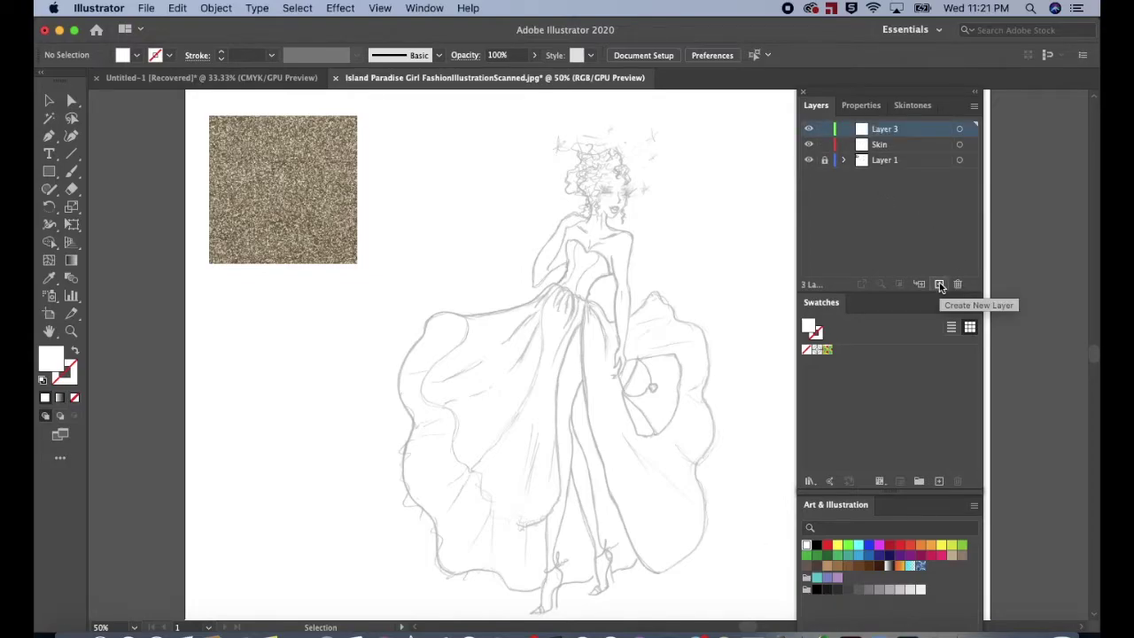
double_click(878, 131)
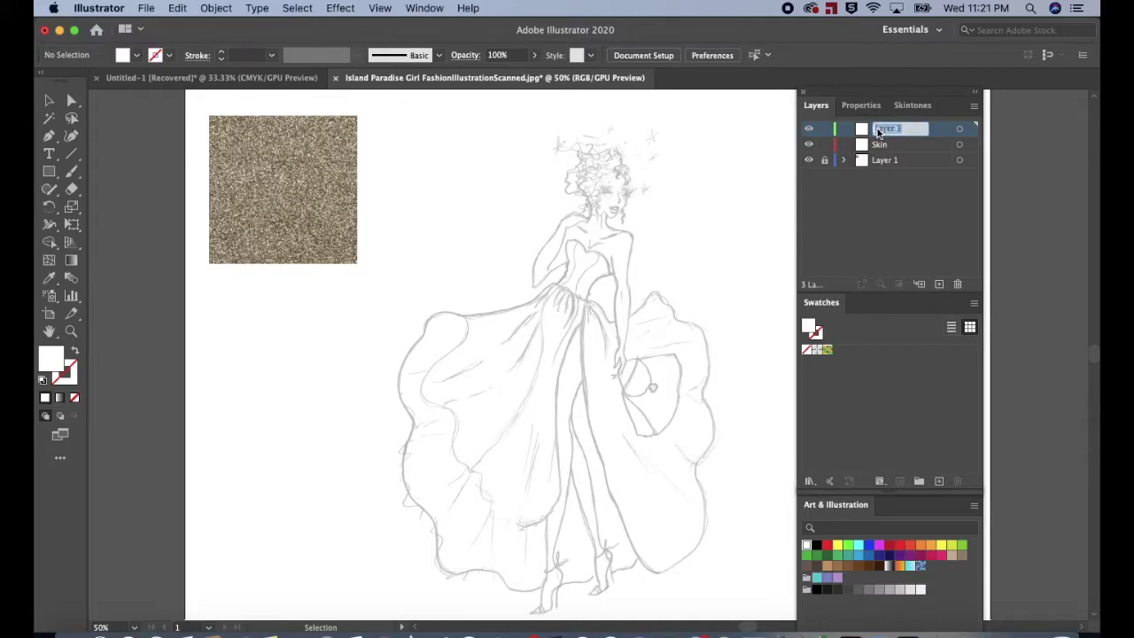
type("Skin Details")
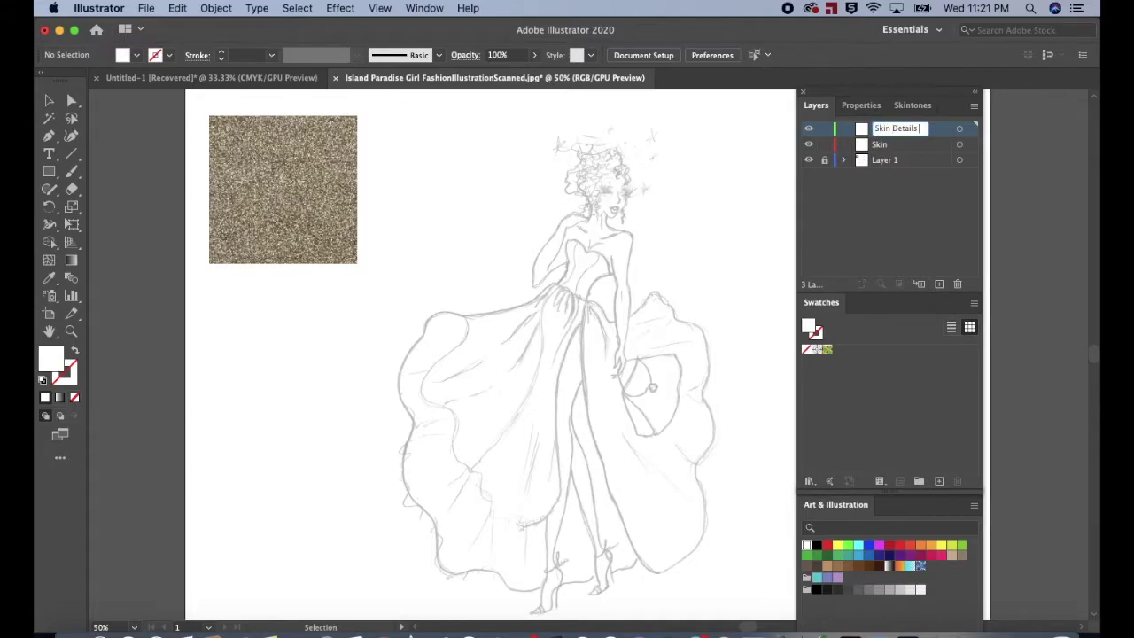
left_click(876, 198)
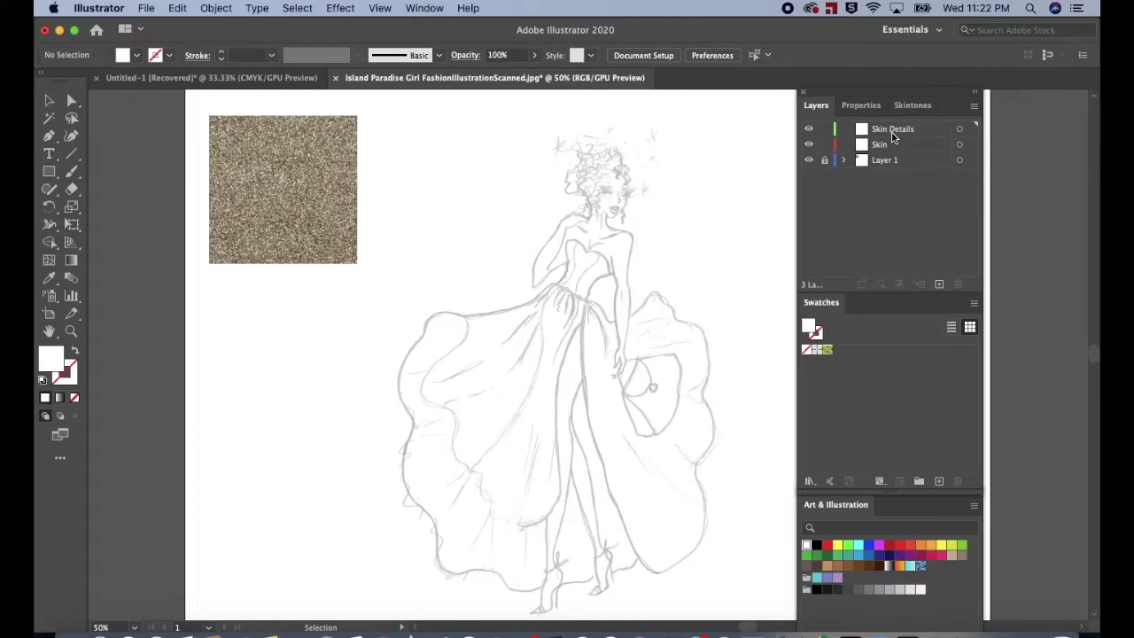
Add a layer above Skin Details and name it Hair.
left_click(940, 286)
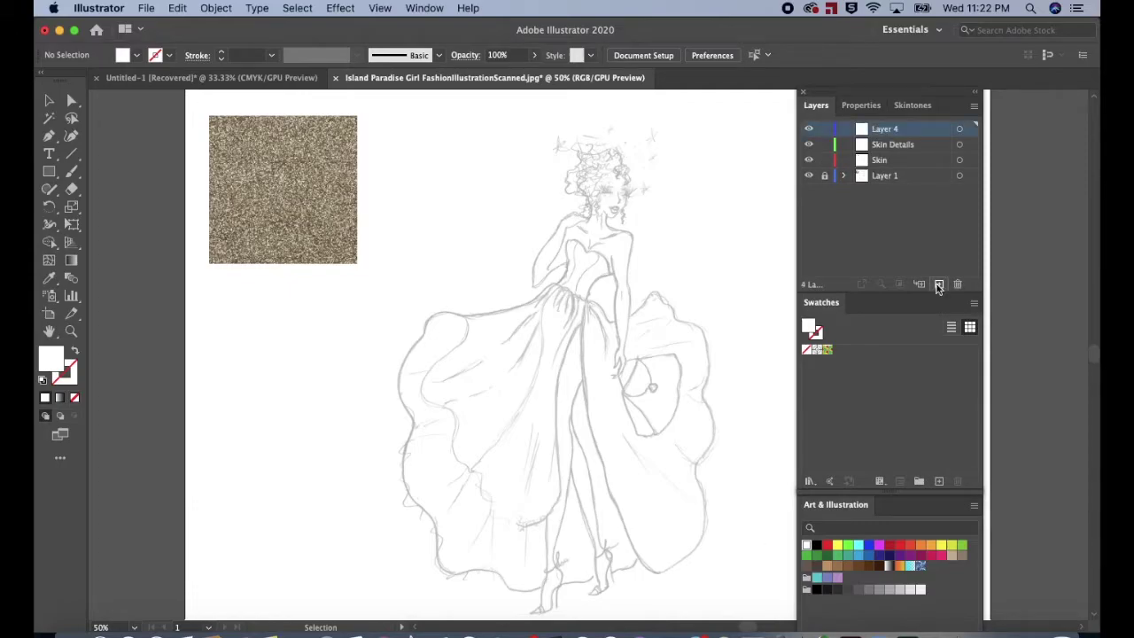
double_click(888, 131)
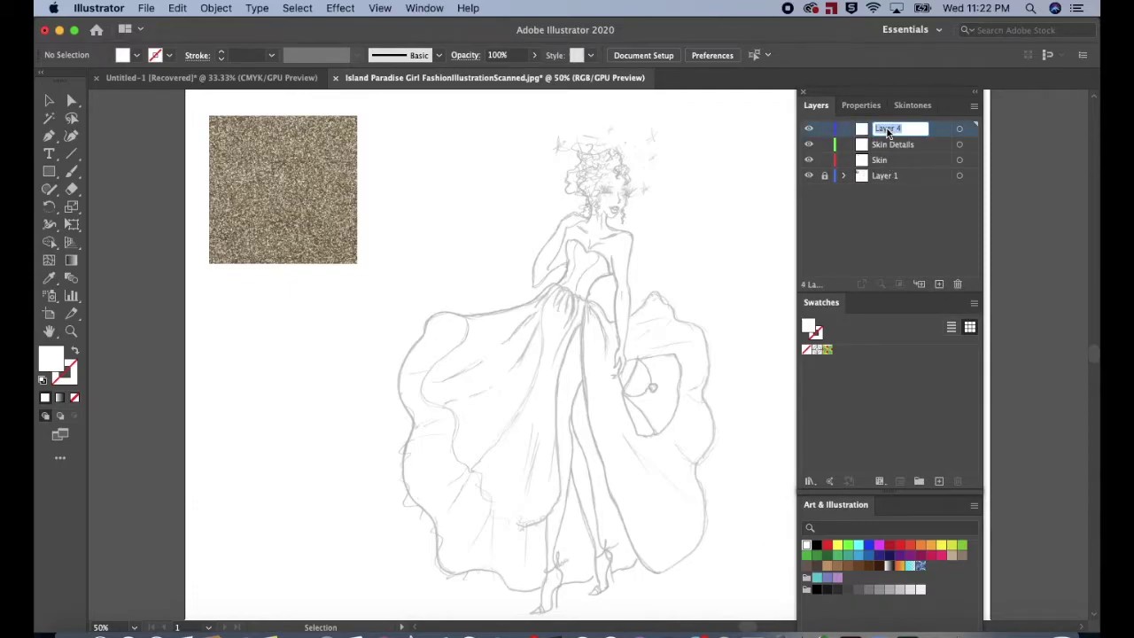
type("Hair")
left_click(908, 220)
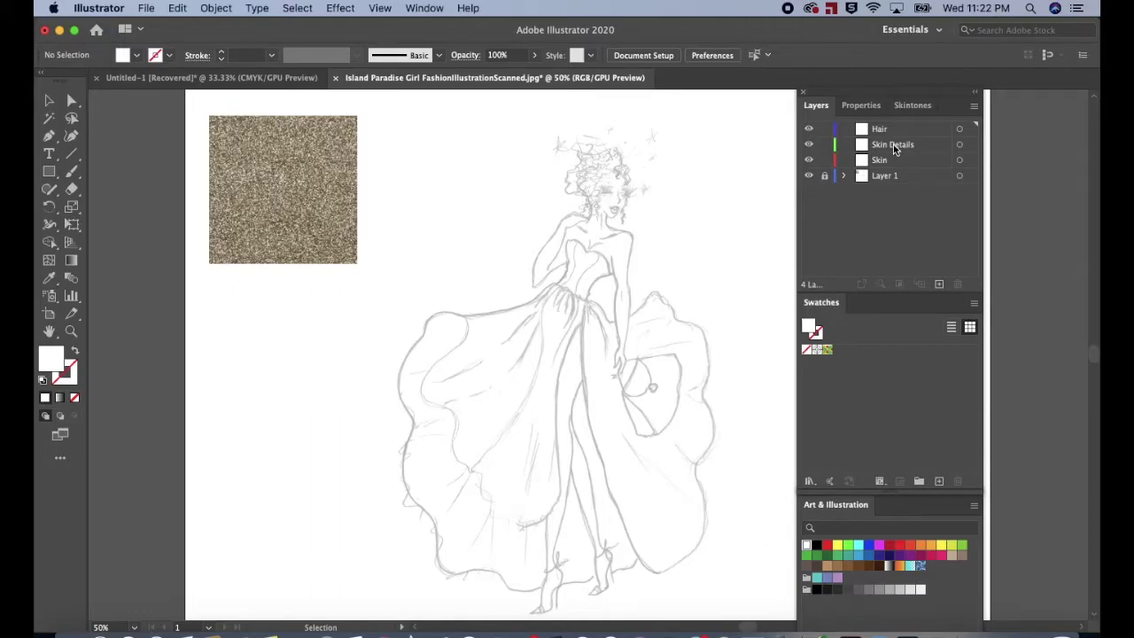
Add a layer above Hair and name it Accessories.
left_click(939, 283)
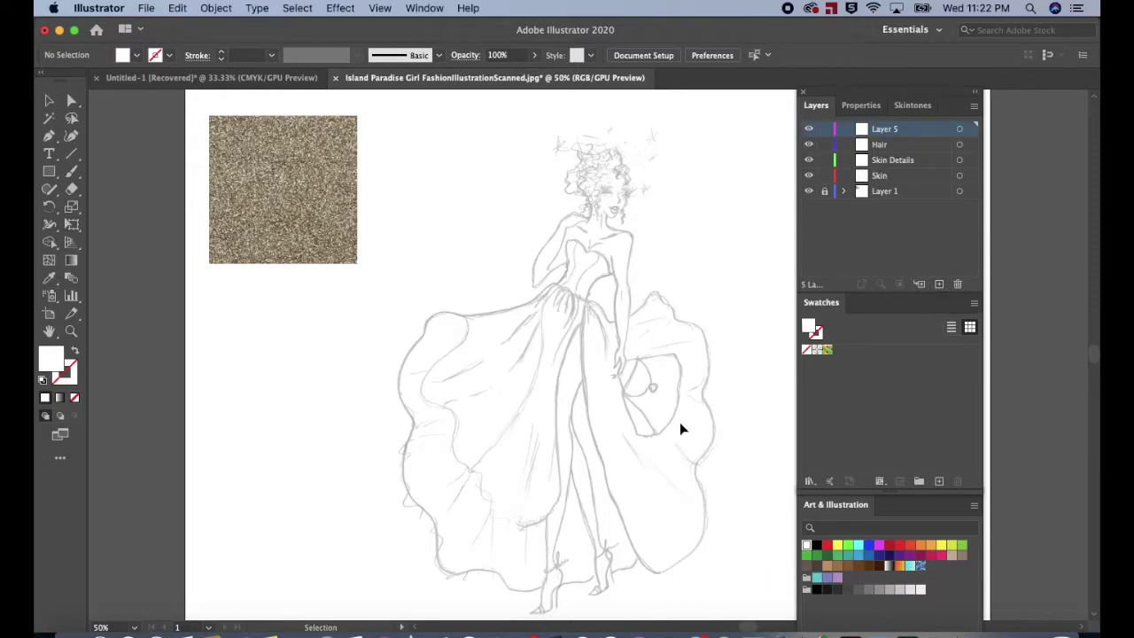
double_click(882, 129)
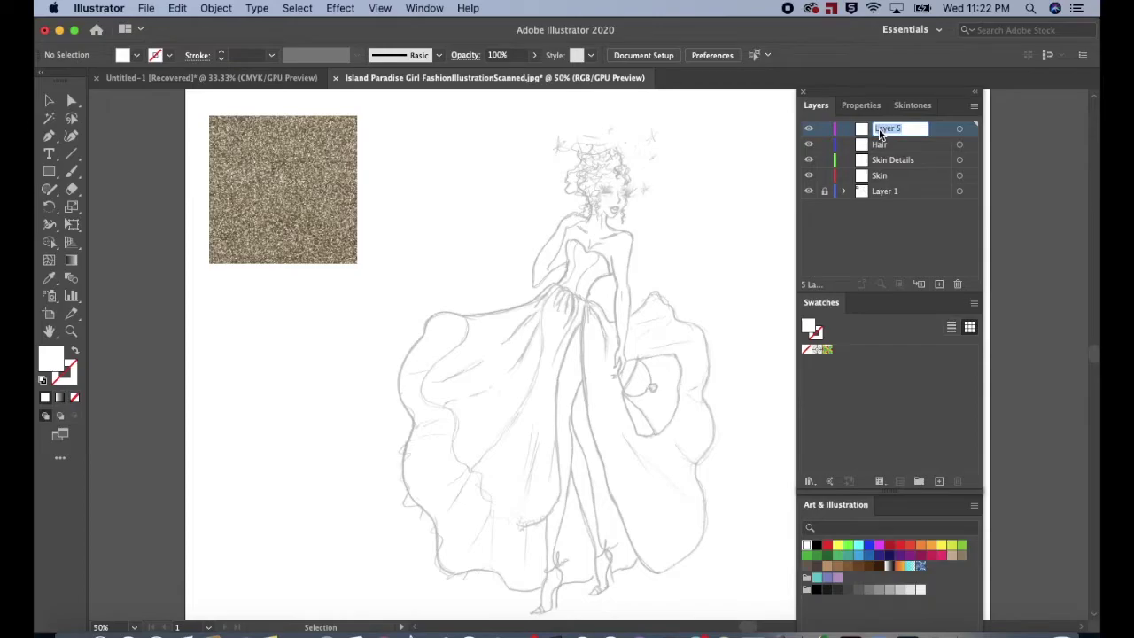
type("Accessories")
key("Return")
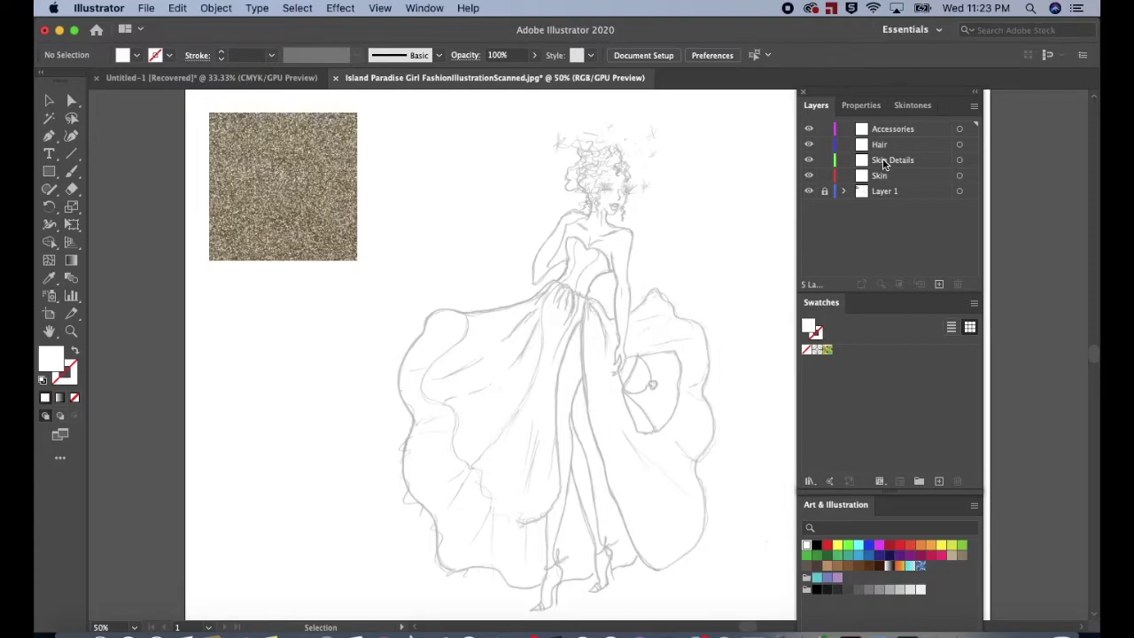
Make Skin Details the active layer and set the default black 1 pt stroke with no fill.
left_click(884, 163)
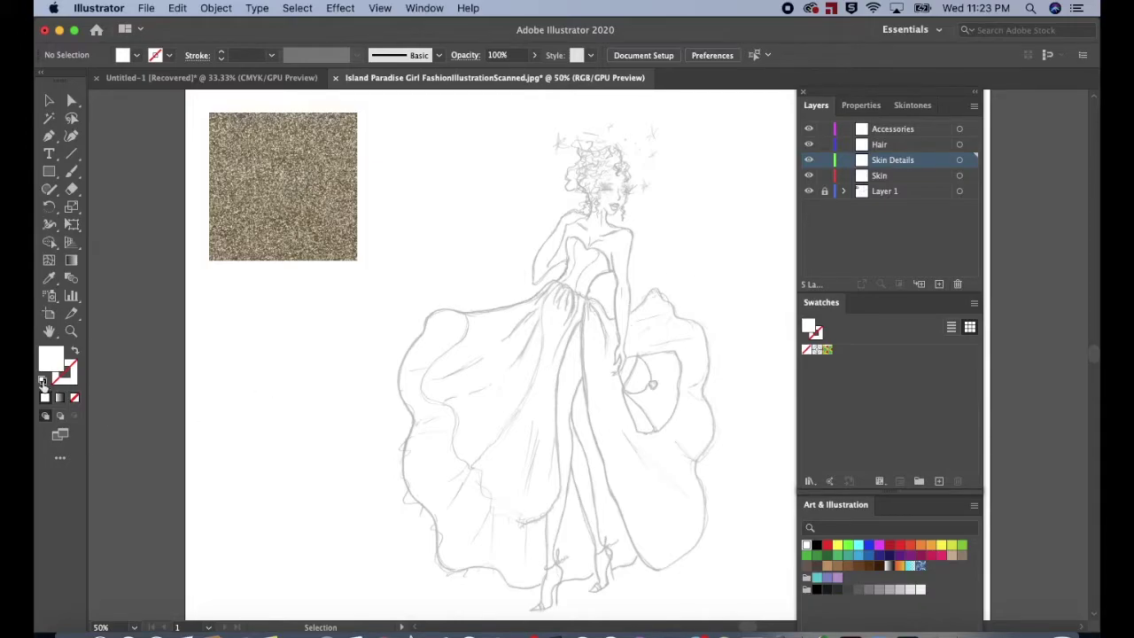
left_click(43, 379)
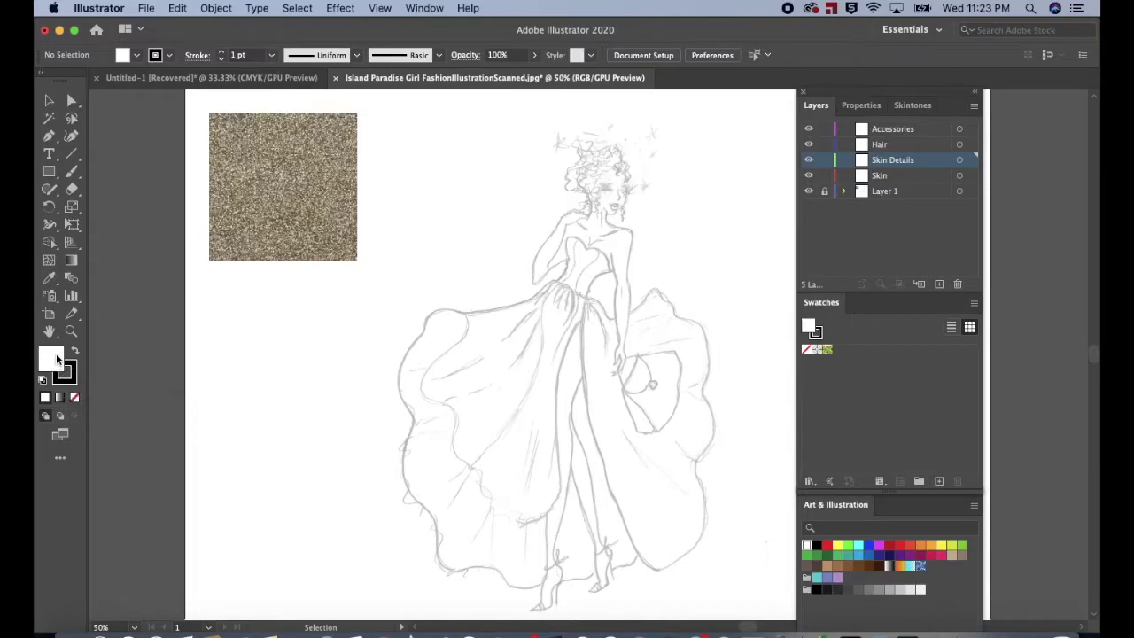
left_click(74, 399)
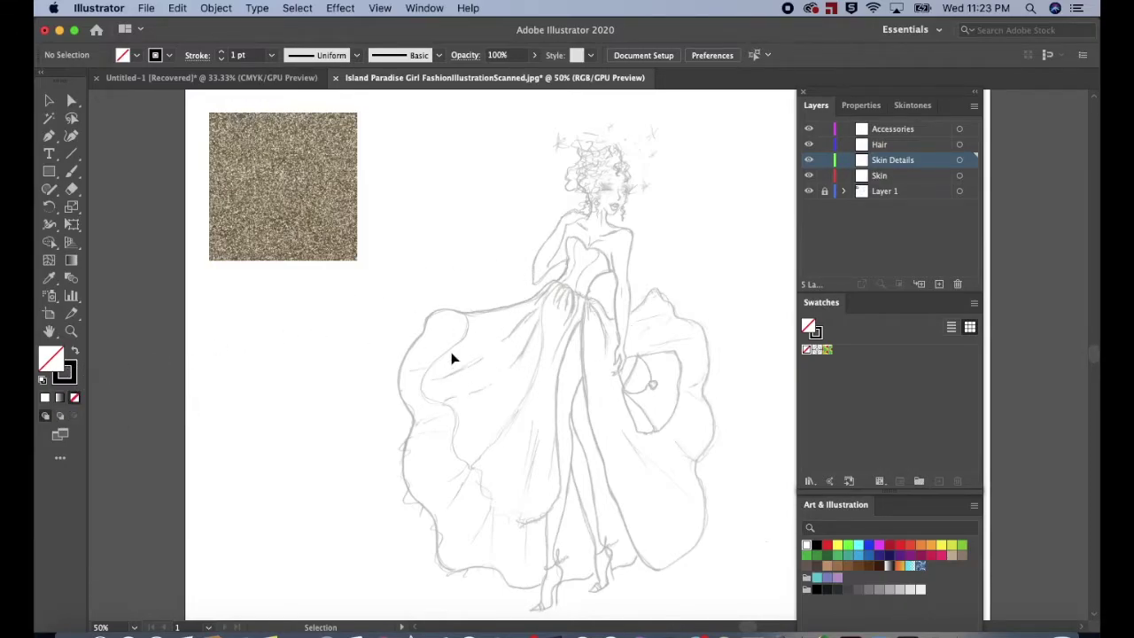
Set the fill color to black.
scroll(452, 358, "up", 4)
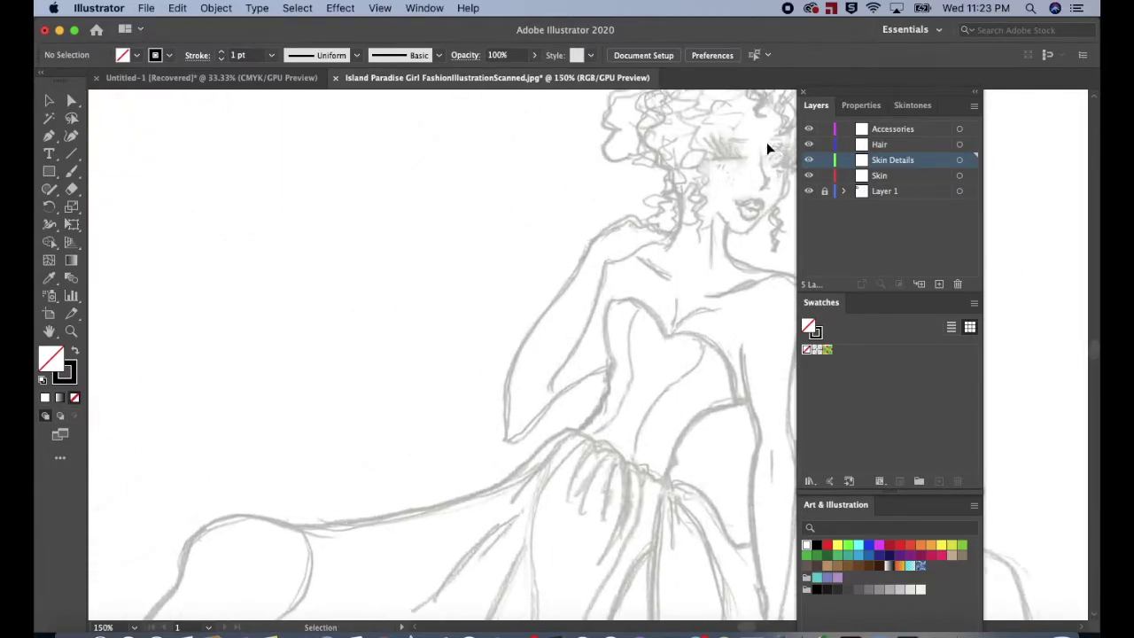
scroll(768, 149, "up", 2)
scroll(767, 149, "left", 2)
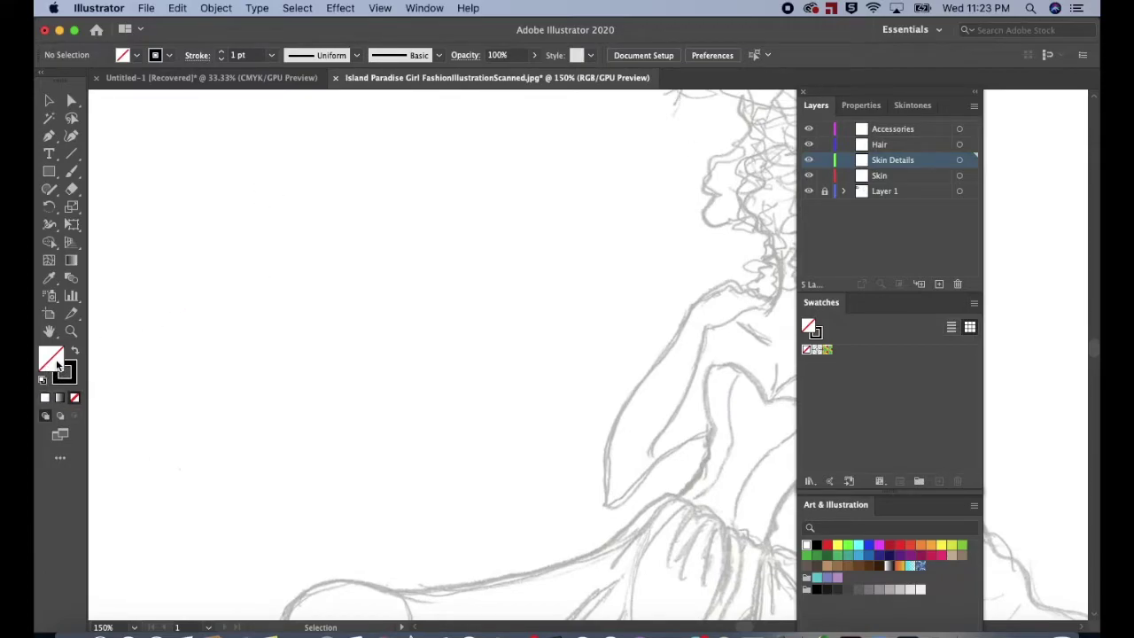
double_click(56, 363)
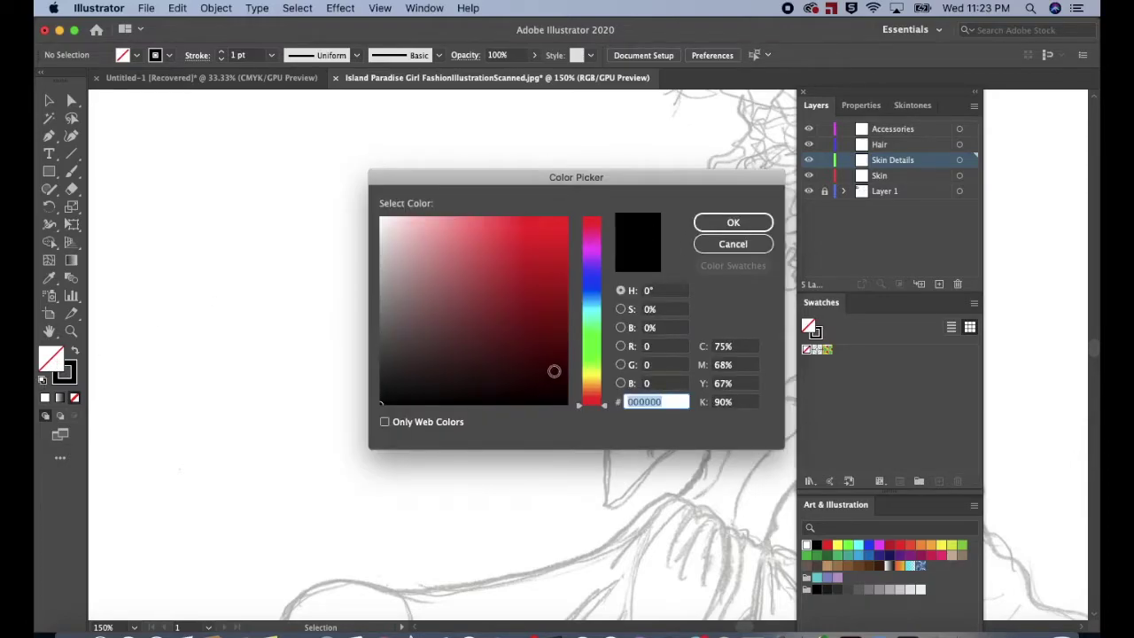
left_click(385, 400)
left_click(757, 222)
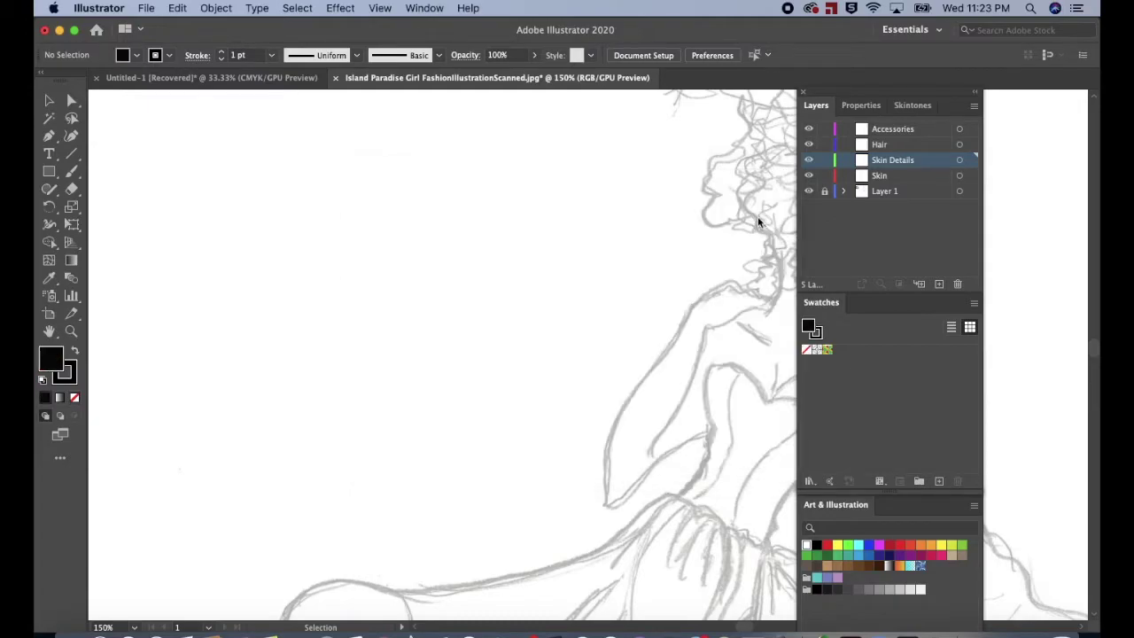
Draw a closed crescent-shaped eyelash with the Pen tool, about 0.36 in wide and 0.51 in high, in the blank area beside the sketched head.
scroll(330, 331, "up", 5)
key("p")
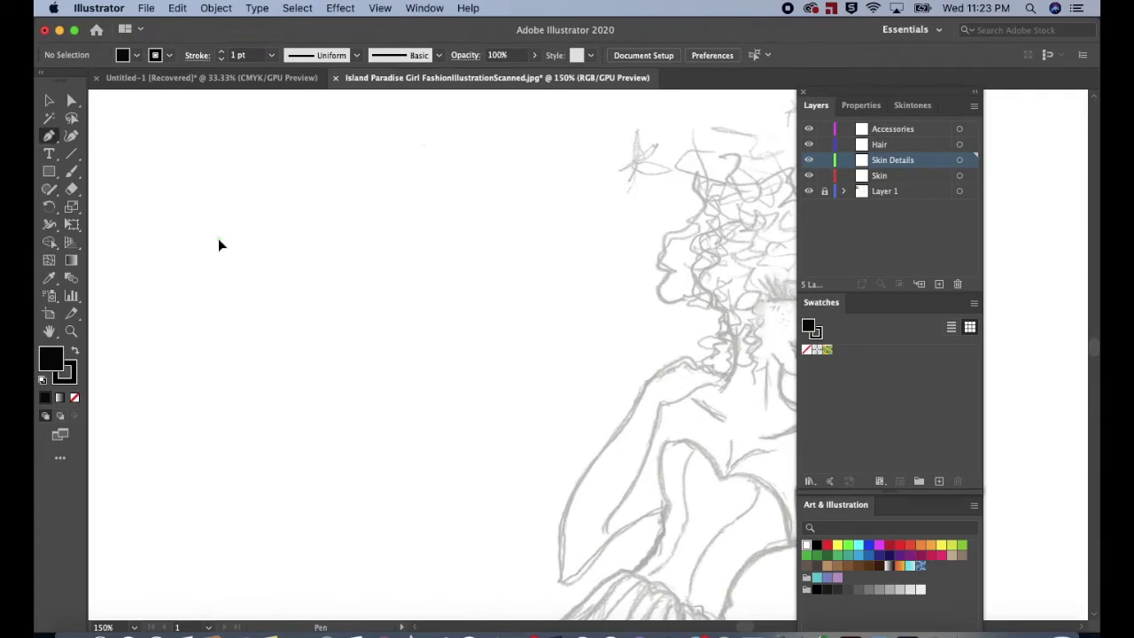
left_click(218, 238)
scroll(262, 172, "up", 5)
left_click_drag(253, 299, 286, 349)
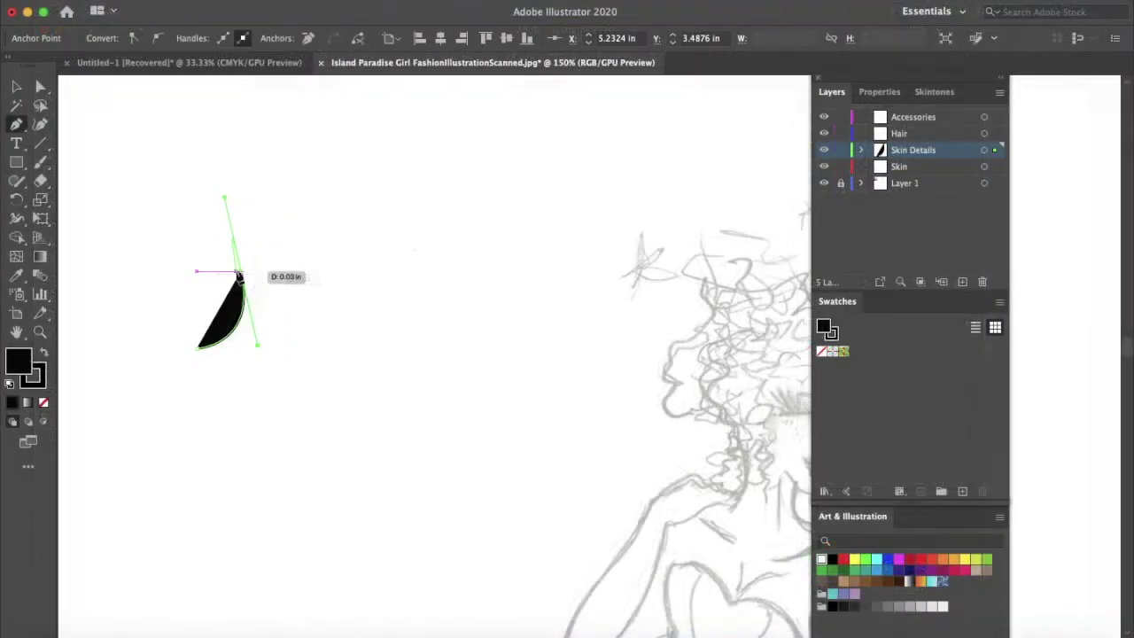
left_click(240, 272, "alt")
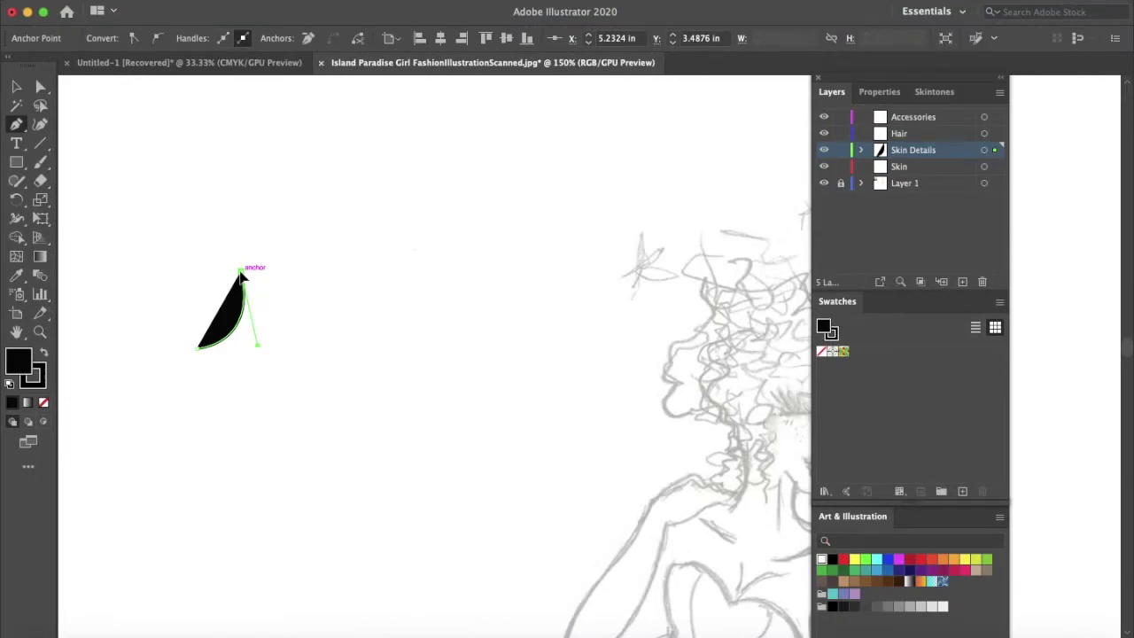
left_click_drag(201, 352, 115, 357)
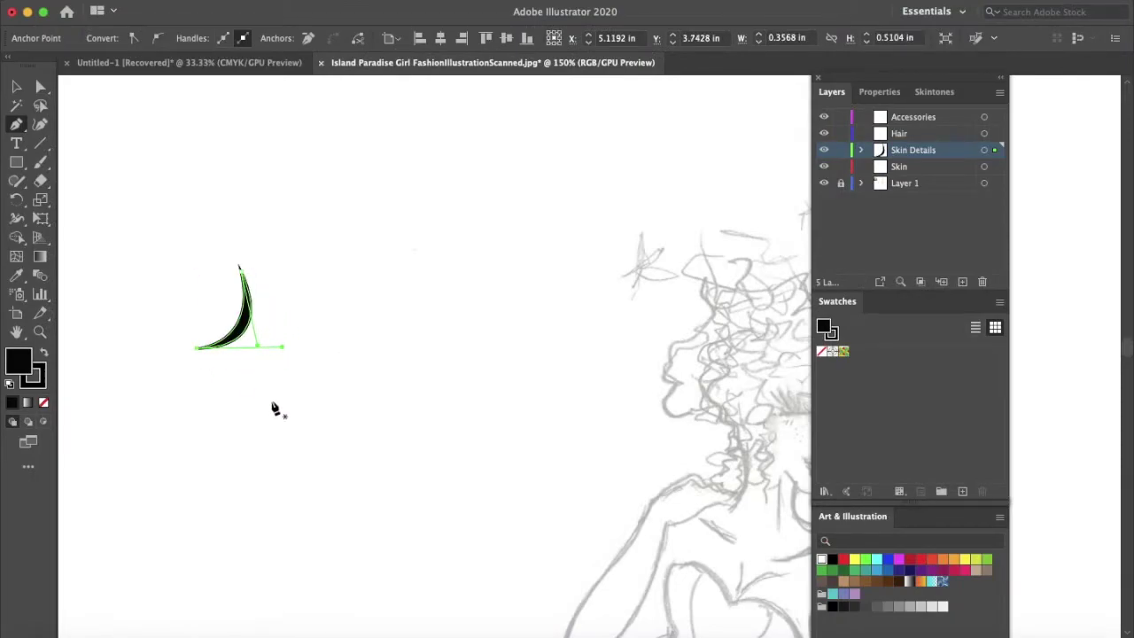
Duplicate the crescent eyelash horizontally, placing the copy a short distance to the right of the original.
scroll(275, 408, "down", 2)
scroll(274, 408, "up", 2)
scroll(274, 407, "right", 2)
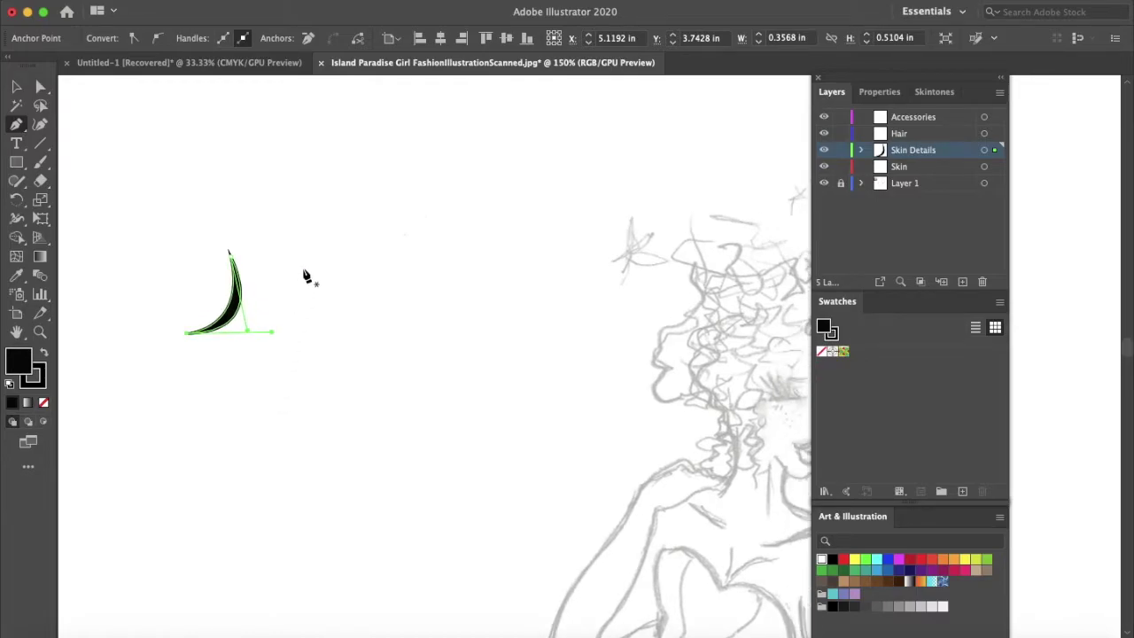
key("v")
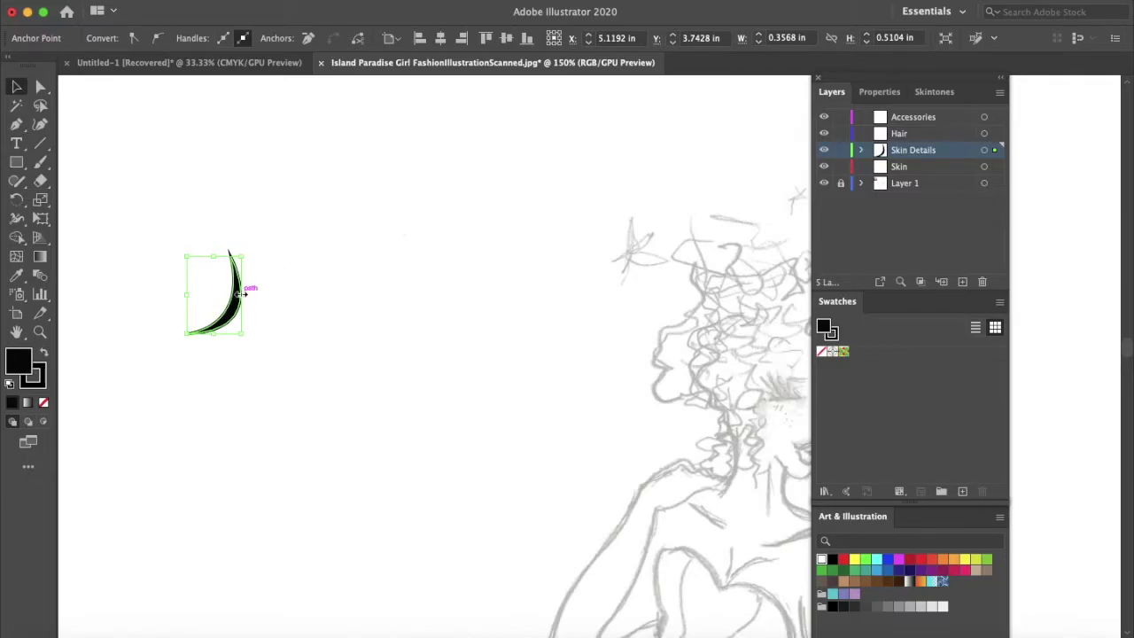
left_click_drag(237, 299, 323, 302)
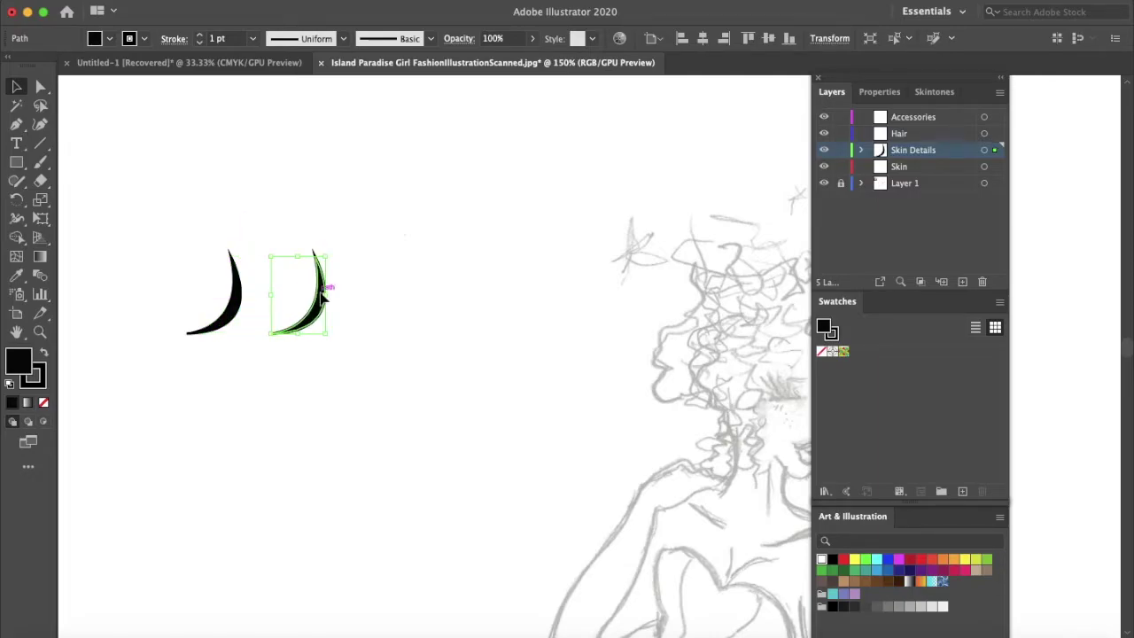
left_click(363, 301)
Select both crescent eyelashes and make a blend between them.
left_click_drag(171, 202, 352, 367)
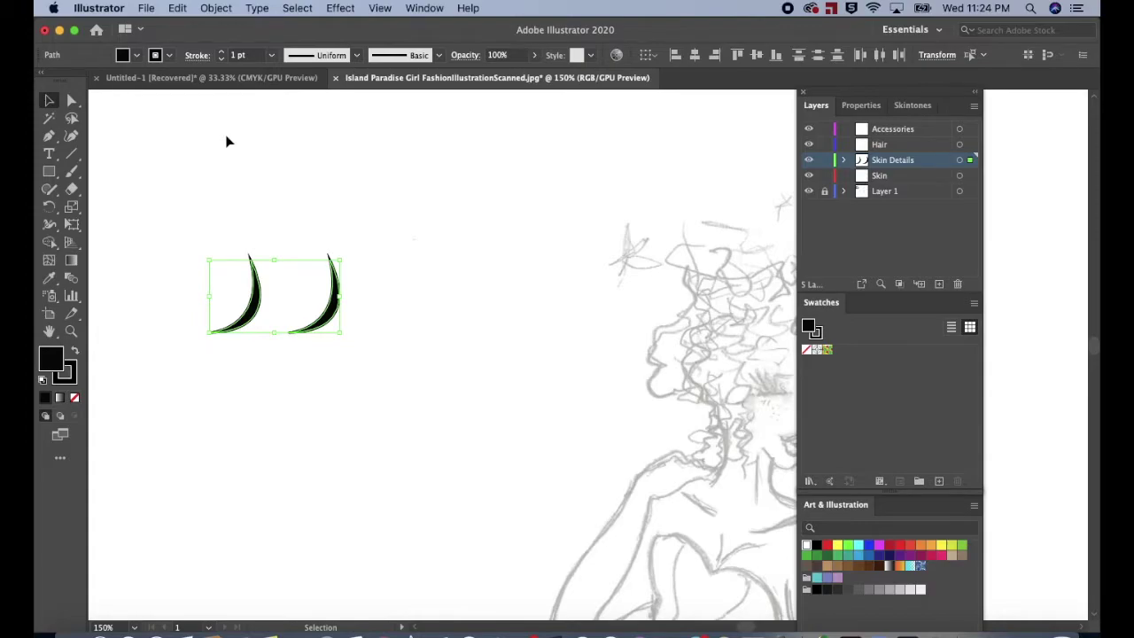
left_click(217, 8)
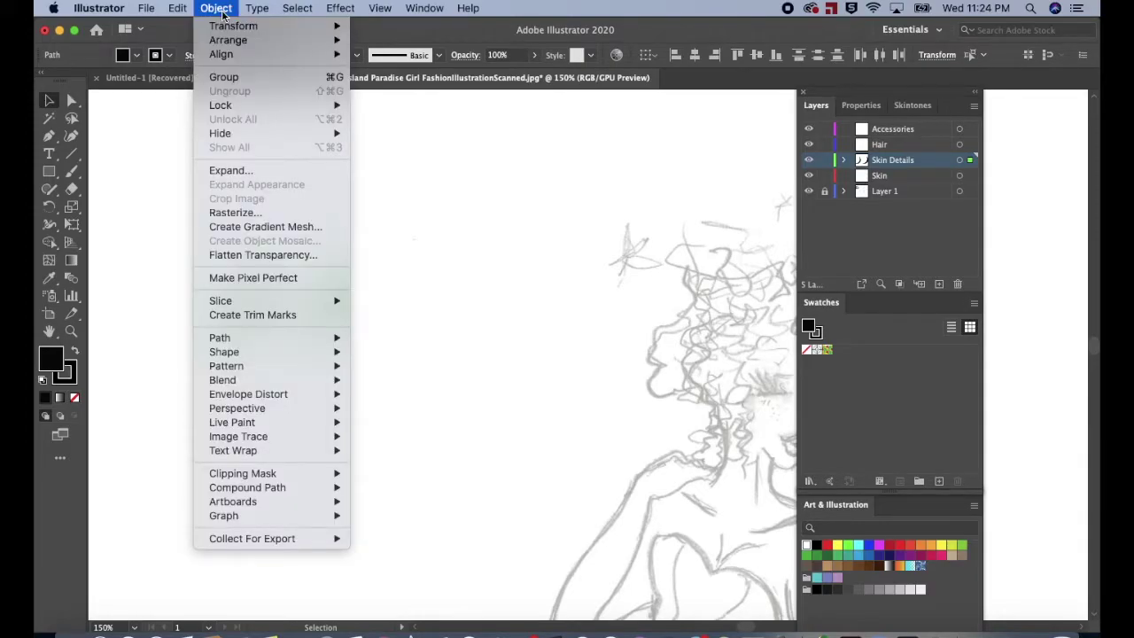
mouse_move(282, 379)
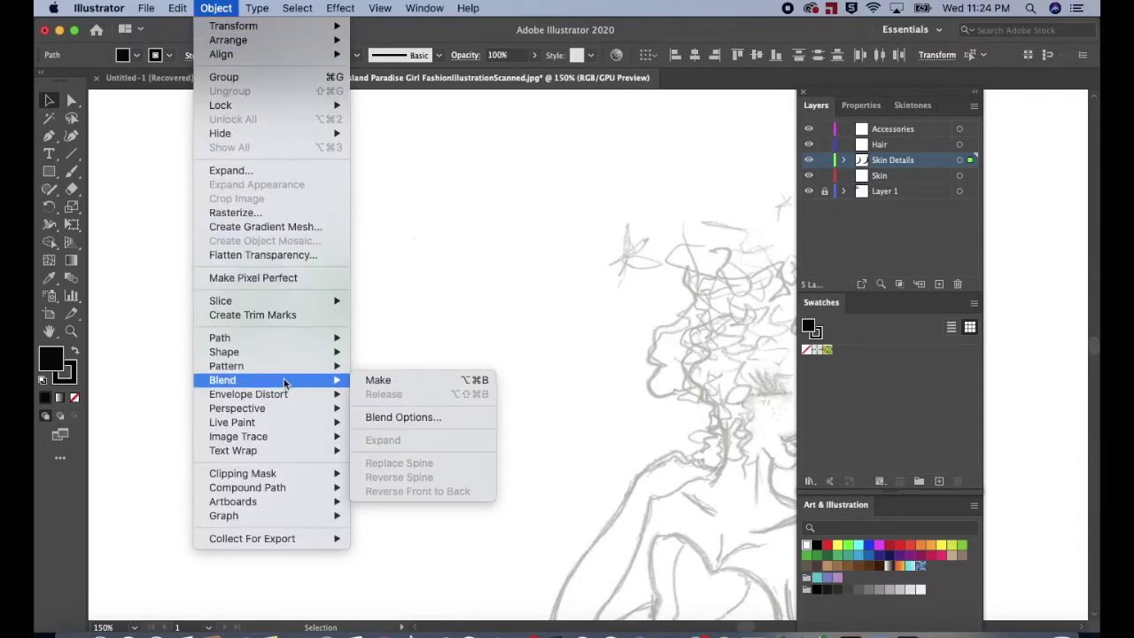
left_click(396, 380)
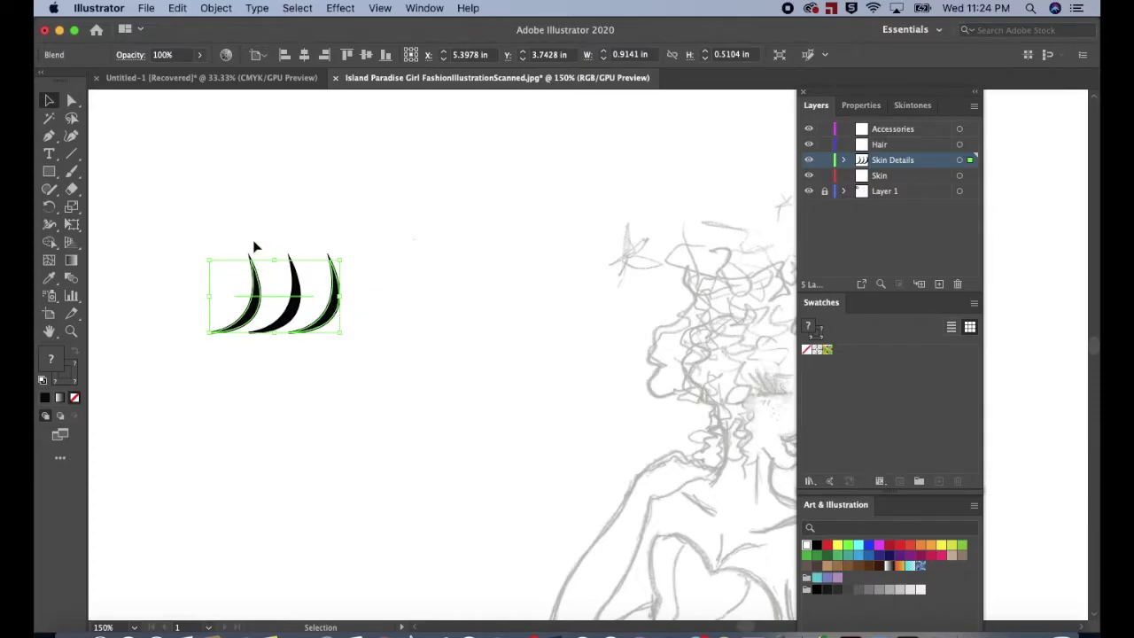
Set the eyelash blend's spacing to Specified Steps with a value of 5.
left_click_drag(202, 211, 454, 354)
left_click(212, 10)
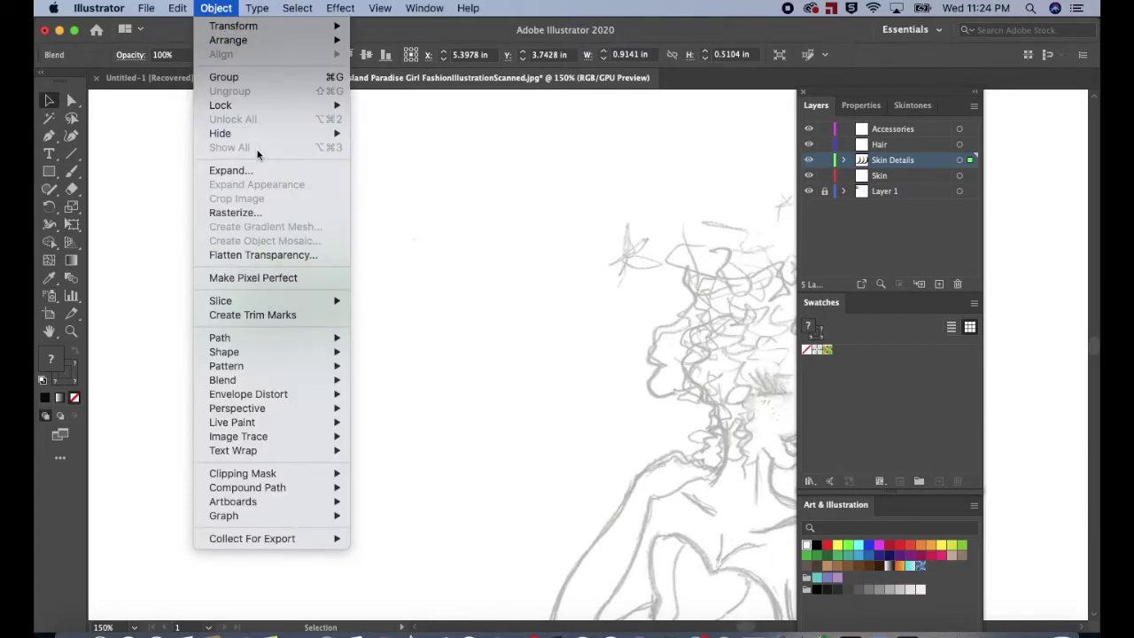
mouse_move(272, 383)
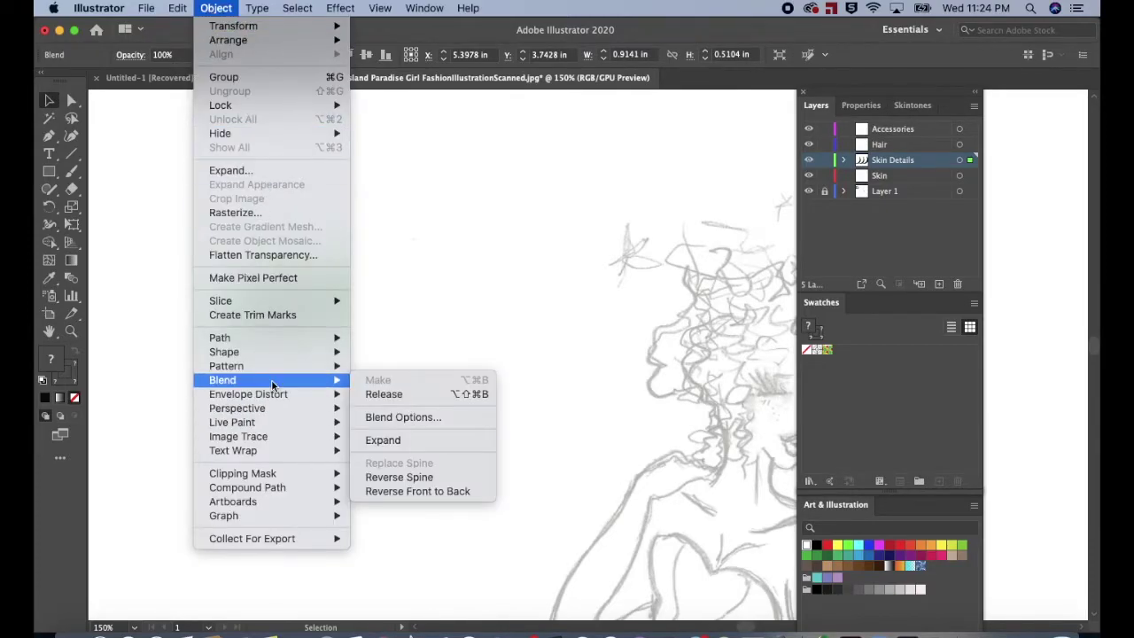
left_click(396, 418)
left_click(526, 174)
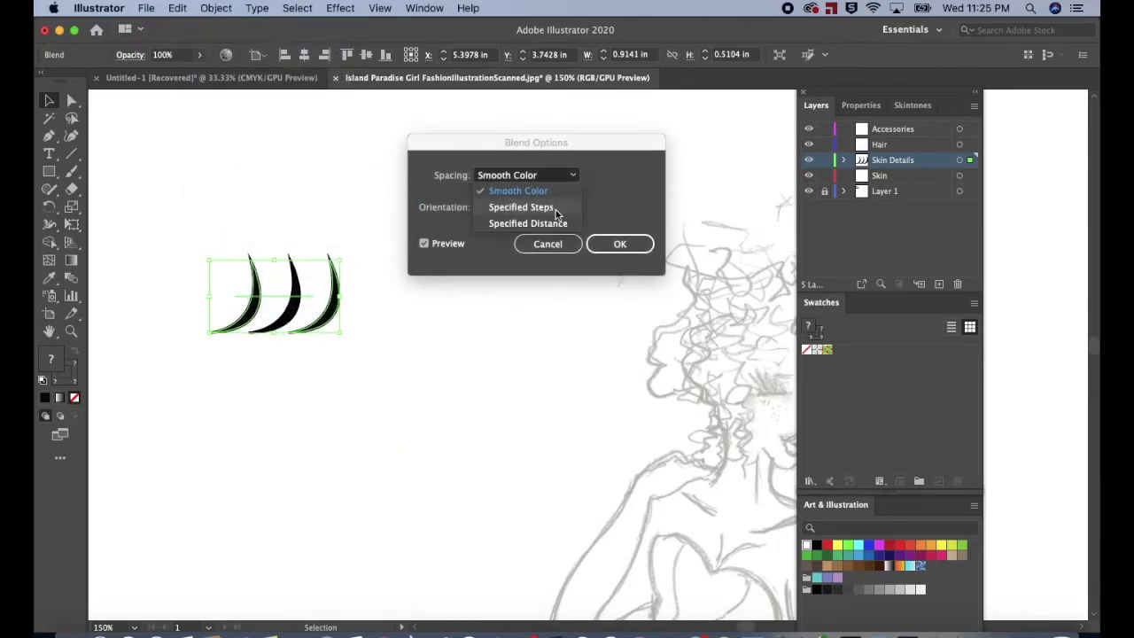
left_click(555, 210)
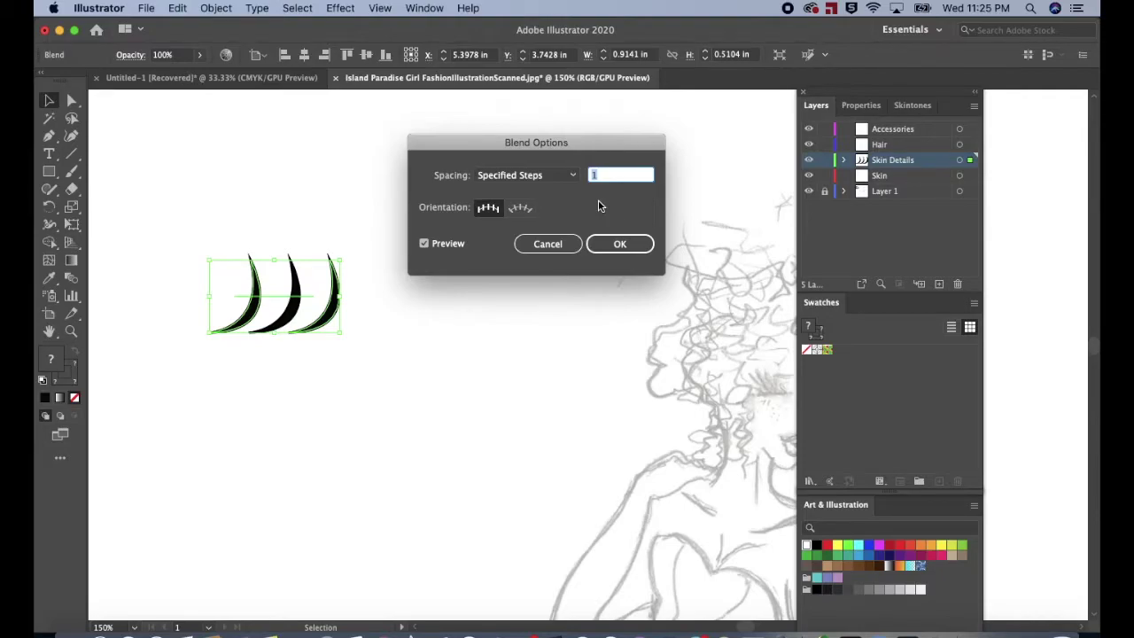
key("Up")
key("Up")
key("Up")
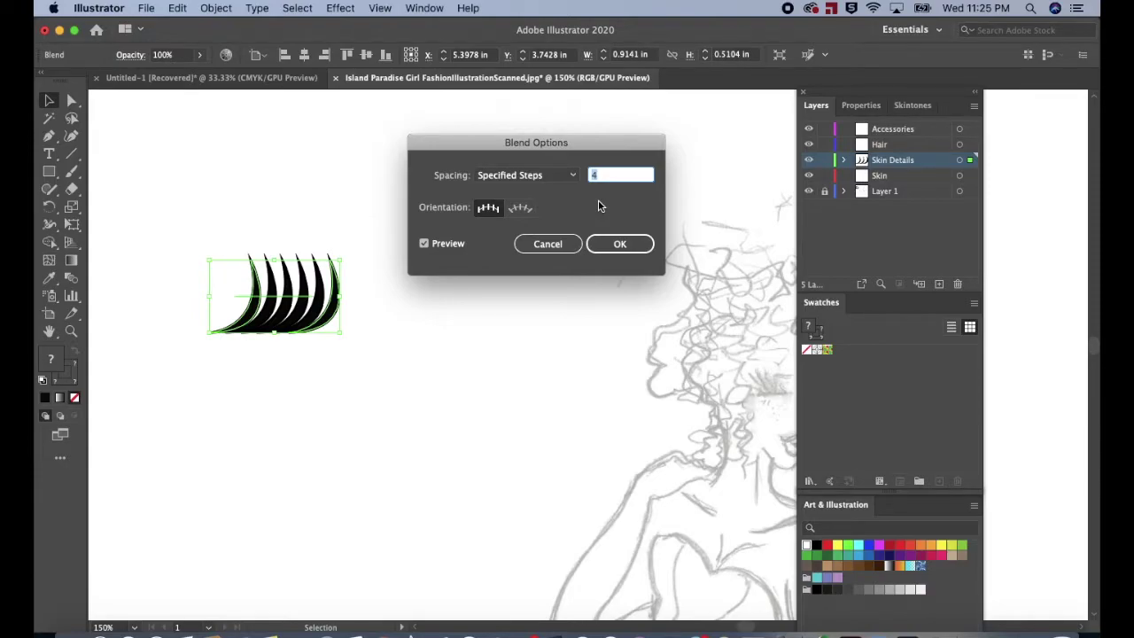
key("Up")
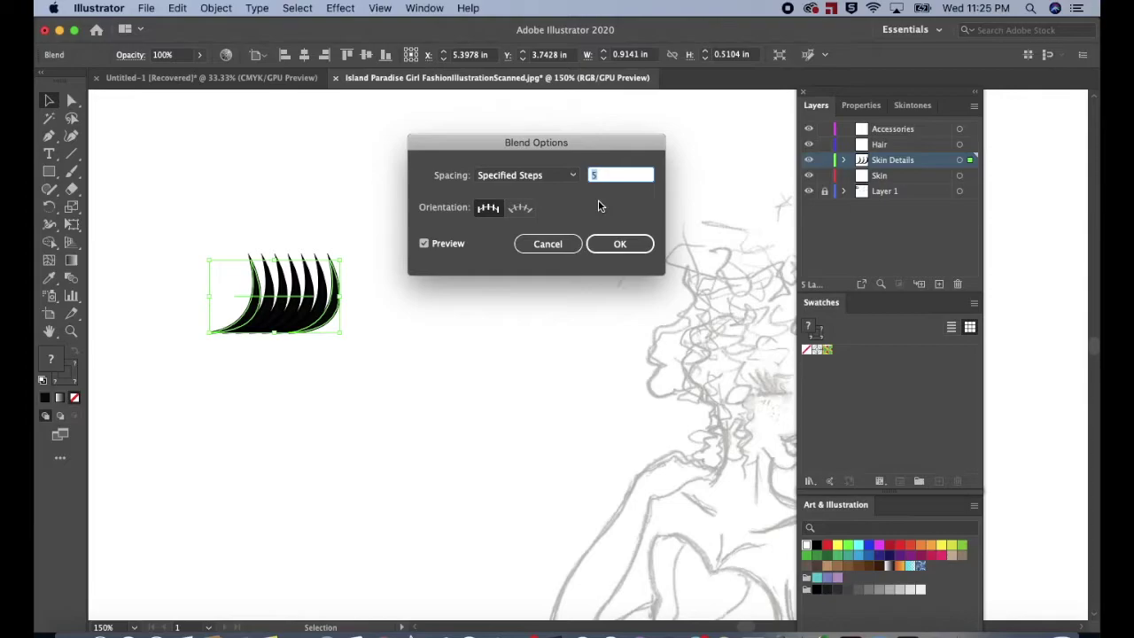
left_click(618, 246)
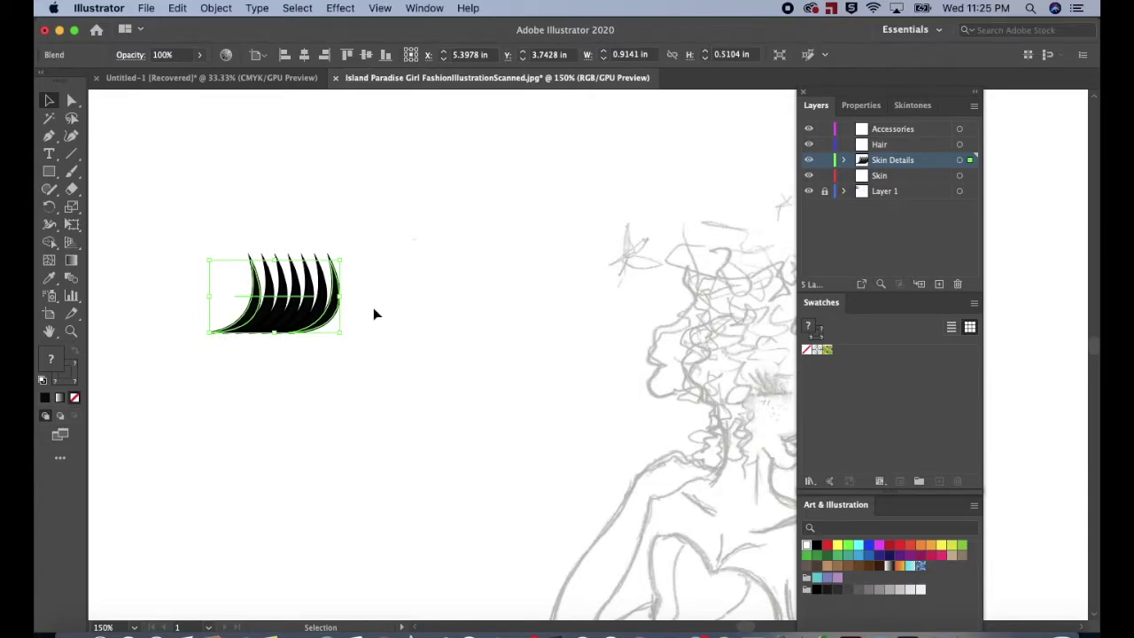
Apply an Arc warp effect to the eyelash blend with a horizontal bend of 50%.
left_click_drag(183, 217, 415, 349)
left_click(347, 10)
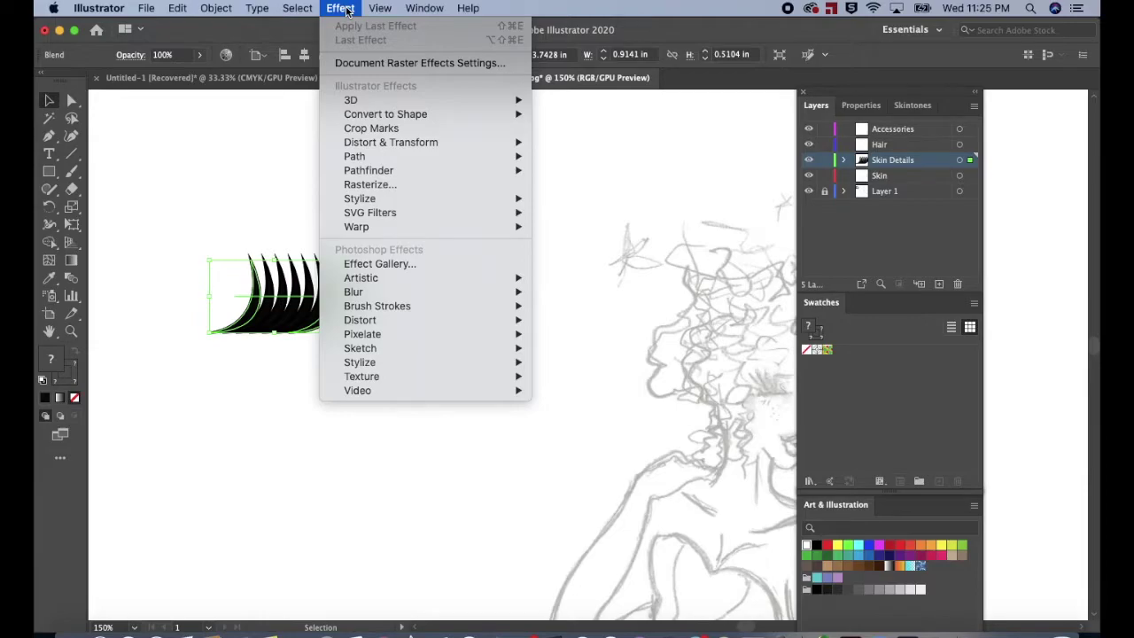
mouse_move(379, 227)
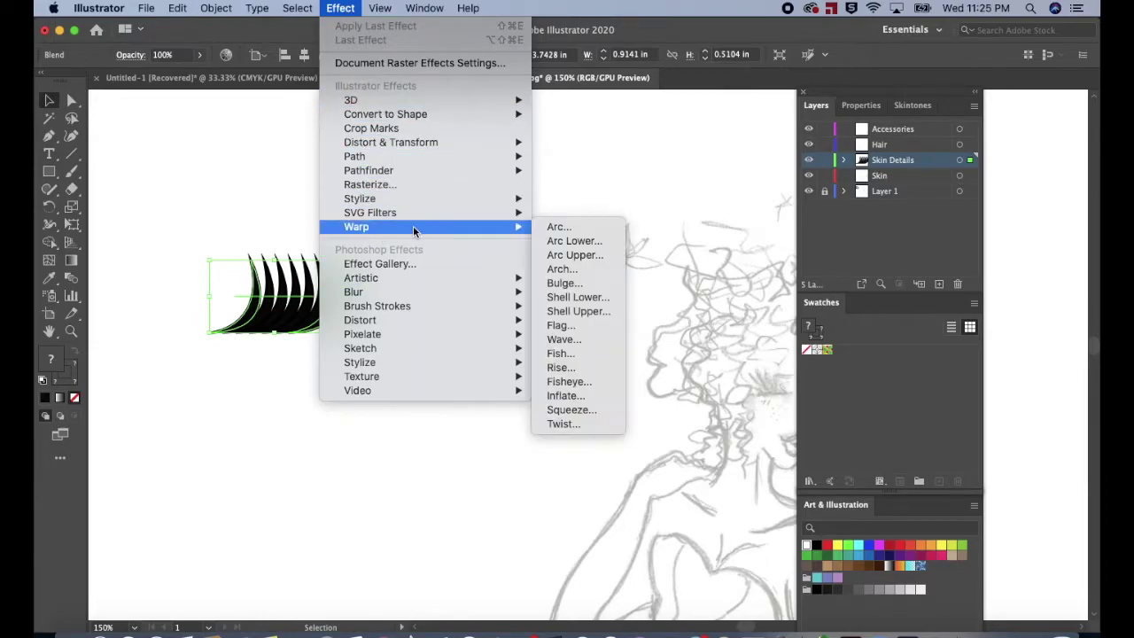
left_click(558, 230)
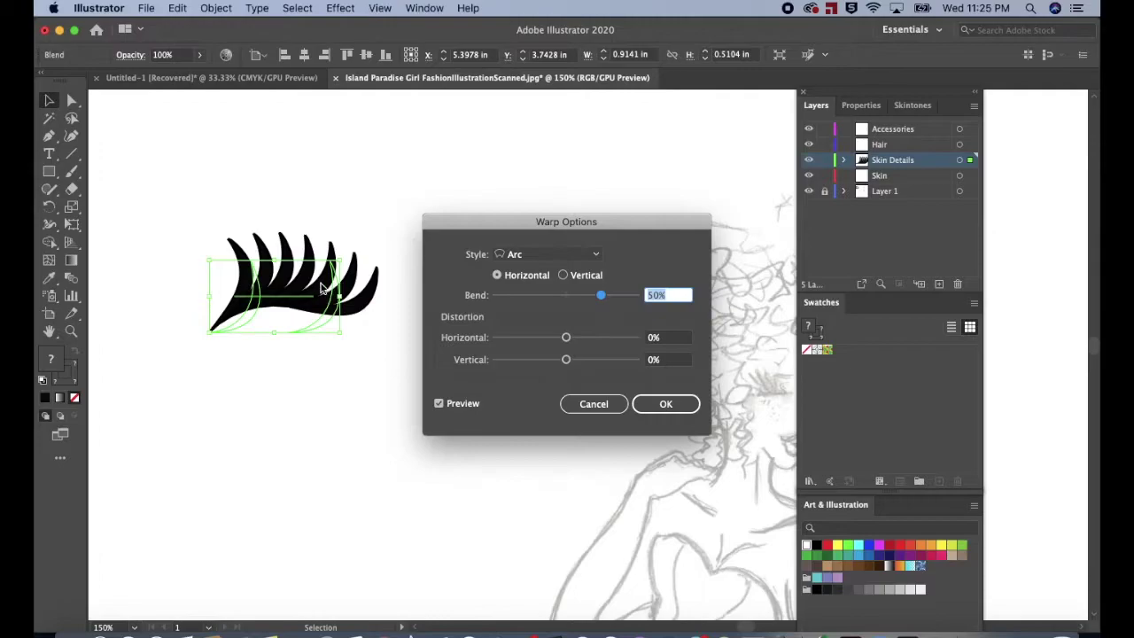
left_click(667, 406)
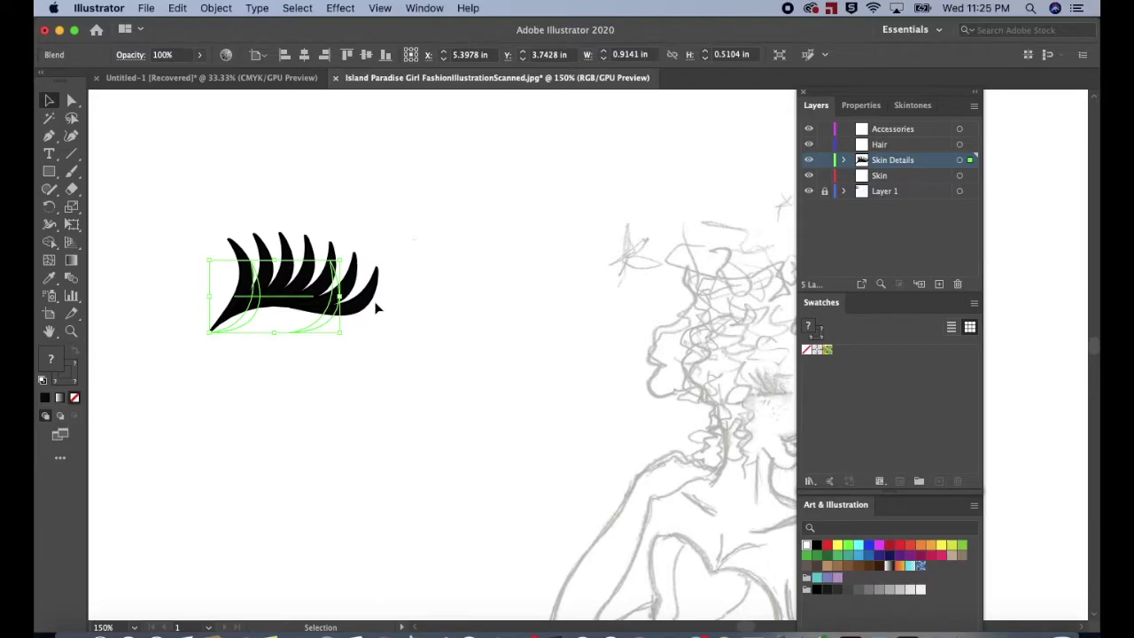
Reshape the first eyelash of the warped blend by adjusting its curve handle with the Direct Selection tool.
key("a")
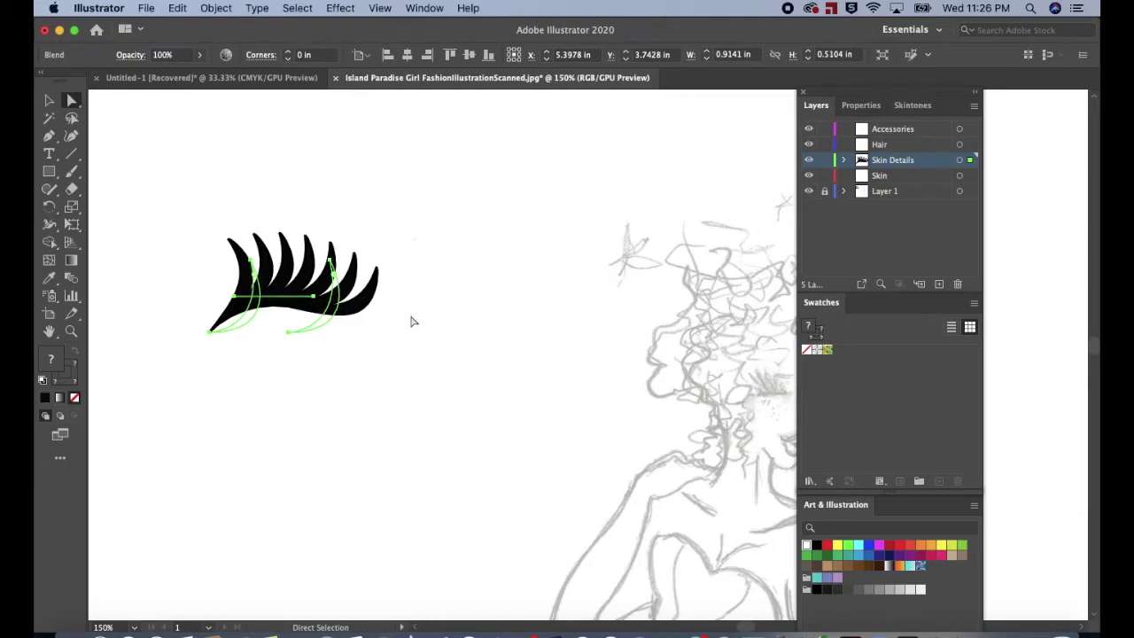
left_click(246, 387)
left_click(255, 313)
left_click_drag(260, 367, 221, 244)
left_click(261, 329)
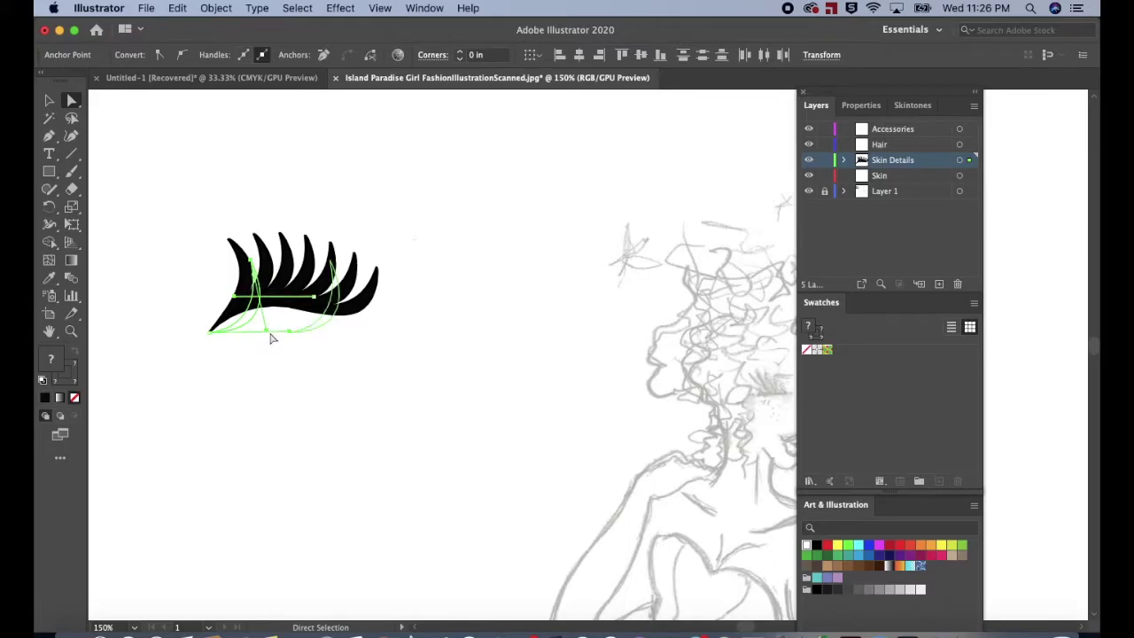
left_click_drag(268, 332, 276, 331)
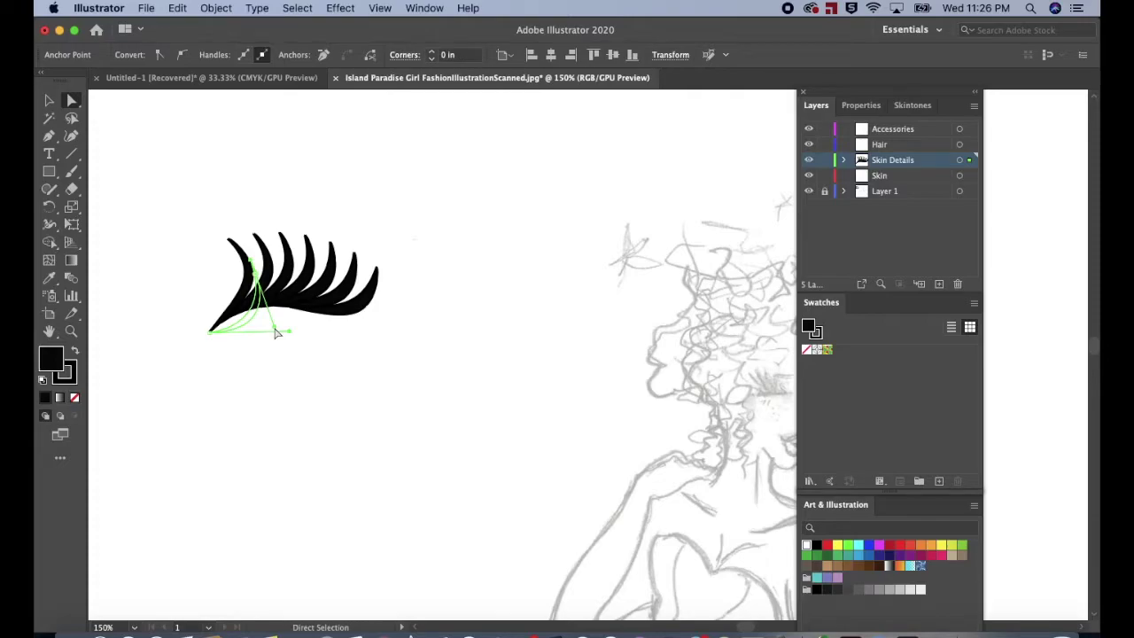
left_click(263, 332)
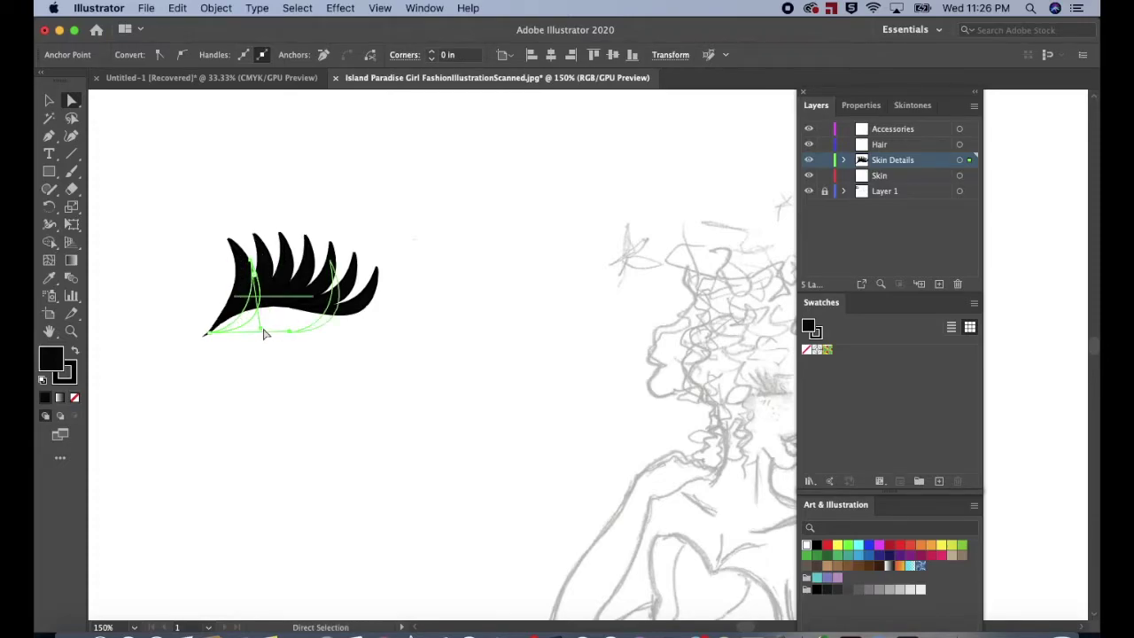
Reshape the last eyelash of the warped blend by lowering its tip anchor and adjusting its curve handles with the Direct Selection tool.
left_click(358, 307)
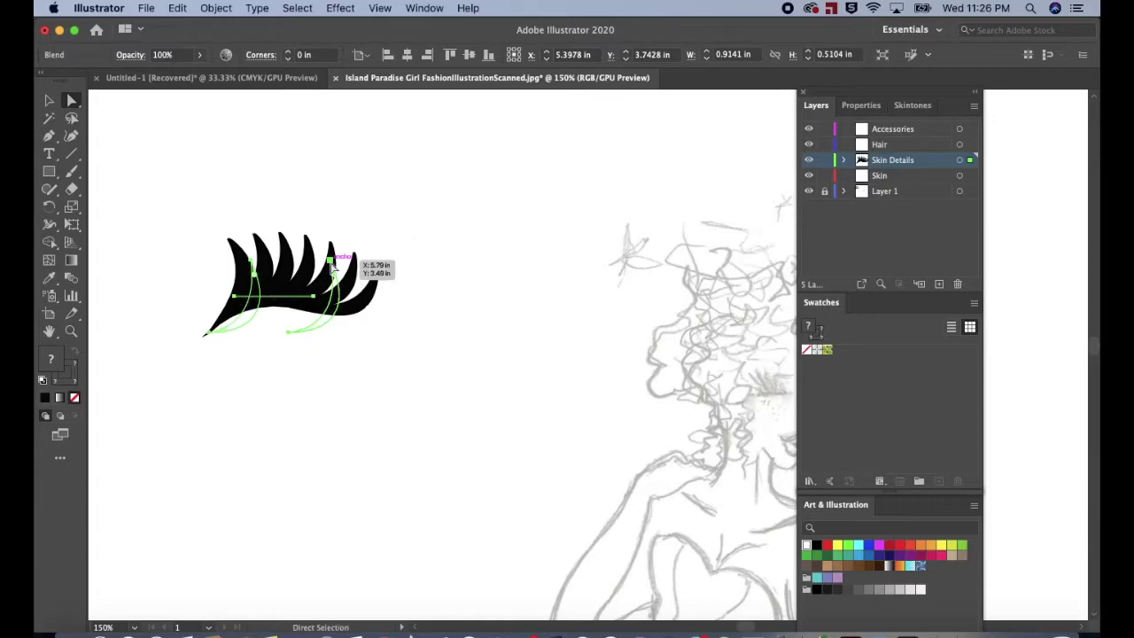
left_click(363, 363)
left_click(339, 310)
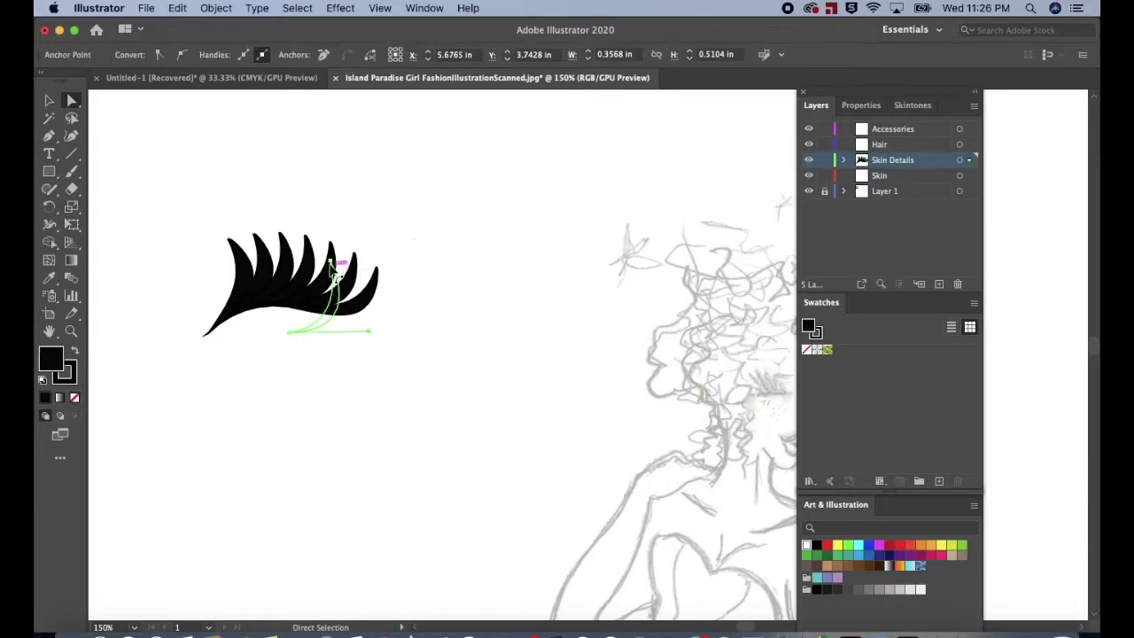
left_click_drag(332, 263, 334, 278)
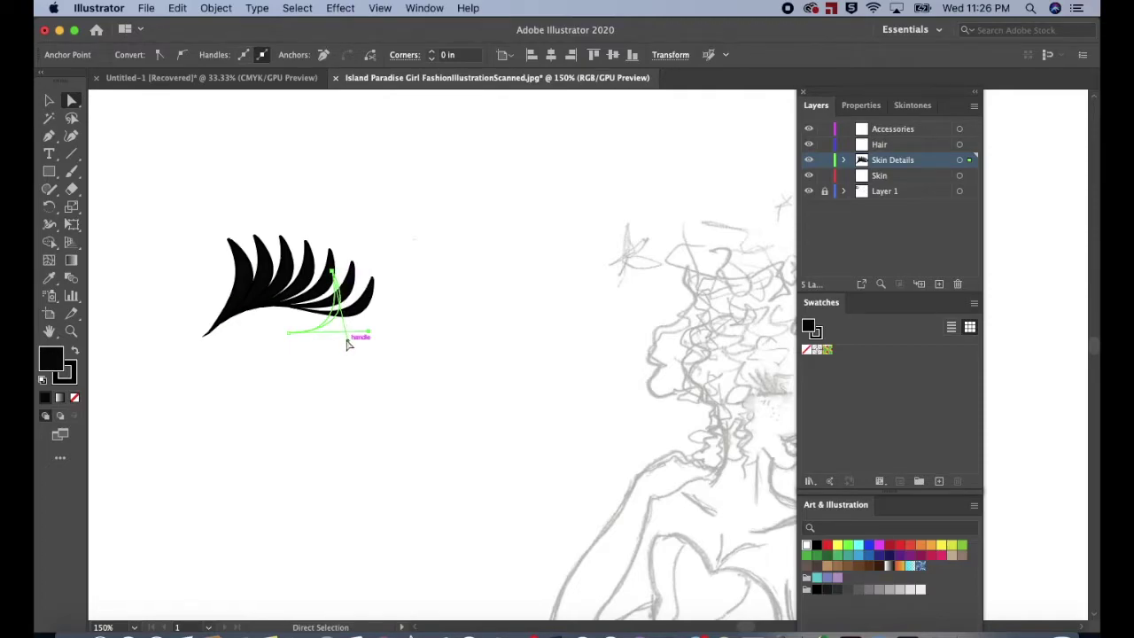
mouse_move(348, 344)
left_mouse_down()
mouse_move(334, 338)
mouse_move(339, 350)
left_mouse_up()
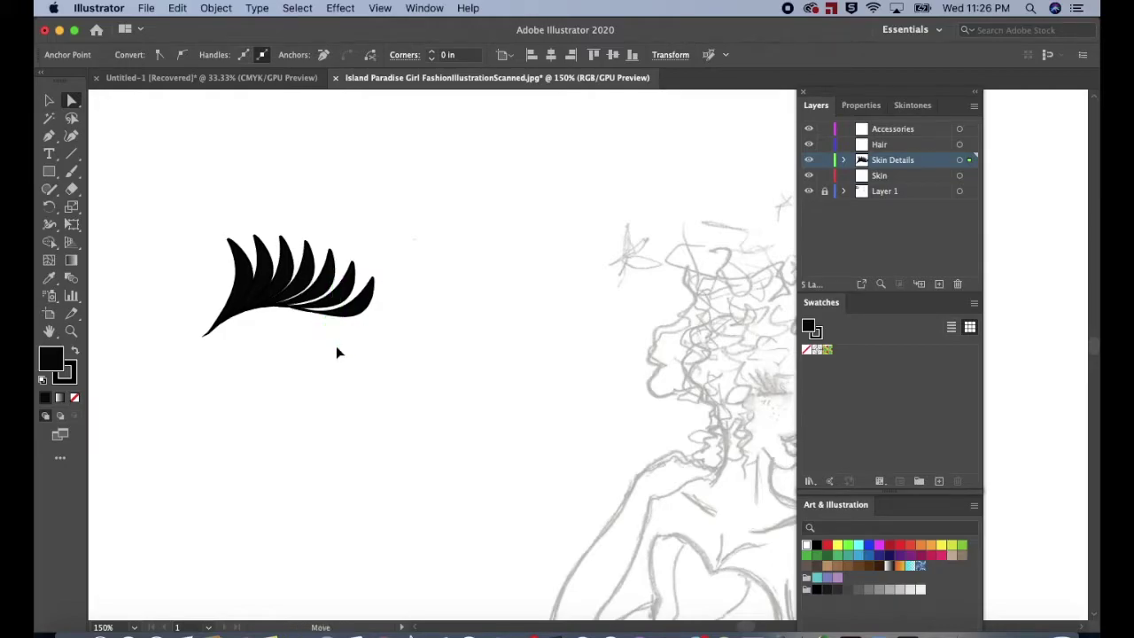
left_click_drag(369, 335, 352, 348)
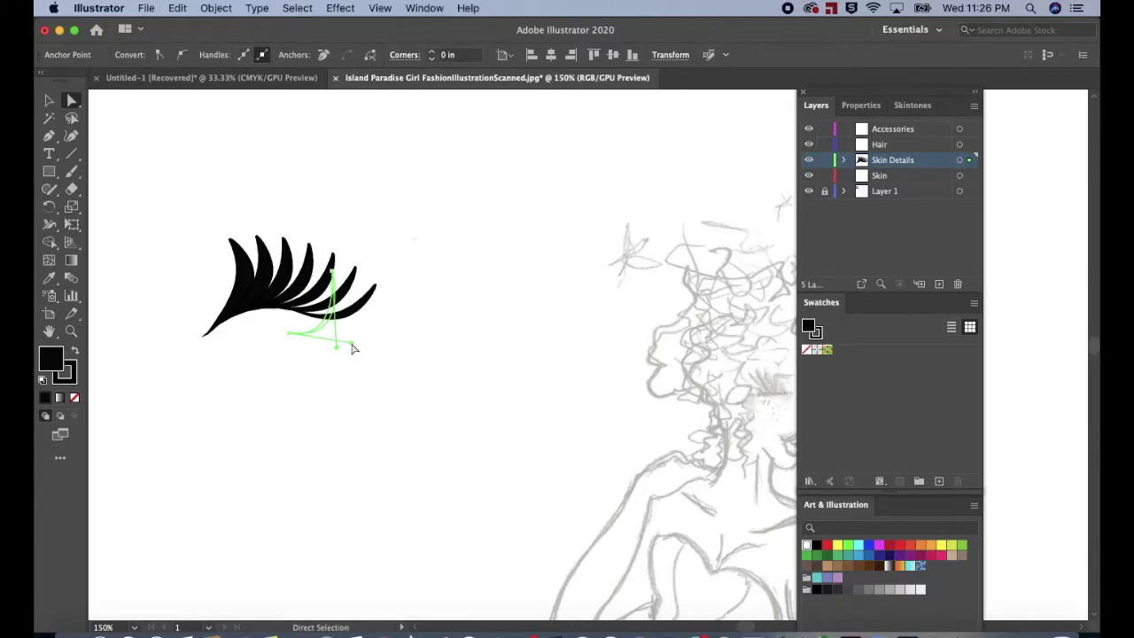
Fine-tune the tip handle of the blend's first eyelash to refine its curve, and deselect it.
left_click(256, 292)
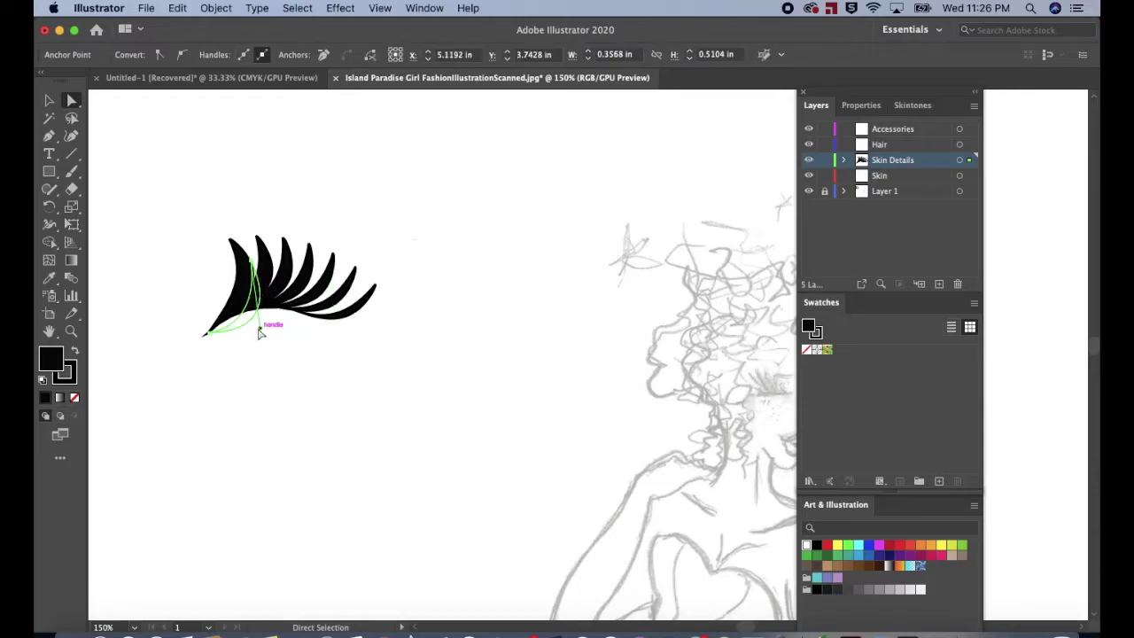
left_click_drag(262, 332, 266, 329)
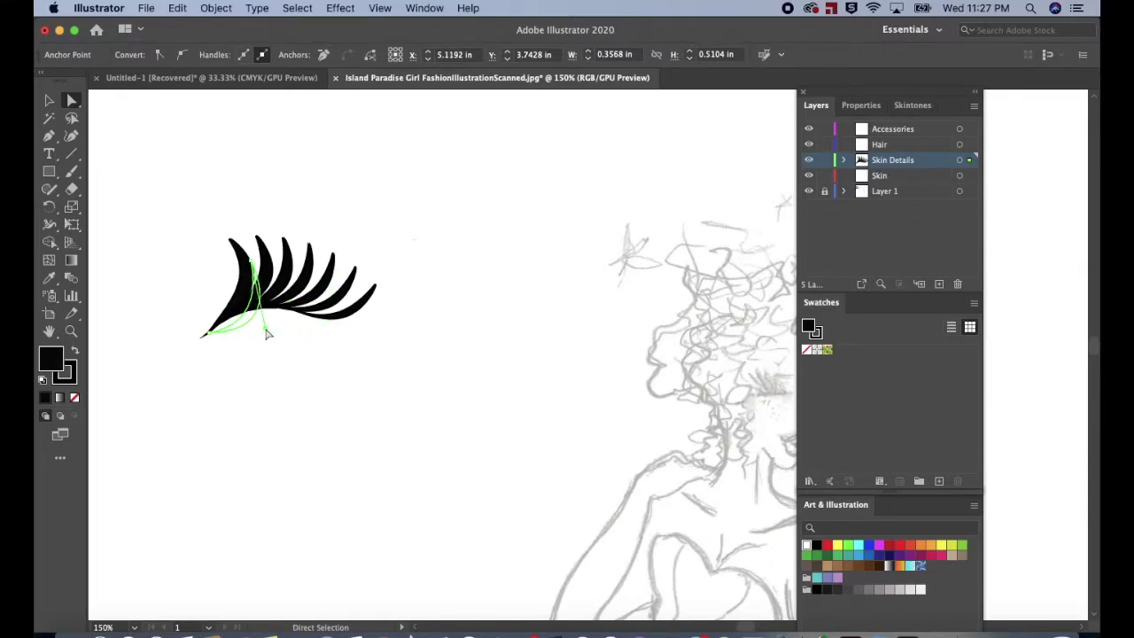
left_click(271, 342)
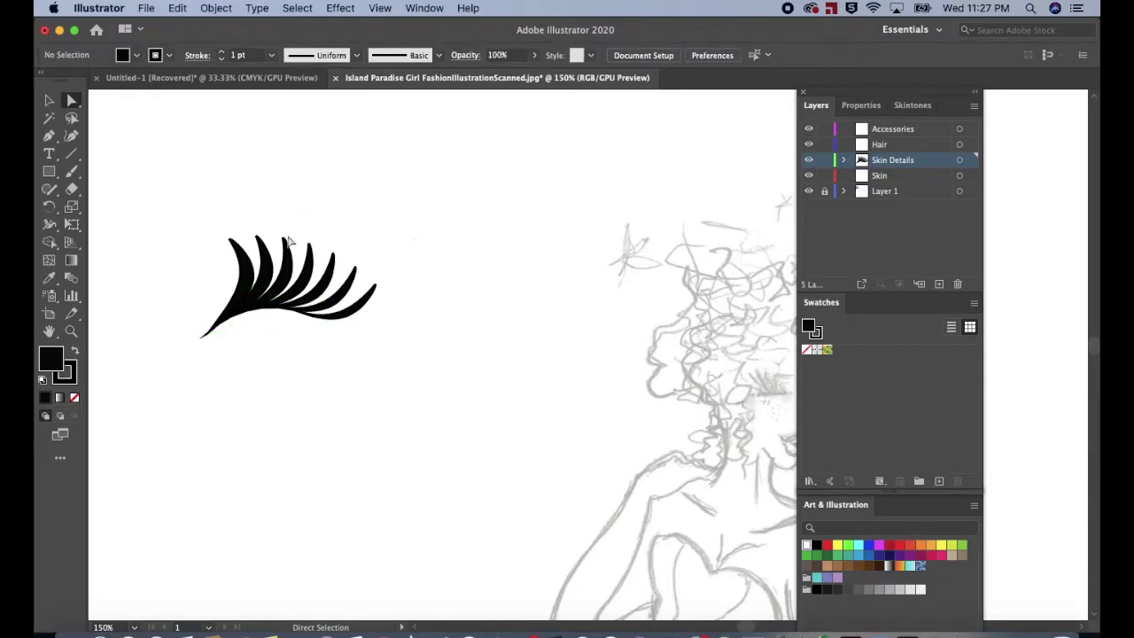
Move the eyelash blend from the empty canvas area to just beside the sketched face.
scroll(405, 236, "right", 5)
key("v")
left_click_drag(241, 268, 693, 377)
scroll(693, 376, "right", 10)
scroll(693, 377, "down", 3)
scroll(694, 381, "right", 5)
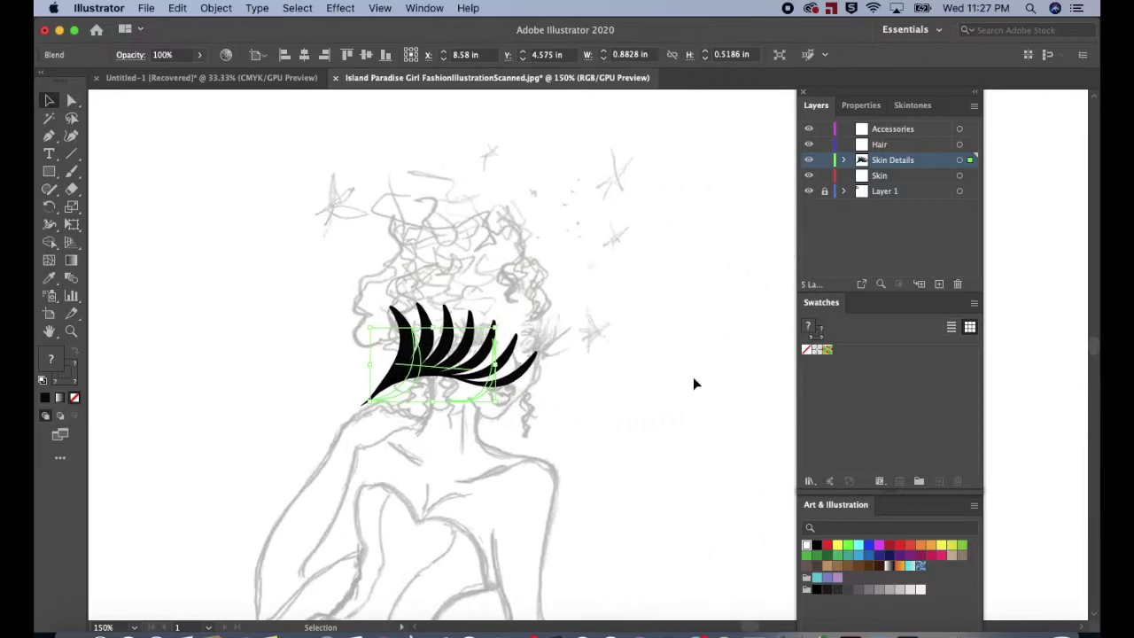
left_click_drag(501, 352, 631, 323)
Scale the eyelash blend down proportionally to about 0.16 in wide to suit the face.
key("super+minus")
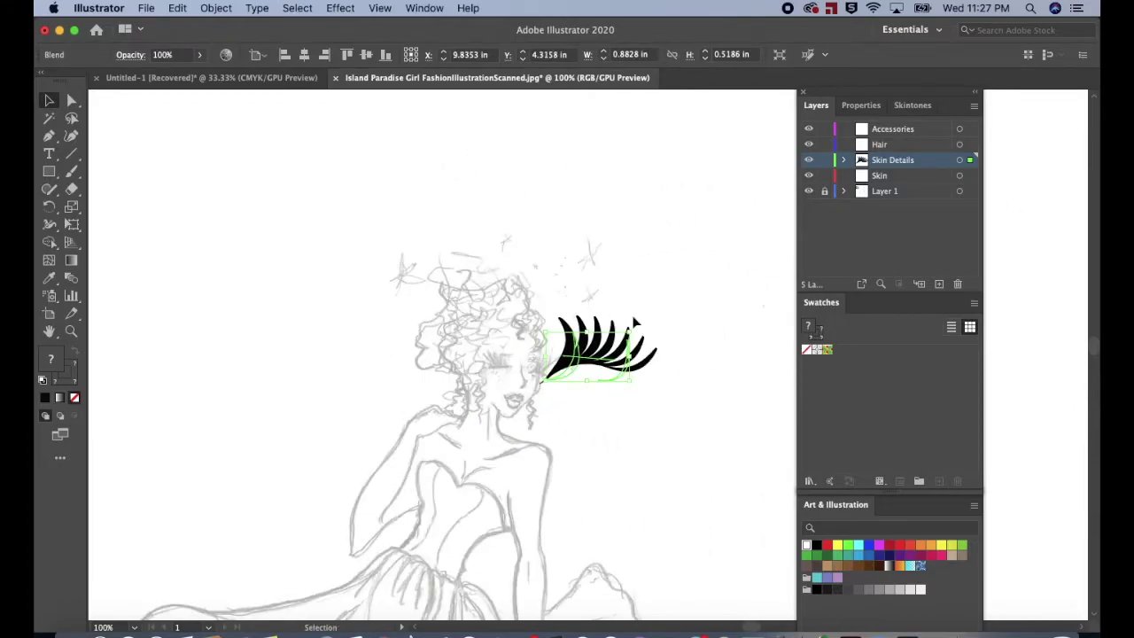
scroll(603, 336, "down", 5)
scroll(603, 337, "right", 2)
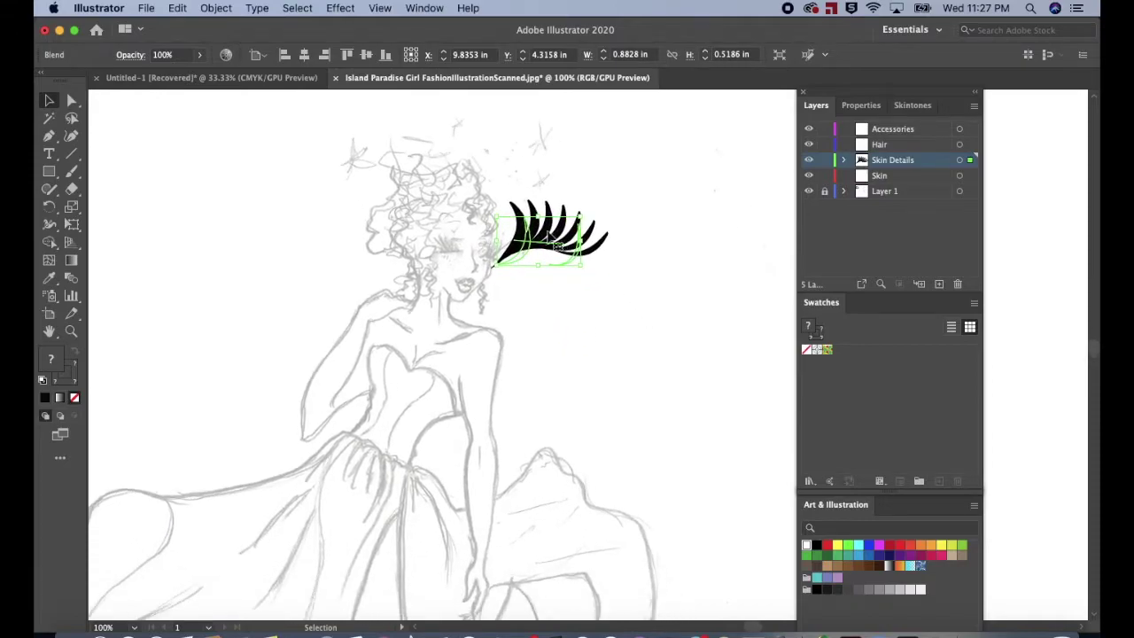
left_click_drag(580, 216, 518, 255)
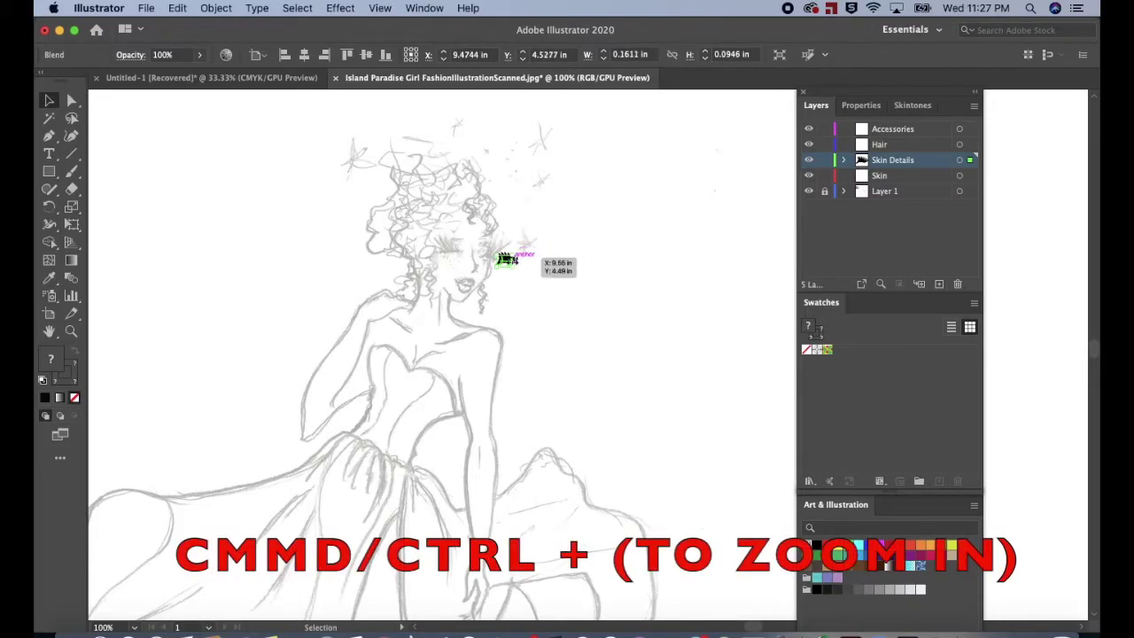
Shrink the eyelash blend slightly to about 0.15 in wide and bring it closer to the sketch's right-hand eye.
key("super+plus")
key("super+plus")
key("super+plus")
key("super+plus")
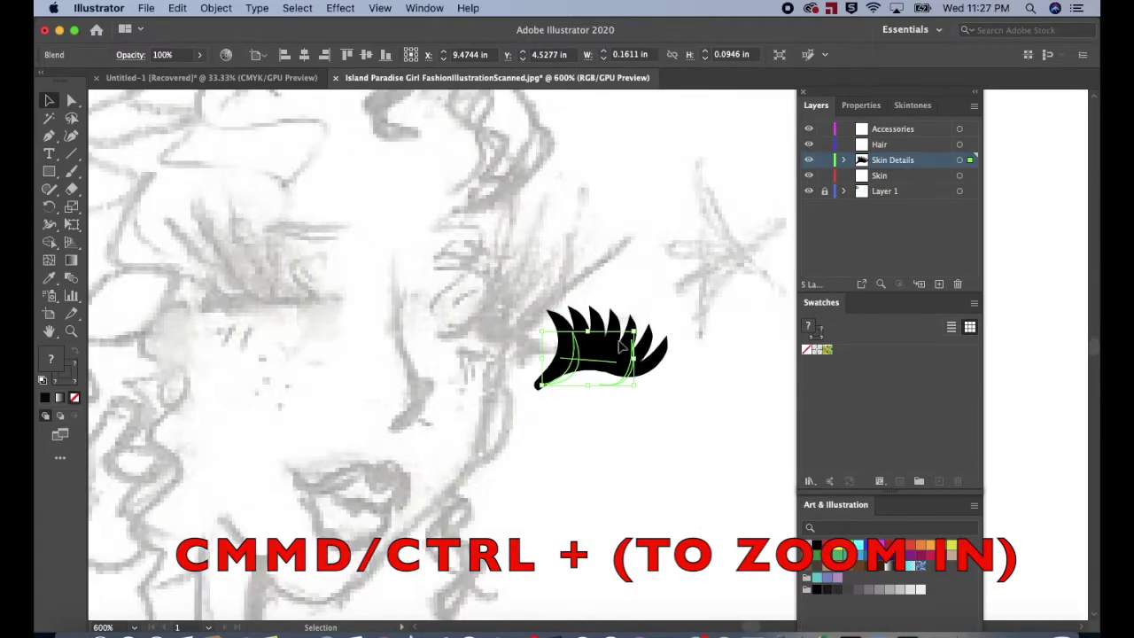
left_click_drag(588, 356, 590, 323)
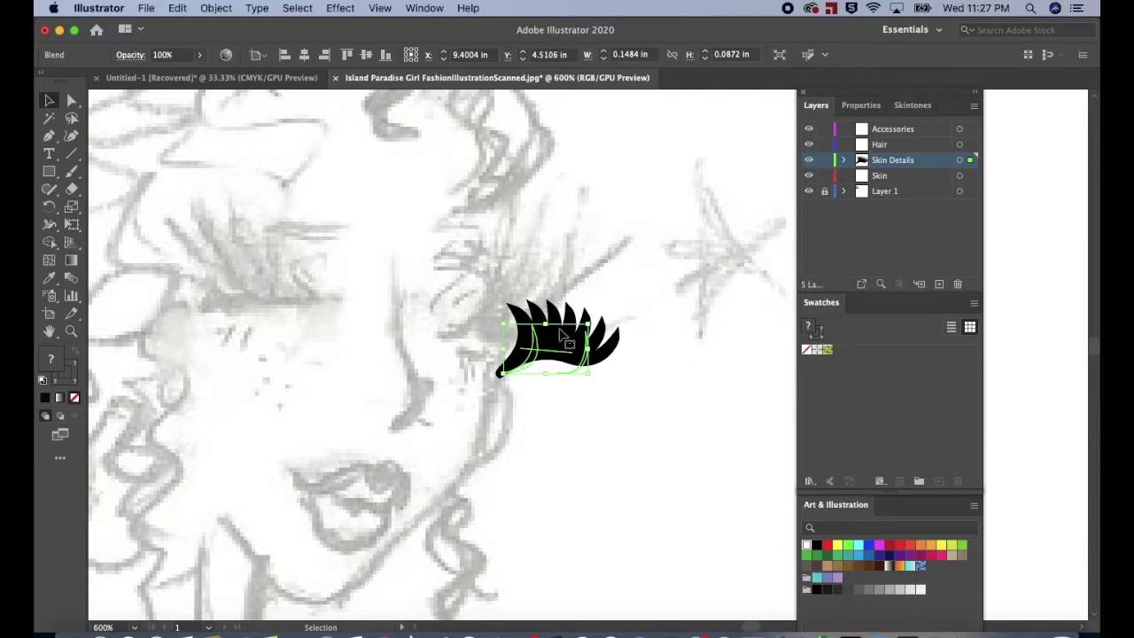
Set the eyelash blend's stroke weight to 0.25 pt.
left_click(865, 110)
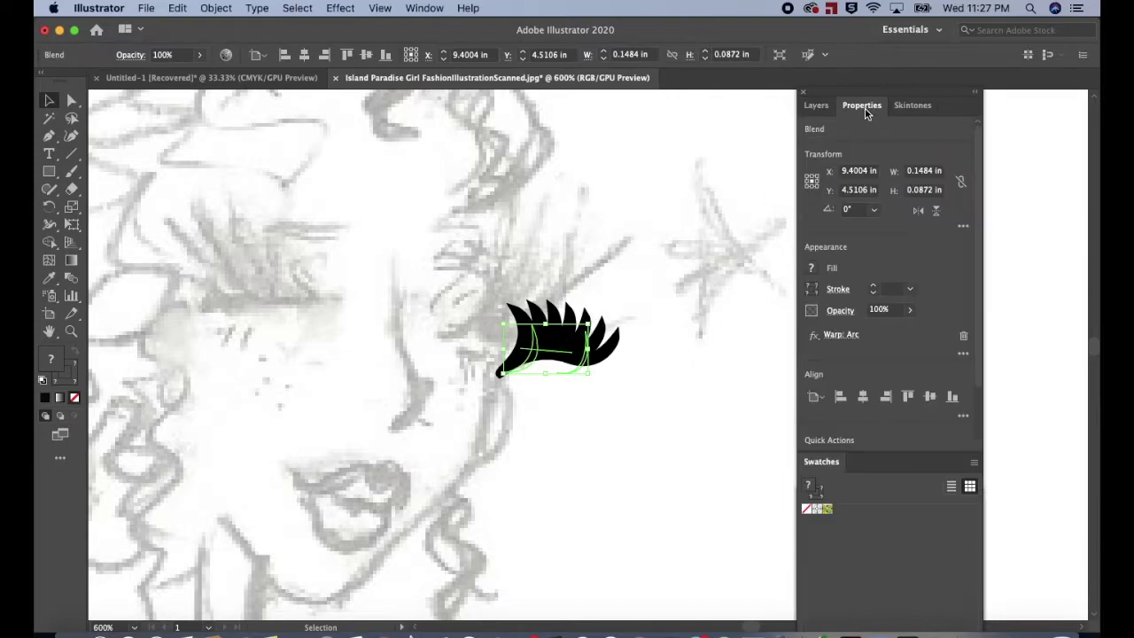
left_click(837, 291)
left_click(798, 310)
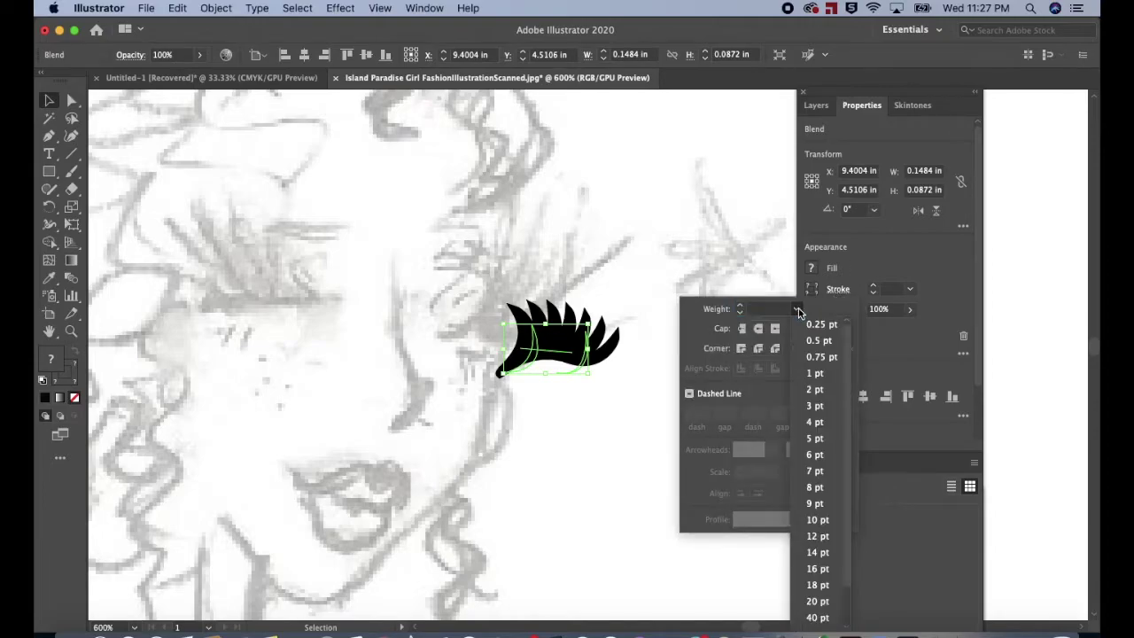
left_click(819, 326)
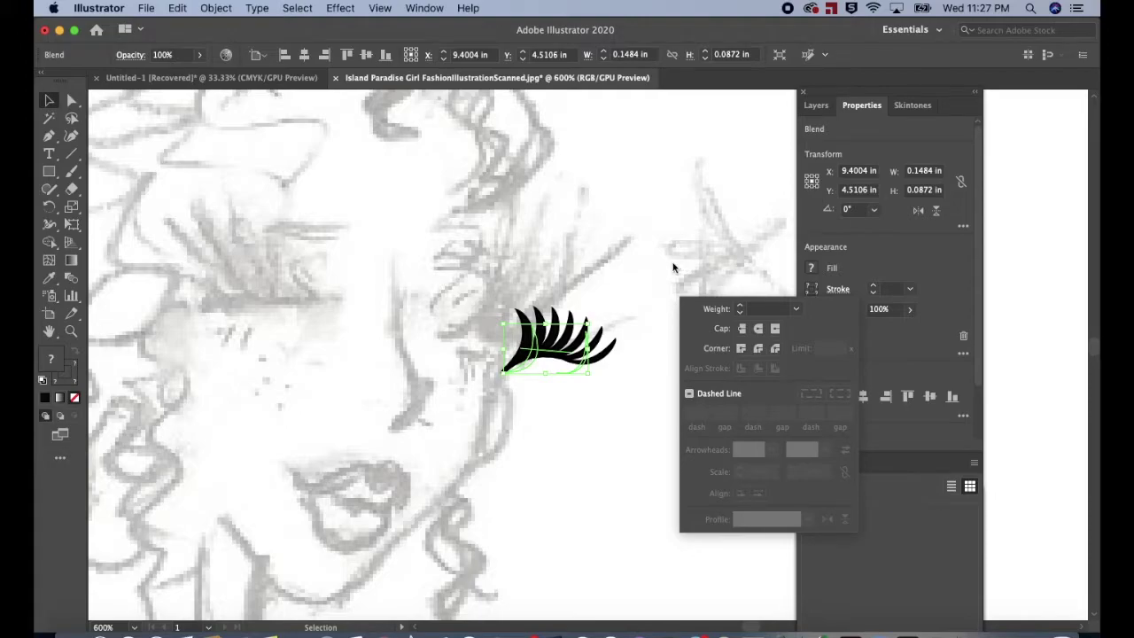
left_click(673, 268)
Place the eyelashes over the sketch's right-hand eye and create a copy reflected across the vertical axis.
left_click_drag(547, 341, 515, 323)
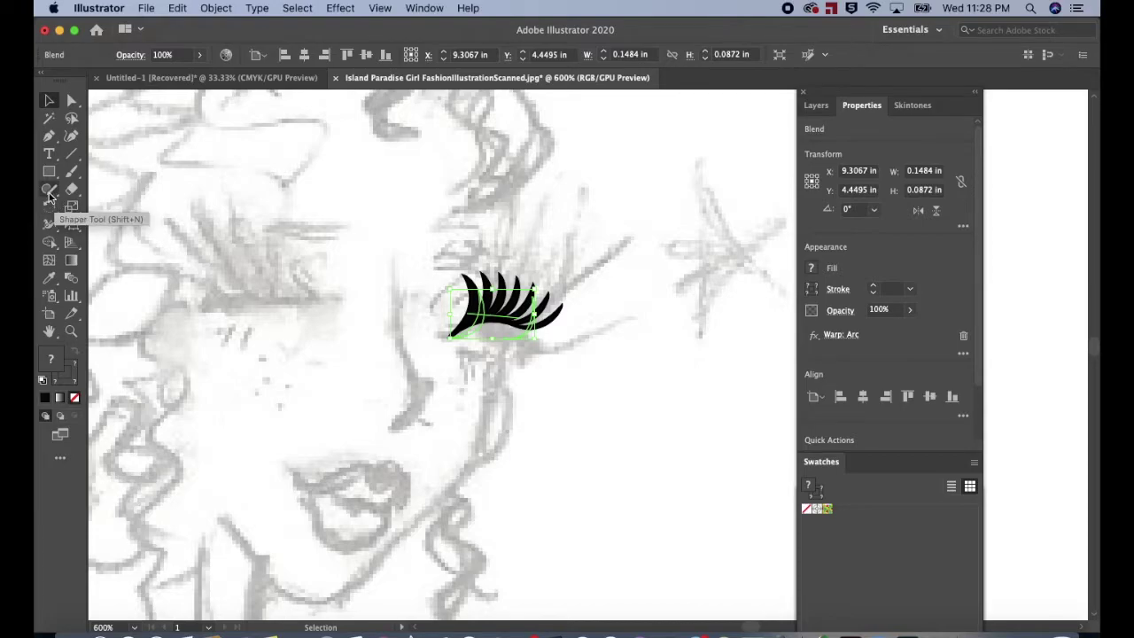
left_click_drag(51, 211, 84, 226)
double_click(48, 206)
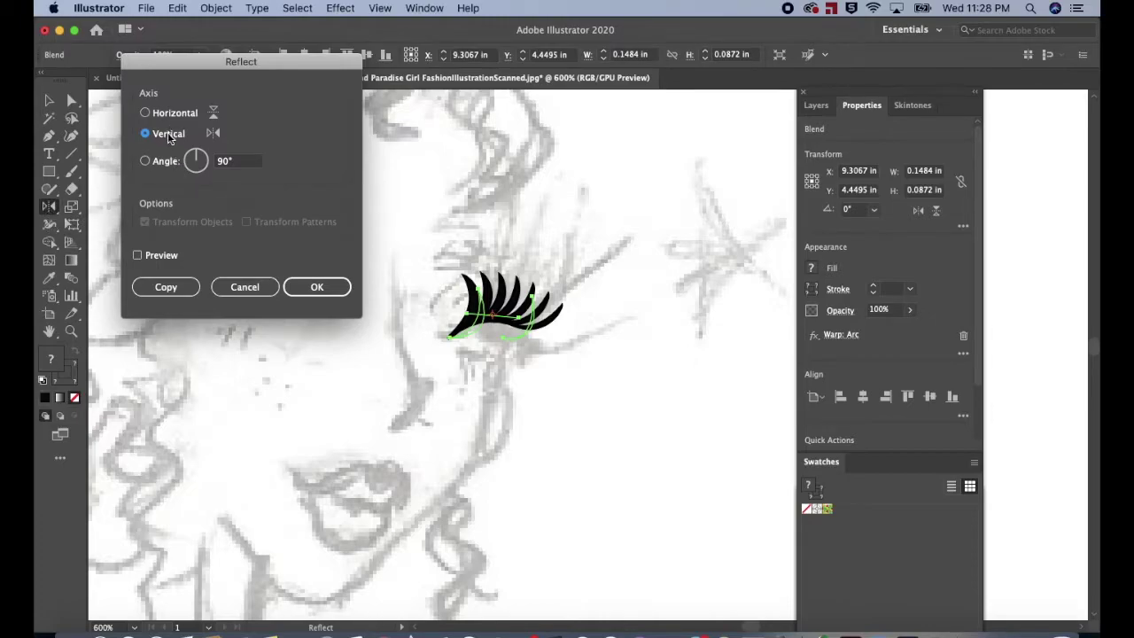
left_click(163, 287)
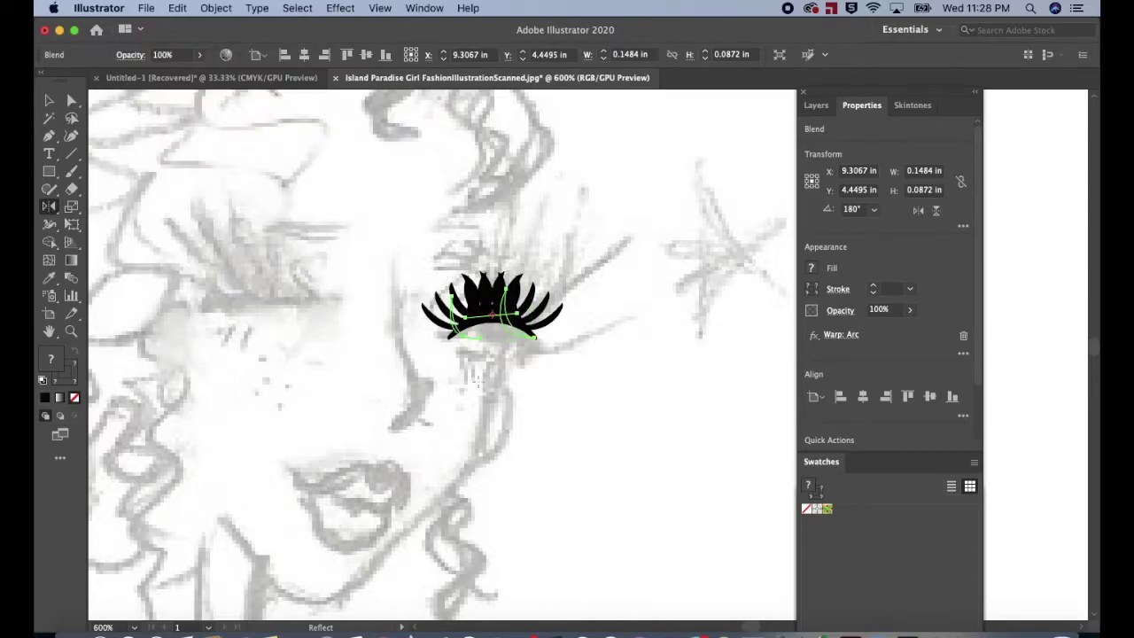
Move the reflected eyelash copy across the face and up onto the sketch's left-hand eye.
key("Left")
key("Left")
key("Left")
key("Left")
key("Left")
key("Left")
key("Left")
key("Left")
key("Left")
key("Left")
key("Left")
key("Left")
key("Left")
key("Left")
key("Left")
key("Left")
key("Left")
key("Left")
key("Left")
key("Left")
key("Left")
key("Left")
key("Left")
key("Left")
key("Left")
key("Left")
key("Left")
key("Left")
key("Left")
key("Left")
key("v")
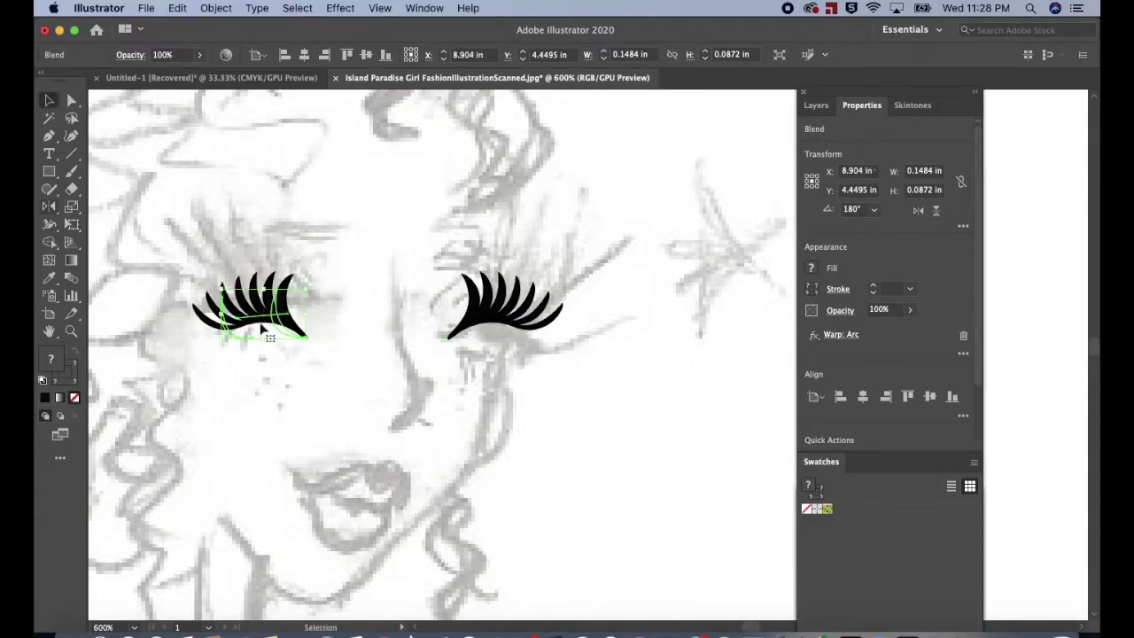
left_click_drag(262, 326, 260, 282)
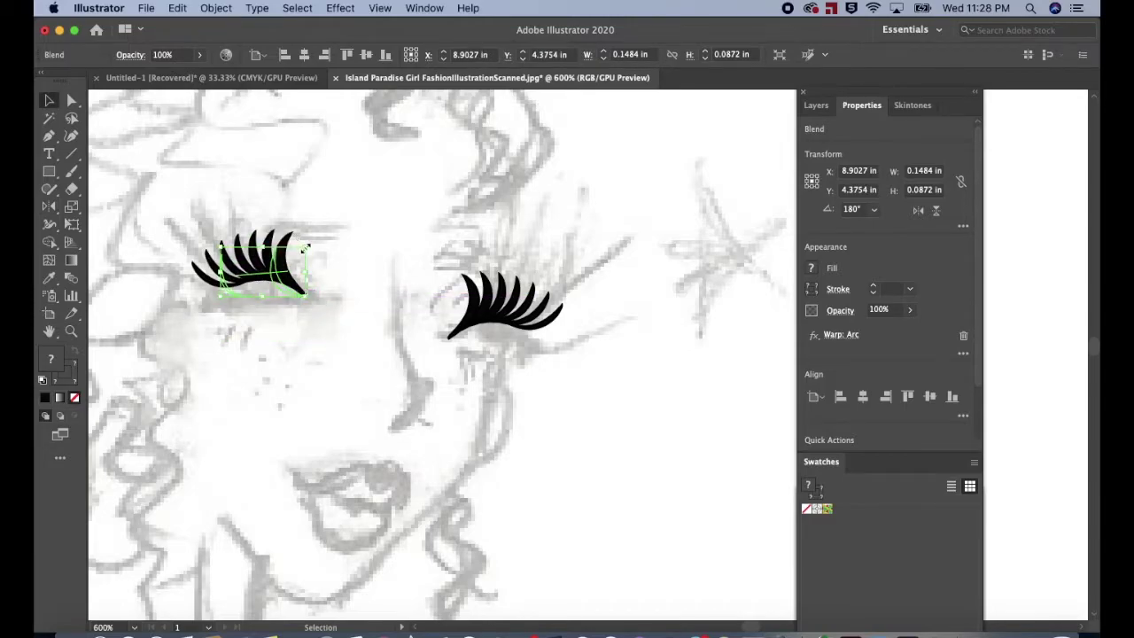
Enlarge the left-hand eyelashes to about 0.20 in wide, align them with the sketched closed eye, and deselect them.
left_click_drag(305, 249, 337, 230)
left_click_drag(289, 261, 289, 285)
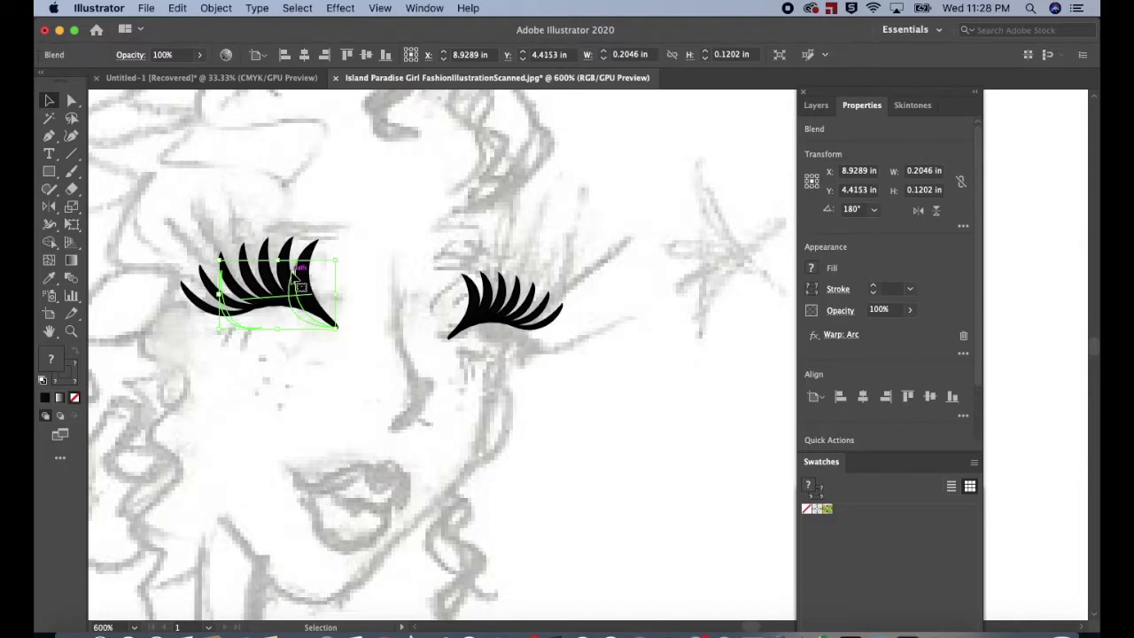
left_click(386, 211)
scroll(475, 227, "down", 1)
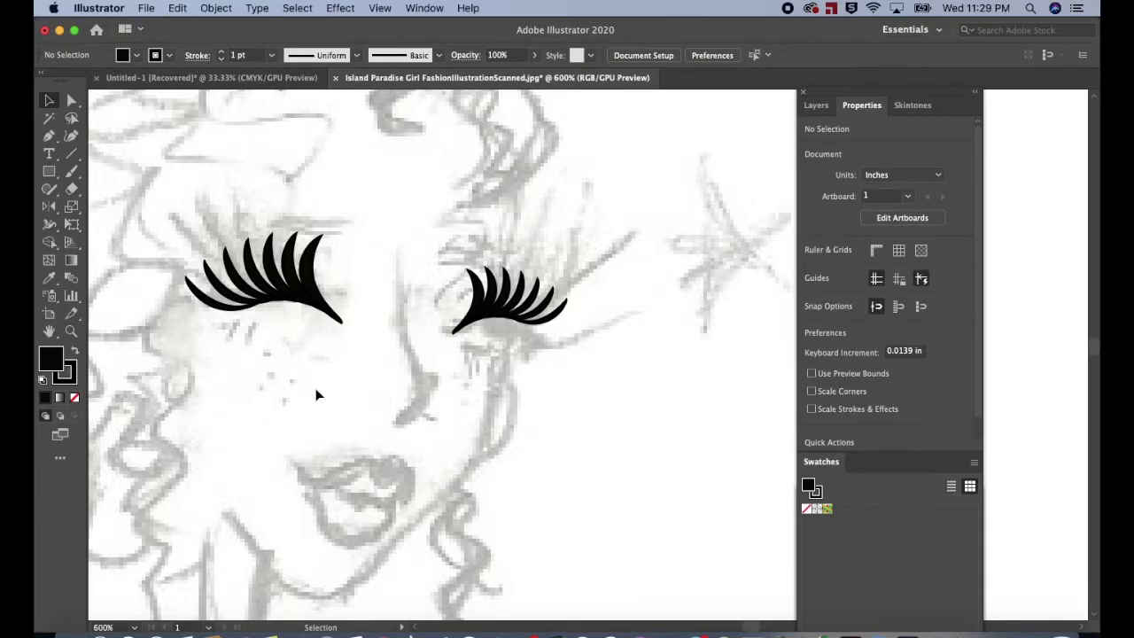
Trace the nose's bridge and curved tip with the Pen tool as an open path with no fill and a 1 pt black stroke.
key("p")
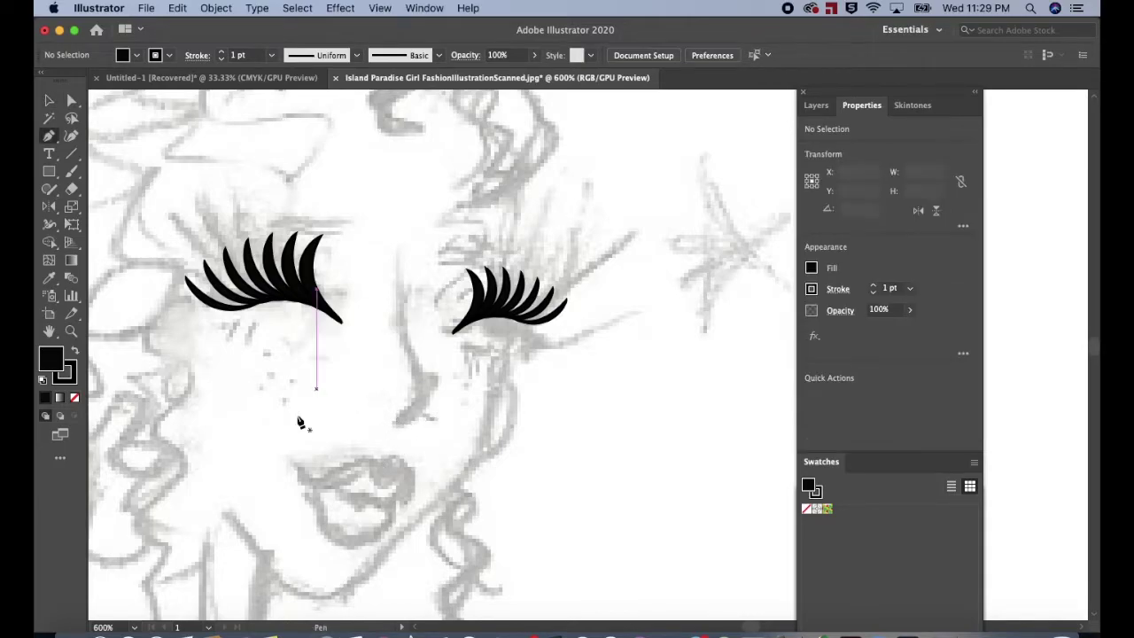
left_click(75, 399)
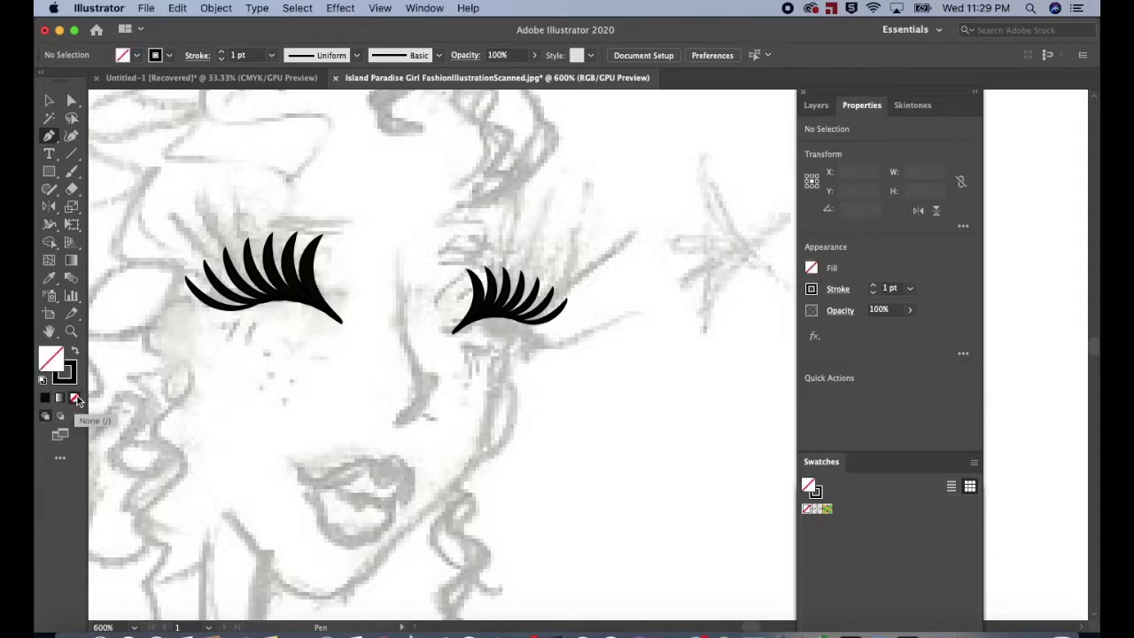
left_click(397, 270)
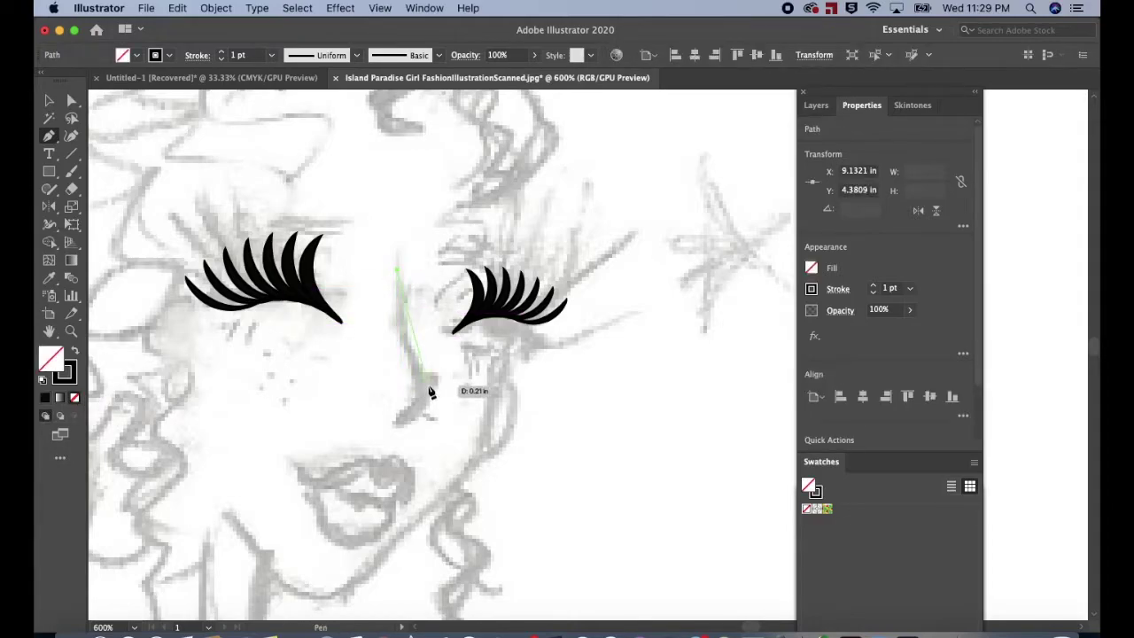
left_click_drag(428, 386, 452, 404)
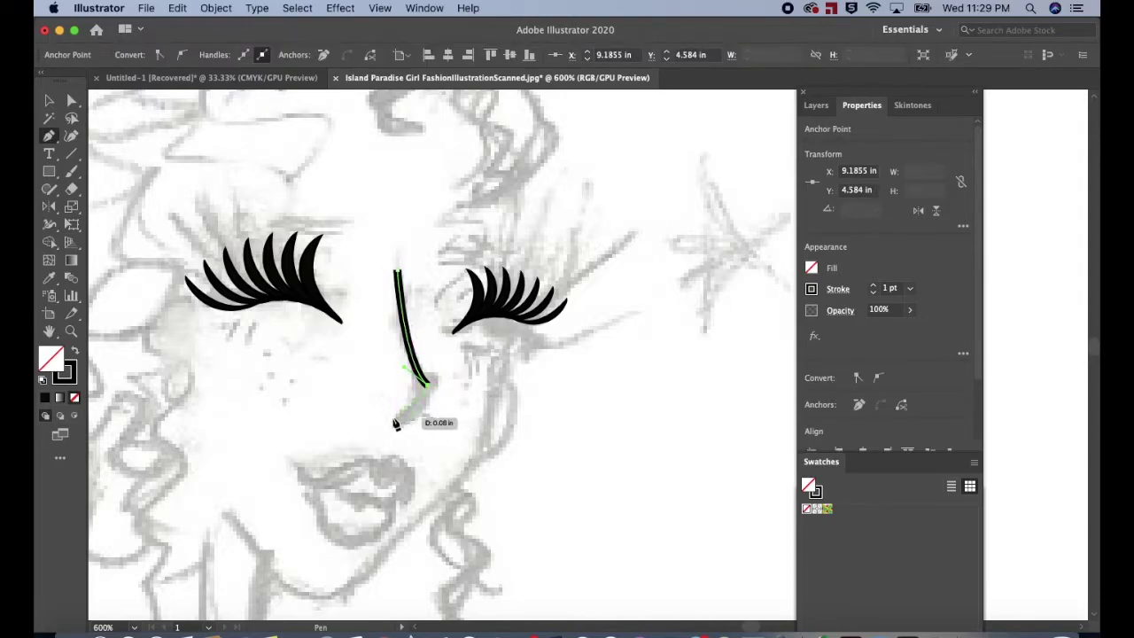
left_click_drag(359, 417, 362, 418)
scroll(364, 423, "down", 2)
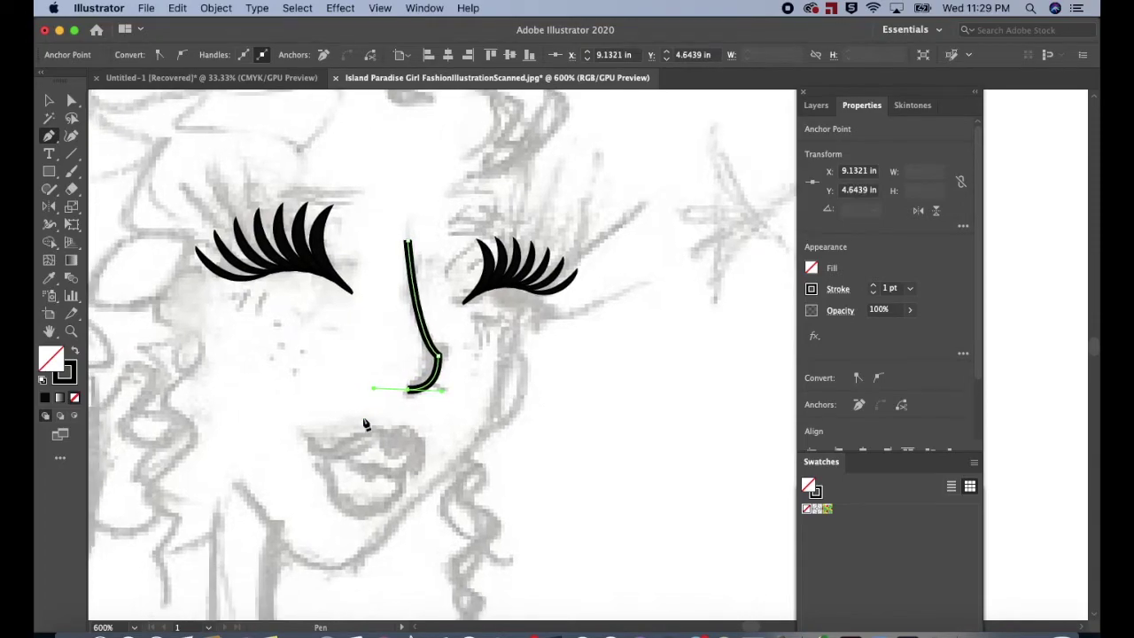
key("v")
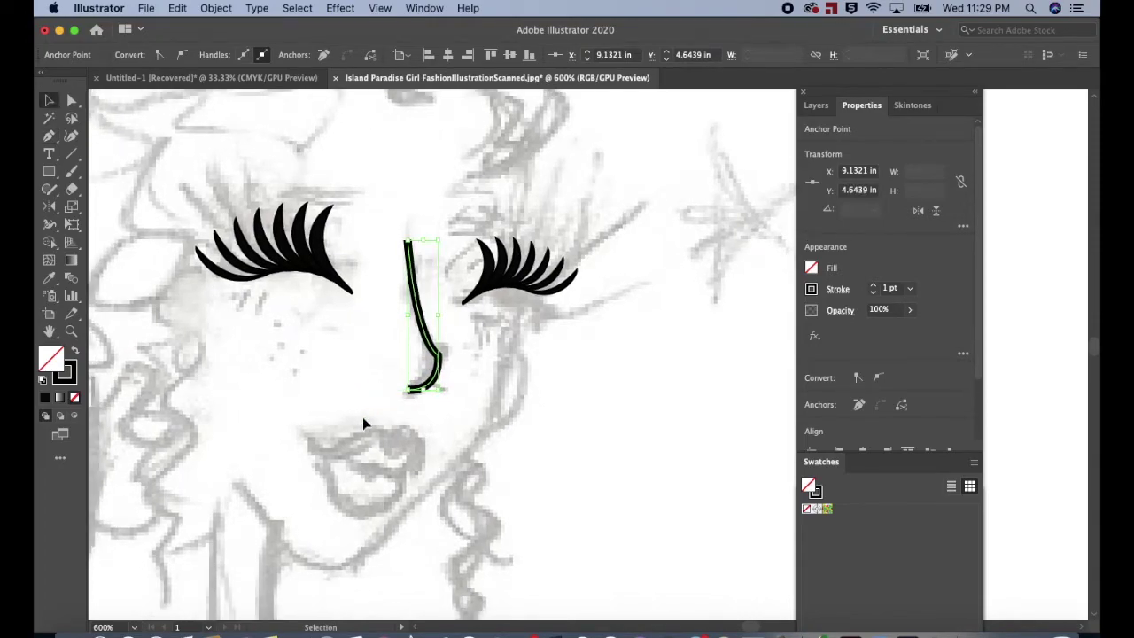
left_click(348, 406)
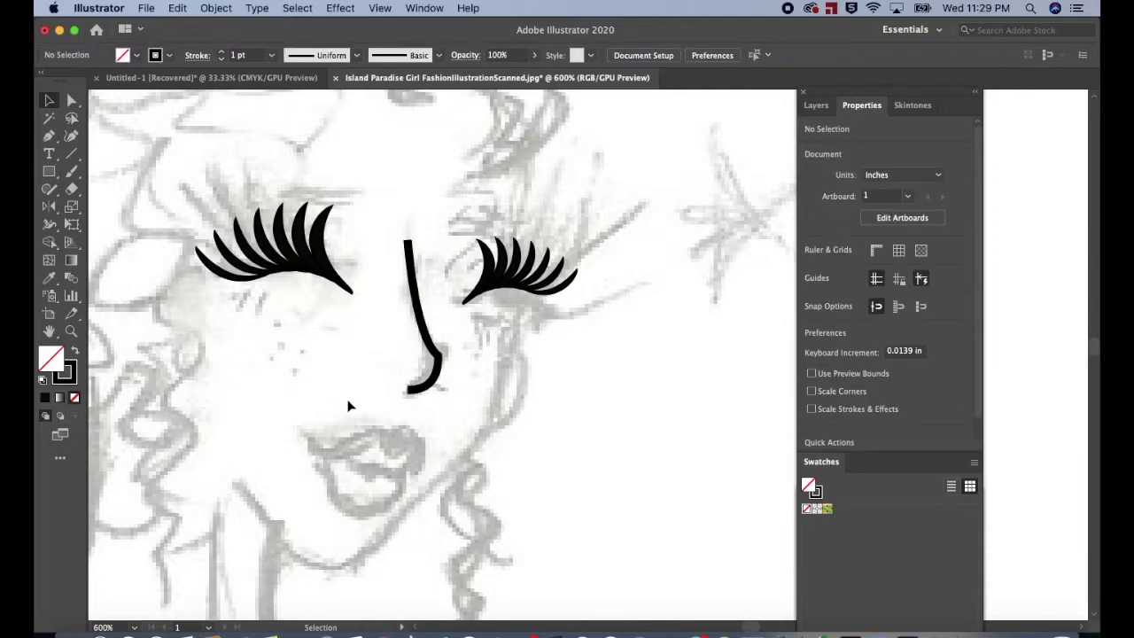
Trace the sketched lips with the Pen tool as an unfilled outline about 0.20 in wide and 0.15 in high, with a 1 pt black stroke.
key("p")
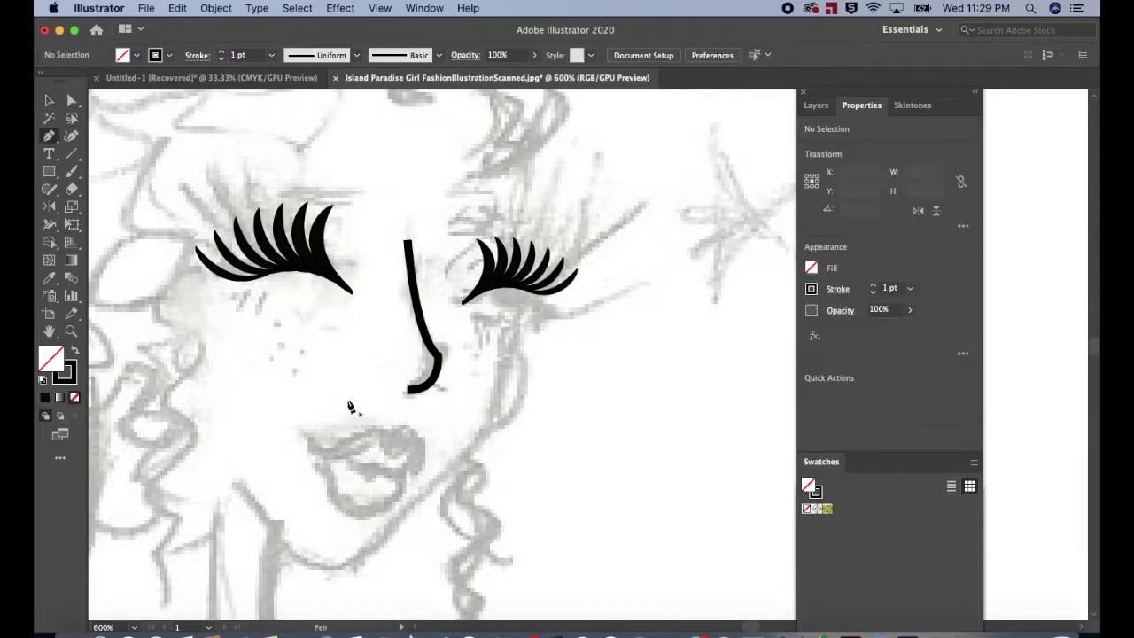
left_click(307, 443)
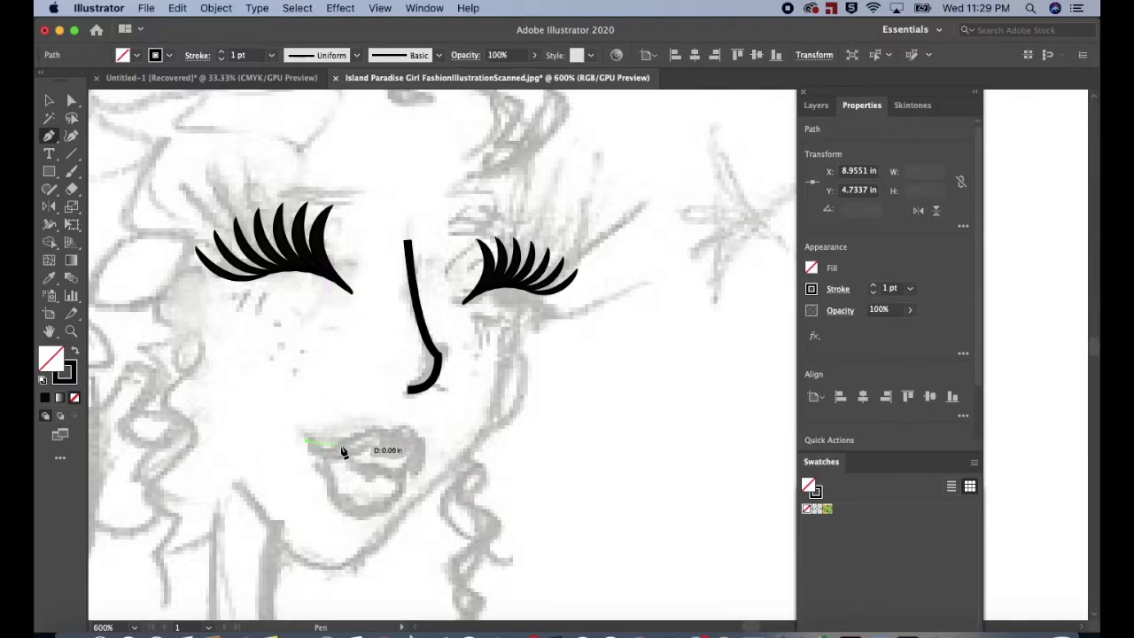
left_click_drag(367, 431, 344, 454)
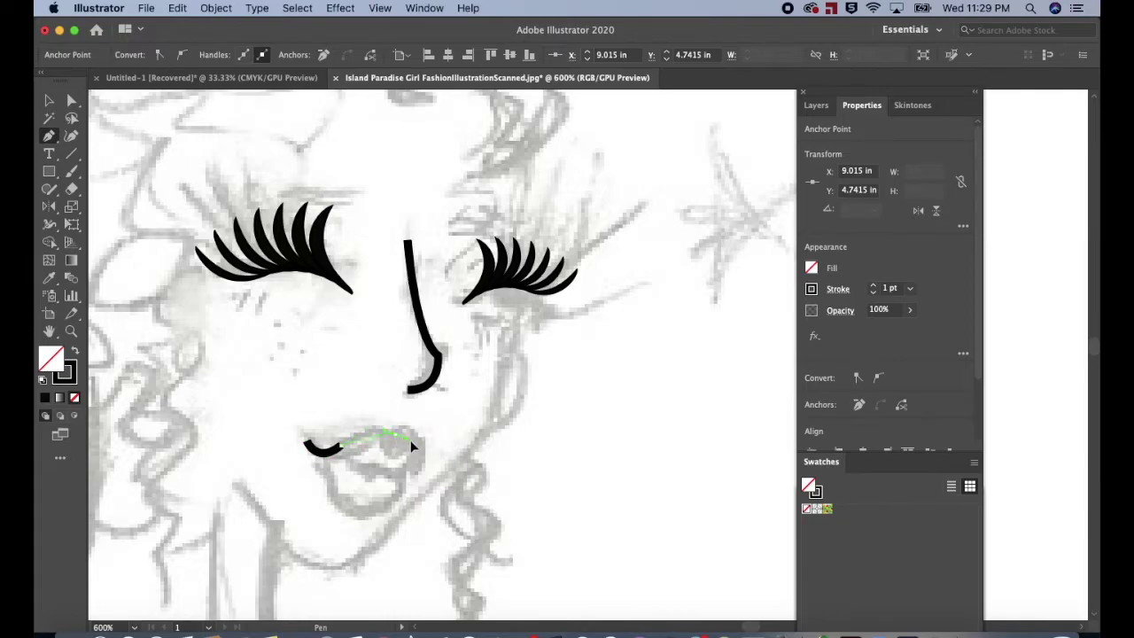
left_click_drag(426, 456, 379, 447)
left_click(377, 429)
left_click(394, 436)
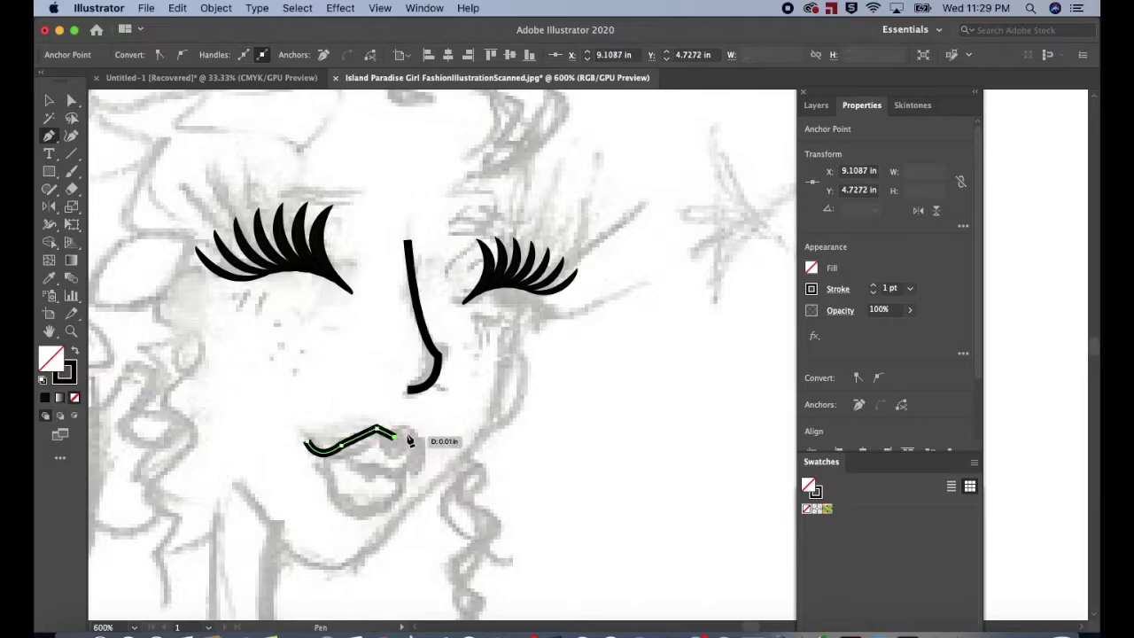
left_click(418, 433)
left_click_drag(404, 469, 296, 447)
left_click(404, 470)
left_click(372, 514)
left_click(330, 493)
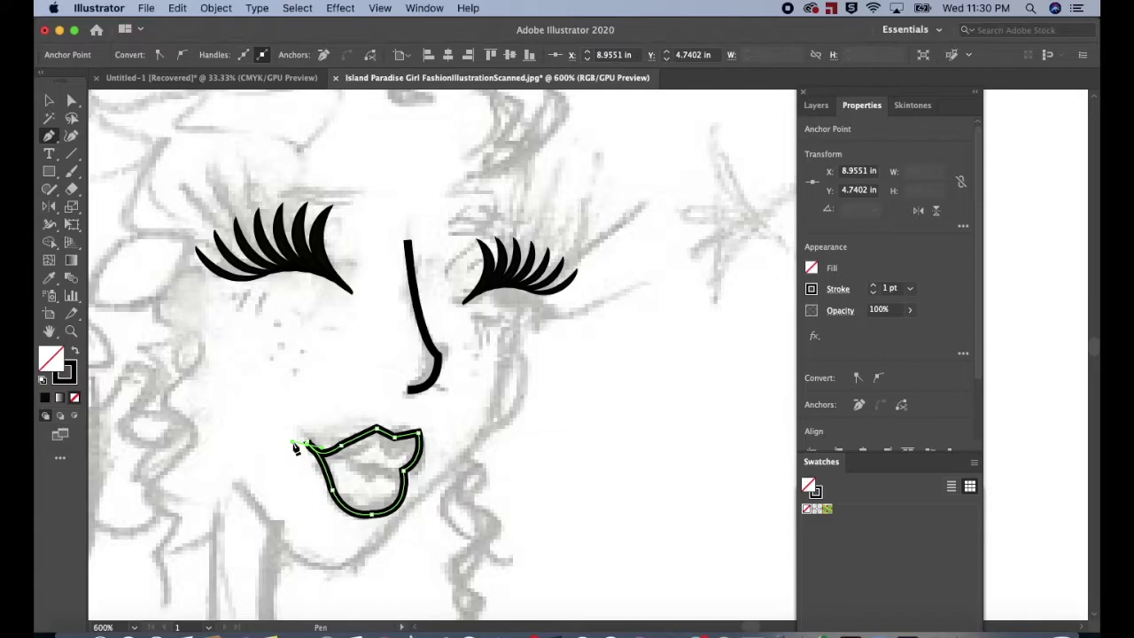
key("v")
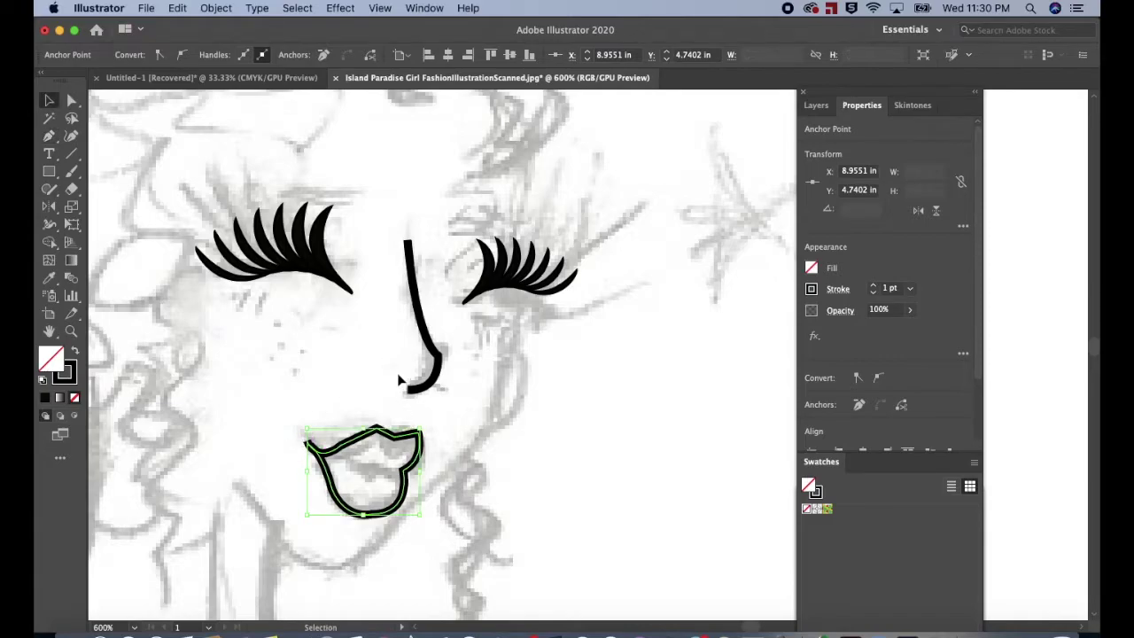
left_click(507, 457)
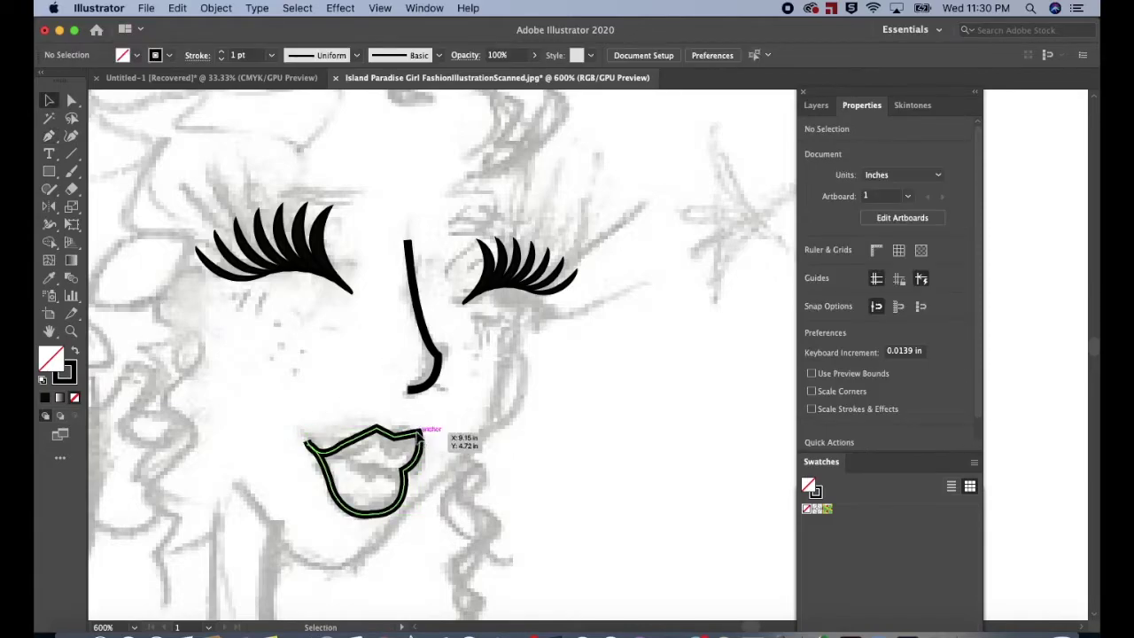
Apply Width Profile 1 to the strokes of the lips and nose together, and deselect them.
left_click(430, 438)
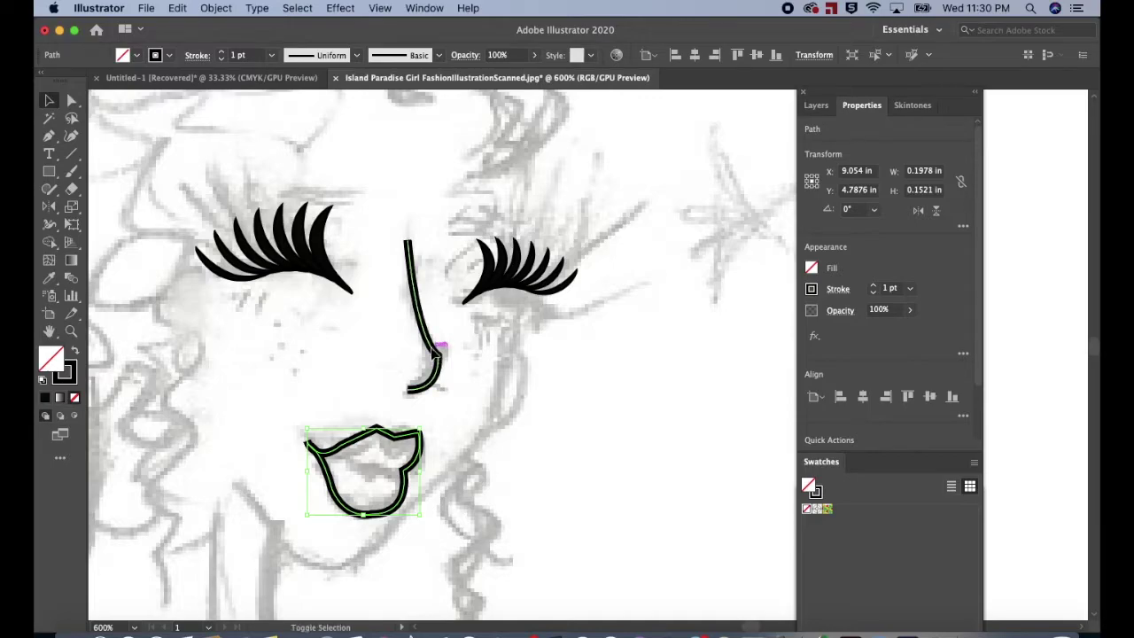
left_click(435, 353, "shift")
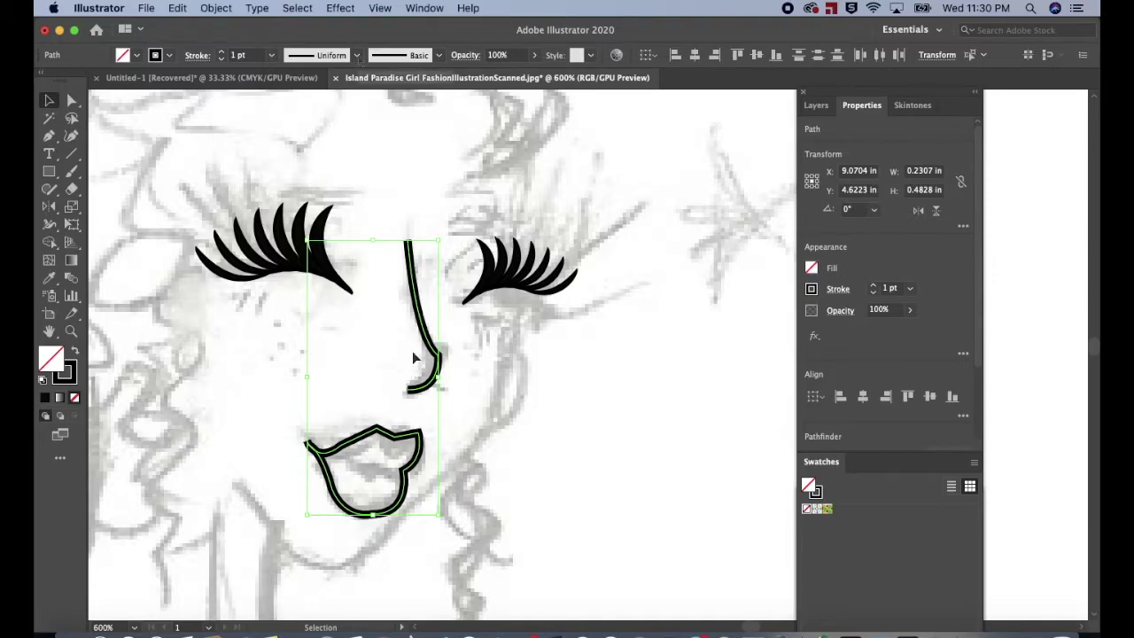
left_click(359, 56)
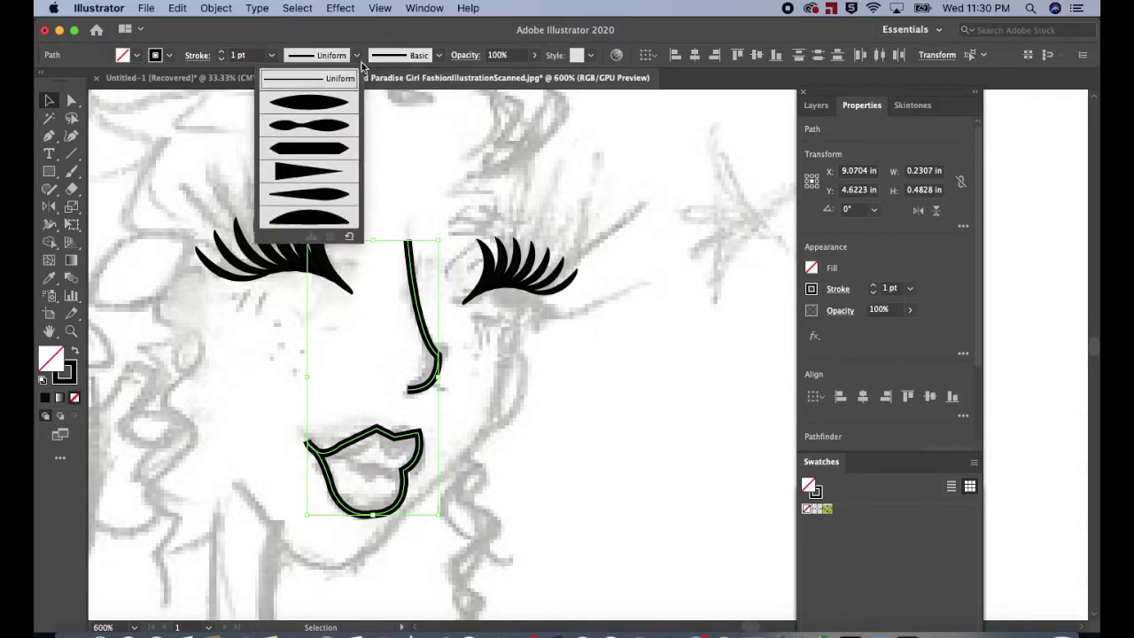
left_click(327, 104)
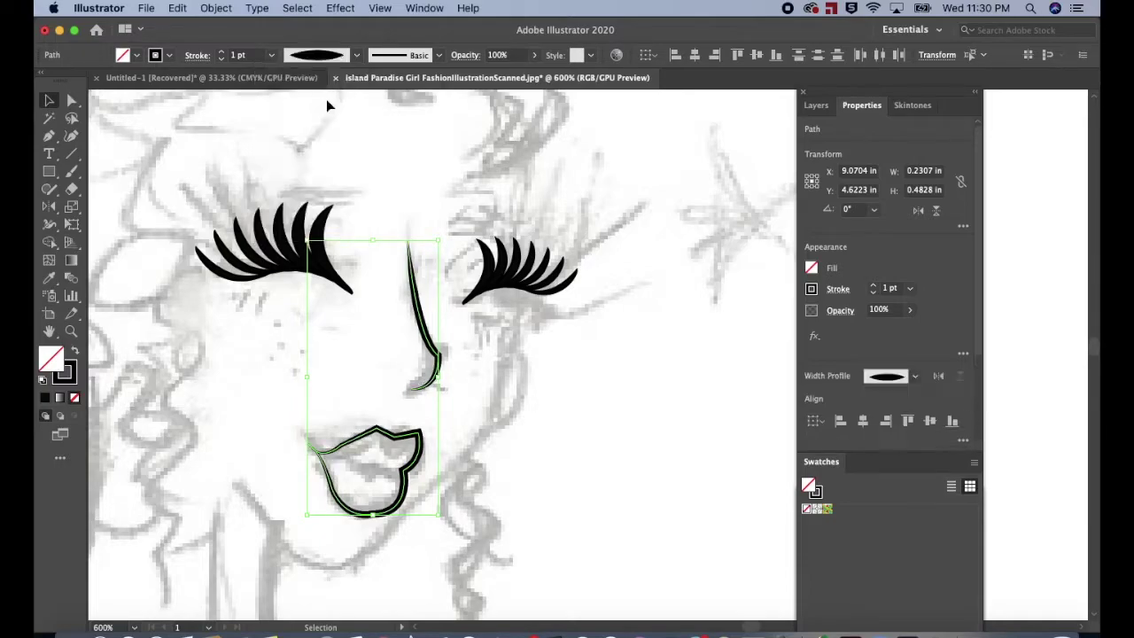
left_click(611, 414)
Draw a straight vertical line down the sketched neck with the Pen tool and bring up the document's layer list.
key("super+minus")
key("super+minus")
key("super+minus")
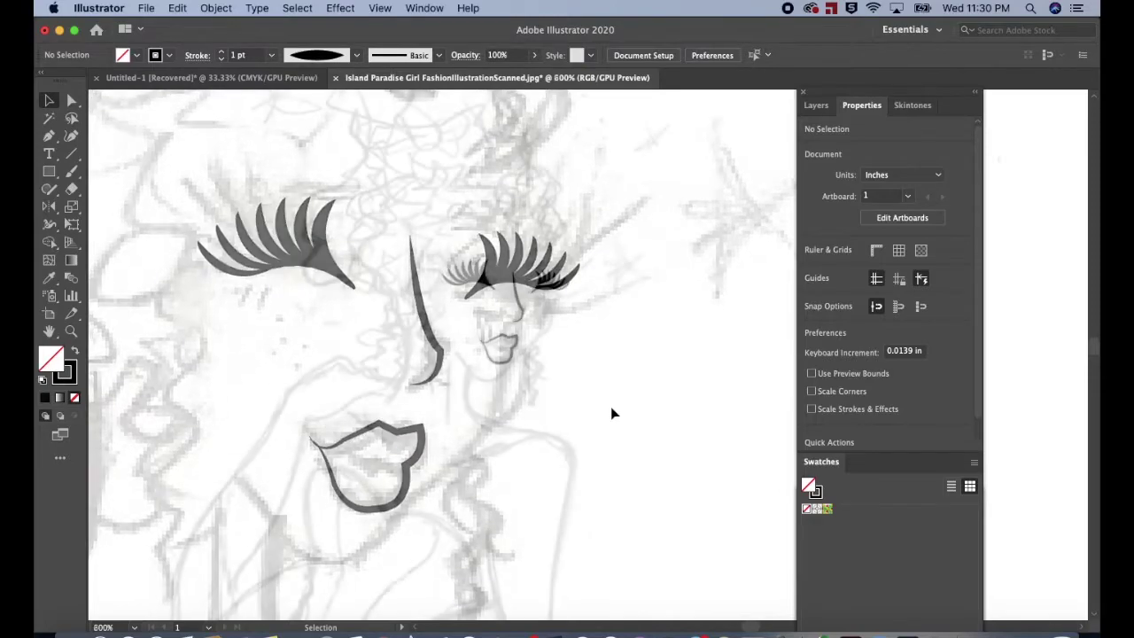
key("p")
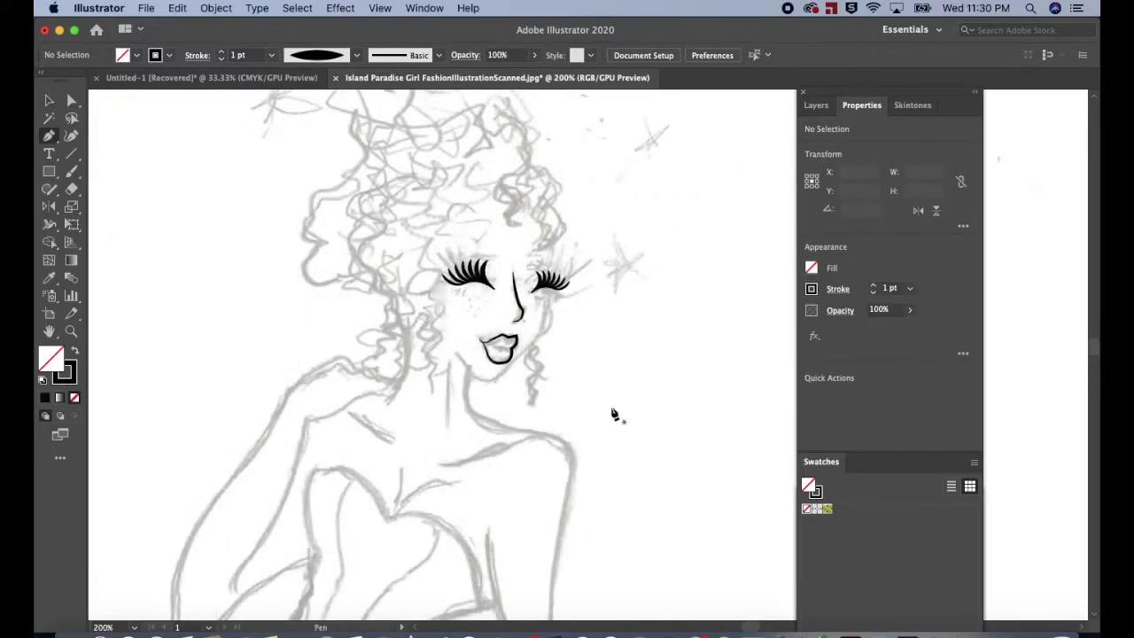
left_click(448, 364)
left_click(450, 427)
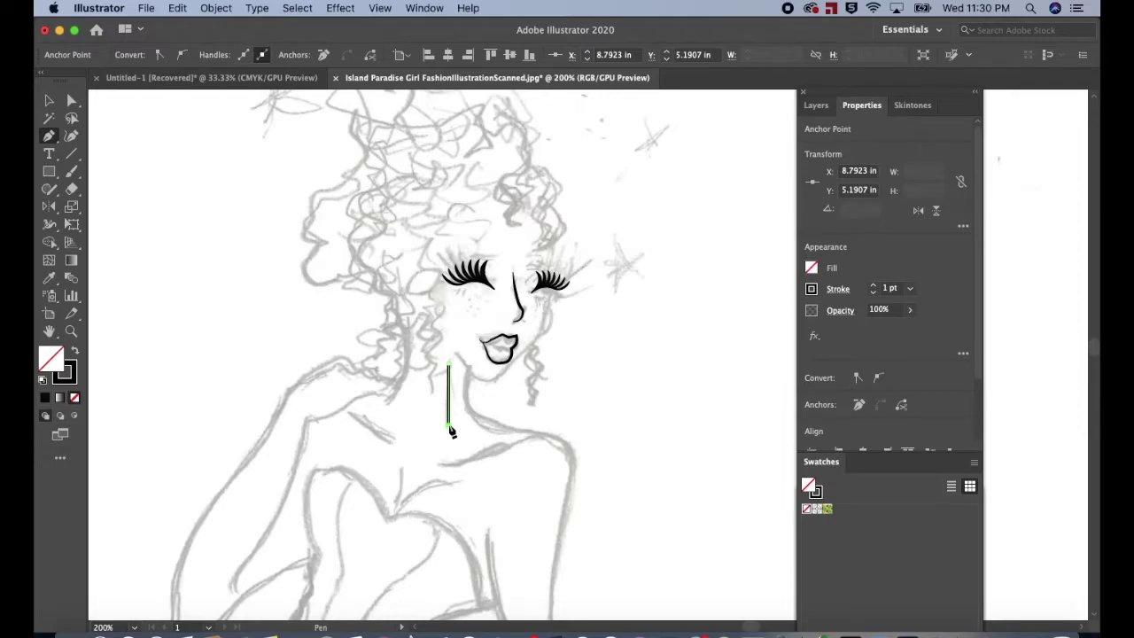
left_click(819, 107)
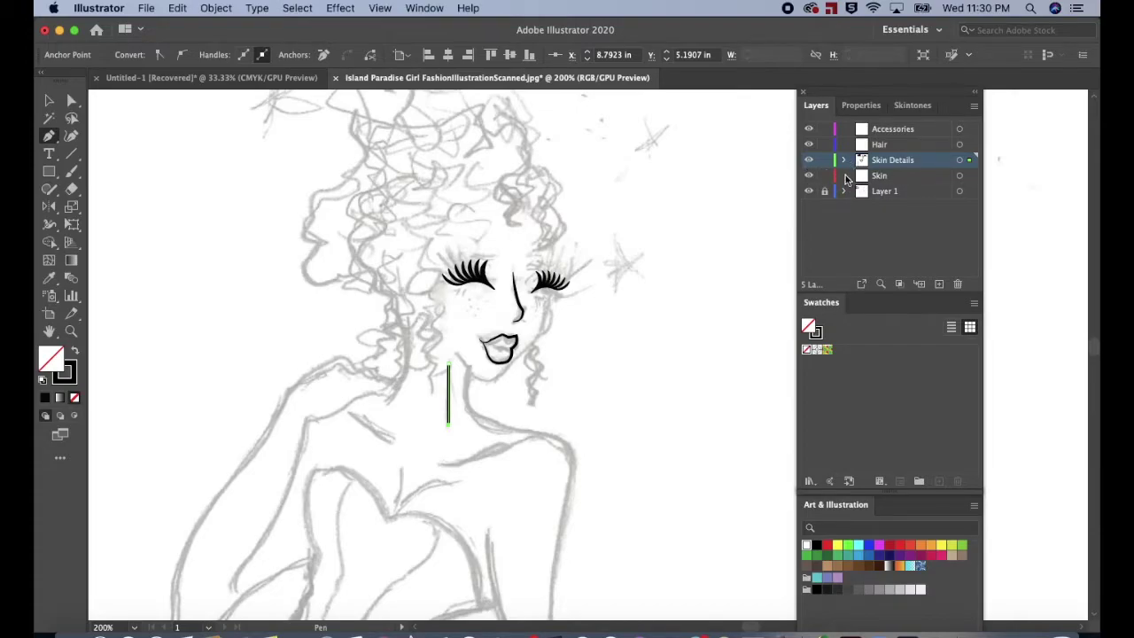
Trace the collarbone on the figure's right-hand side as an open curve that continues over the rounded shoulder.
scroll(683, 336, "down", 3)
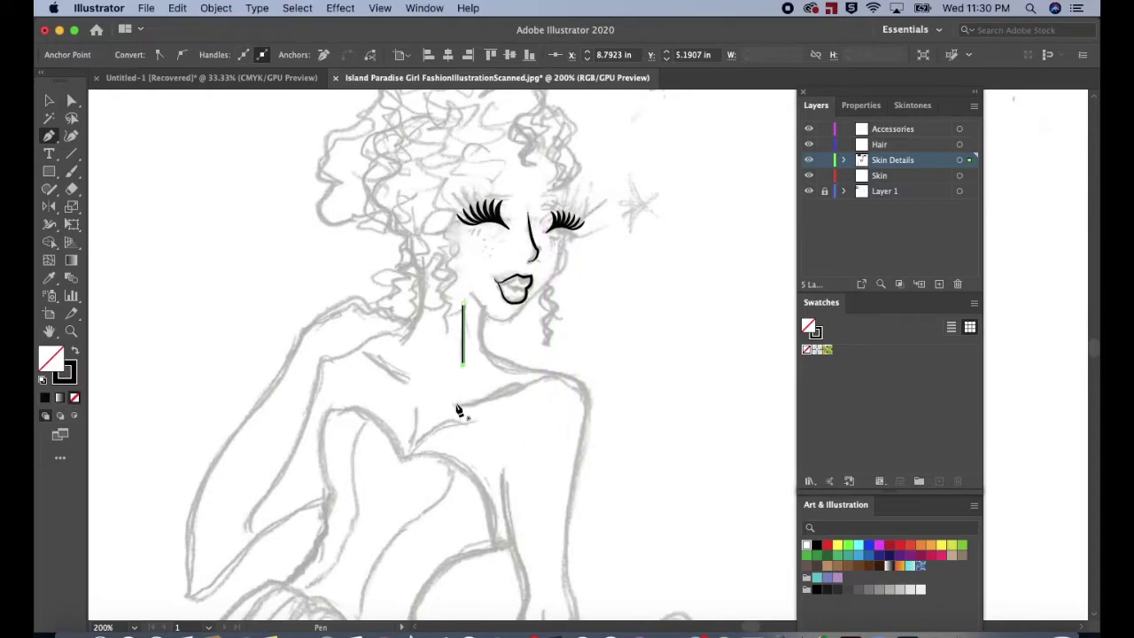
left_click(460, 405, "super")
left_click(455, 404)
left_click_drag(547, 375, 601, 338)
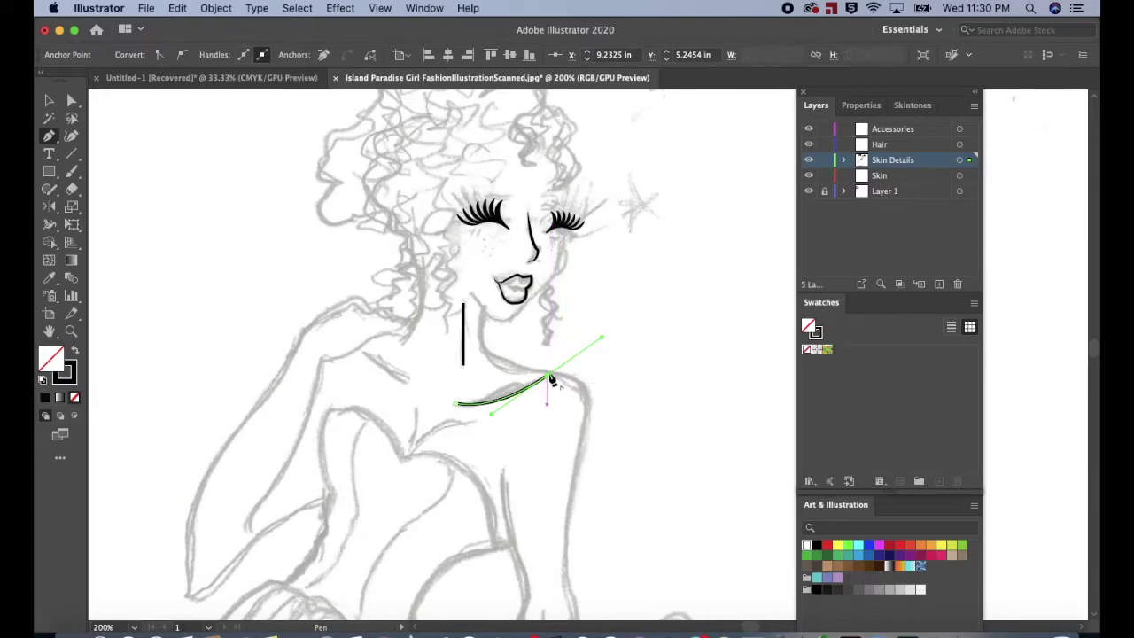
left_click(548, 377)
left_click_drag(567, 422, 582, 426)
Draw the left-hand collarbone as a short diagonal line and trace the V-shaped cleavage crease above the bodice neckline.
left_click(364, 353)
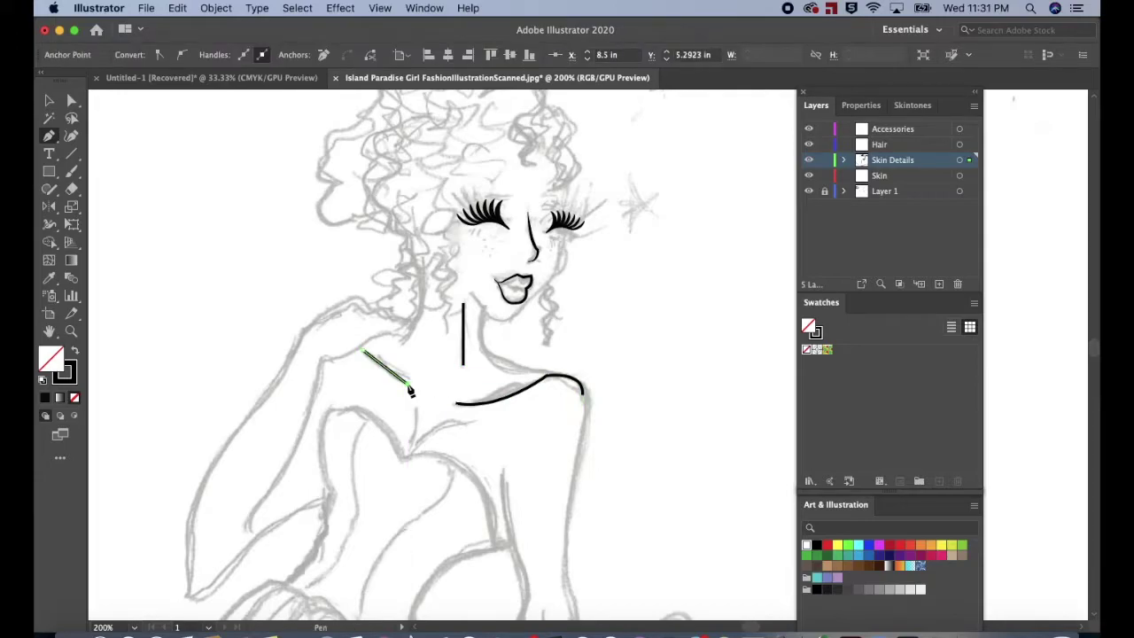
left_click(410, 384)
scroll(414, 456, "down", 2)
left_click(433, 373)
left_click_drag(425, 415, 413, 425)
left_click(425, 416)
left_click_drag(480, 387, 515, 400)
Trace the left-hand shoulder and the inner edge of the raised arm down to the elbow bend as one open path.
scroll(523, 401, "down", 2)
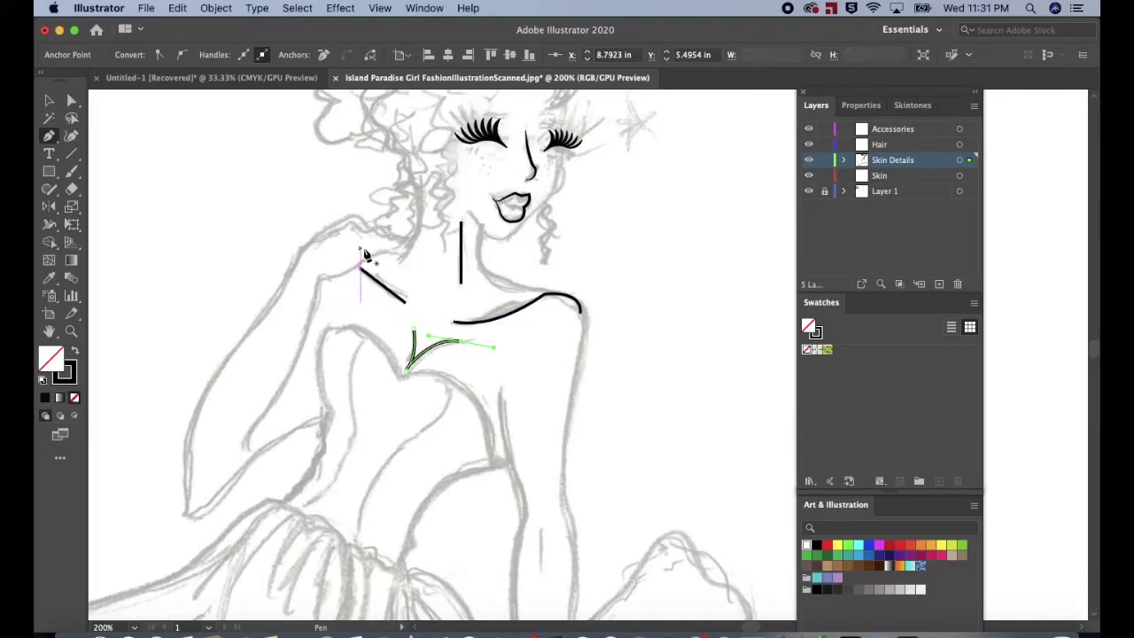
left_click(397, 253)
left_click_drag(360, 260, 332, 286)
left_click(361, 260)
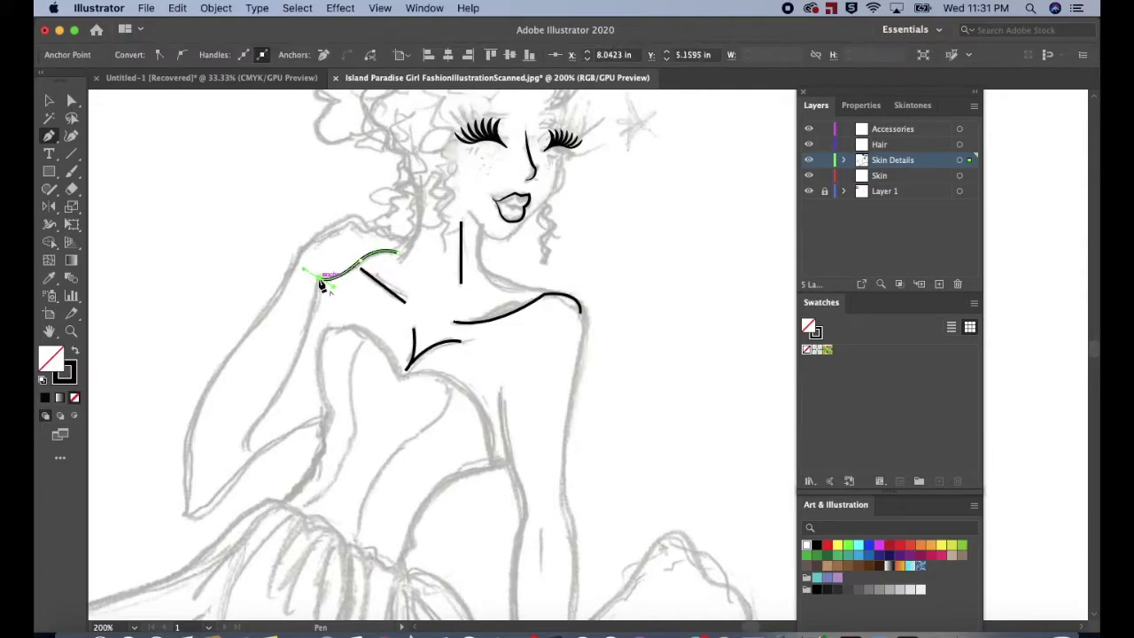
left_click_drag(256, 423, 267, 466)
left_click(257, 422)
Trace the armpit crease of the lowered right-hand arm and add a short vertical line at its elbow.
scroll(544, 426, "down", 5)
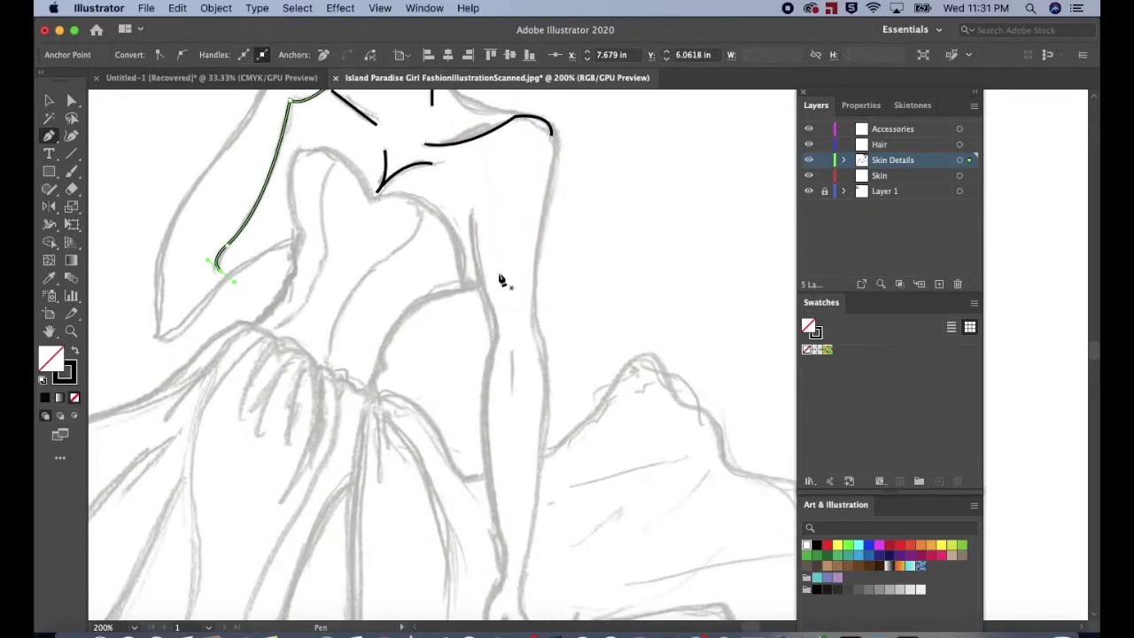
left_click(470, 210)
left_click_drag(481, 281, 493, 302)
scroll(492, 301, "up", 2)
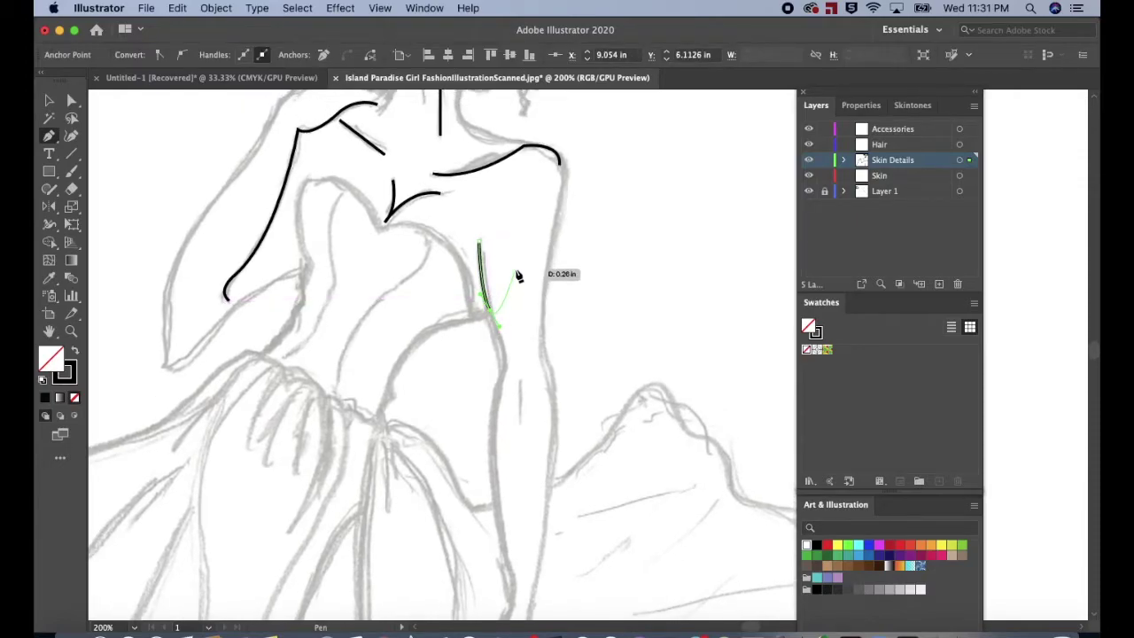
key("Escape")
left_click(521, 381)
left_click(521, 422)
Draw a short curve along the base of the neck above the right-hand collarbone.
scroll(547, 326, "up", 5)
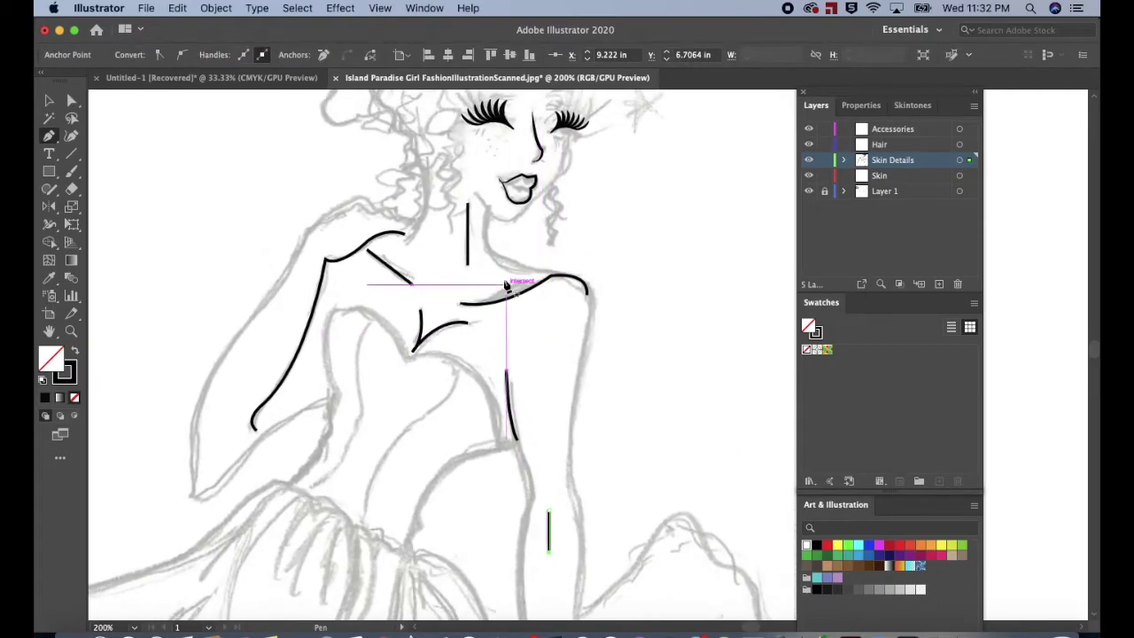
left_click(494, 265)
left_click(556, 267)
left_click_drag(557, 268, 558, 271)
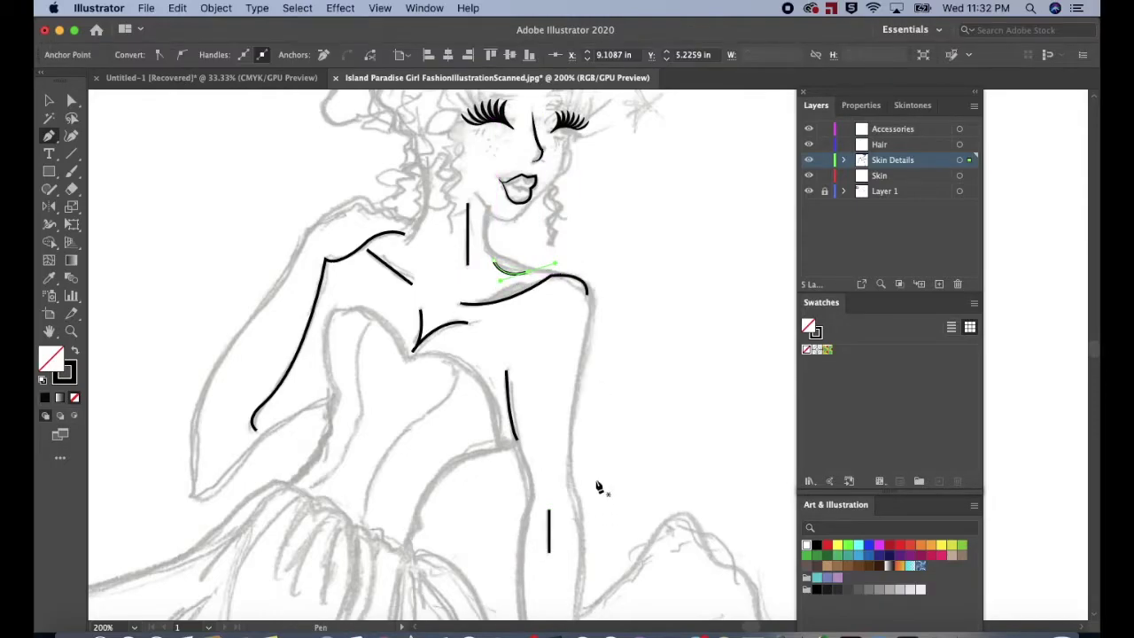
Trace the knee and upper calf line where the legs overlap below the skirt opening as an open path.
scroll(531, 401, "down", 1)
key("super+minus")
key("super+minus")
scroll(531, 404, "down", 5)
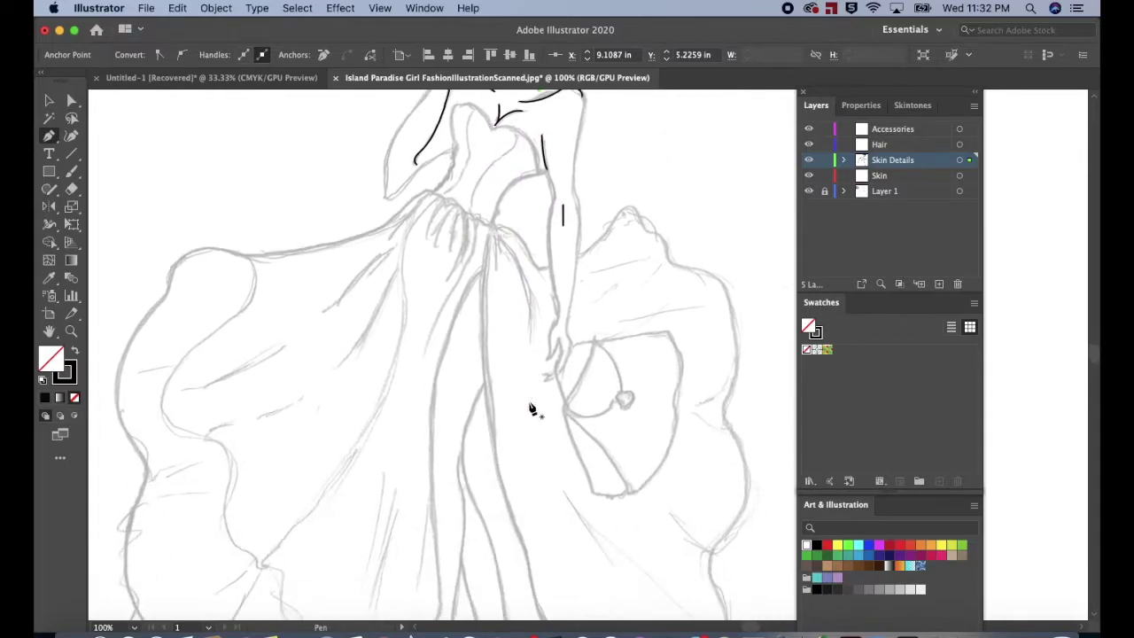
scroll(530, 409, "down", 2)
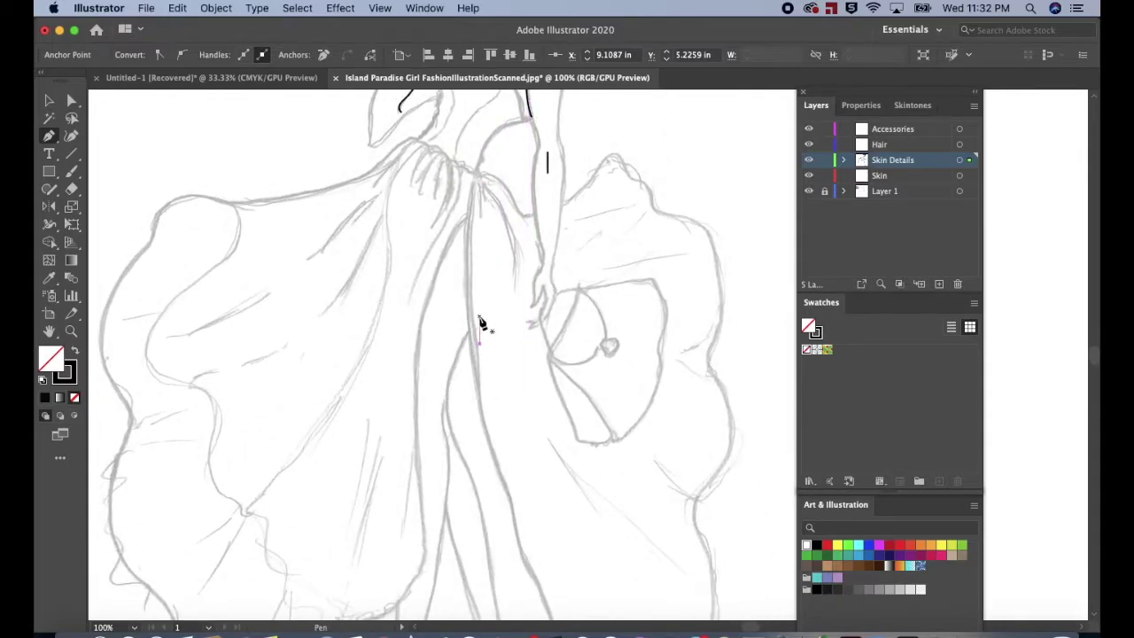
scroll(481, 324, "down", 2)
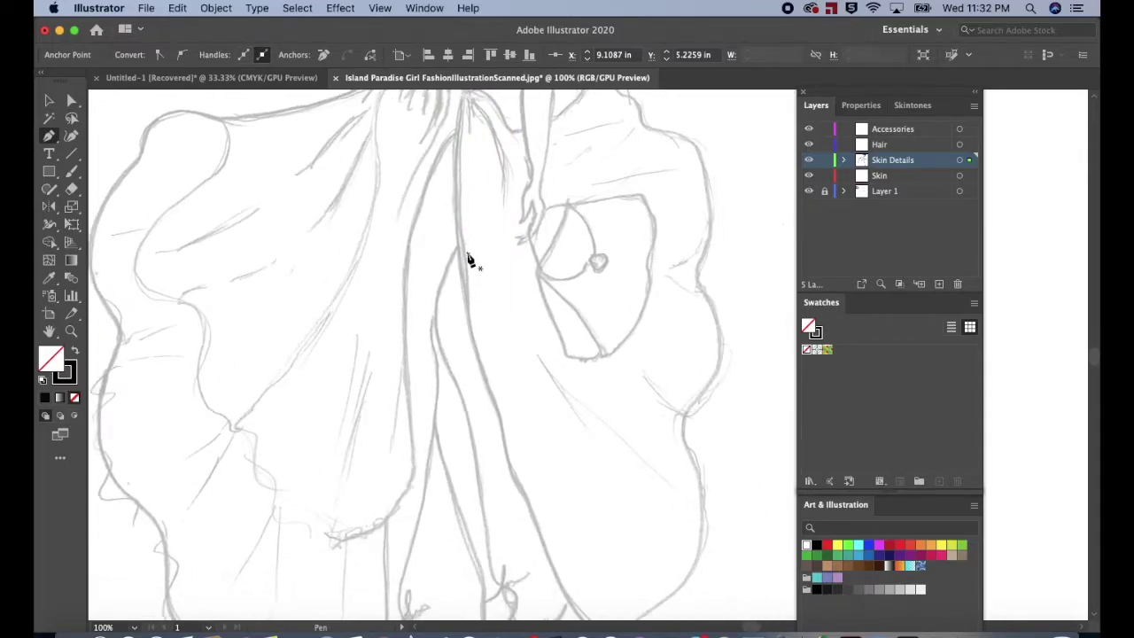
scroll(470, 259, "down", 2)
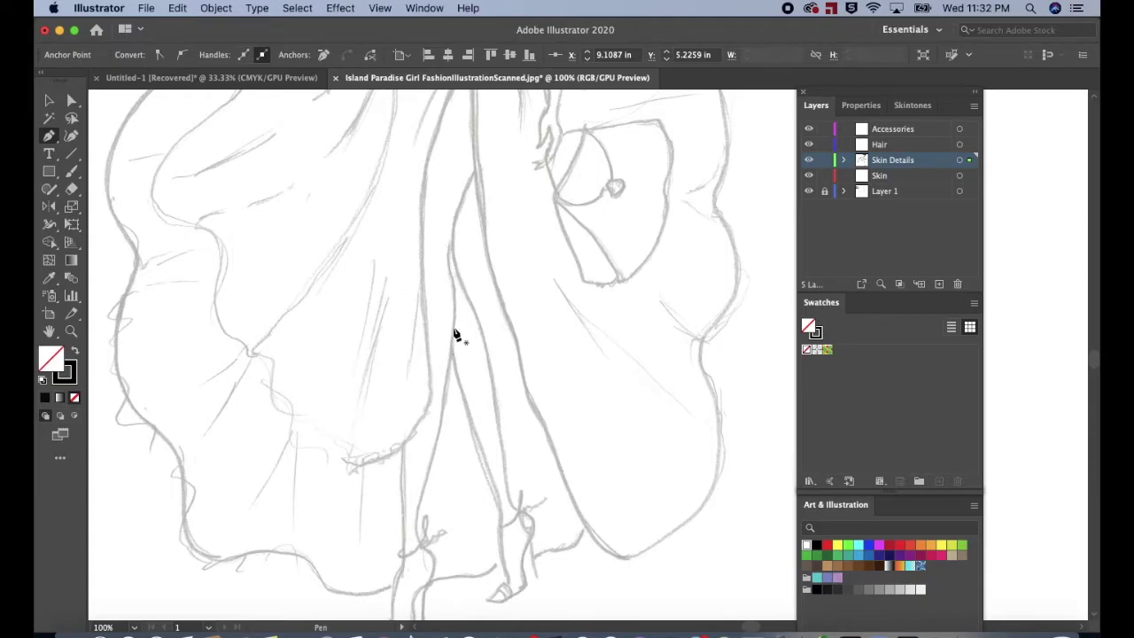
mouse_move(451, 242)
left_mouse_down()
mouse_move(454, 293)
mouse_move(470, 292)
mouse_move(452, 351)
left_mouse_up()
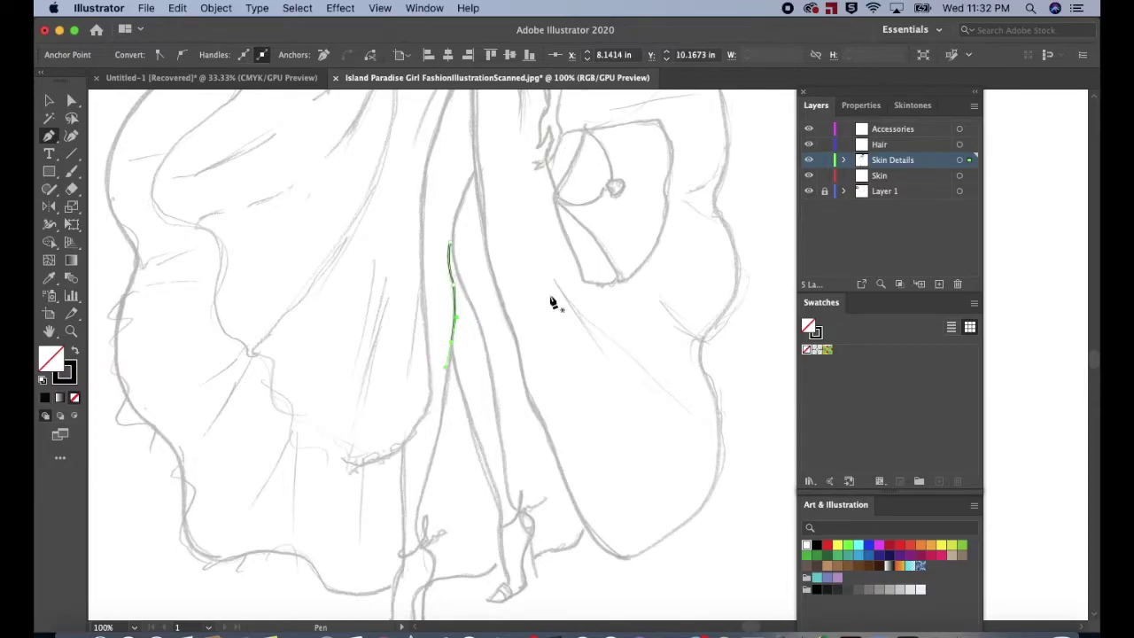
Select the neck, collarbone, shoulder, chest, arm and leg lines together and apply Width Profile 1 to their strokes.
scroll(608, 300, "up", 8)
key("v")
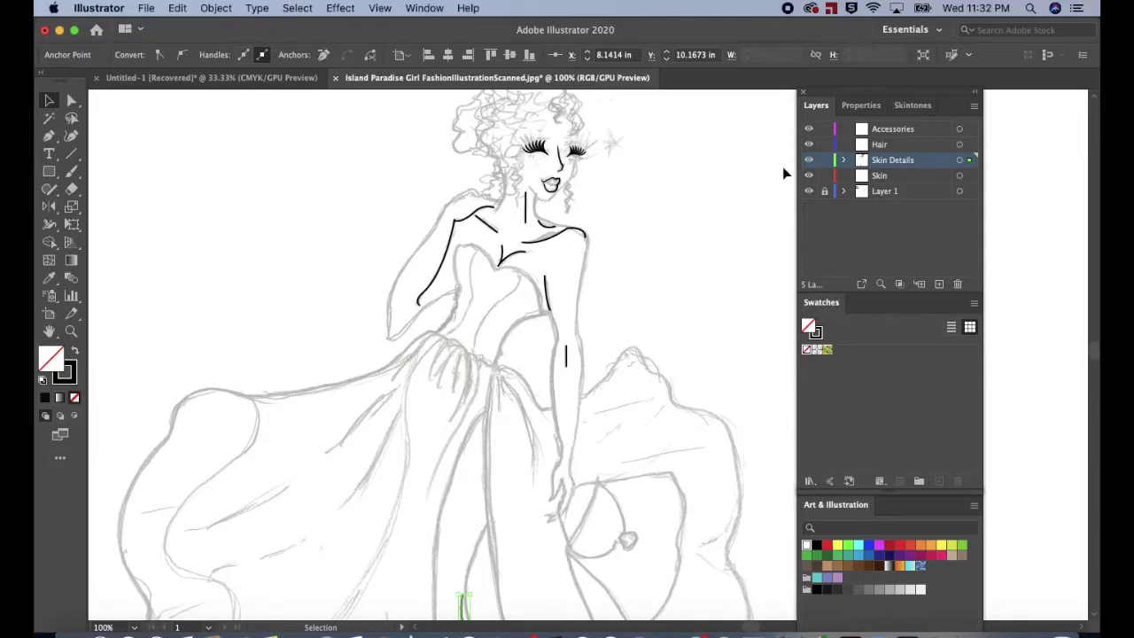
left_click(559, 299)
scroll(600, 348, "down", 2)
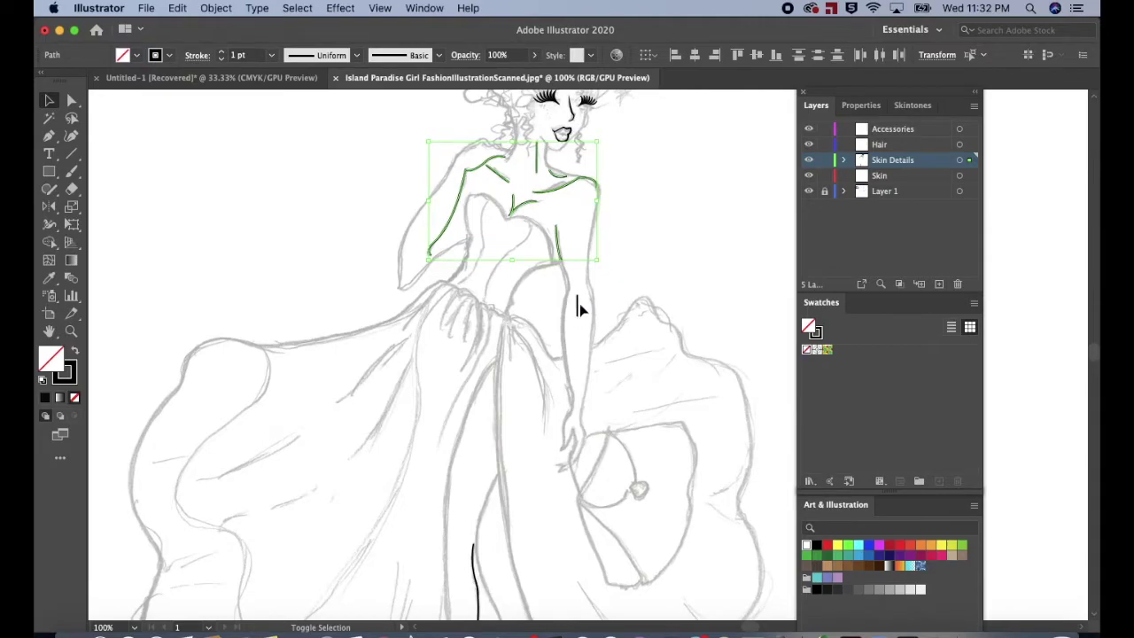
scroll(581, 319, "down", 5)
left_click(498, 487, "shift")
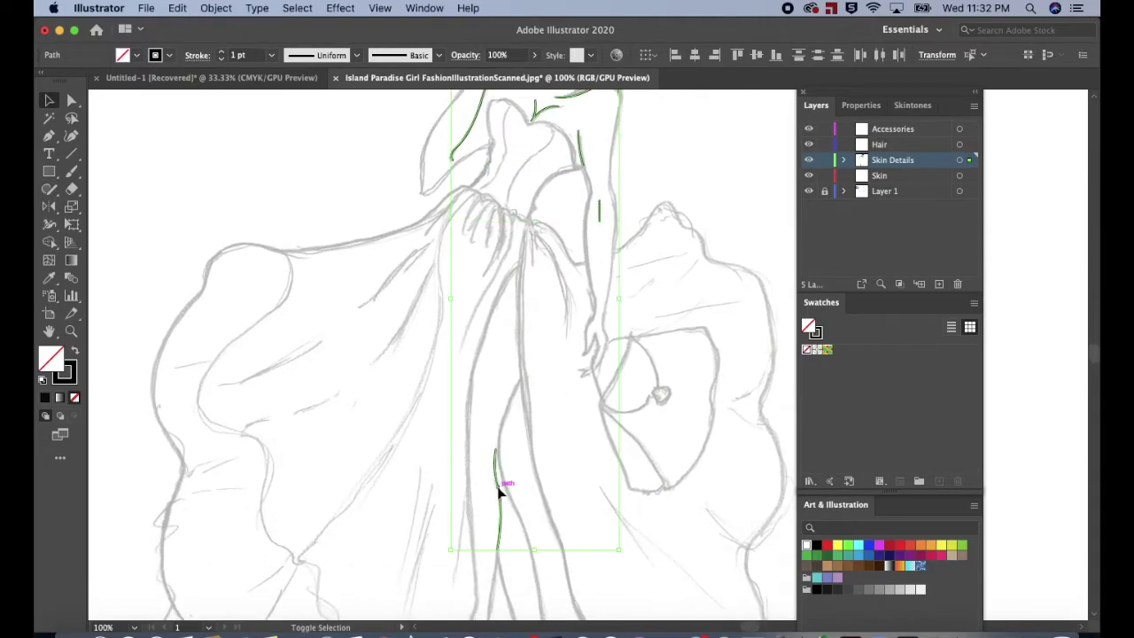
scroll(498, 493, "up", 8)
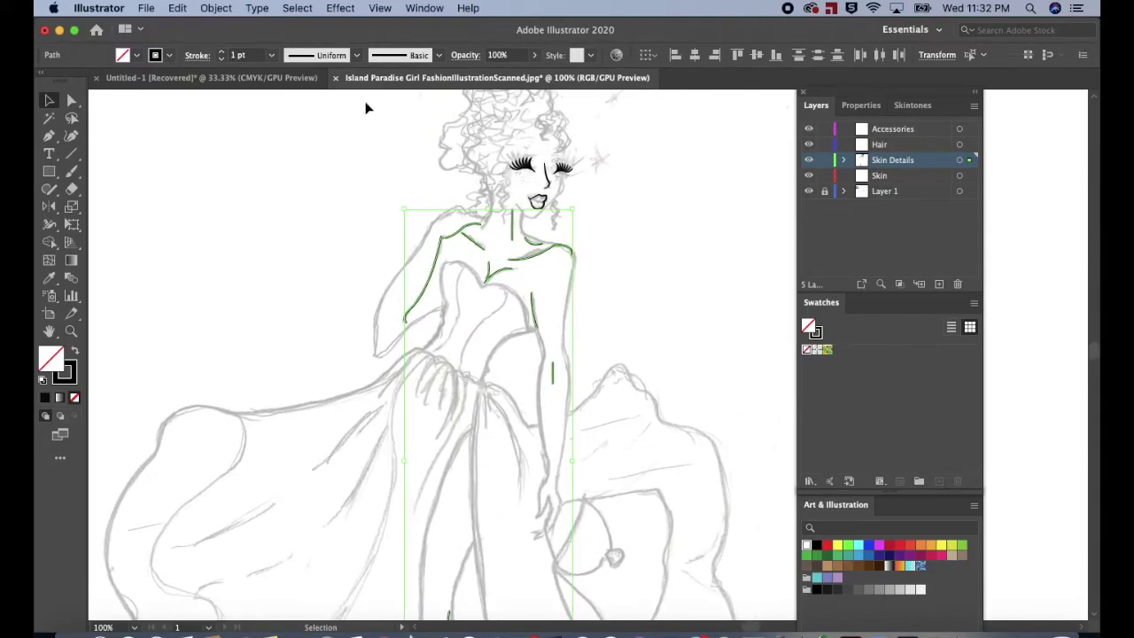
left_click(358, 55)
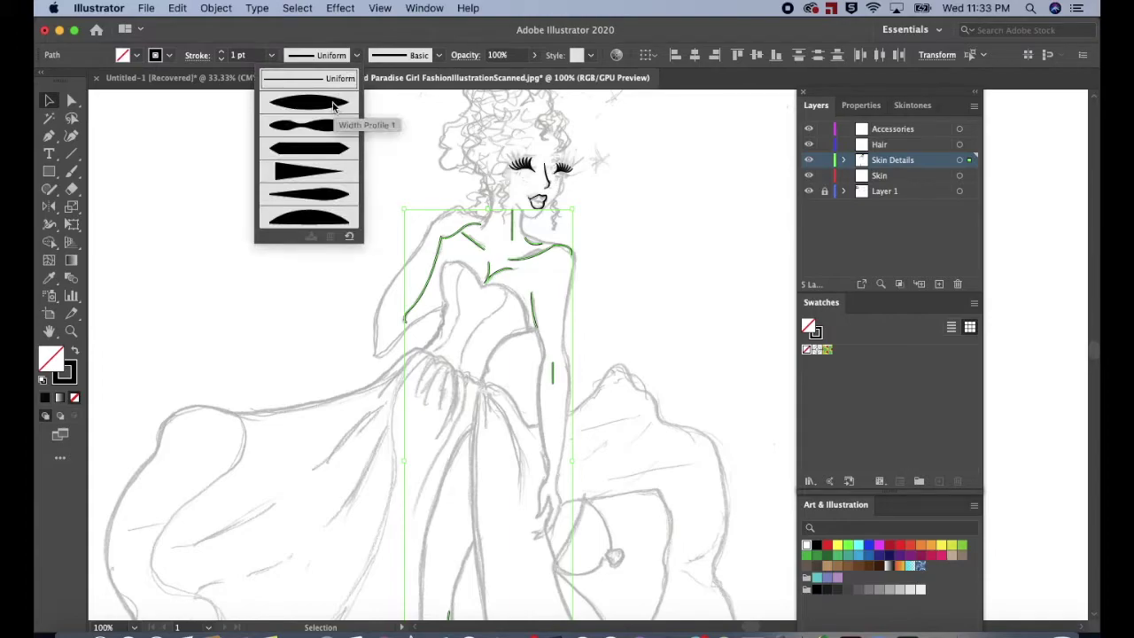
left_click(333, 106)
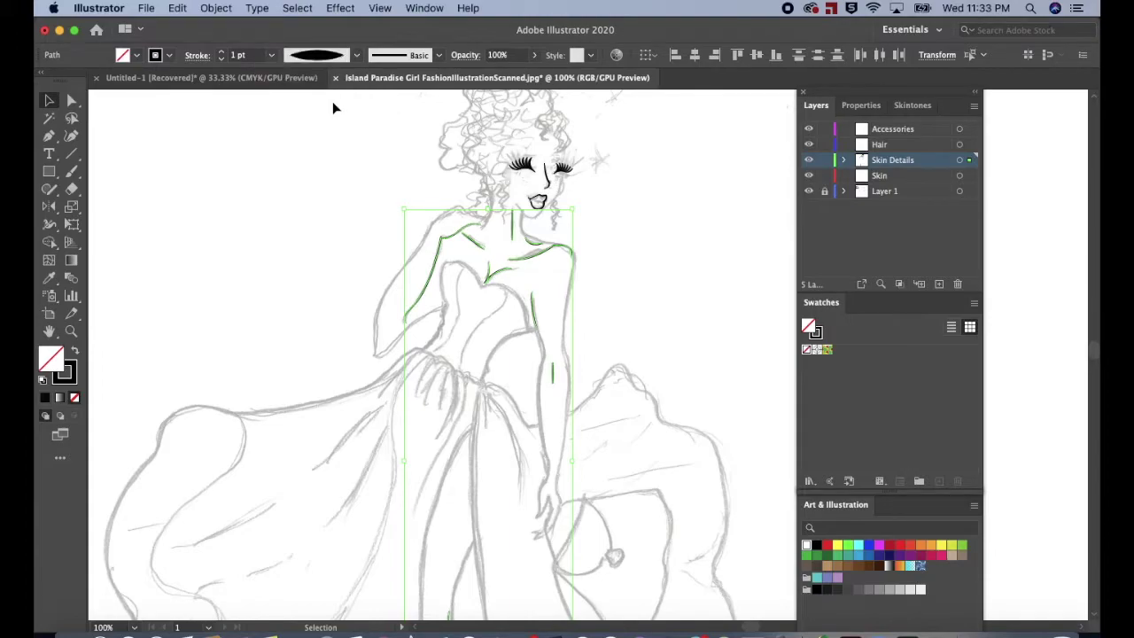
Deselect the tapered body lines, lock the Skin Details layer and make the Skin layer active.
left_click(682, 238)
scroll(682, 238, "down", 3)
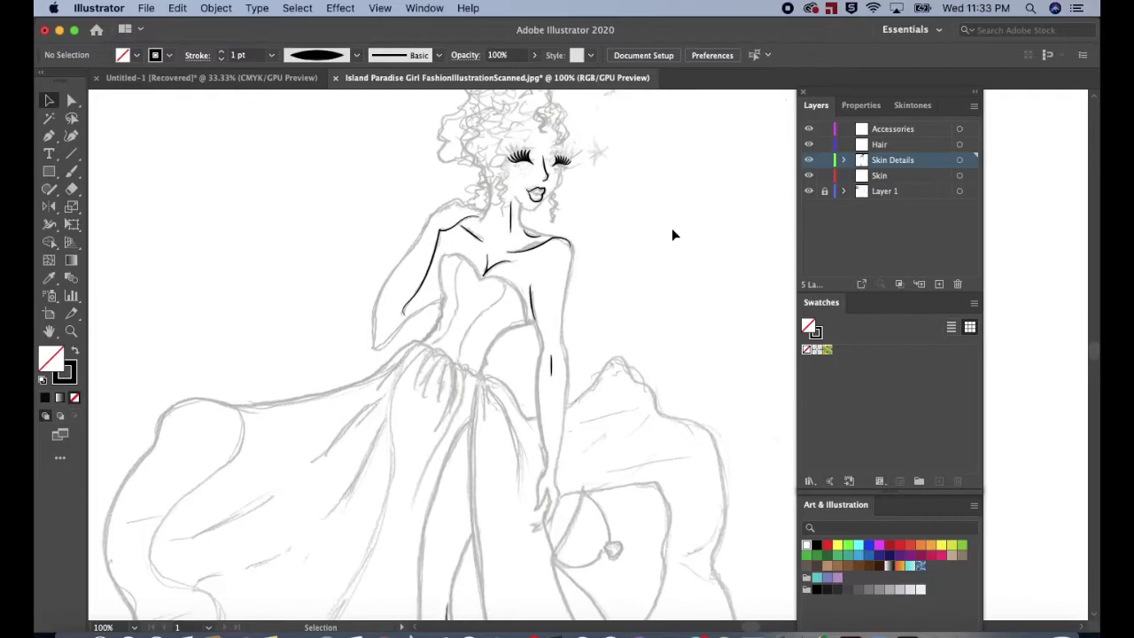
scroll(673, 235, "down", 5)
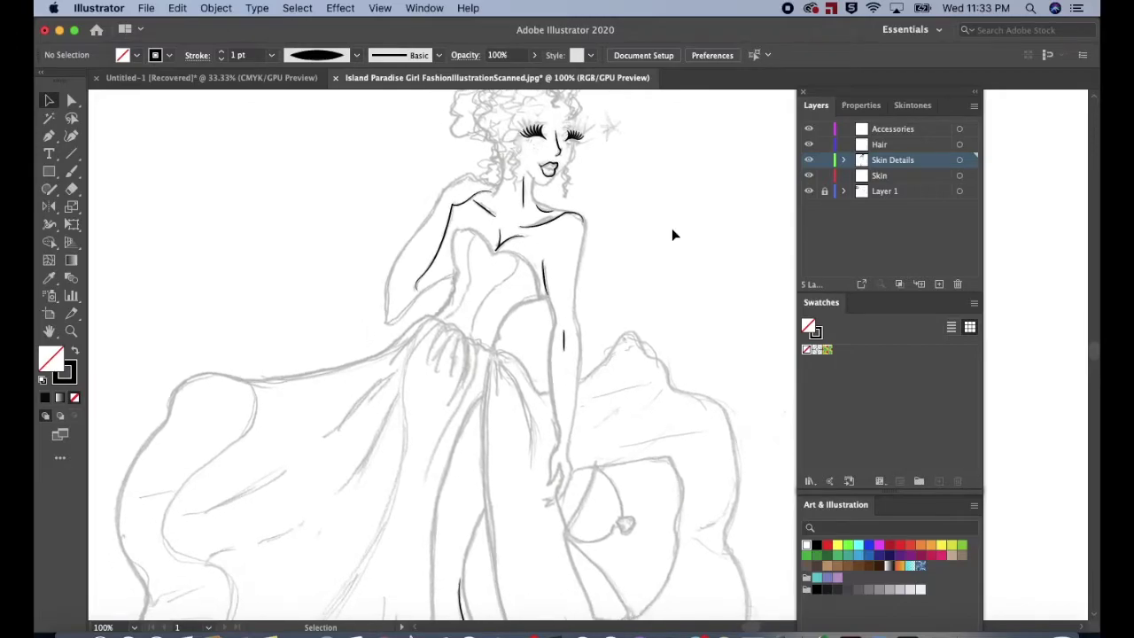
scroll(672, 235, "up", 3)
scroll(671, 235, "down", 5)
scroll(672, 227, "down", 5)
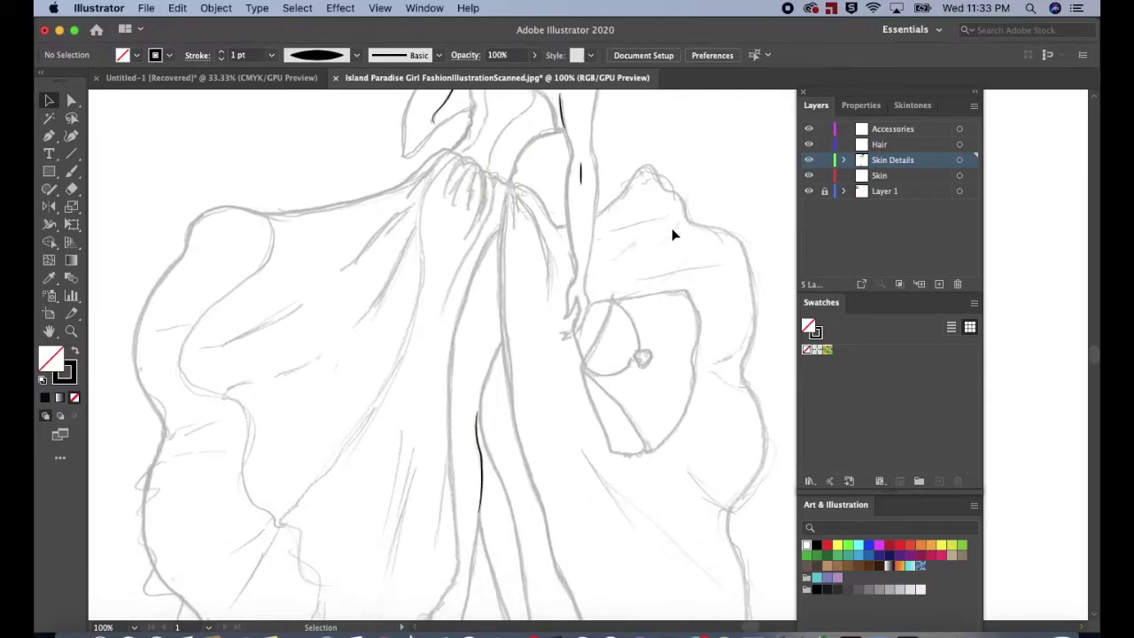
key("super+minus")
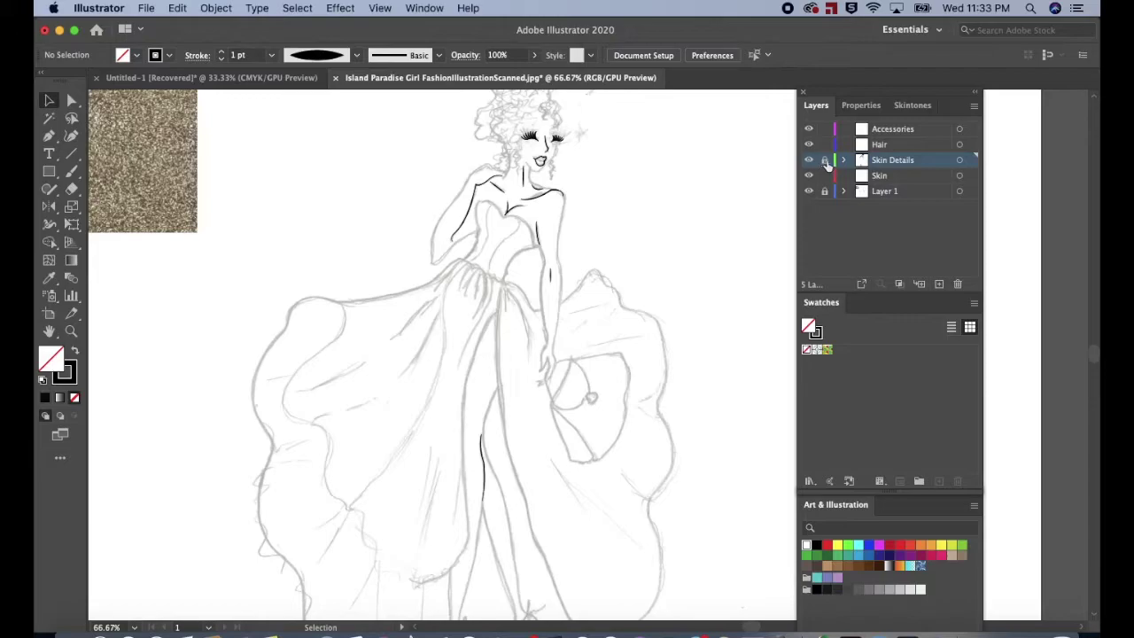
left_click(825, 161)
left_click(859, 177)
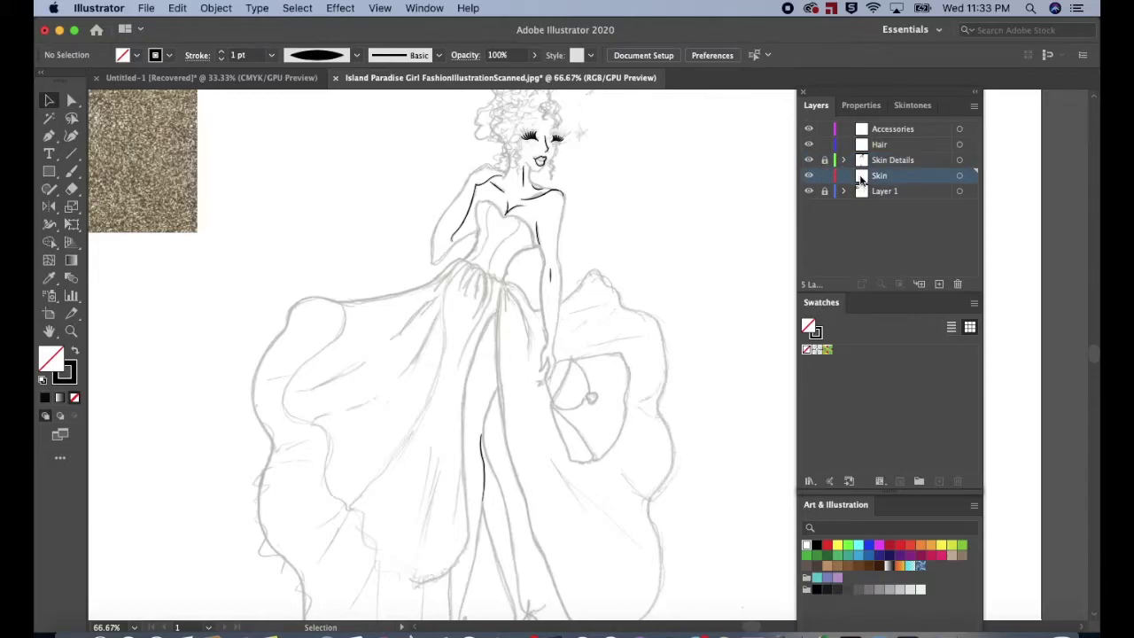
Set the fill to the light peach gradient from the Skintones library and the stroke to tan D8B484.
left_click(930, 106)
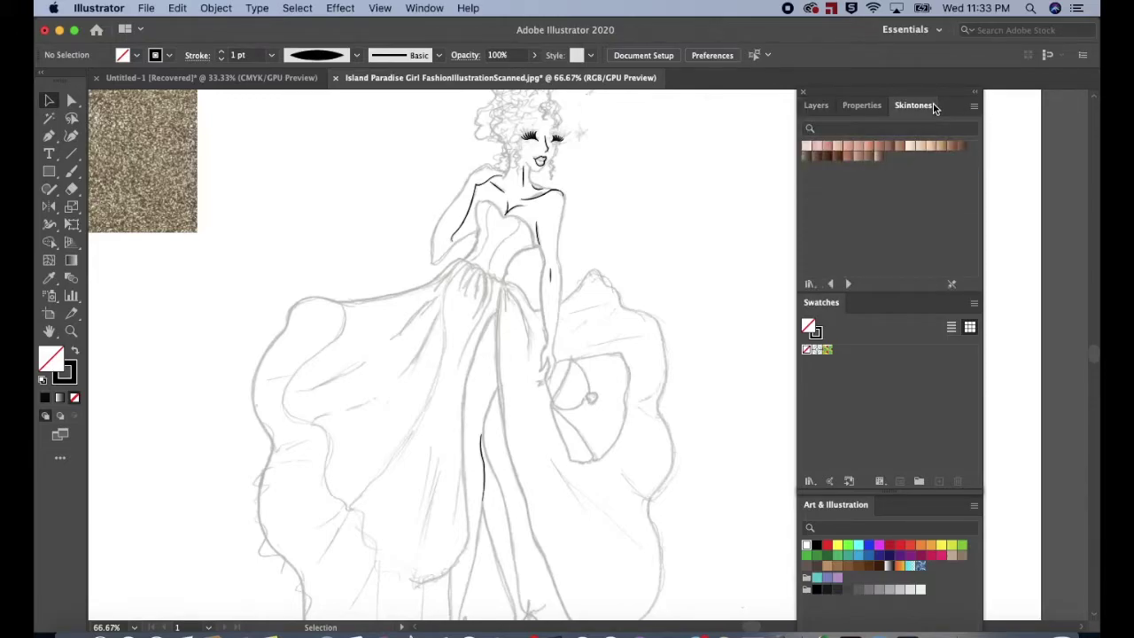
left_click(910, 147)
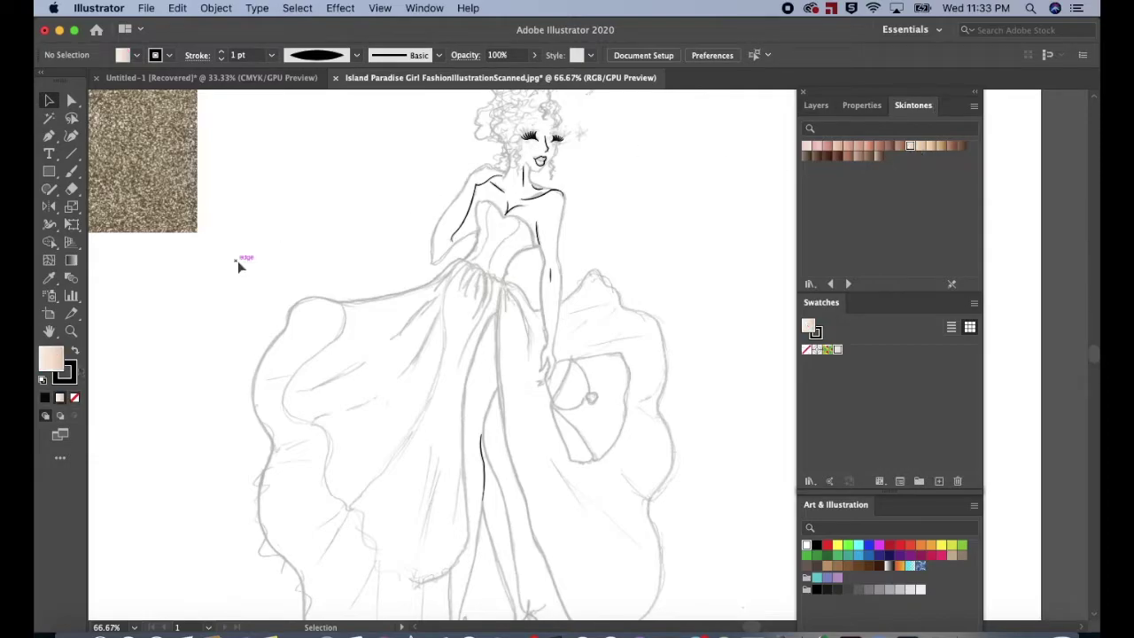
double_click(70, 372)
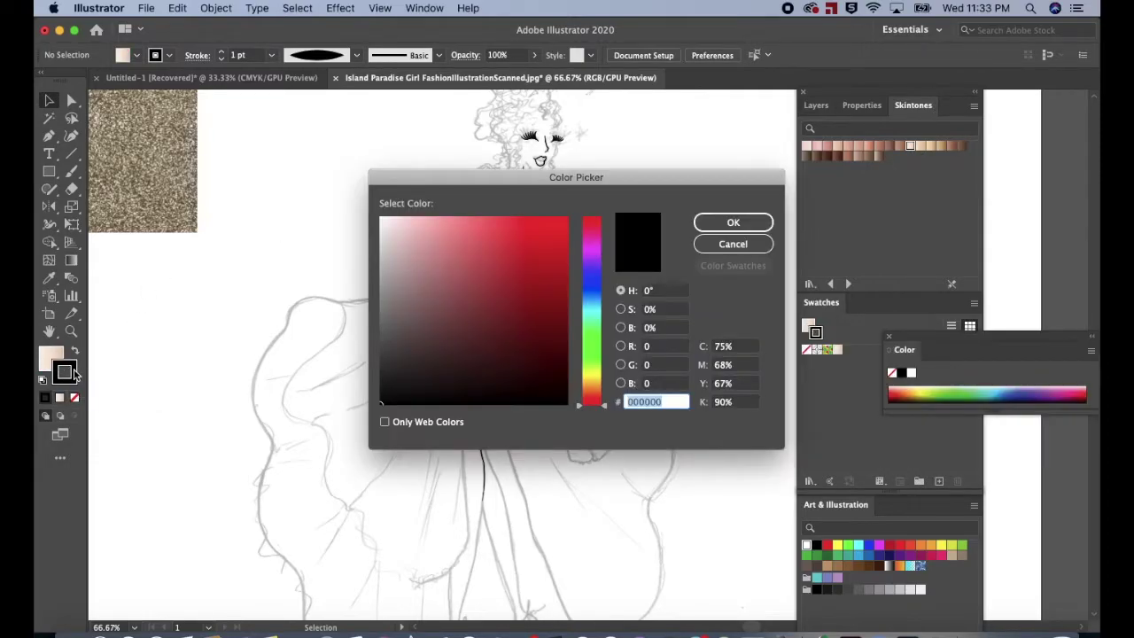
left_click_drag(591, 399, 591, 386)
left_click(503, 300)
mouse_move(503, 299)
left_mouse_down()
mouse_move(479, 248)
mouse_move(452, 245)
left_mouse_up()
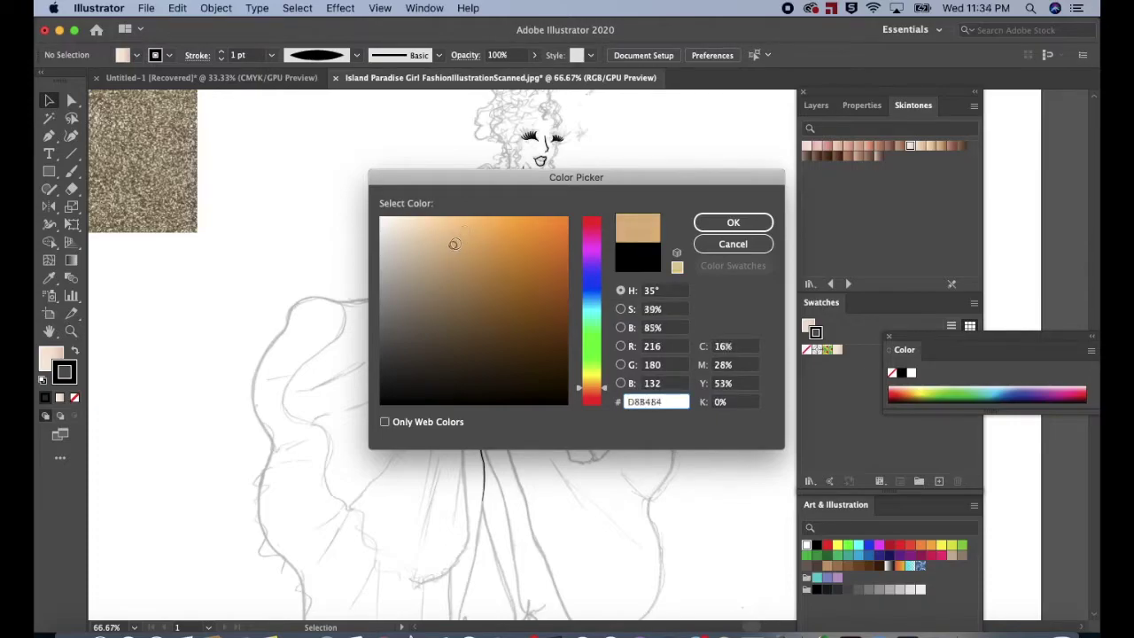
left_click(721, 226)
Start a Pen path along the underside of the chin on the Skin layer, with the tan stroke and no fill.
key("p")
left_click(816, 105)
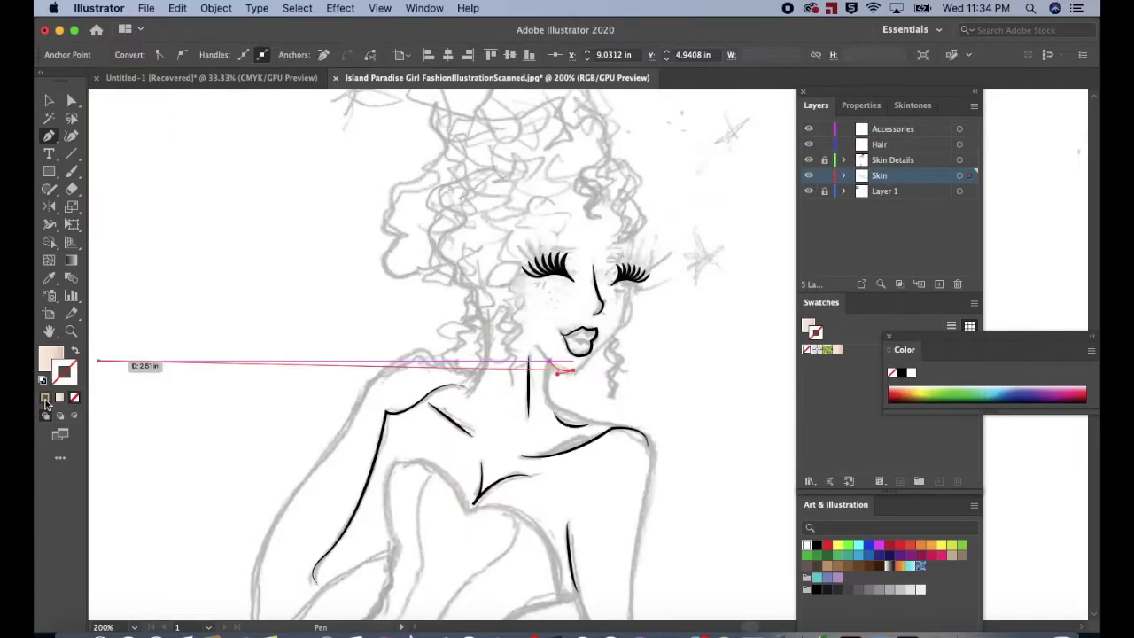
left_click(46, 398)
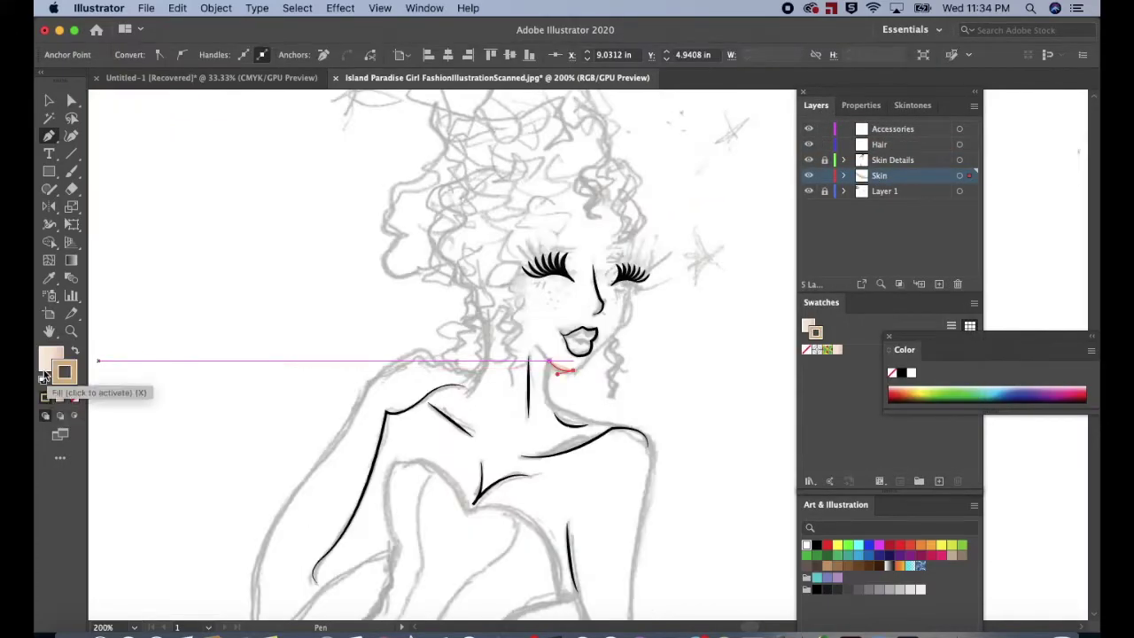
key("x")
left_click(74, 397)
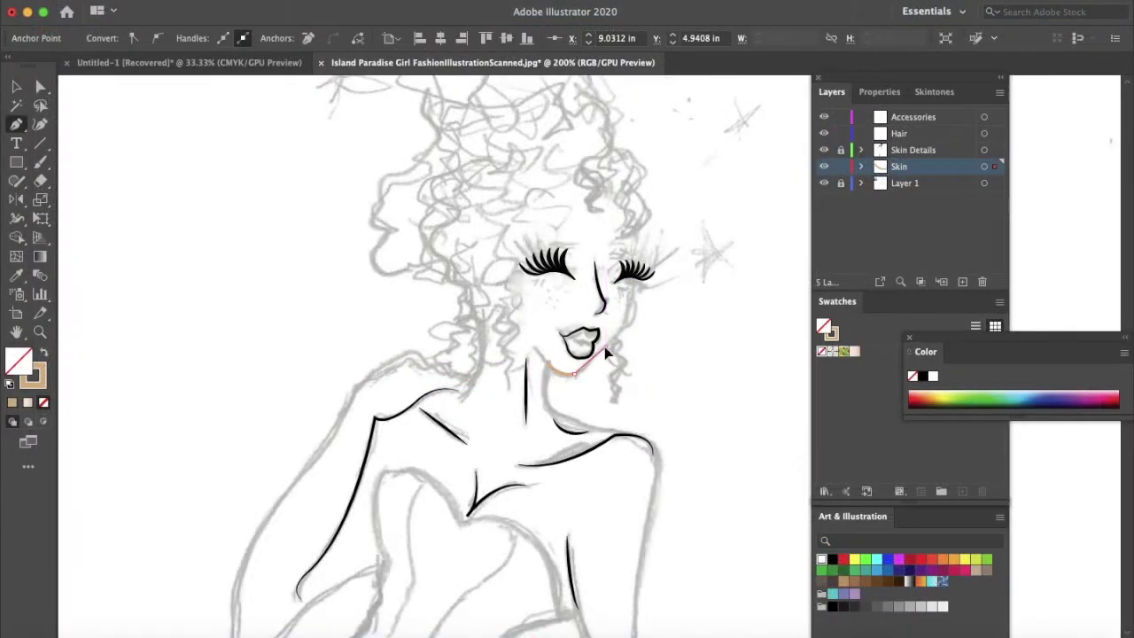
Continue the skin outline from the chin up the cheek and temple and over to the crown of the head.
left_click_drag(604, 345, 619, 333)
left_click_drag(635, 291, 637, 317)
left_click_drag(631, 264, 637, 234)
left_click(635, 291)
left_click(633, 249)
left_click_drag(547, 178, 450, 185)
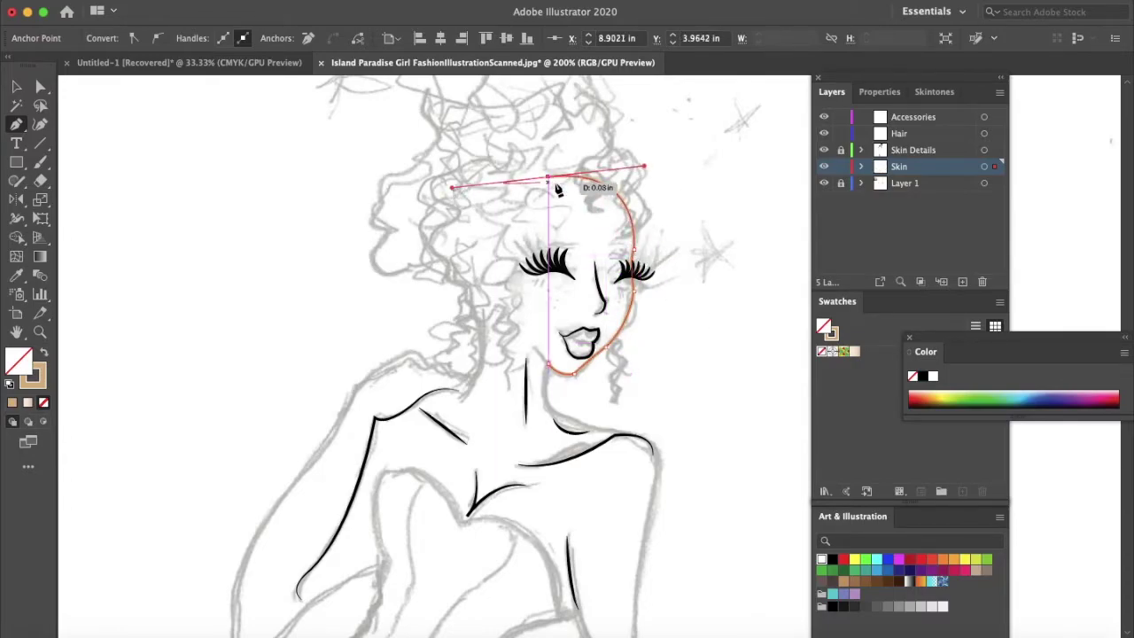
Continue the skin outline down the back of the head and neck to the fingertips of the raised hand.
left_click_drag(472, 257, 455, 334)
left_click(472, 257)
left_click(482, 336)
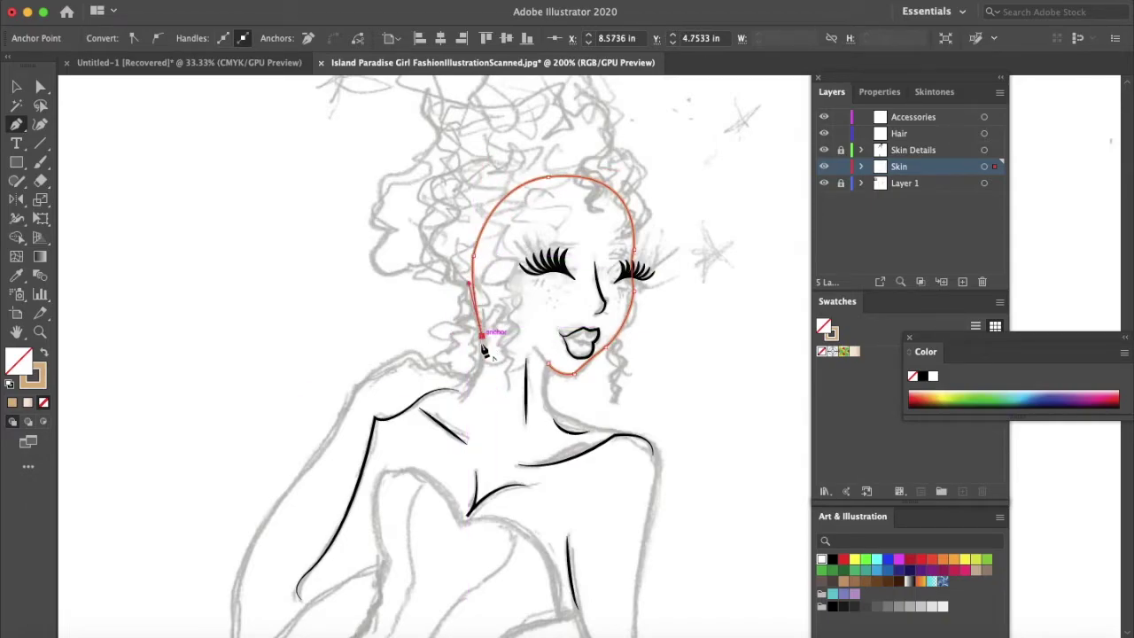
left_click_drag(472, 380, 456, 391)
left_click(472, 380)
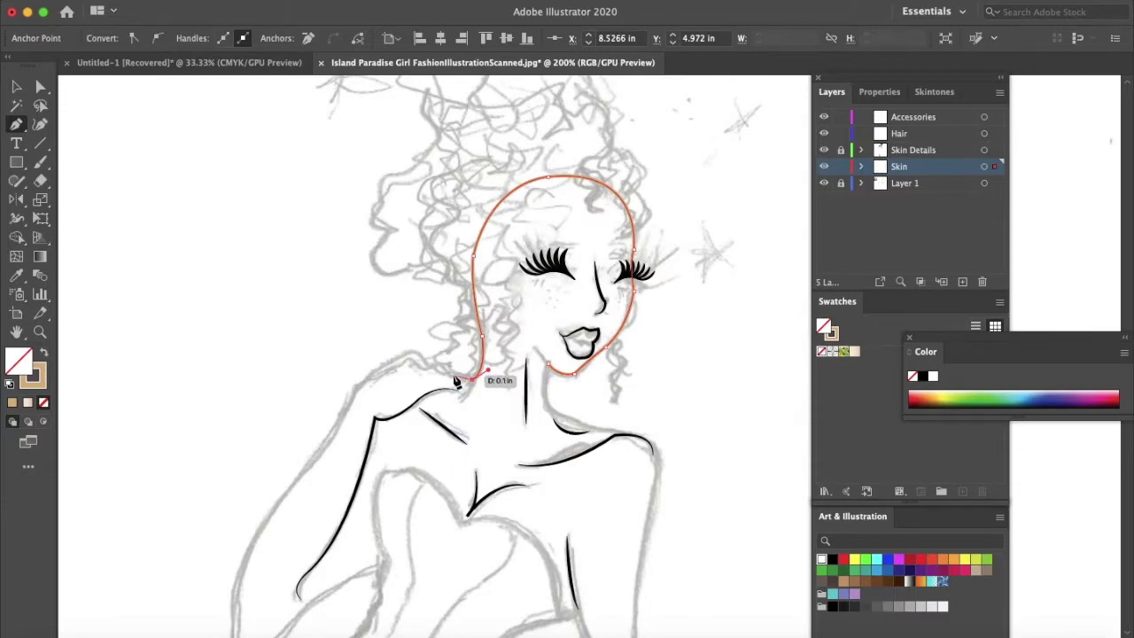
left_click(452, 375)
Trace the fingers, back and wrist of the raised hand as part of the skin outline.
key("super+equal")
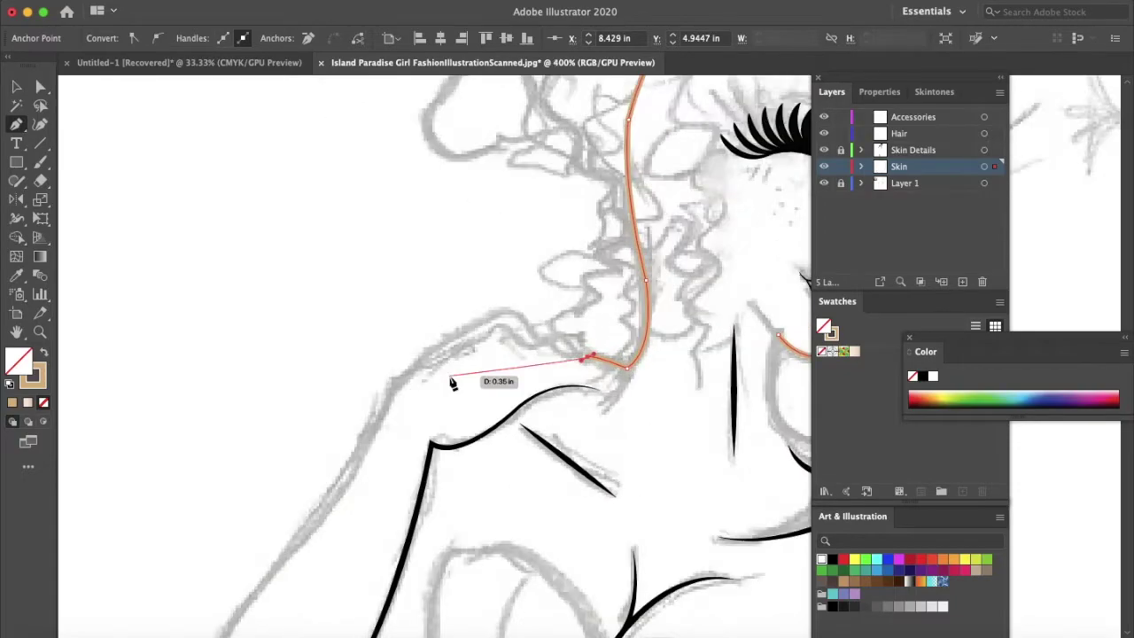
left_click(565, 357)
left_click(550, 343)
left_click(534, 345)
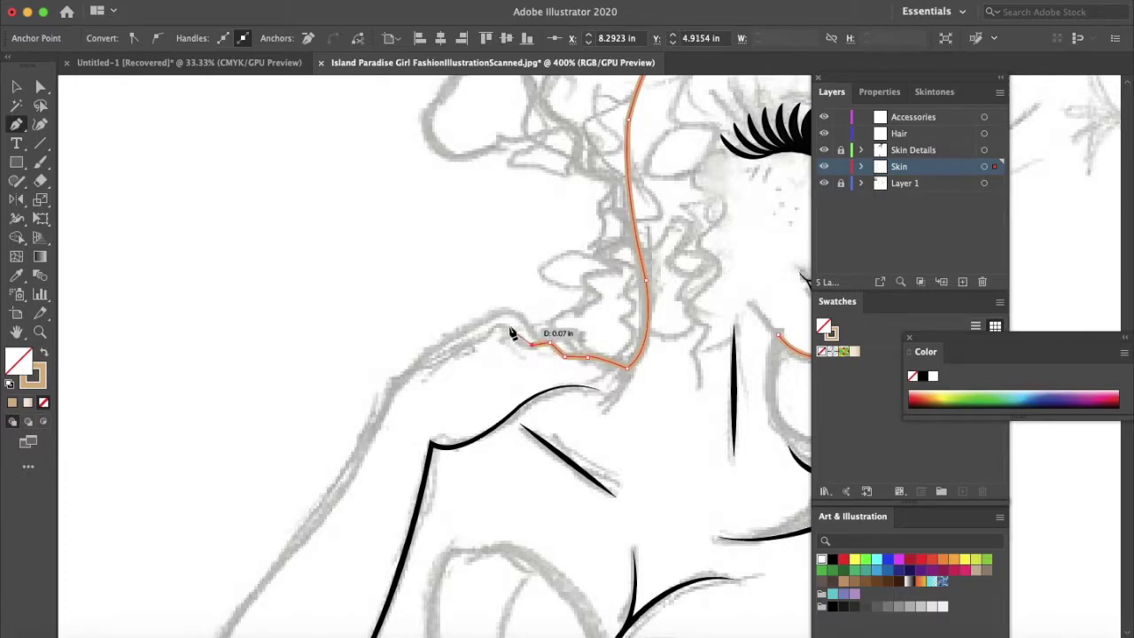
left_click(508, 313)
left_click_drag(433, 346, 392, 389)
left_click(433, 347)
left_click(398, 378)
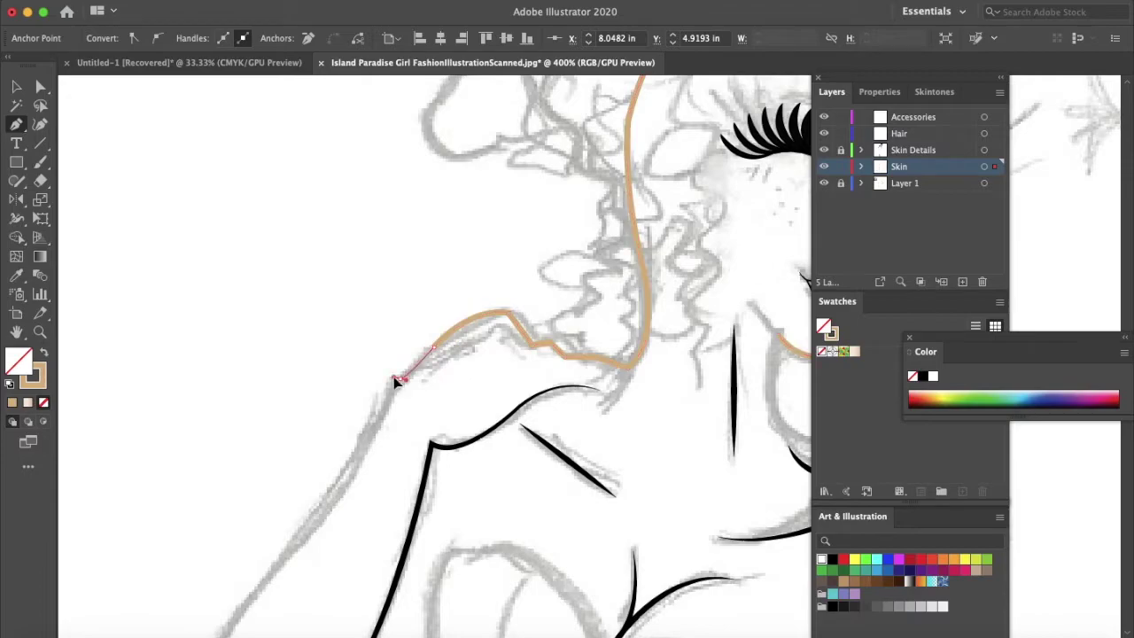
left_click(369, 438)
Extend the skin outline from the raised wrist down the outer forearm and around the elbow tip.
scroll(370, 441, "down", 2)
key("super+minus")
key("super+minus")
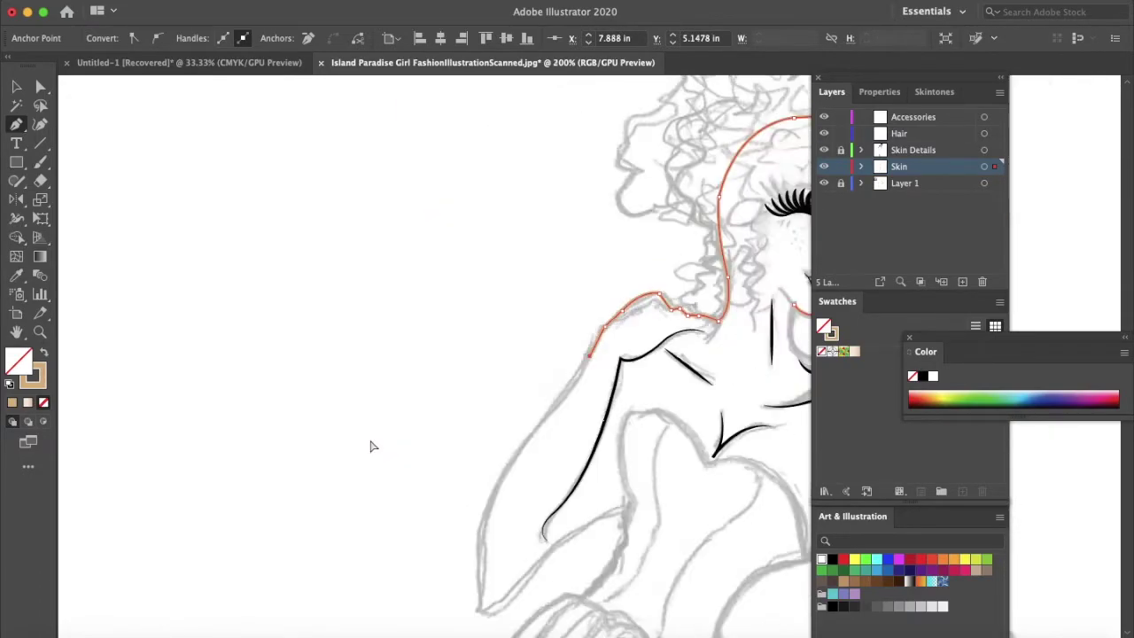
scroll(372, 445, "down", 4)
scroll(372, 446, "right", 2)
left_click(436, 266)
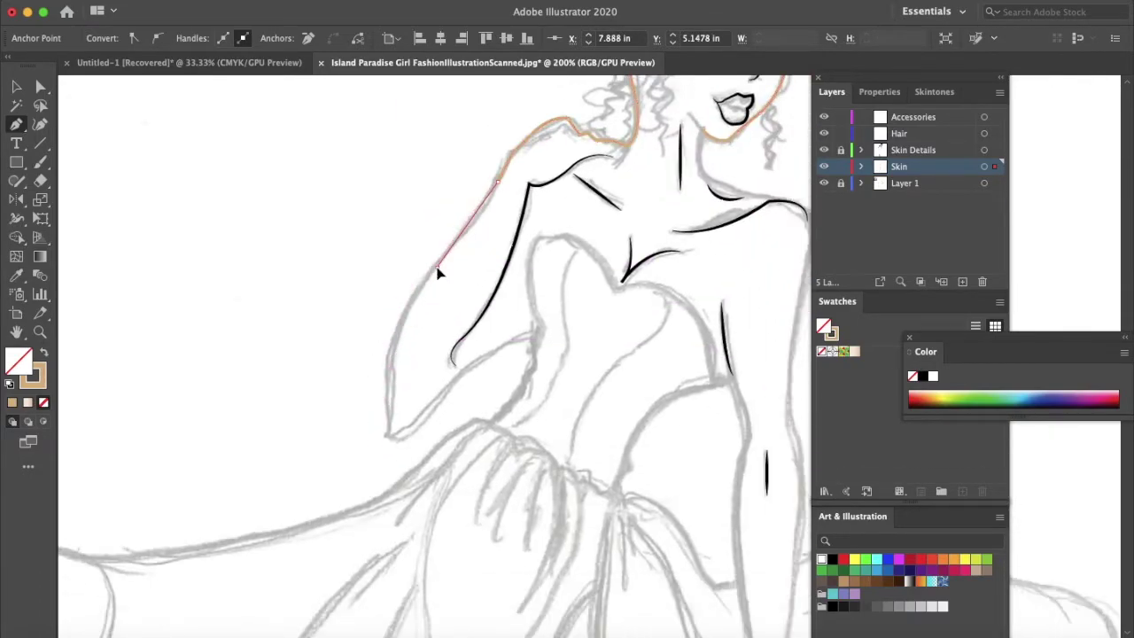
left_click_drag(390, 392, 389, 460)
left_click(390, 392)
left_click(389, 440)
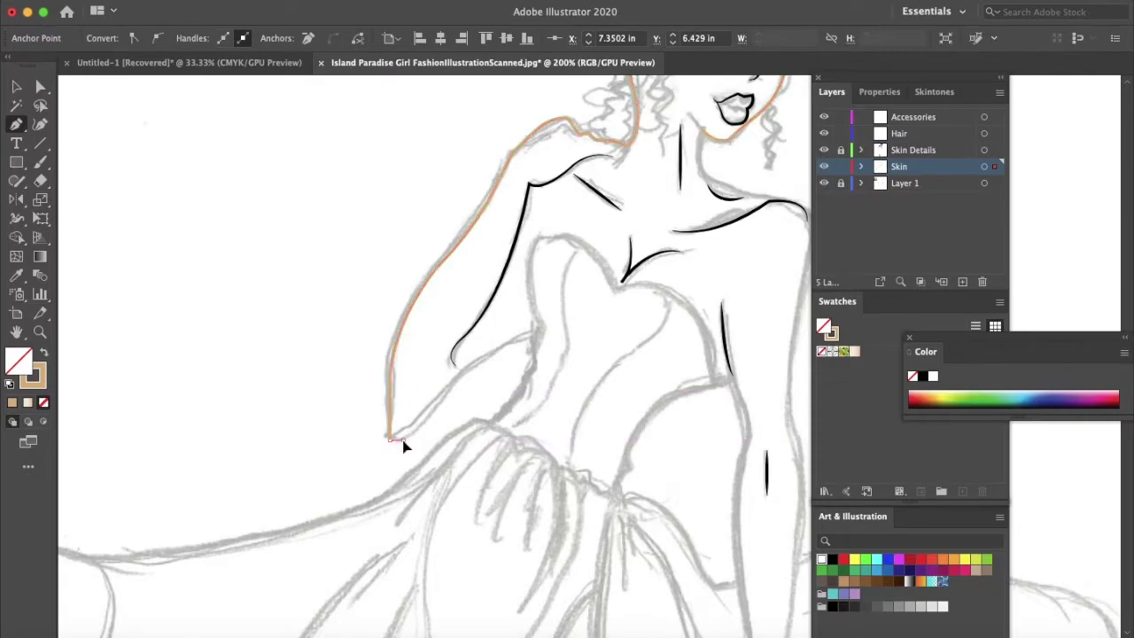
Trace the underside of the raised upper arm, then cross the bodice with straight segments to the opposite armpit.
left_click_drag(467, 365, 542, 335)
left_click(470, 367)
scroll(544, 338, "right", 3)
scroll(544, 338, "down", 1)
left_click(435, 296)
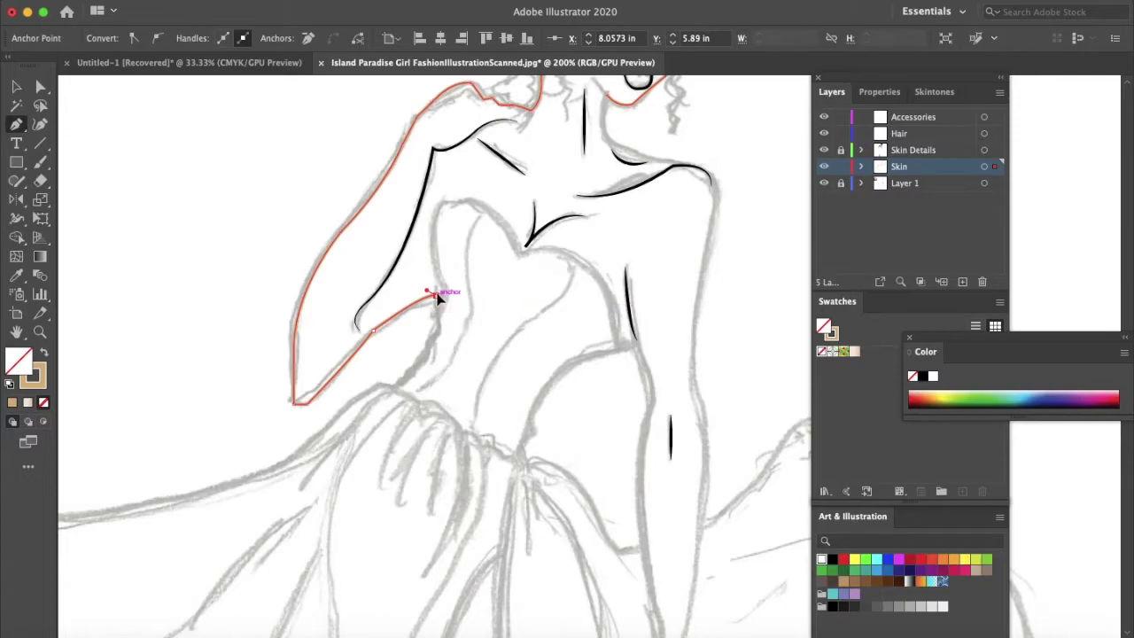
left_click(572, 358)
left_click(636, 345)
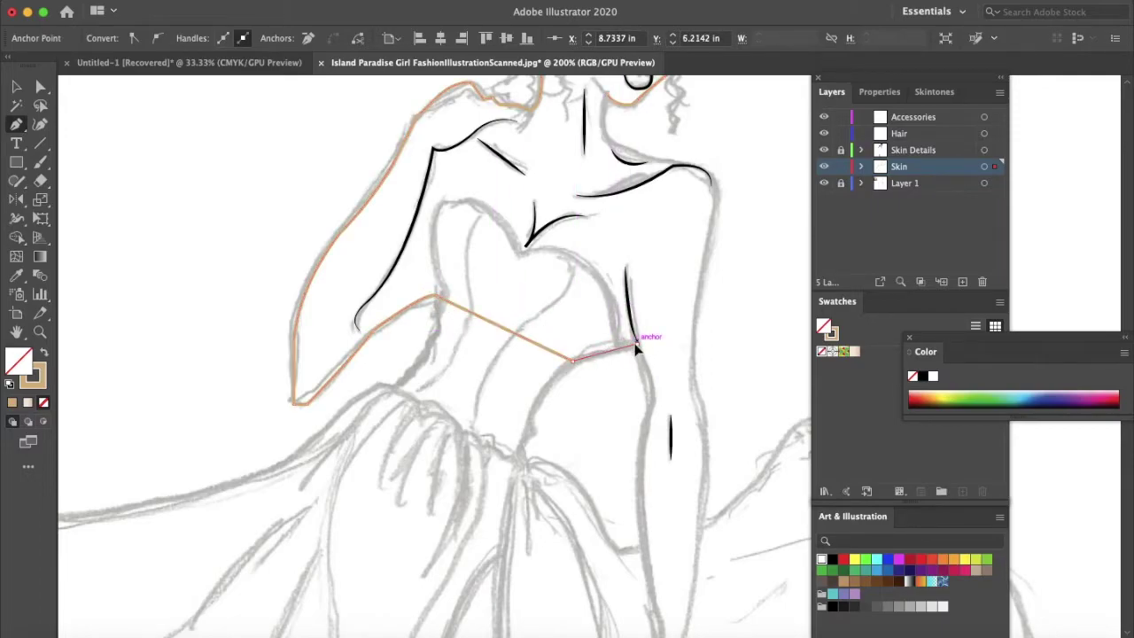
Continue the skin outline from the armpit down the inner edge of the lowered arm to the wrist.
left_click_drag(651, 397, 647, 423)
scroll(649, 425, "down", 3)
scroll(650, 425, "right", 1)
left_click(606, 310)
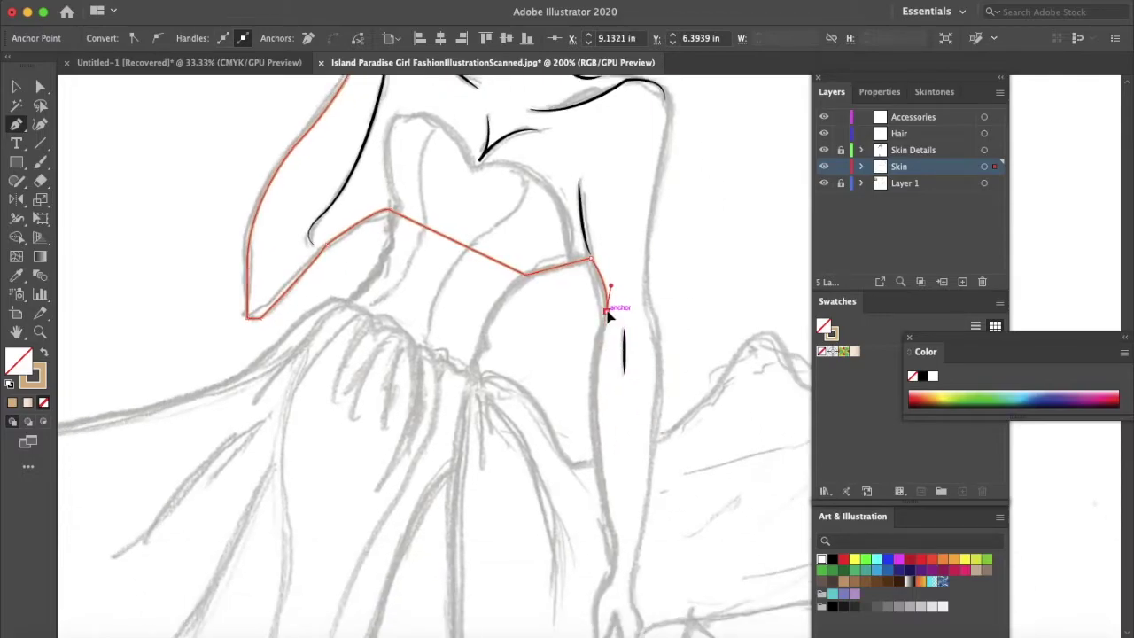
left_click_drag(610, 530, 643, 614)
scroll(643, 613, "down", 5)
scroll(643, 613, "right", 1)
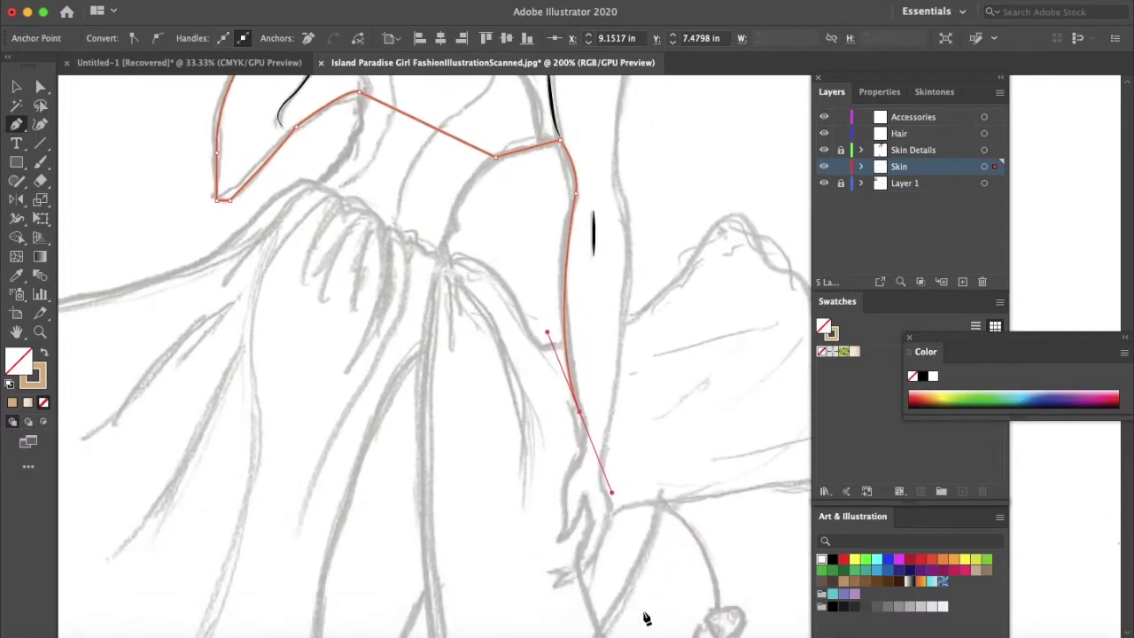
left_click(557, 342)
Trace the thumb and pointed fingertips of the lowered hand as part of the skin outline.
left_click_drag(551, 398, 538, 416)
left_click(551, 398)
left_click_drag(541, 456, 552, 493)
left_click(542, 457)
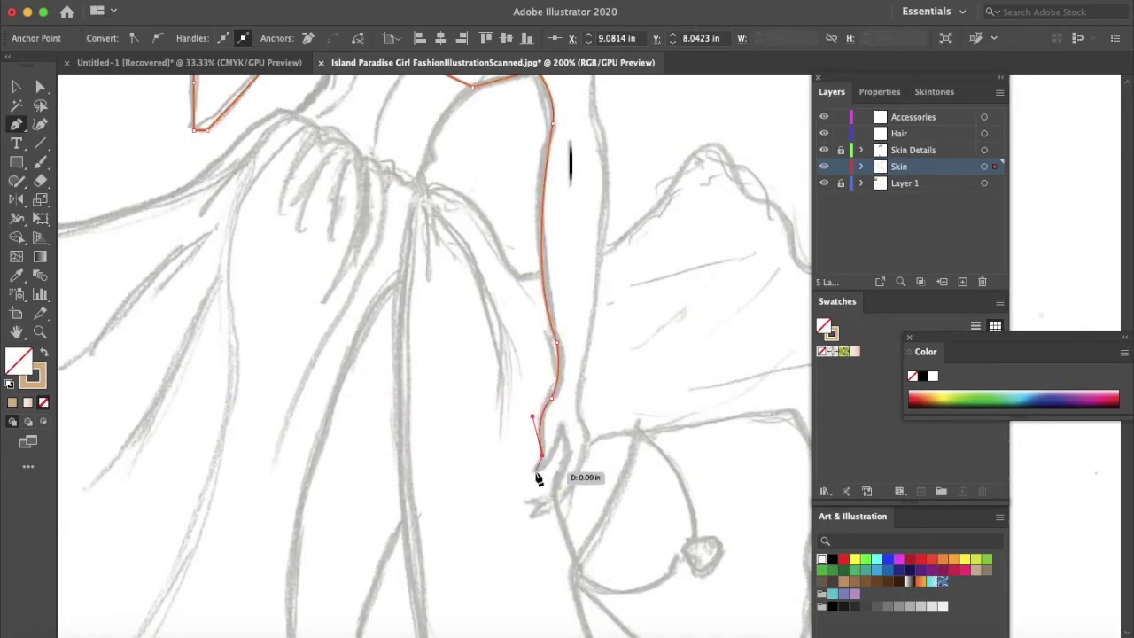
left_click_drag(560, 427, 572, 416)
left_click(560, 427)
left_click(567, 455)
left_click(553, 494)
left_click(527, 500)
left_click(542, 505)
left_click(530, 515)
left_click(558, 505)
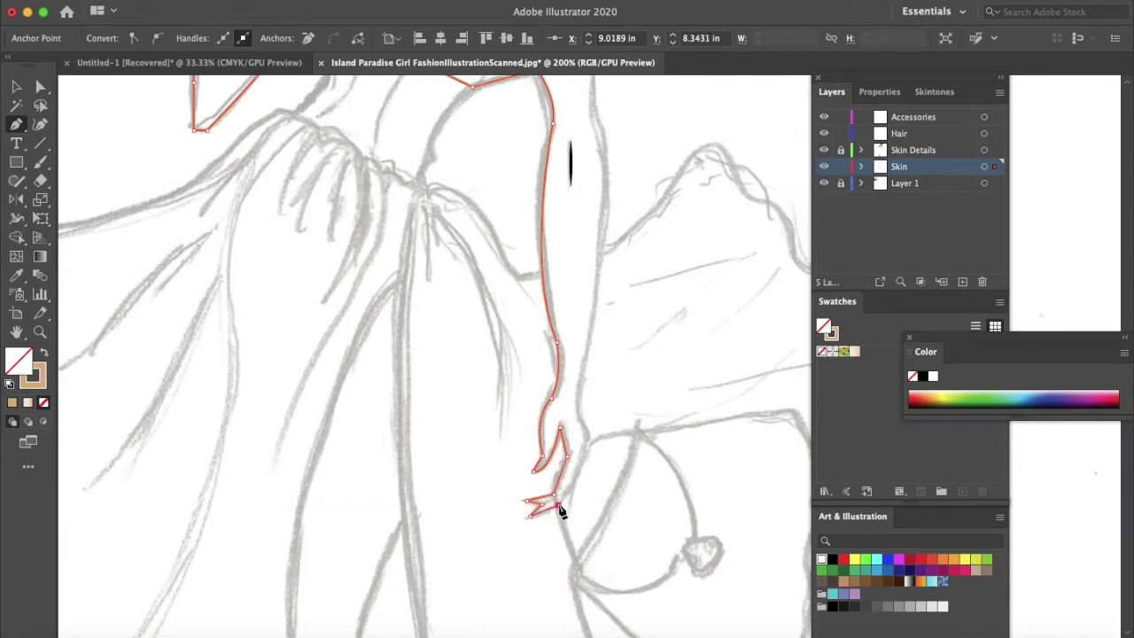
Trace the outer edge of the lowered hand and follow the arm's outer contour up to just below the shoulder.
left_click(571, 489)
left_click(587, 438)
left_click(576, 411)
left_click(590, 340)
scroll(591, 351, "up", 5)
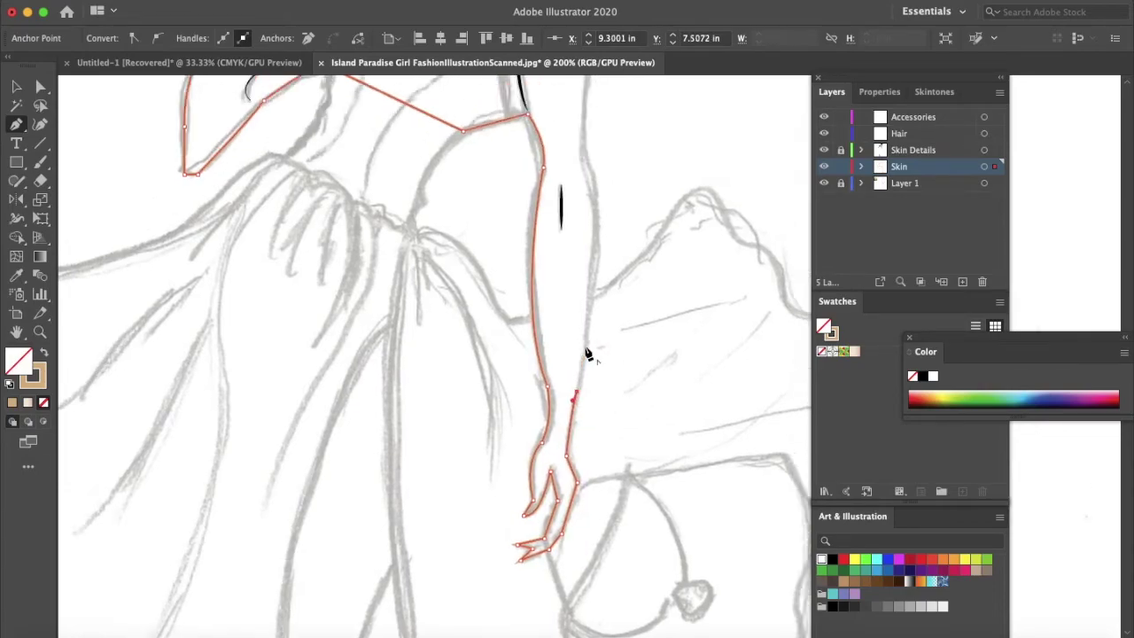
left_click_drag(574, 317, 546, 206)
scroll(558, 250, "up", 5)
scroll(558, 250, "right", 2)
left_click(536, 216)
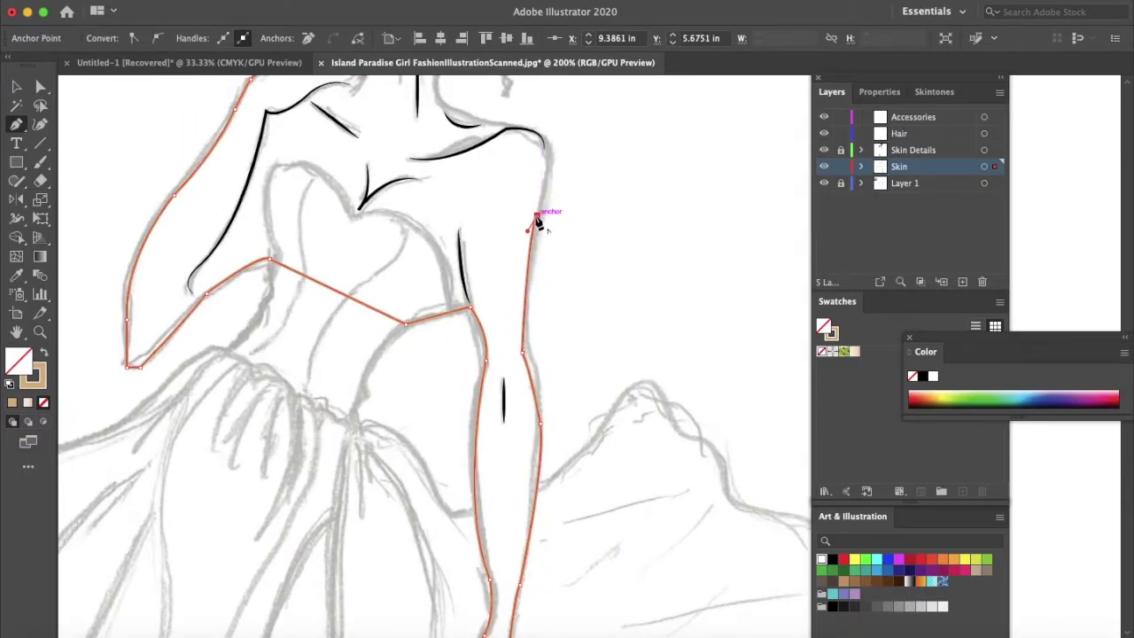
Trace over the shoulder and up the side of the neck, closing the skin outline at its starting point under the jaw.
left_click(553, 165)
left_click_drag(504, 129, 458, 144)
left_click(505, 129)
left_click_drag(439, 99, 464, 217)
key("super+z")
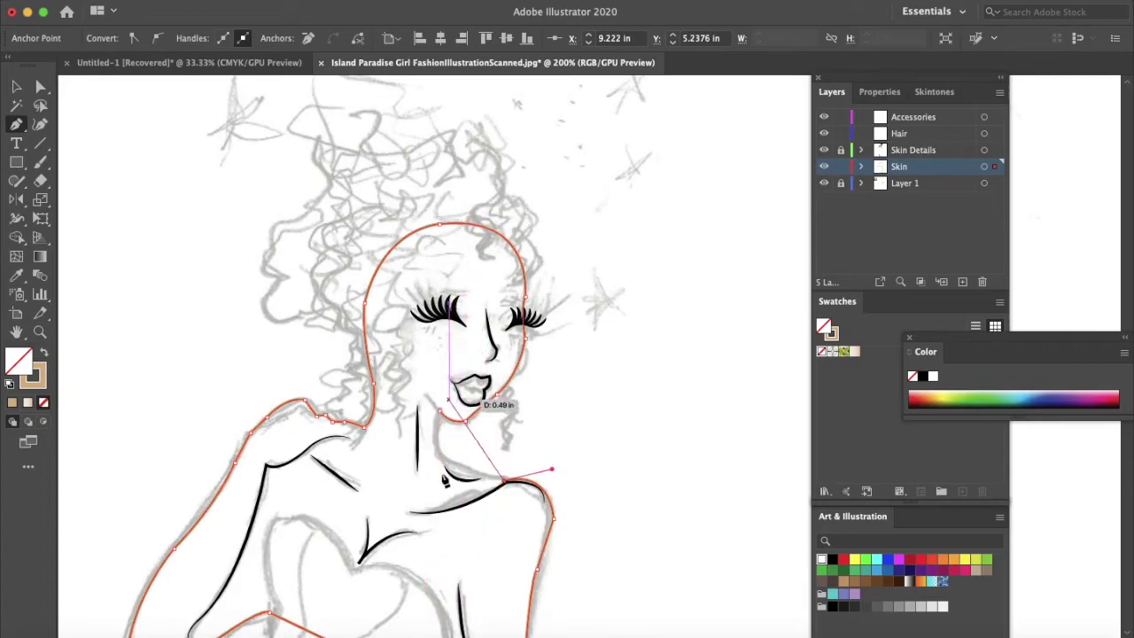
left_click_drag(437, 454, 452, 392)
Fill the closed head, torso and arms shape with the light peach gradient from the Skintones library.
scroll(453, 396, "down", 2)
scroll(454, 400, "down", 2)
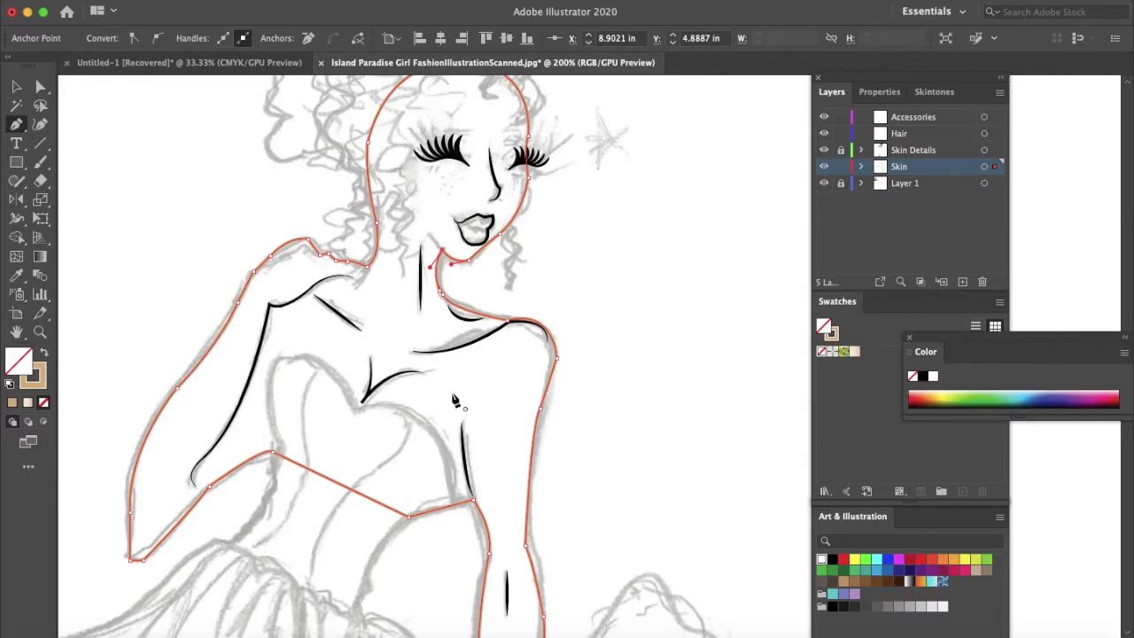
key("super+minus")
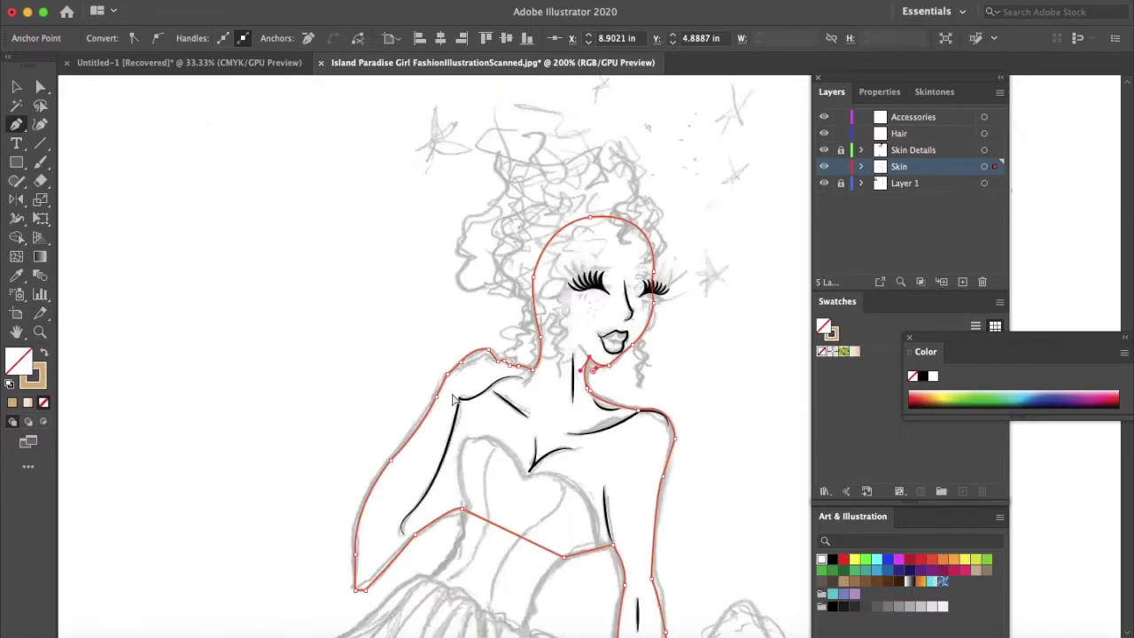
scroll(454, 401, "down", 3)
scroll(453, 400, "right", 3)
scroll(452, 394, "down", 1)
scroll(452, 394, "right", 1)
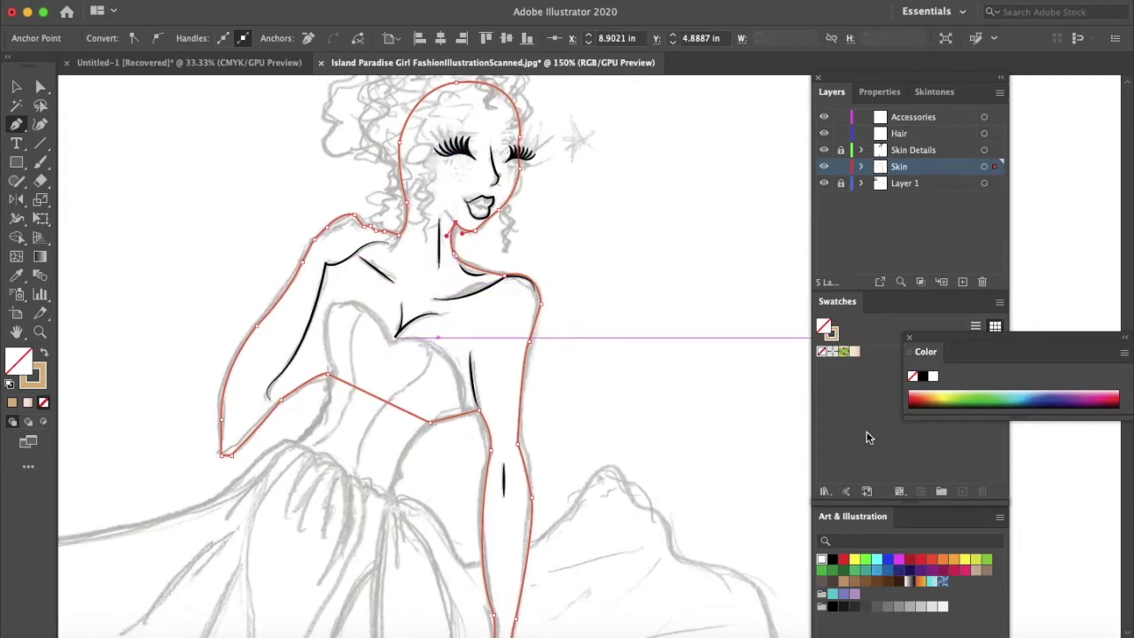
left_click(937, 92)
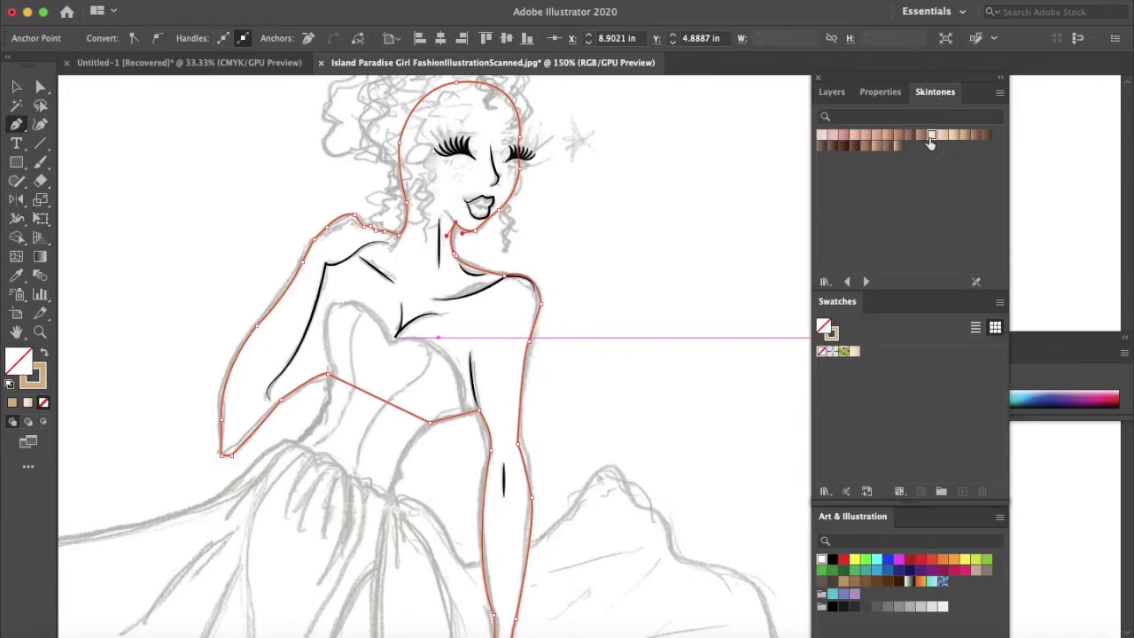
left_click(931, 135)
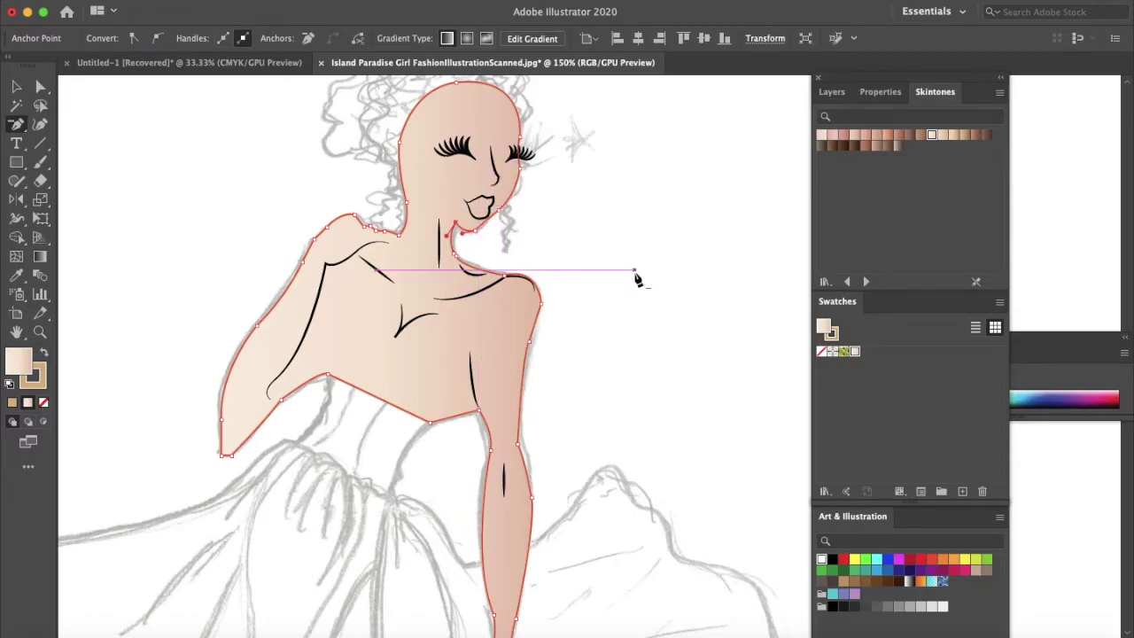
Deselect the filled body shape and lock the Skin layer.
key("v")
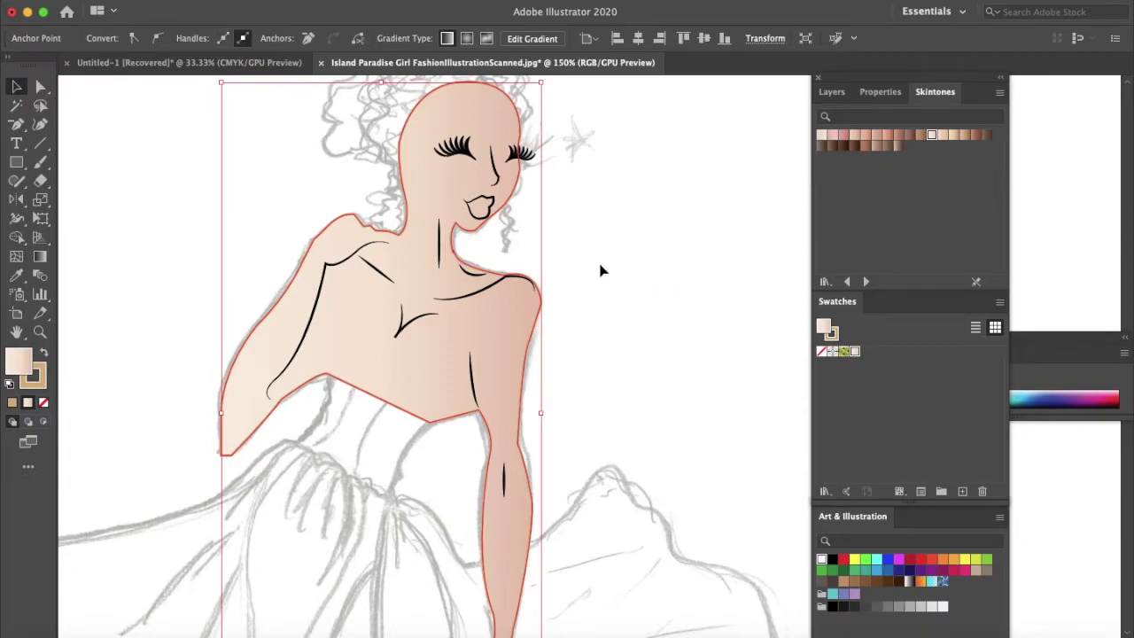
left_click(833, 92)
left_click(842, 167)
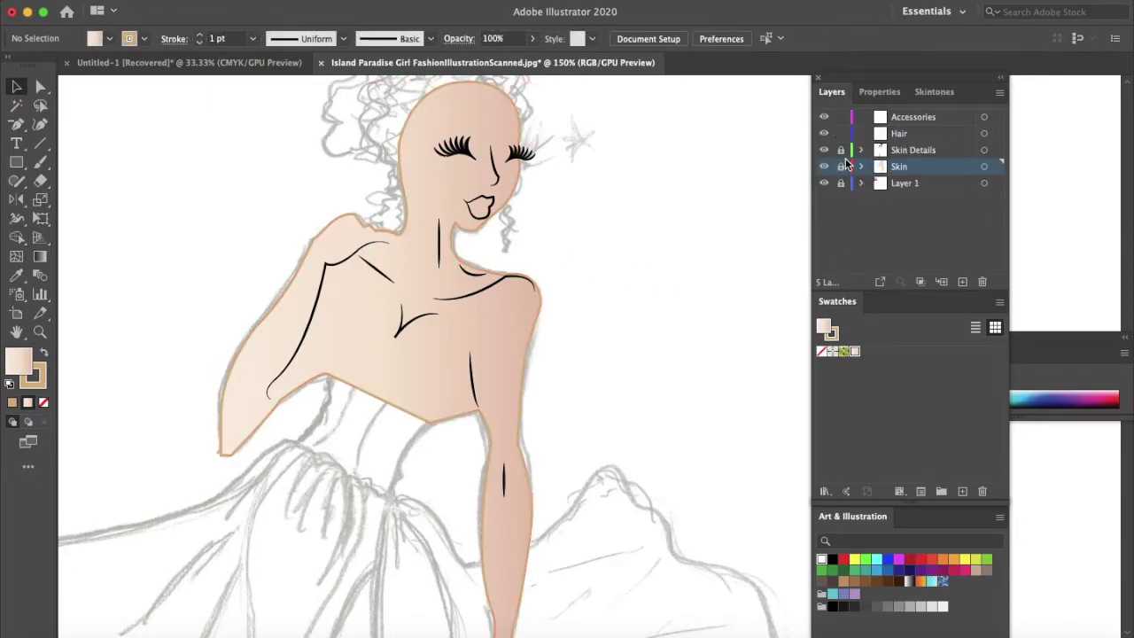
Recolor the black face, body and leg detail lines on the Skin Details layer with the body's tan outline color, keeping no fill.
left_click(901, 153)
left_click(439, 244)
left_click_drag(237, 267, 597, 475)
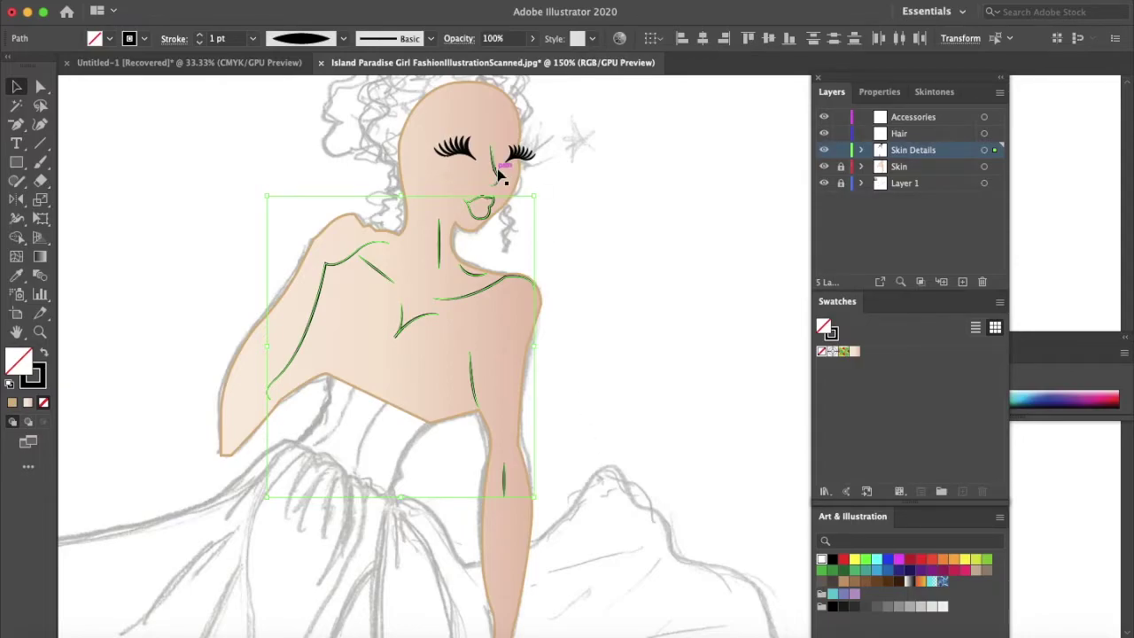
scroll(596, 335, "down", 1)
scroll(595, 335, "down", 10)
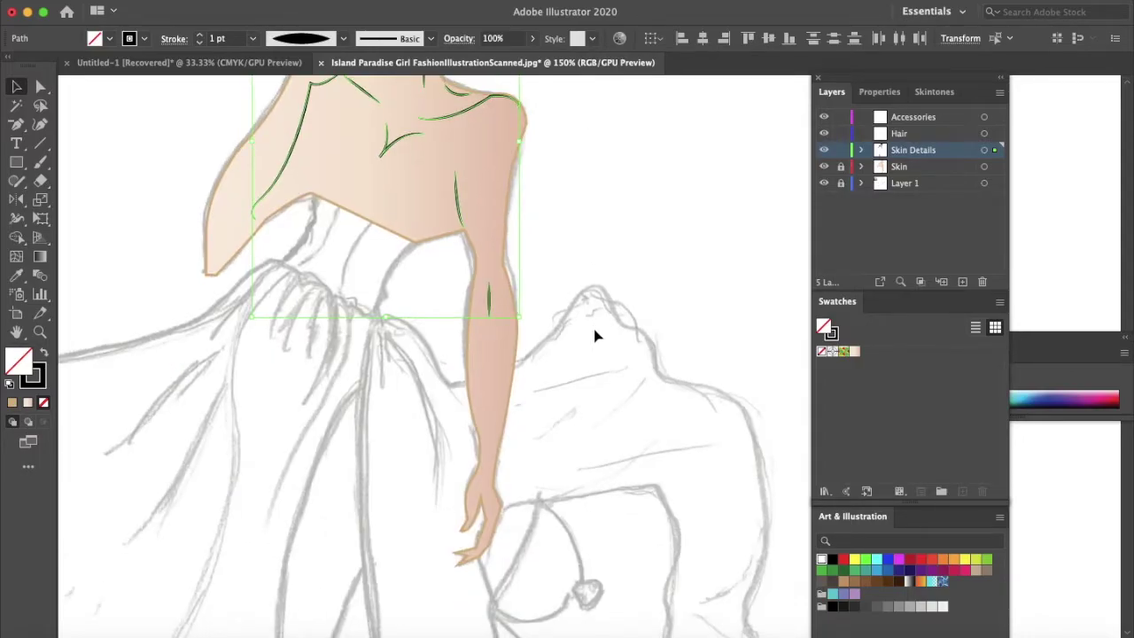
left_click(402, 493, "shift")
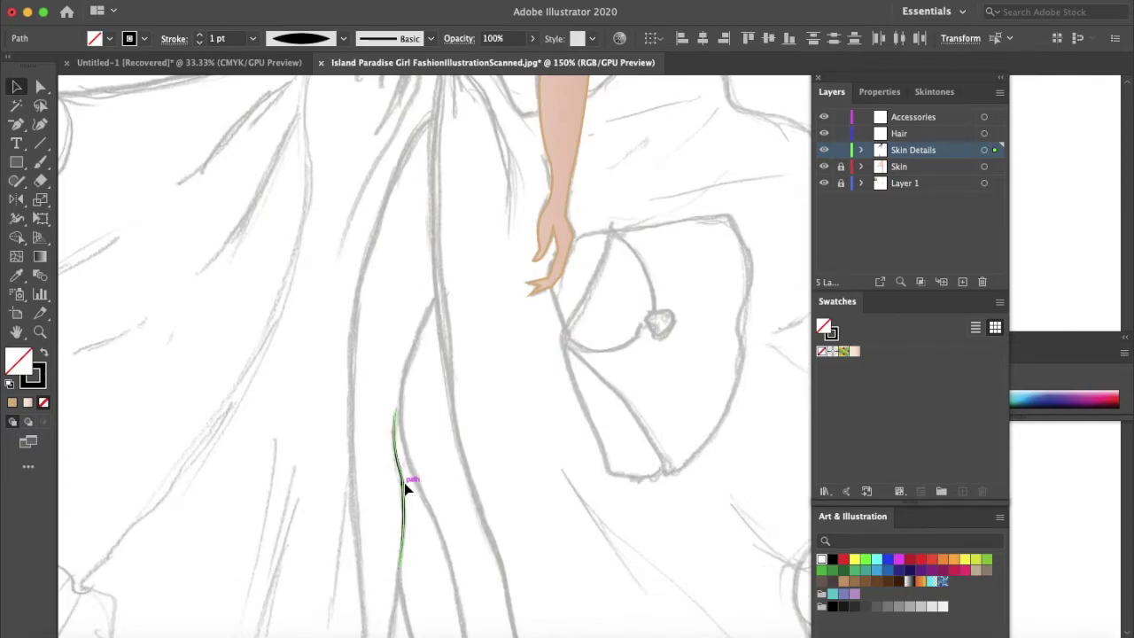
scroll(410, 487, "up", 10)
key("i")
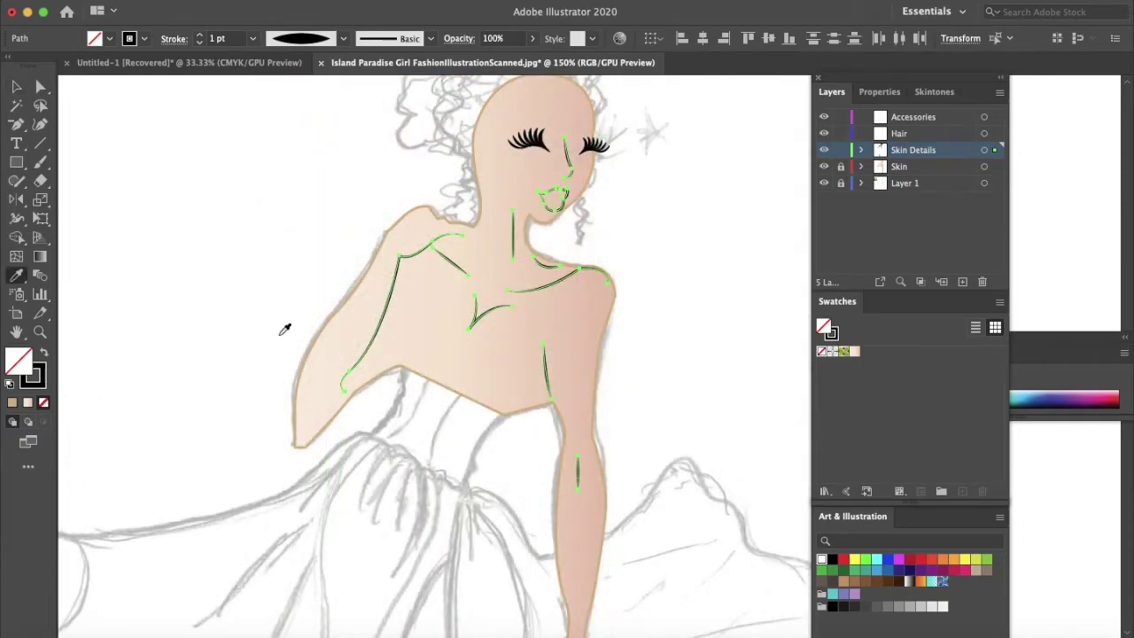
left_click(430, 287)
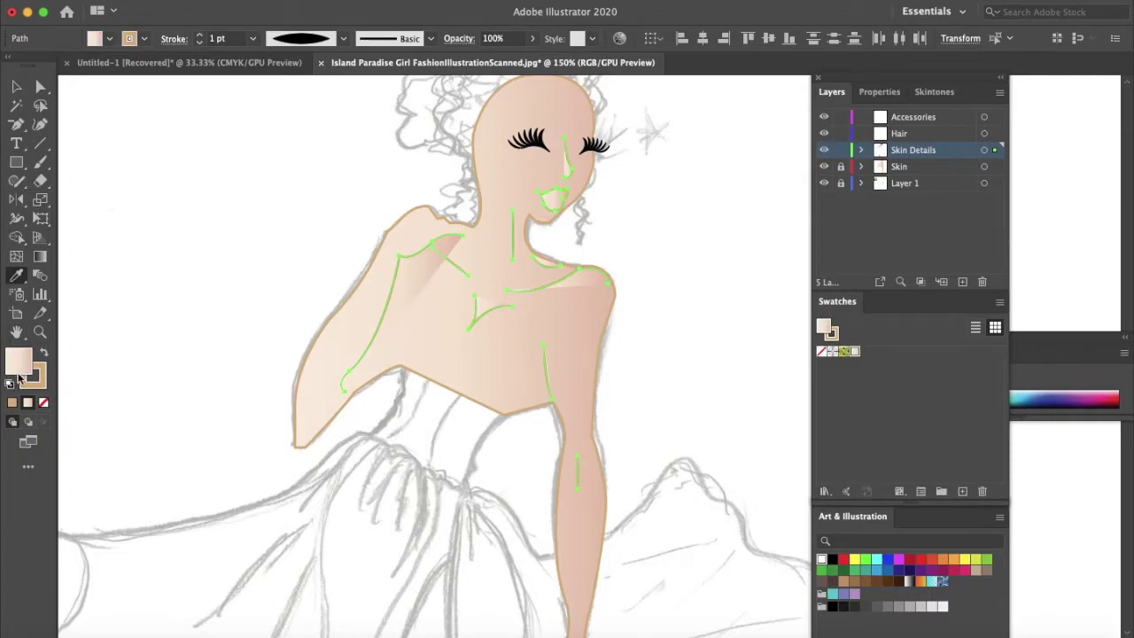
left_click(44, 402)
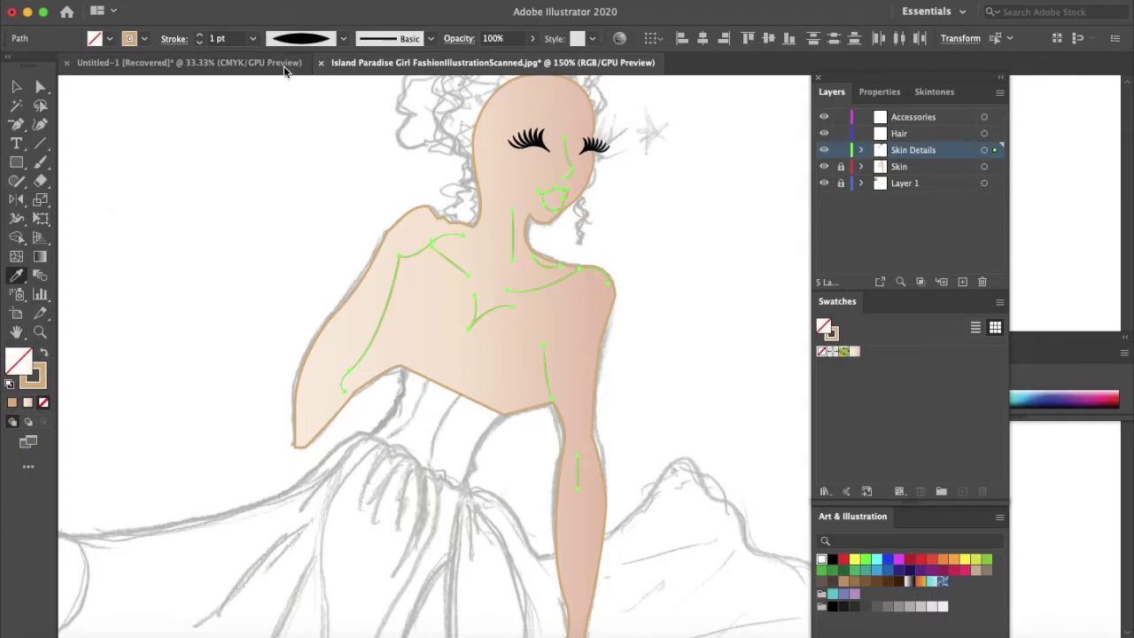
left_click(344, 40)
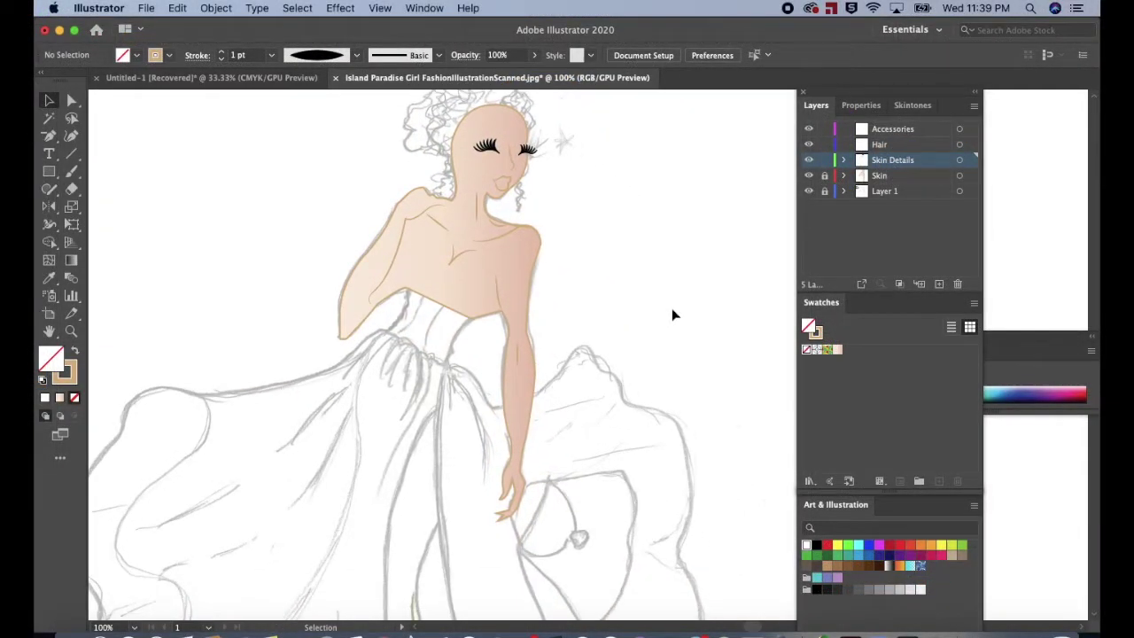
Draw a curved line with the Pen tool between the upper and lower lips, starting at the mouth's outer corner.
scroll(673, 314, "down", 5)
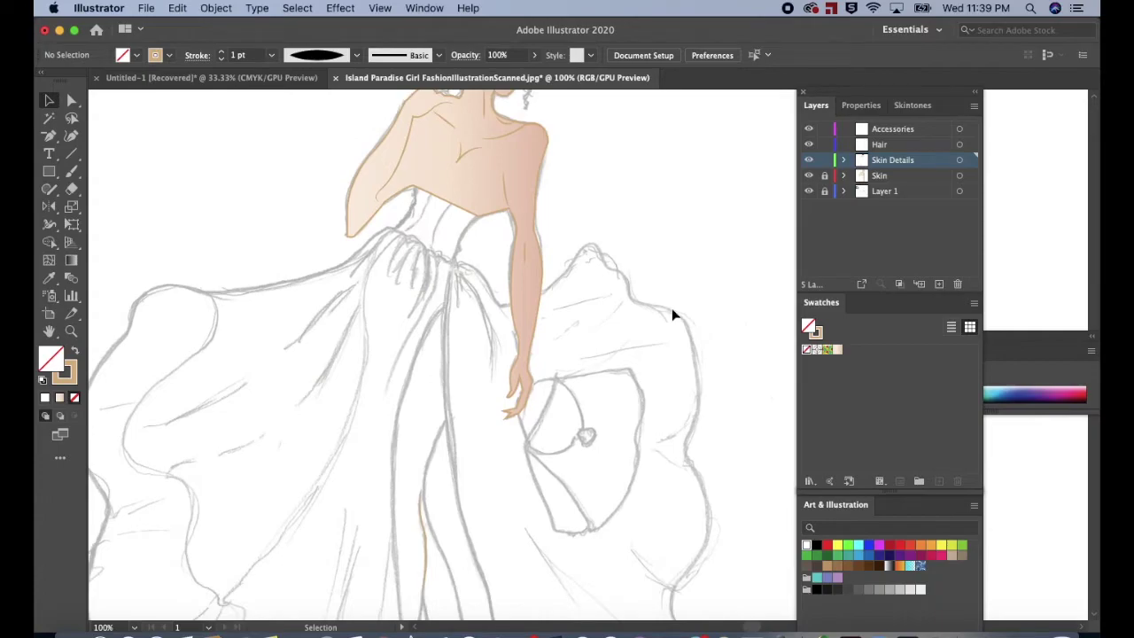
scroll(673, 315, "up", 6)
scroll(672, 315, "up", 5)
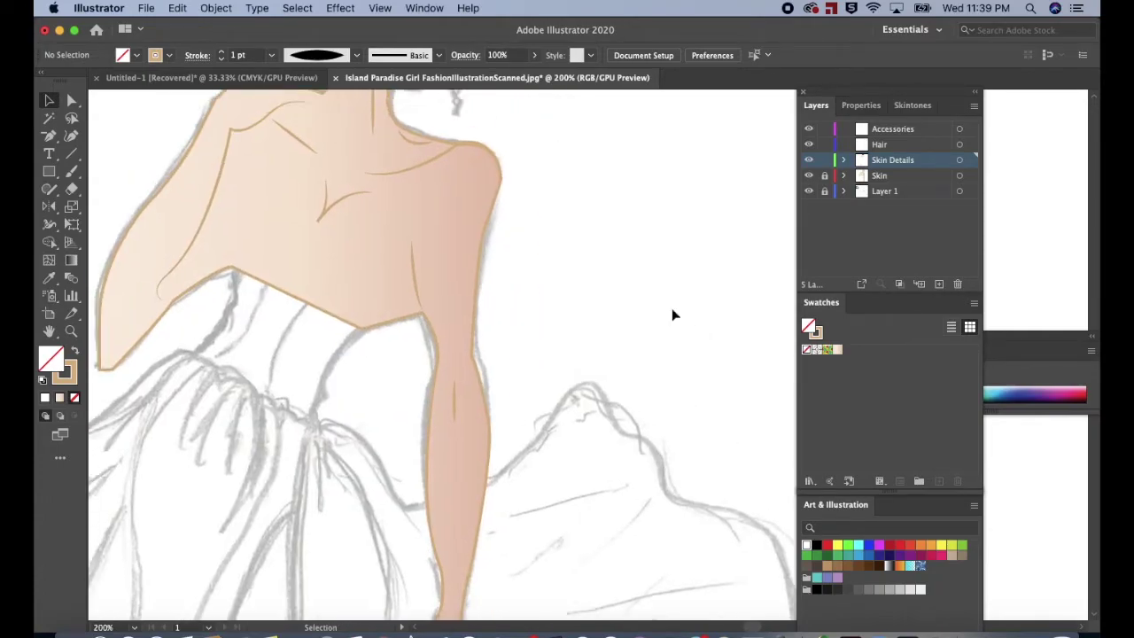
scroll(672, 314, "up", 8)
scroll(672, 315, "up", 3)
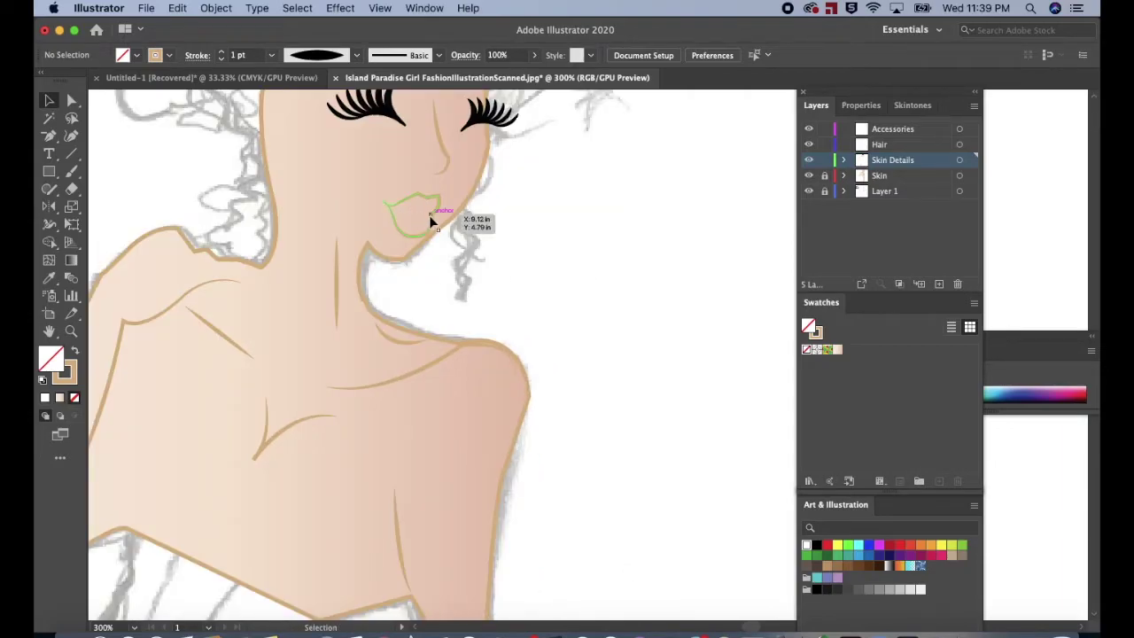
key("p")
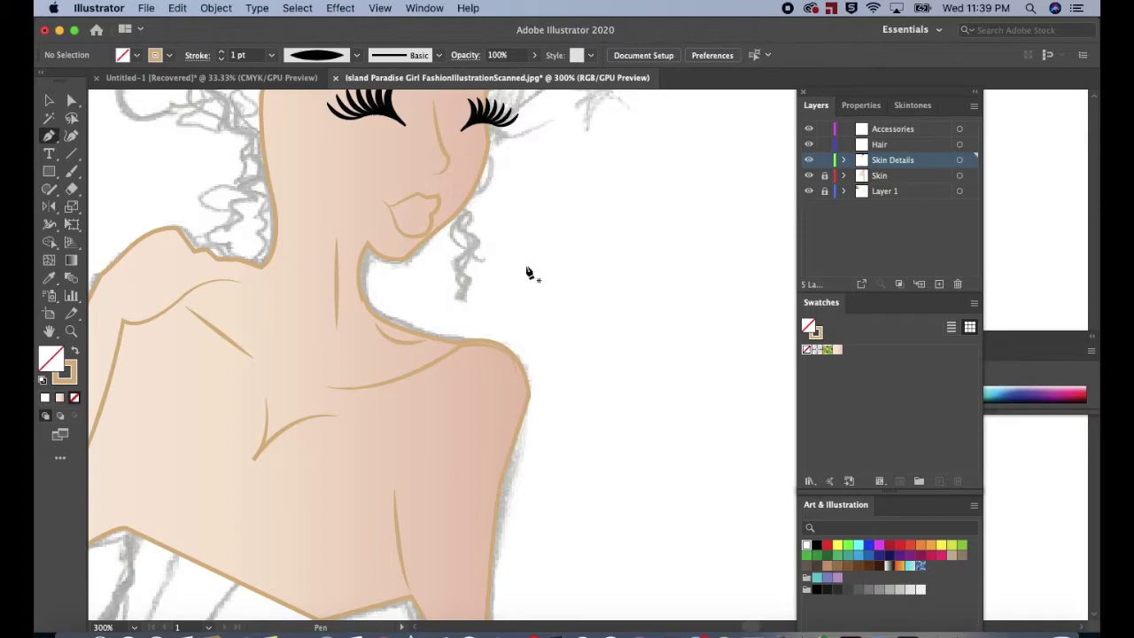
key("super+minus")
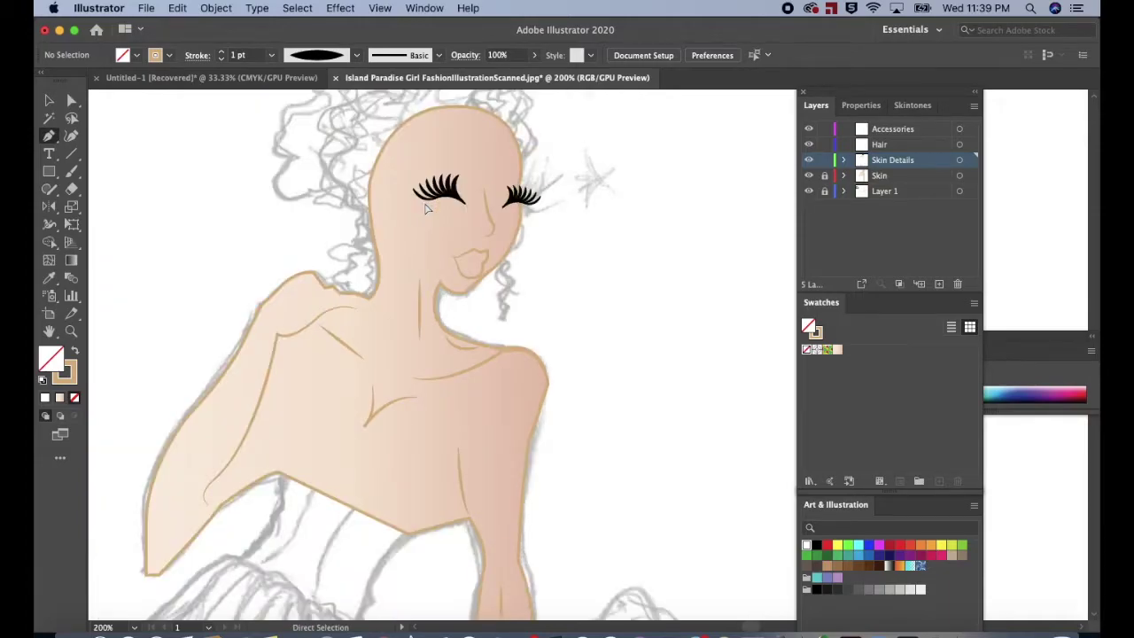
key("super+minus")
key("super+equal")
key("super+equal")
key("super+equal")
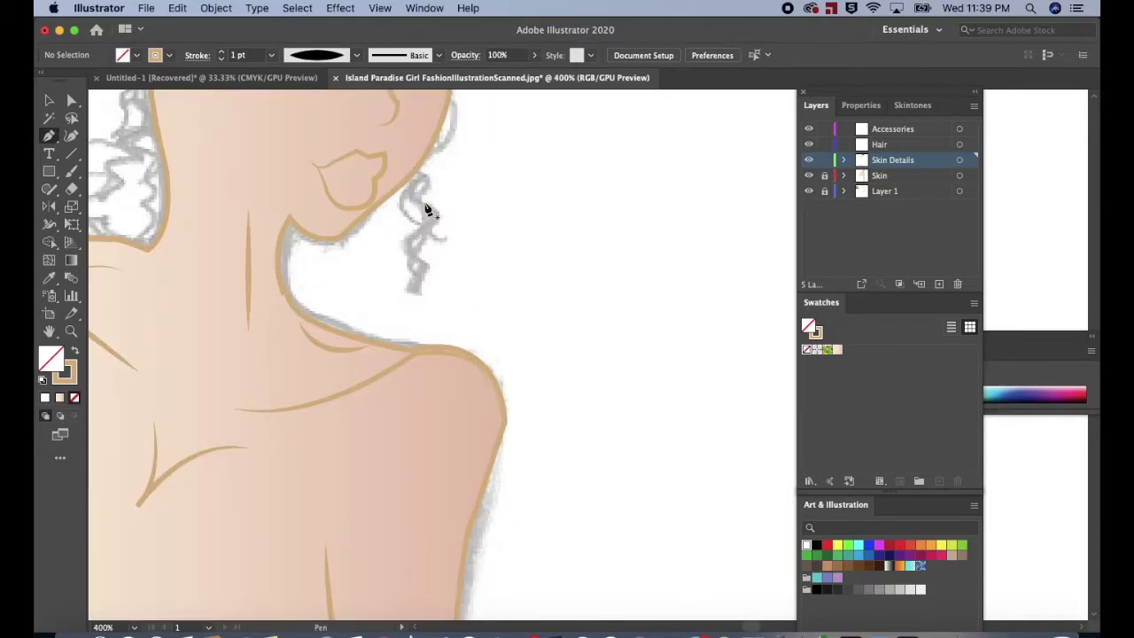
left_click(326, 169)
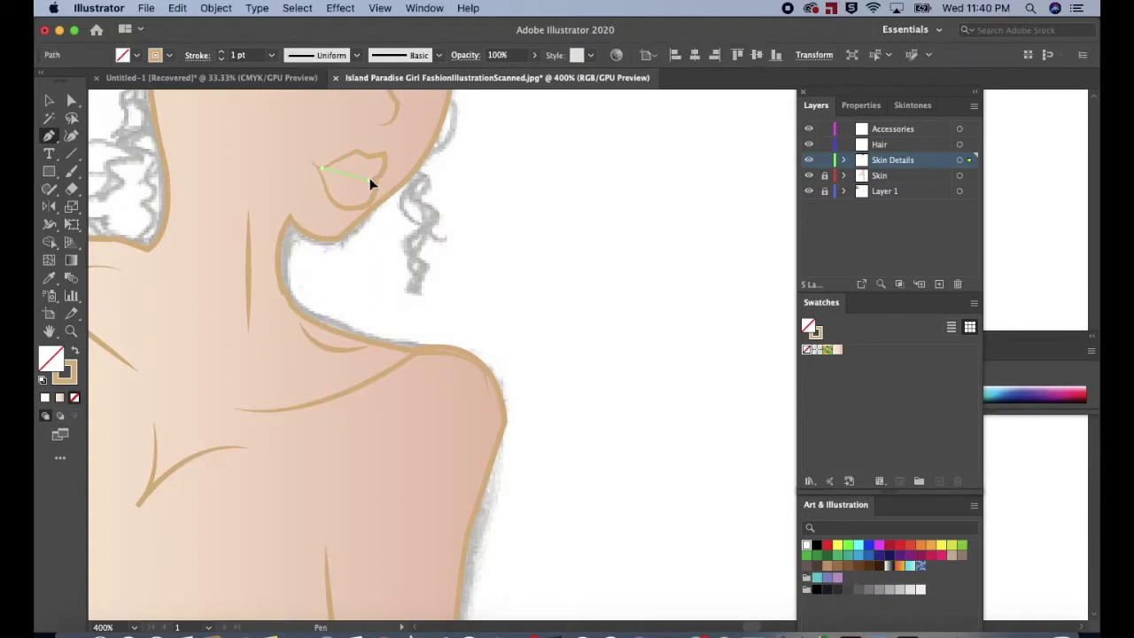
left_click(394, 181)
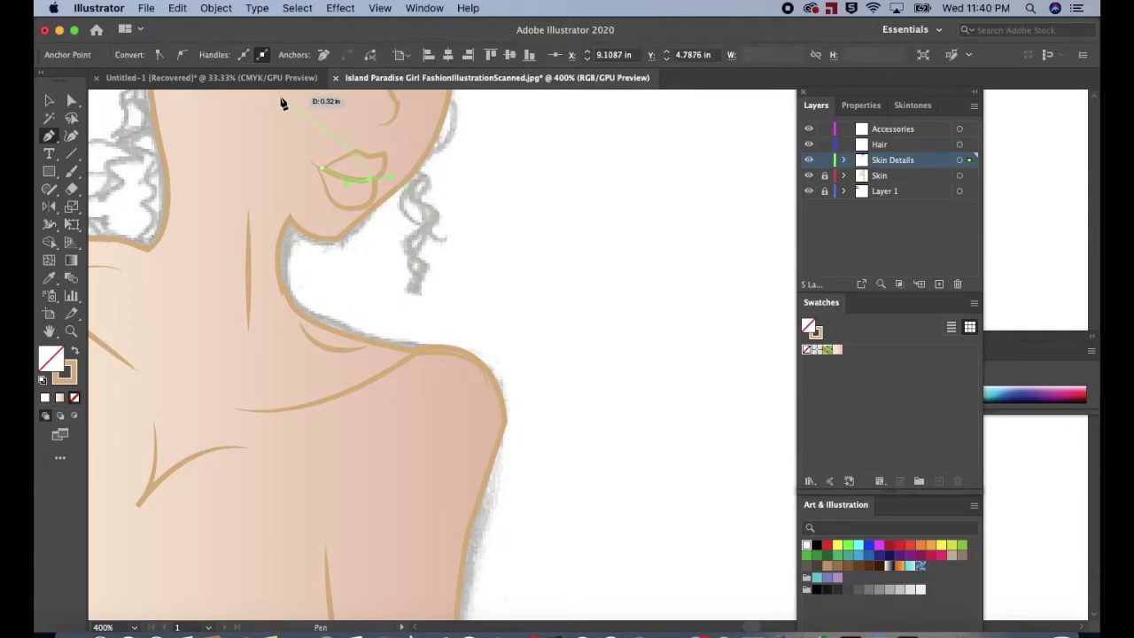
key("v")
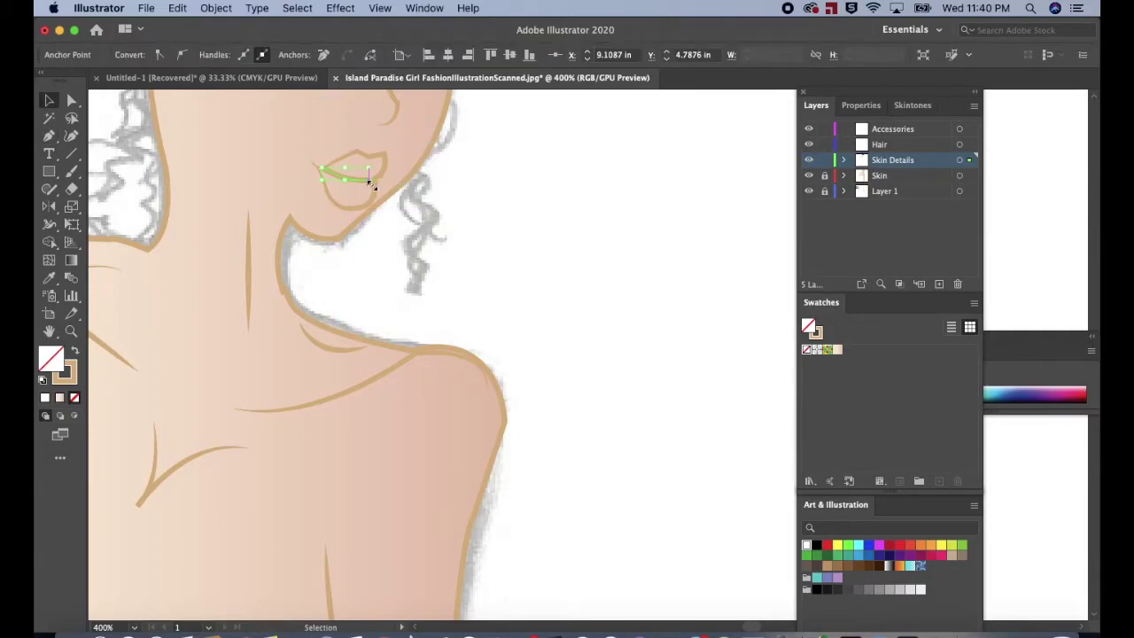
left_click(527, 191)
Apply the width profile tapered at both ends to the line between the lips.
left_click(348, 180)
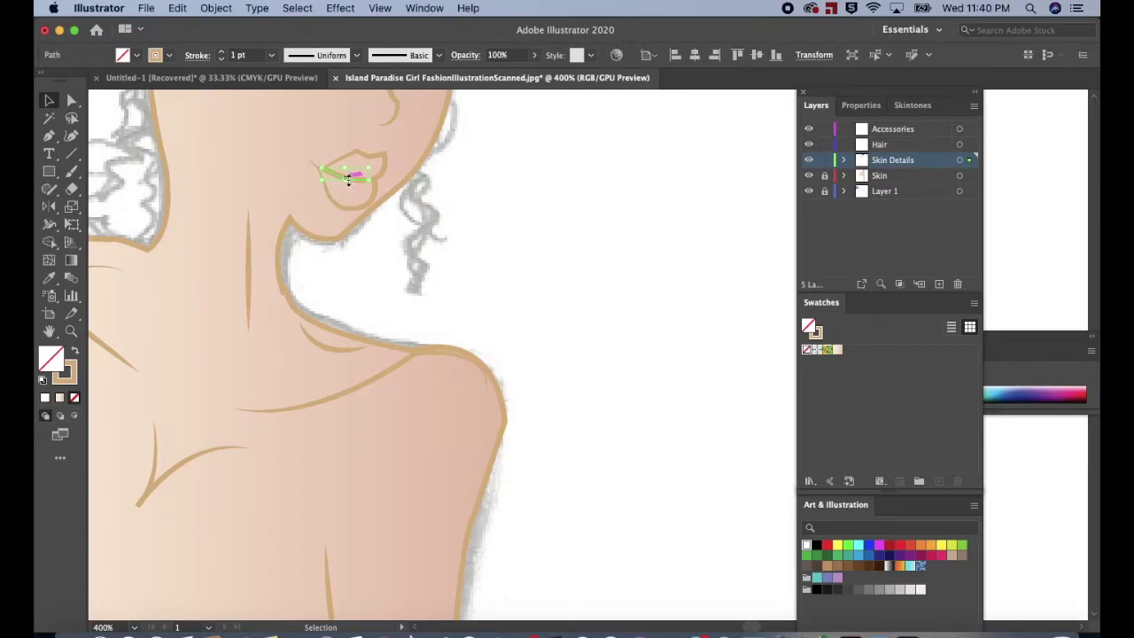
left_click(357, 56)
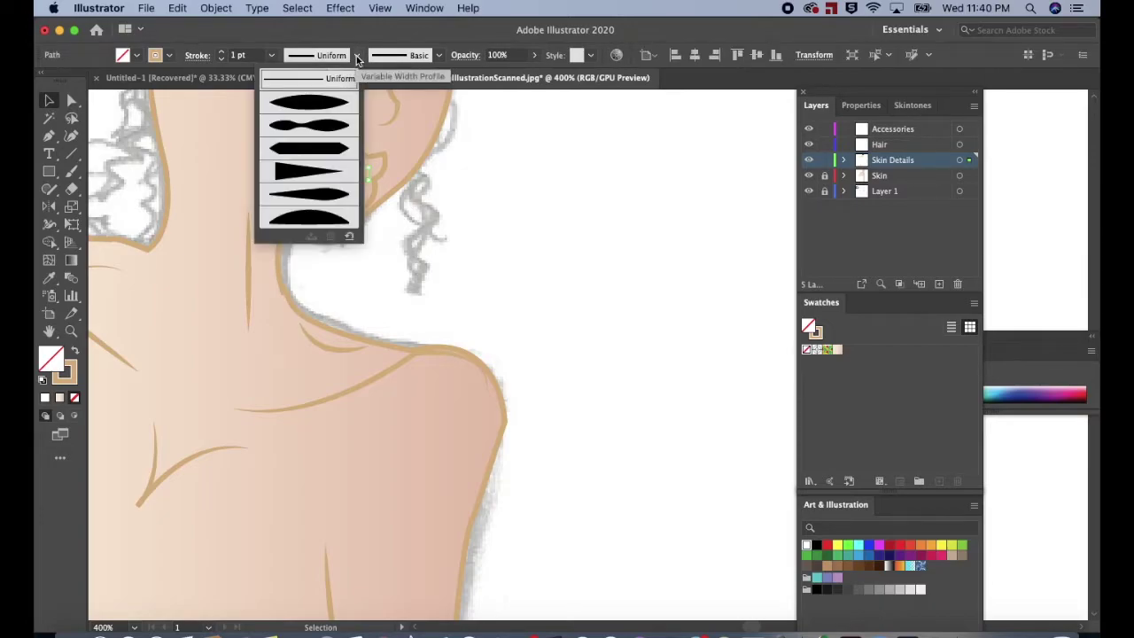
left_click(316, 104)
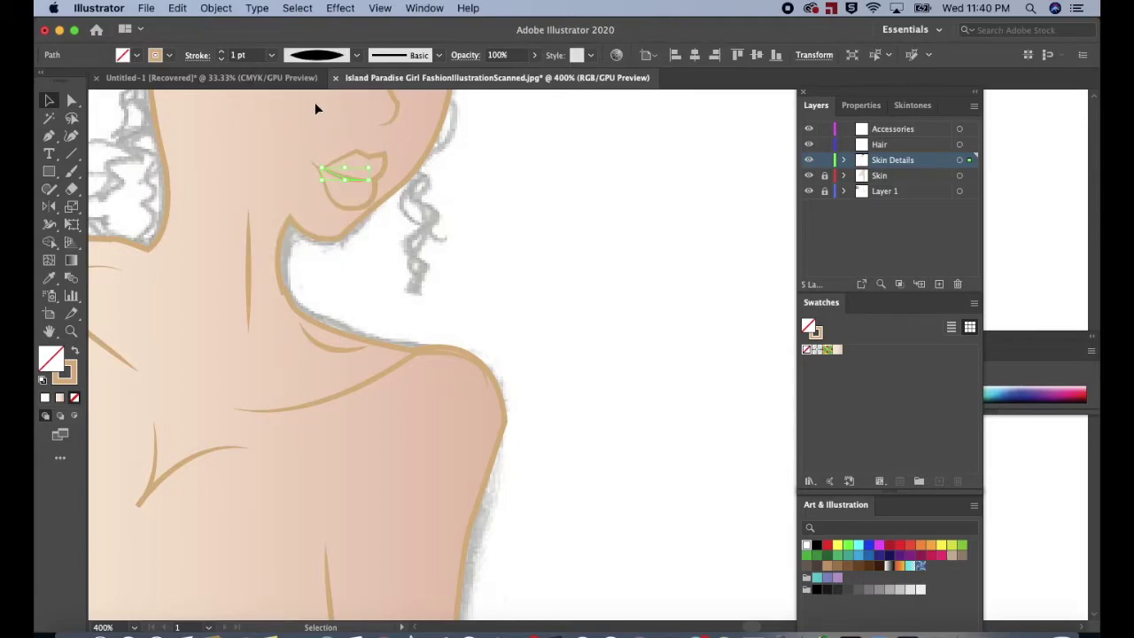
left_click(477, 232)
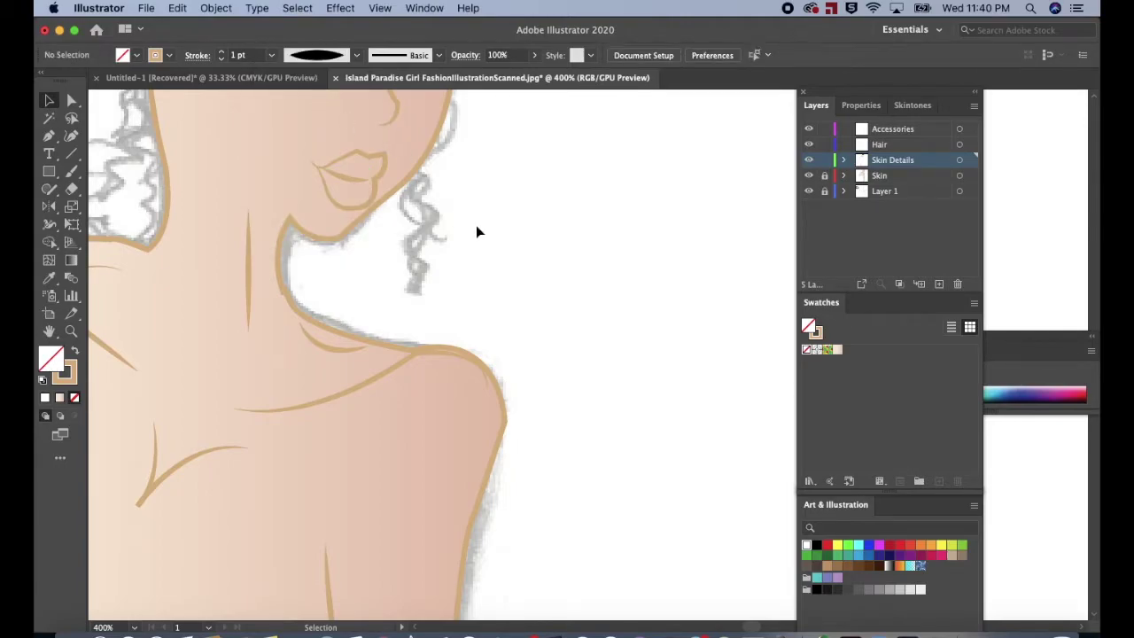
Add a new layer above Skin Details and name it Clothing.
key("super+minus")
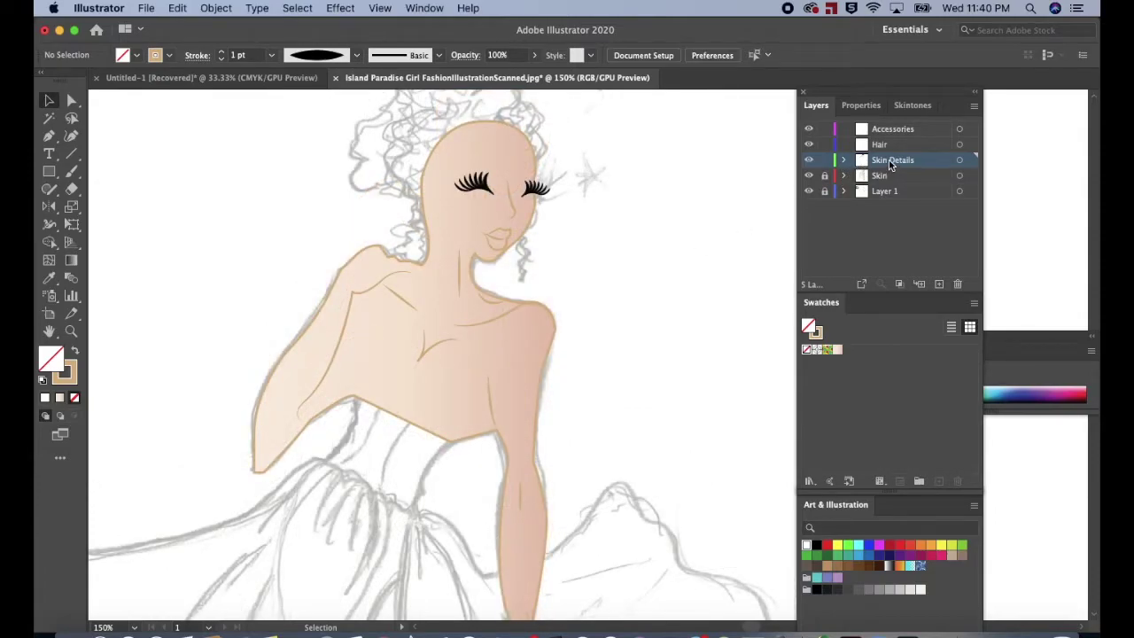
left_click(939, 284)
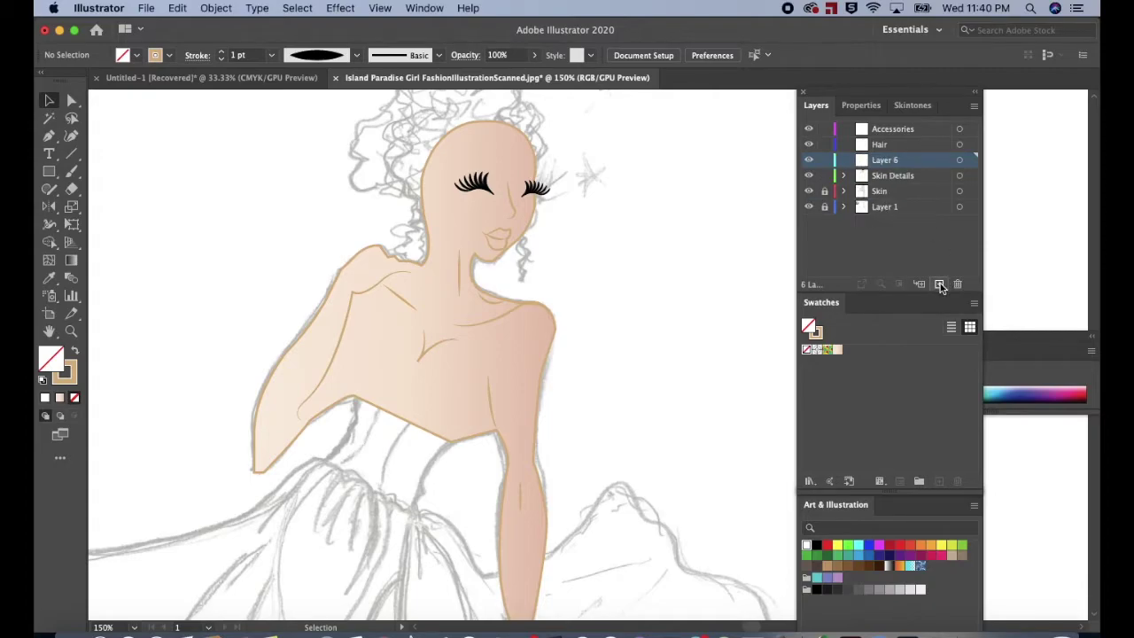
double_click(880, 164)
type("Clothing")
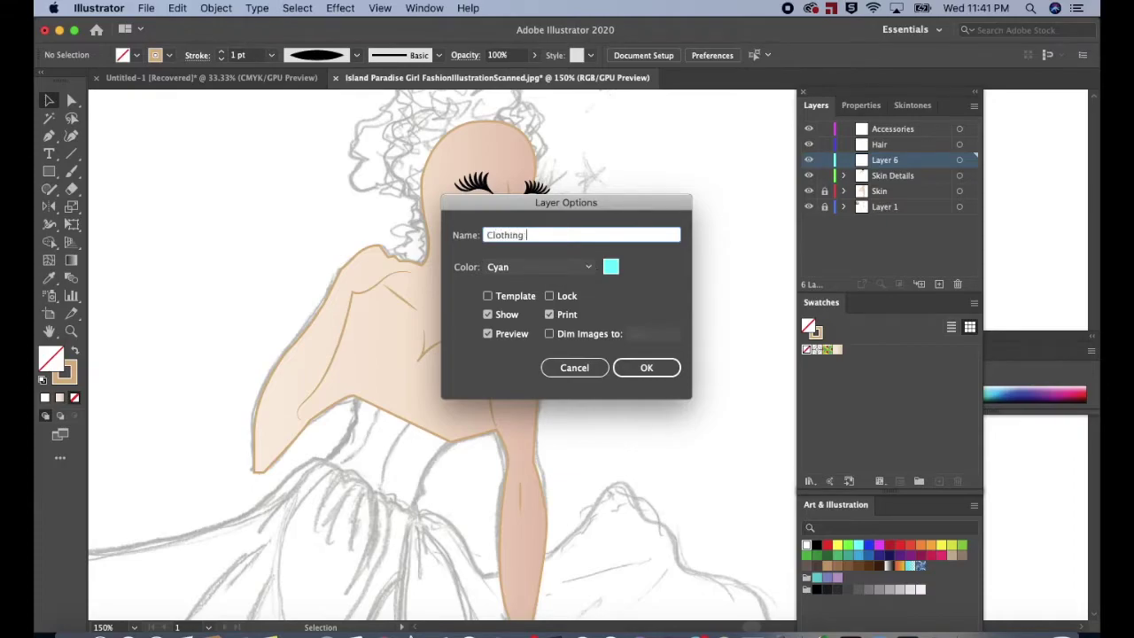
left_click(646, 363)
Hide the Skin layer, lock the Skin Details layer and make Clothing the active layer.
scroll(644, 364, "down", 1)
scroll(642, 362, "down", 3)
scroll(643, 361, "left", 1)
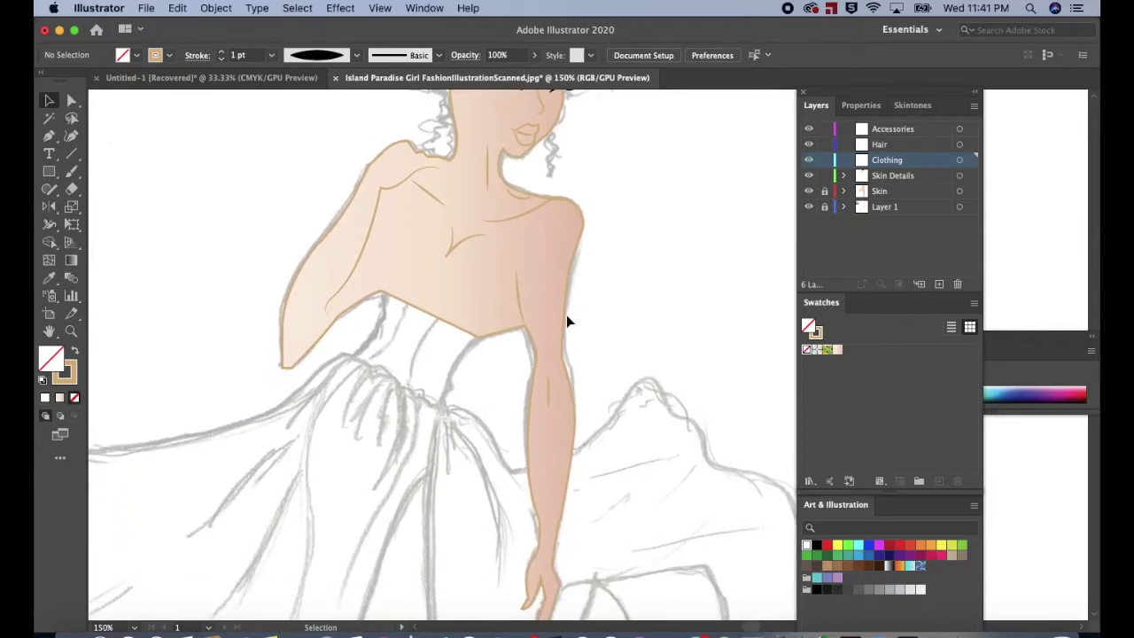
left_click(809, 192)
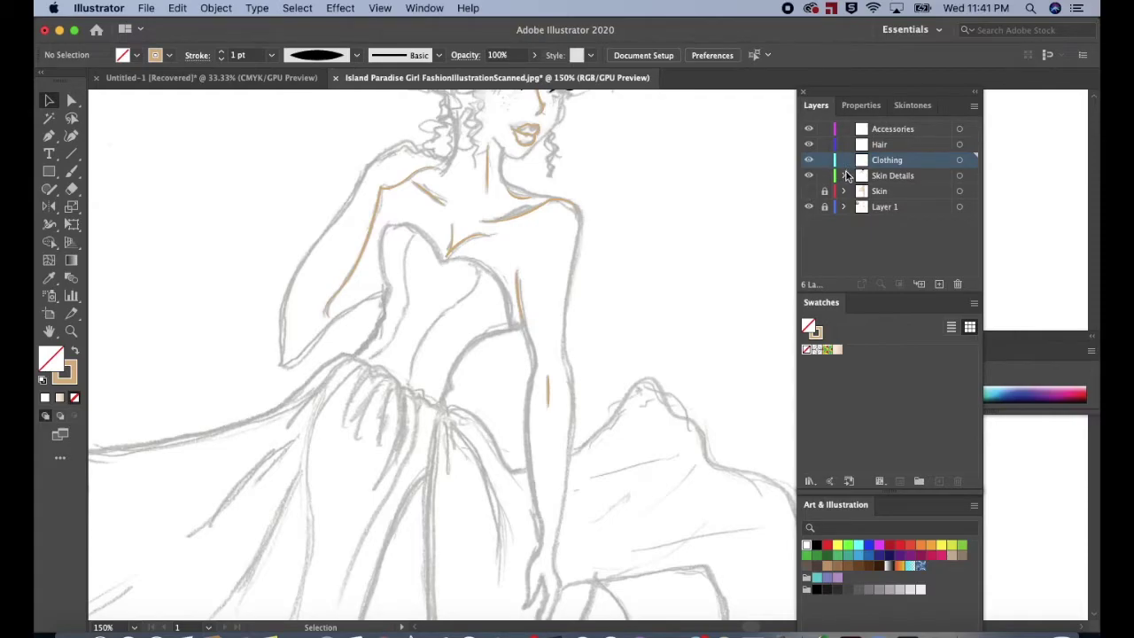
left_click(832, 179)
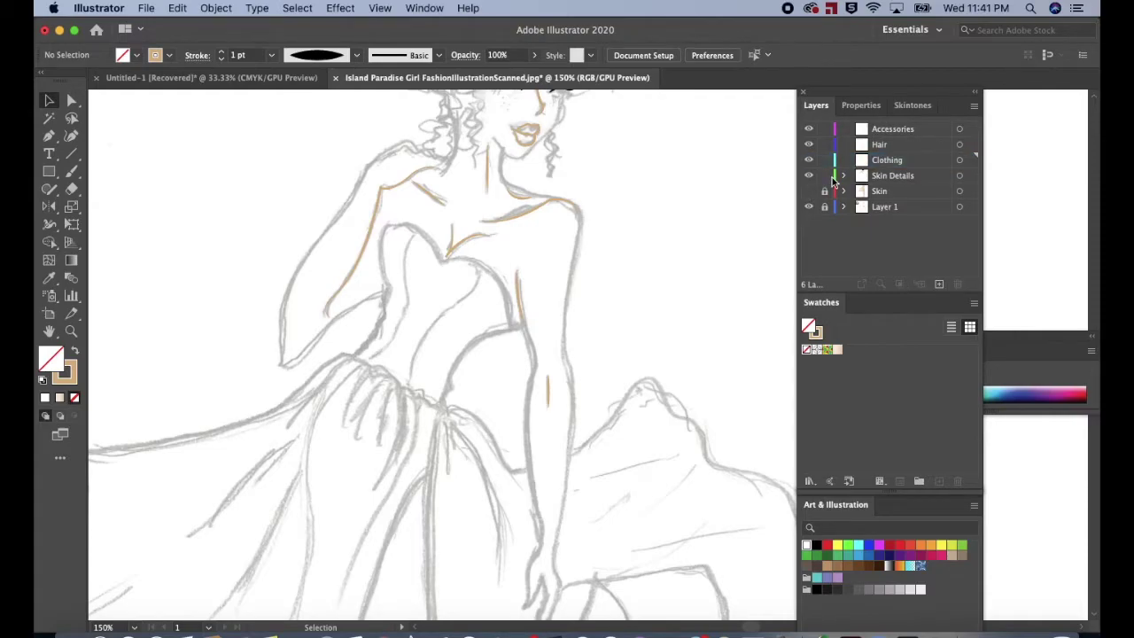
left_click(886, 160)
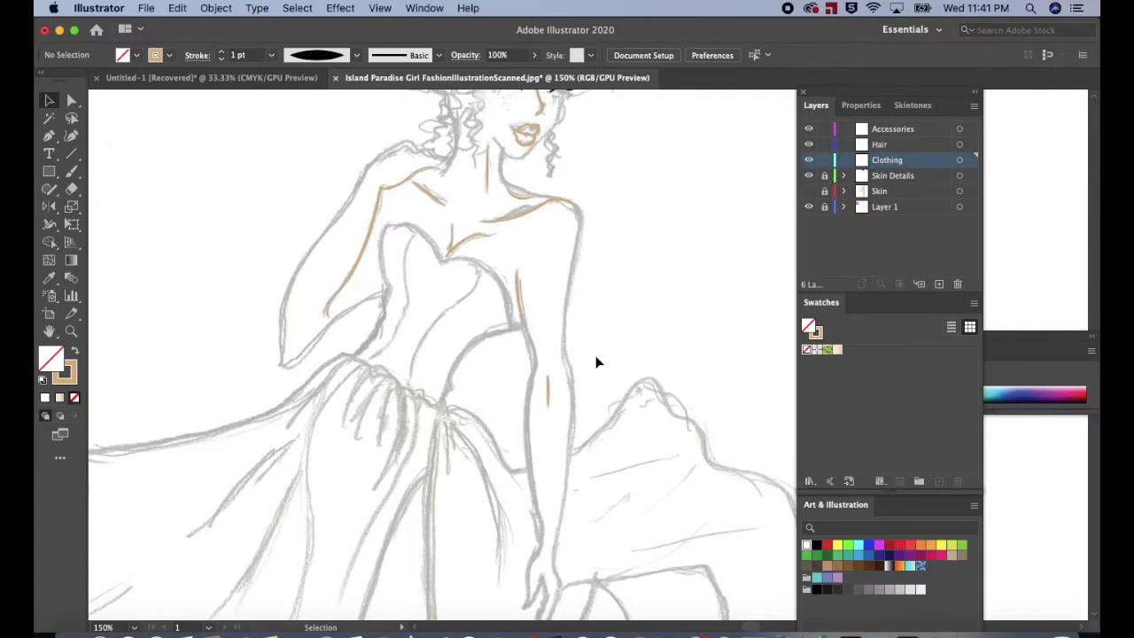
Set the Pen tool's stroke to a muted grayish brown for outlining the dress, keeping no fill.
key("p")
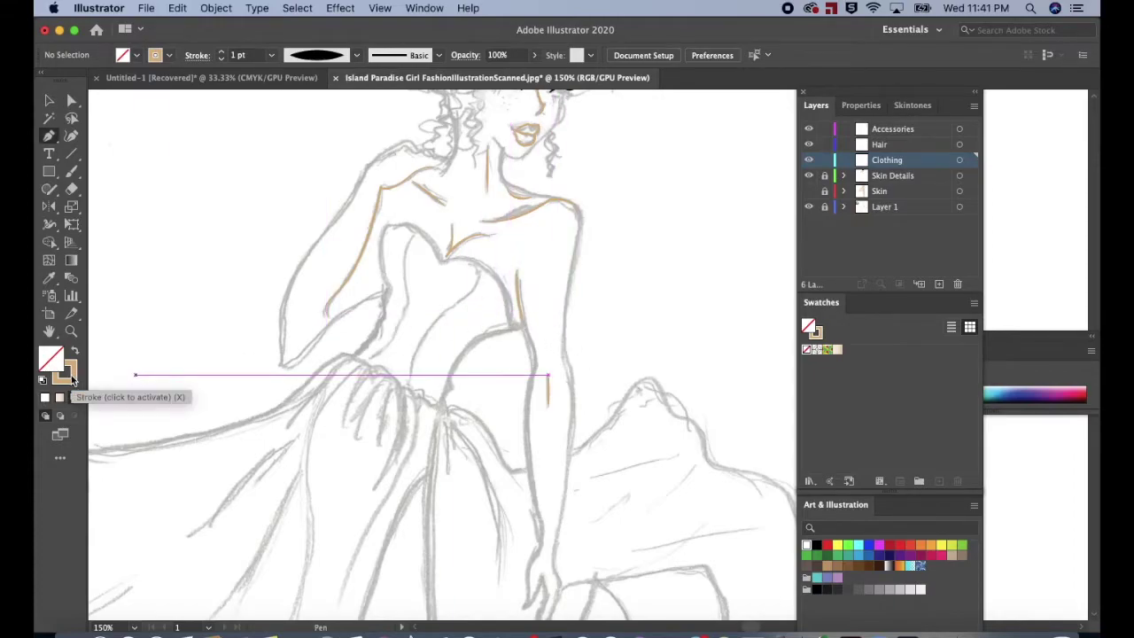
key("super+minus")
key("super+minus")
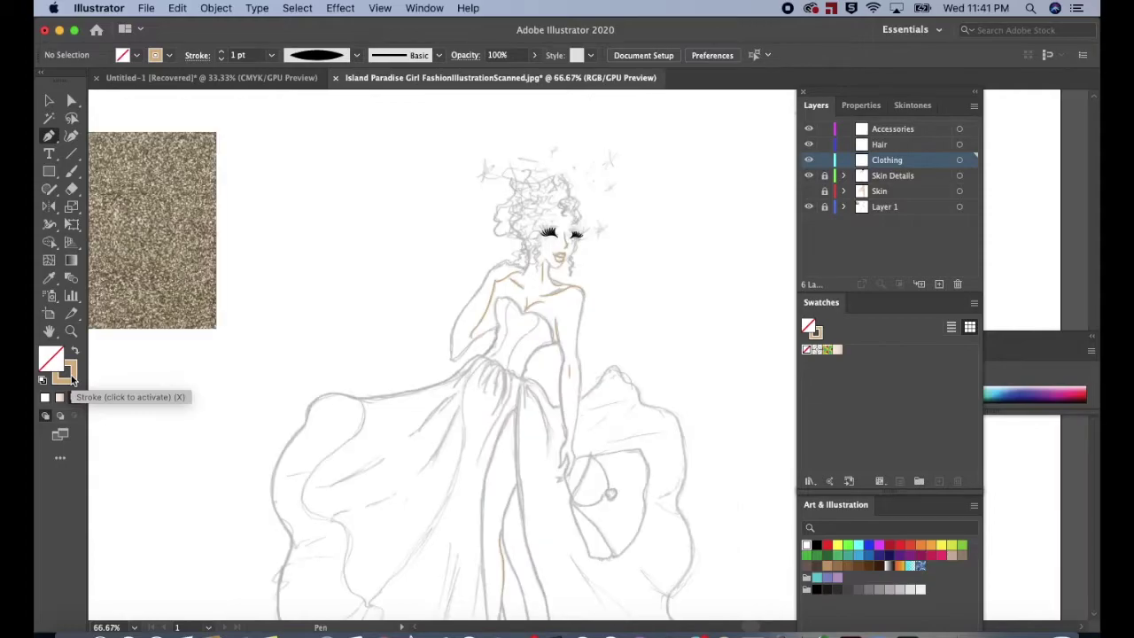
left_click(70, 376)
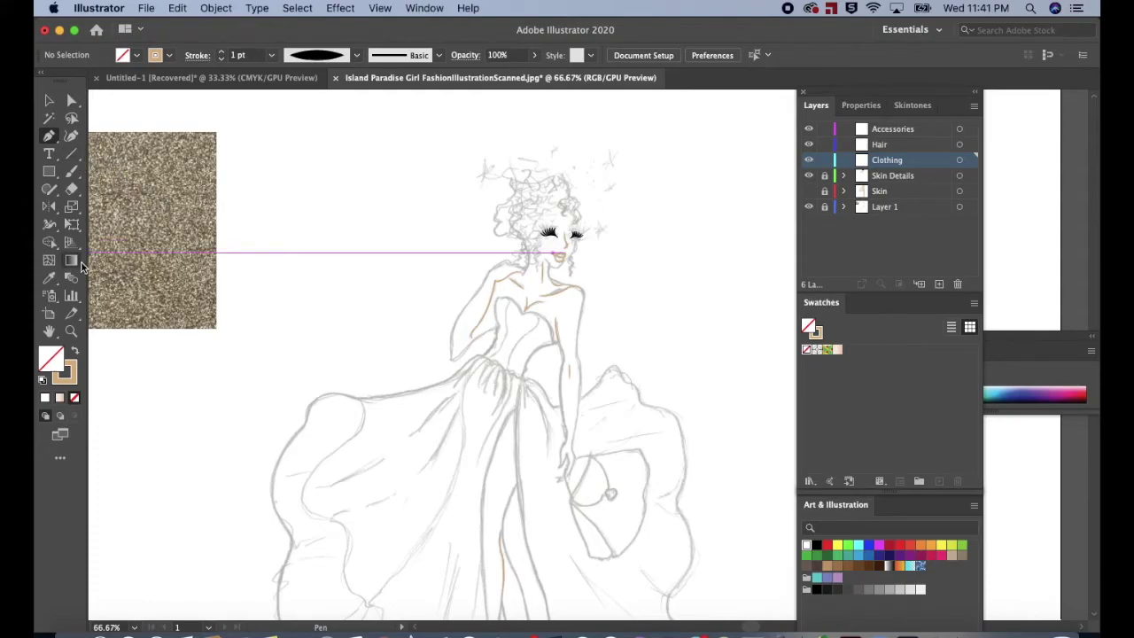
left_click(68, 369)
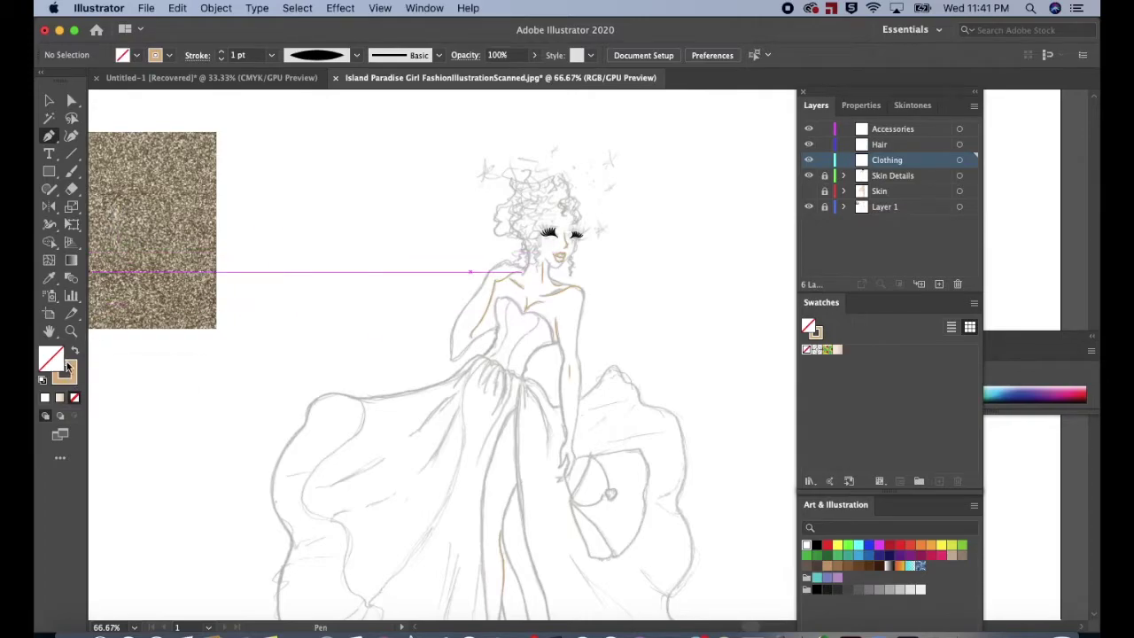
double_click(68, 368)
left_click_drag(450, 246, 421, 288)
mouse_move(426, 296)
left_mouse_down()
mouse_move(434, 305)
mouse_move(448, 287)
mouse_move(425, 311)
mouse_move(436, 304)
mouse_move(438, 313)
left_mouse_up()
left_click(733, 222)
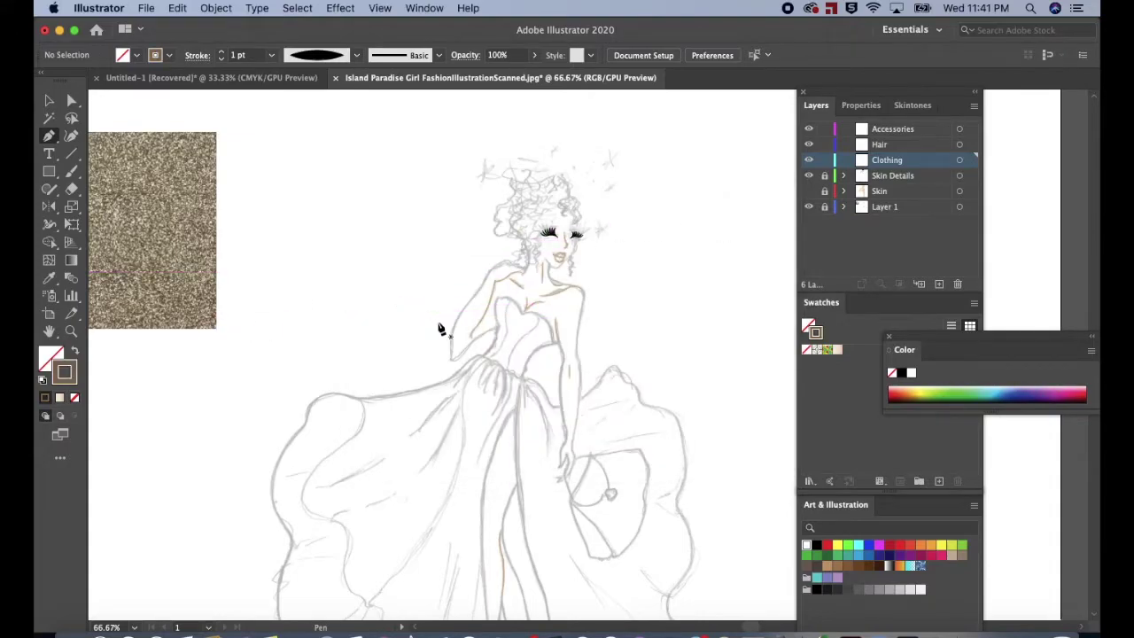
key("super+equal")
key("super+equal")
key("super+equal")
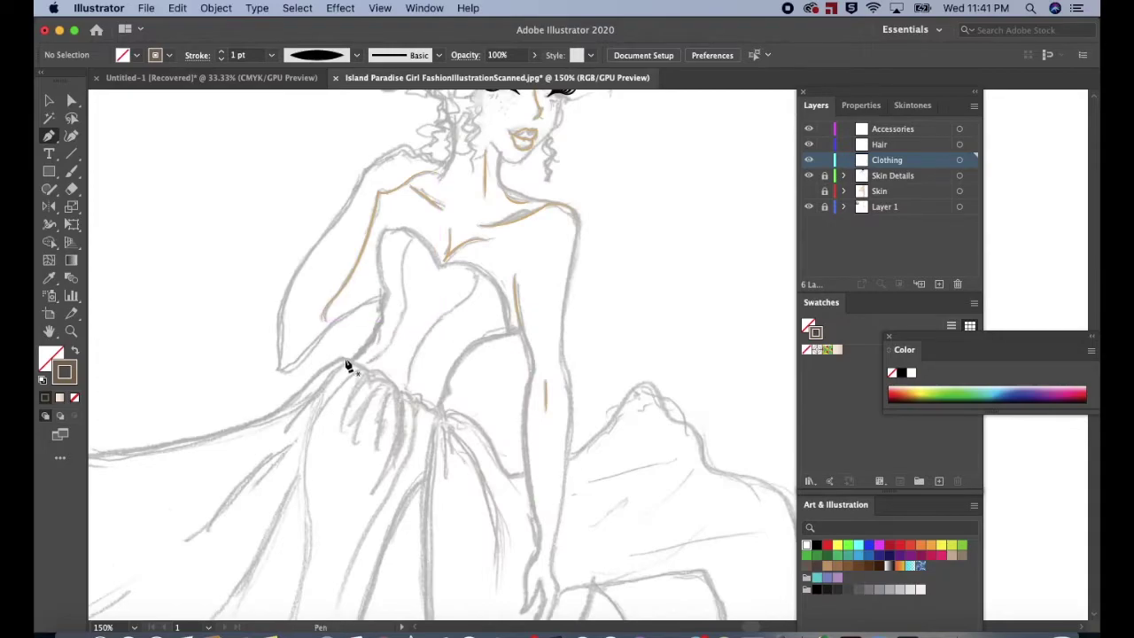
Trace the bodice's left edge on the Clothing layer from the waist up to the top of the left bust with the Pen tool.
left_click_drag(349, 364, 375, 345)
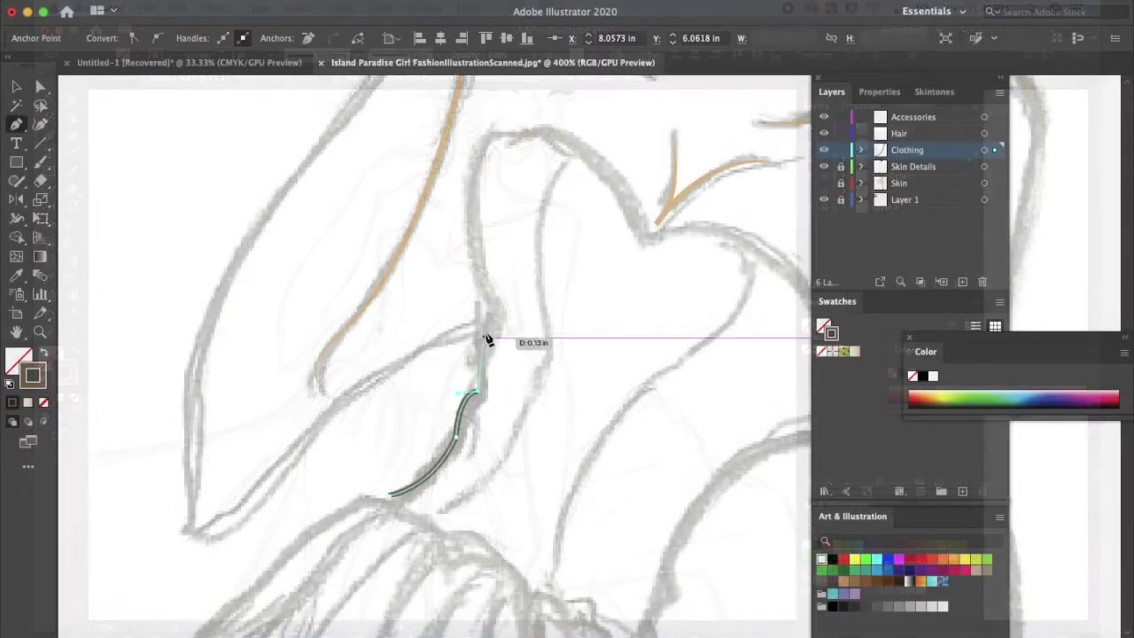
mouse_move(488, 329)
left_mouse_down()
mouse_move(533, 317)
mouse_move(513, 312)
left_mouse_up()
left_click_drag(493, 133, 595, 493)
Continue the bodice outline along the sweetheart neckline, over the right bust and down to the underarm corner.
scroll(542, 350, "down", 5)
scroll(541, 350, "right", 2)
scroll(595, 497, "down", 5)
scroll(594, 496, "right", 3)
key("super+minus")
scroll(594, 496, "down", 5)
scroll(594, 496, "right", 3)
left_click_drag(509, 239, 665, 593)
left_click(653, 381)
Trace the bodice's lower right edge down to the waist point, close the outline with a curve along the waistline and deselect it.
left_click_drag(526, 479, 463, 600)
left_click(525, 478)
left_click_drag(518, 521, 514, 533)
left_click(511, 516)
left_click(521, 567)
left_click_drag(316, 432, 313, 361)
key("v")
left_click(597, 492)
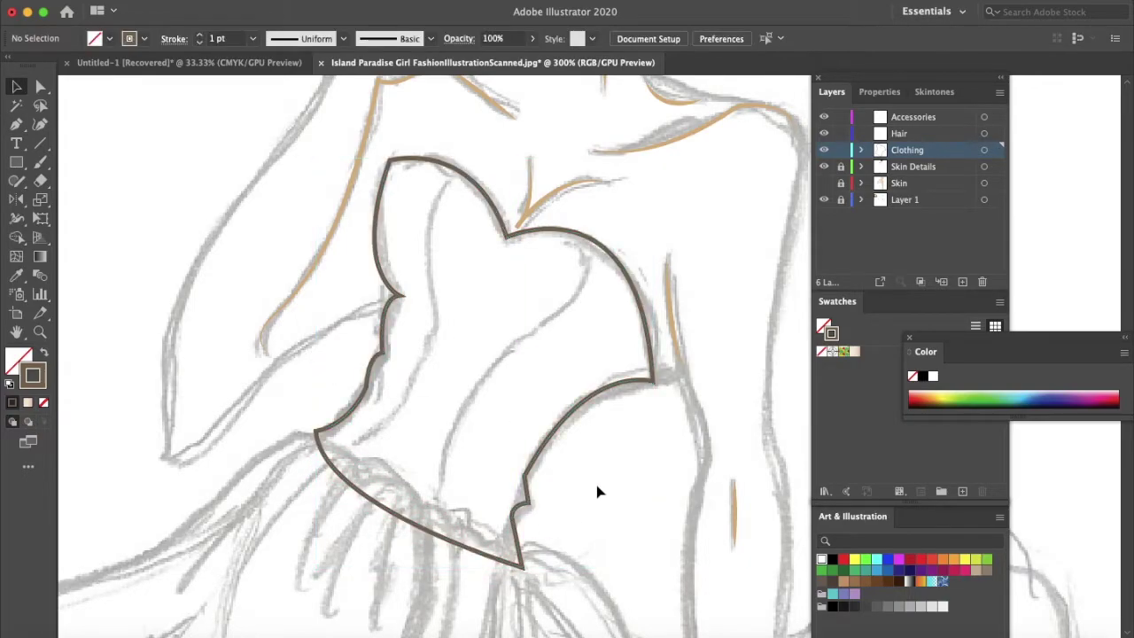
Add a new layer above Clothing named Clothing Details and lock the Clothing layer.
scroll(572, 460, "up", 2)
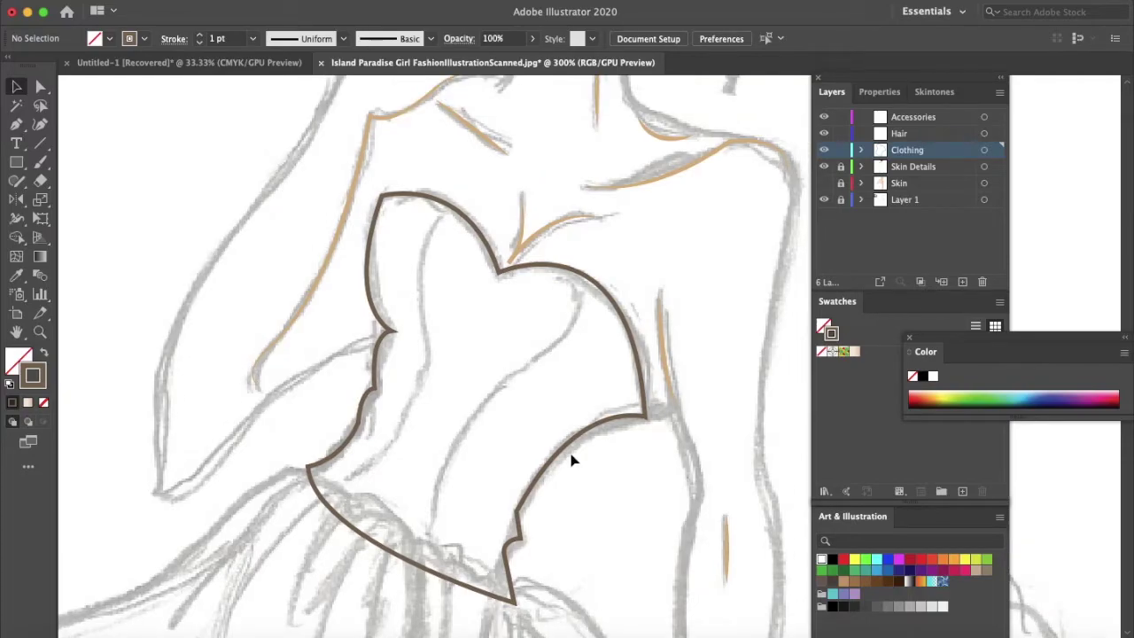
left_click(962, 281)
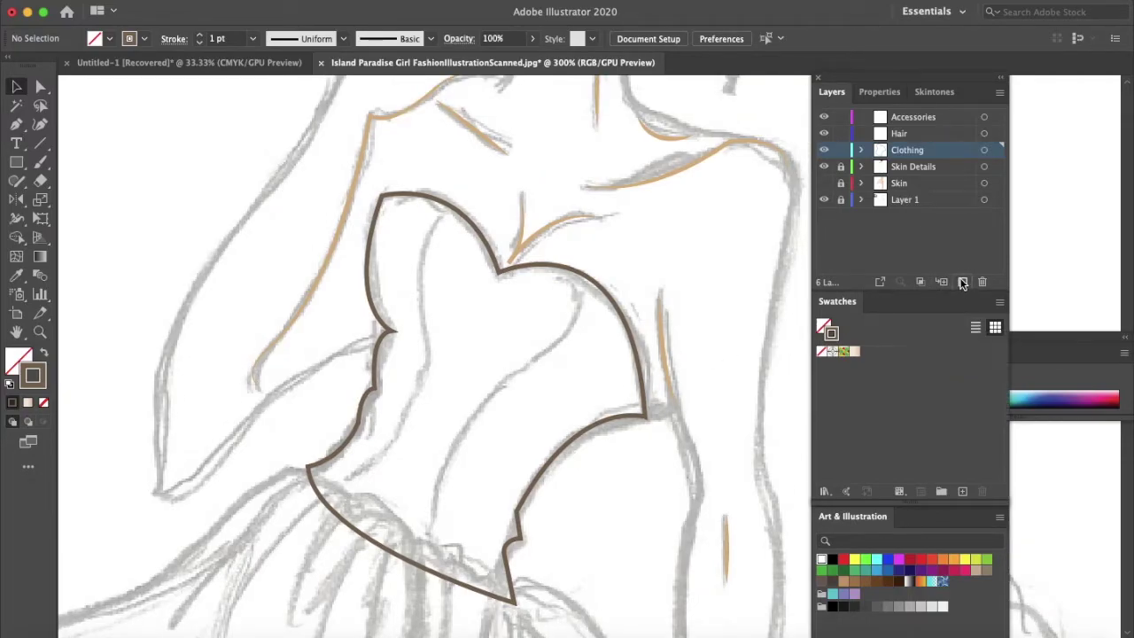
left_click(841, 167)
double_click(898, 153)
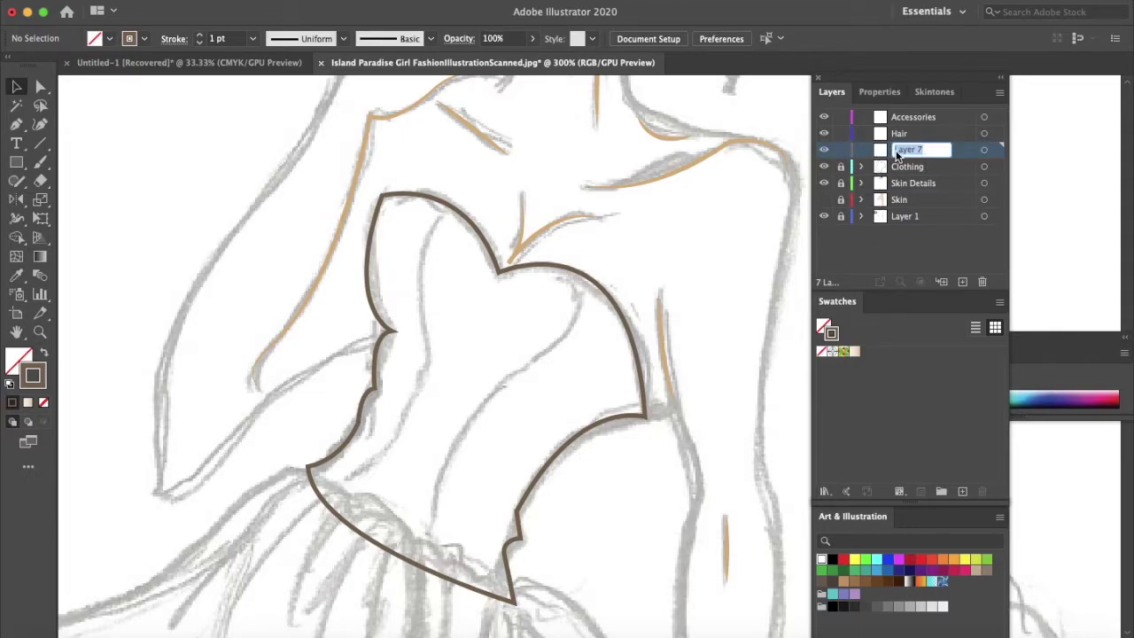
type("C")
type("lothing Details")
key("Return")
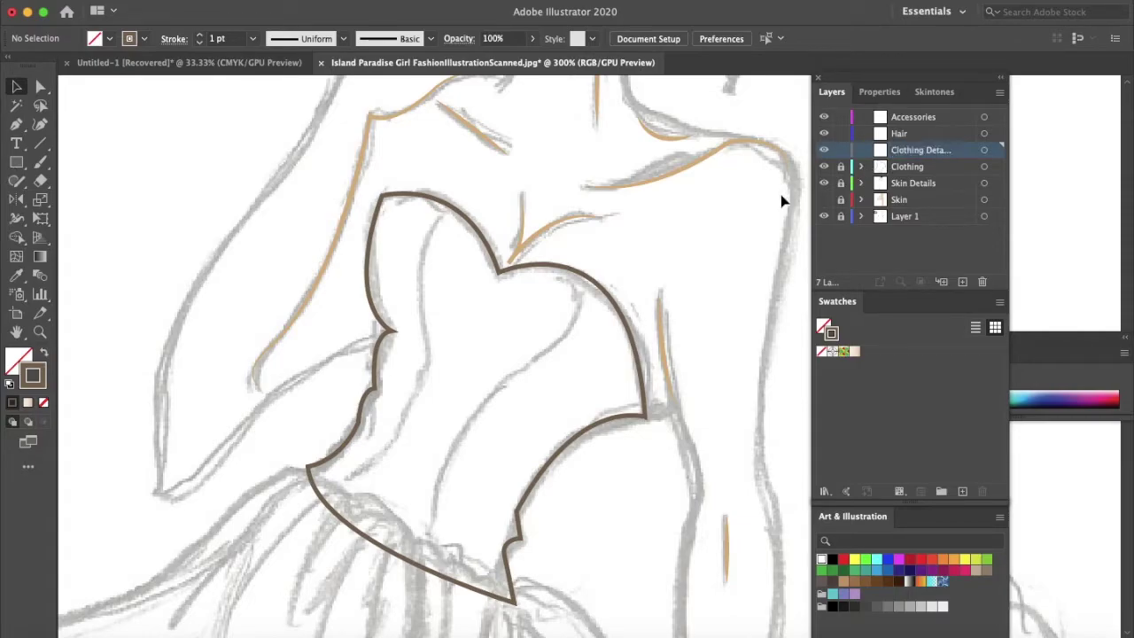
Trace the bodice's left seam line from the left bust down to the waist on the Clothing Details layer.
key("p")
left_click(442, 216)
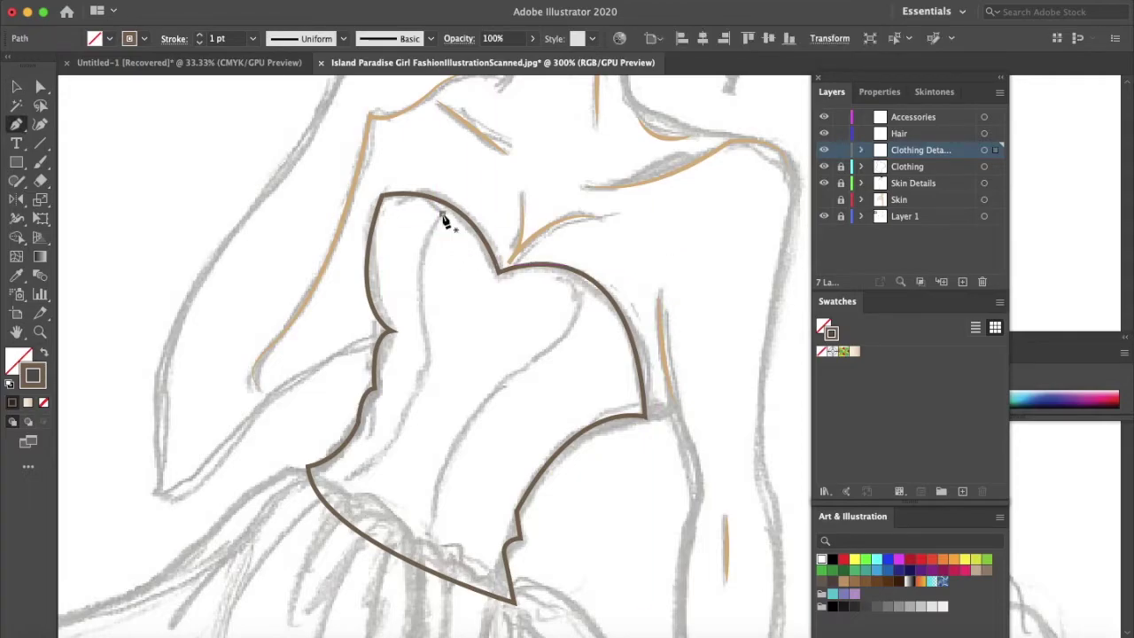
left_click_drag(425, 340, 379, 445)
left_click(426, 340)
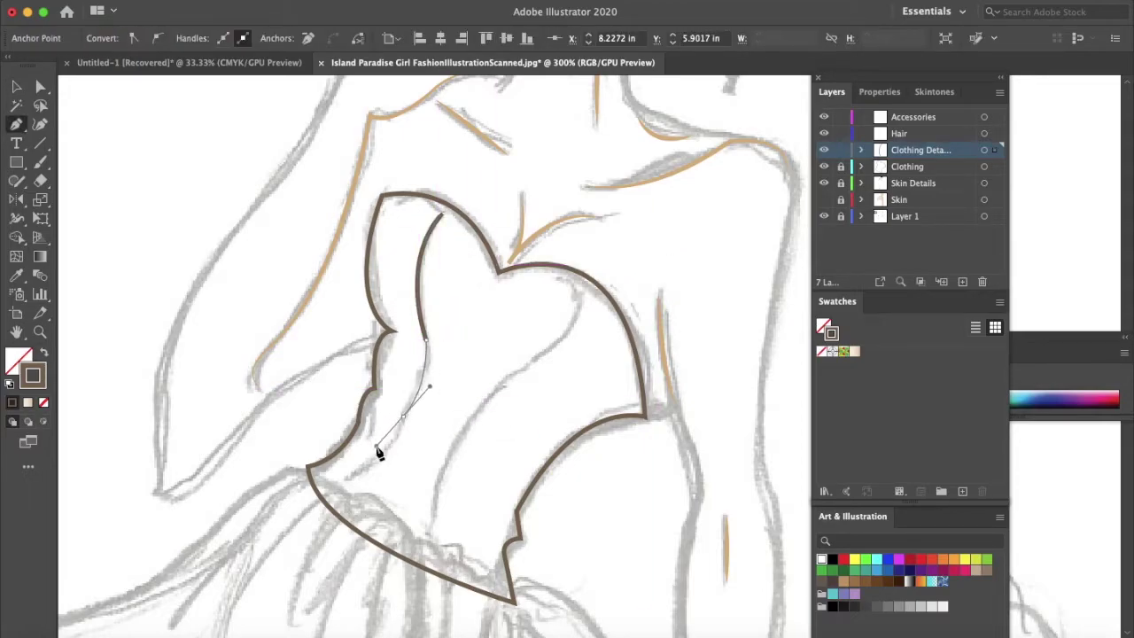
left_click(404, 415)
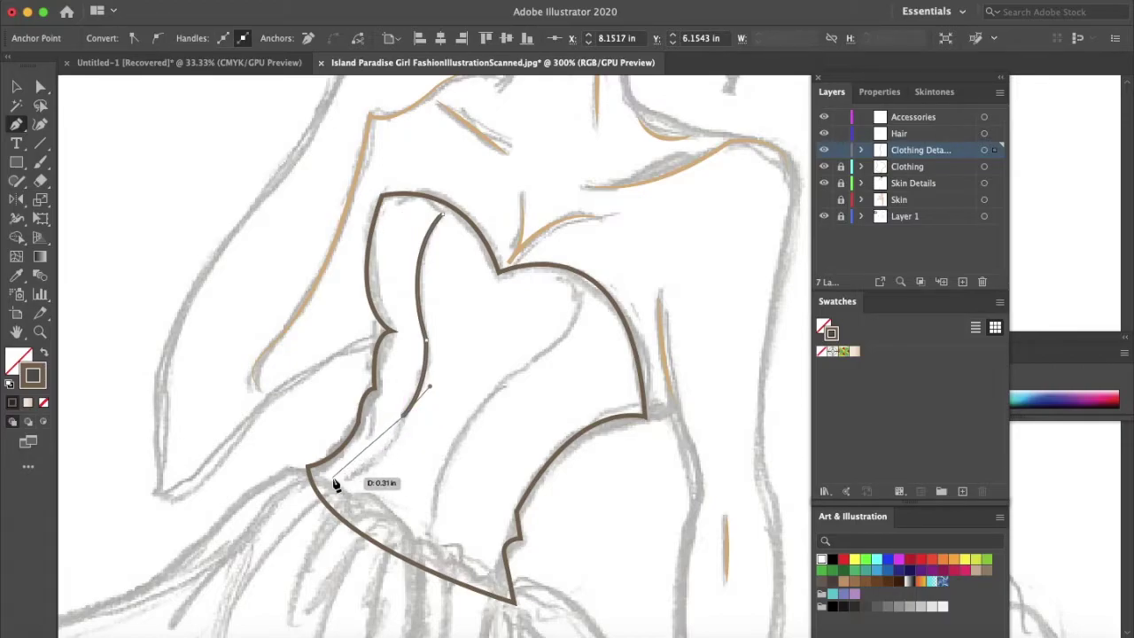
left_click_drag(345, 485, 300, 518)
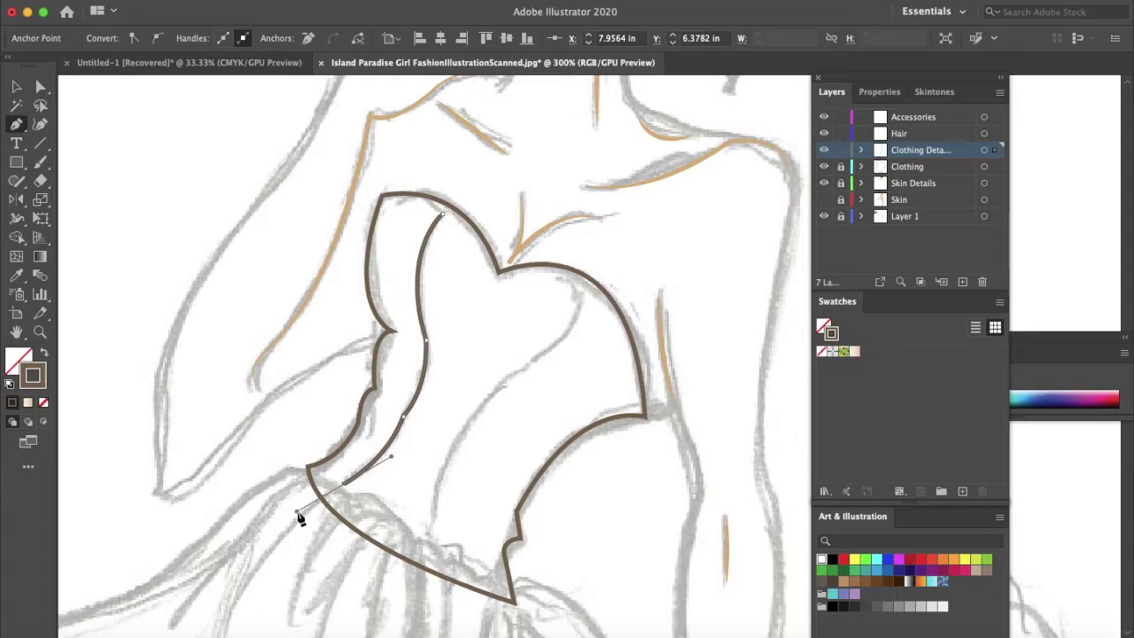
left_click_drag(299, 518, 299, 519)
Trace the bodice's right seam line from the right bust diagonally down toward the waist.
left_click(572, 282)
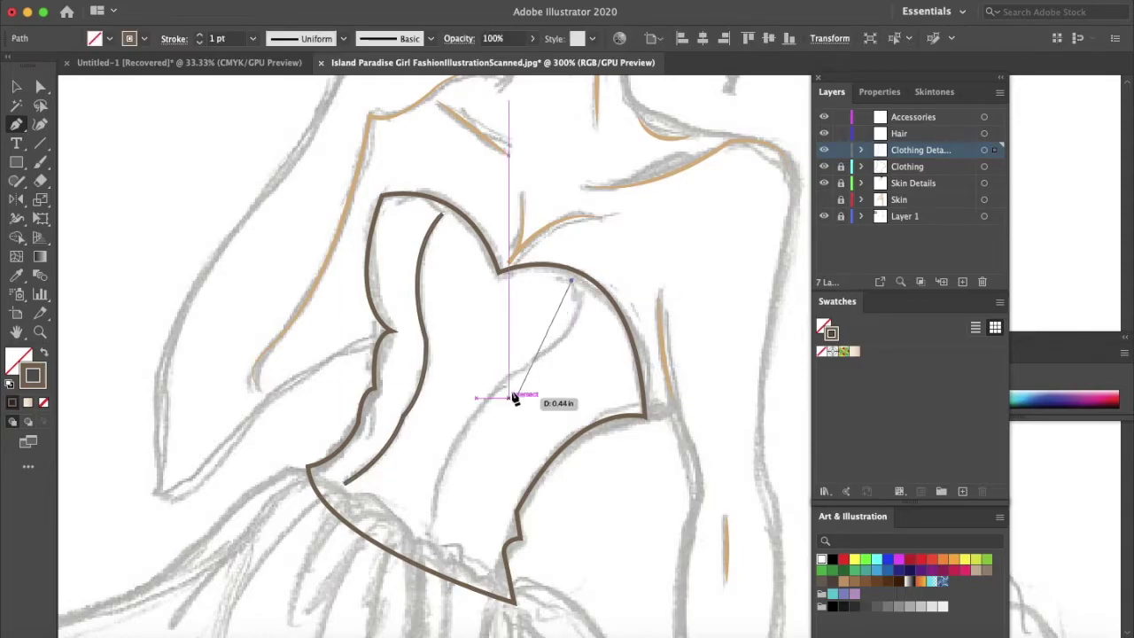
left_click_drag(514, 376, 433, 416)
left_click(516, 377)
left_click_drag(435, 522, 431, 598)
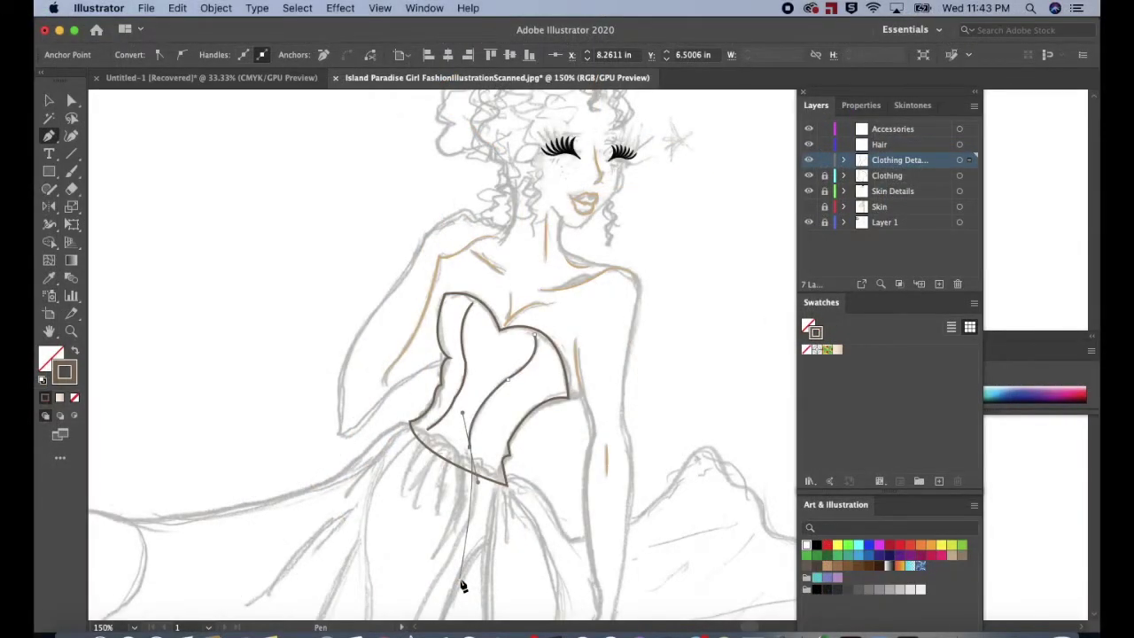
left_click_drag(462, 585, 461, 586)
key("v")
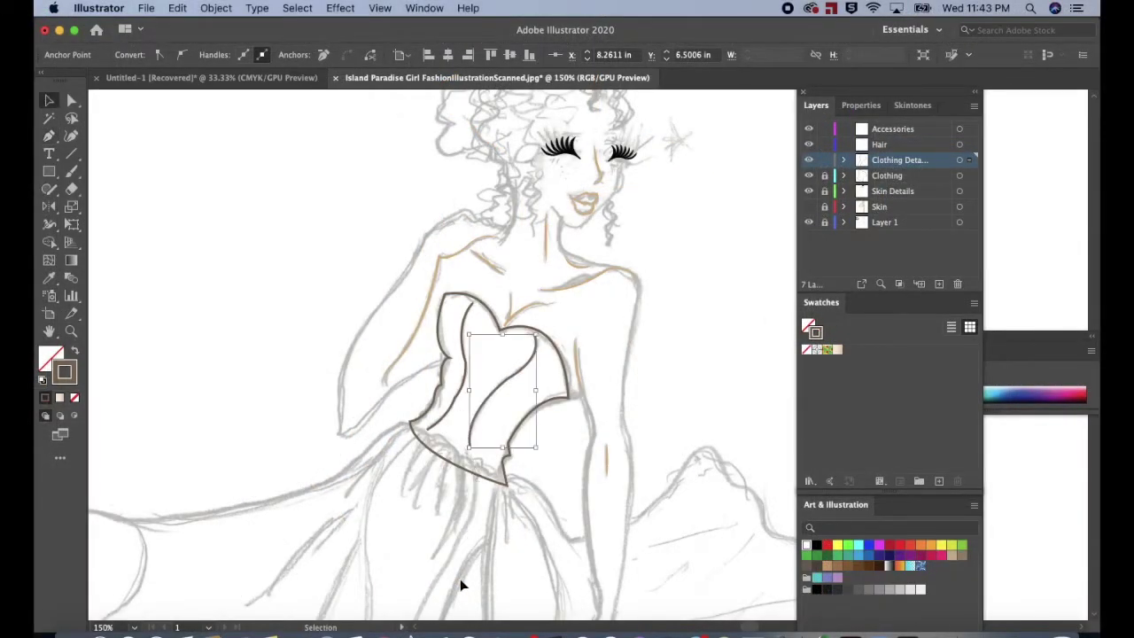
Apply Width Profile 1 to both bodice seam lines and deselect them.
left_click(486, 364)
left_click(472, 366)
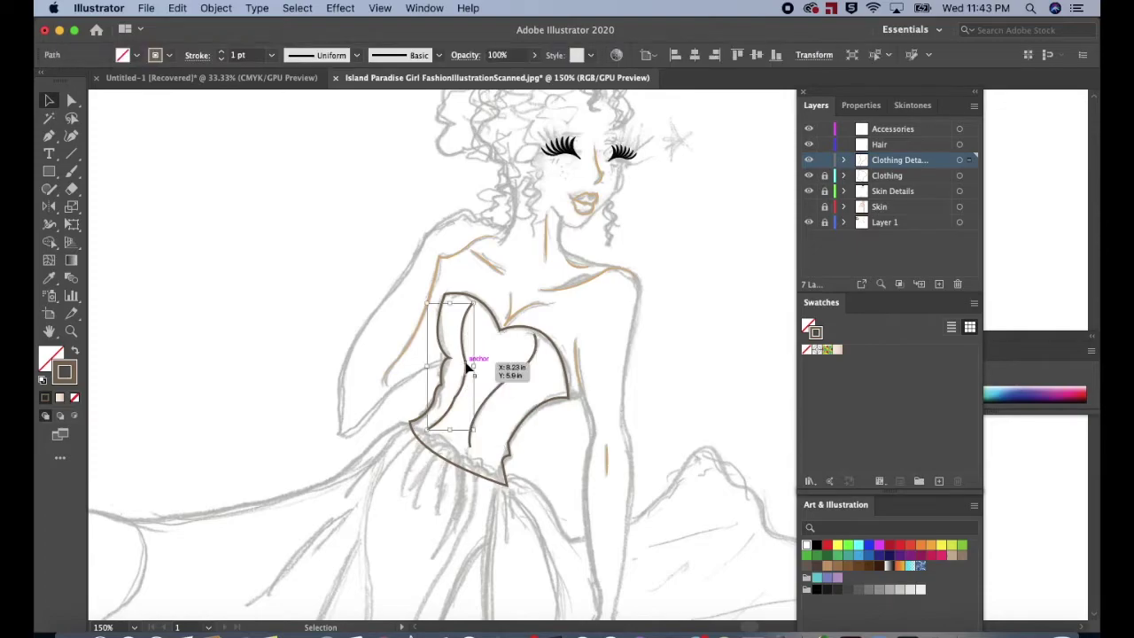
left_click(509, 381, "shift")
left_click(358, 55)
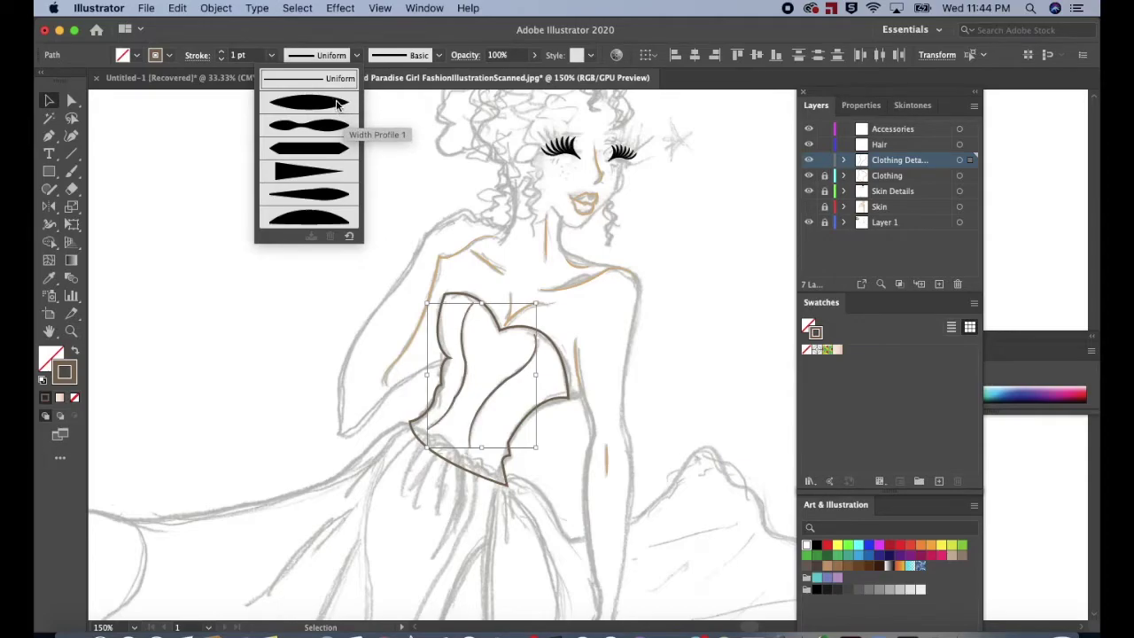
left_click(336, 102)
left_click(332, 211)
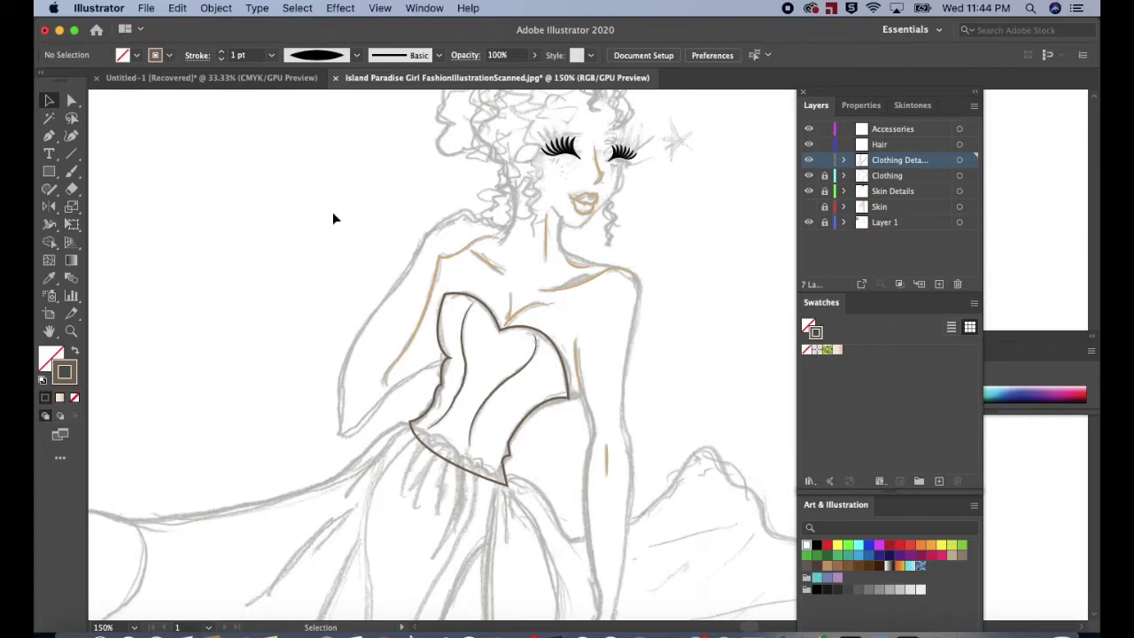
Extend the lower ends of both seam lines to meet the bodice's waist edge.
scroll(352, 304, "down", 3)
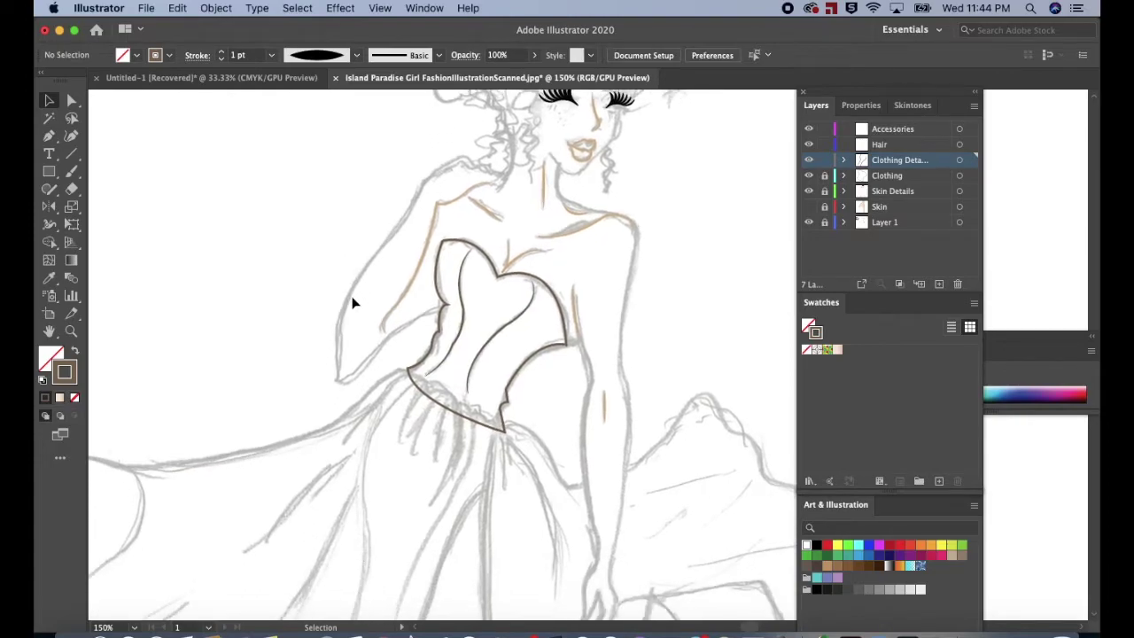
key("a")
left_click(446, 364)
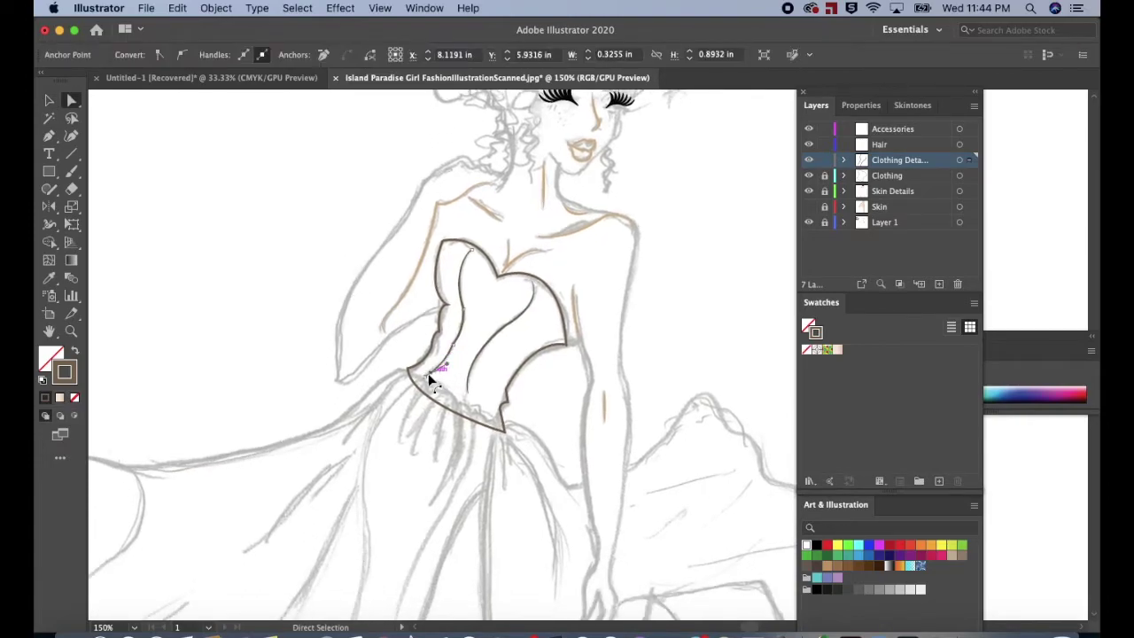
left_click_drag(424, 375, 462, 416)
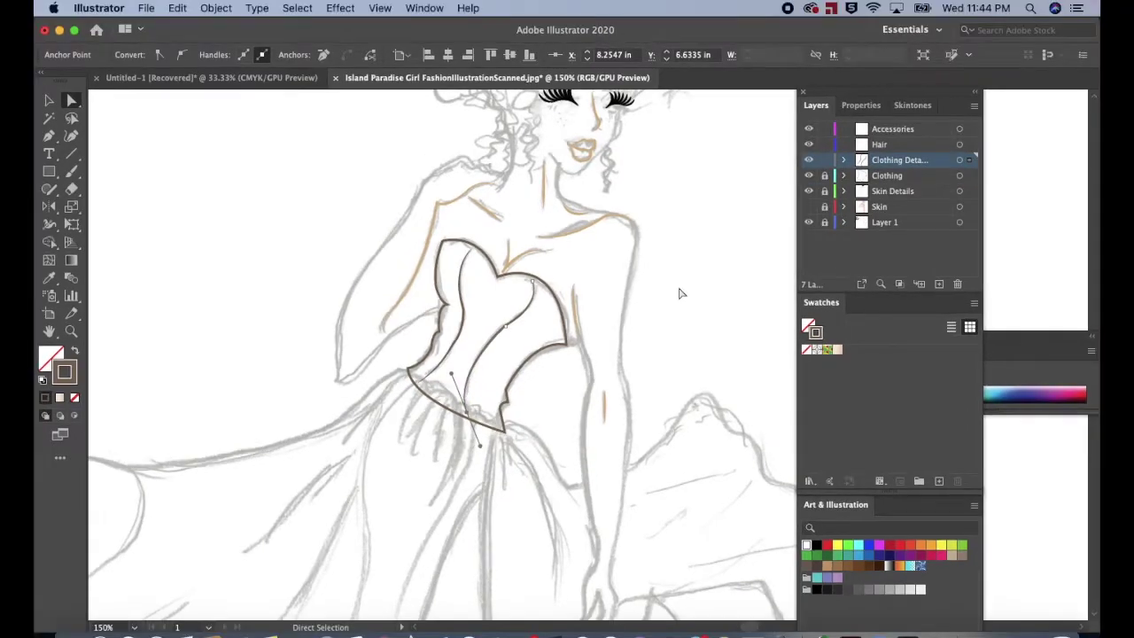
left_click(689, 291)
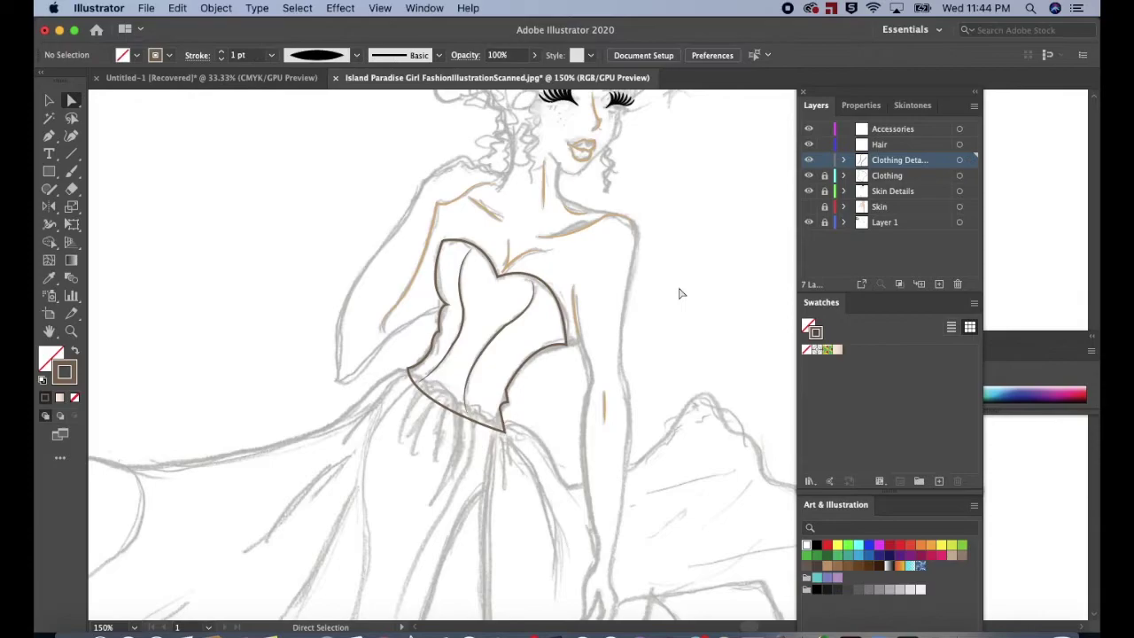
Lock the Clothing Details layer, then unlock Clothing and make it the active layer.
scroll(687, 292, "down", 2)
key("super+minus")
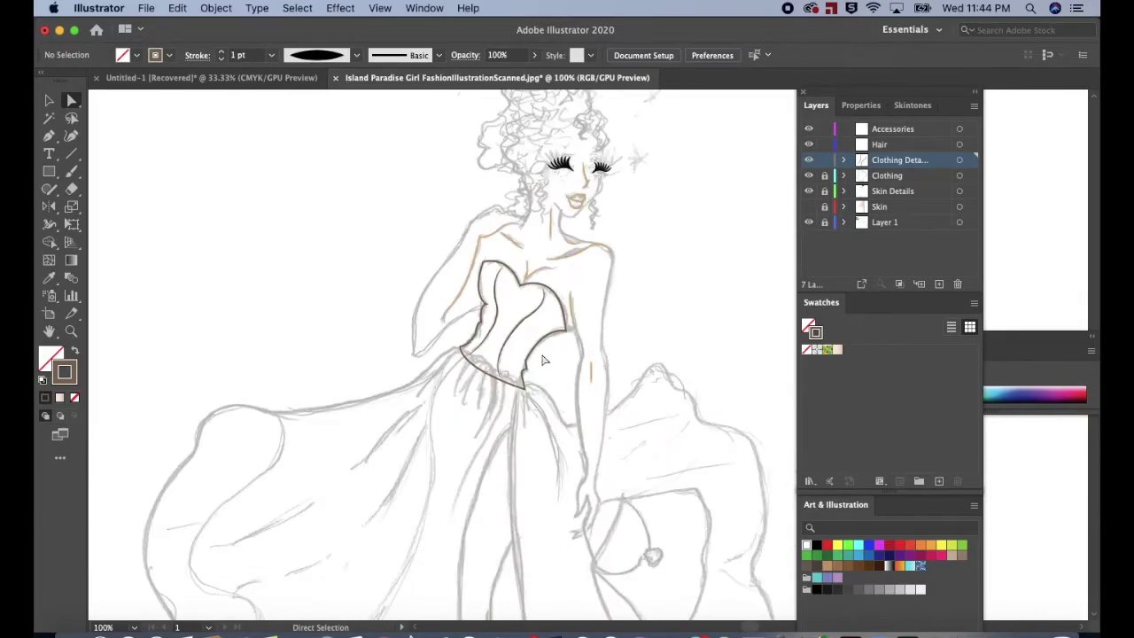
left_click(823, 160)
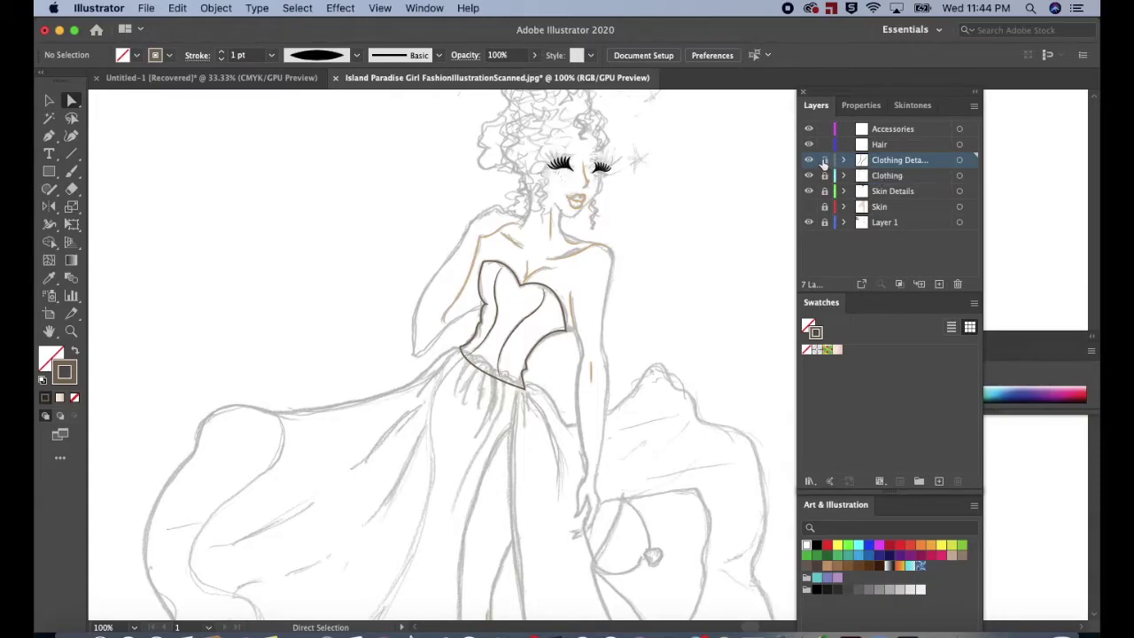
left_click(877, 180)
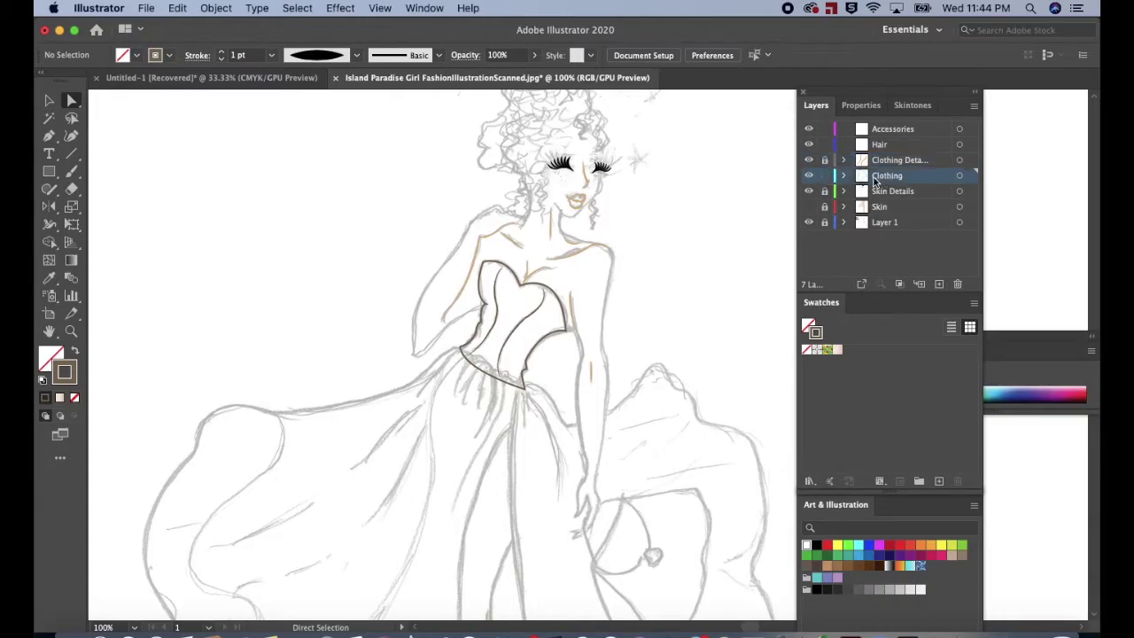
Hide and show Layer 1 to check whether the glitter texture sits on it.
left_click(572, 324)
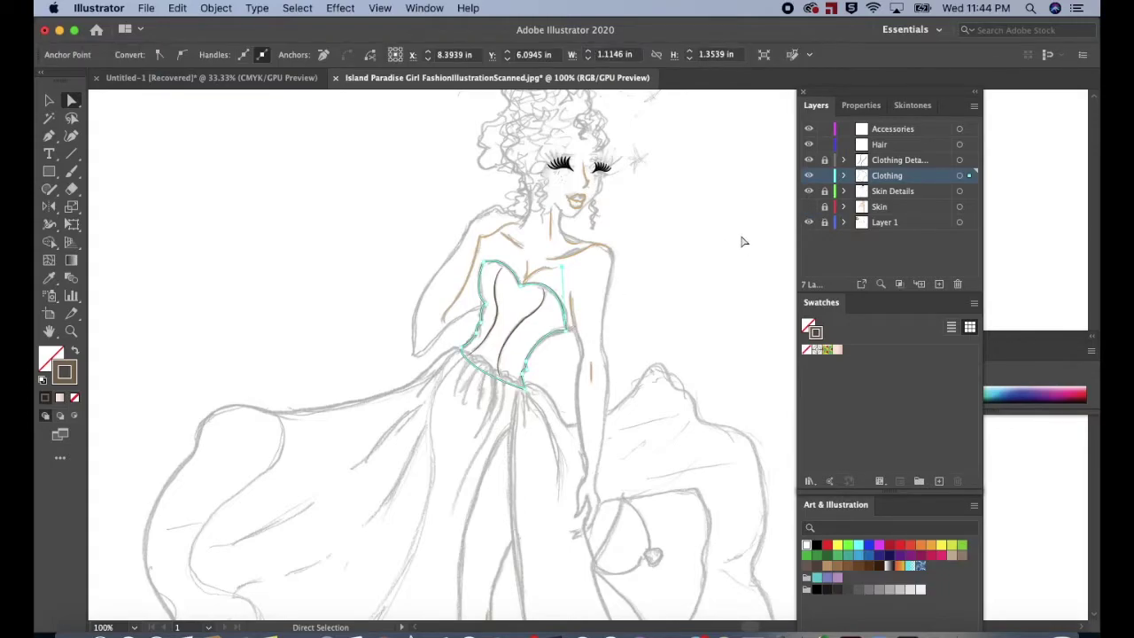
key("super+minus")
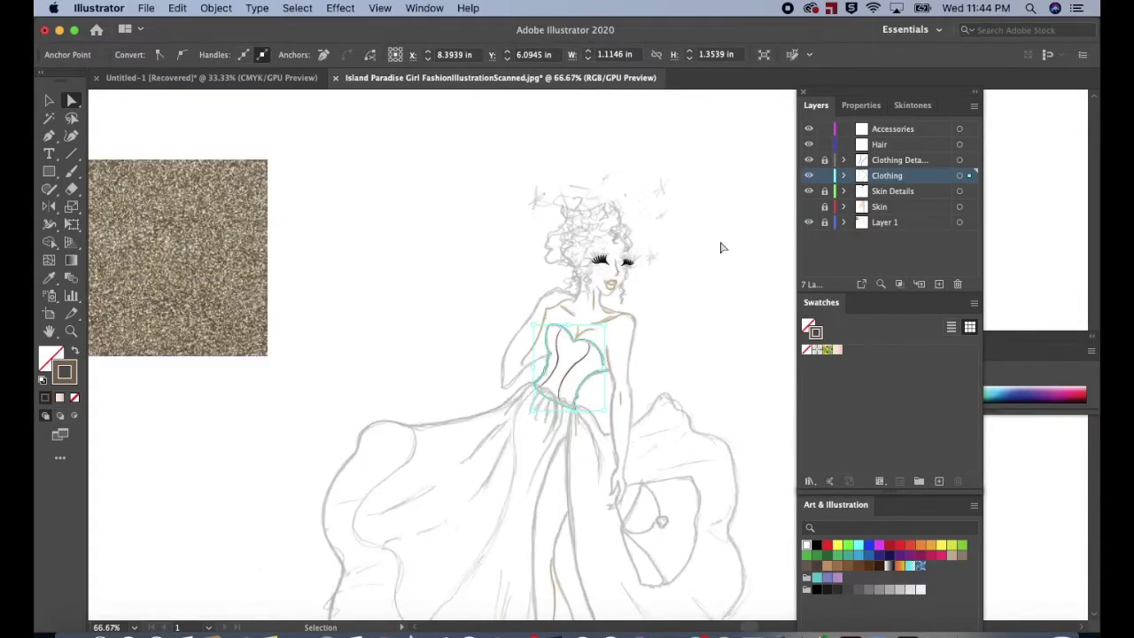
key("v")
left_click(250, 263)
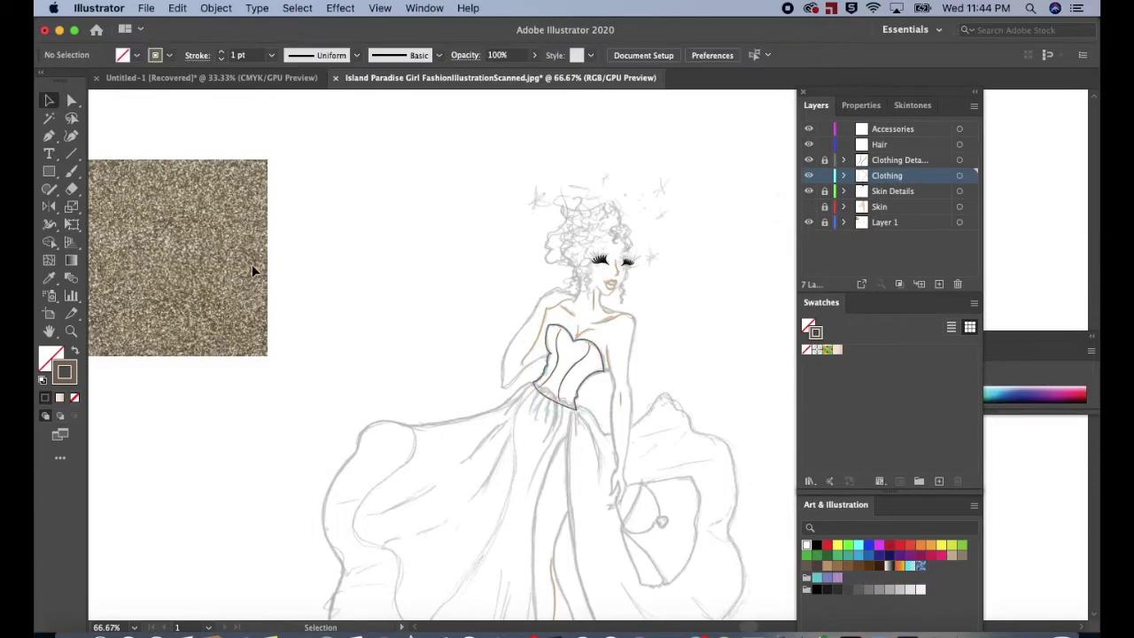
left_click(808, 225)
left_click(808, 224)
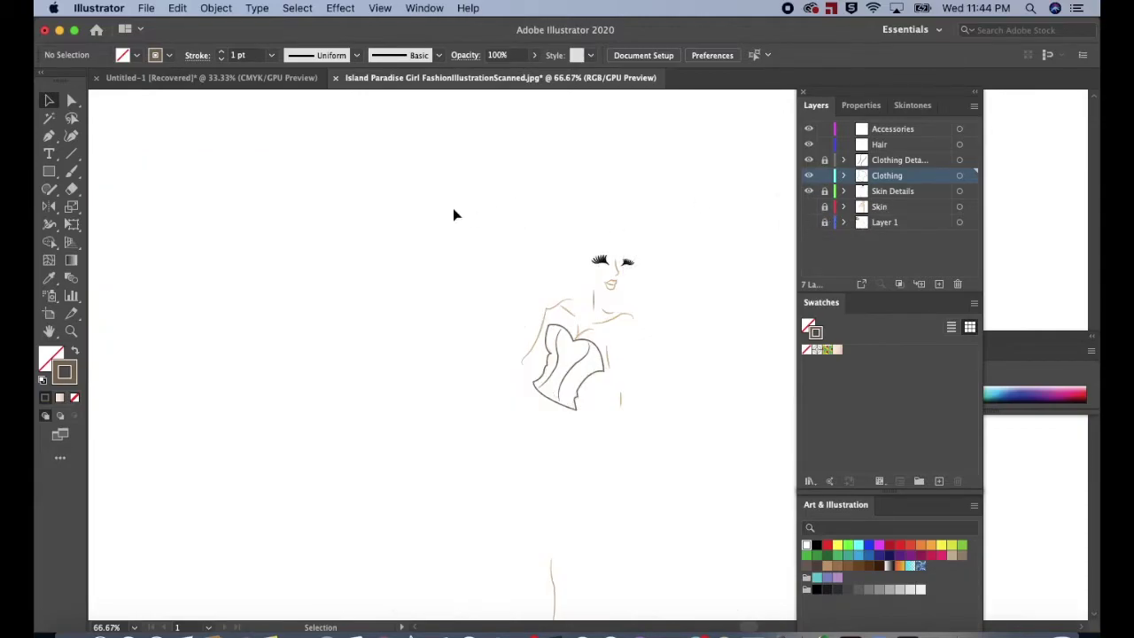
left_click(808, 226)
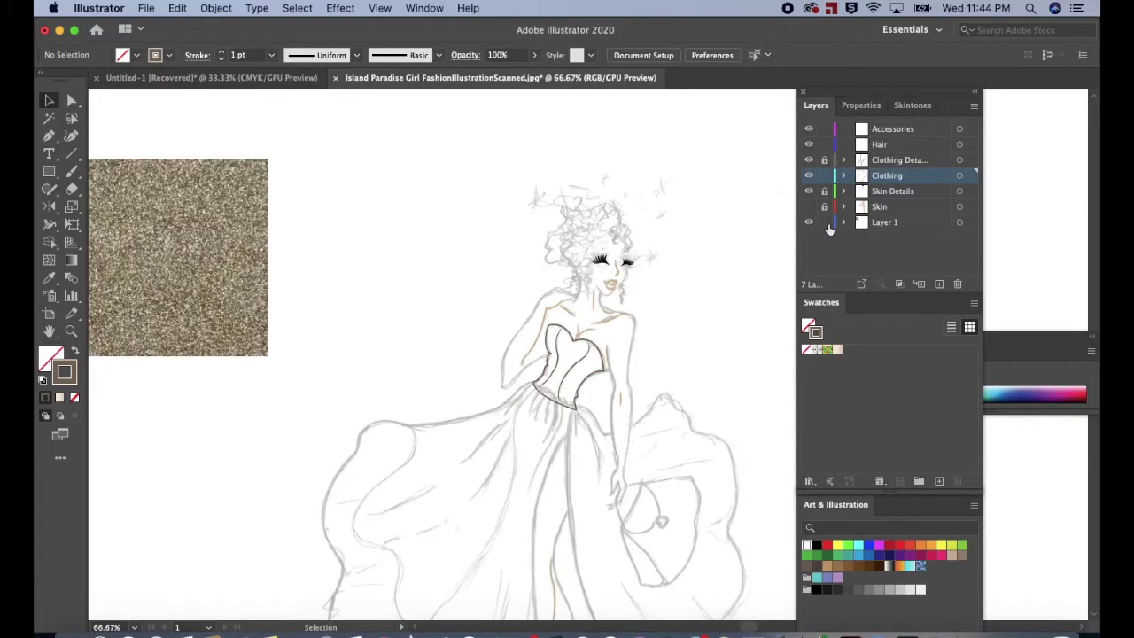
Unlock Layer 1, cut the Leather Sparkle.jpg texture from it and paste it onto the Clothing layer.
left_click(860, 223)
left_click(218, 236)
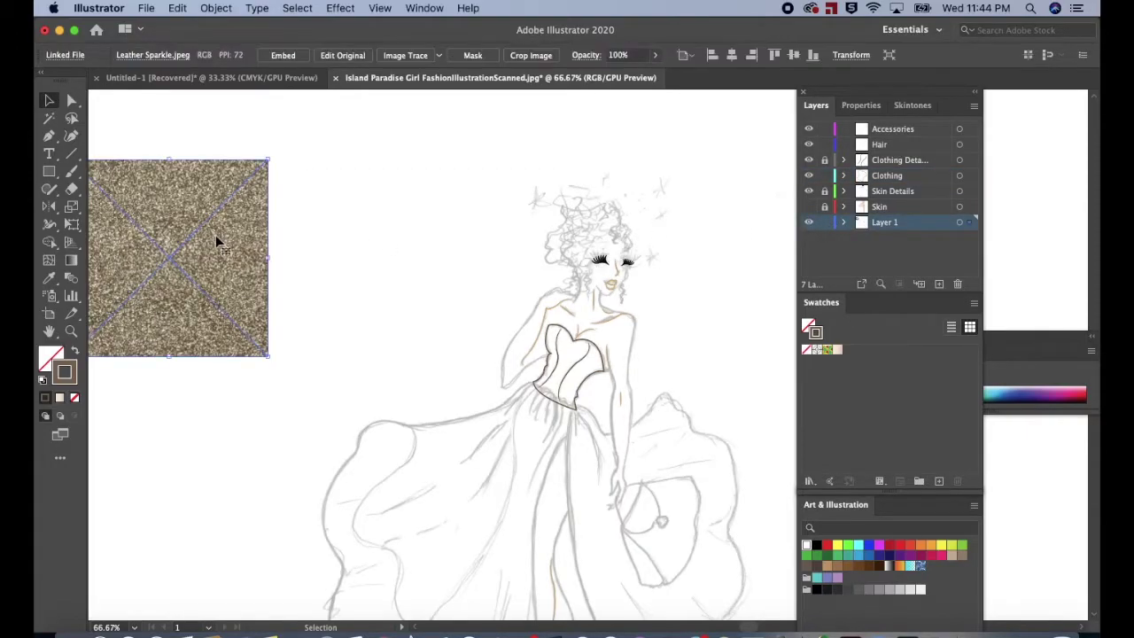
key("a")
key("Delete")
key("v")
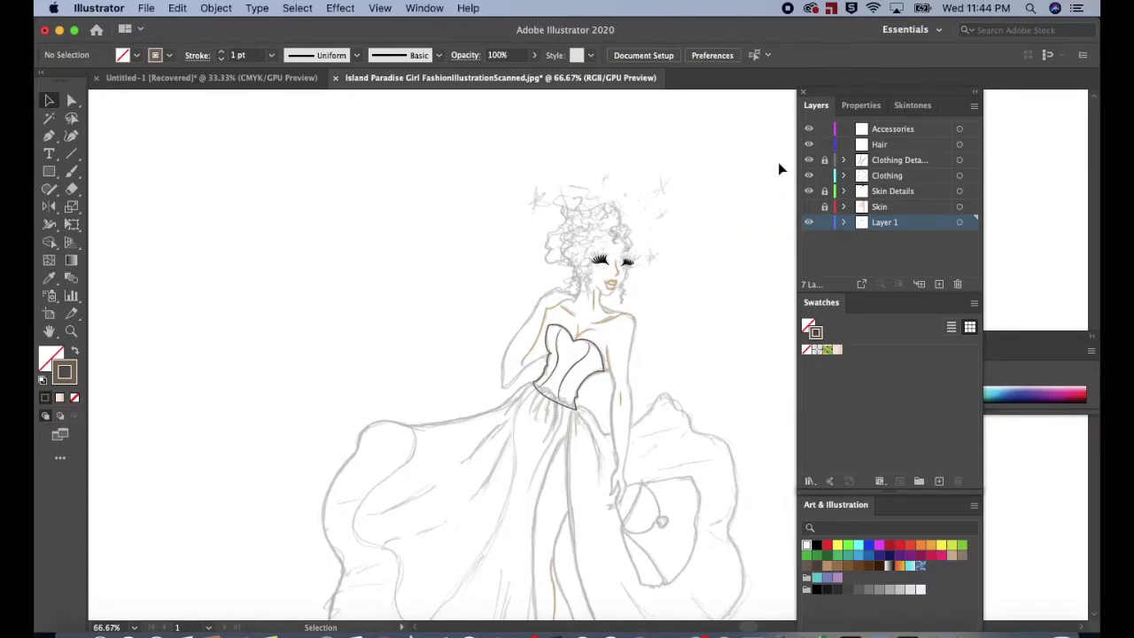
left_click(883, 177)
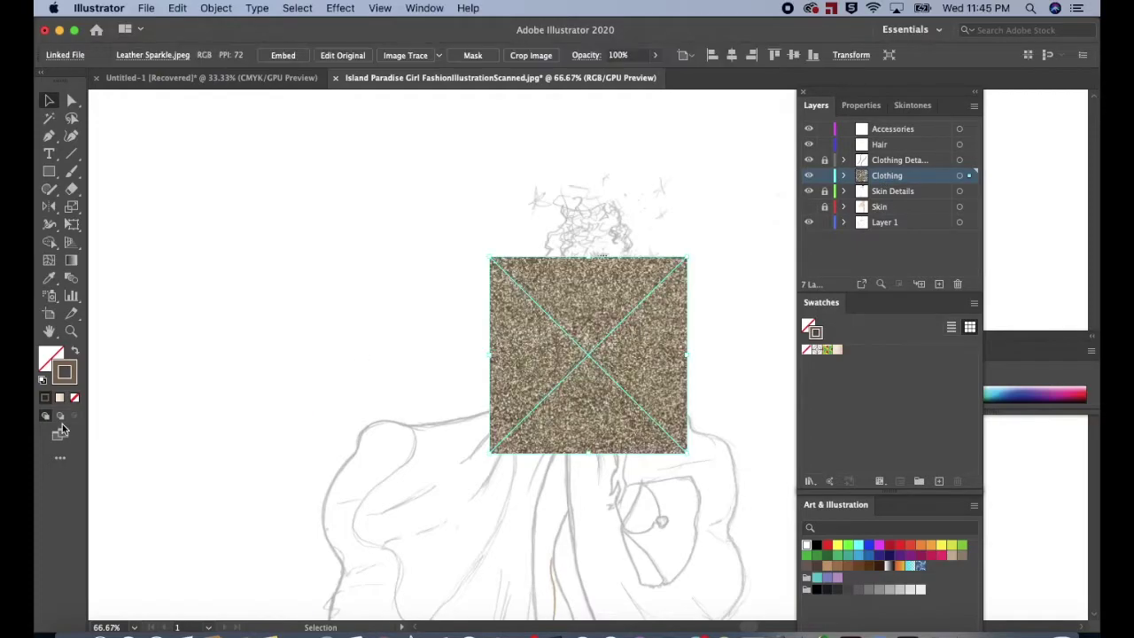
Scale the glitter texture down beside the figure and place a smaller copy of it over the bodice.
left_click_drag(575, 322, 229, 213)
left_click_drag(335, 154, 254, 232)
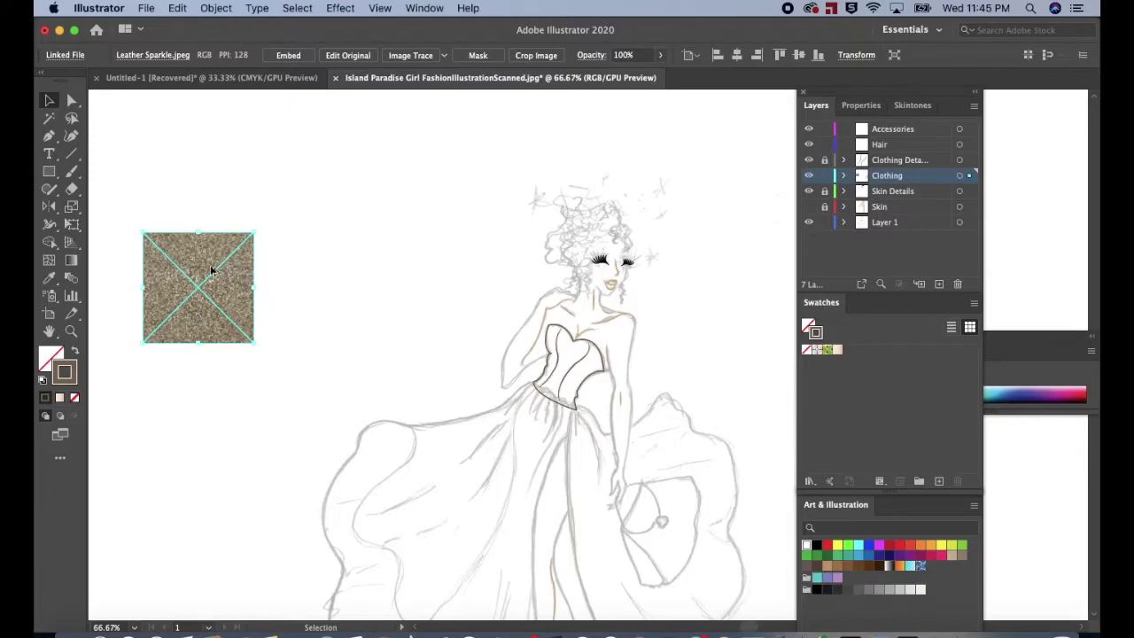
left_click_drag(201, 276, 556, 373)
left_click_drag(627, 325, 609, 344)
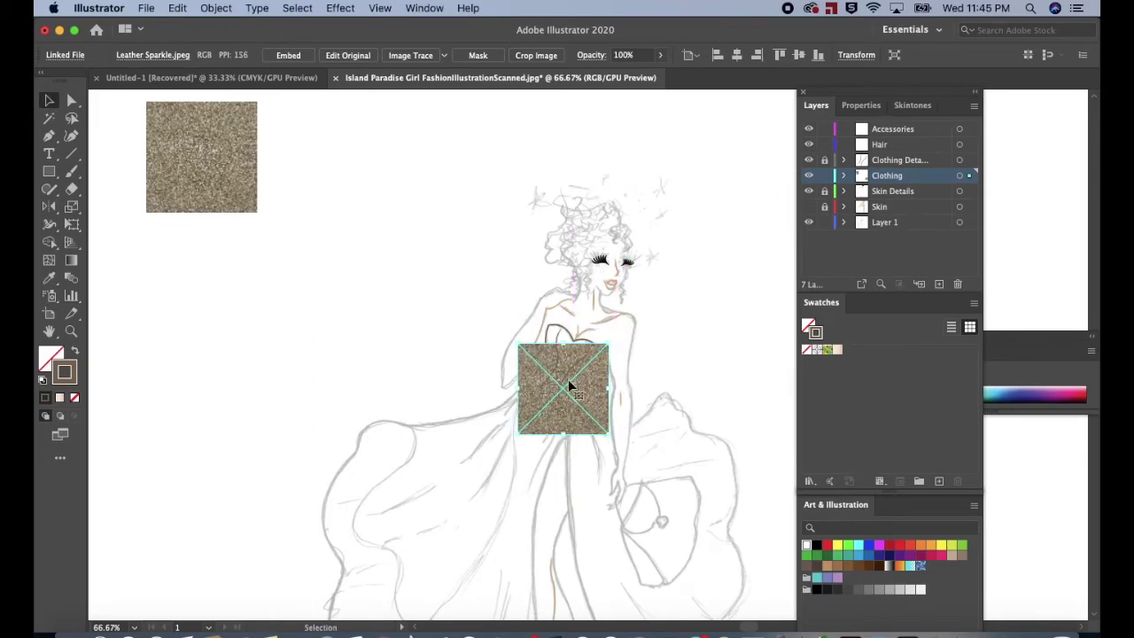
Move the smaller texture copy off the bodice and cut it to the clipboard.
left_click_drag(568, 383, 427, 307)
key("a")
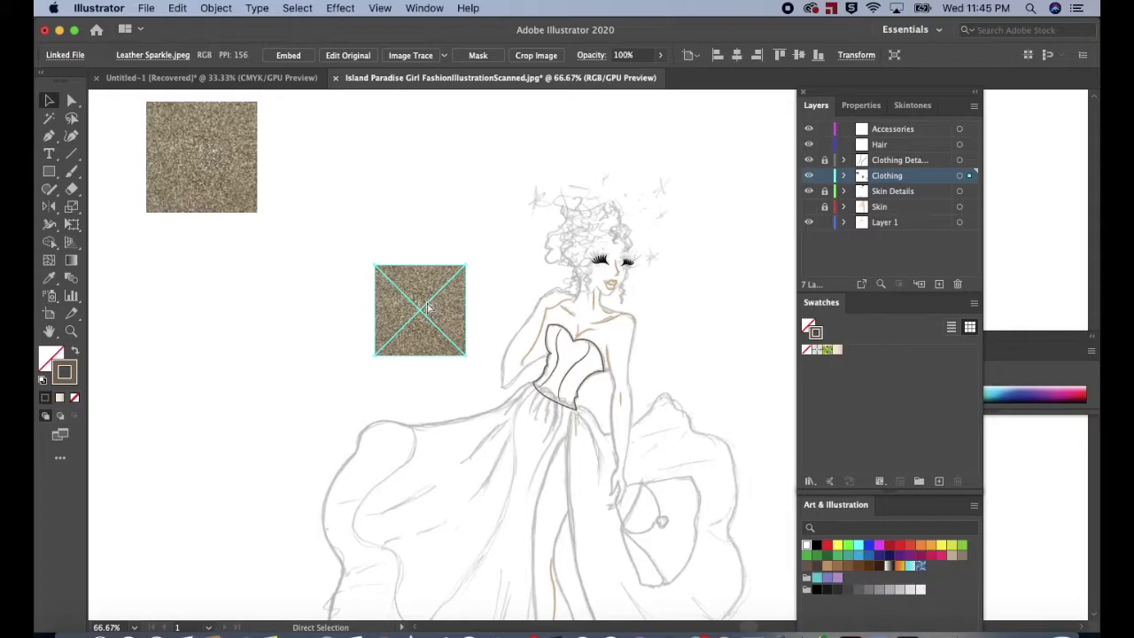
key("super+x")
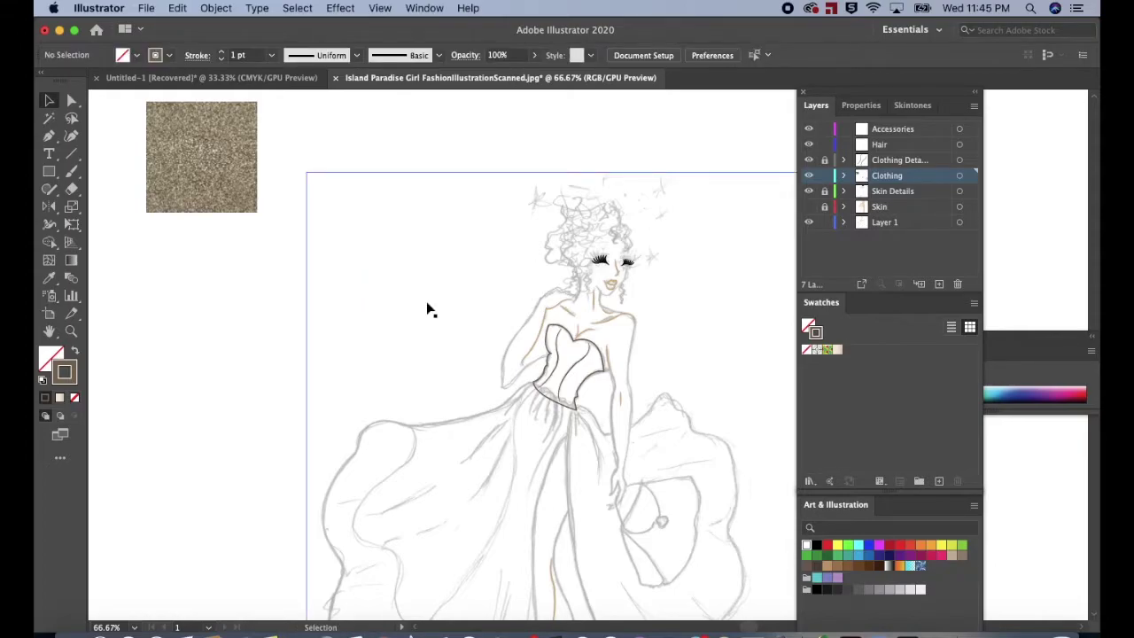
Select the bodice outline, switch to Draw Inside mode and paste the glitter texture inside it.
left_click(604, 370)
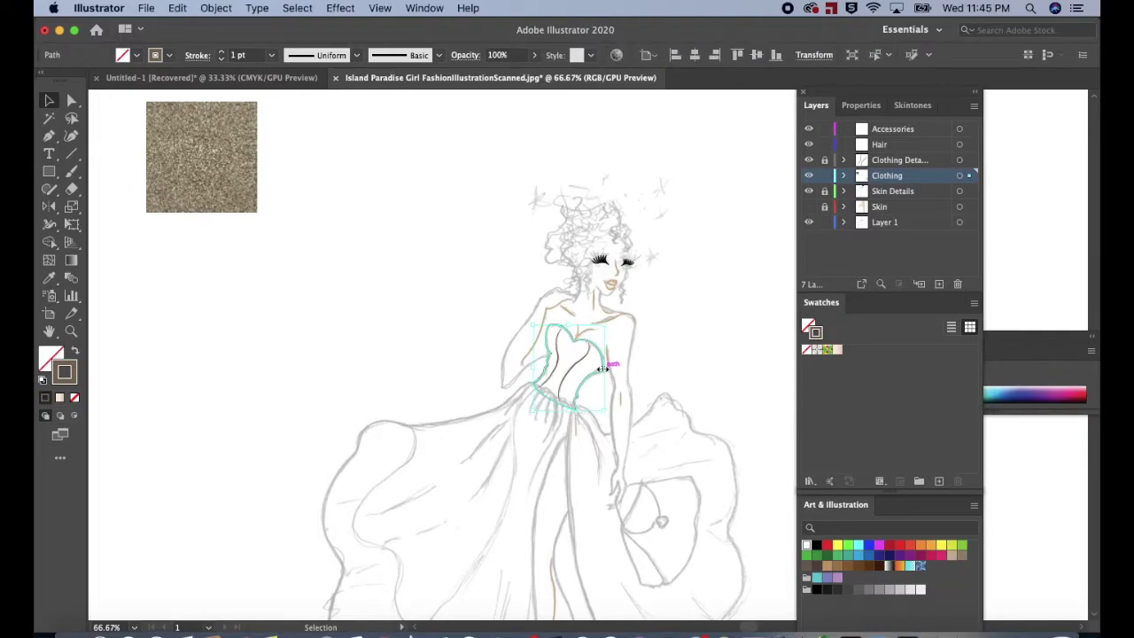
left_click(74, 420)
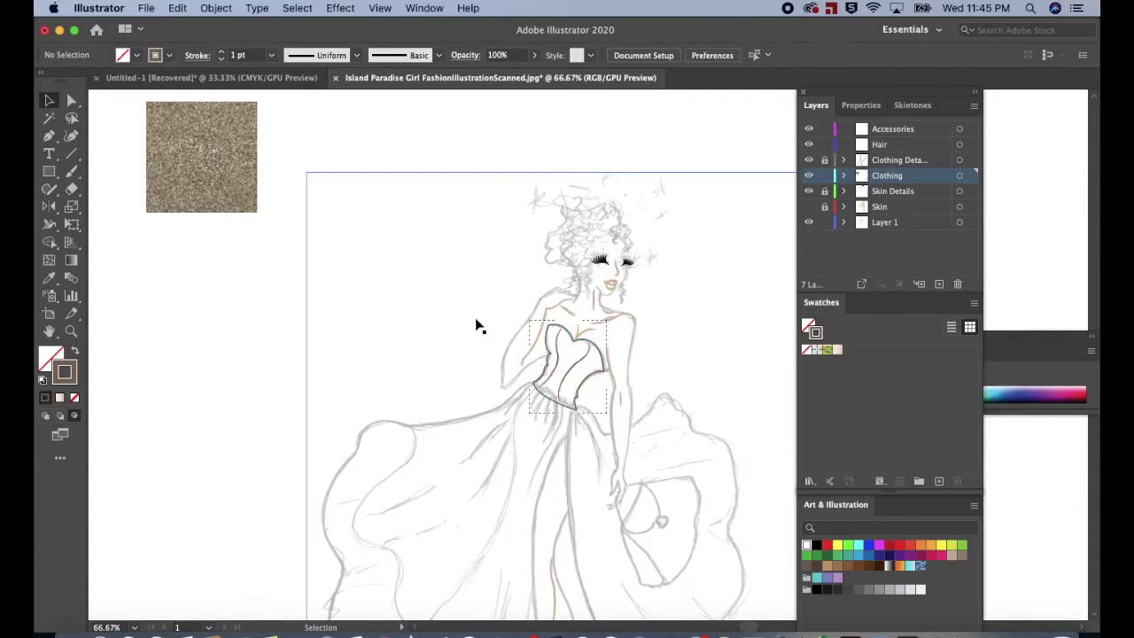
key("super+v")
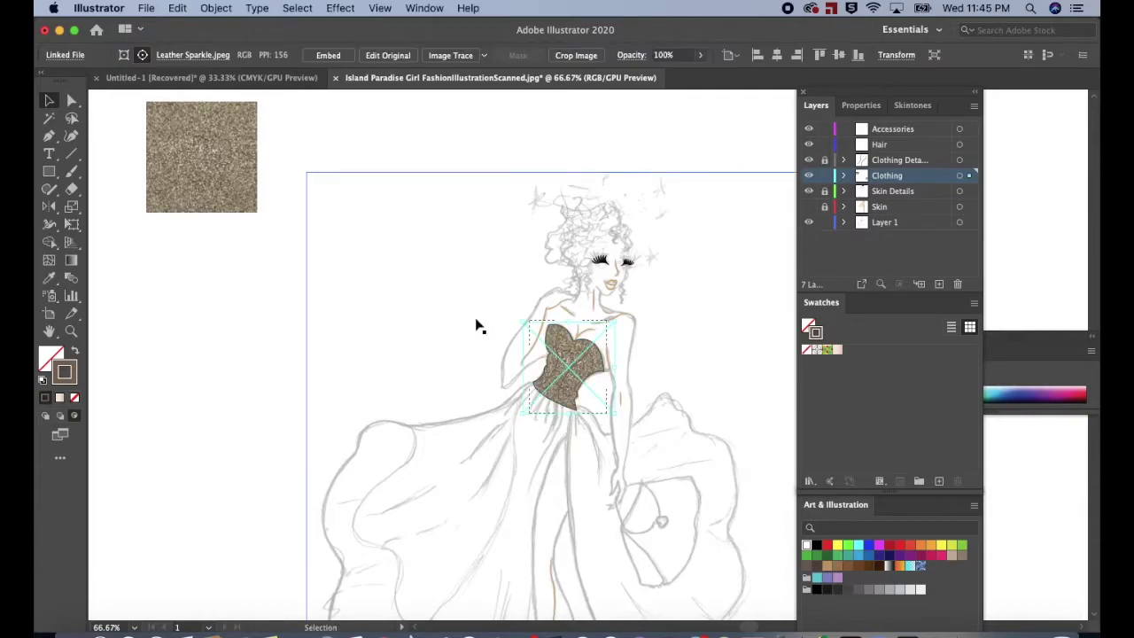
left_click(415, 301)
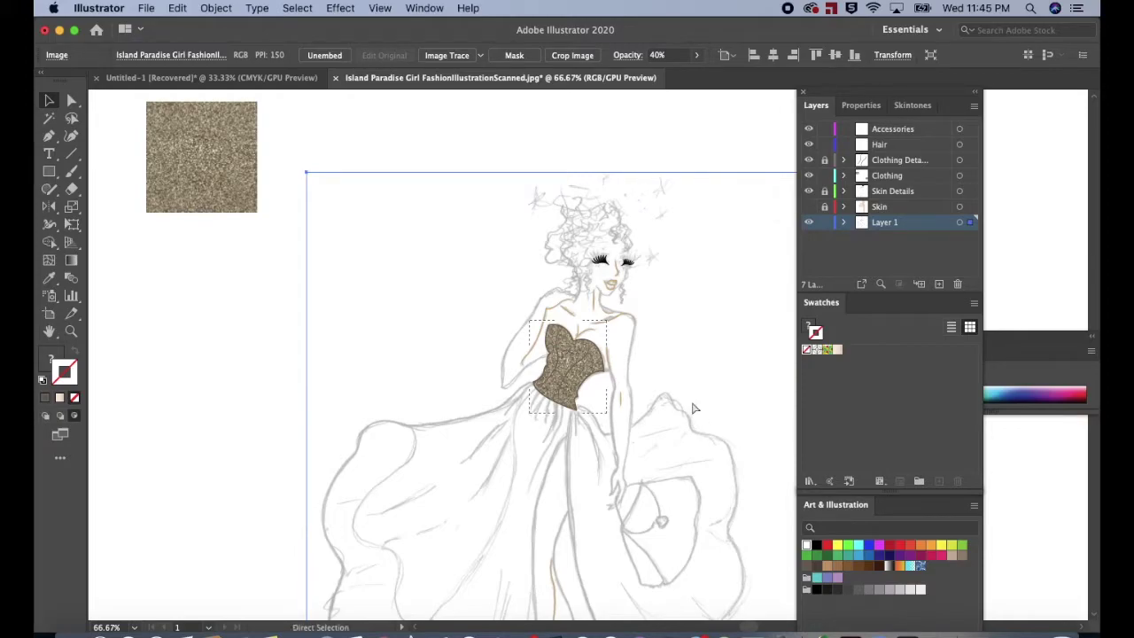
Return to normal drawing mode and unlock the Clothing Details layer.
key("super+minus")
key("super+equal")
key("super+equal")
key("super+equal")
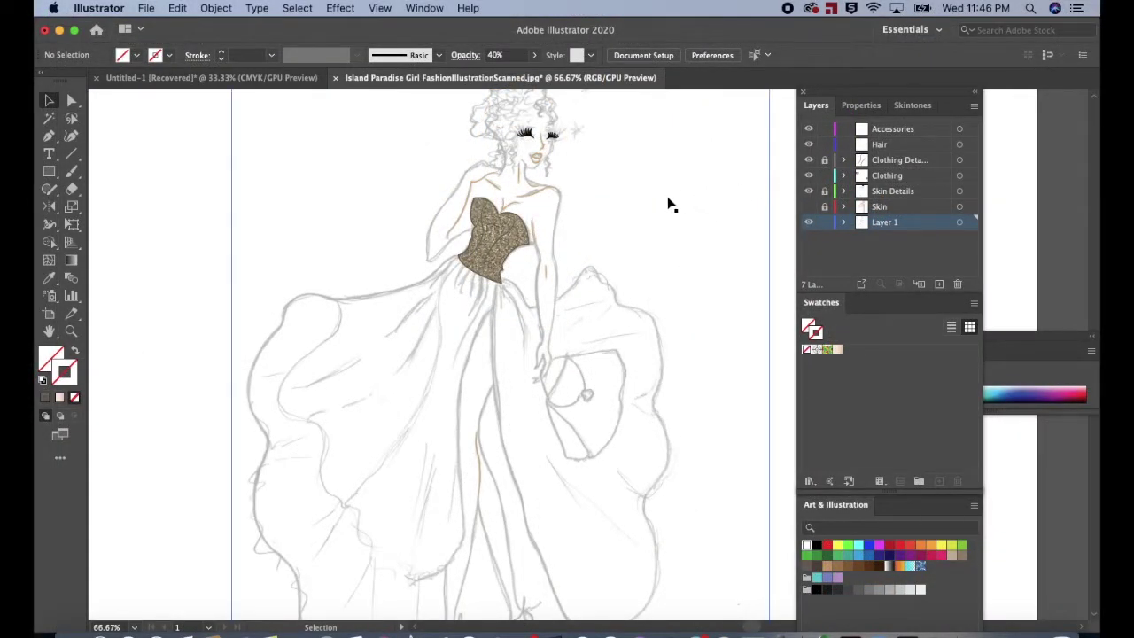
key("super+equal")
key("super+equal")
scroll(666, 205, "up", 5)
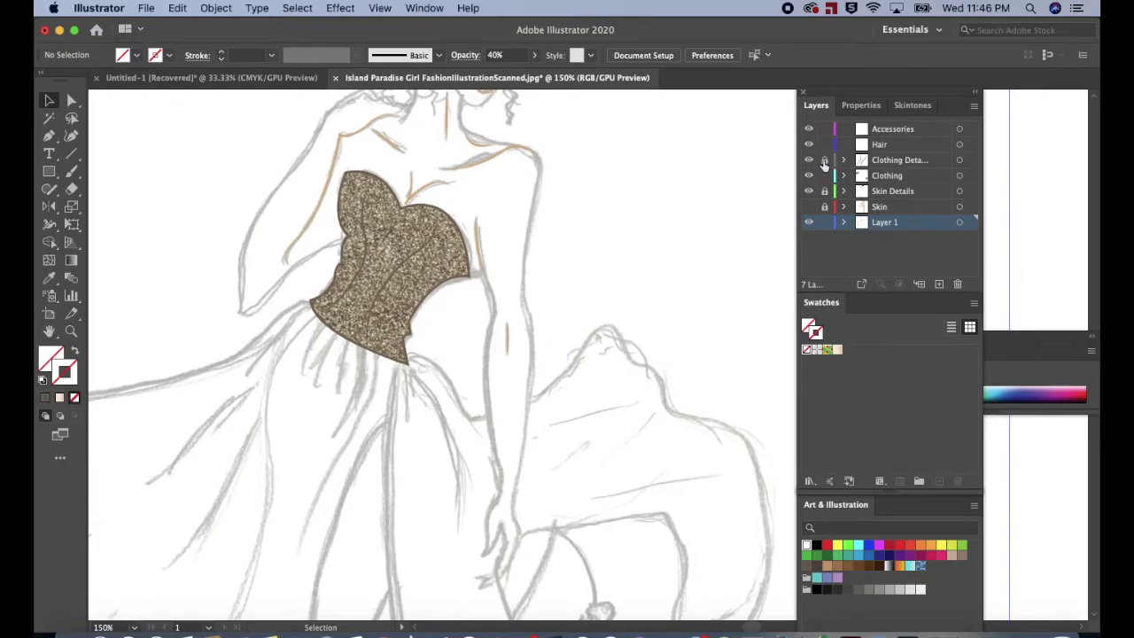
Select both bodice seam lines and set their stroke color to dark brown 5B4937.
left_click(405, 268)
key("super+minus")
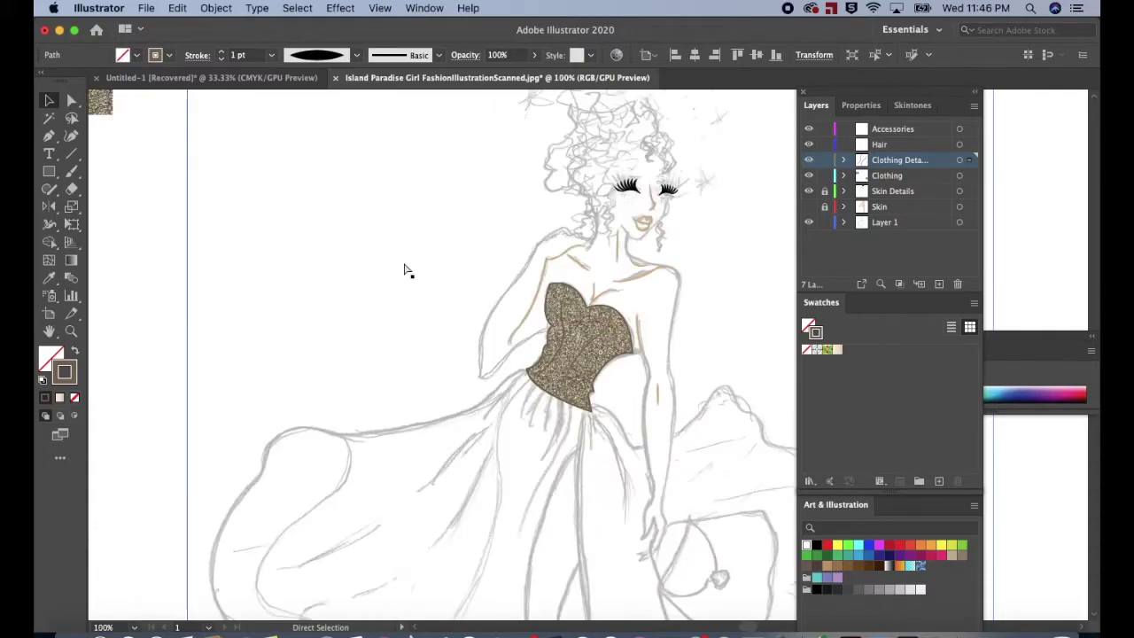
key("super+plus")
key("super+plus")
key("super+plus")
key("super+plus")
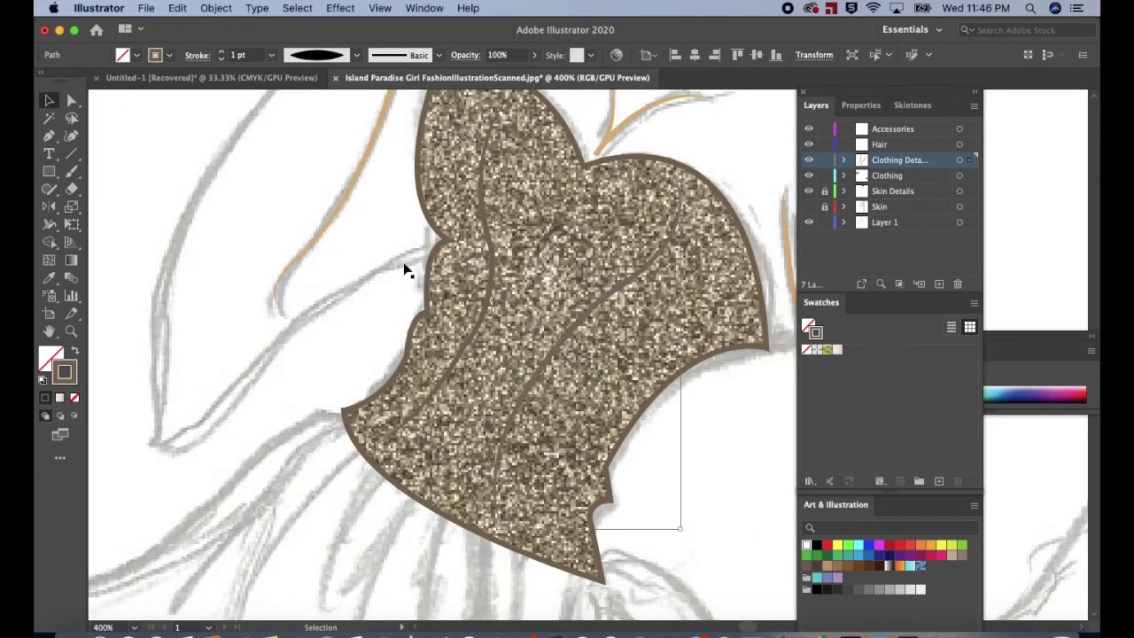
left_click(492, 299)
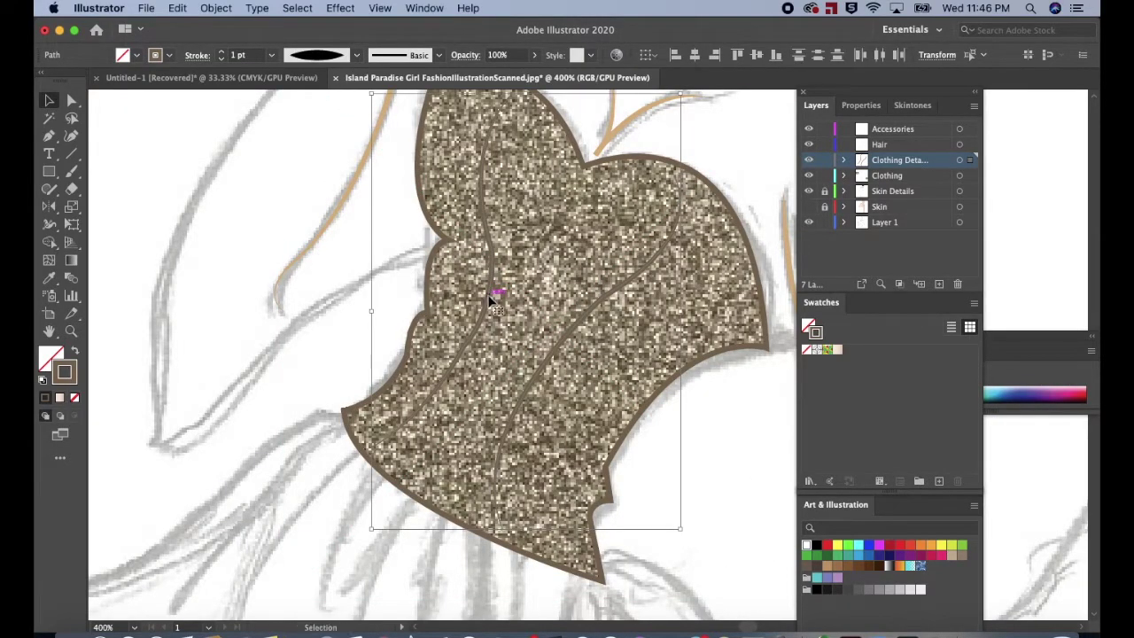
double_click(74, 376)
left_click_drag(436, 314, 455, 338)
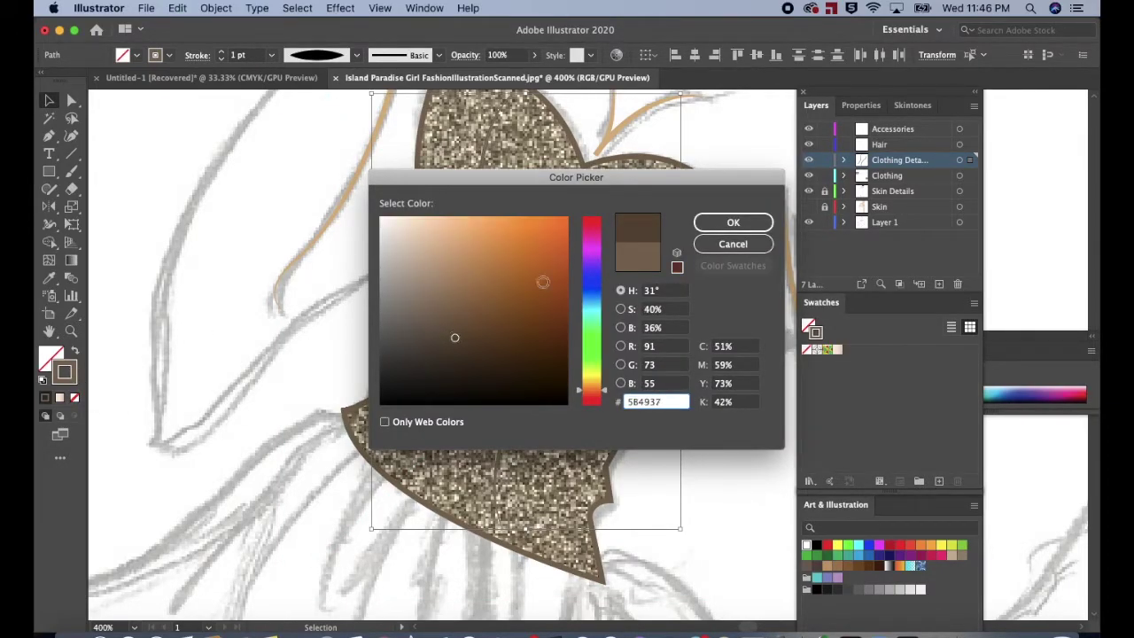
left_click(739, 222)
key("super+1")
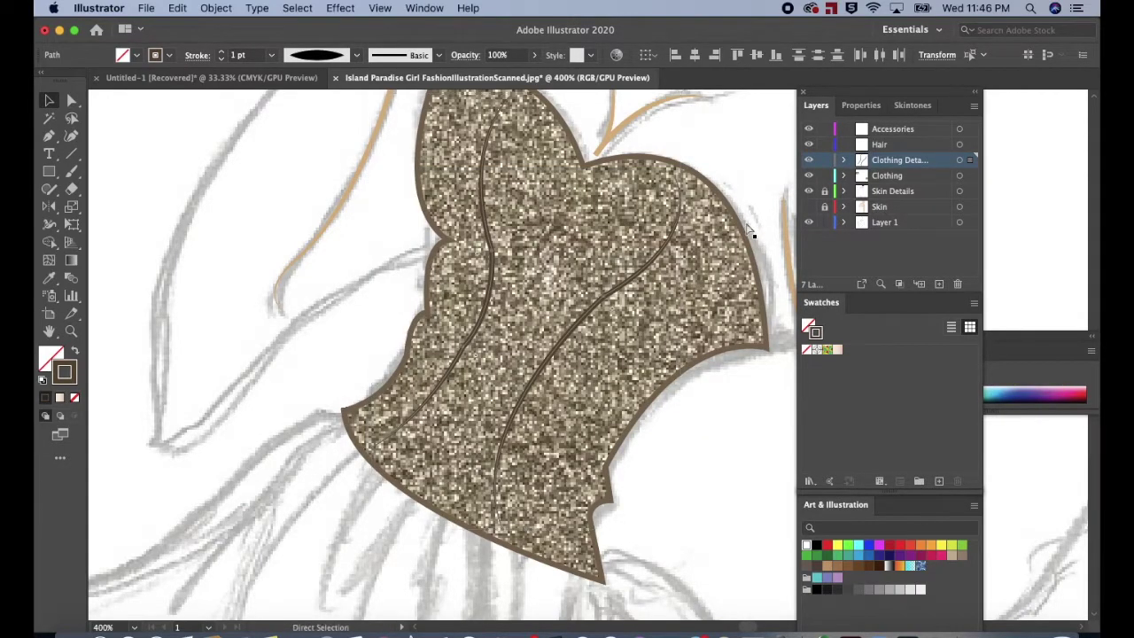
Deselect the artwork, lock the Clothing Details layer again and show the Skin layer.
left_click(749, 231)
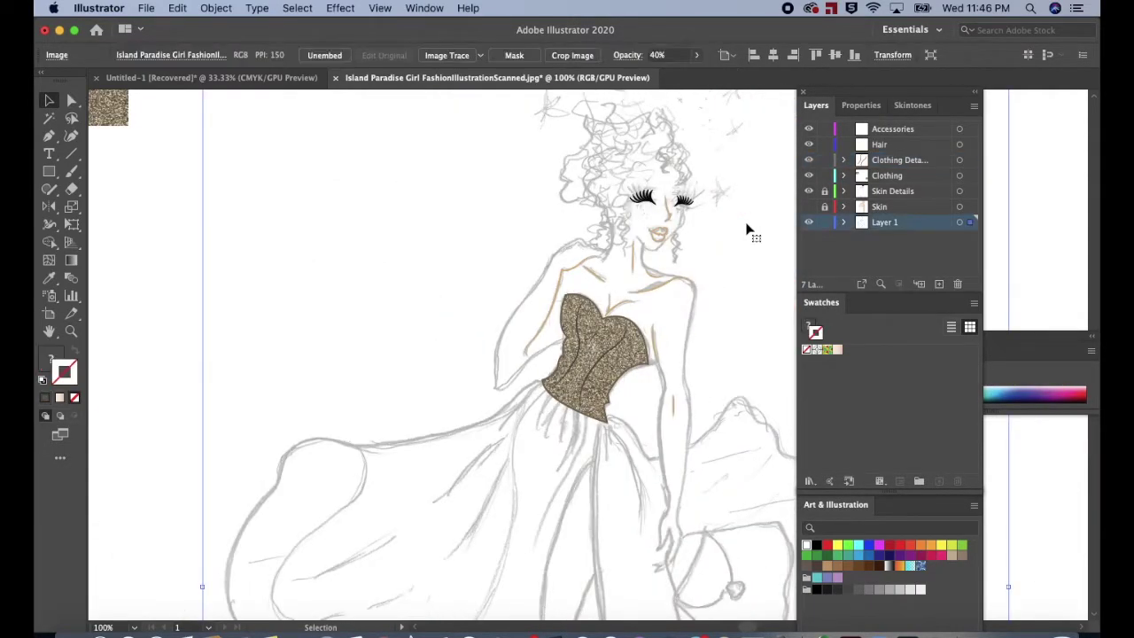
scroll(690, 278, "down", 4)
scroll(689, 278, "right", 5)
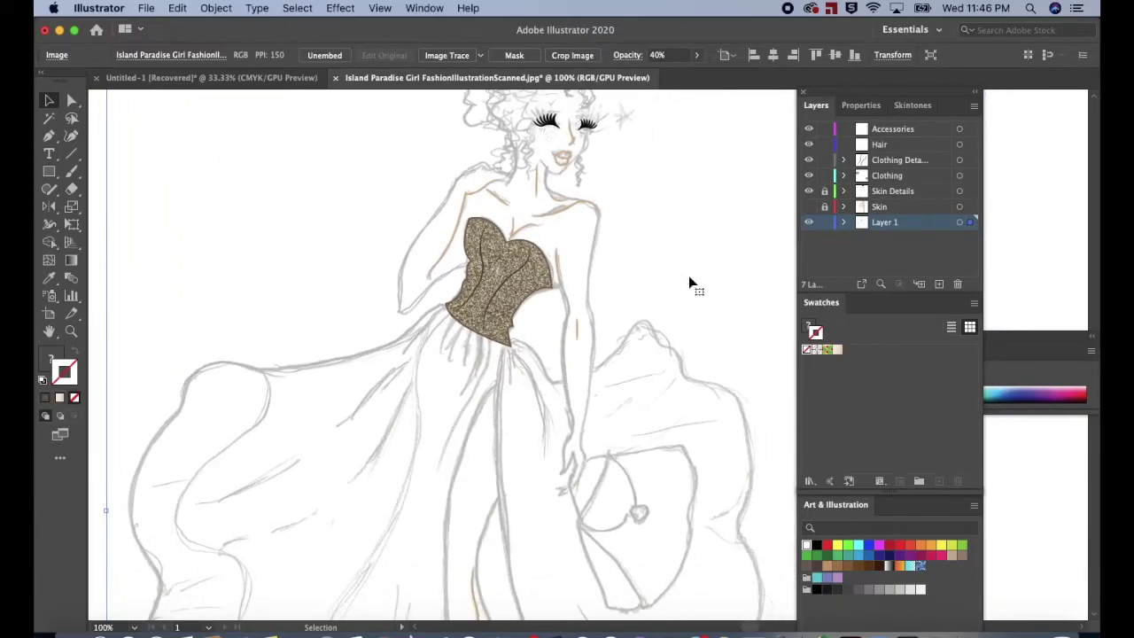
key("super+minus")
scroll(689, 276, "up", 2)
scroll(689, 275, "right", 2)
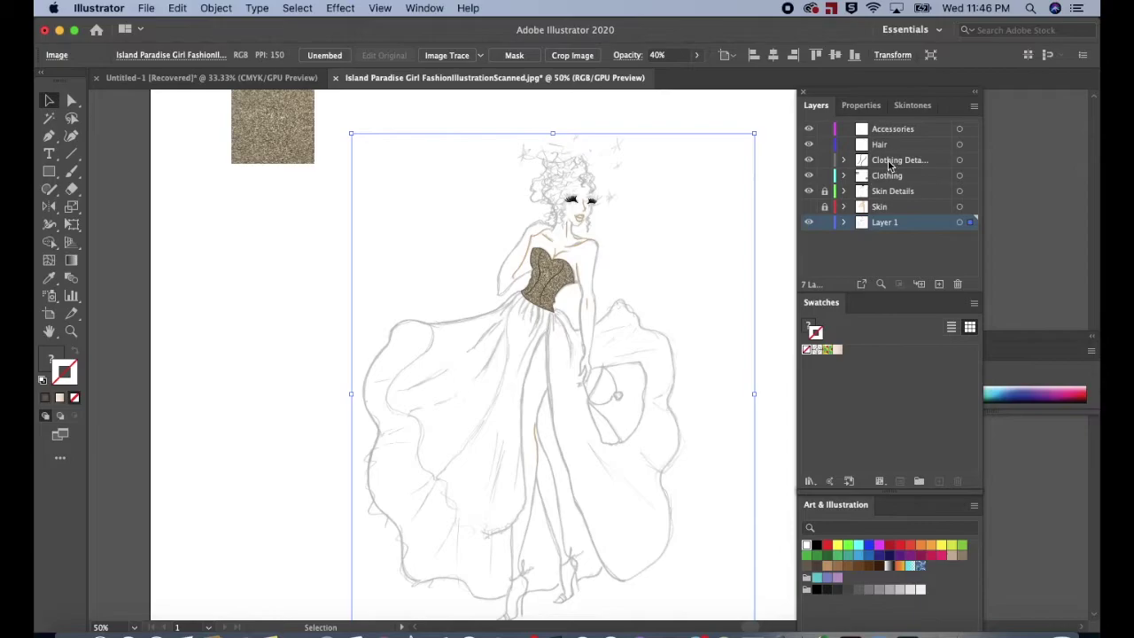
left_click(776, 175)
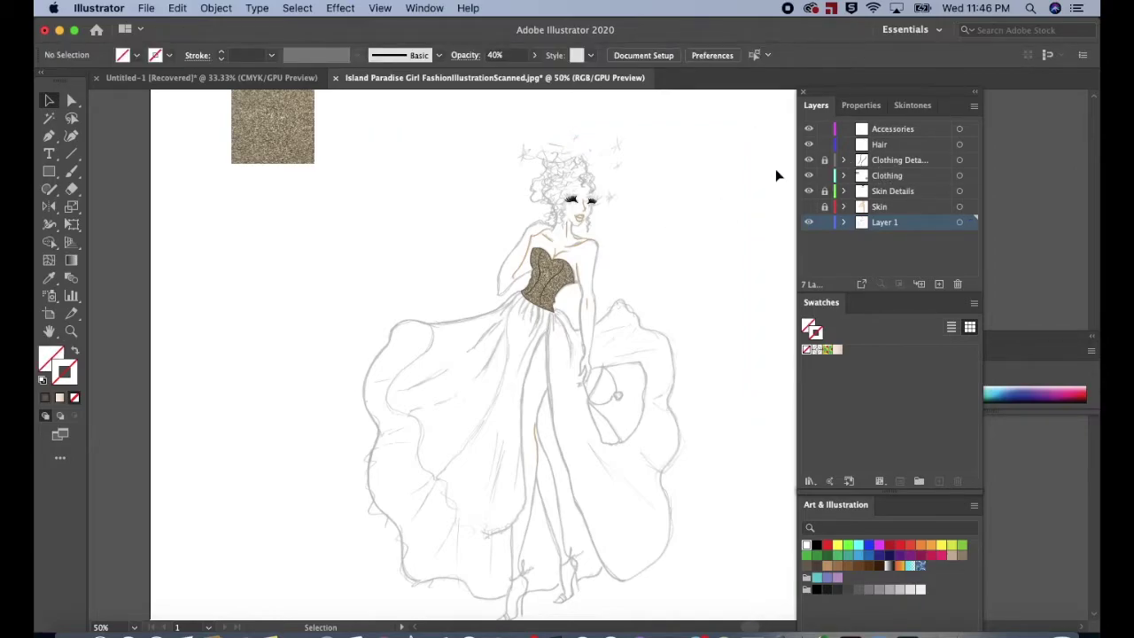
left_click(808, 207)
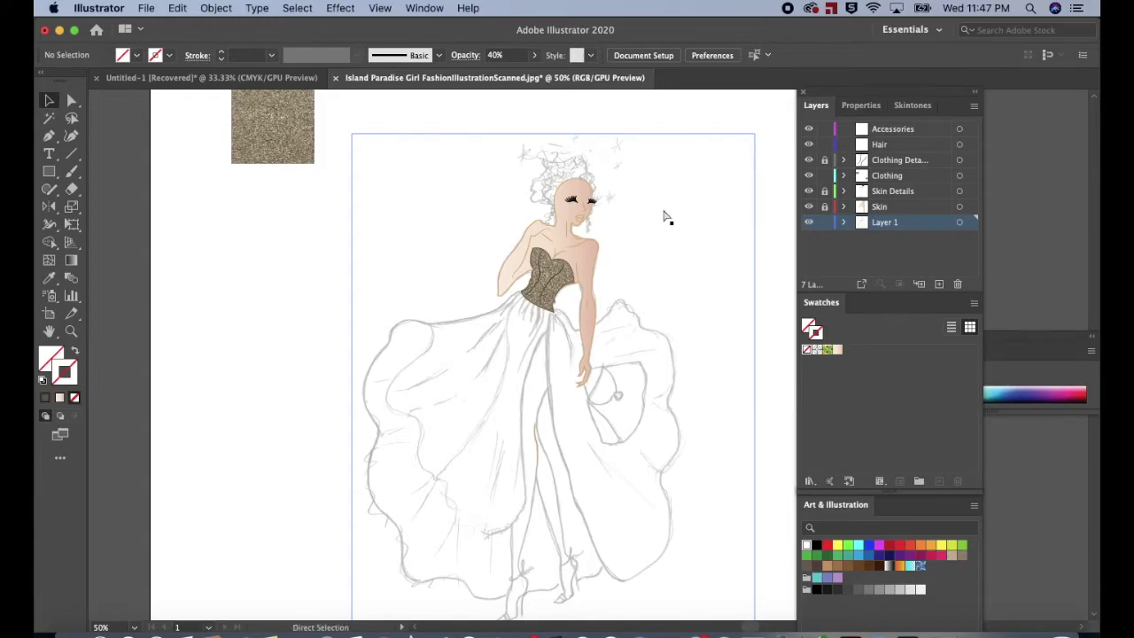
Lock the Clothing layer and make the Hair layer active.
key("super+equal")
scroll(666, 217, "up", 5)
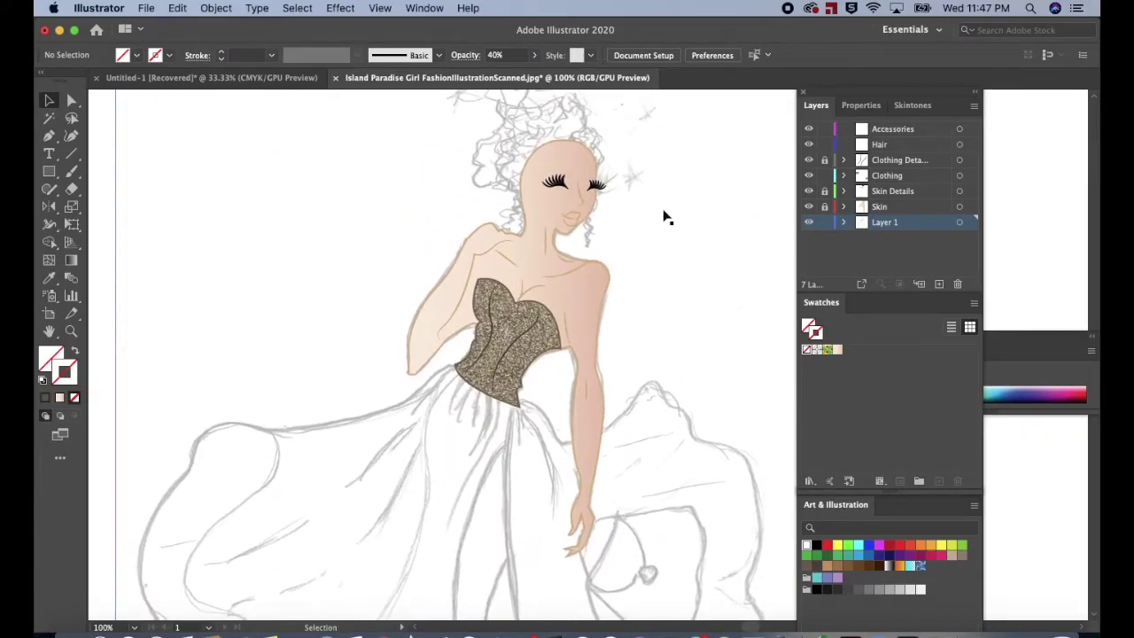
left_click(824, 176)
left_click(880, 146)
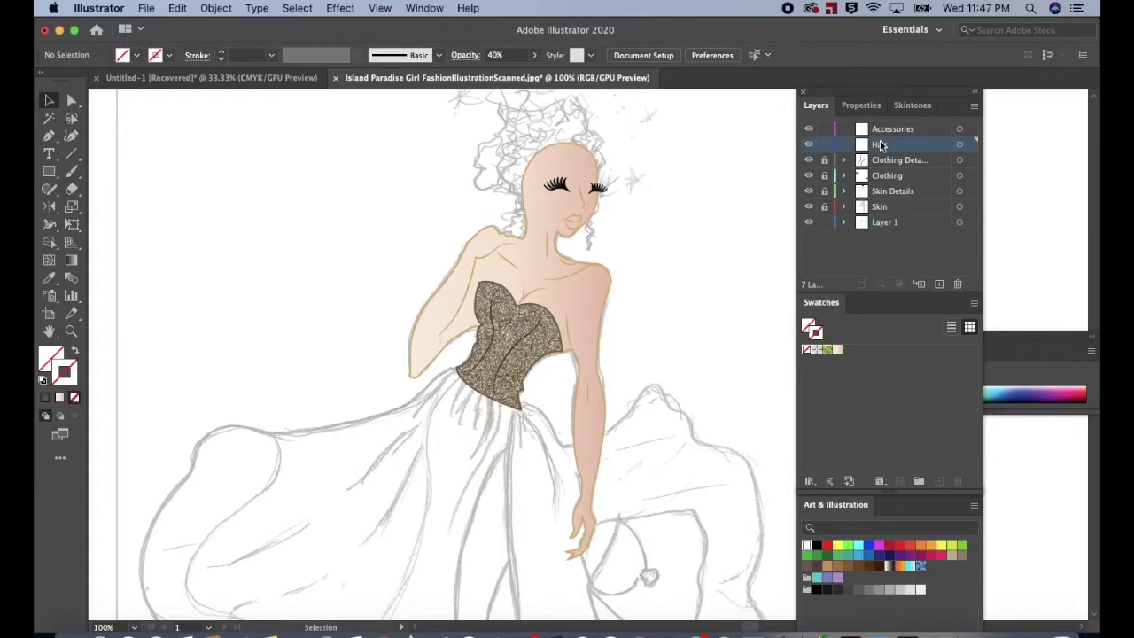
Switch to the Pencil tool and set its fill color to gold C1A95D.
key("n")
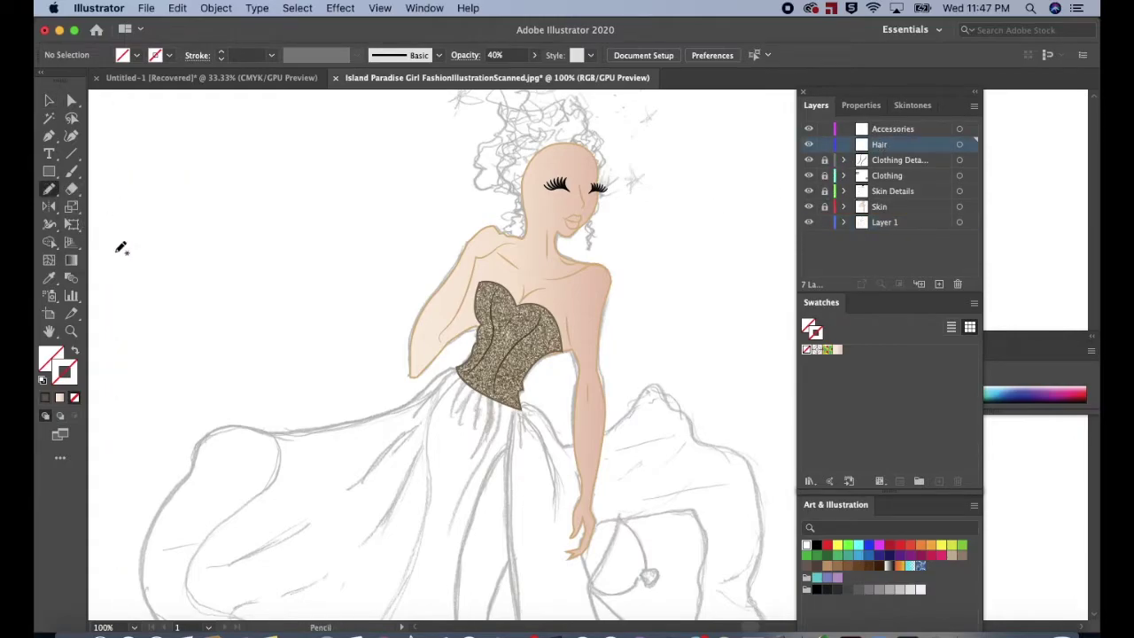
double_click(67, 370)
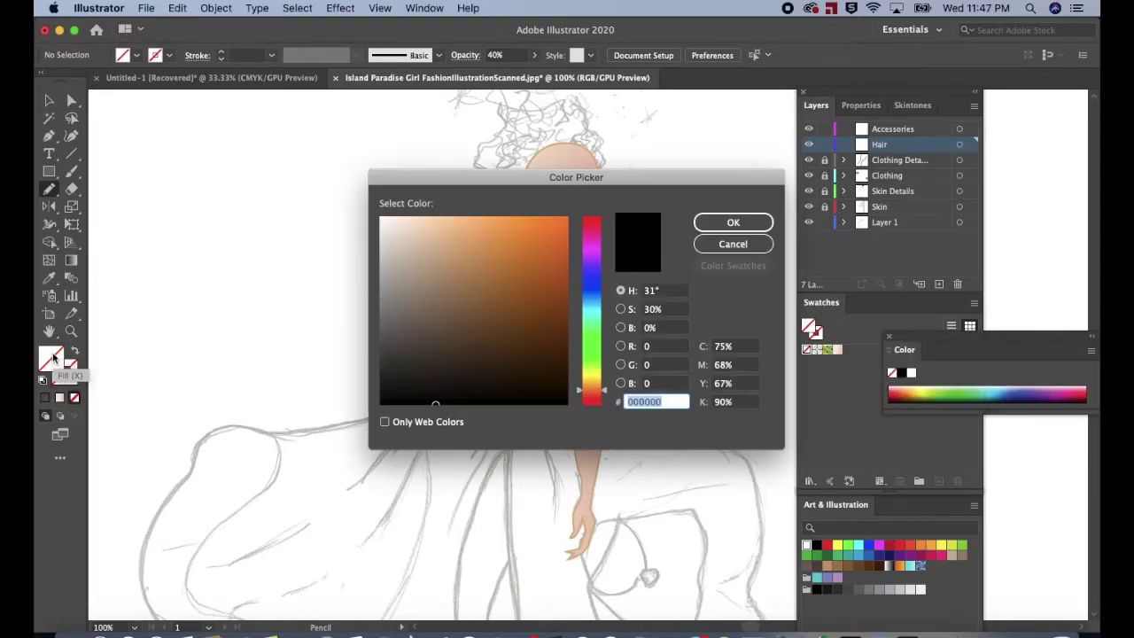
left_click_drag(468, 236, 477, 260)
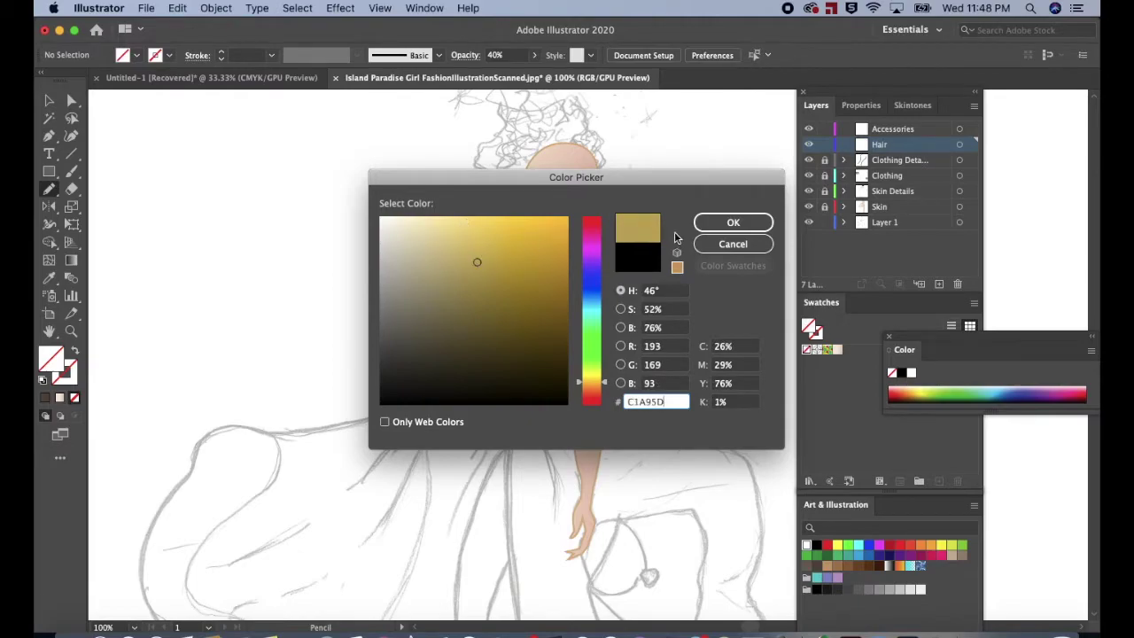
left_click(725, 222)
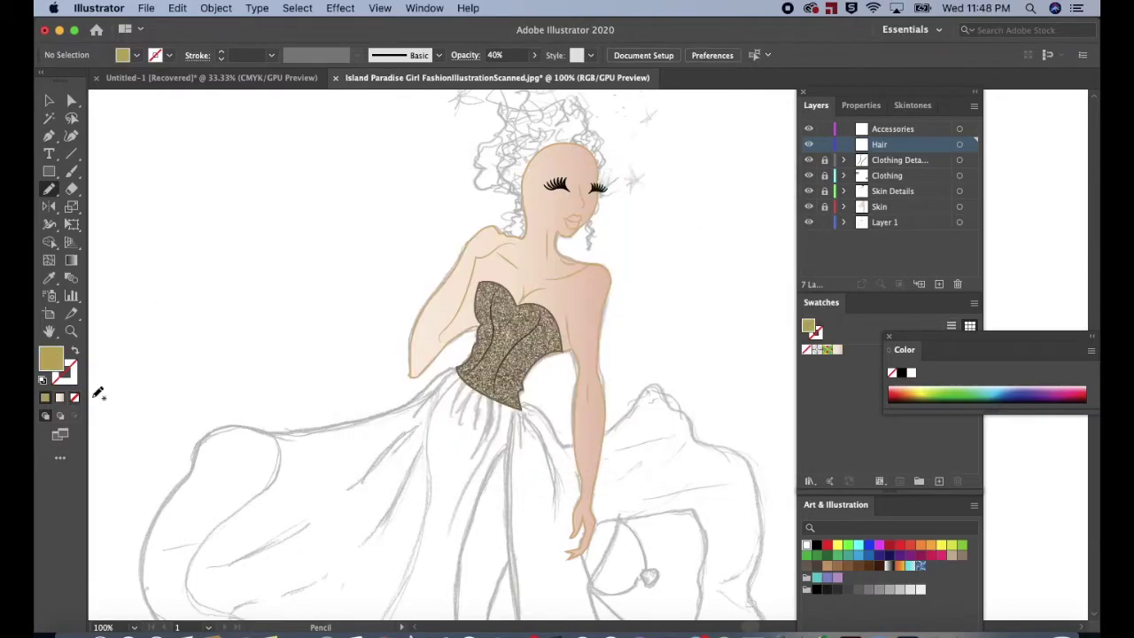
Set the Pencil's stroke color for the hair to brown AA7E52.
double_click(66, 375)
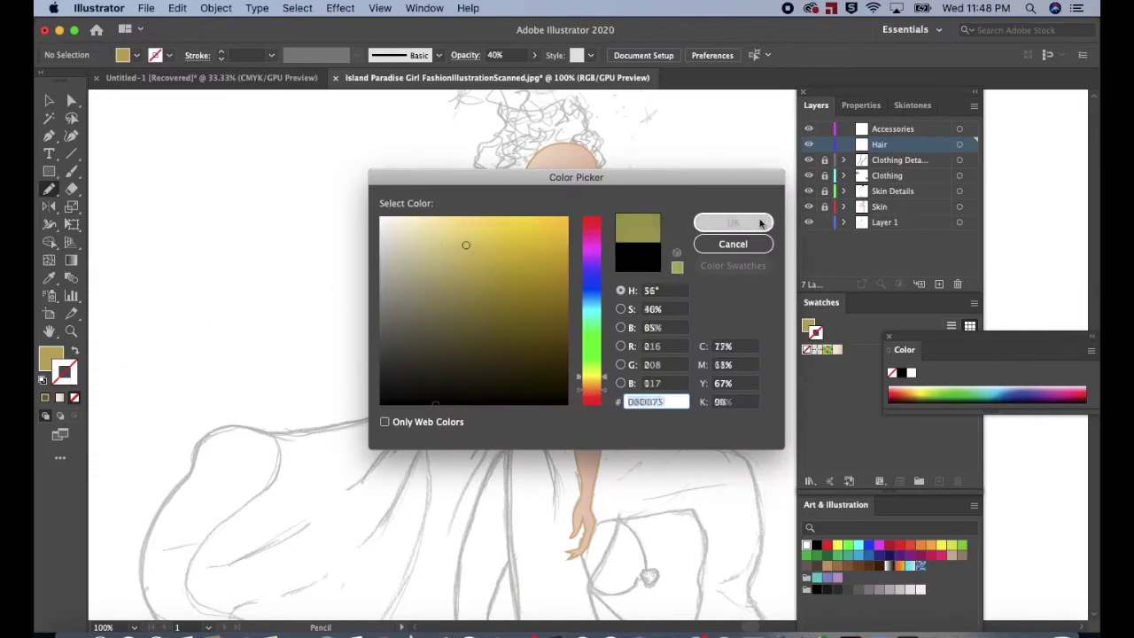
key("Return")
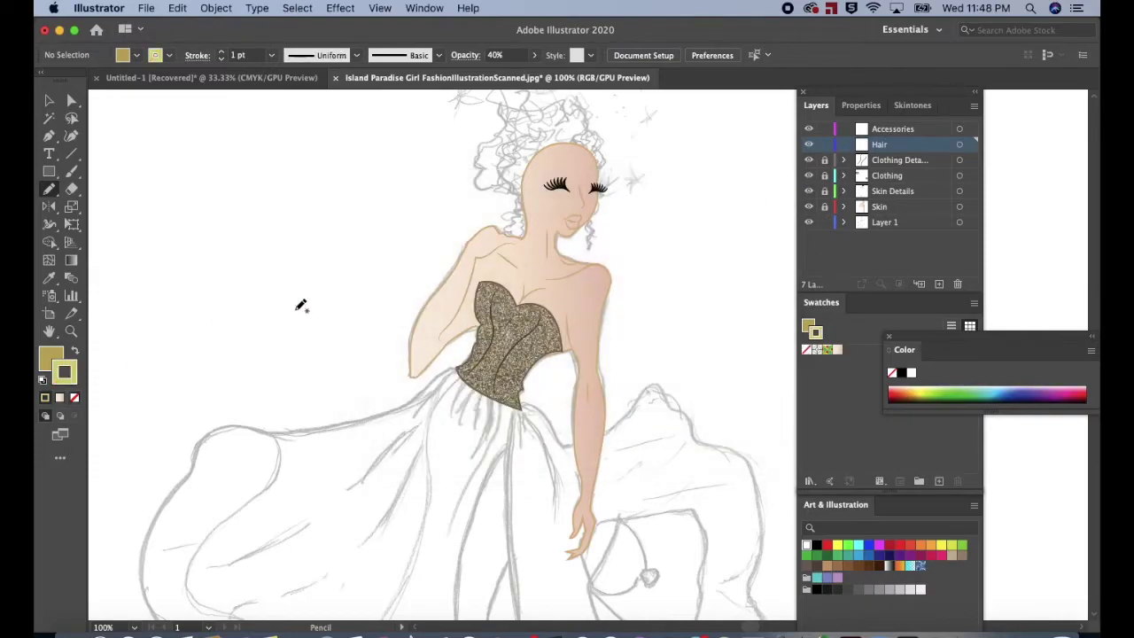
double_click(74, 379)
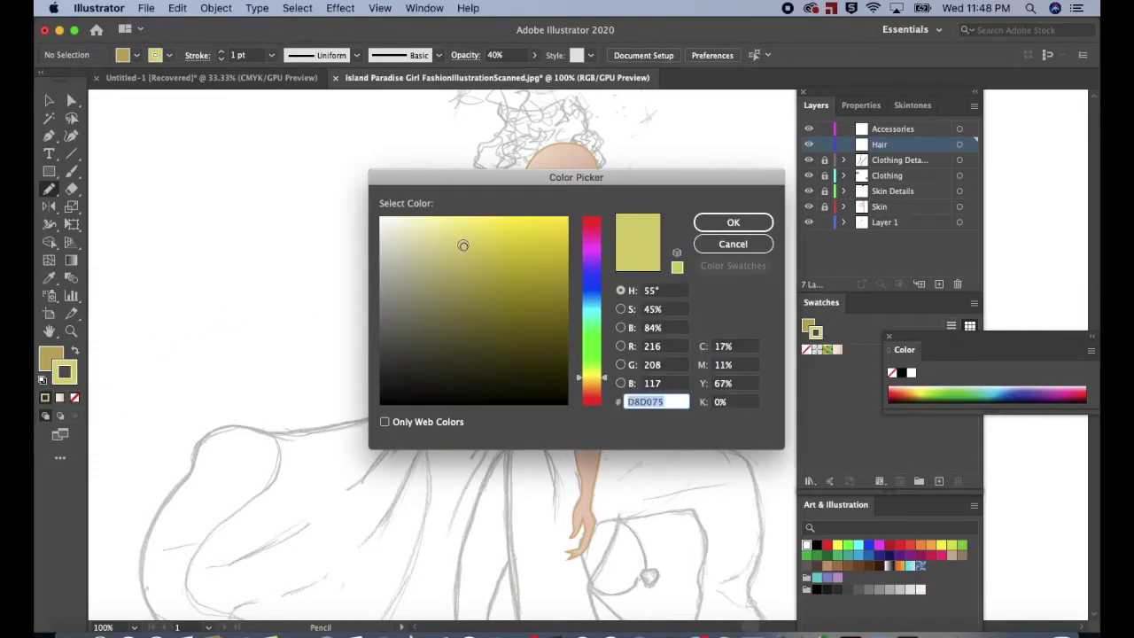
type("AA7E52")
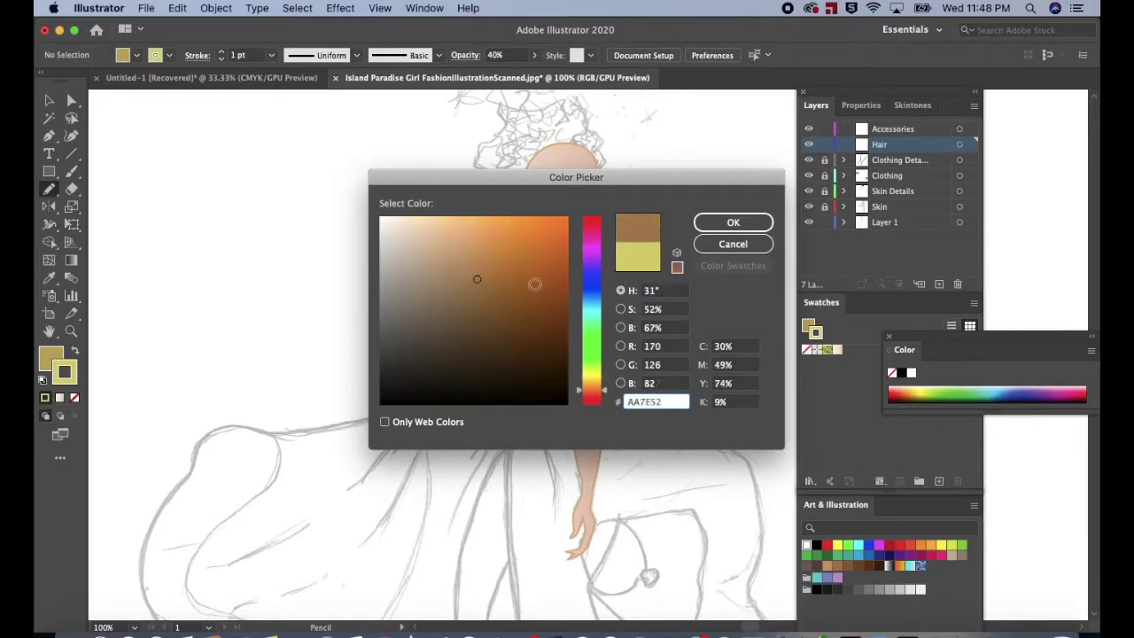
left_click(733, 223)
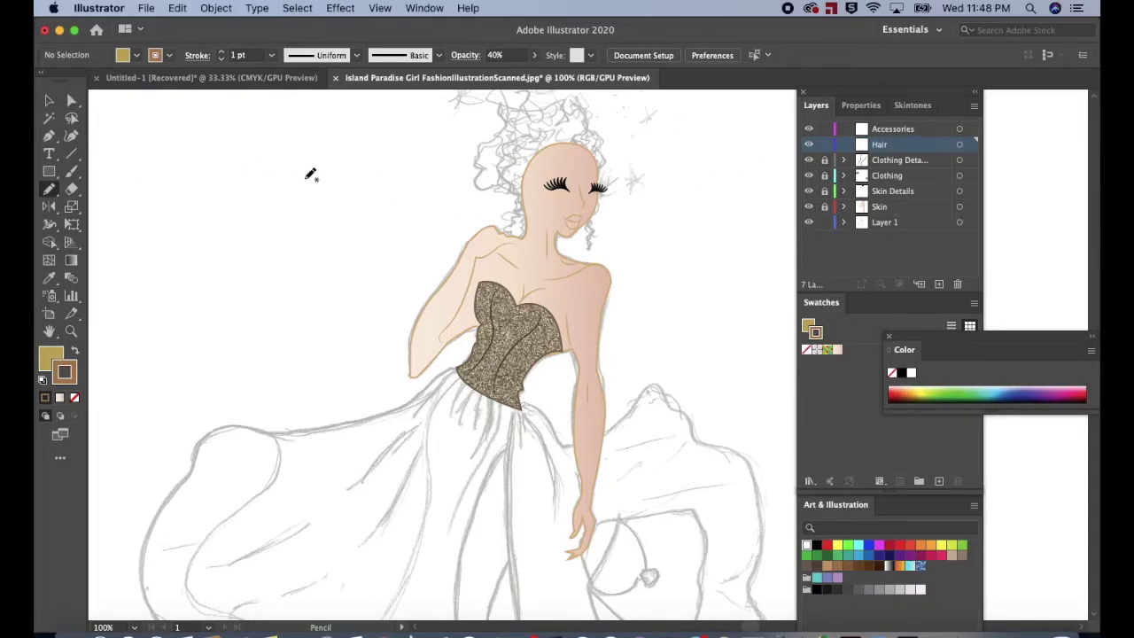
Draw a small wavy hair curl beside the figure and fill it with yellow CEC467.
mouse_move(298, 174)
left_mouse_down()
mouse_move(302, 211)
mouse_move(282, 212)
mouse_move(282, 160)
left_mouse_up()
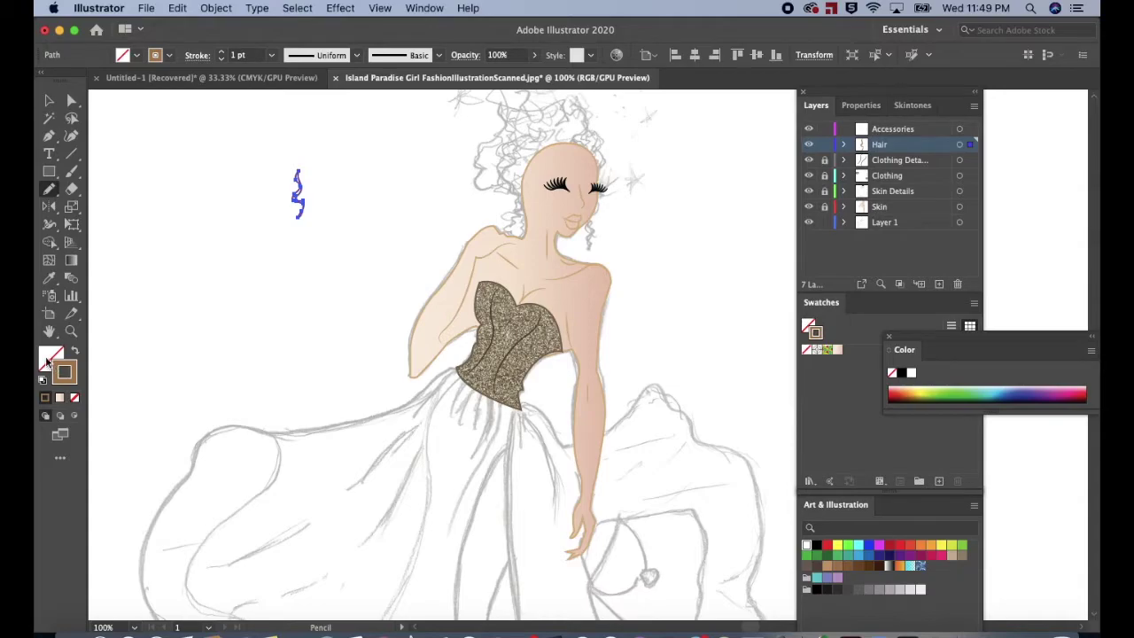
double_click(51, 358)
mouse_move(518, 251)
left_mouse_down()
mouse_move(470, 236)
mouse_move(473, 254)
left_mouse_up()
left_click(723, 224)
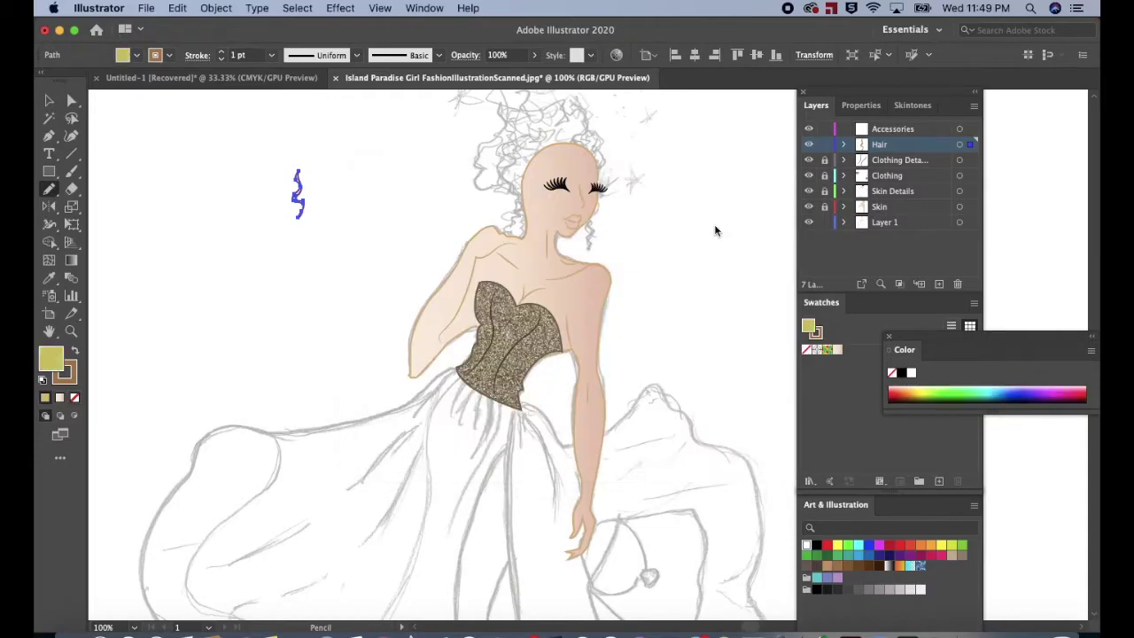
Move the curl slightly closer to the figure and place a duplicate right next to it.
key("v")
left_click(369, 244)
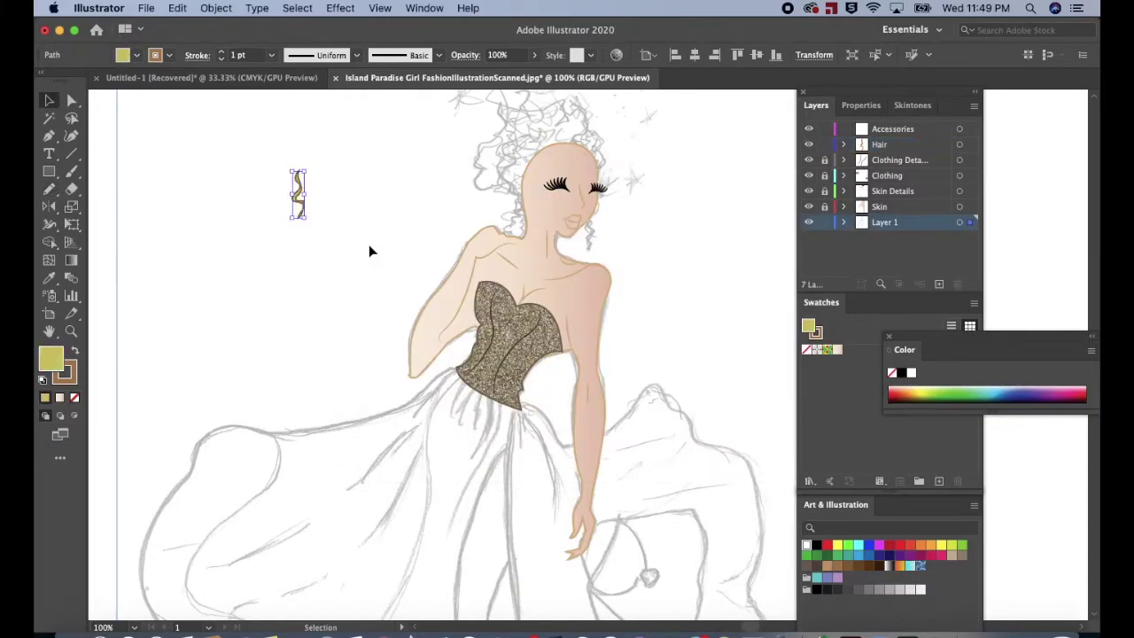
scroll(374, 253, "up", 1)
left_click_drag(292, 196, 331, 196)
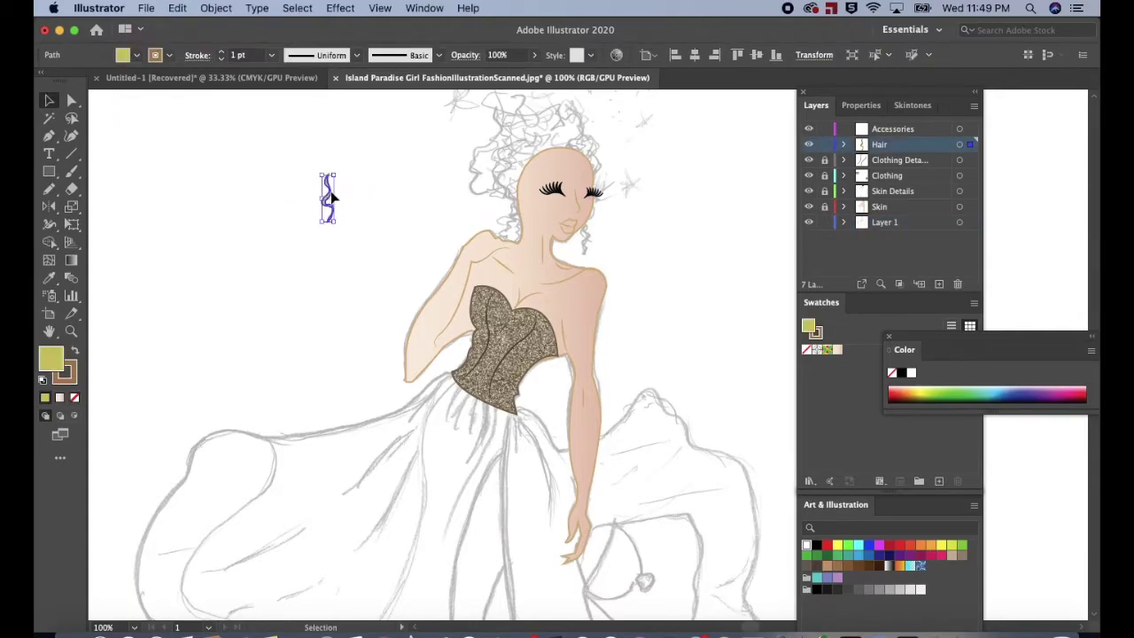
left_click_drag(331, 196, 358, 196)
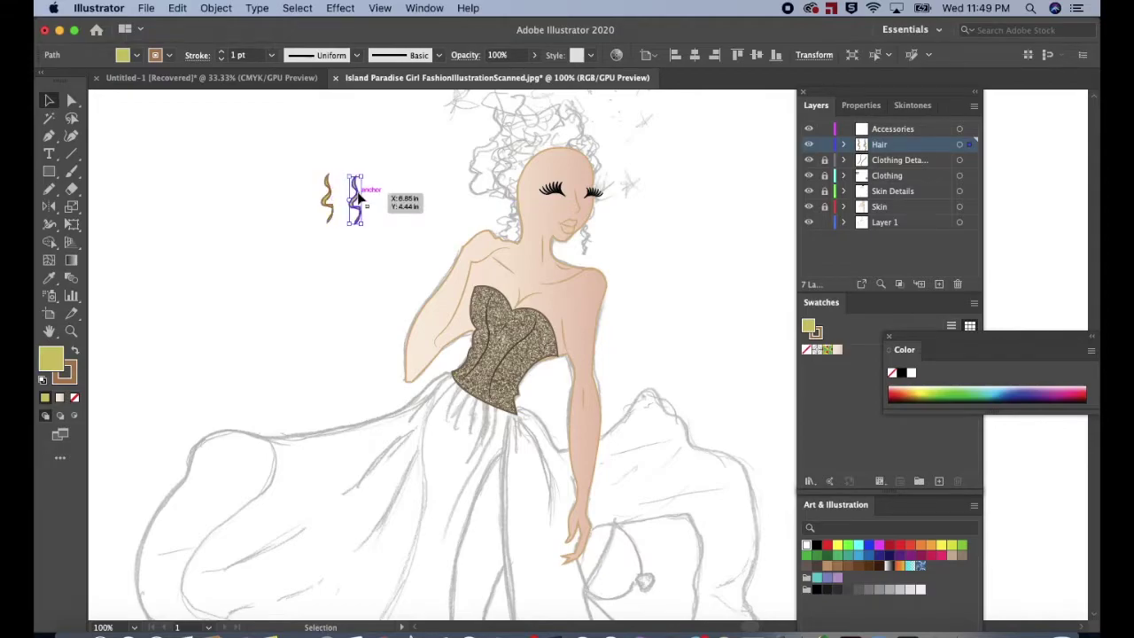
double_click(359, 196)
double_click(385, 182)
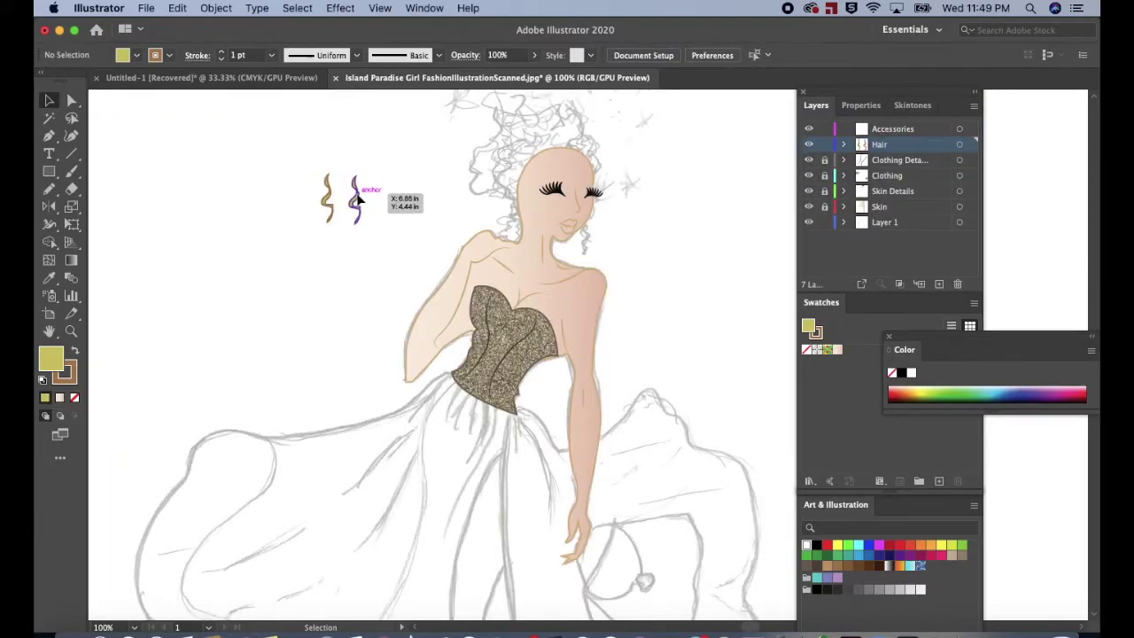
Give the duplicated curl a lighter yellow fill and keep its brown AA7E52 stroke.
left_click(358, 199)
left_click(825, 222)
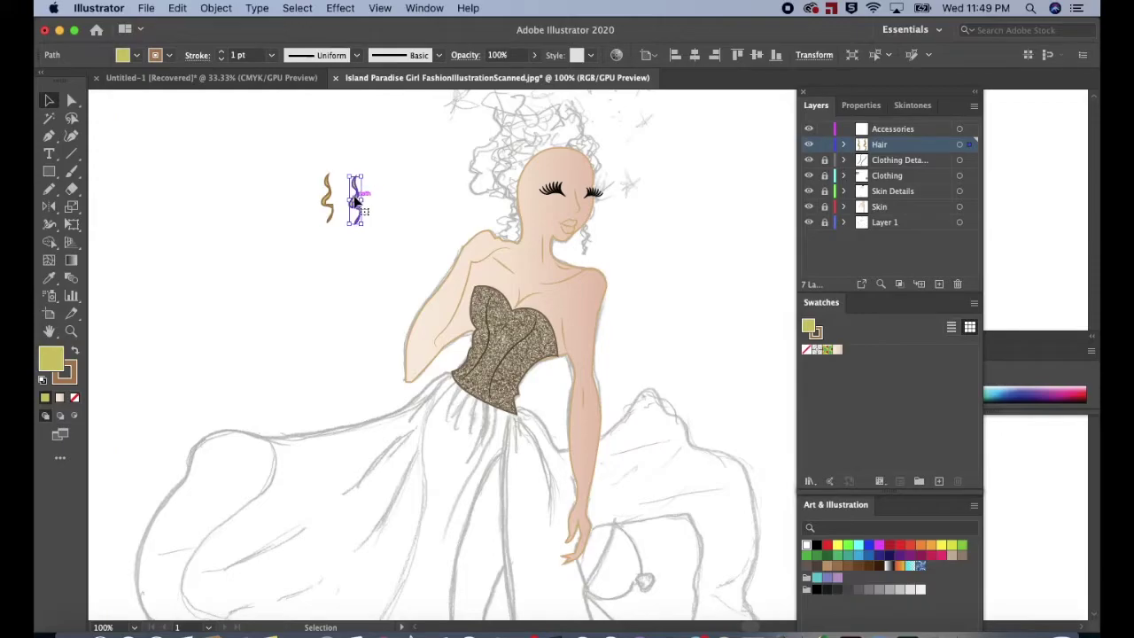
double_click(40, 363)
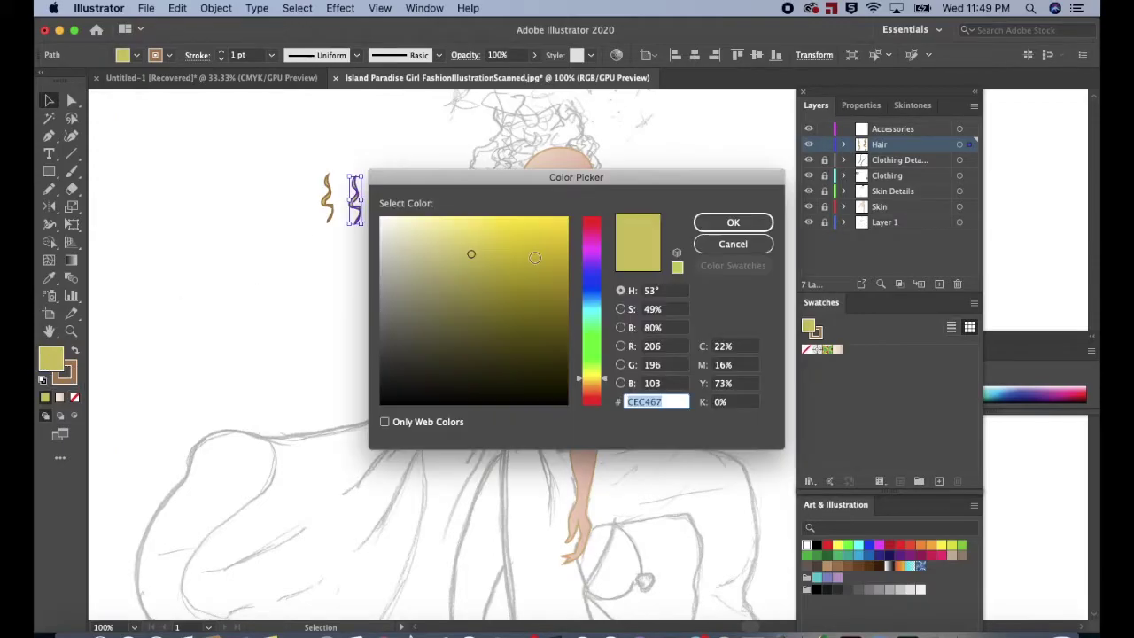
left_click_drag(470, 255, 455, 223)
left_click(710, 226)
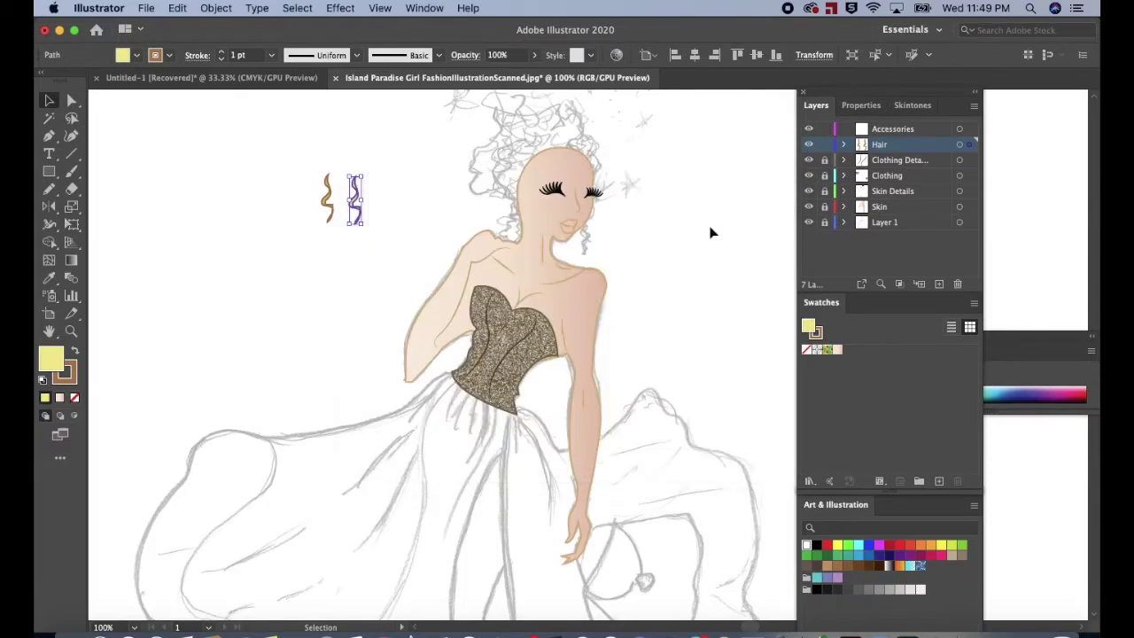
double_click(67, 373)
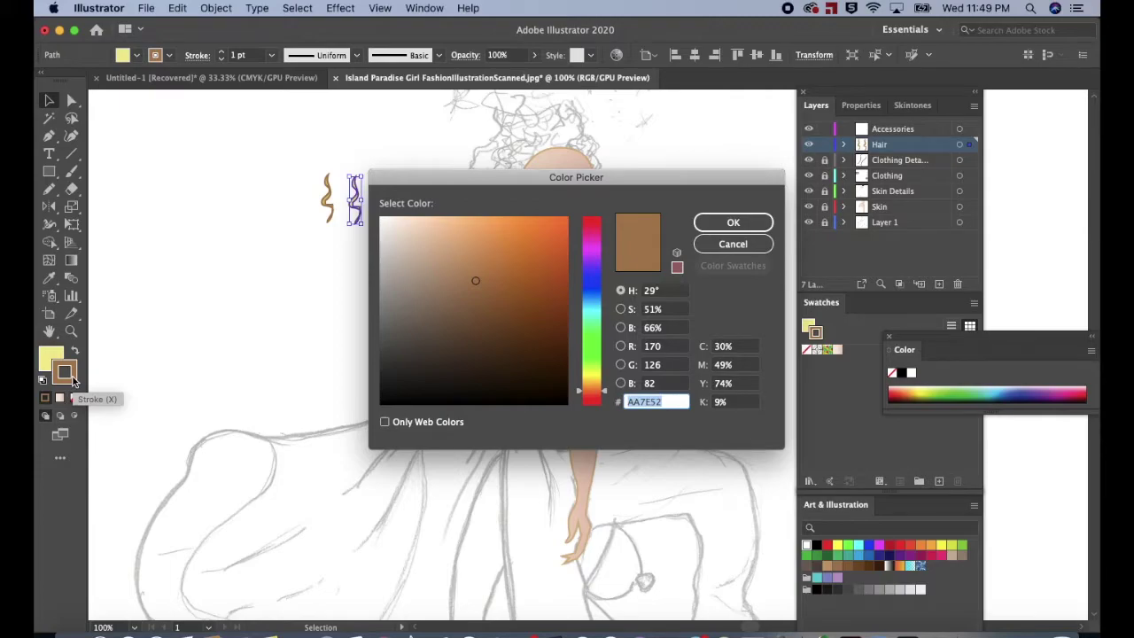
left_click(732, 223)
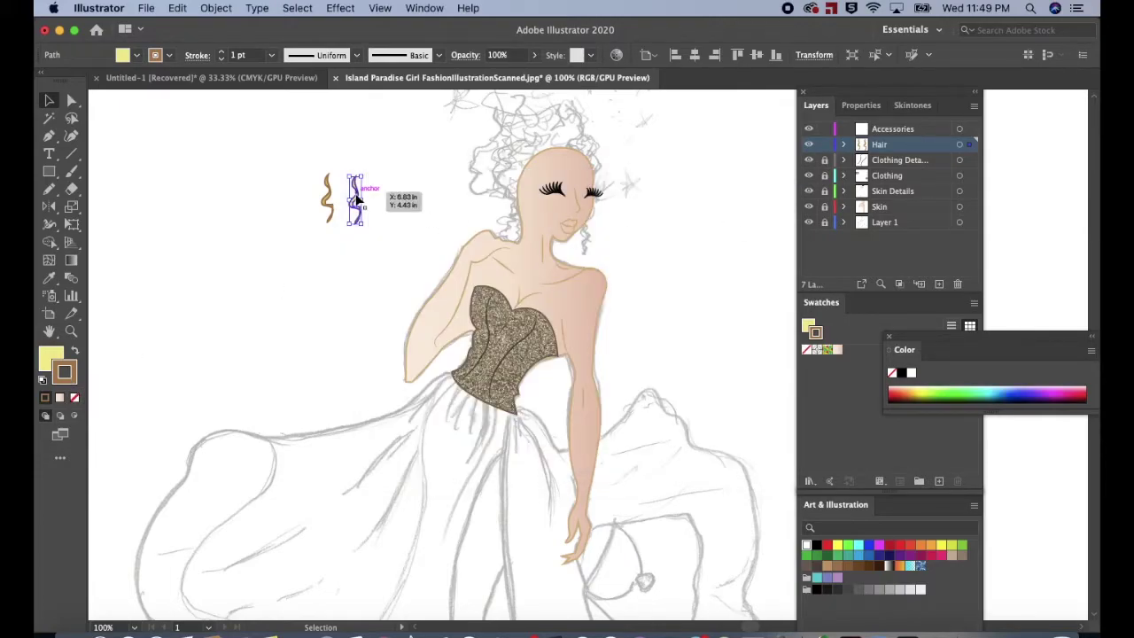
Duplicate the light yellow curl nearer the figure and remove the stroke from the copy.
mouse_move(356, 201)
left_mouse_down()
mouse_move(416, 200)
mouse_move(402, 202)
left_mouse_up()
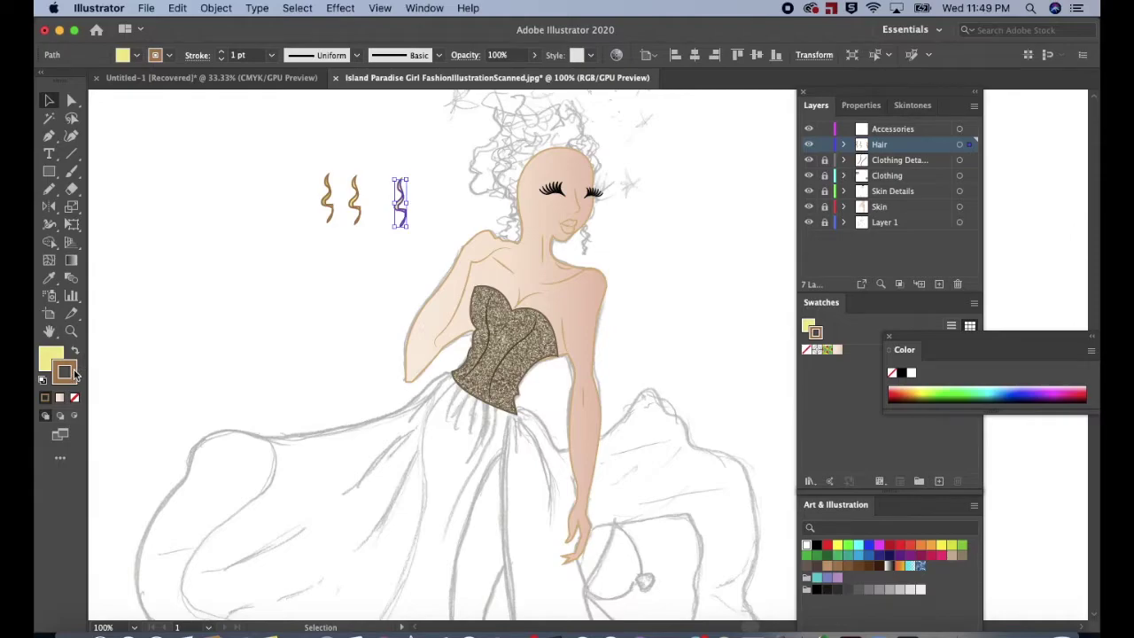
left_click(75, 398)
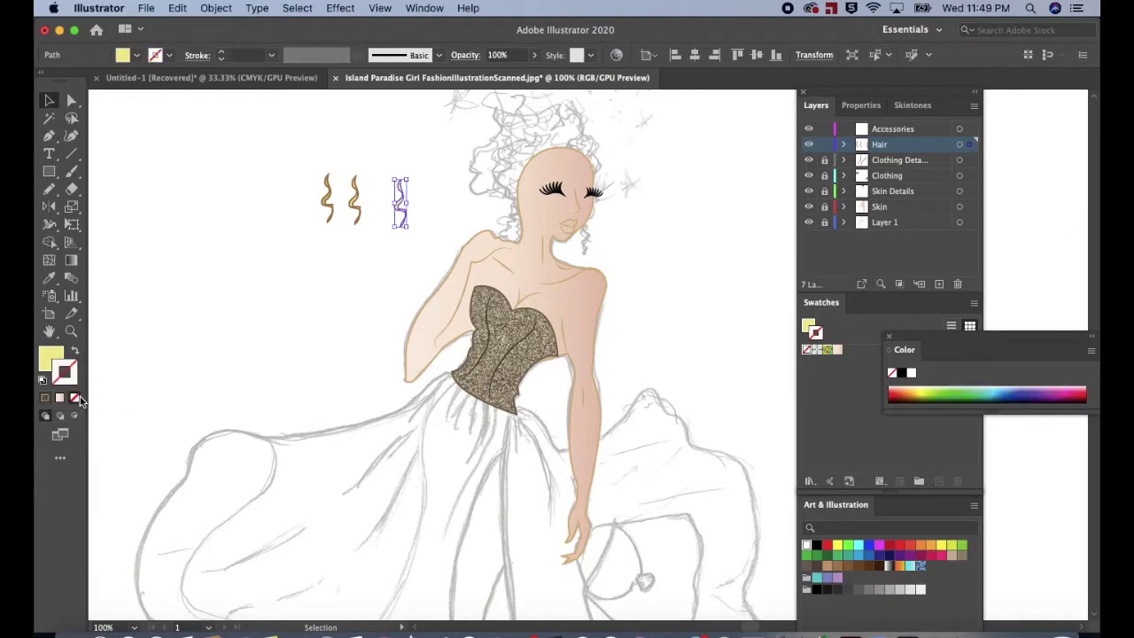
left_click(298, 304)
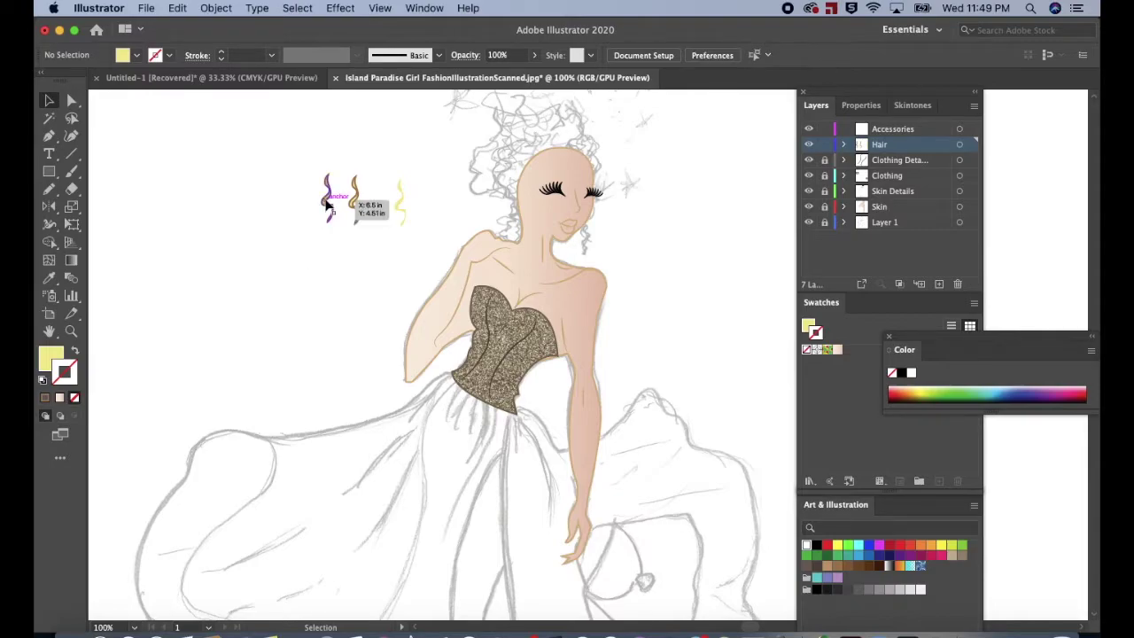
Move the original darker yellow curl with the brown outline closer to the figure's head.
key("super+plus")
key("super+plus")
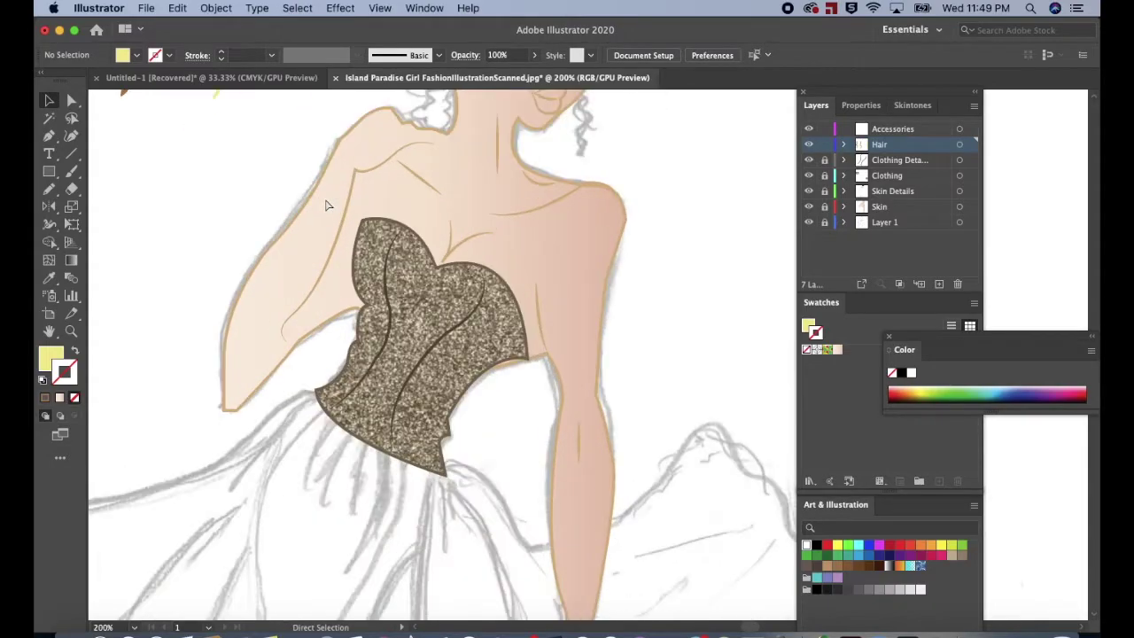
scroll(328, 205, "up", 5)
scroll(324, 206, "left", 3)
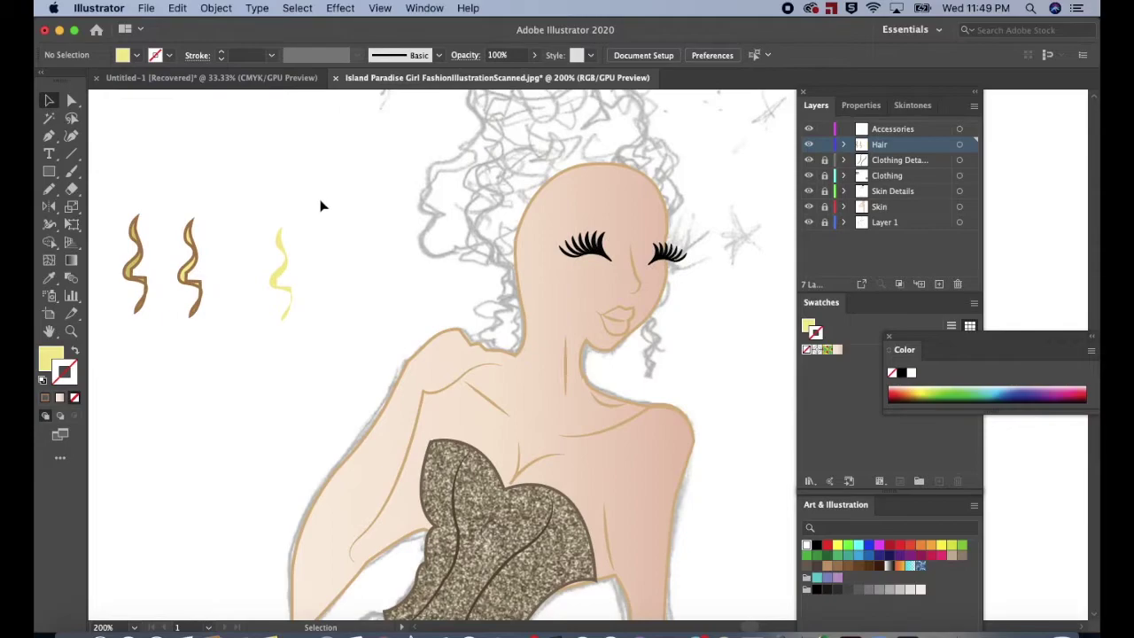
left_click(142, 239)
left_click_drag(142, 239, 319, 195)
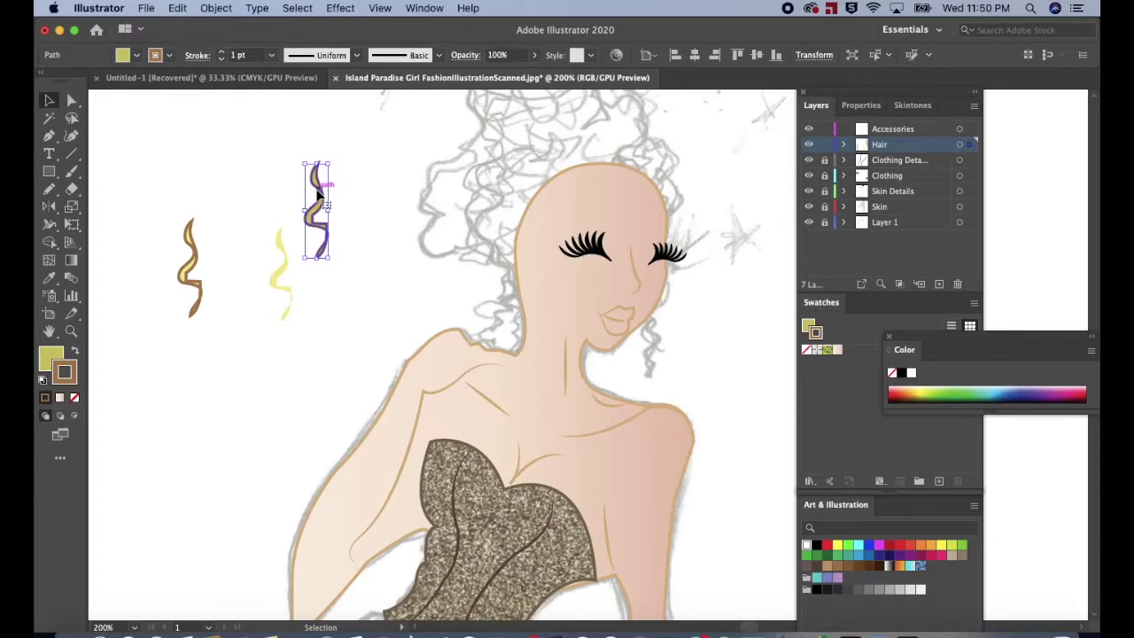
Place the outline-free yellow curl on the hairline and build up the crown with single and grouped duplicates.
mouse_move(282, 264)
left_mouse_down()
mouse_move(324, 253)
mouse_move(201, 269)
mouse_move(521, 228)
left_mouse_up()
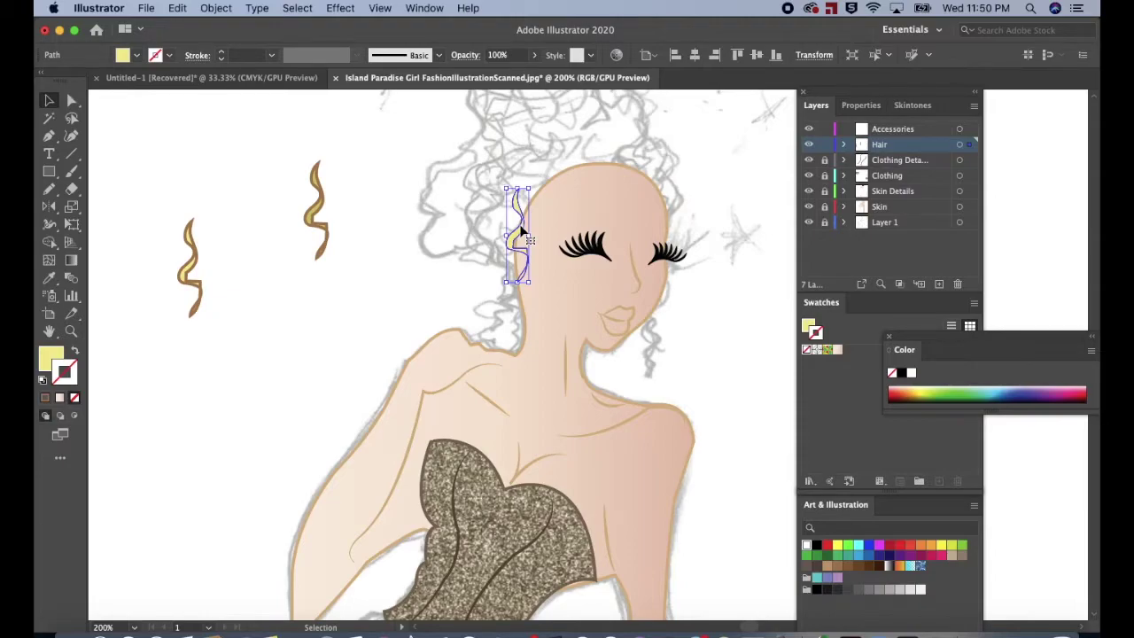
mouse_move(522, 230)
left_mouse_down()
mouse_move(469, 242)
mouse_move(519, 216)
mouse_move(506, 182)
mouse_move(518, 179)
mouse_move(481, 183)
left_mouse_up()
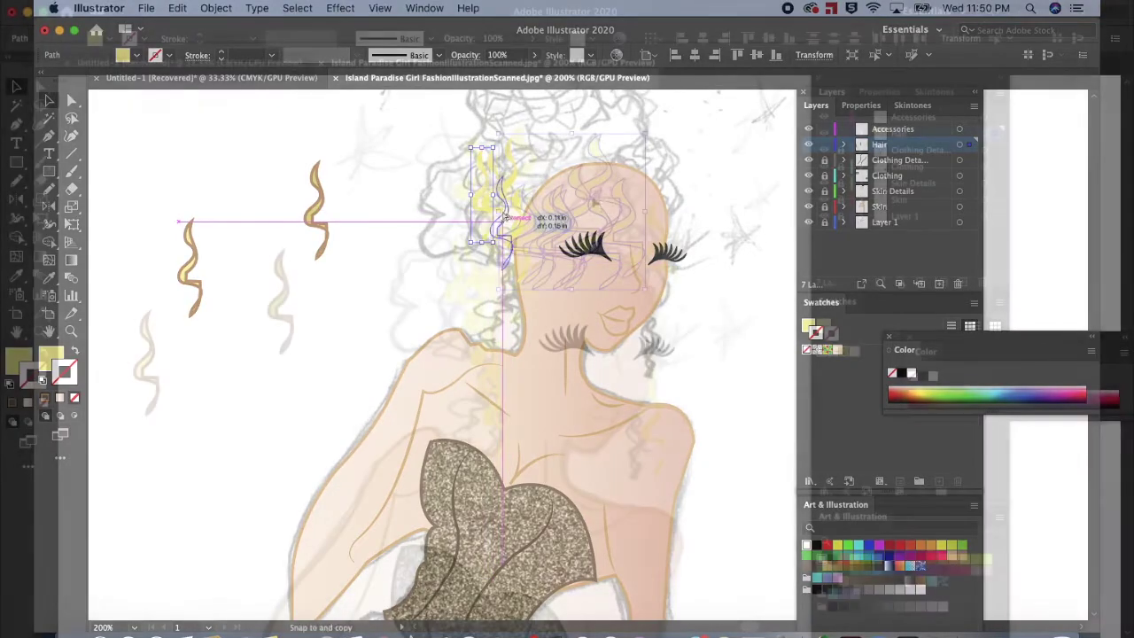
mouse_move(598, 211)
left_mouse_down()
mouse_move(544, 254)
mouse_move(587, 147)
mouse_move(498, 170)
mouse_move(521, 158)
left_mouse_up()
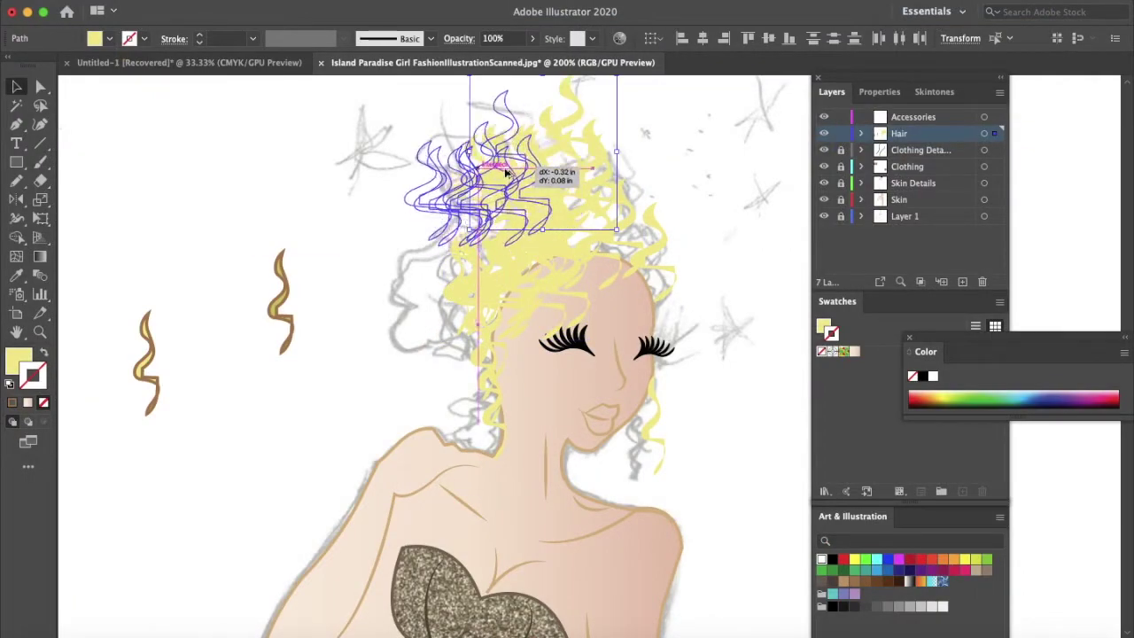
Fill the side of the hair and the forehead edge with more duplicated yellow curls.
mouse_move(496, 163)
left_mouse_down()
mouse_move(489, 214)
mouse_move(435, 286)
mouse_move(502, 176)
mouse_move(430, 313)
left_mouse_up()
left_click_drag(430, 312, 420, 332)
left_click_drag(492, 186, 459, 278)
left_click_drag(443, 175, 428, 326)
left_click_drag(444, 199, 444, 233)
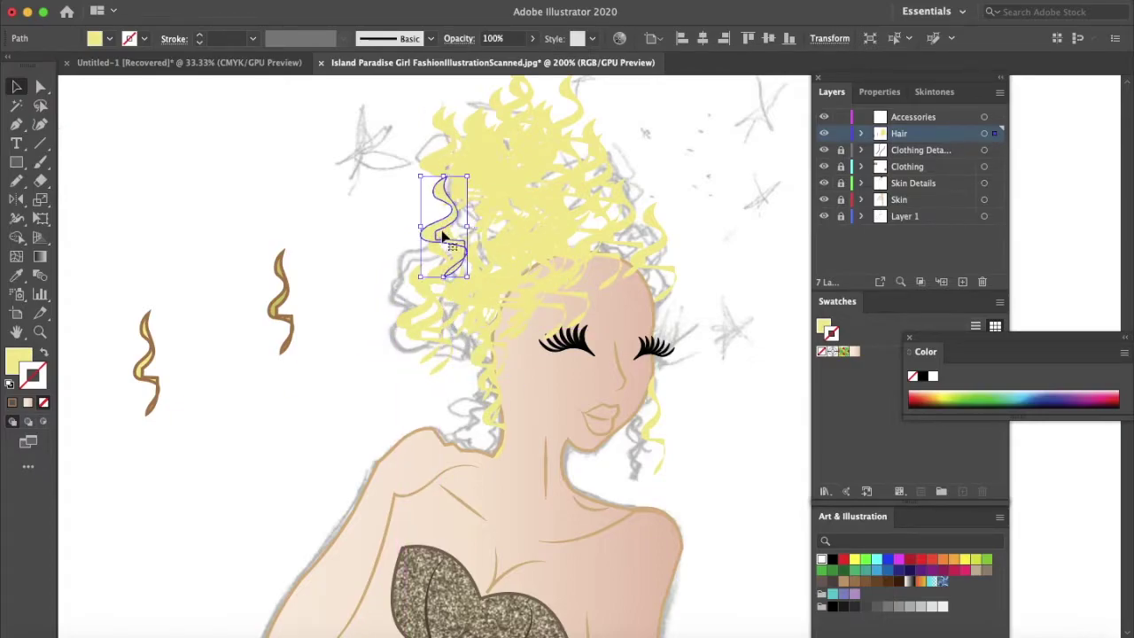
mouse_move(496, 164)
left_mouse_down()
mouse_move(611, 243)
mouse_move(604, 202)
mouse_move(652, 245)
mouse_move(643, 276)
left_mouse_up()
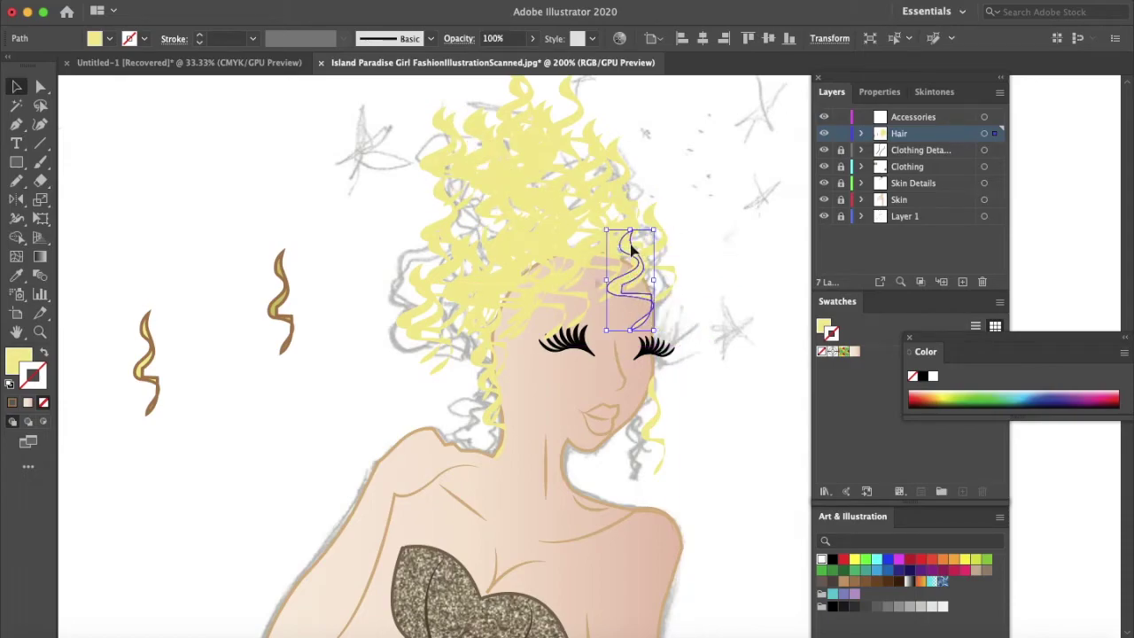
Place duplicates of the darker brown-outlined curl among the yellow curls at the side and crown.
mouse_move(280, 307)
left_mouse_down()
mouse_move(487, 292)
mouse_move(457, 204)
mouse_move(406, 202)
left_mouse_up()
left_click(452, 205)
mouse_move(286, 285)
left_mouse_down()
mouse_move(467, 267)
mouse_move(421, 267)
mouse_move(453, 244)
left_mouse_up()
mouse_move(451, 247)
left_mouse_down()
mouse_move(502, 214)
mouse_move(555, 229)
left_mouse_up()
Make spare copies of the brown-outlined curl beside the figure and distribute them along the hairline and through the hair.
mouse_move(285, 288)
left_mouse_down()
mouse_move(339, 290)
mouse_move(331, 318)
left_mouse_up()
left_click_drag(332, 310, 319, 352)
key("super+z")
key("super+z")
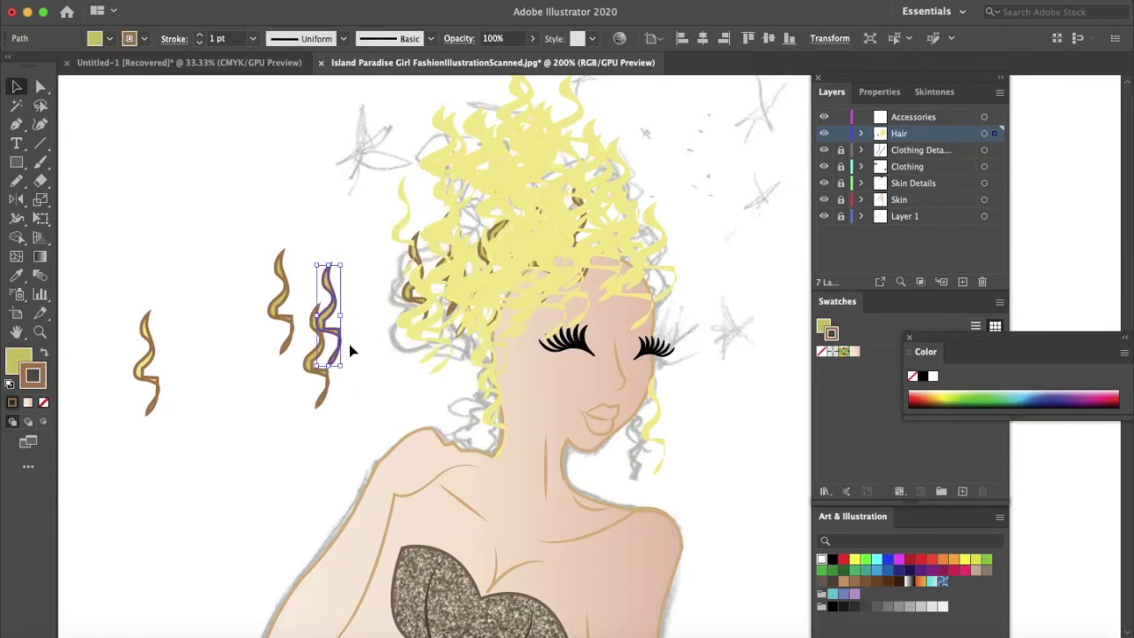
mouse_move(319, 330)
left_mouse_down()
mouse_move(660, 265)
mouse_move(624, 243)
mouse_move(320, 354)
mouse_move(371, 379)
mouse_move(473, 309)
left_mouse_up()
mouse_move(374, 370)
left_mouse_down()
mouse_move(462, 350)
mouse_move(538, 282)
left_mouse_up()
left_click_drag(372, 384, 569, 253)
left_click(373, 300)
left_click_drag(368, 381, 483, 213)
Move the remaining spare brown-outlined curl into the crown of the hair.
left_click_drag(316, 354, 345, 221)
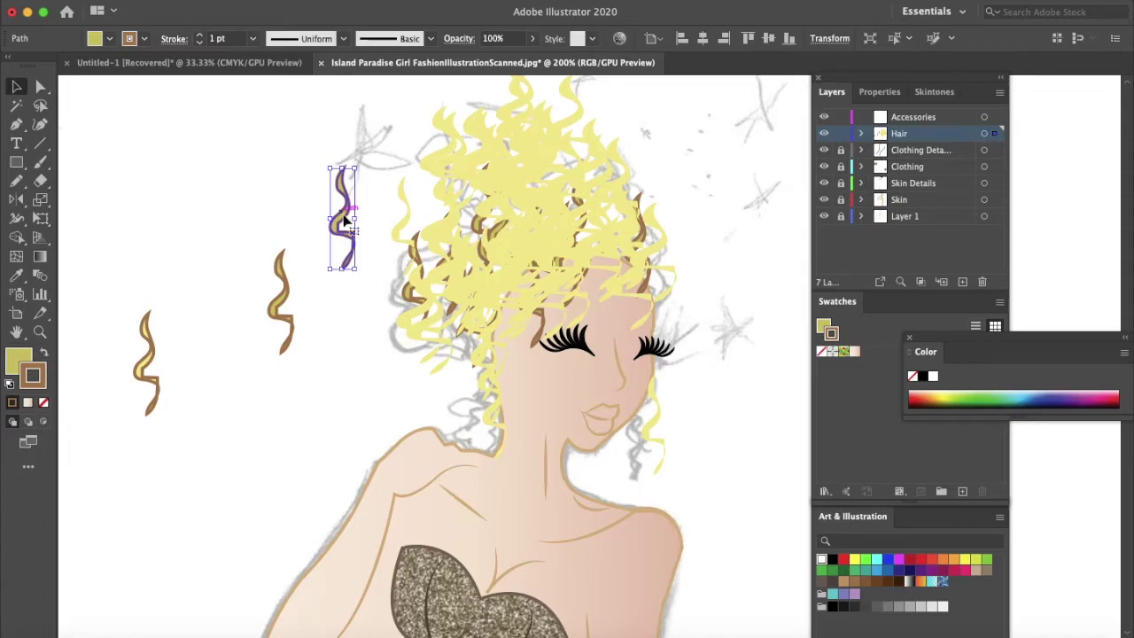
key("Delete")
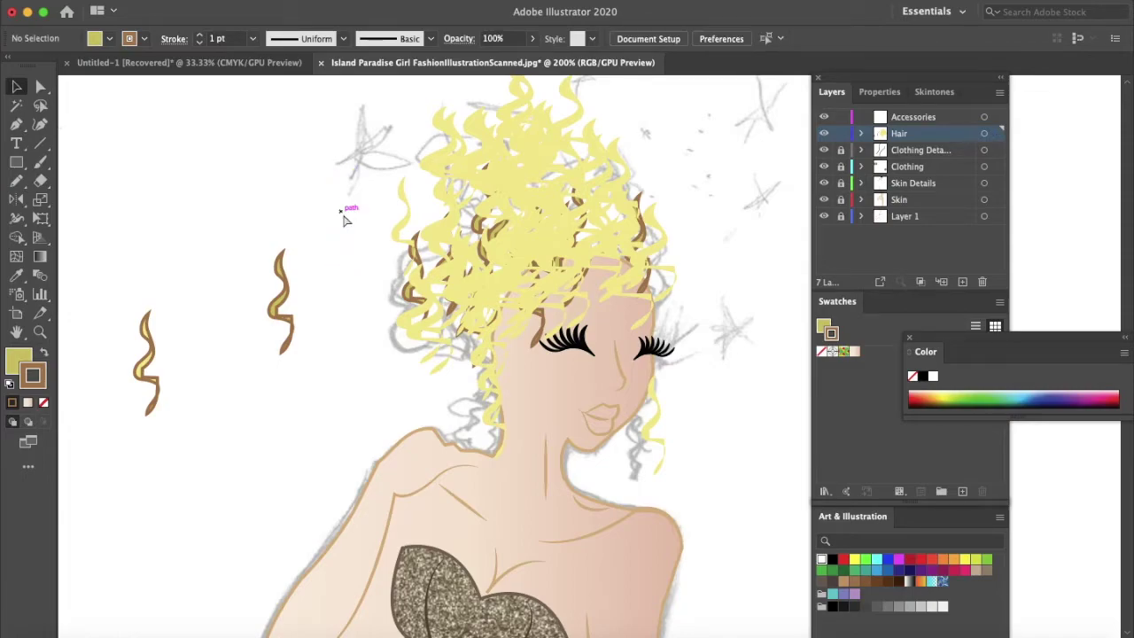
key("cmd+z")
left_click_drag(343, 221, 537, 212)
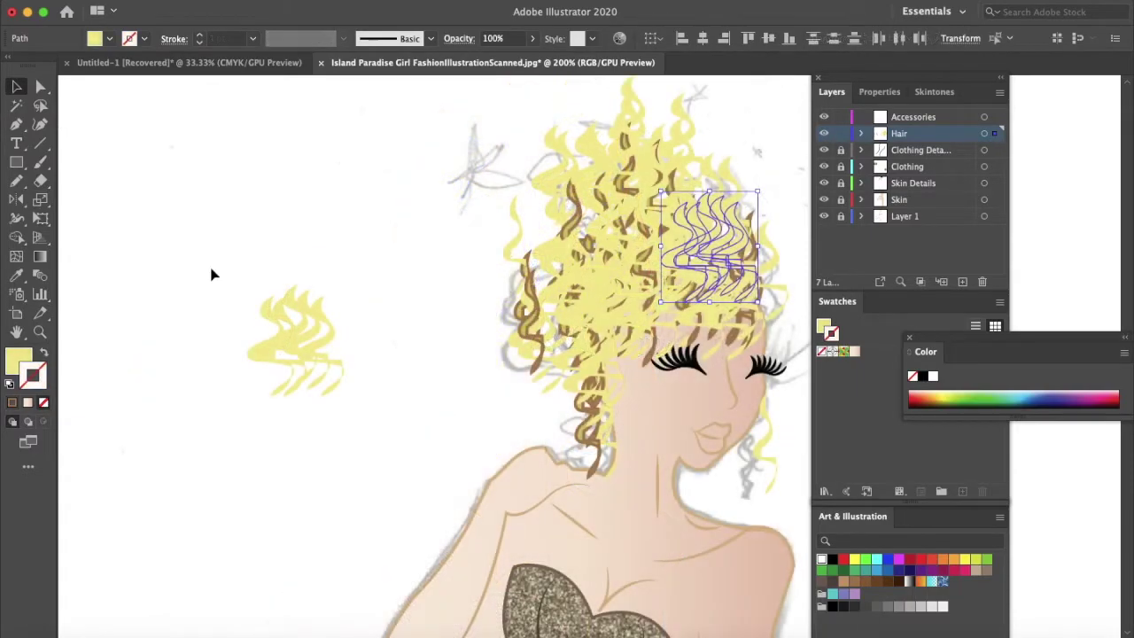
Duplicate the spare cluster of yellow curls onto the upper part of the hair over the brown-outlined curls.
left_click_drag(210, 268, 470, 464)
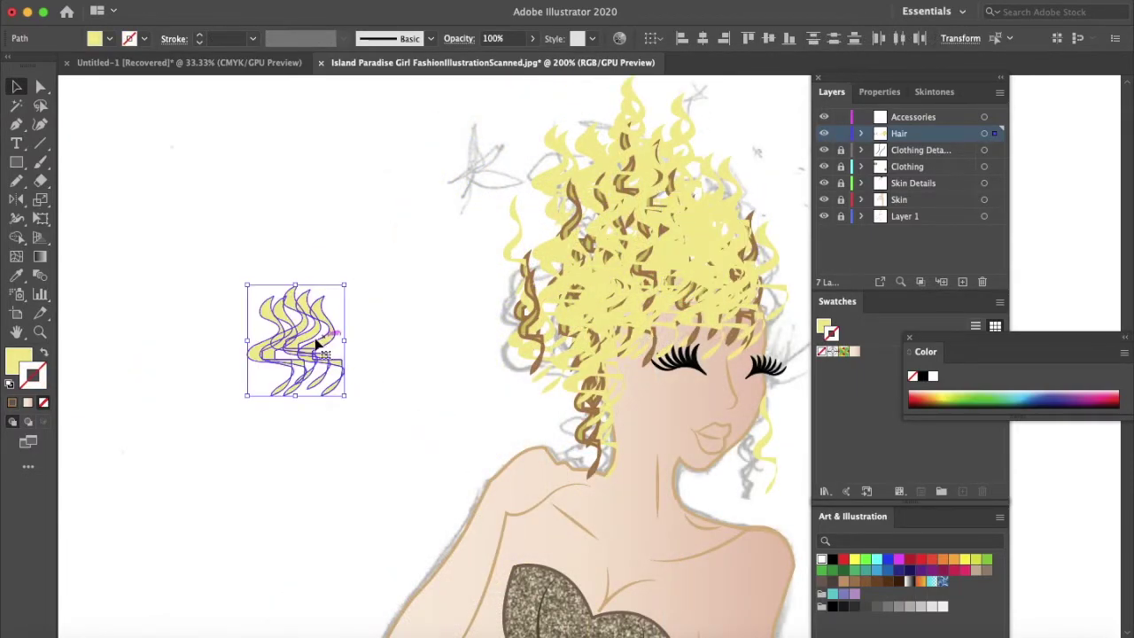
left_click_drag(304, 346, 620, 188)
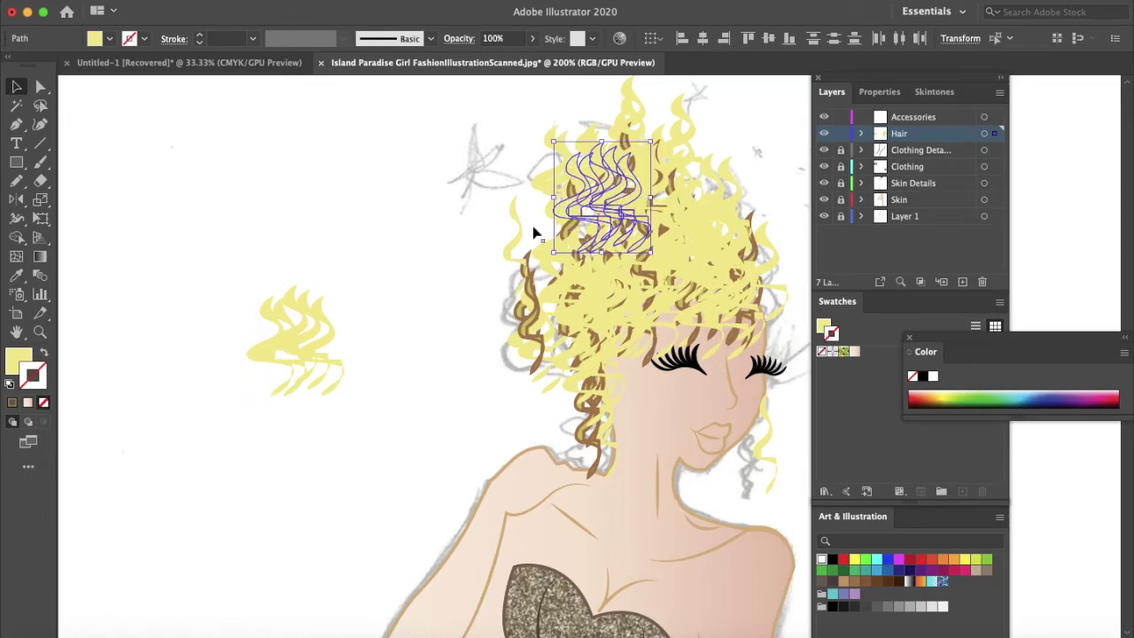
left_click(426, 252)
Examine the layered curls up close and in the whole illustration at 50% zoom.
scroll(446, 288, "right", 5)
scroll(446, 288, "down", 3)
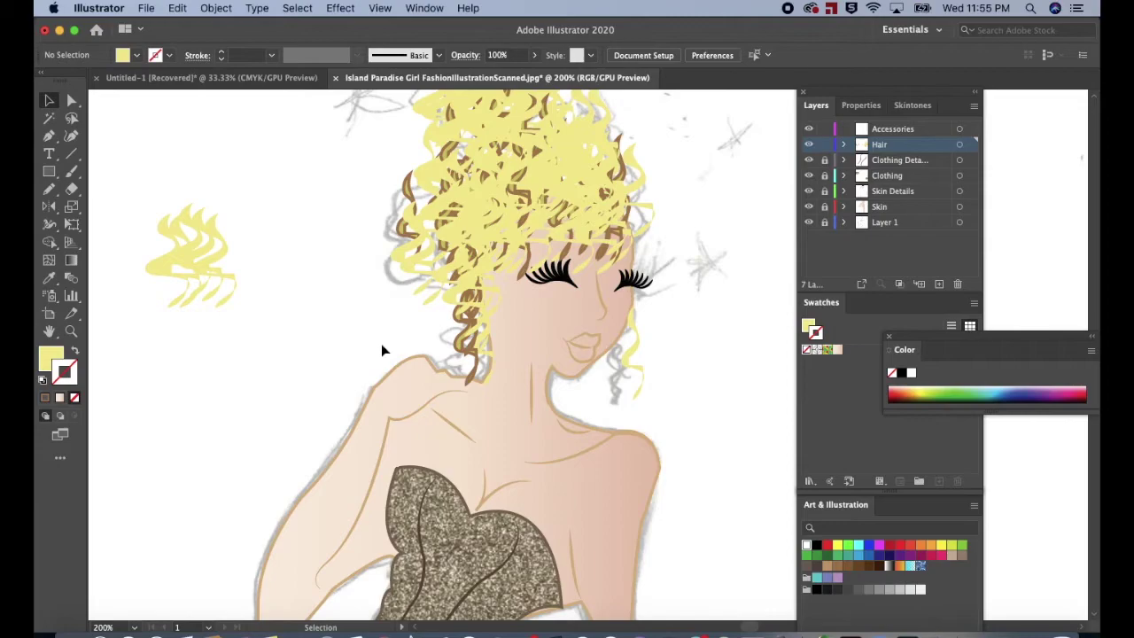
key("super+minus")
key("super+minus")
key("super+minus")
key("super+minus")
scroll(382, 350, "down", 2)
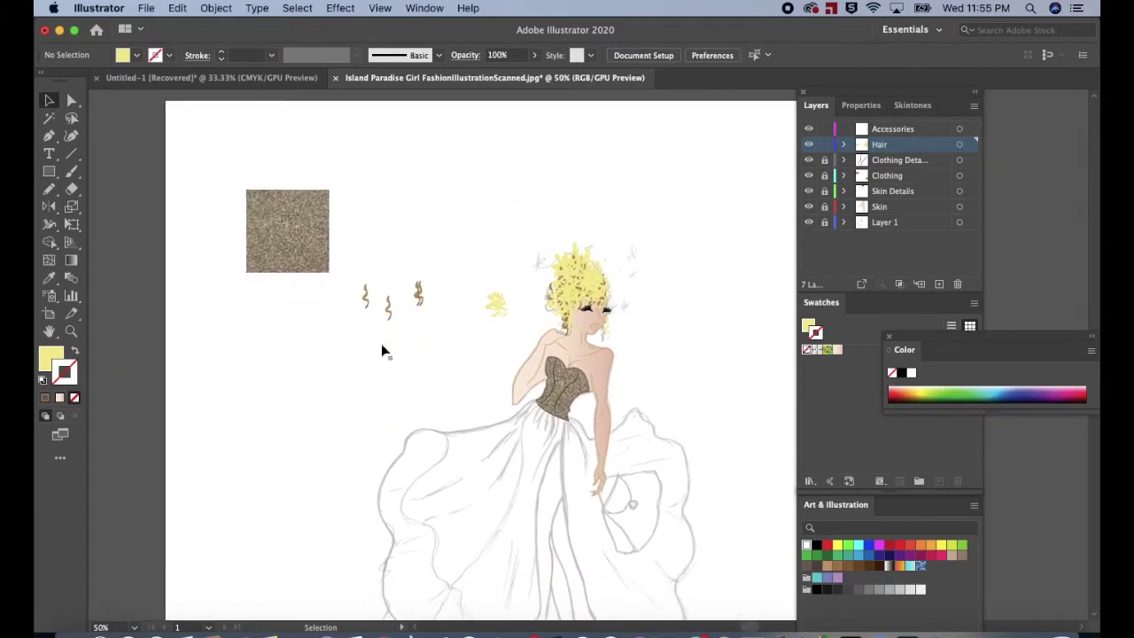
Move the spare yellow curl cluster away from the figure, next to the loose brown curls.
key("super+plus")
key("super+plus")
key("super+plus")
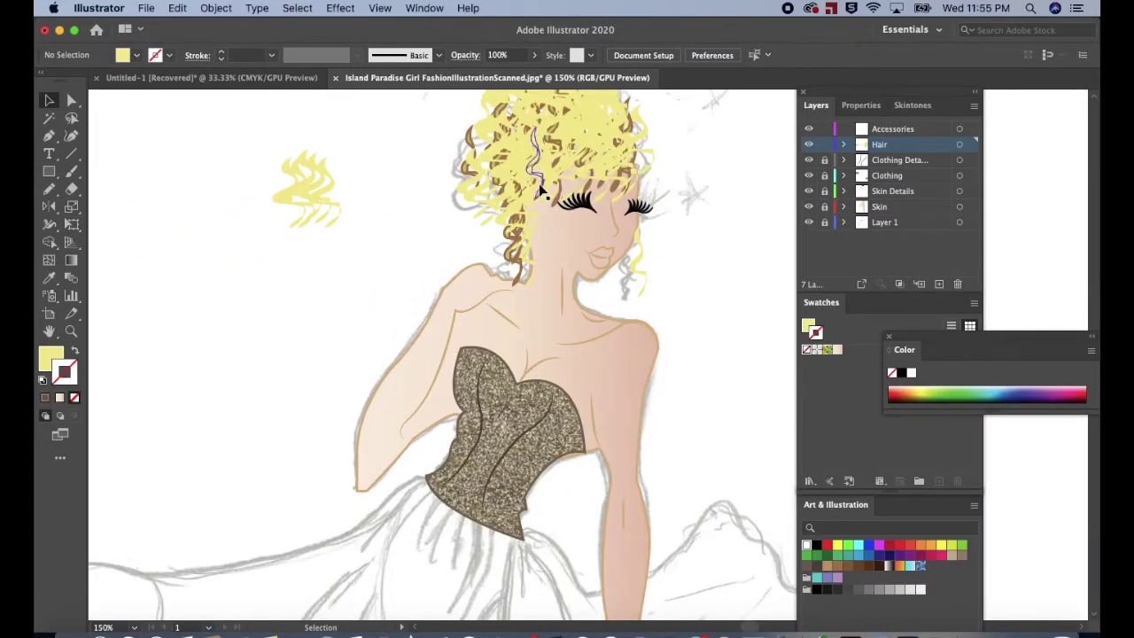
left_click(530, 195)
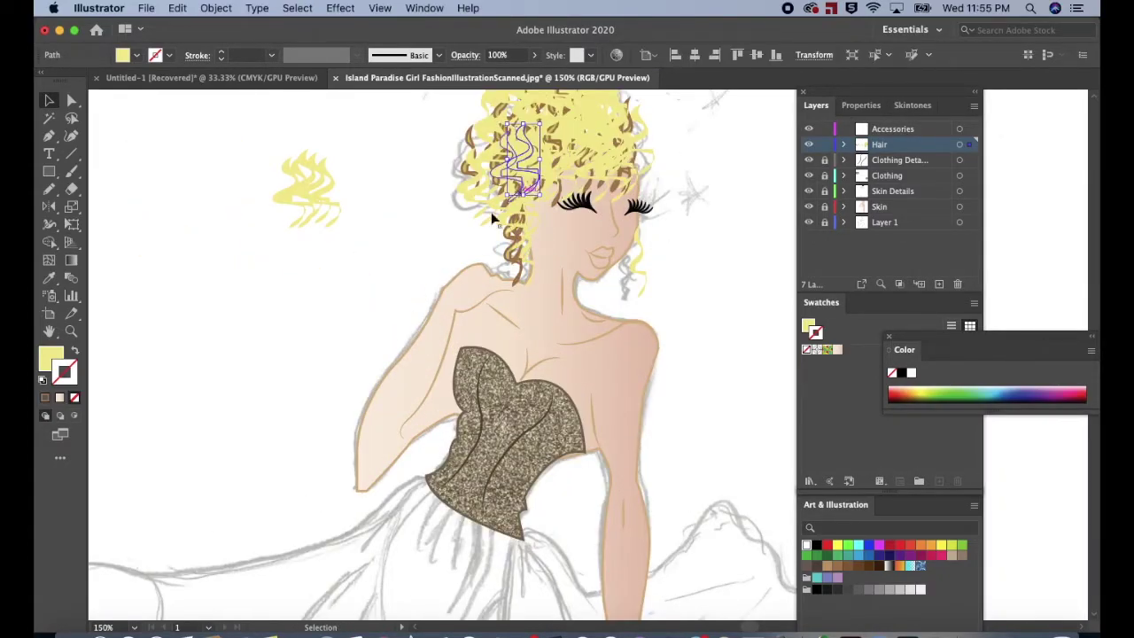
left_click(324, 213)
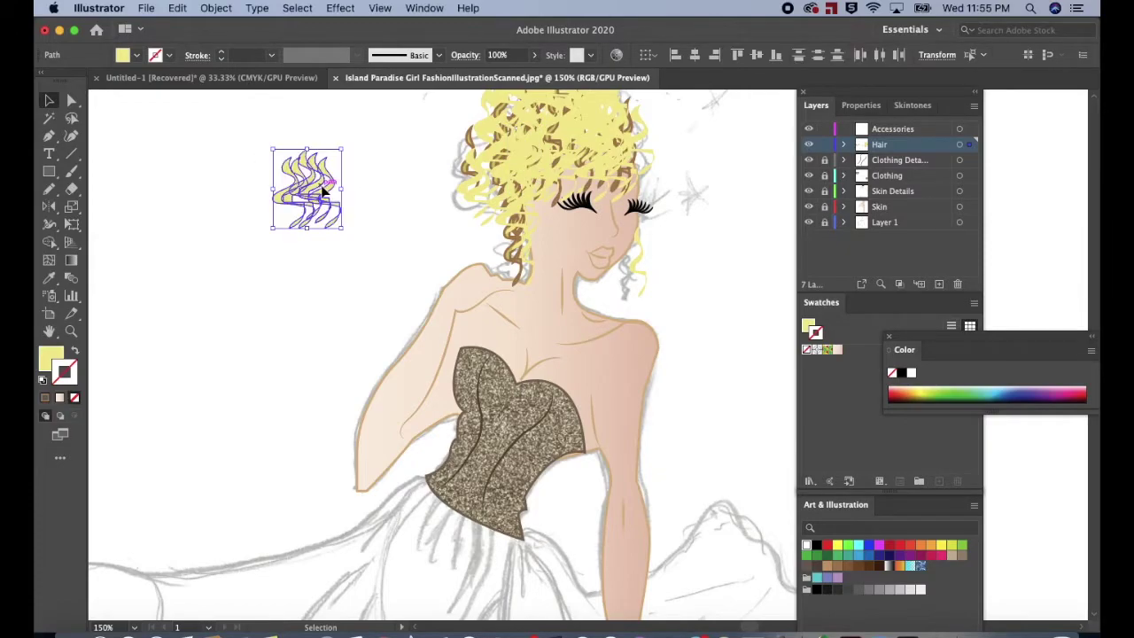
left_click_drag(325, 193, 156, 174)
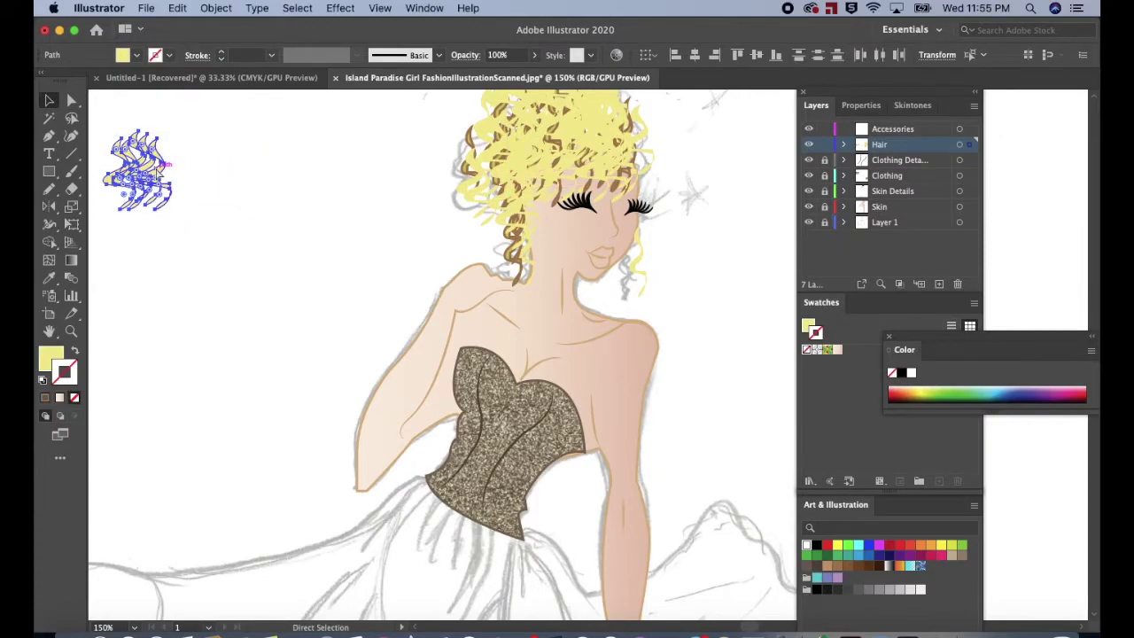
key("super+minus")
key("super+minus")
scroll(156, 172, "right", 4)
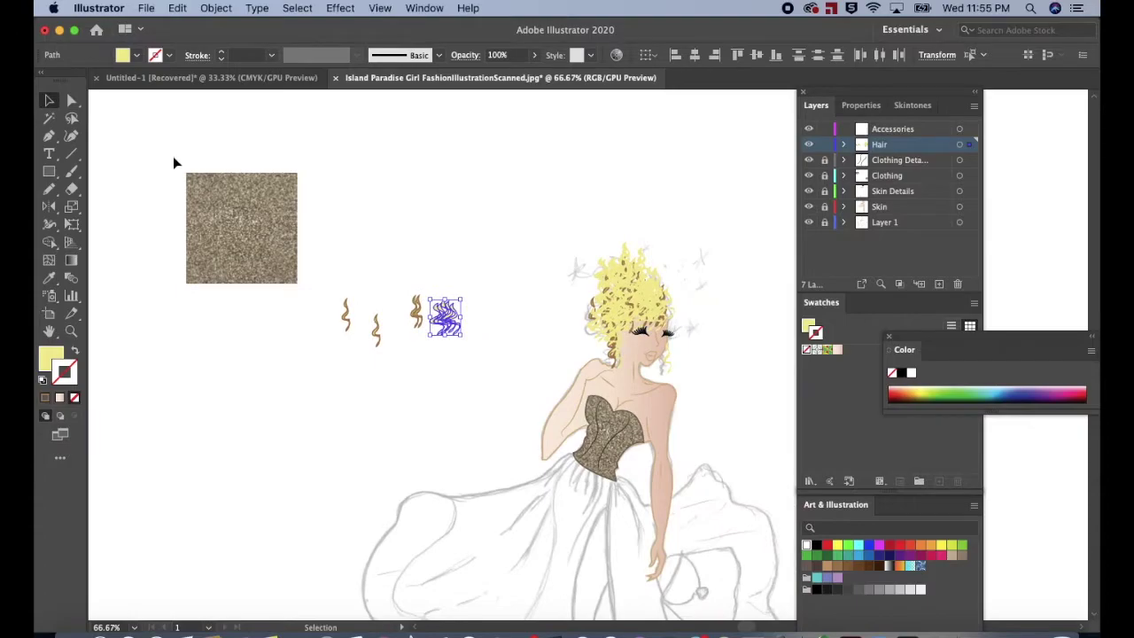
scroll(353, 217, "down", 5)
scroll(353, 216, "right", 3)
left_click(662, 264)
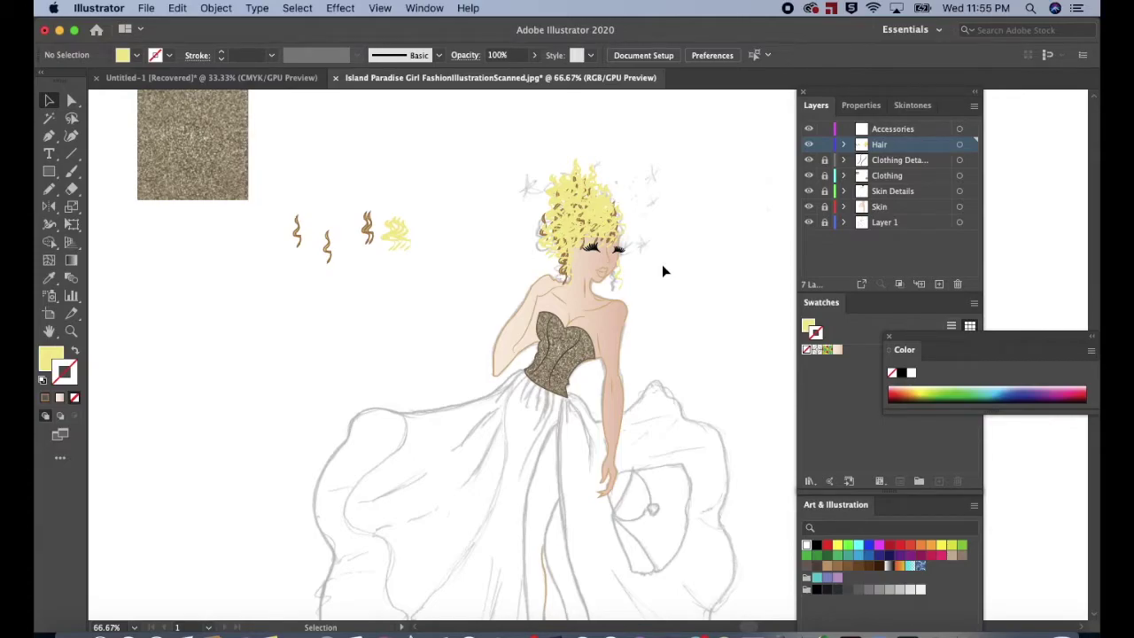
Copy a curl from the spare yellow cluster to the right edge of the hair beside the forehead.
key("super+plus")
key("super+plus")
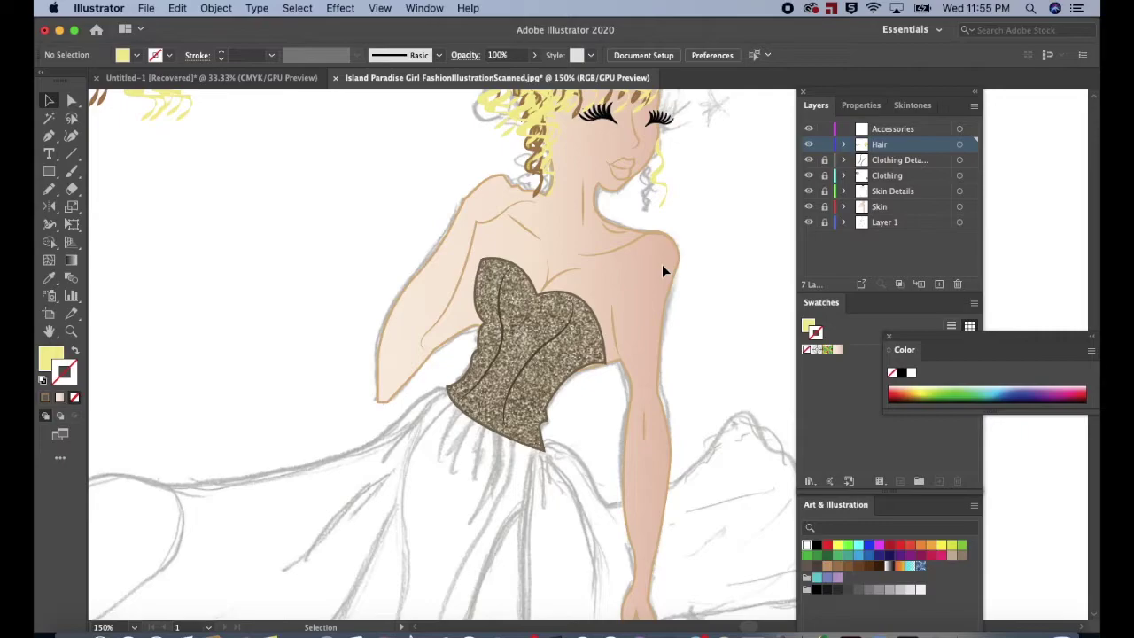
scroll(662, 264, "up", 3)
scroll(661, 264, "right", 1)
left_click_drag(124, 205, 633, 196)
left_click(676, 210)
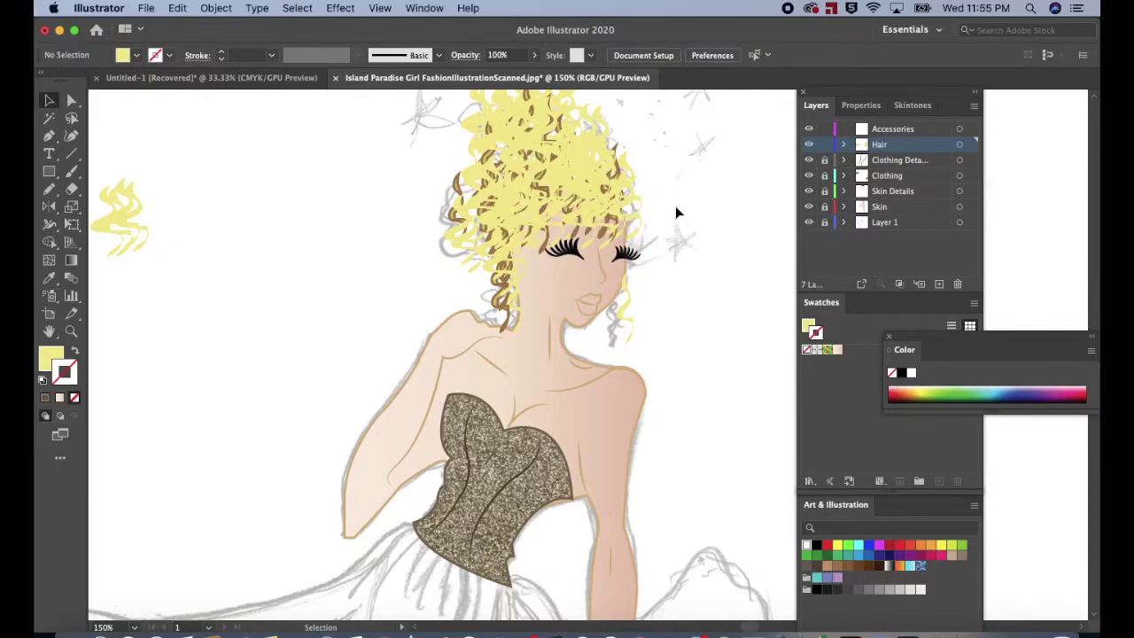
Toggle the Skin Details layer's visibility to identify its artwork, and unlock the layer.
key("super+equal")
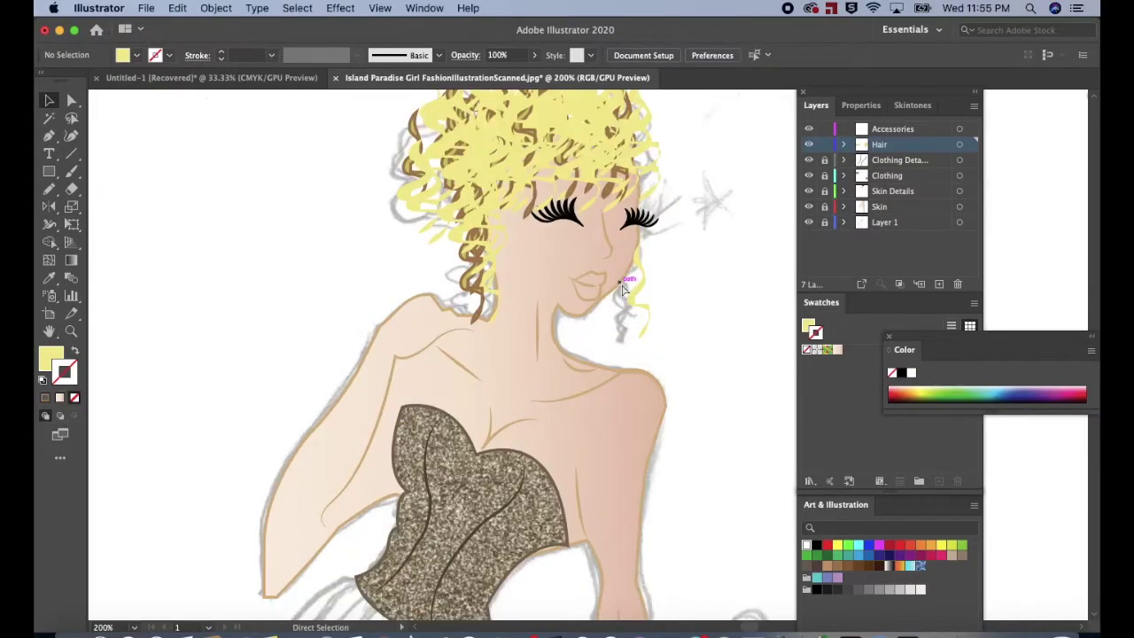
key("super+equal")
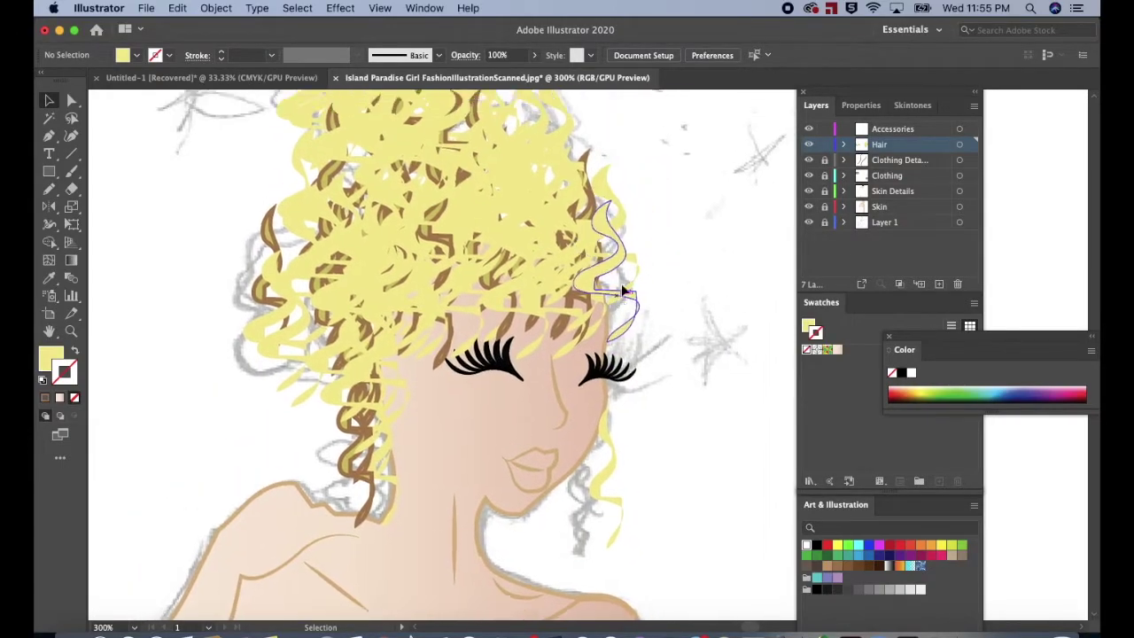
scroll(623, 291, "up", 2)
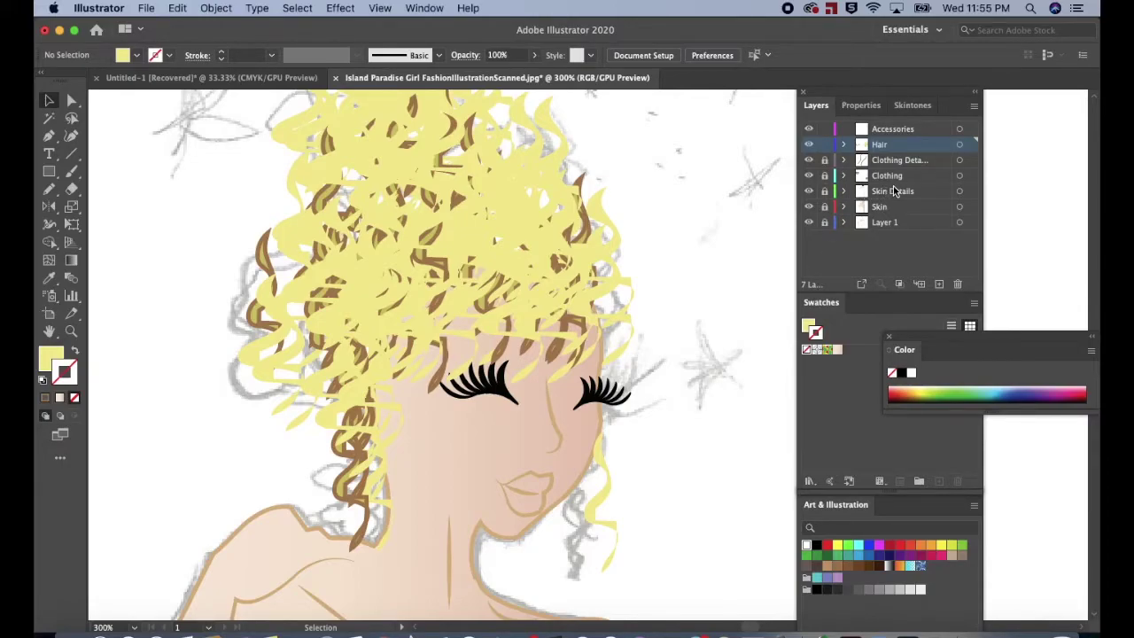
left_click(809, 192)
left_click(809, 191)
left_click(824, 191)
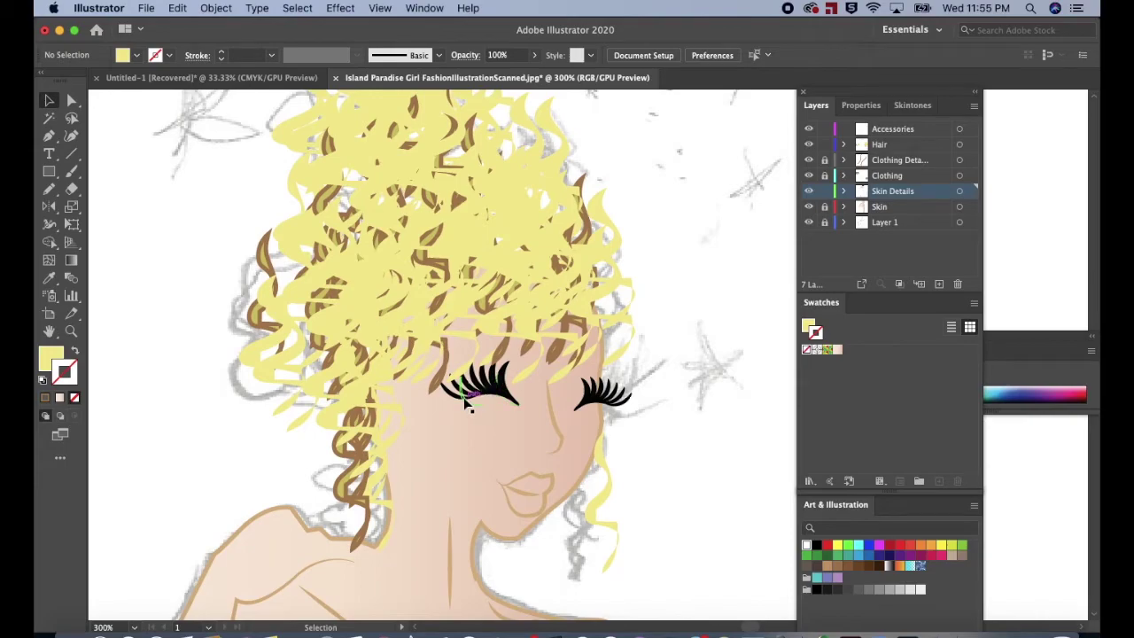
Set the fill of the outer key lash in the left eye's eyelash blend to brown 844D1A.
left_click(465, 401)
key("a")
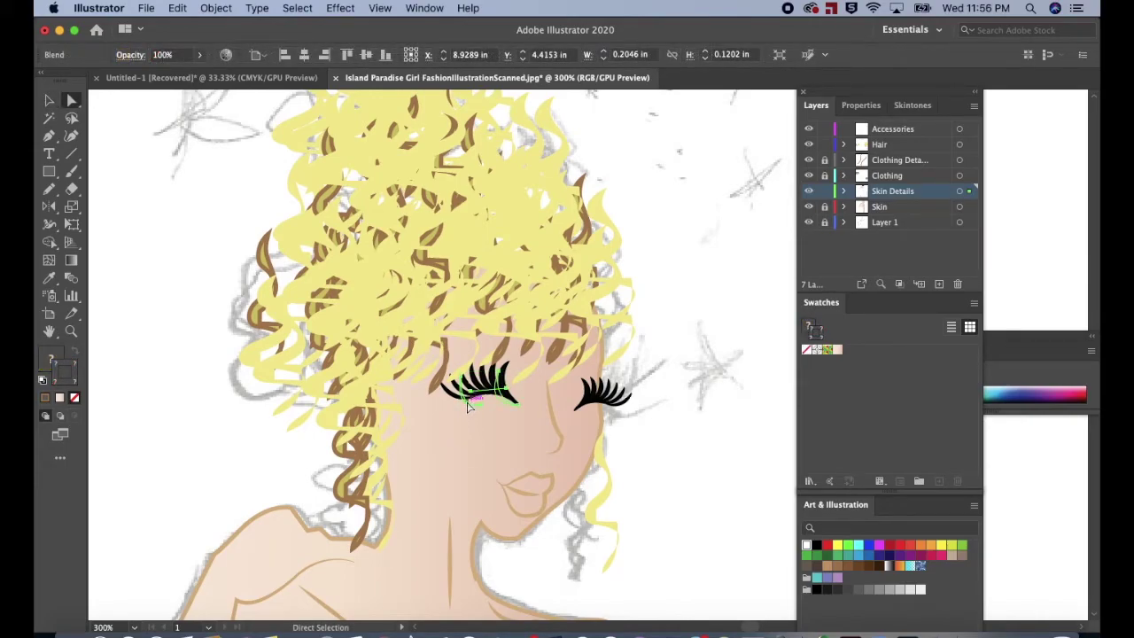
key("super+equal")
key("super+equal")
key("super+equal")
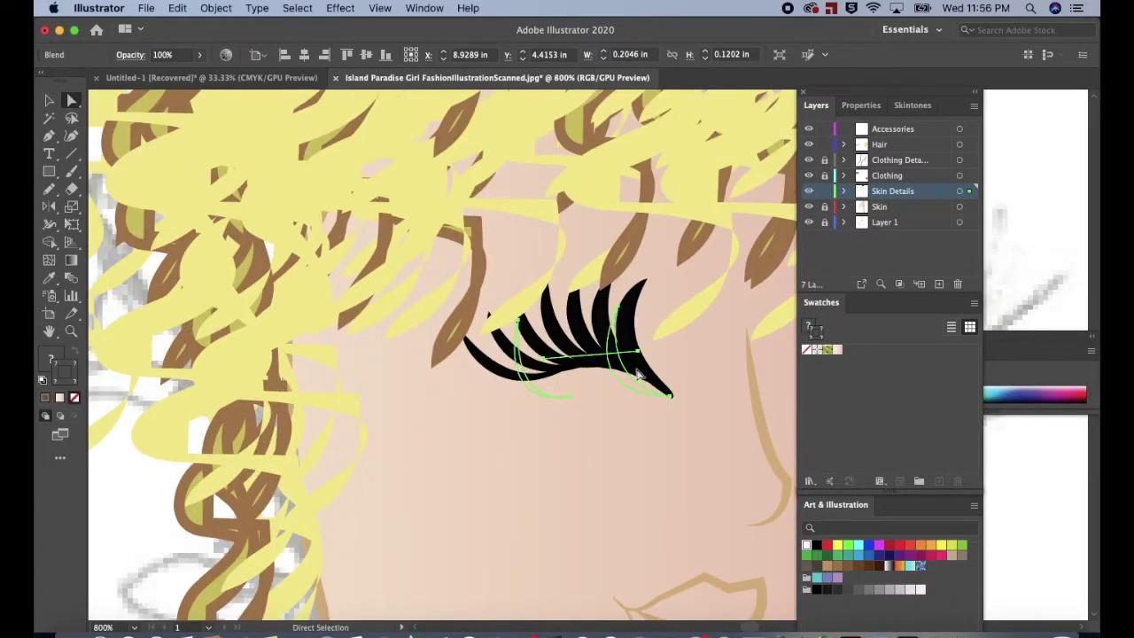
left_click(531, 375)
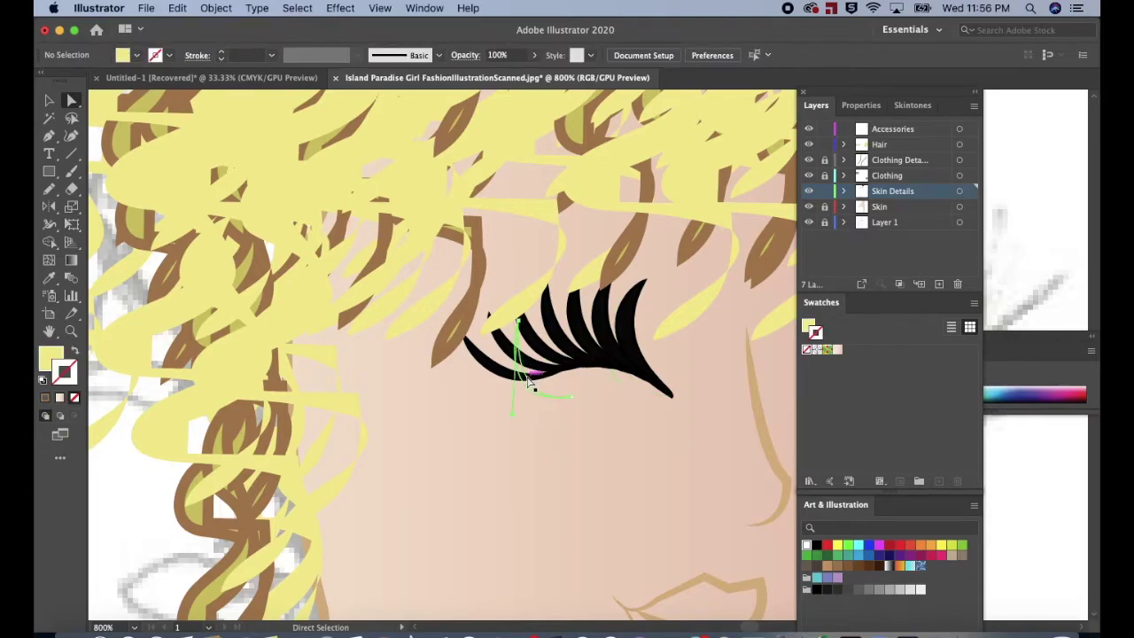
left_click(530, 384)
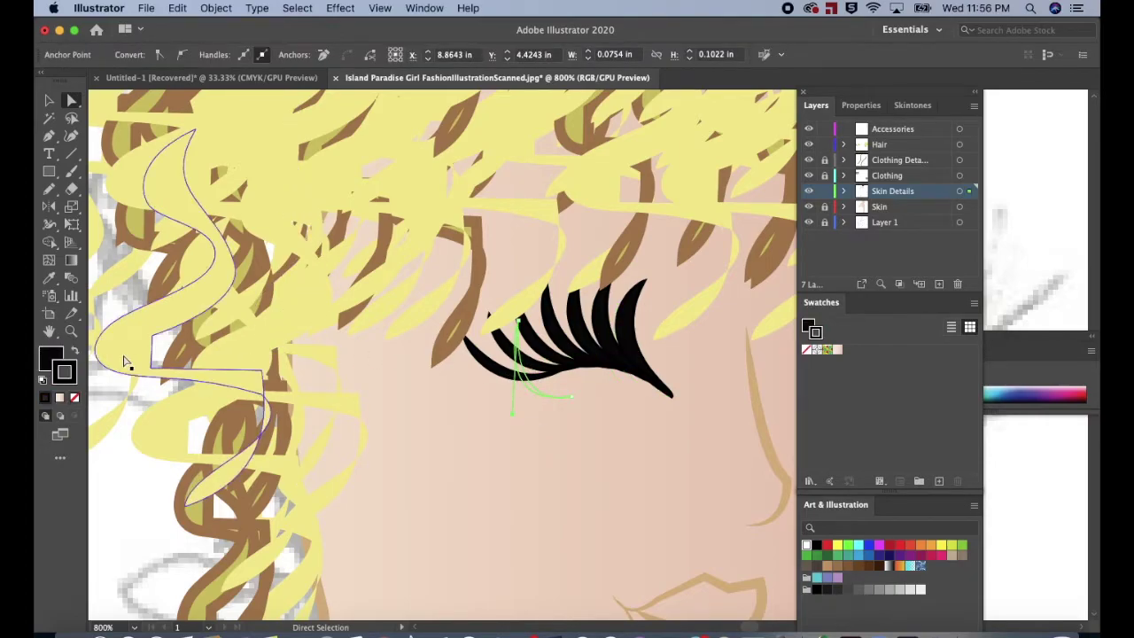
double_click(50, 359)
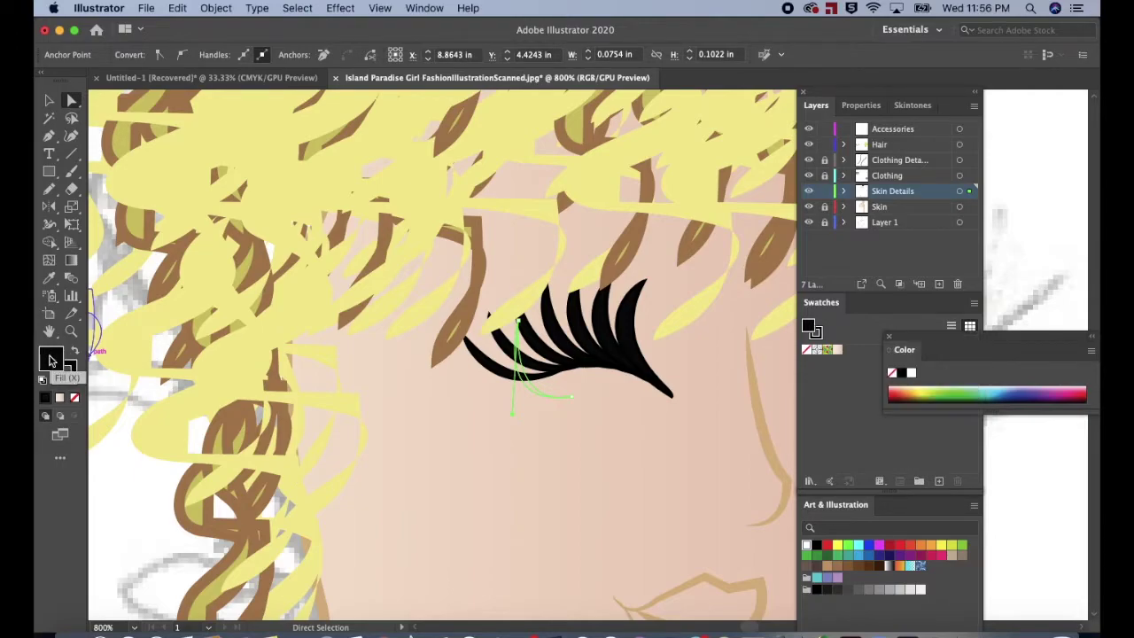
left_click_drag(511, 293, 532, 304)
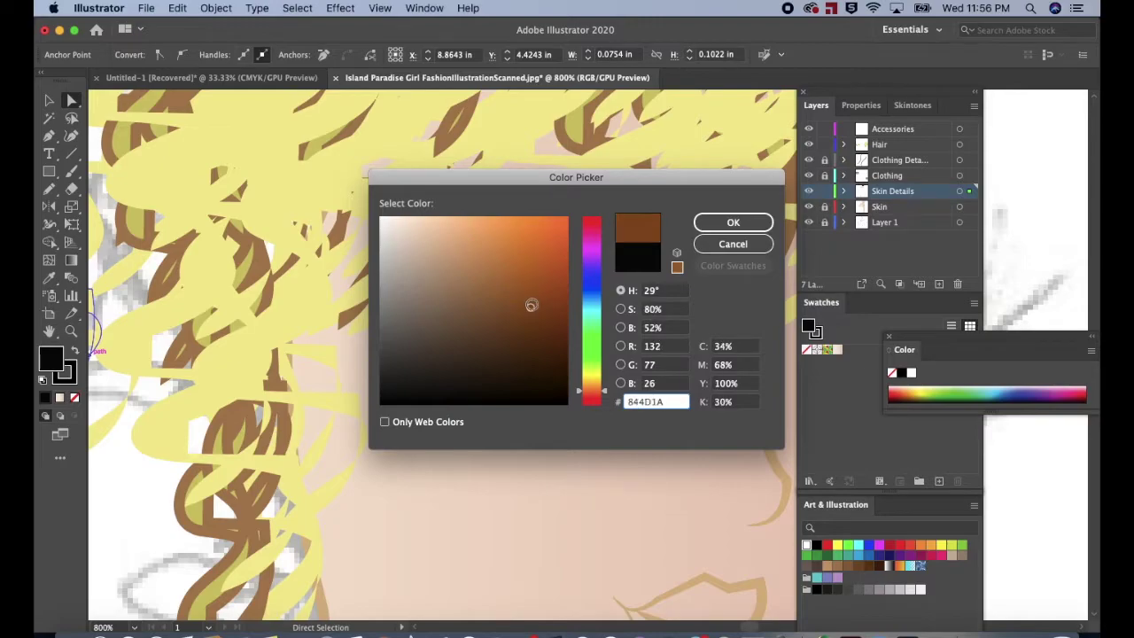
left_click(733, 222)
left_click(608, 425)
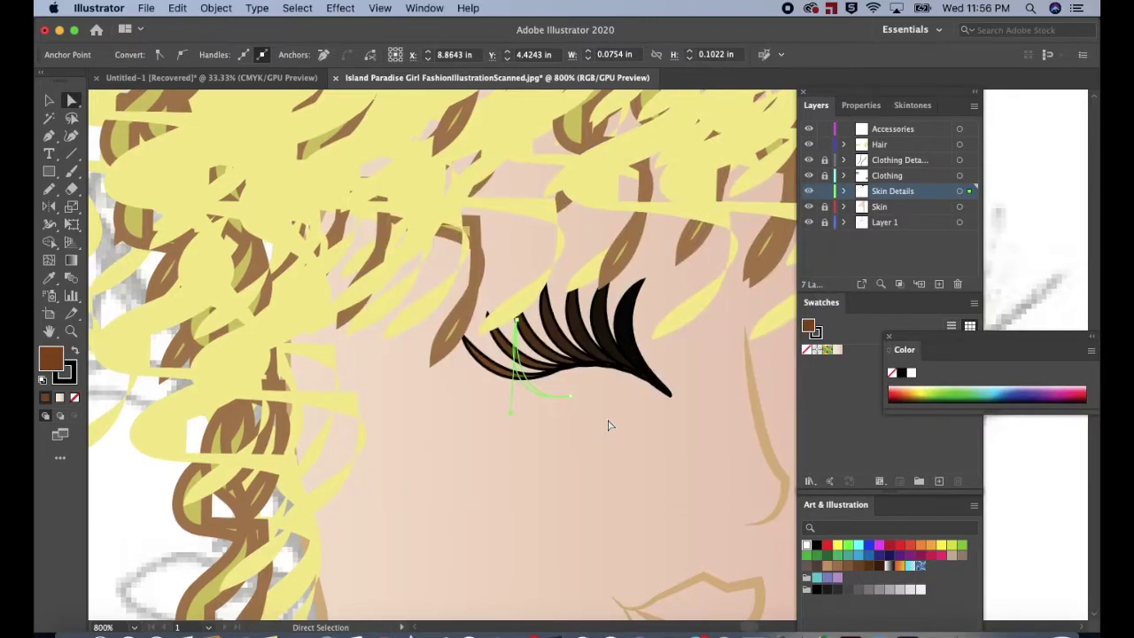
Apply the left eyelash's brown fill to the inner key lash of the right eye's blend with the Eyedropper.
scroll(607, 425, "right", 3)
scroll(607, 425, "down", 2)
left_click(570, 362)
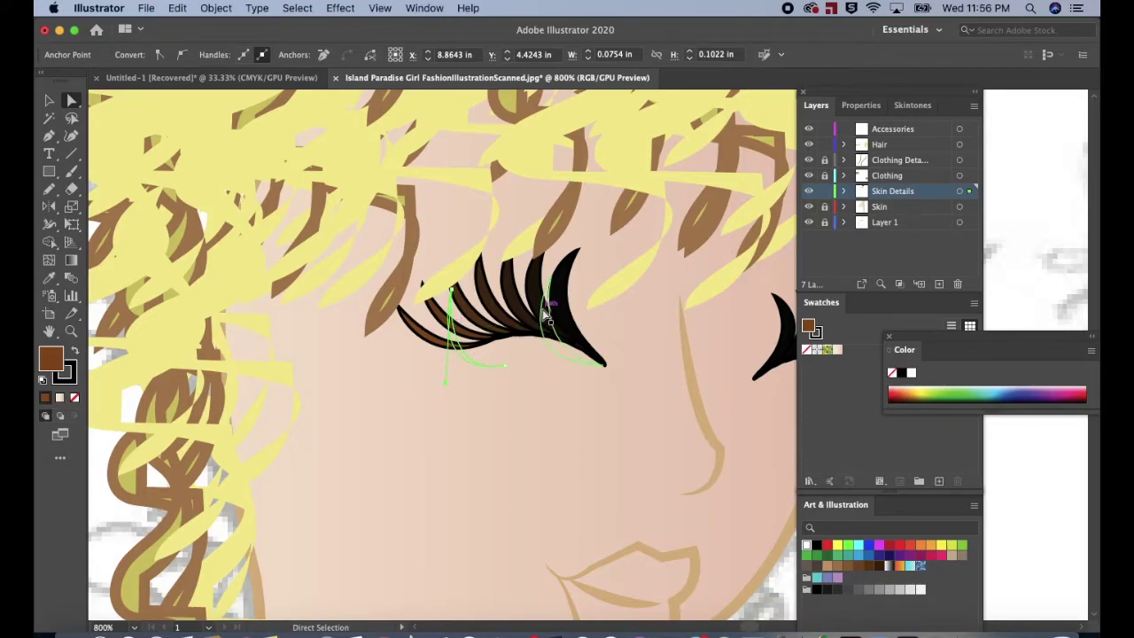
key("super+minus")
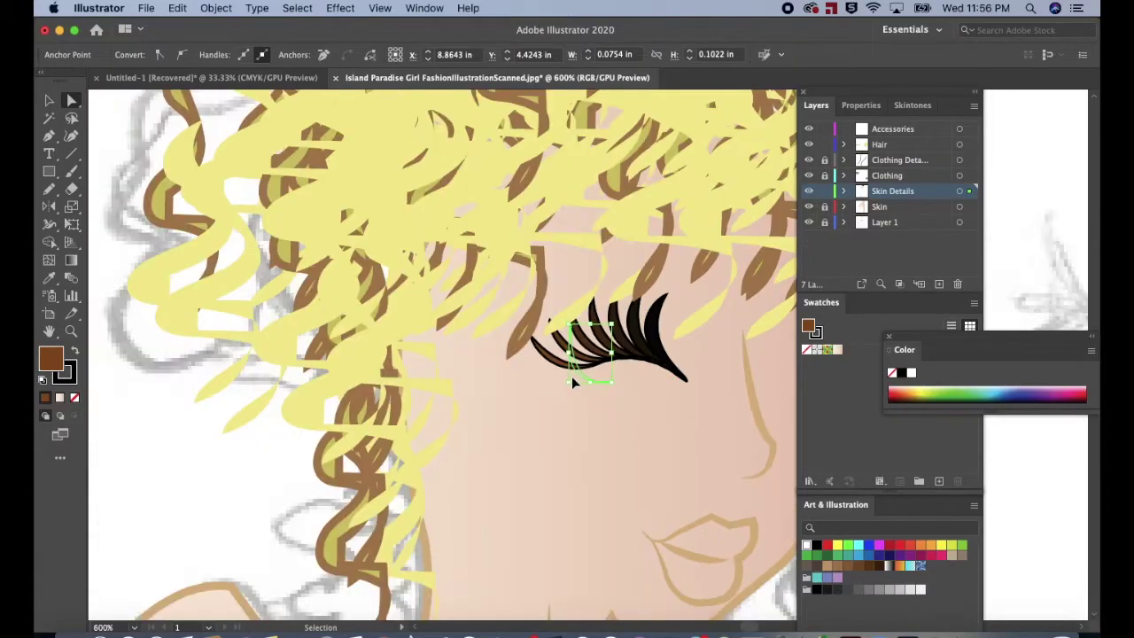
key("super+minus")
scroll(574, 380, "right", 5)
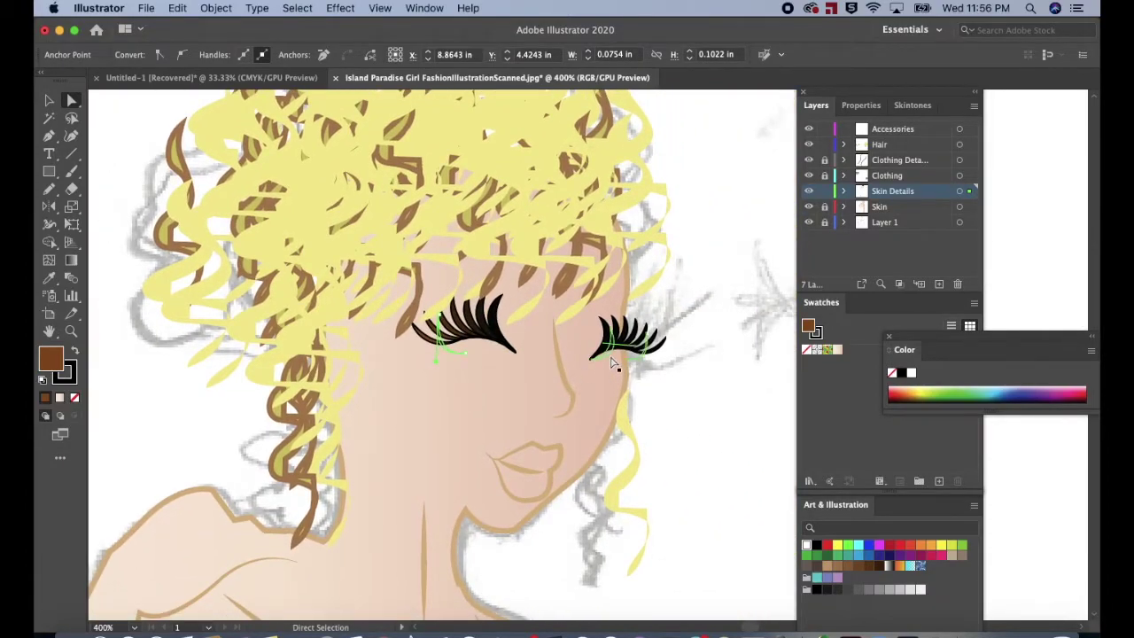
left_click(612, 350)
left_click(612, 347)
key("i")
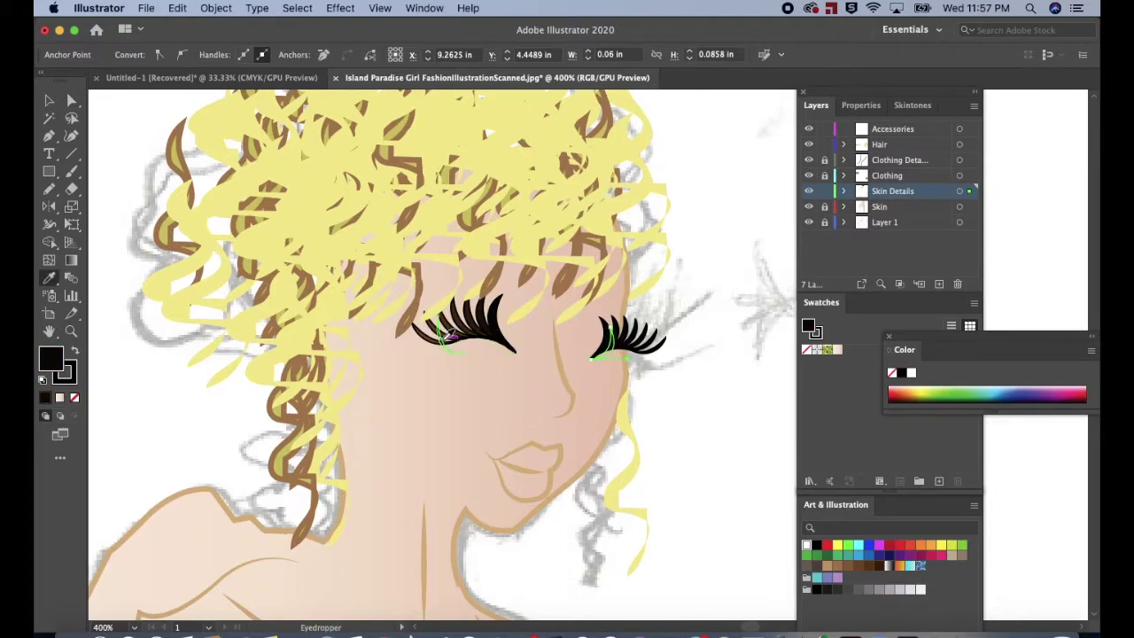
left_click(440, 338)
key("v")
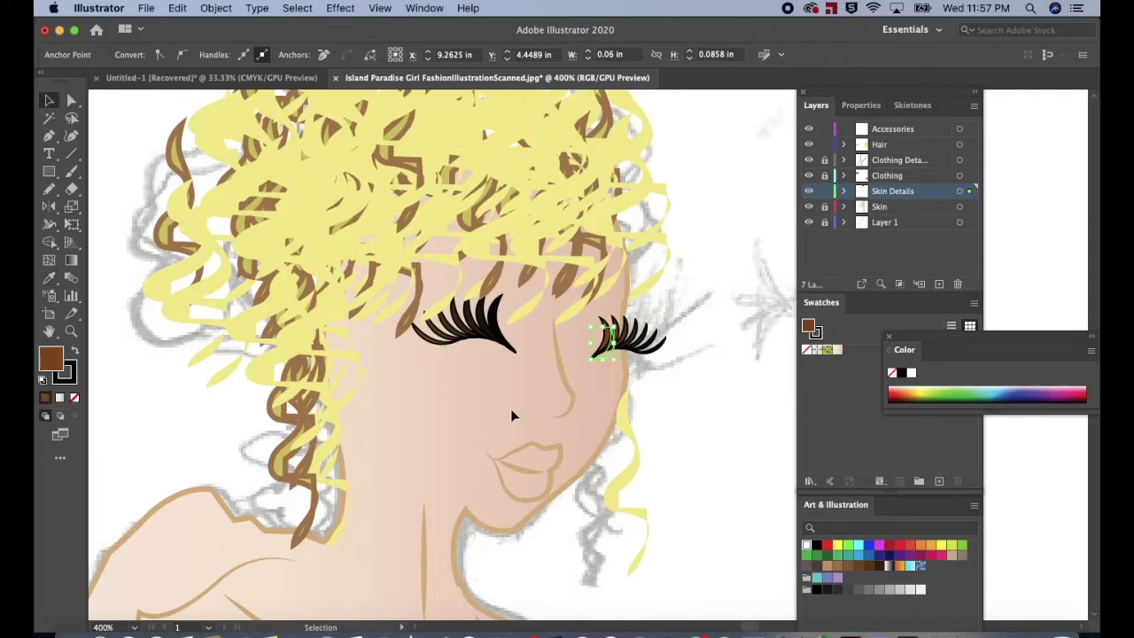
left_click(719, 410)
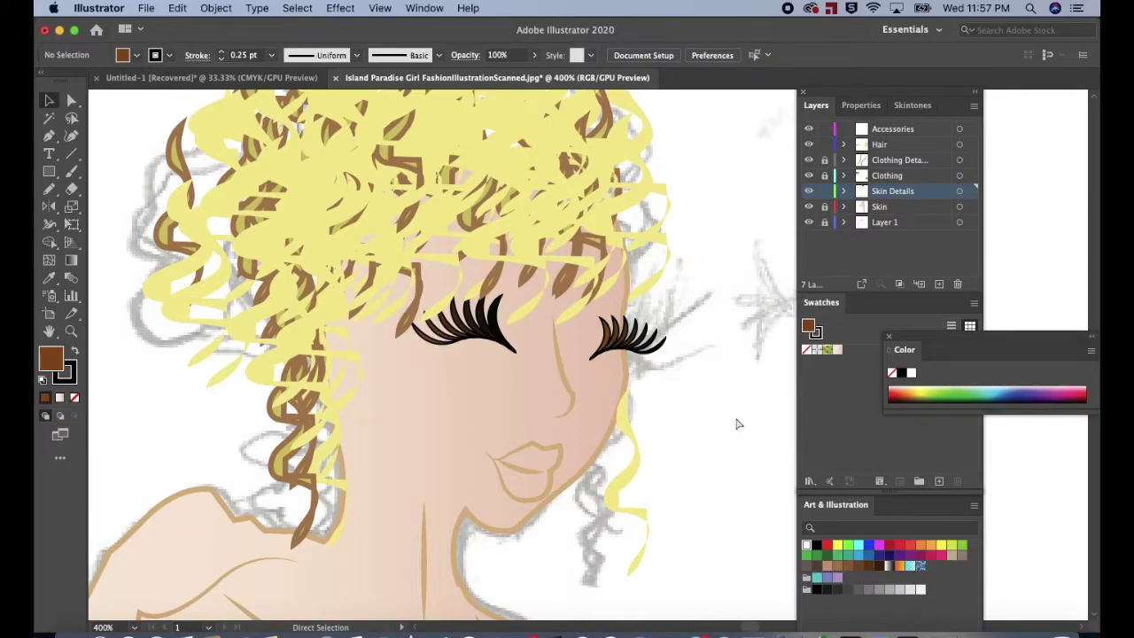
Copy the yellow curl hanging beside the cheek slightly down and left, over the sketched strand.
left_click(647, 243)
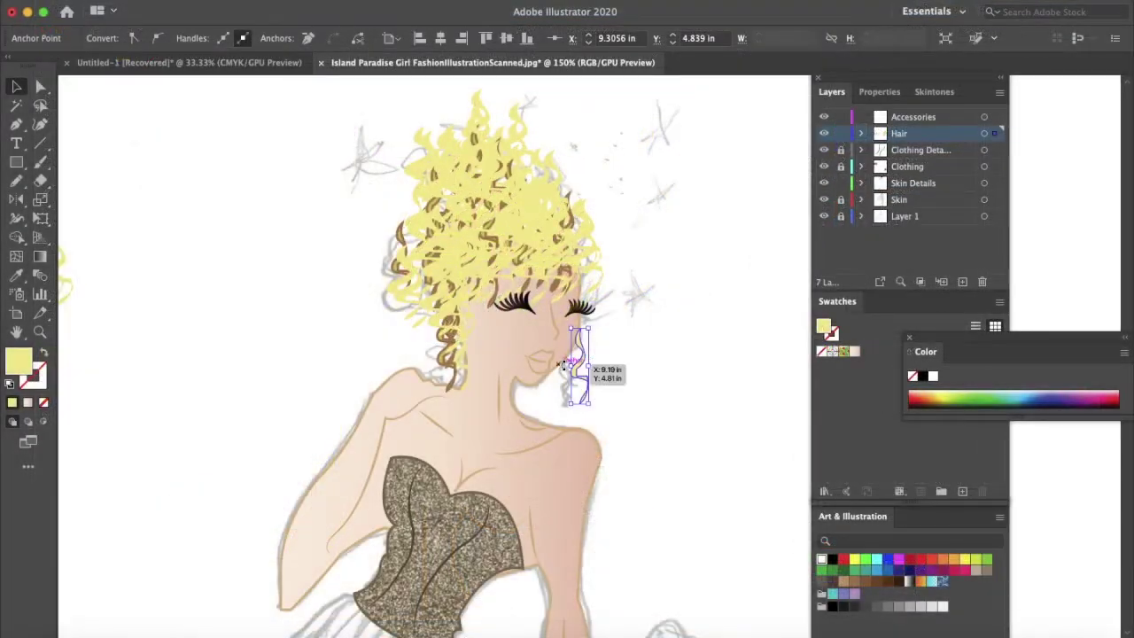
left_click_drag(582, 354, 567, 383)
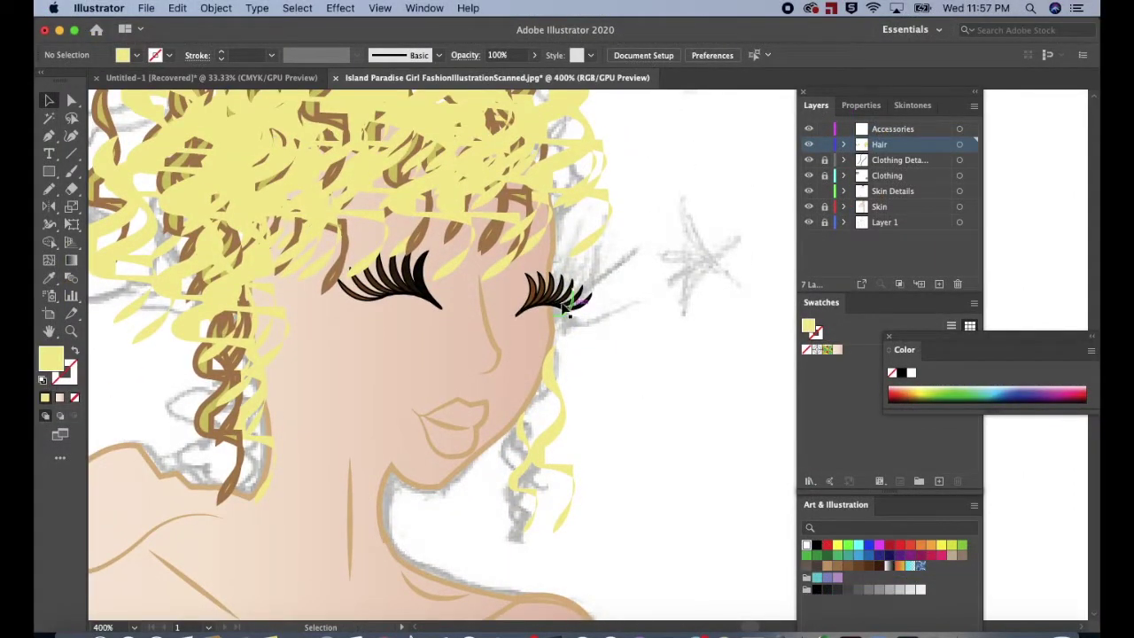
Lock the Hair layer and make Skin Details the active layer for drawing with the Pen tool.
key("p")
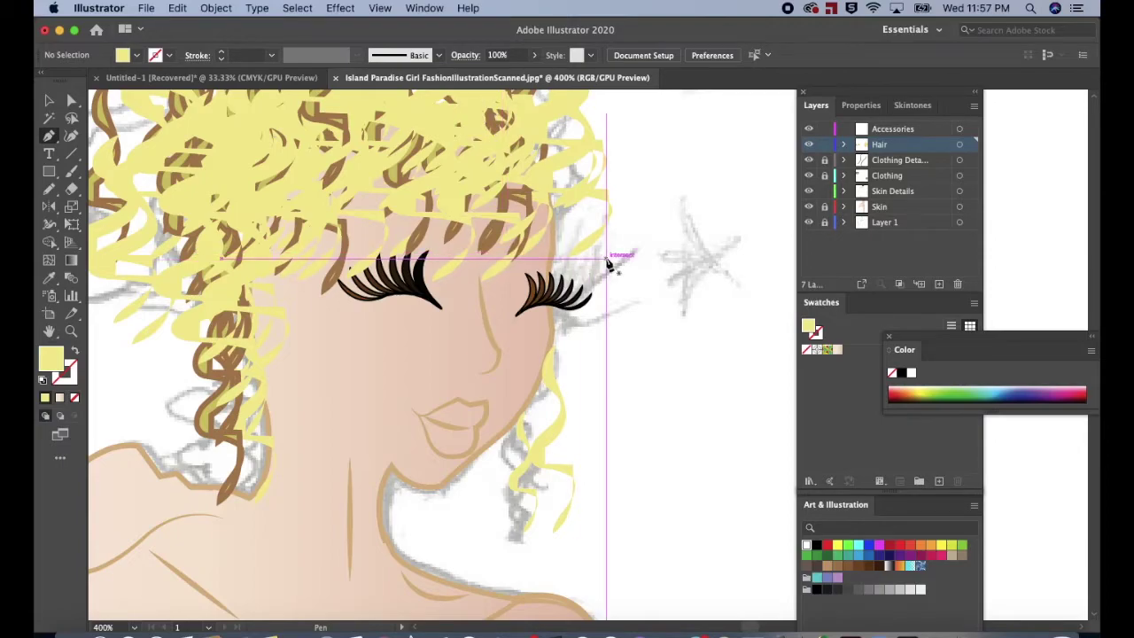
left_click(824, 145)
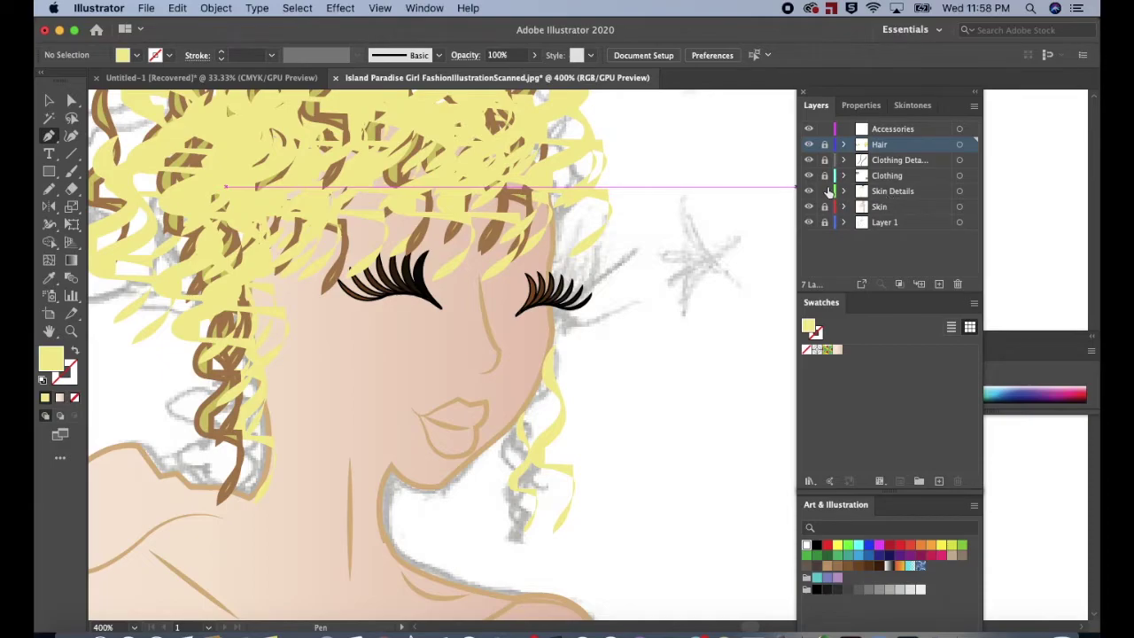
left_click(825, 191)
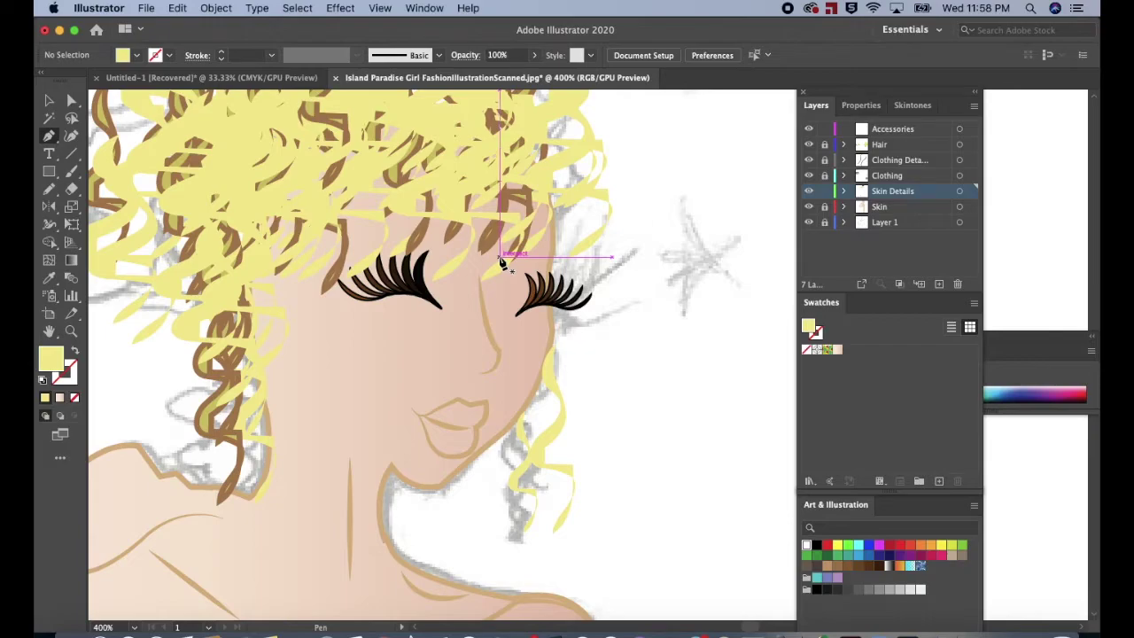
Draw a curved eyebrow above the right eye with the Pen tool, using no fill and a dark brown 592F0A stroke.
left_click(502, 258)
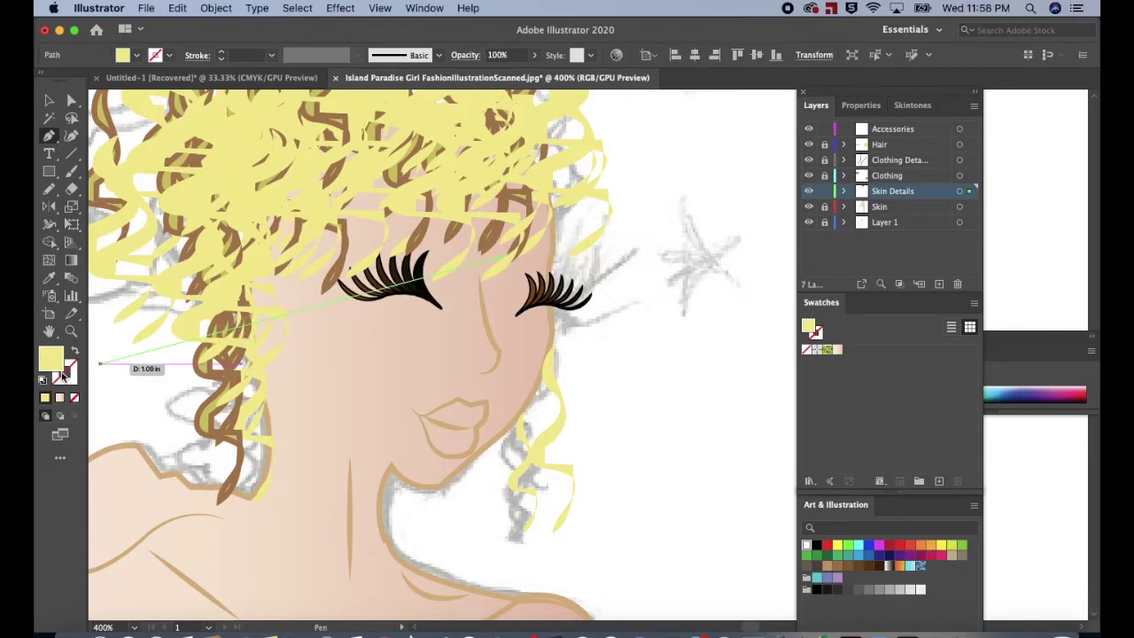
left_click(74, 397)
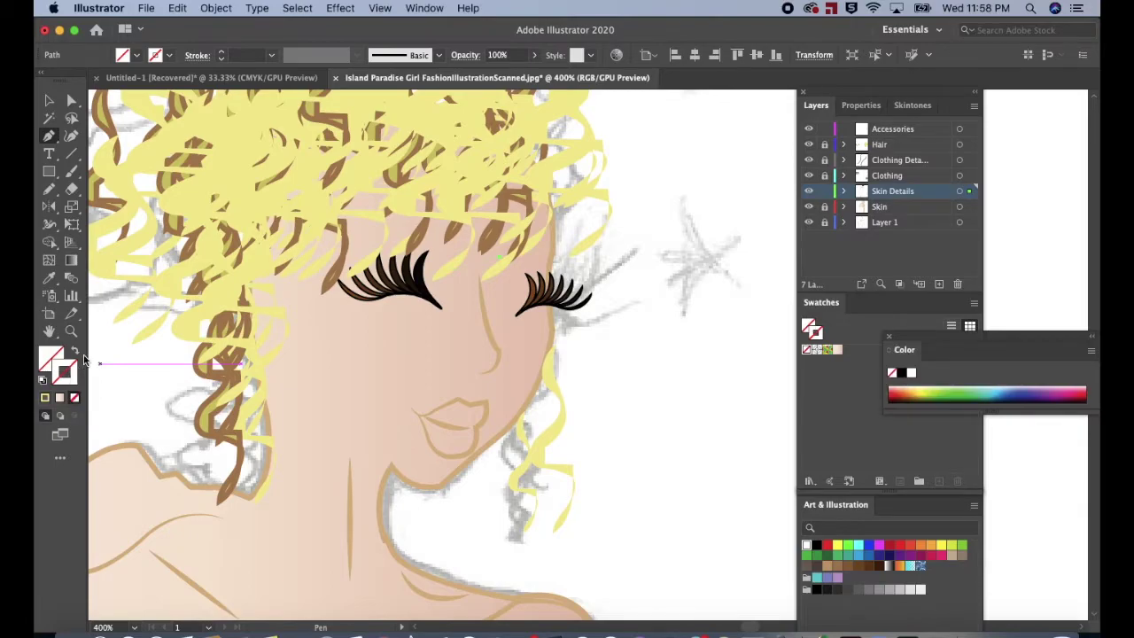
double_click(71, 372)
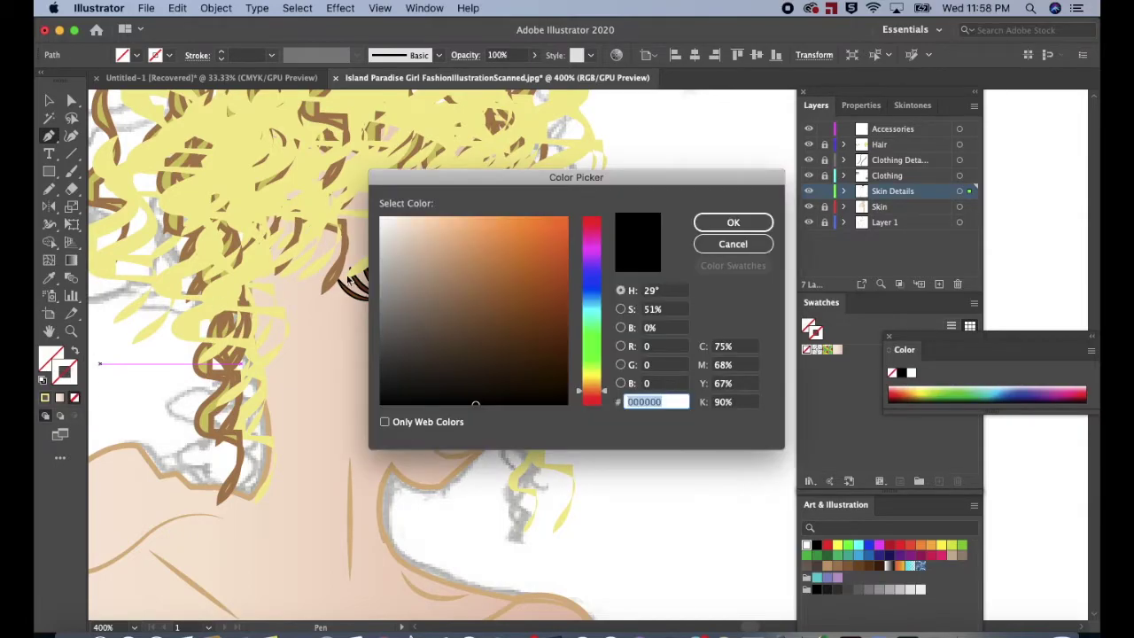
mouse_move(539, 330)
left_mouse_down()
mouse_move(552, 351)
mouse_move(548, 338)
left_mouse_up()
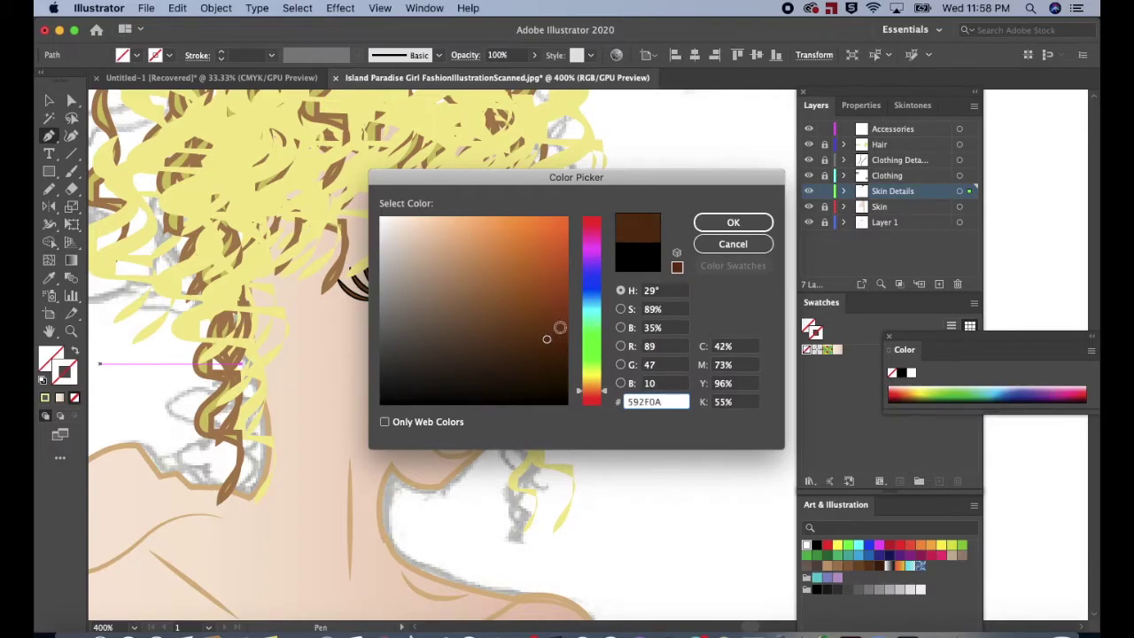
left_click(733, 222)
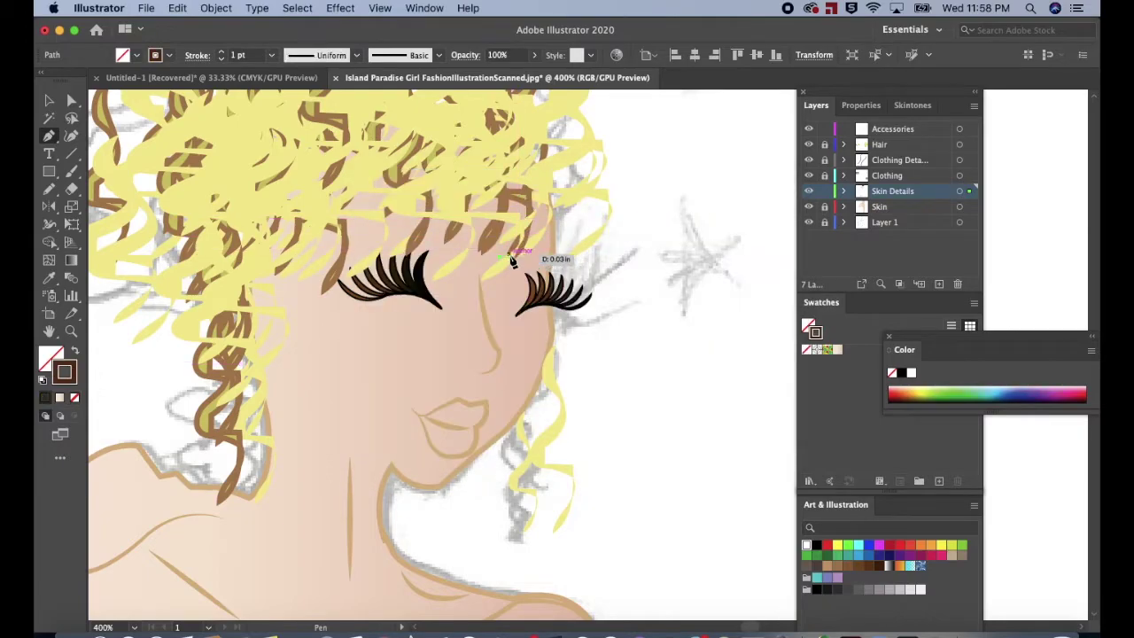
left_click(511, 259)
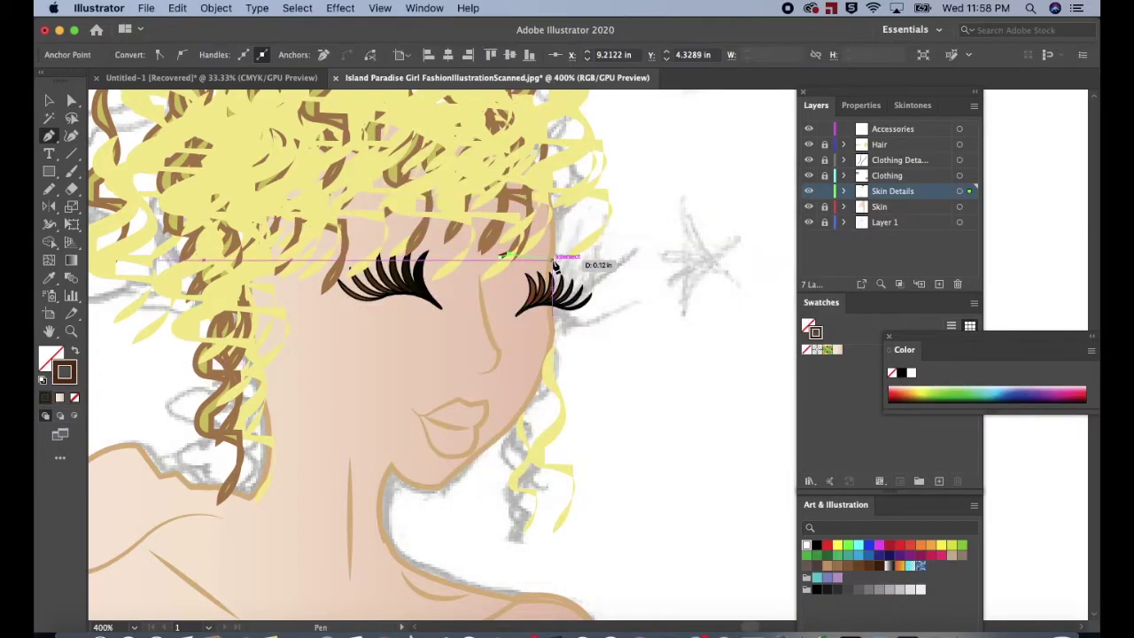
left_click_drag(573, 276, 574, 275)
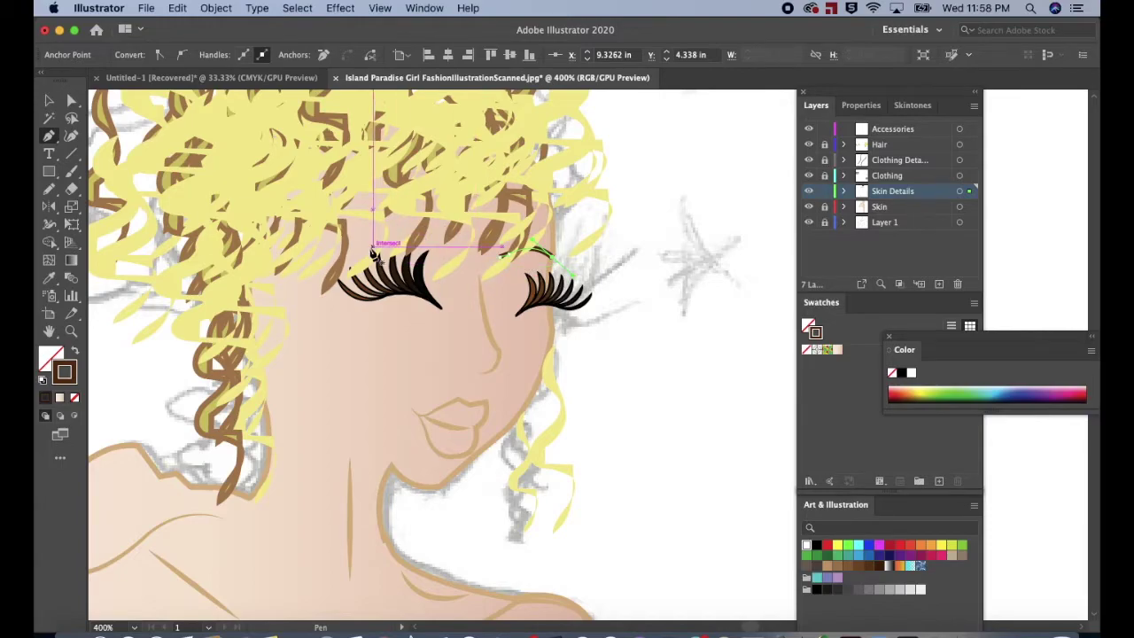
Draw a matching arched eyebrow above the left eye with the Pen tool and deselect it.
left_click(334, 246)
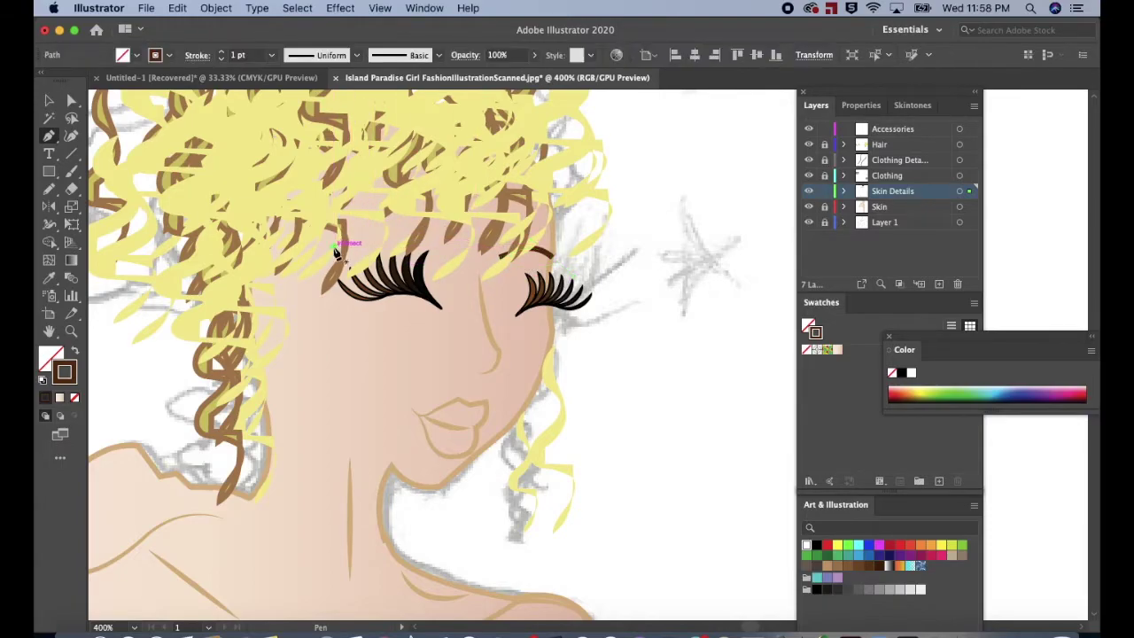
left_click(443, 253)
left_click_drag(482, 275, 486, 287)
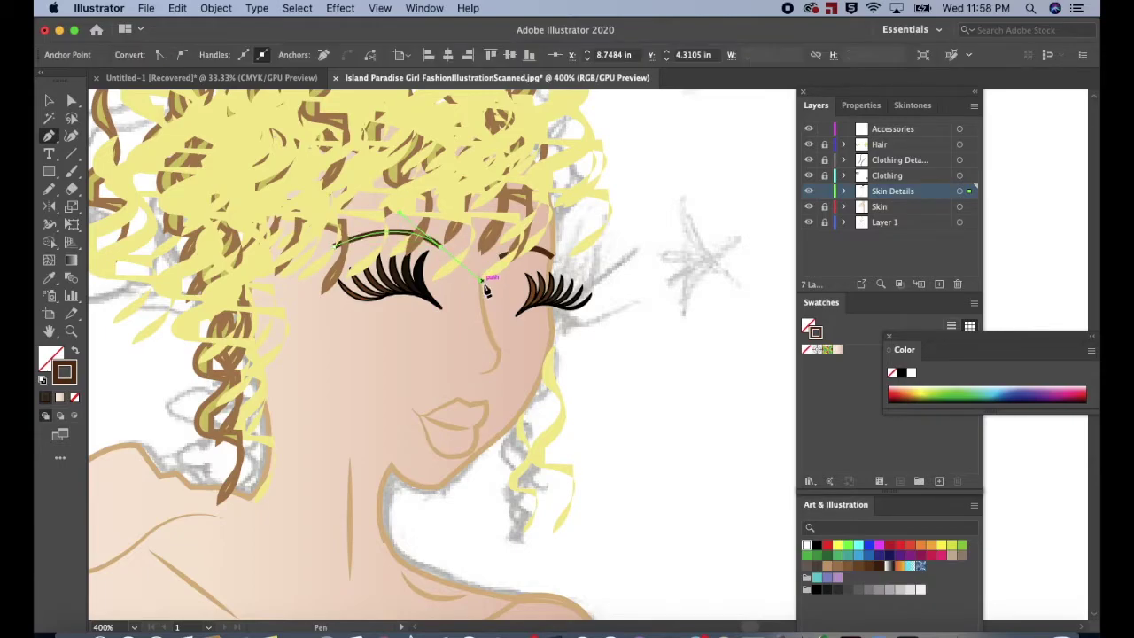
scroll(486, 289, "up", 3)
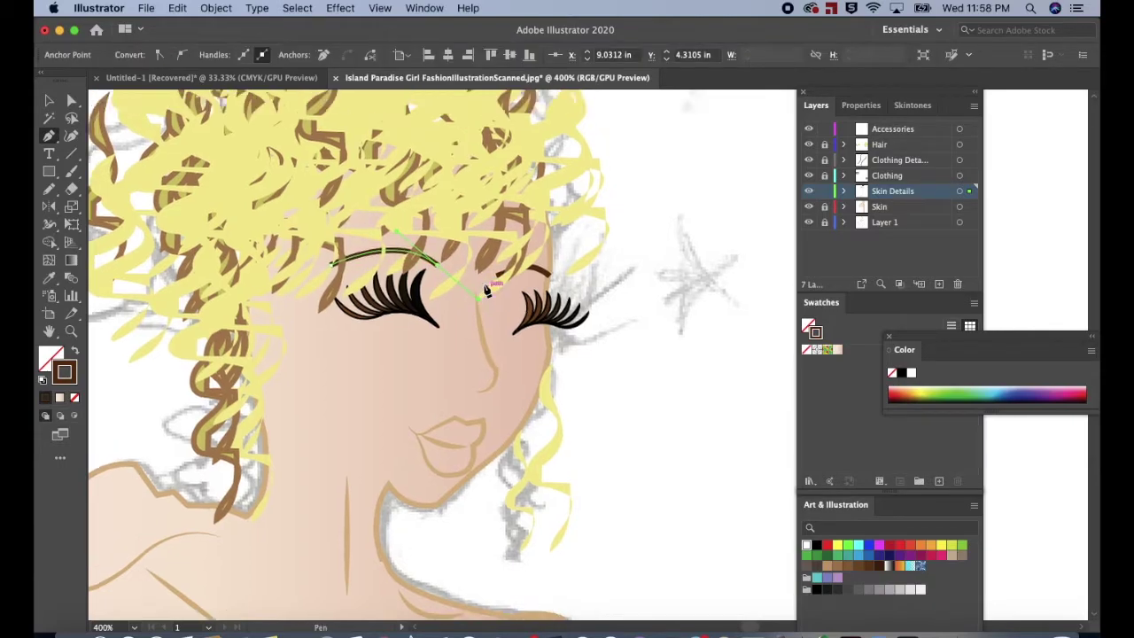
key("v")
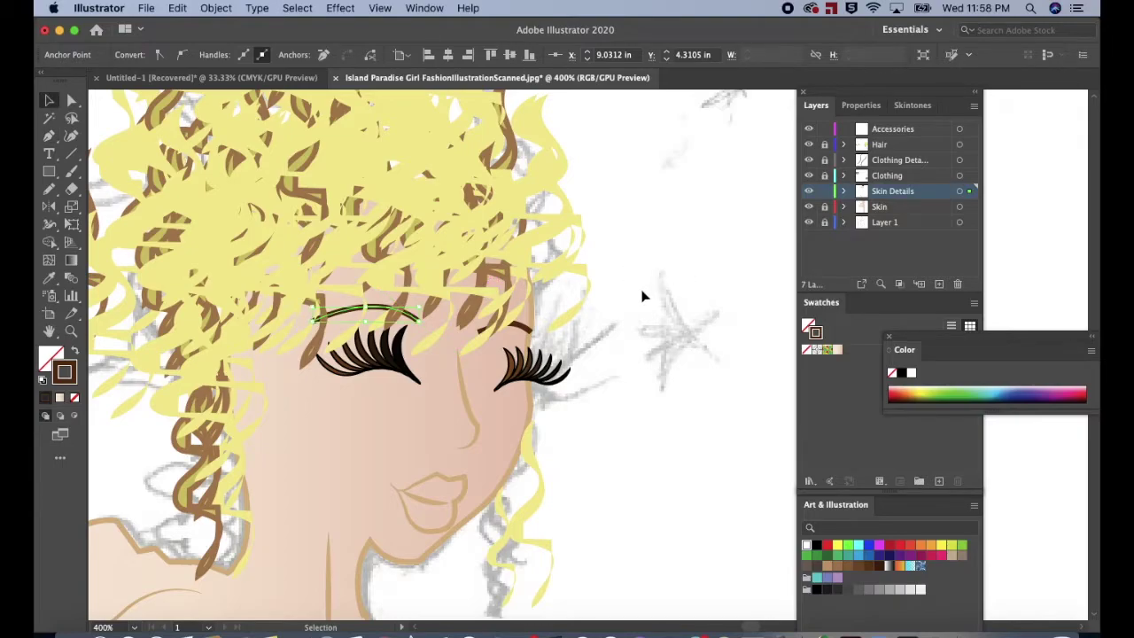
left_click(610, 300)
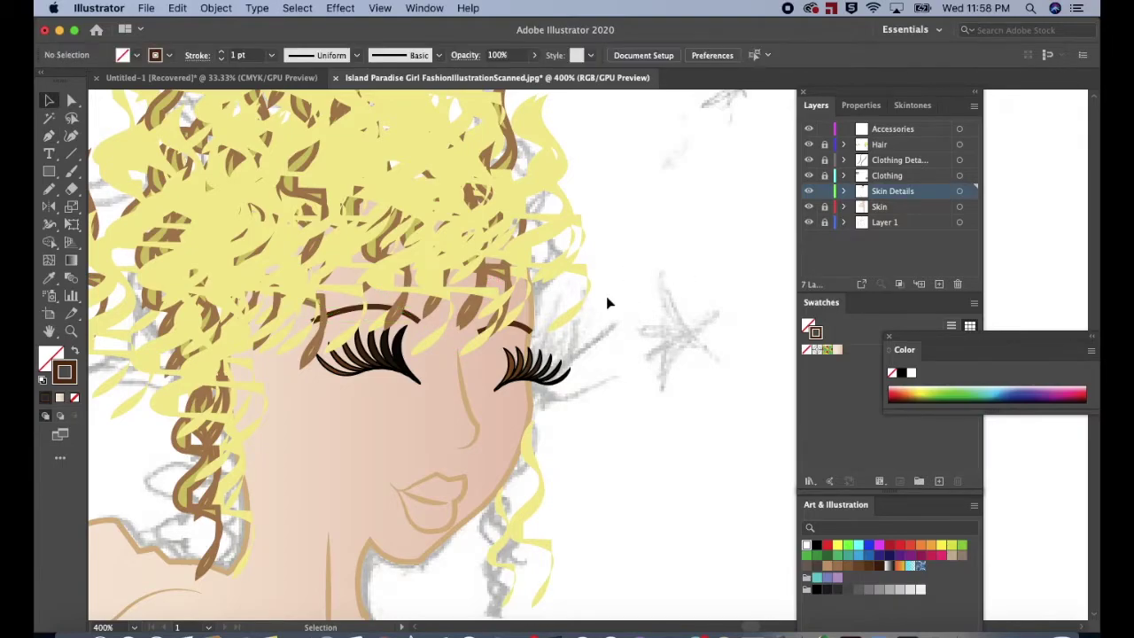
Apply the variable width profile that tapers at both ends to the two eyebrow strokes.
left_click(412, 316)
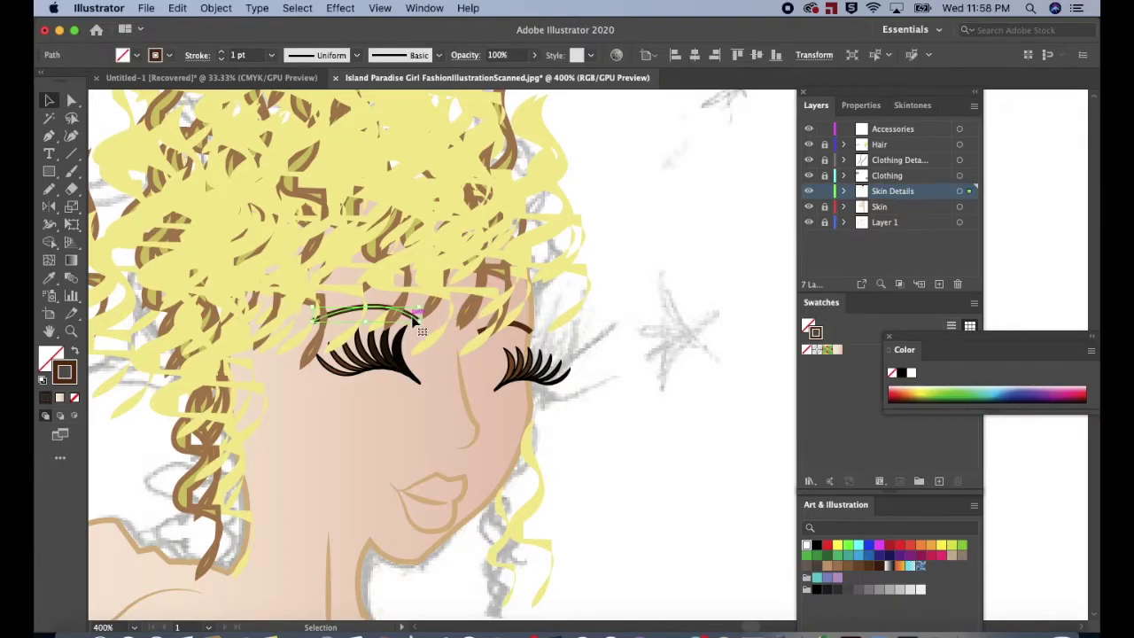
left_click(523, 330, "shift")
left_click(355, 55)
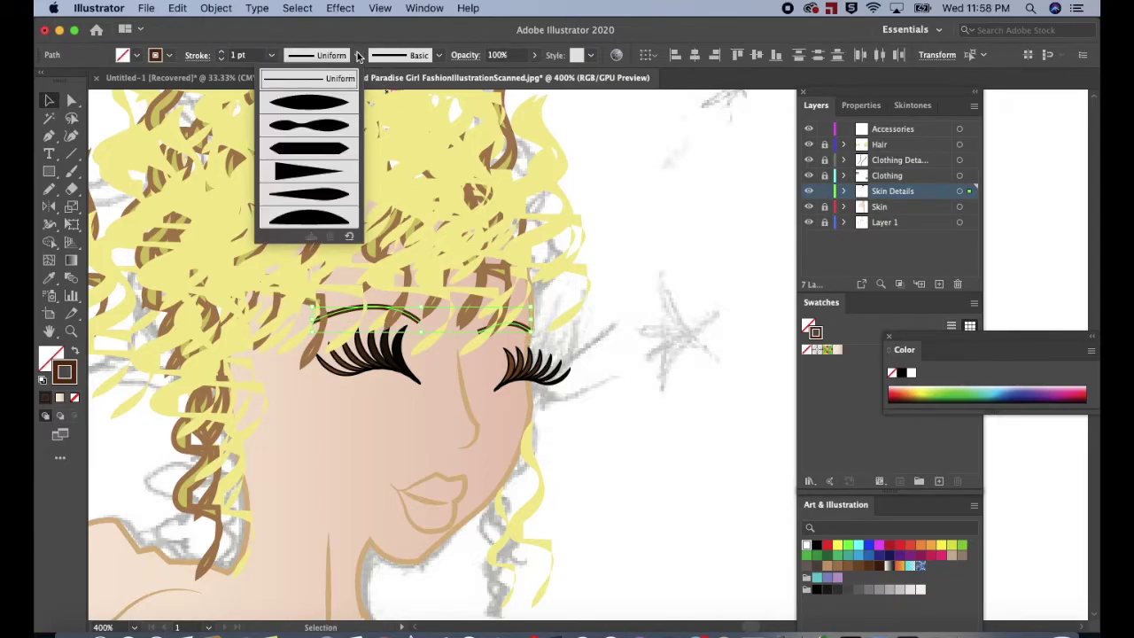
left_click(325, 107)
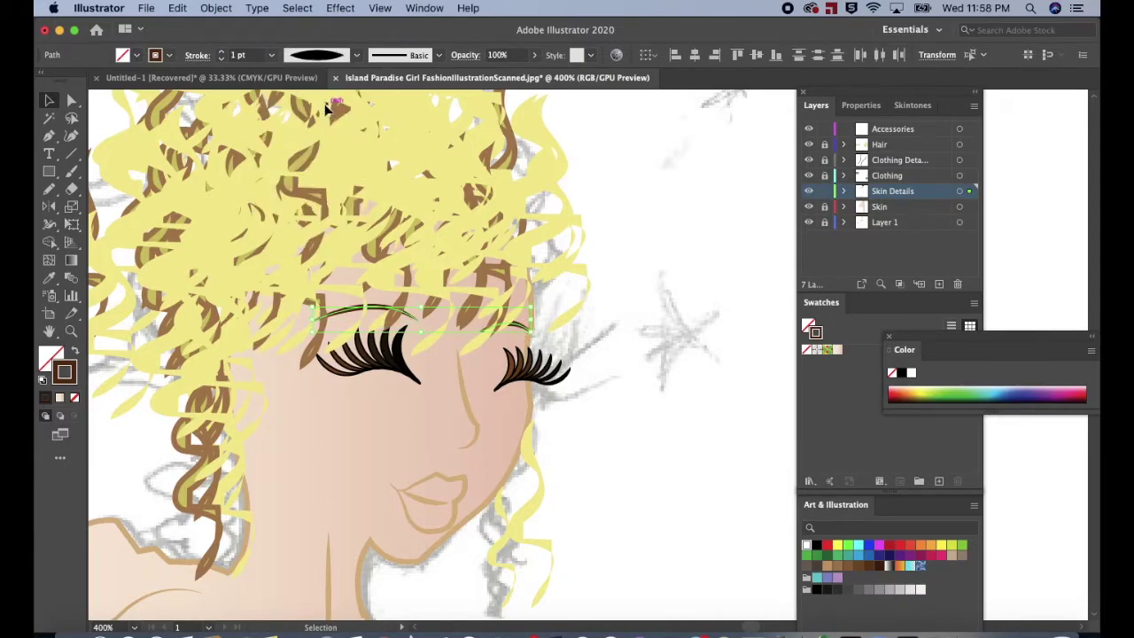
left_click(622, 254)
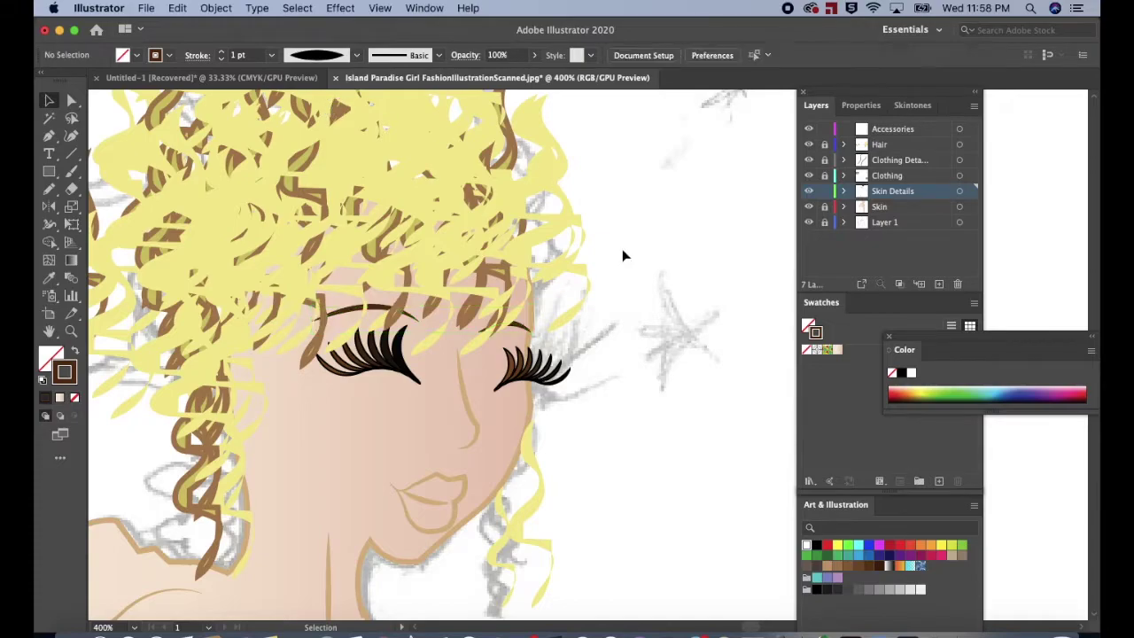
Make Hair the active layer and unlock it.
key("super+minus")
key("super+minus")
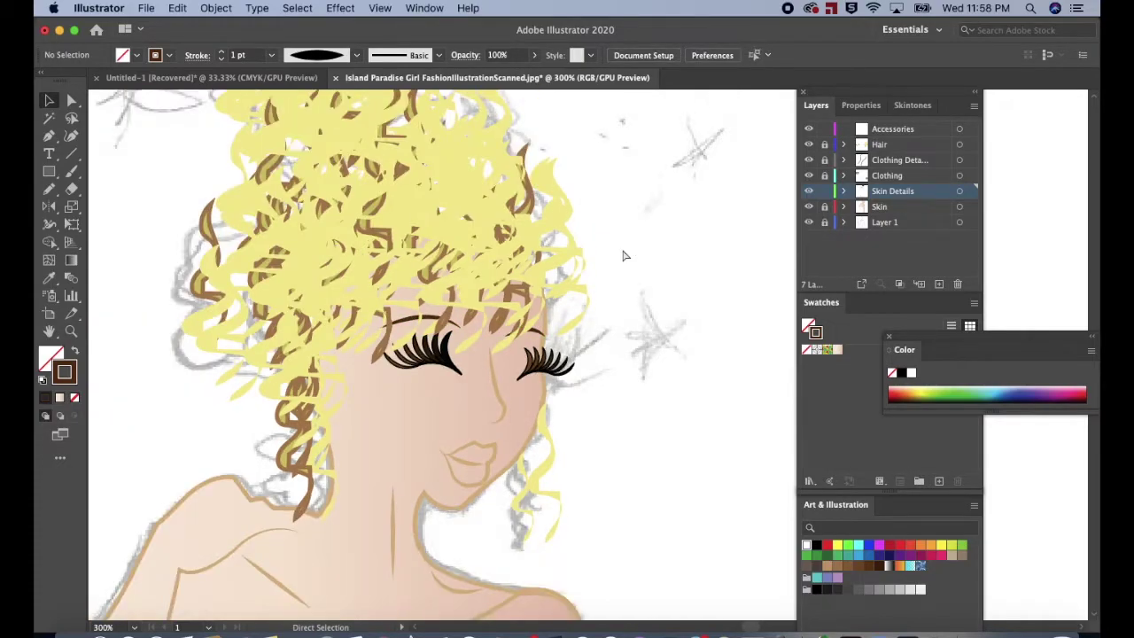
scroll(622, 255, "down", 2)
scroll(622, 254, "right", 1)
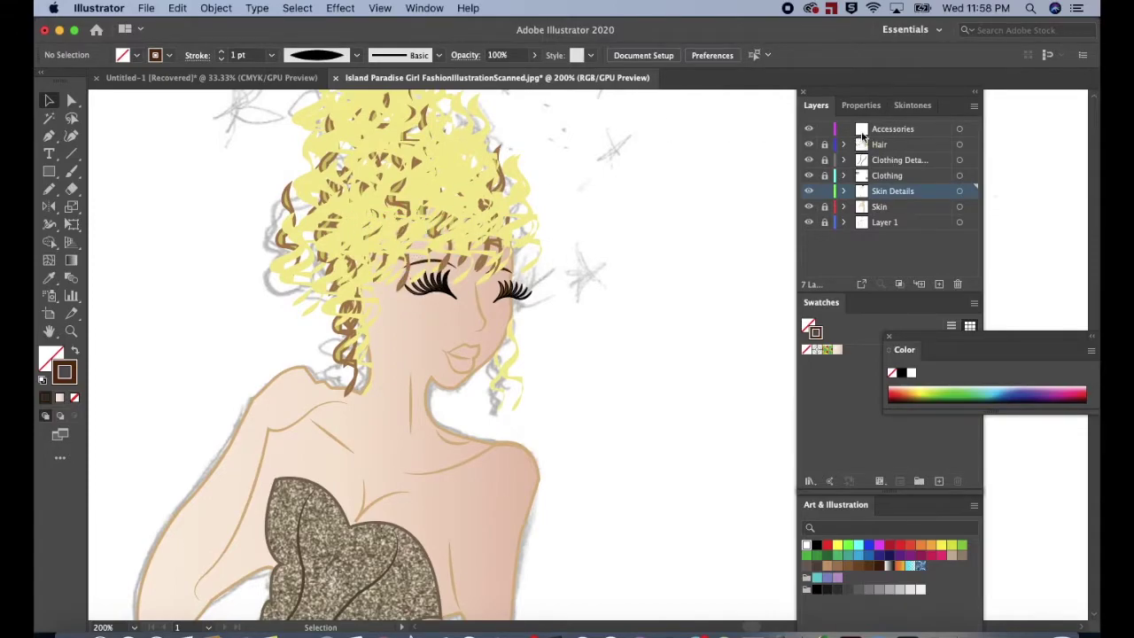
left_click(898, 145)
left_click(824, 144)
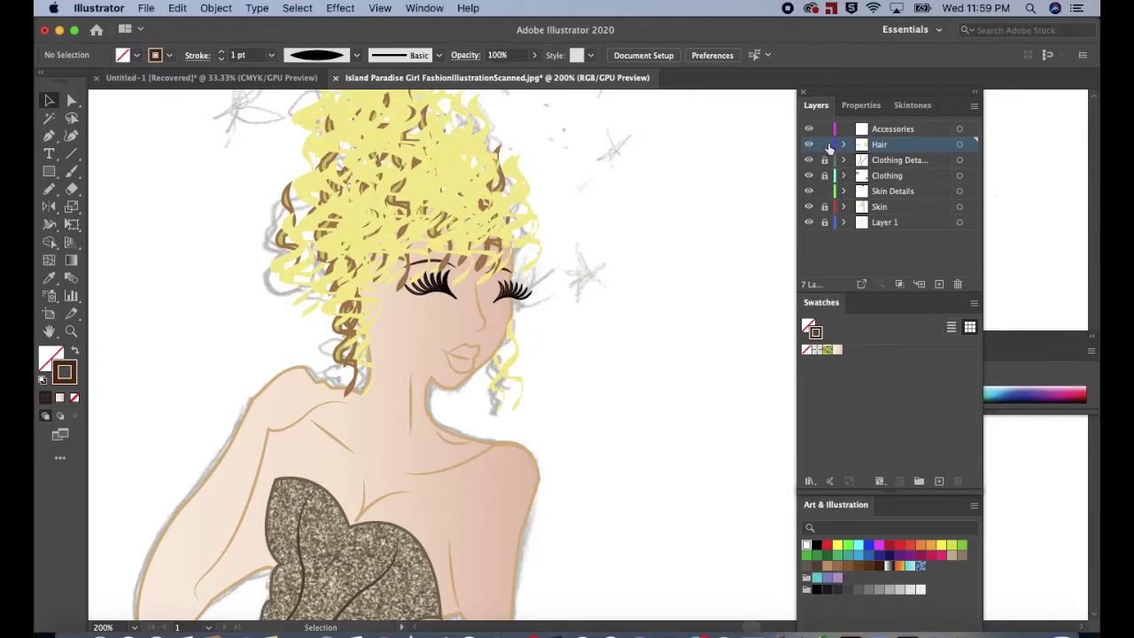
left_click(365, 220)
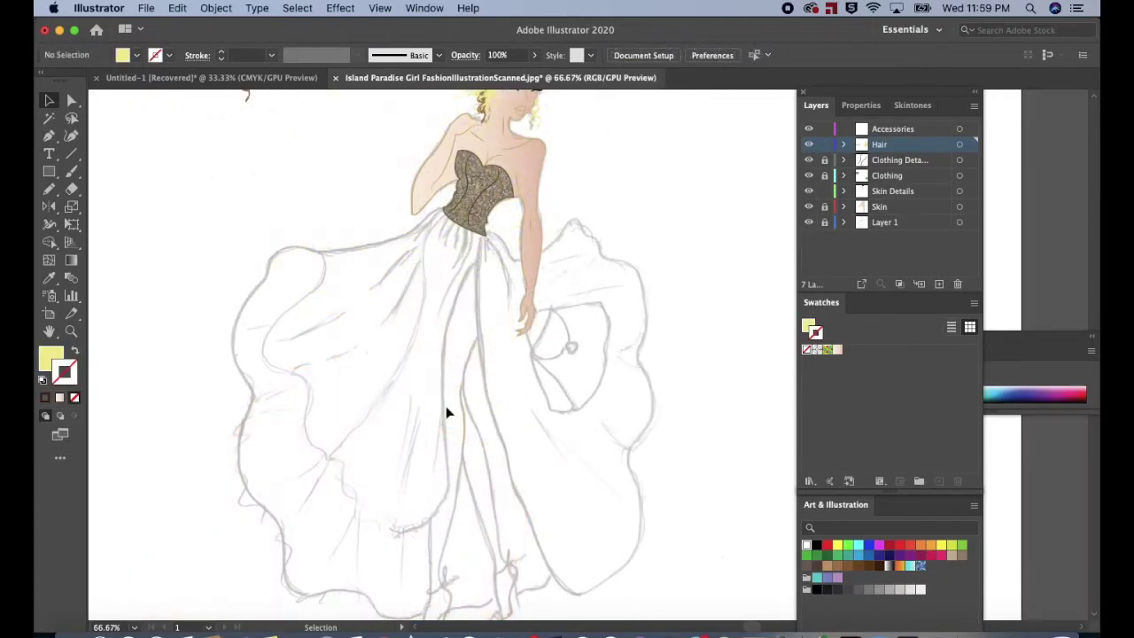
scroll(449, 413, "up", 3)
scroll(452, 417, "up", 2)
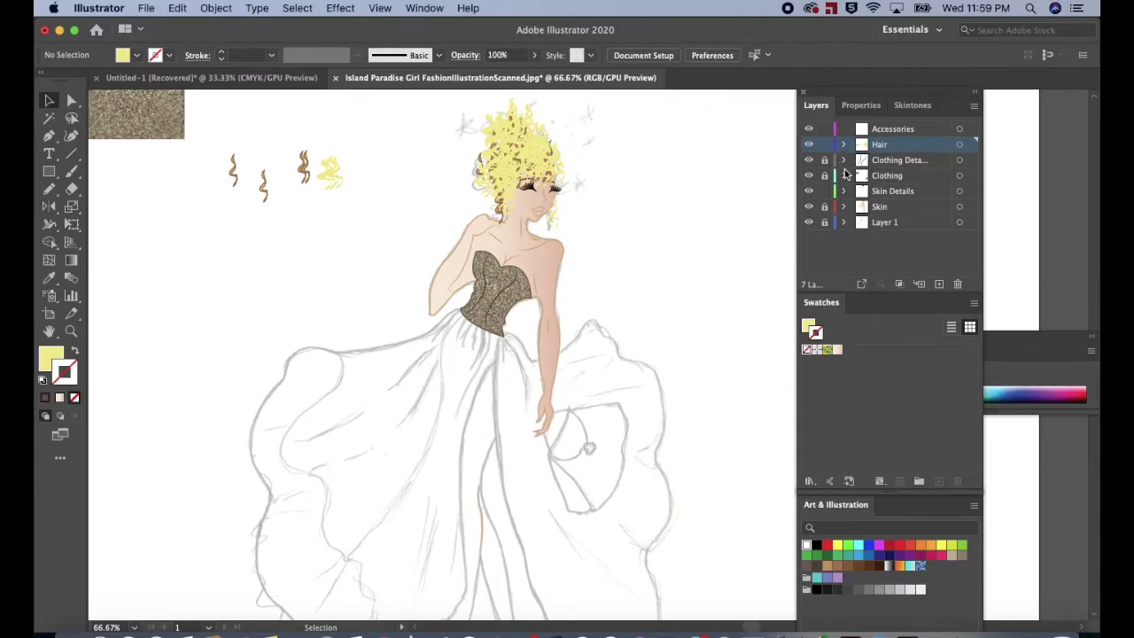
Prepare the unlocked Skin layer for Pen drawing with the body's sampled fill and stroke, and lock Skin Details.
left_click(877, 207)
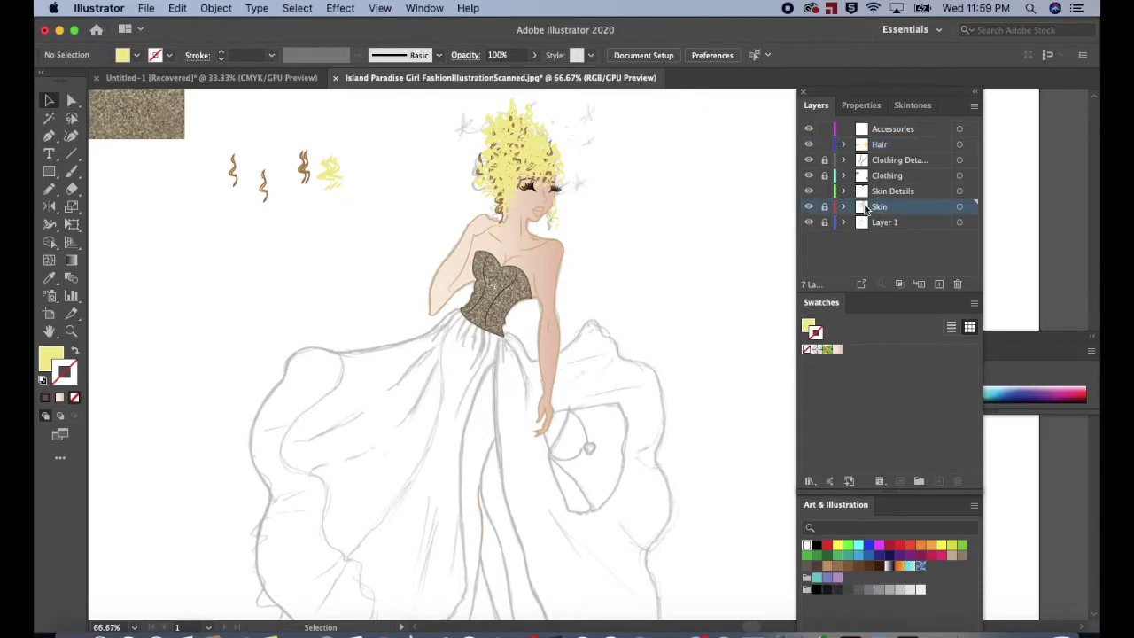
scroll(237, 296, "down", 5)
key("i")
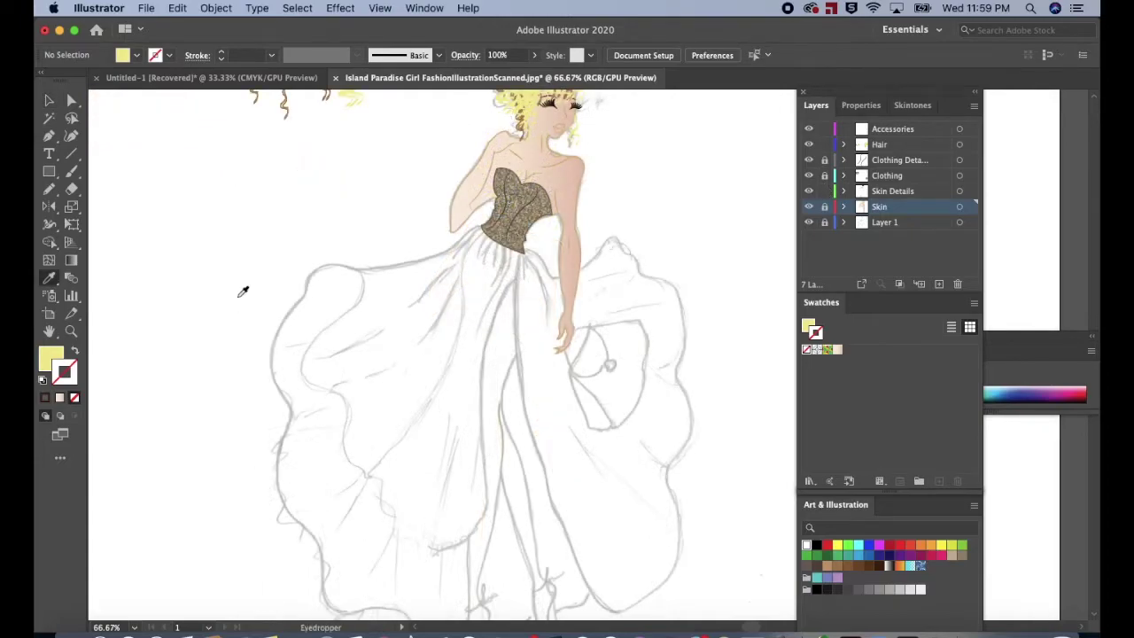
left_click(559, 183)
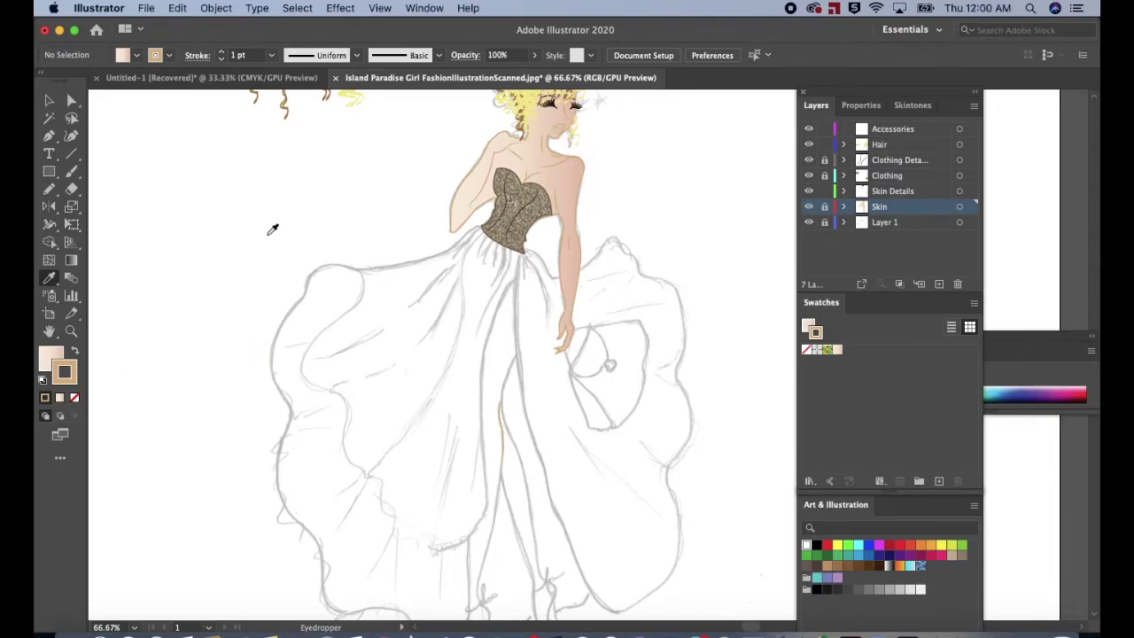
key("p")
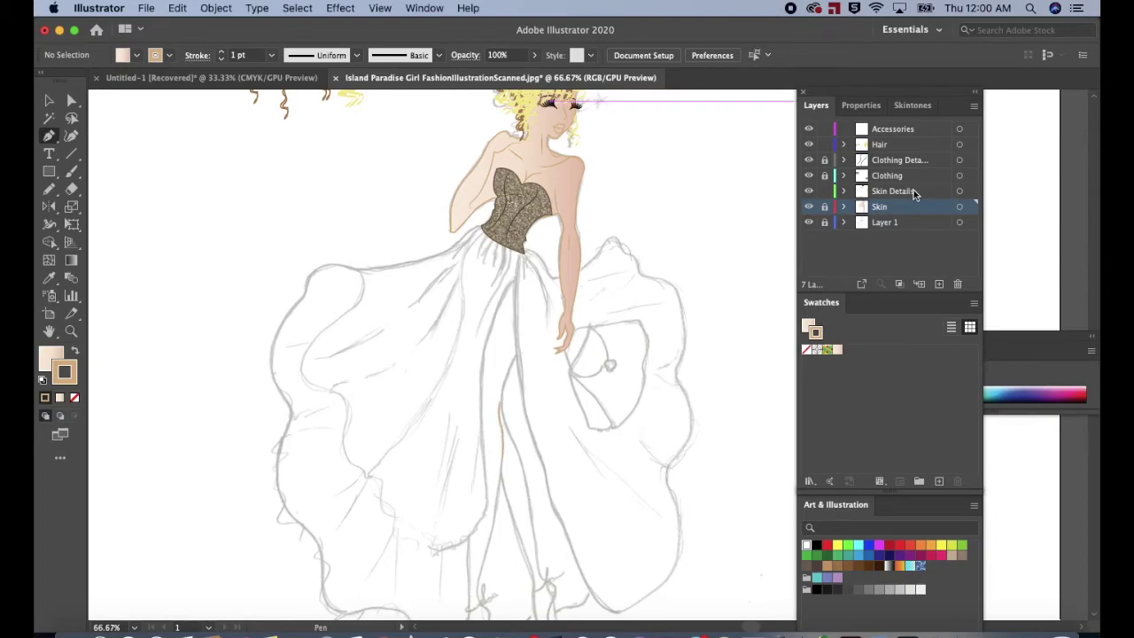
left_click(824, 191)
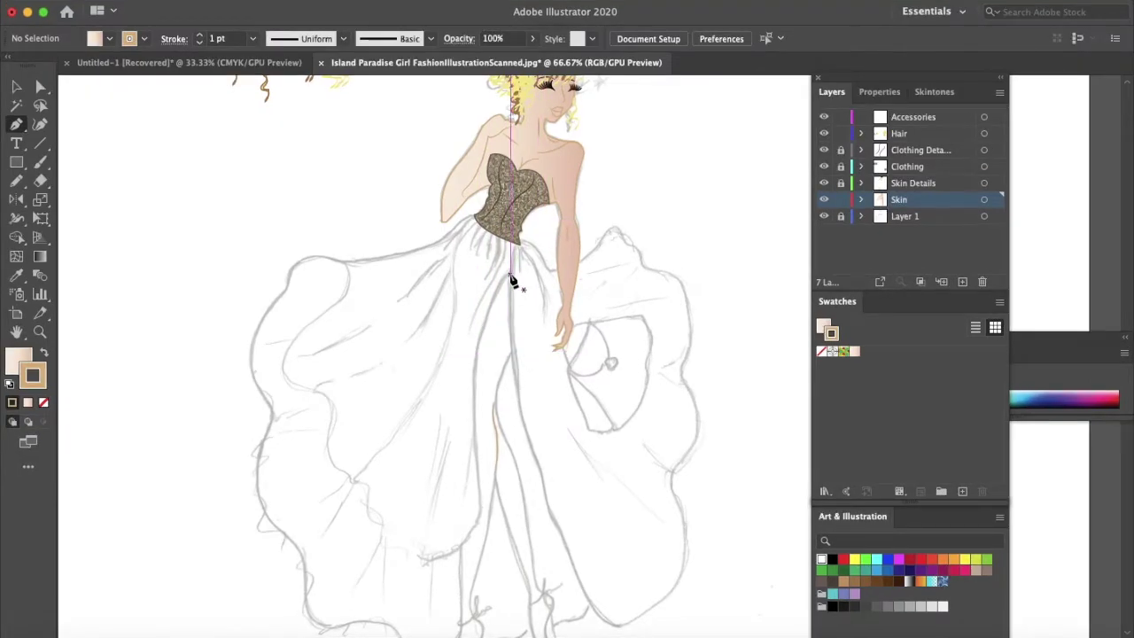
Trace the front leg's edge with the Pen tool from the top of the skirt slit past the knee to the ankle.
left_click(510, 274)
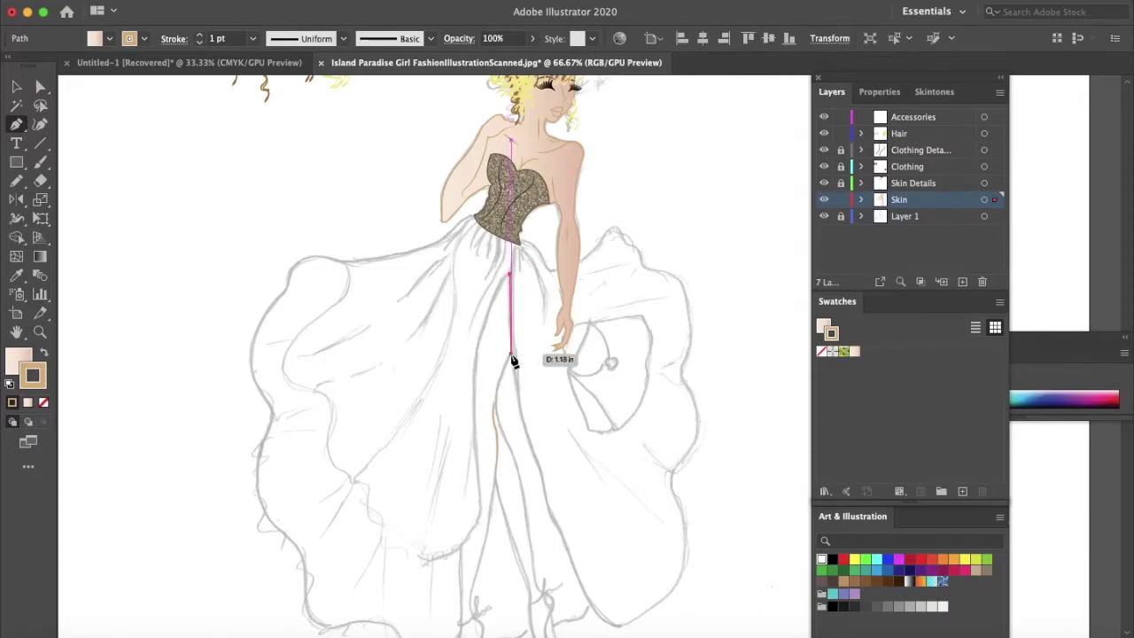
left_click(514, 352)
left_click_drag(496, 402, 497, 433)
left_click(496, 403)
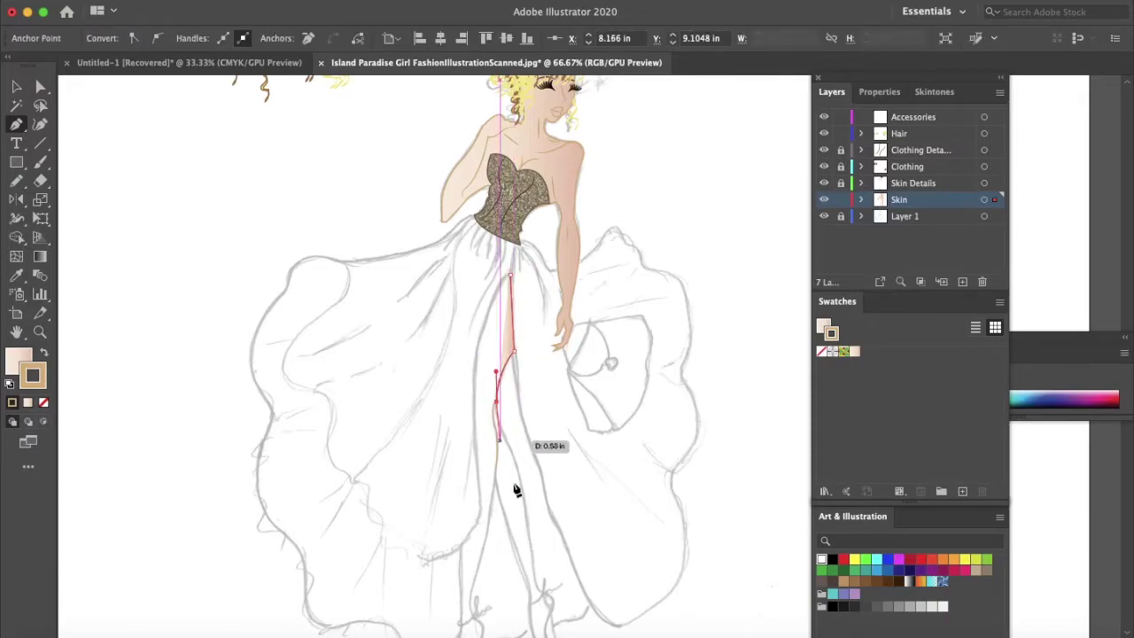
left_click(515, 458)
left_click(536, 497)
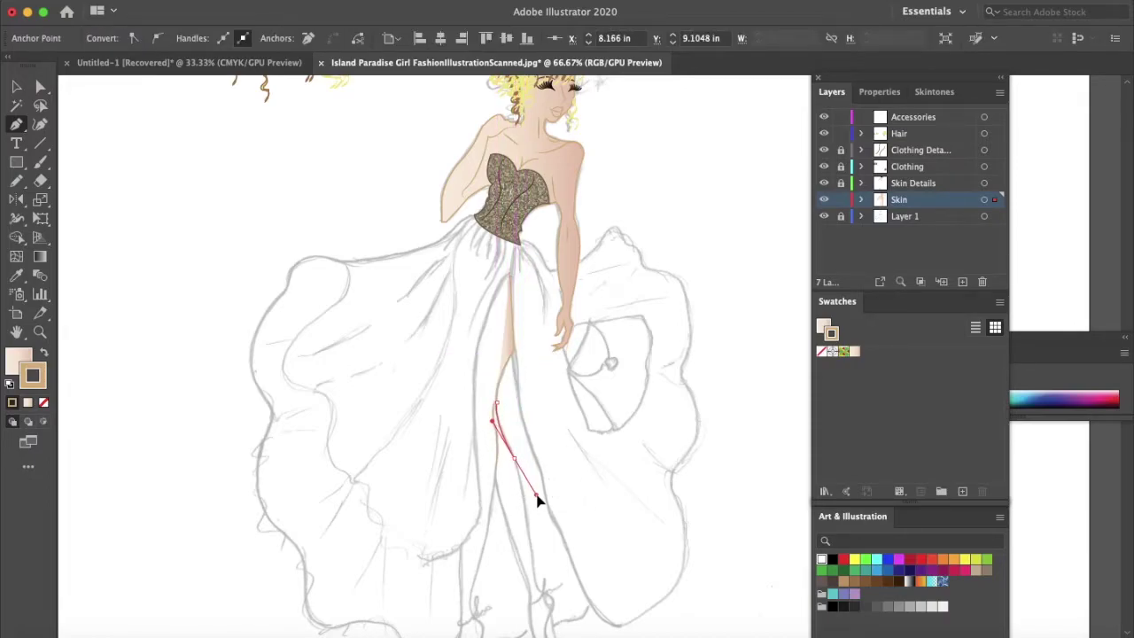
scroll(532, 425, "down", 5)
scroll(529, 426, "down", 1)
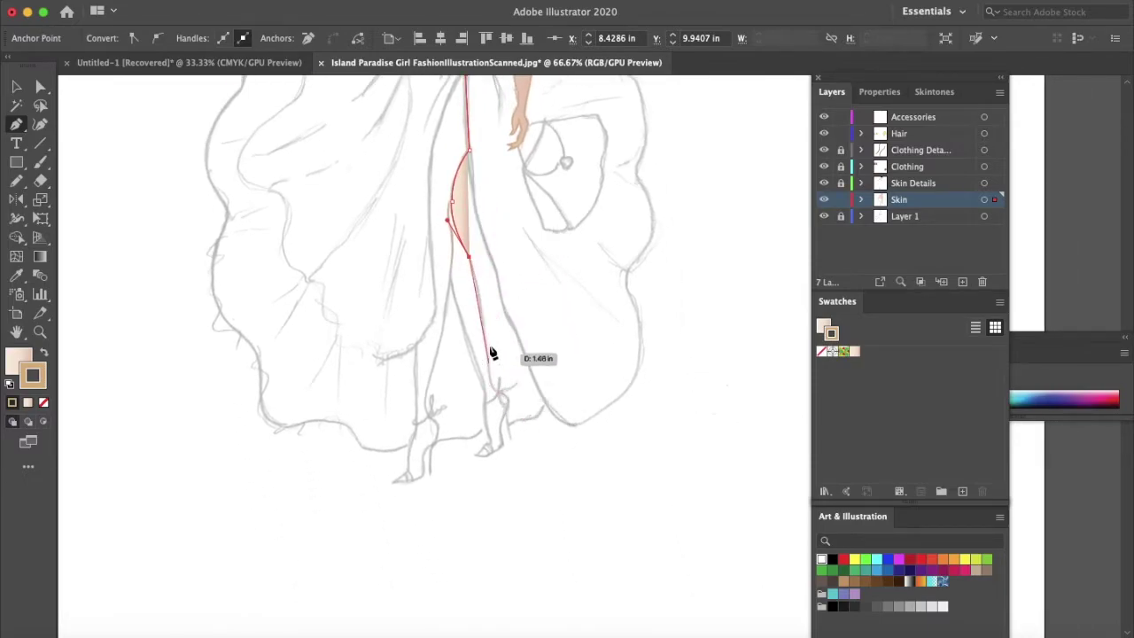
left_click_drag(487, 365, 536, 415)
left_click(510, 399)
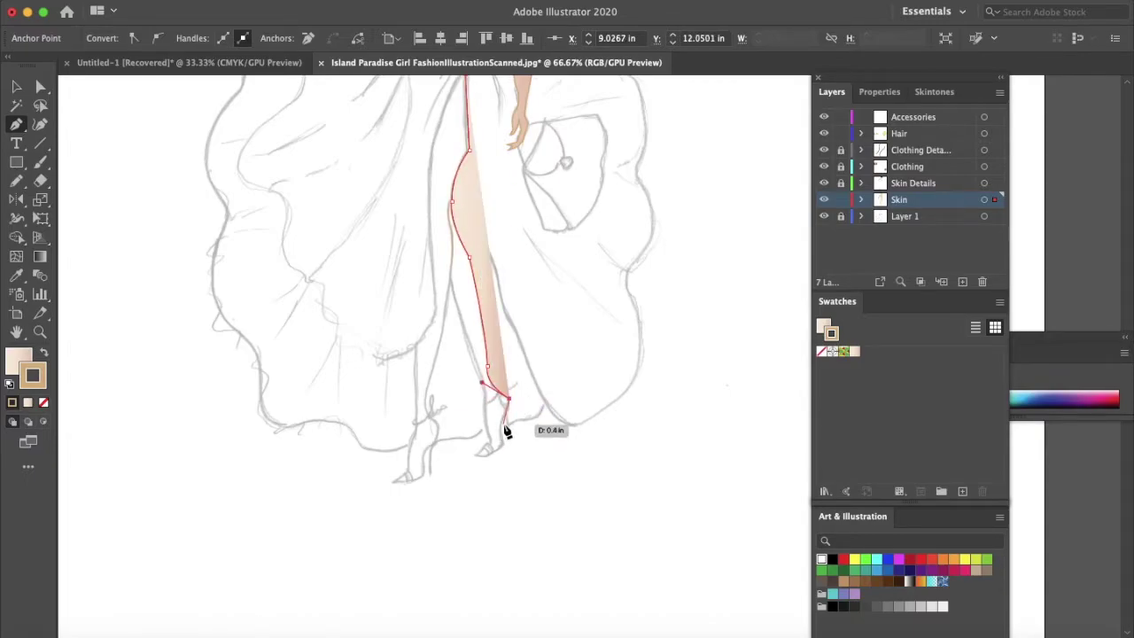
Continue tracing the front leg with the Pen tool around the heel and along the sole to the toe tip.
left_click(502, 431, "super")
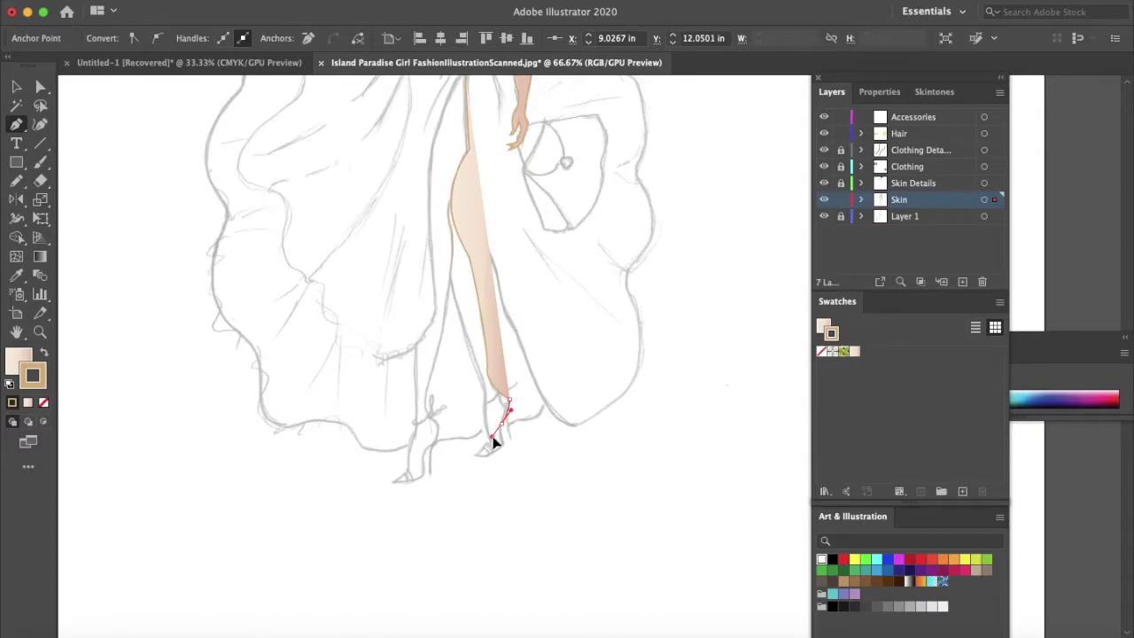
left_click_drag(493, 437, 492, 437)
left_click(501, 425)
left_click(501, 444)
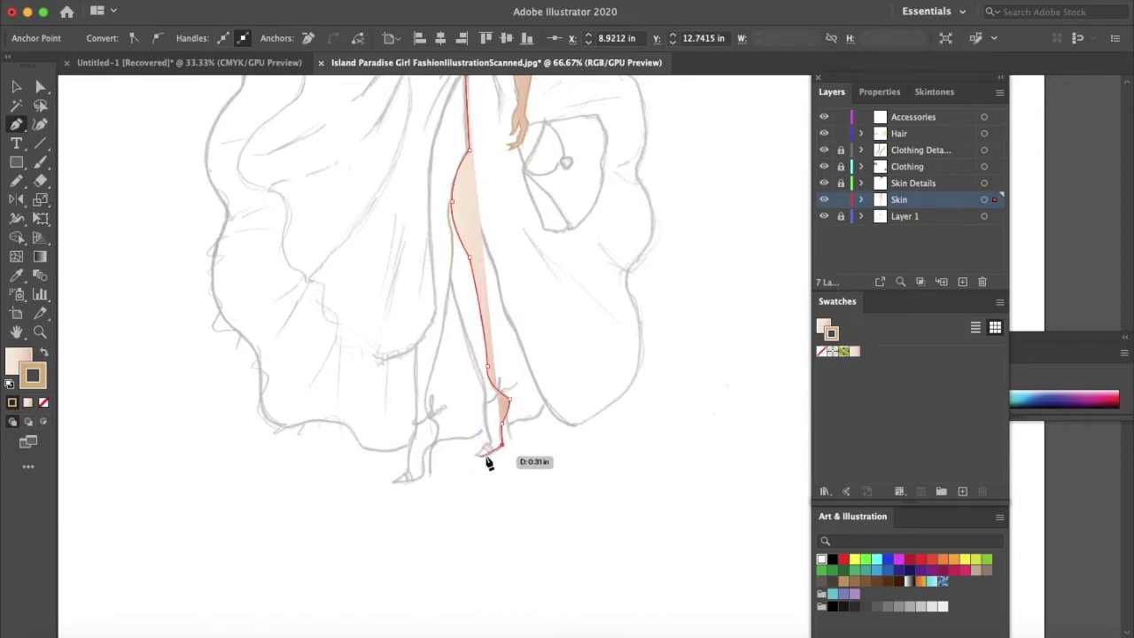
left_click(486, 455)
left_click(478, 455)
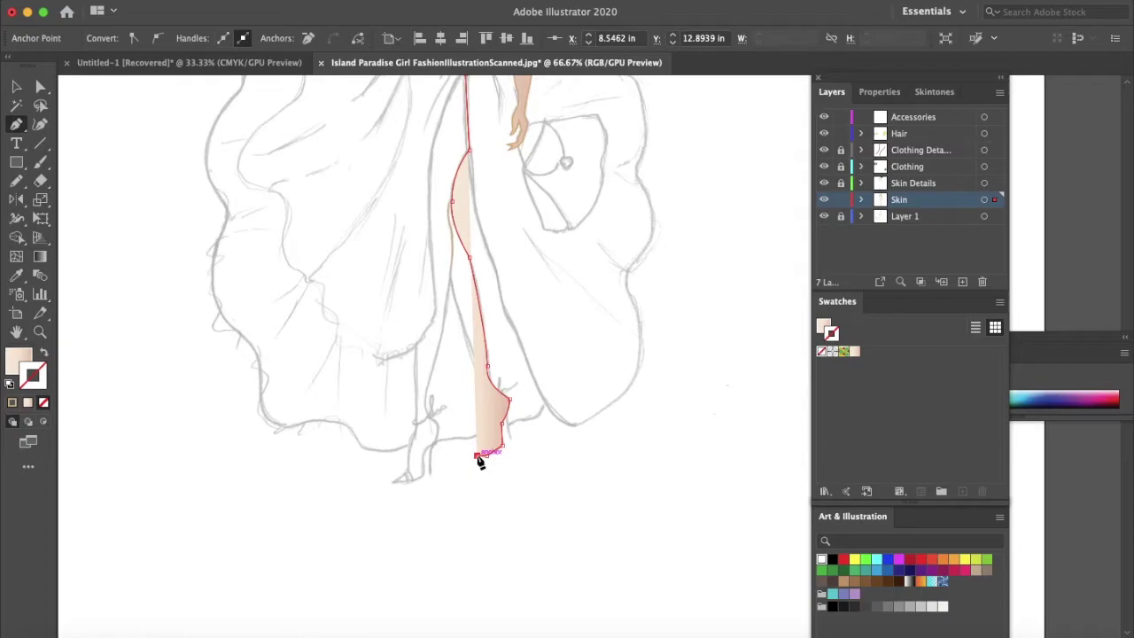
Undo the stroke removal on the leg path and set its fill to none, keeping the tan stroke.
key("super+z")
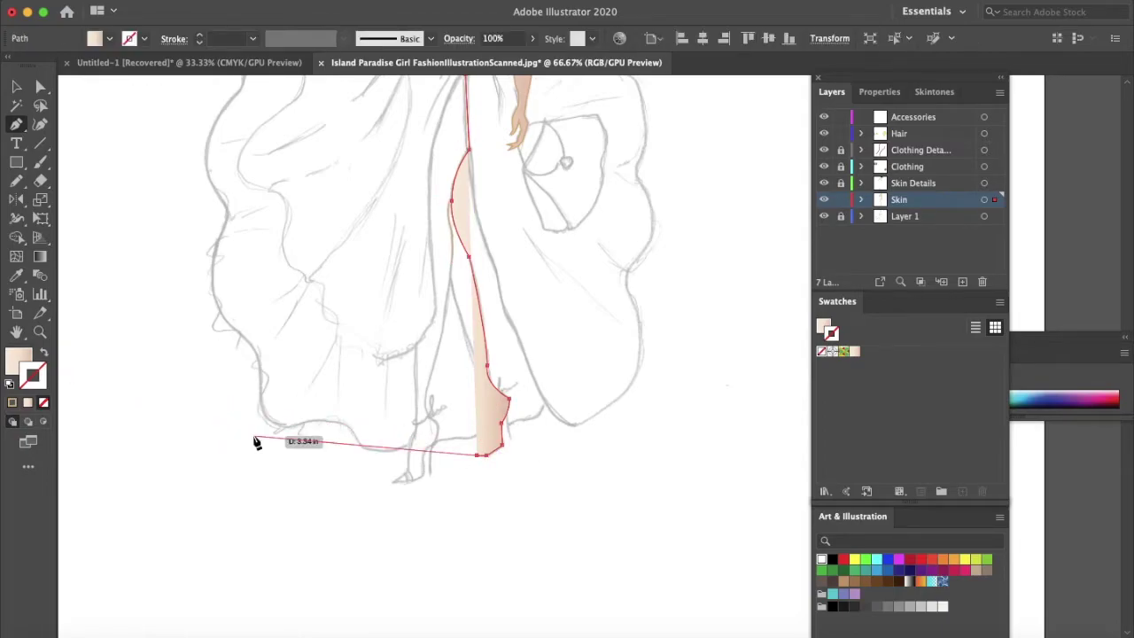
key("super+z")
left_click(16, 358)
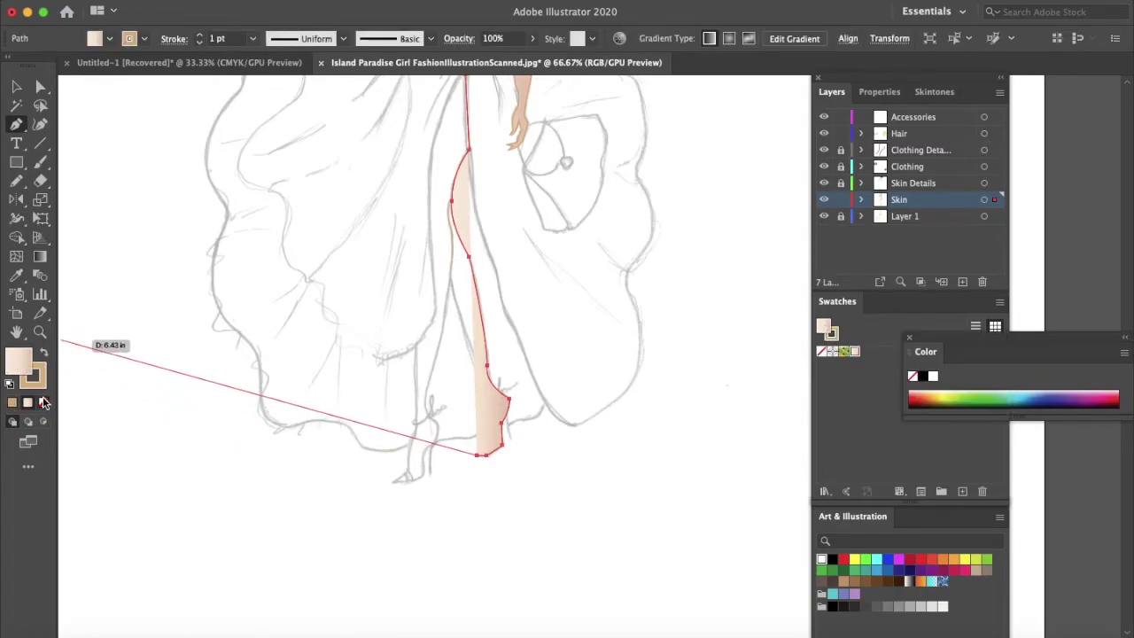
left_click(43, 401)
Trace the front foot's upper side and the inner calf up to the point where the two legs meet.
key("super+equal")
key("super+equal")
scroll(497, 467, "down", 5)
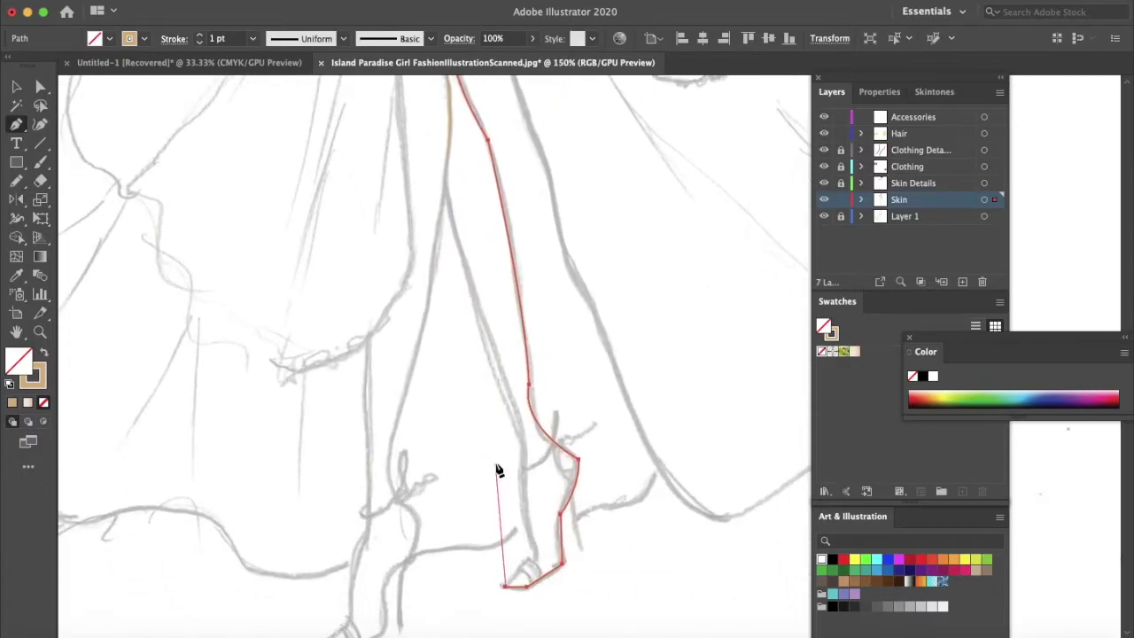
left_click(536, 556)
left_click(536, 558)
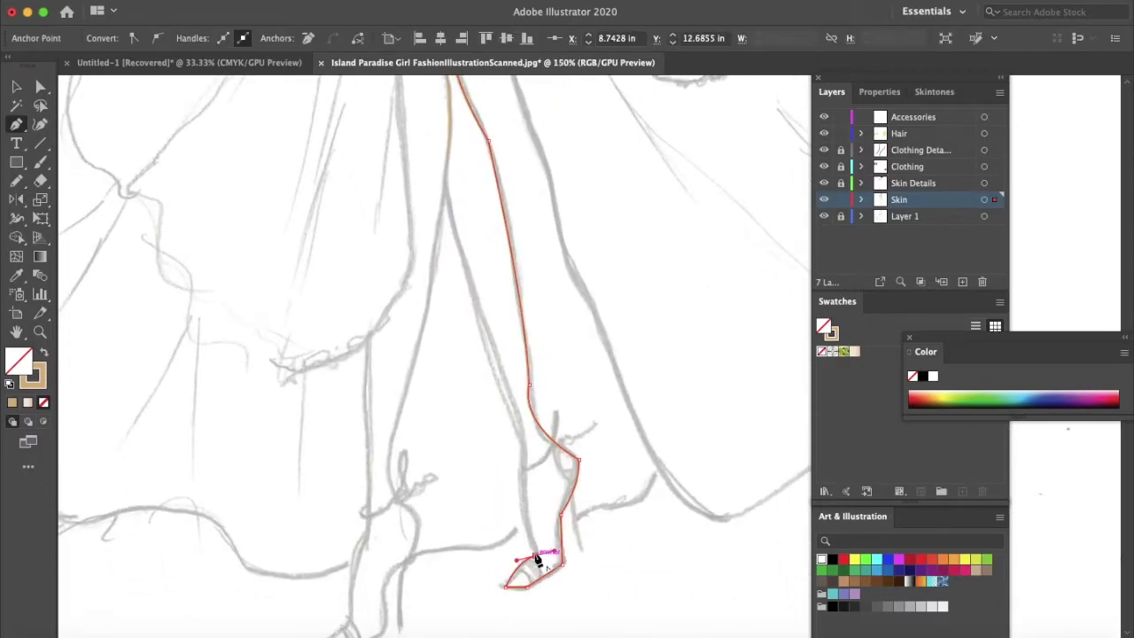
mouse_move(523, 449)
left_mouse_down()
mouse_move(542, 435)
mouse_move(531, 428)
left_mouse_up()
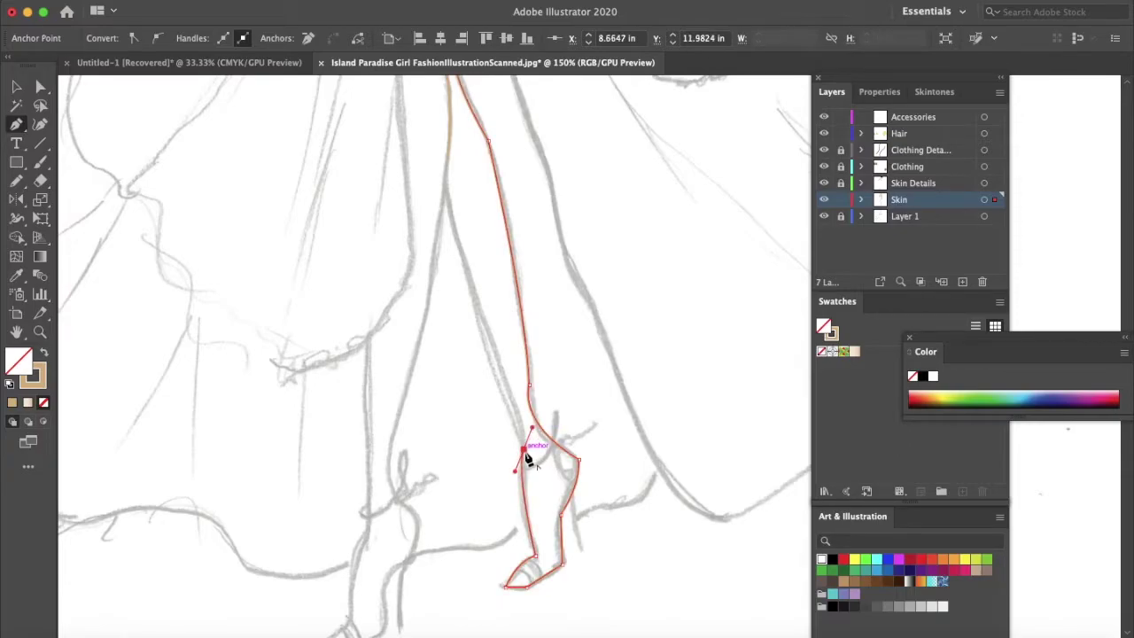
left_click_drag(470, 282, 467, 247)
left_click(471, 283)
left_click_drag(449, 141, 445, 175)
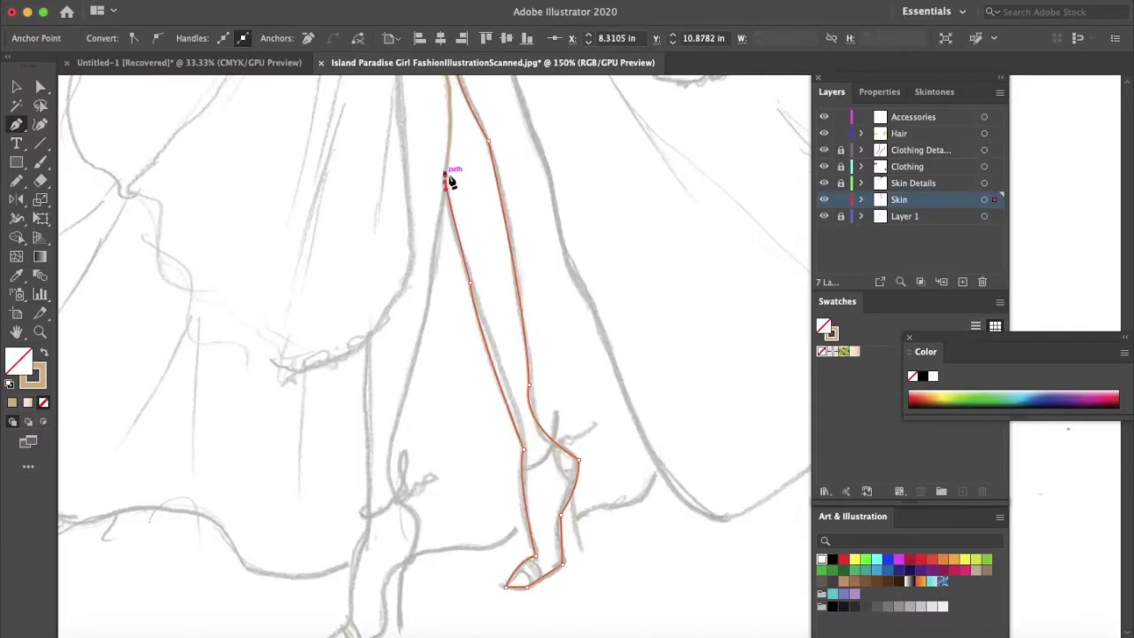
Trace the other leg's inner edge from where the legs meet down the calf to the ankle and heel.
left_click_drag(417, 359, 392, 414)
left_click(415, 359)
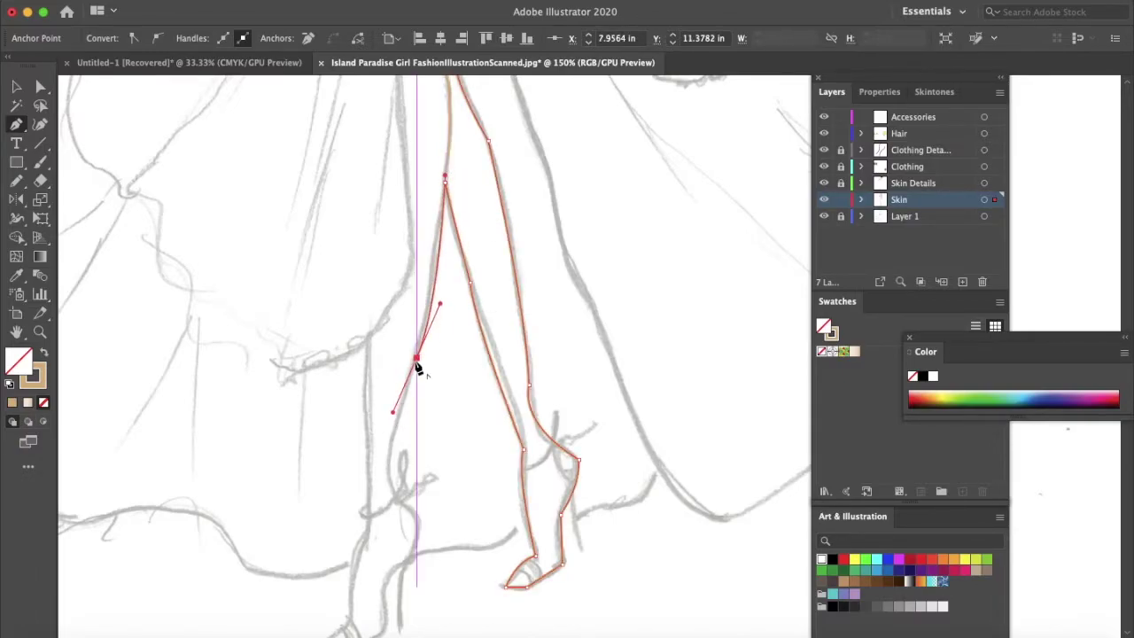
left_click_drag(390, 483, 393, 525)
left_click(390, 483)
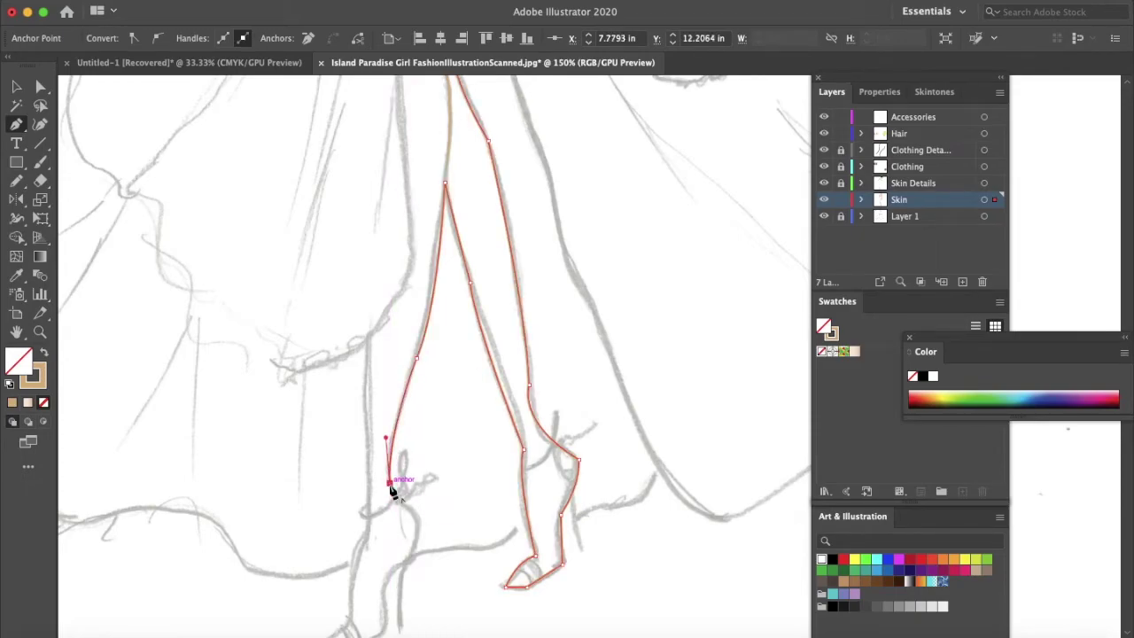
left_click(418, 514)
left_click_drag(430, 538, 453, 435)
left_click(419, 516)
Trace the second foot from the heel along the arch and sole to the toe tip and back over the instep.
left_click_drag(442, 481, 425, 501)
left_click(439, 481)
key("super+z")
left_click(441, 481)
left_click_drag(416, 511, 374, 559)
left_click(416, 511)
left_click(402, 555)
left_click(349, 566)
left_click(384, 539)
Trace the second leg's outer edge from the ankle up to the top of the skirt slit and close the path.
left_click_drag(399, 451, 416, 431)
left_click(399, 450)
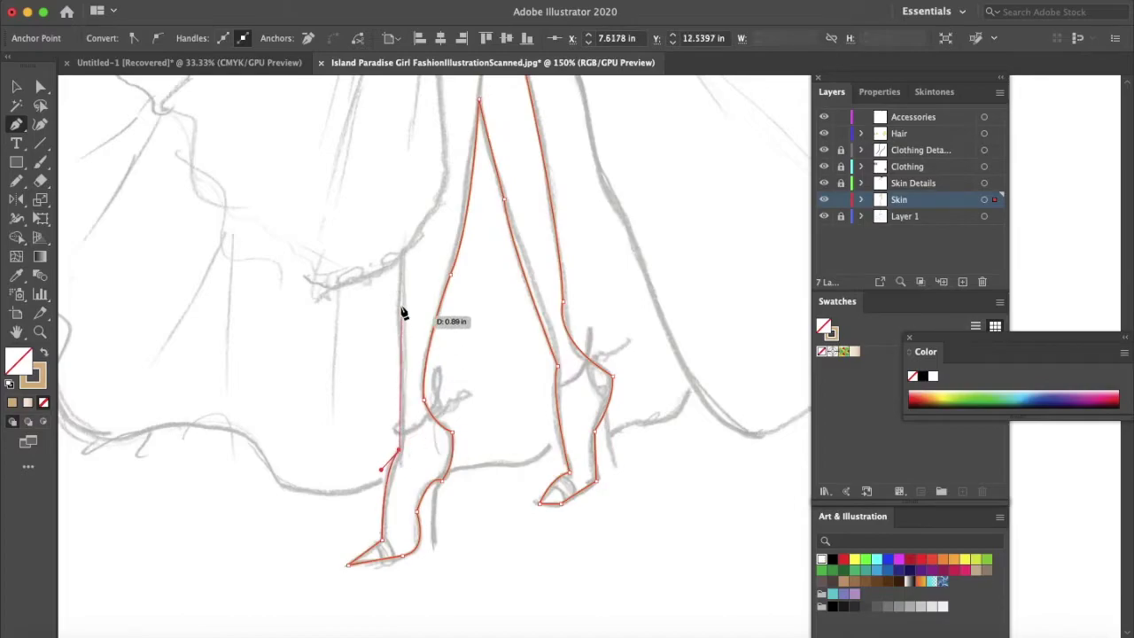
left_click(402, 255)
scroll(403, 256, "up", 5)
scroll(337, 301, "up", 4)
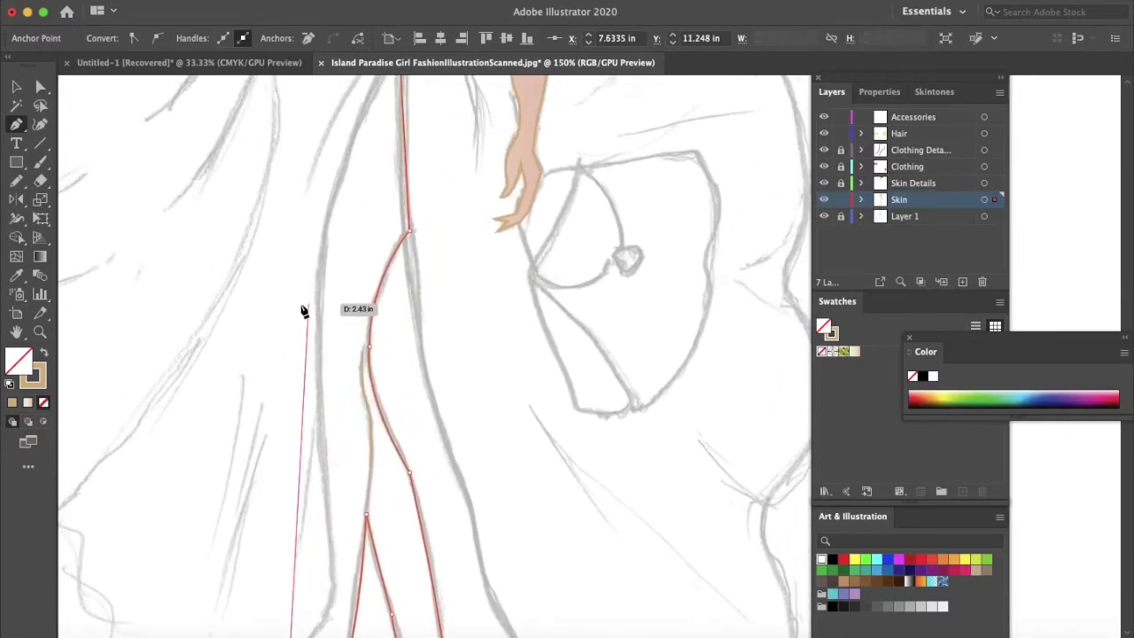
left_click(317, 256)
scroll(332, 230, "up", 3)
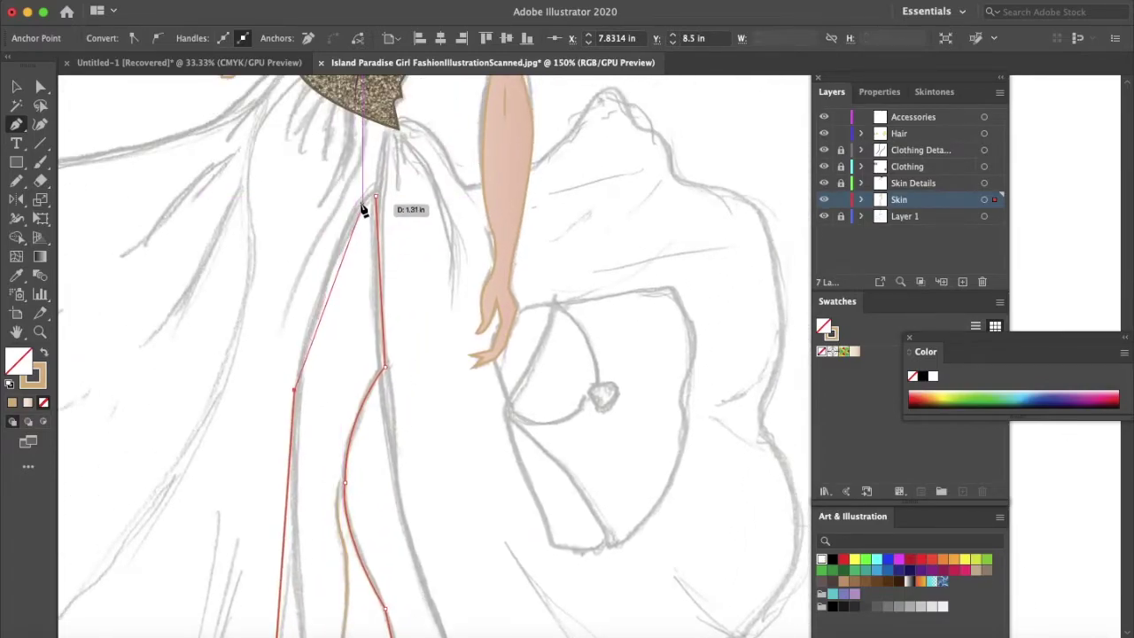
left_click_drag(376, 197, 421, 195)
Select the closed legs shape and fill it with the pale skin gradient from the Skintones library.
scroll(316, 476, "down", 10)
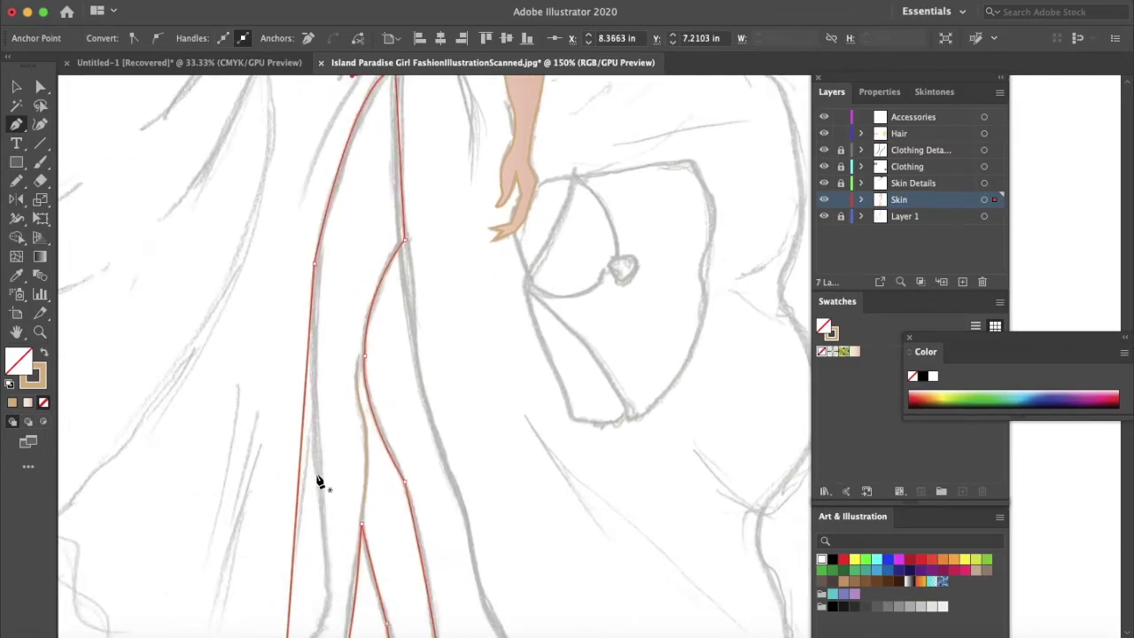
key("a")
left_click(535, 269)
left_click(490, 325)
left_click_drag(467, 317, 483, 325)
left_click(506, 279)
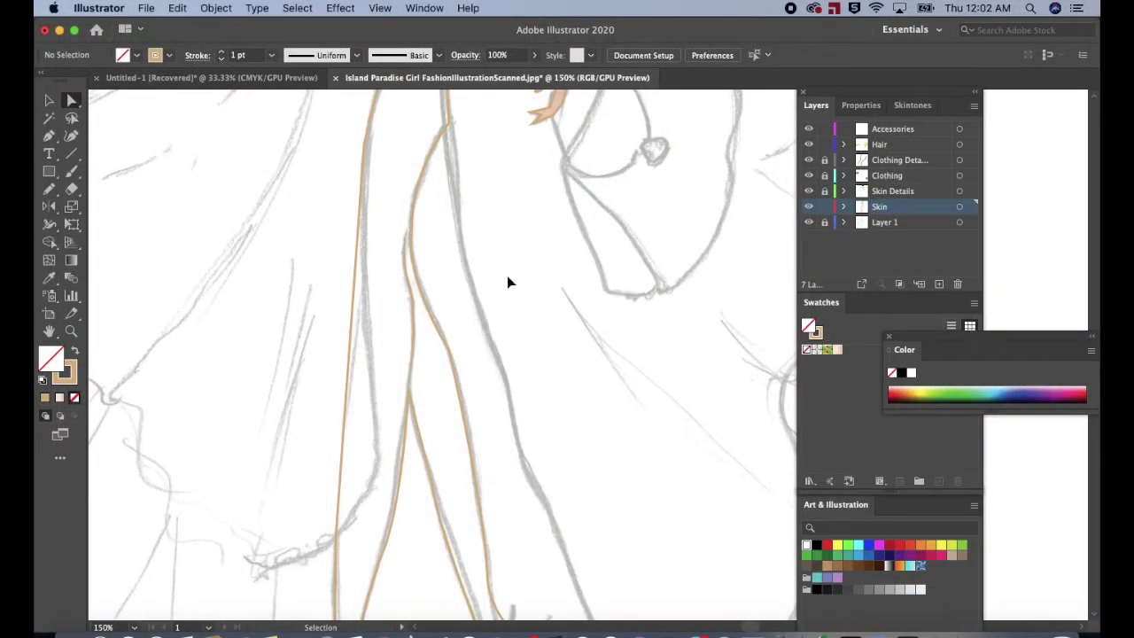
key("super+minus")
key("super+minus")
left_click(527, 368)
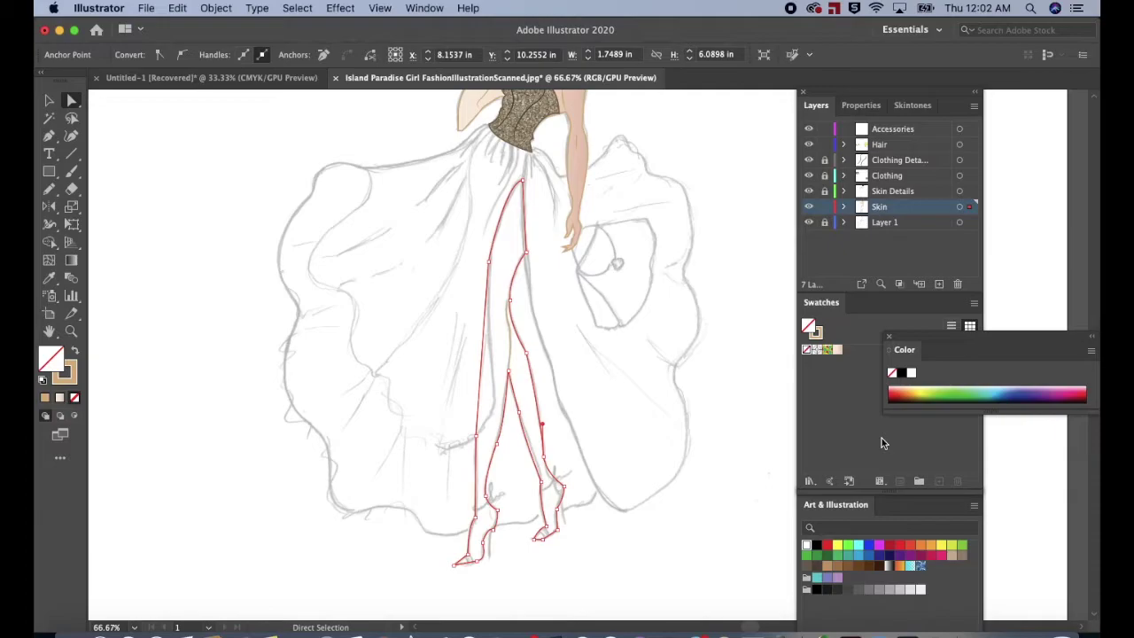
left_click(913, 106)
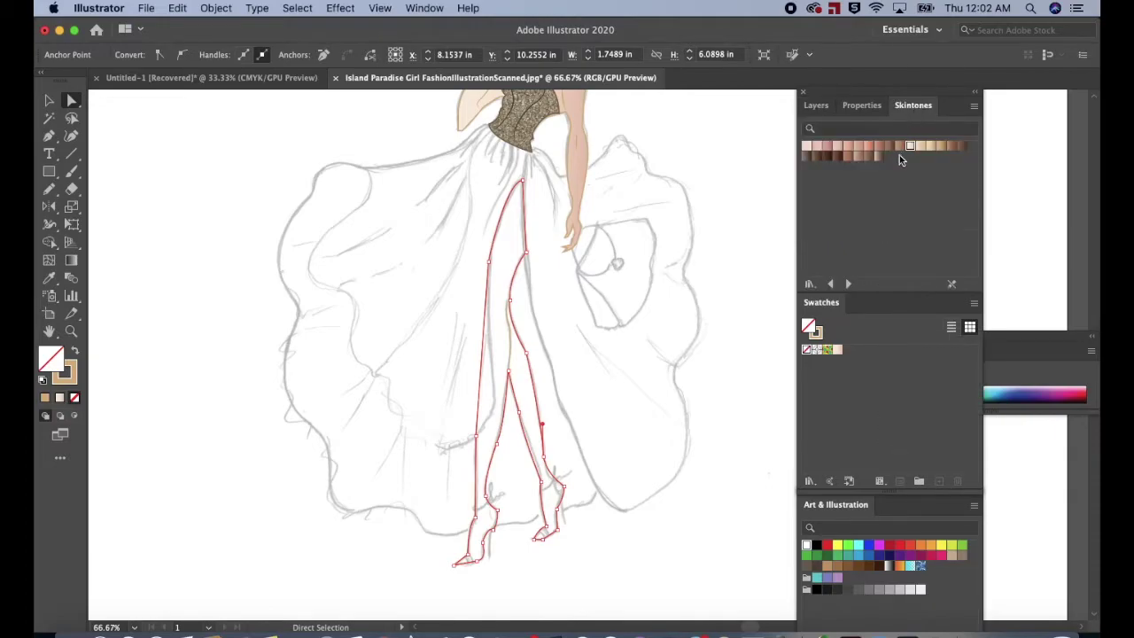
left_click(910, 148)
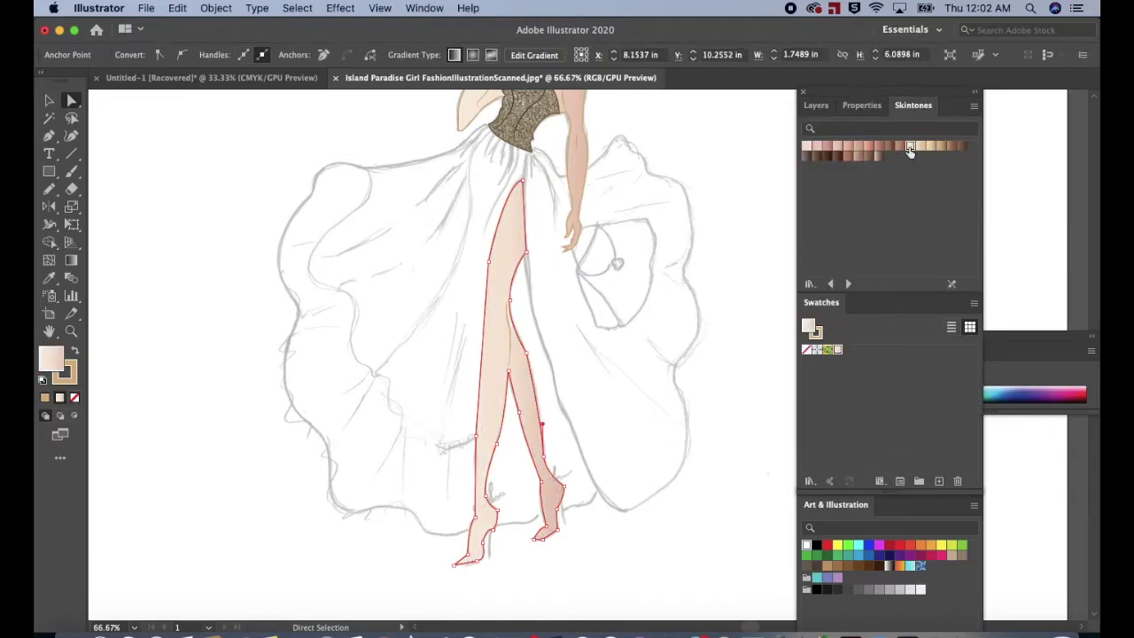
left_click(755, 370)
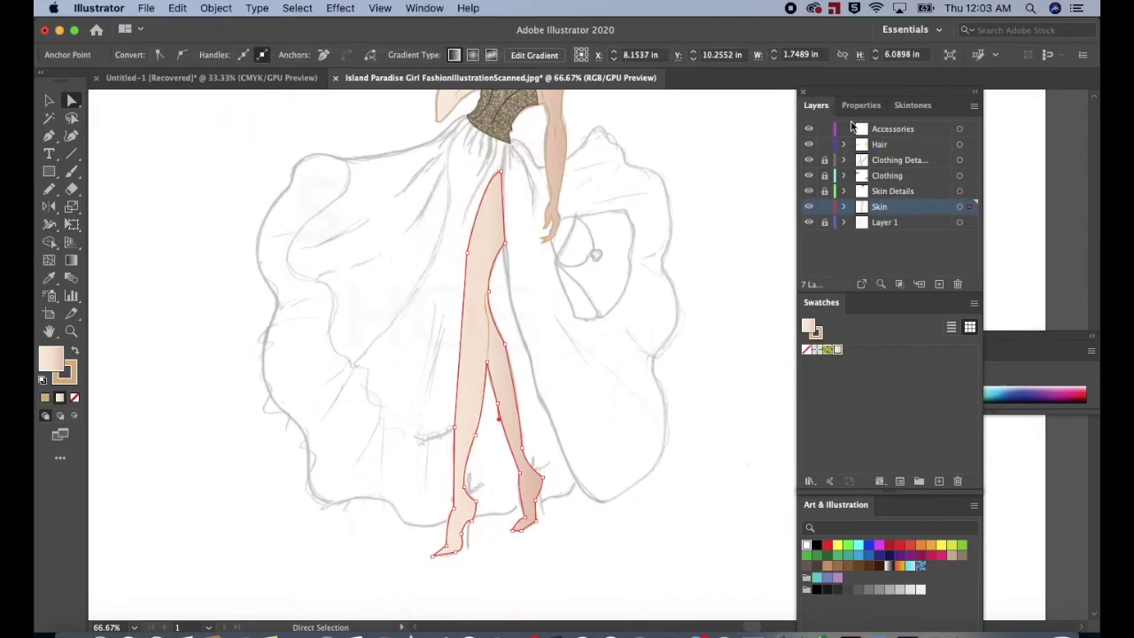
Remove the fill from the legs shape, then make Accessories the active layer with Skin locked.
left_click(886, 129)
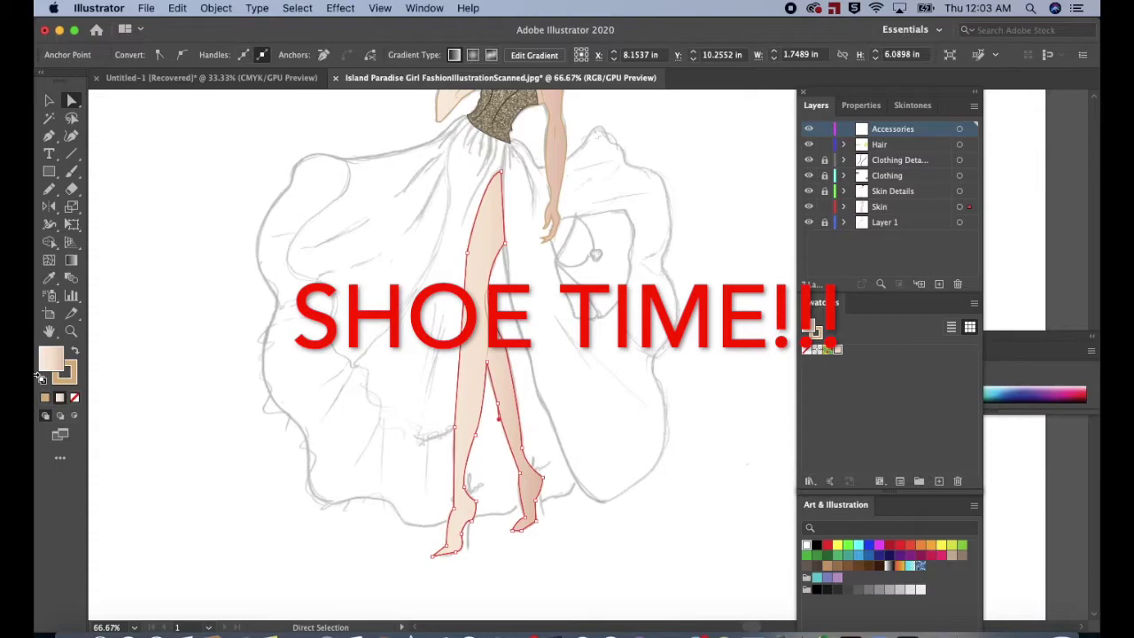
left_click(74, 399)
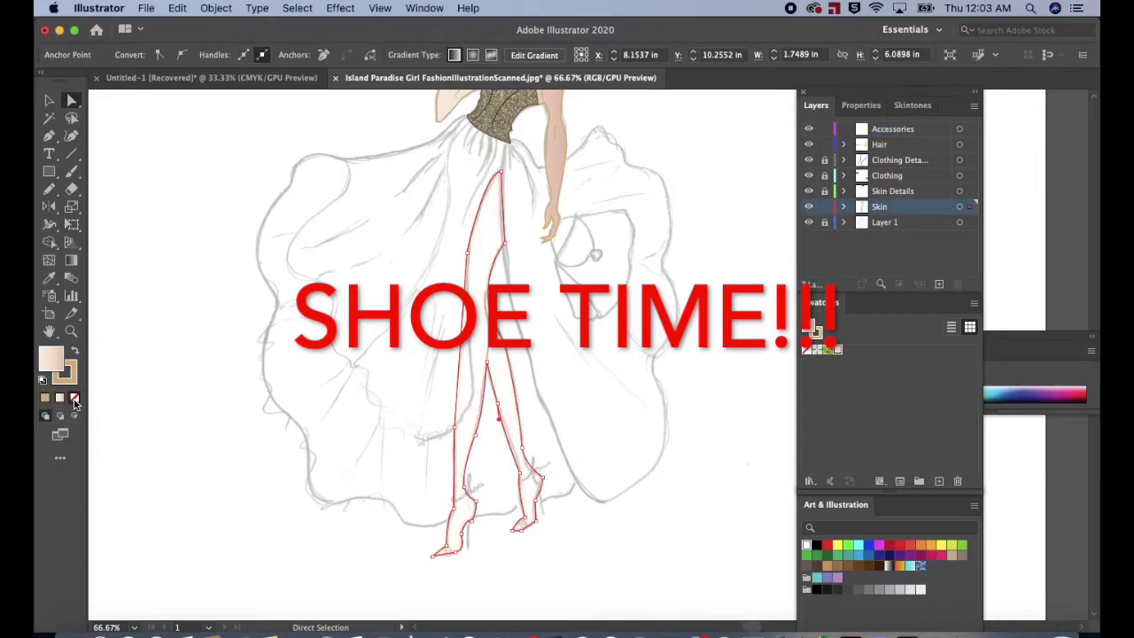
left_click(646, 518)
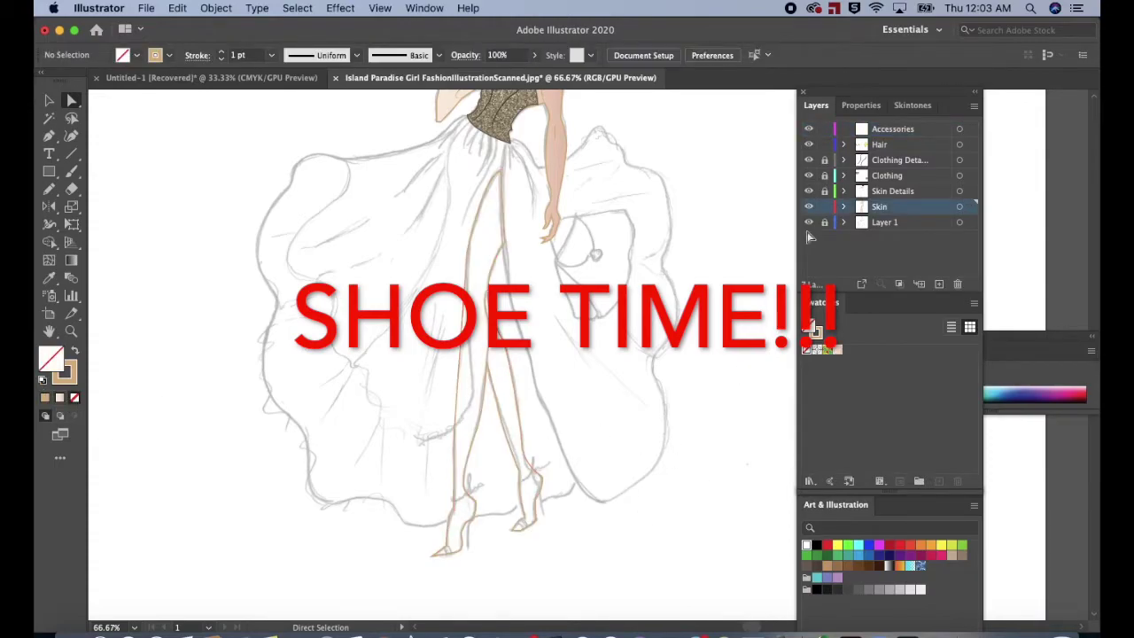
left_click(851, 129)
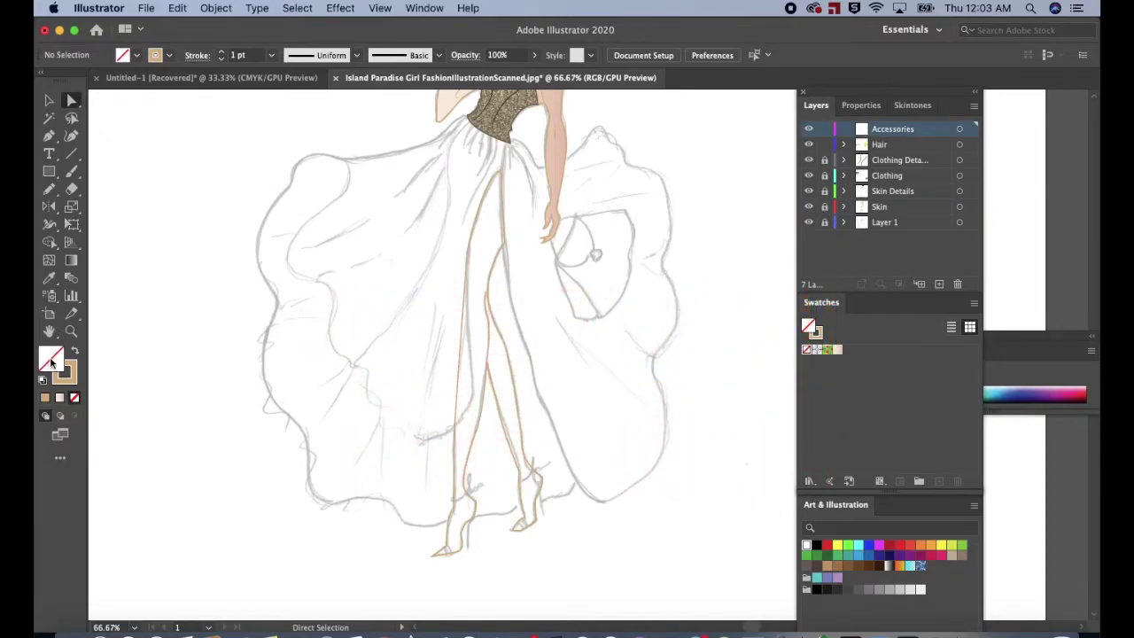
Set the stroke colour to blue 4654D1.
double_click(69, 368)
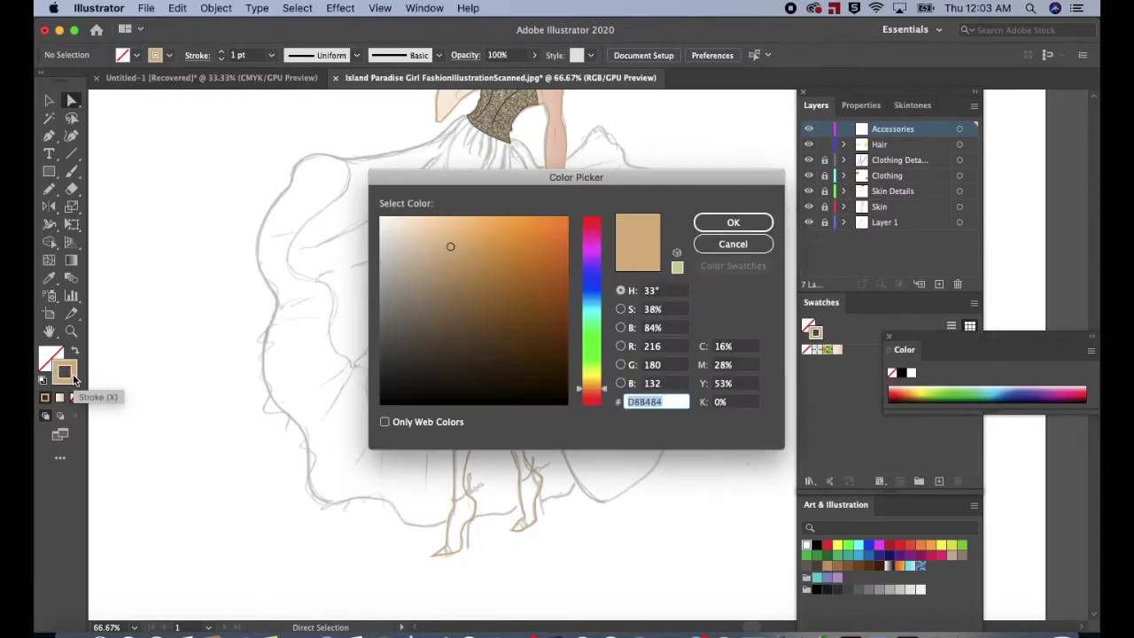
left_click(593, 286)
left_click_drag(498, 247, 508, 253)
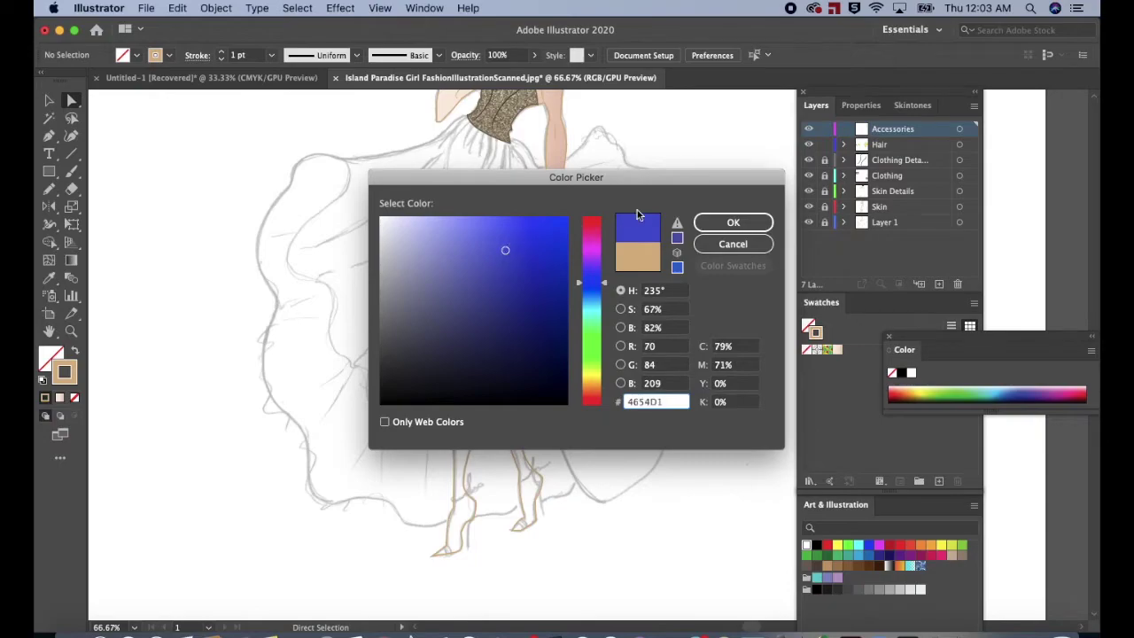
left_click(732, 223)
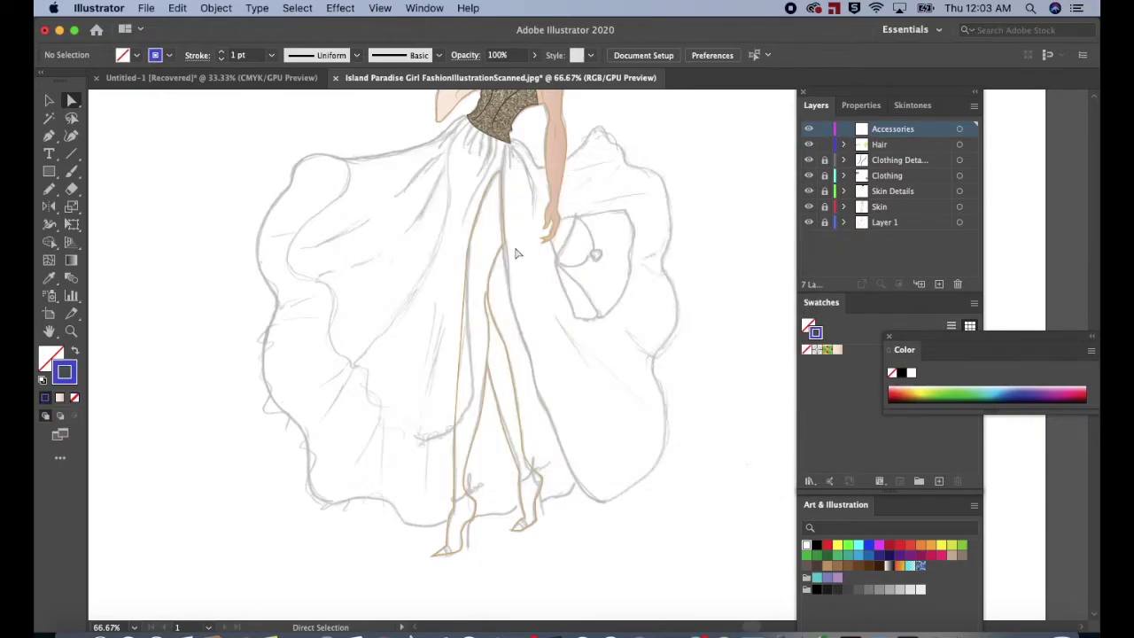
Set the fill colour to dark red 820B2F.
double_click(46, 361)
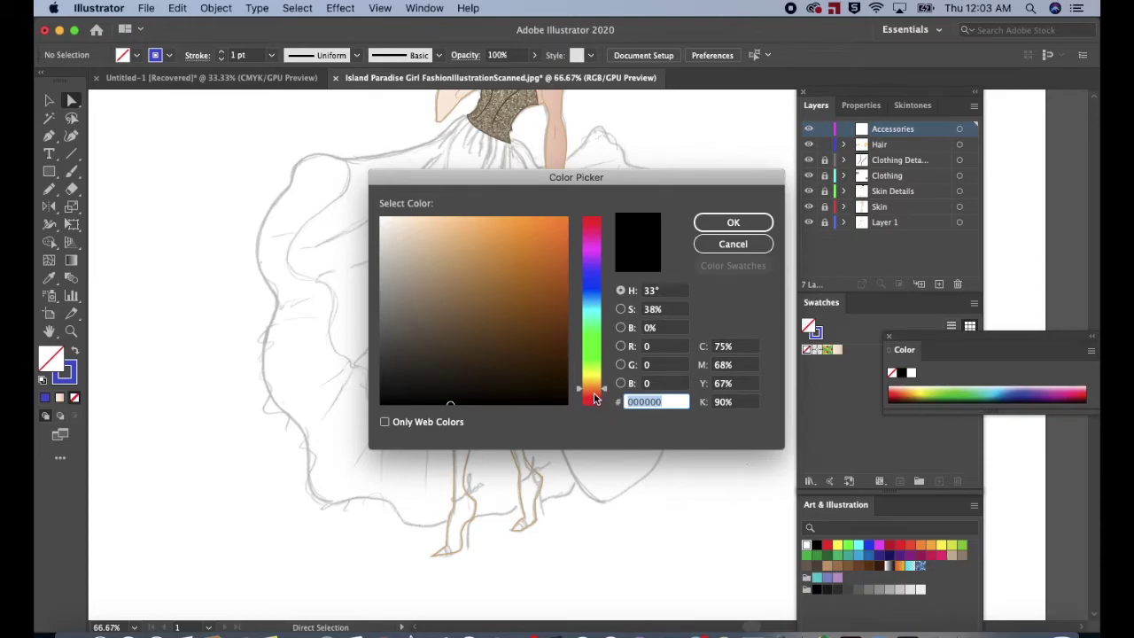
left_click(594, 232)
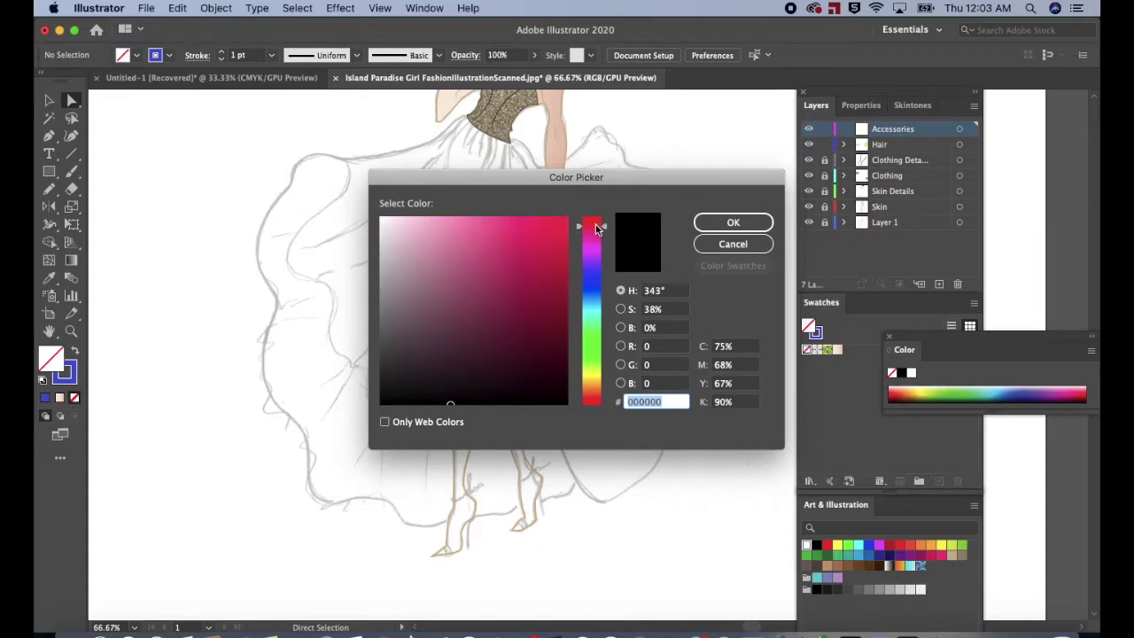
left_click_drag(558, 253, 554, 307)
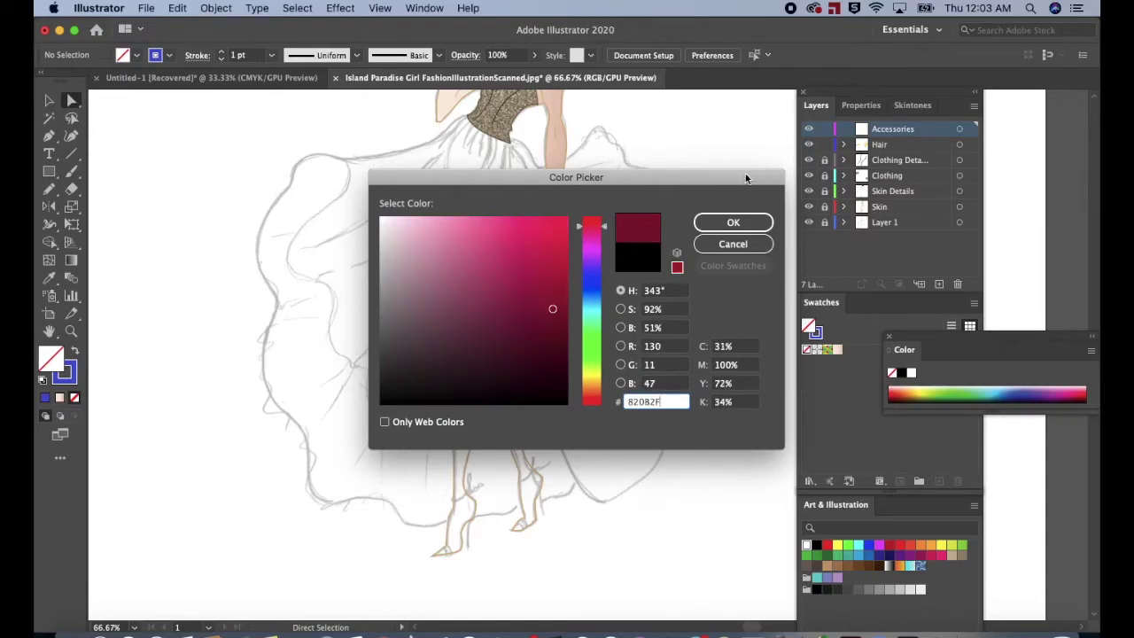
left_click(734, 222)
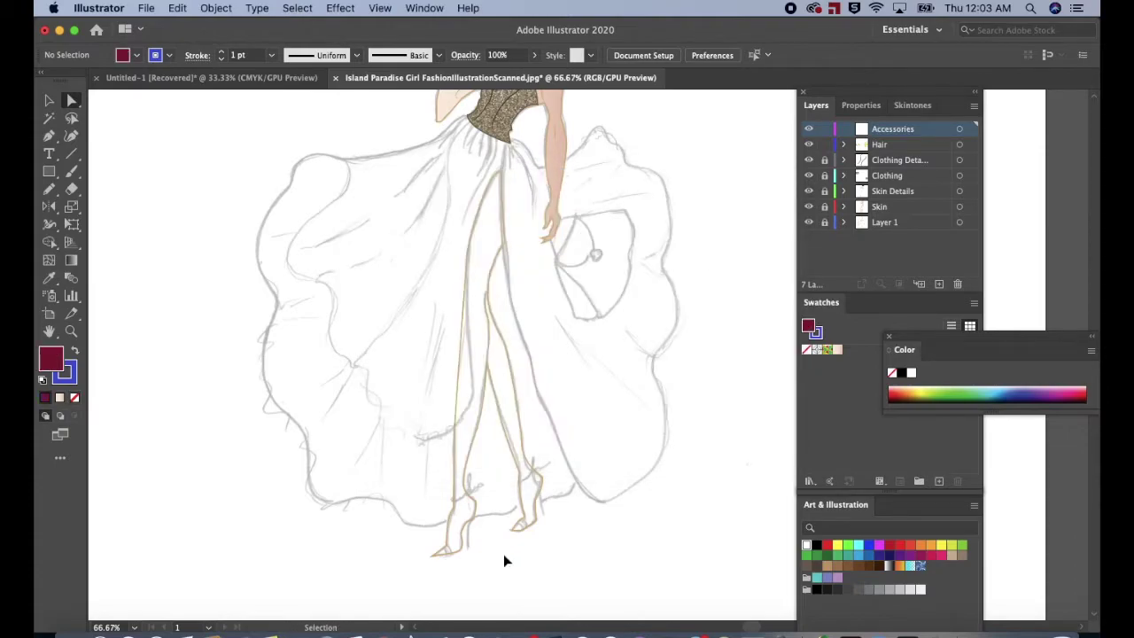
Draw a small four-sided shoe strap with the Pen tool across the toes of the second foot on Accessories.
key("super+plus")
key("super+plus")
scroll(509, 511, "down", 5)
scroll(509, 510, "down", 2)
key("p")
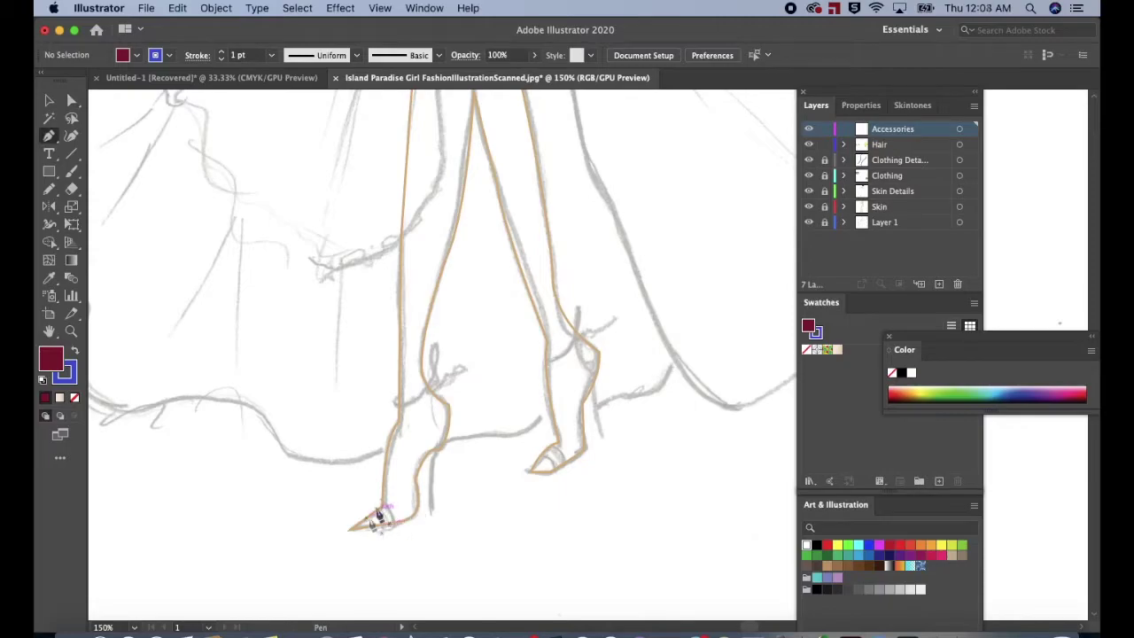
left_click(382, 505)
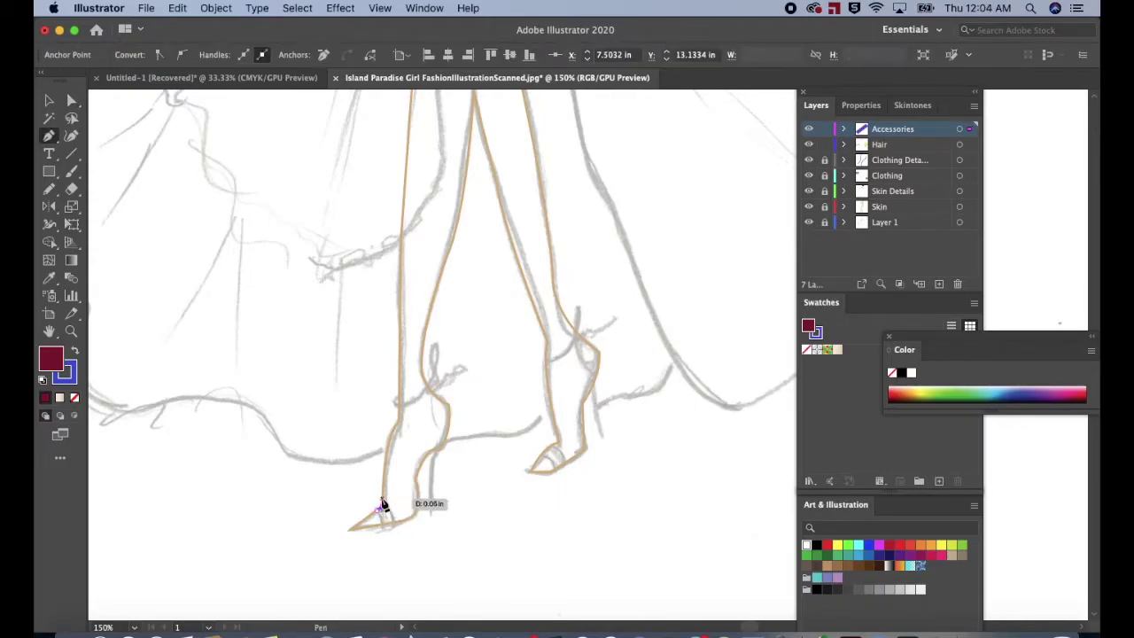
left_click_drag(394, 523, 388, 532)
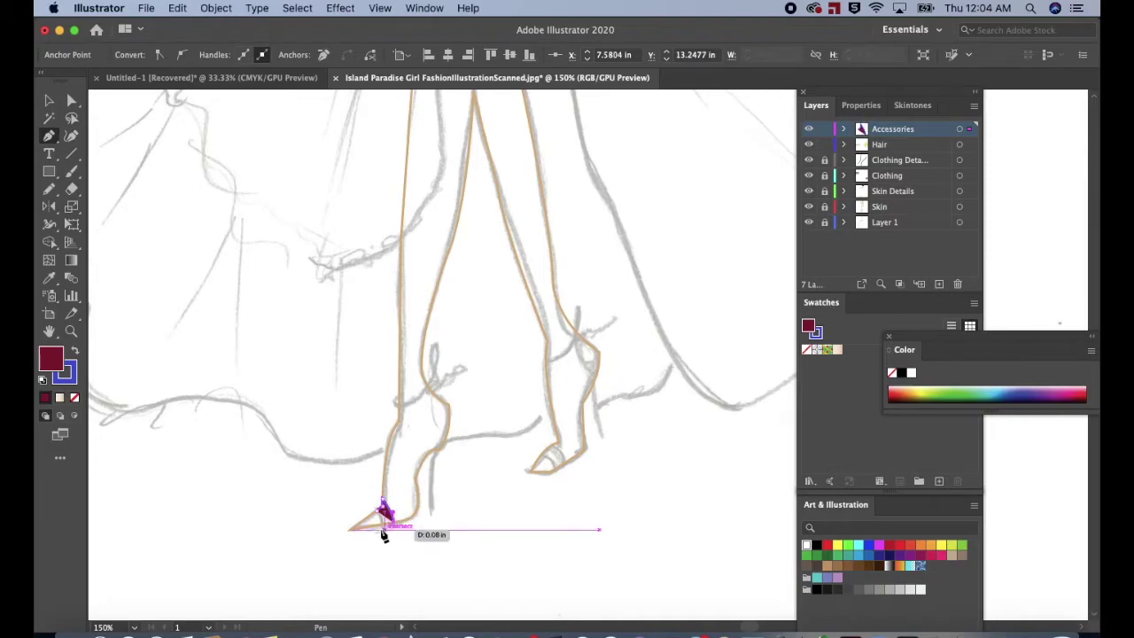
left_click(379, 530)
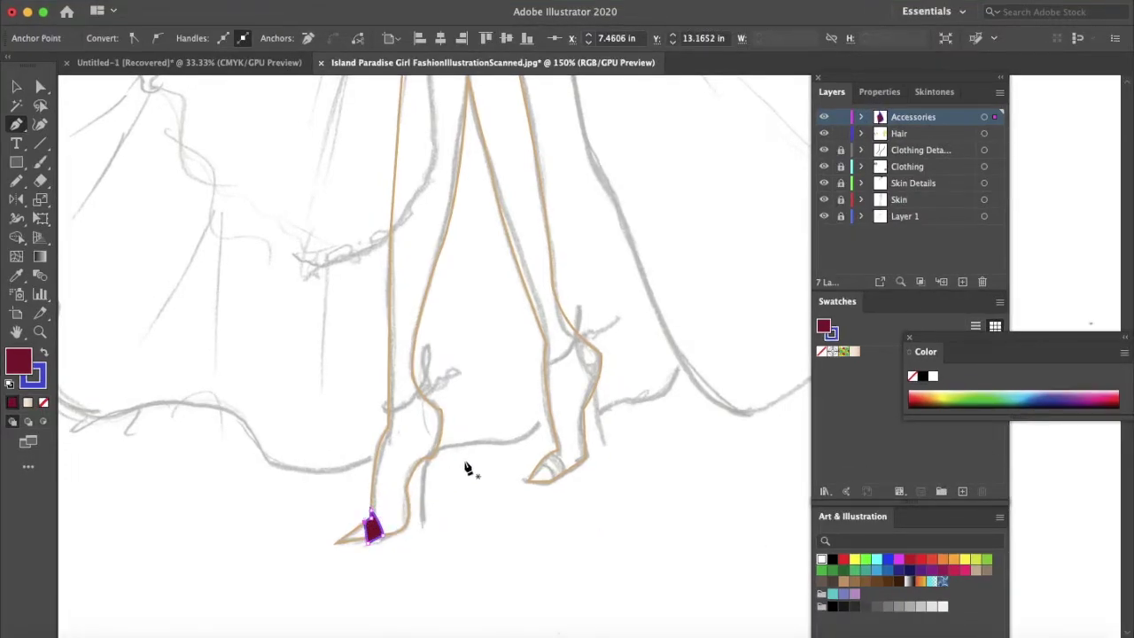
Reposition the upper corner point of the dark red toe strap so it fits the sketched foot.
key("a")
left_click(470, 499)
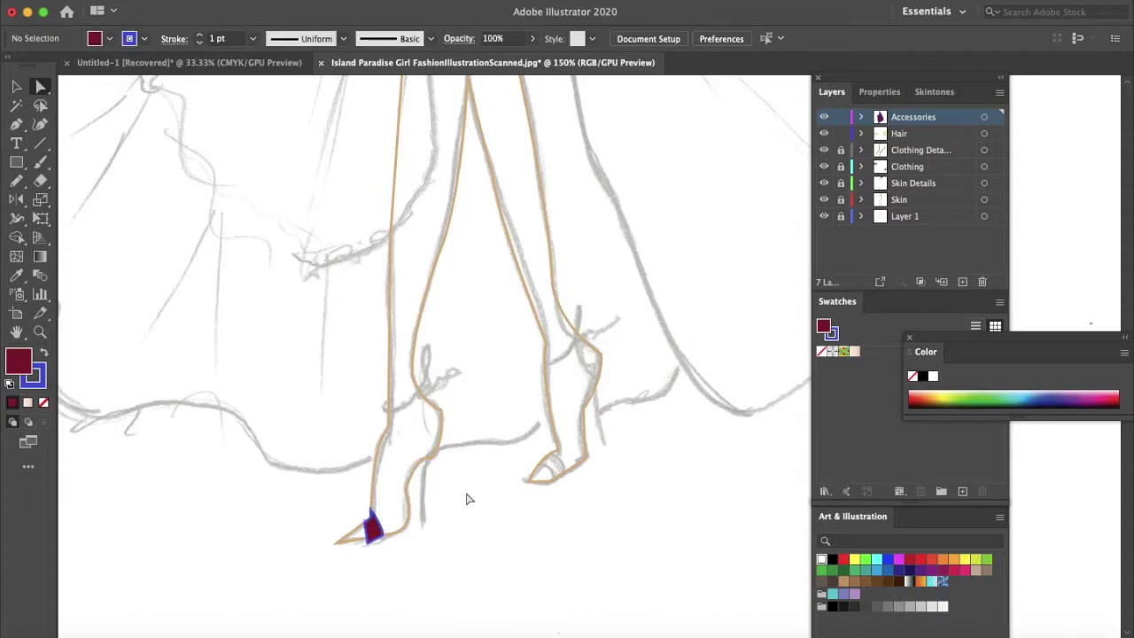
key("plus")
key("super+plus")
key("super+plus")
scroll(468, 499, "down", 4)
scroll(468, 499, "left", 3)
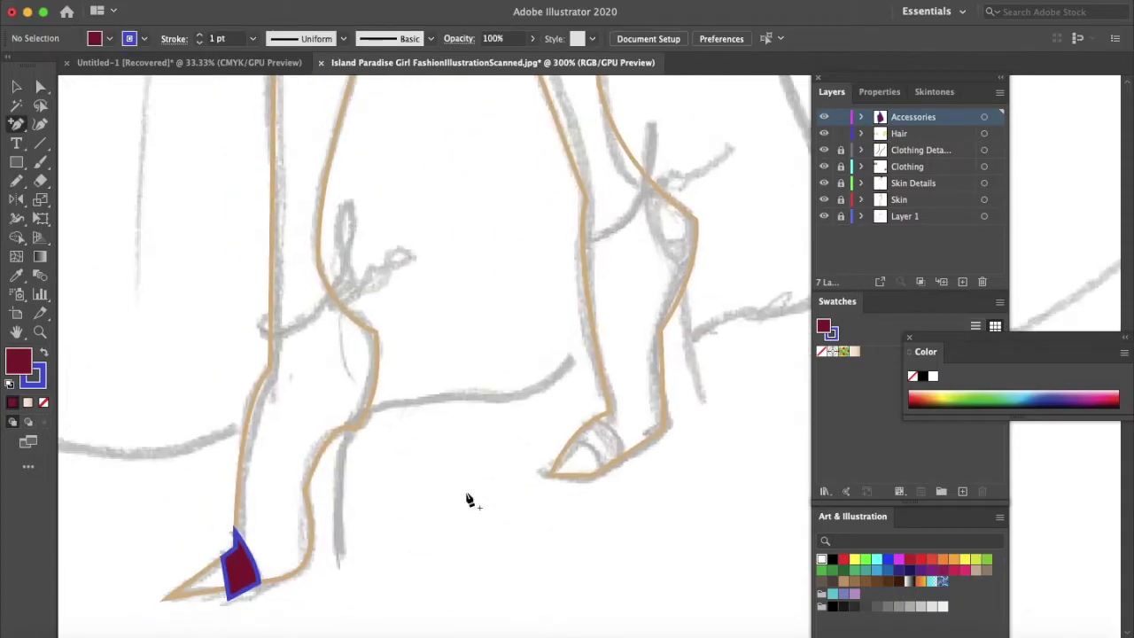
key("a")
mouse_move(261, 536)
left_mouse_down()
mouse_move(274, 562)
mouse_move(281, 546)
mouse_move(270, 522)
mouse_move(265, 531)
left_mouse_up()
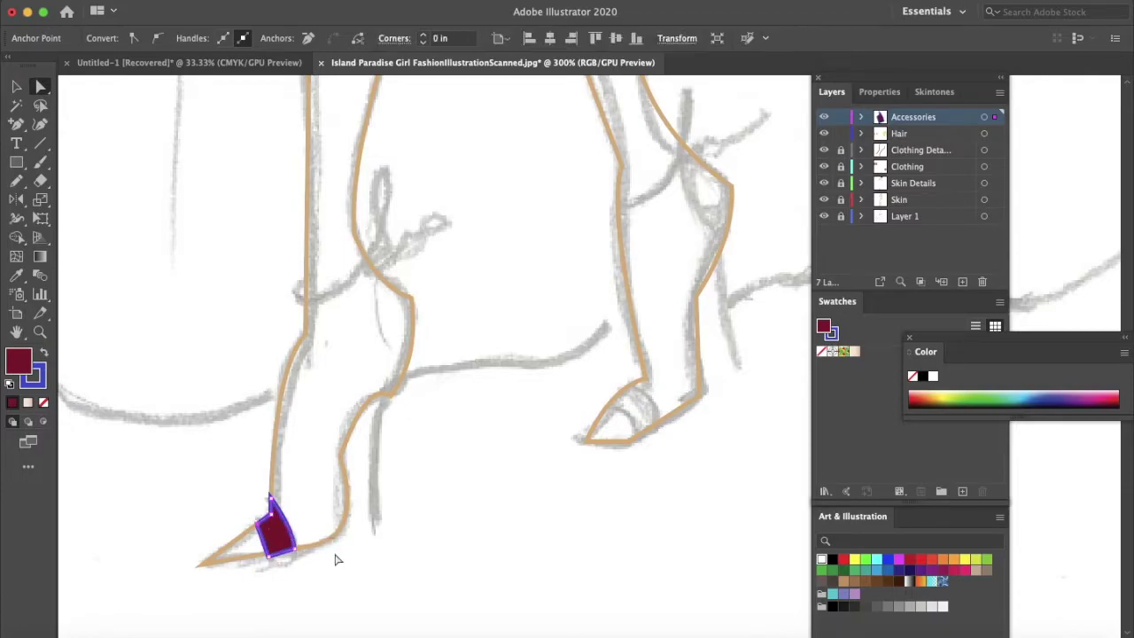
left_click(334, 559)
Draw an unfilled blue sole line with the Pen tool from the toe tip along the underside of the foot up towards the heel.
key("p")
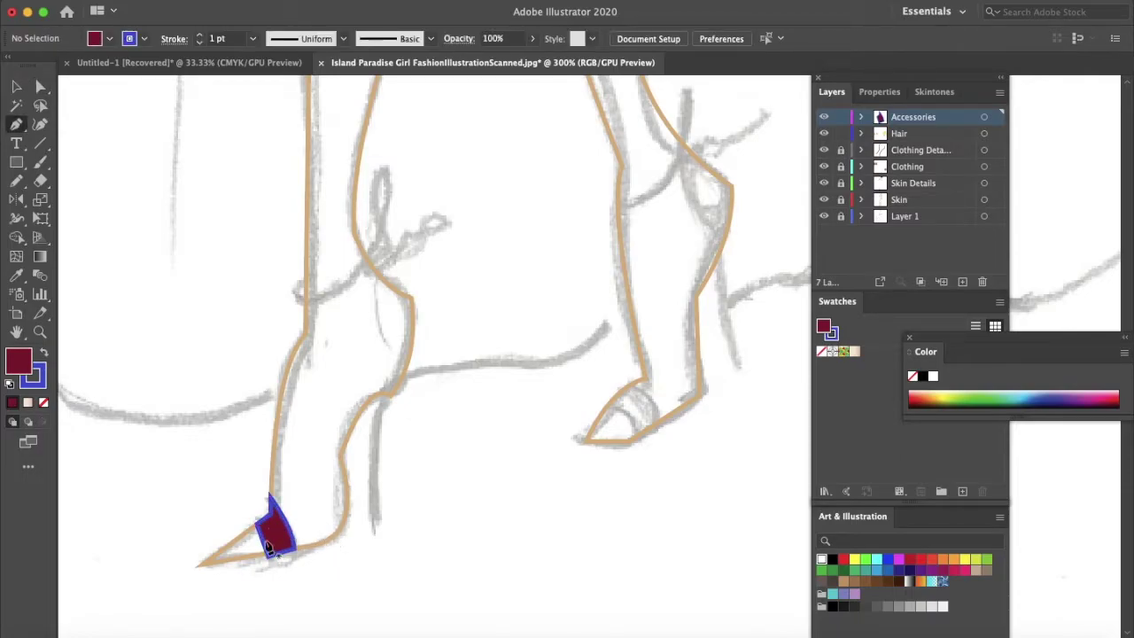
left_click(44, 403)
left_click(211, 565)
left_click(335, 538)
left_click_drag(342, 452, 328, 374)
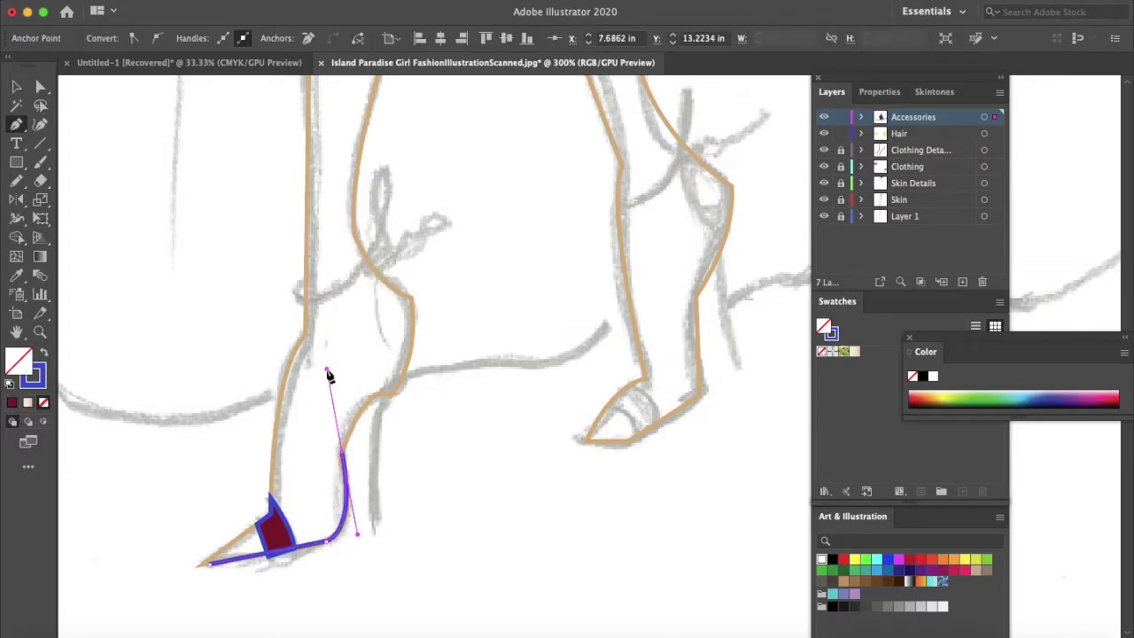
left_click(344, 453)
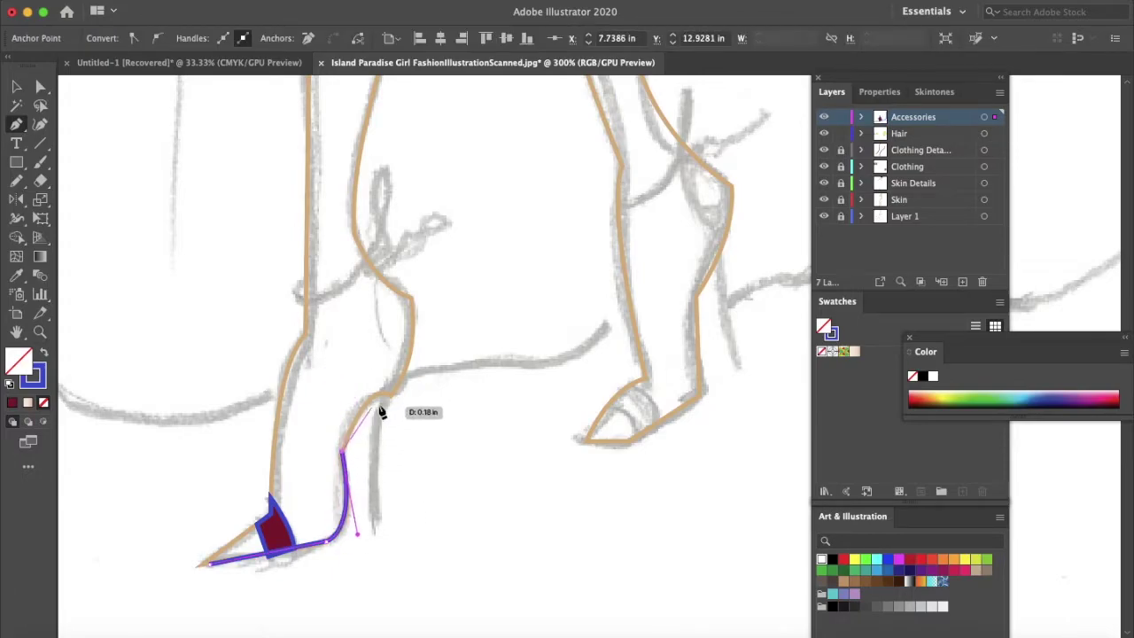
left_click(379, 395)
left_click_drag(377, 404, 396, 405)
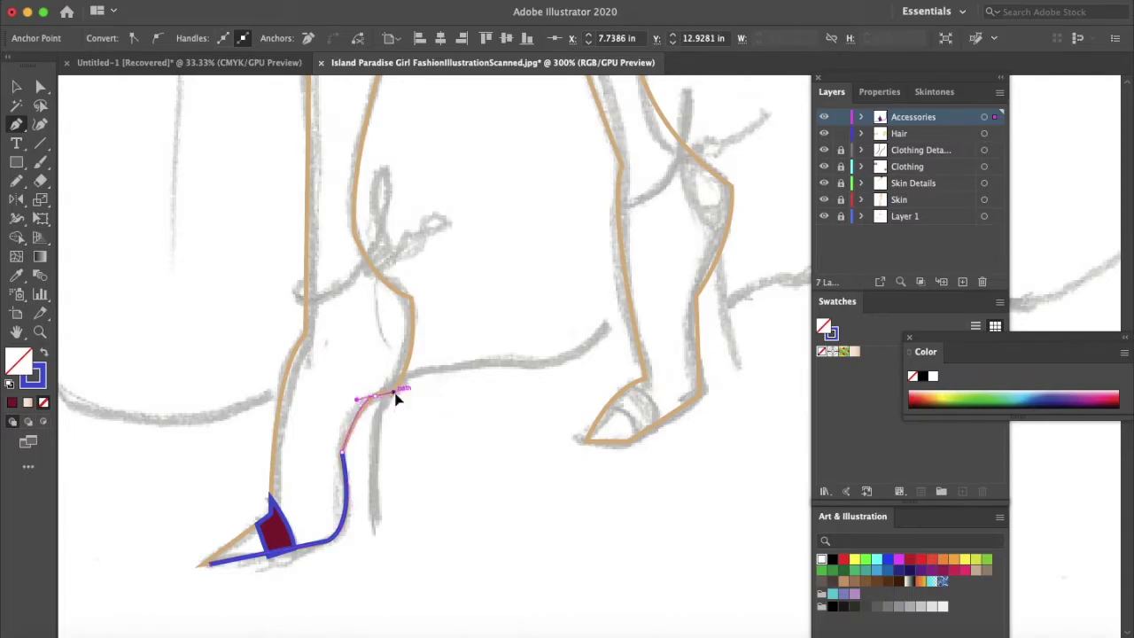
key("v")
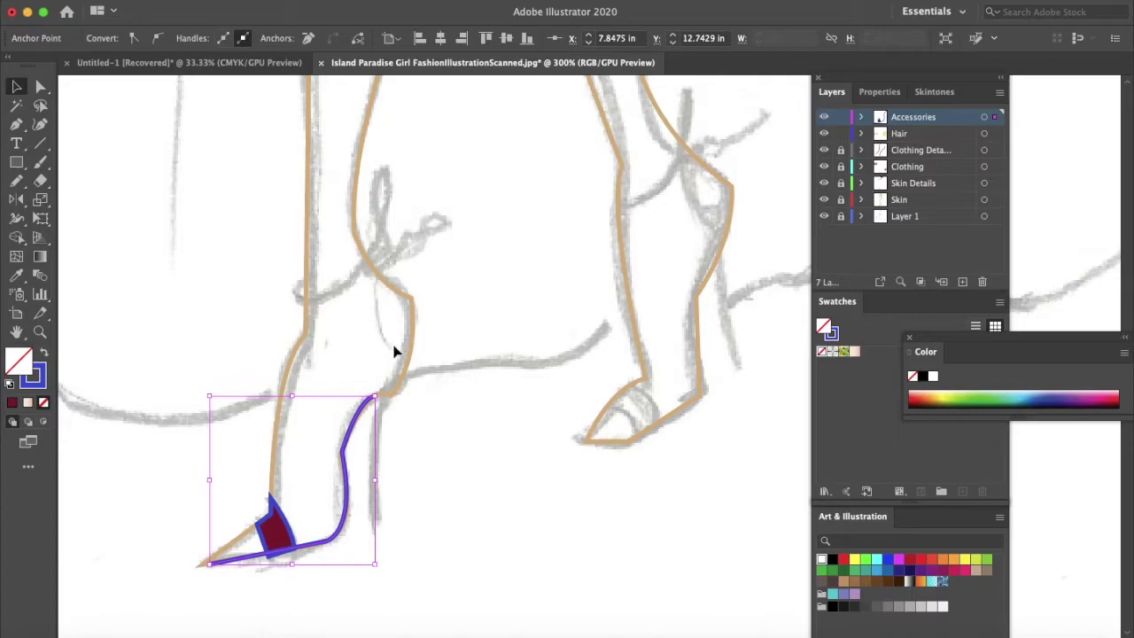
left_click(434, 419)
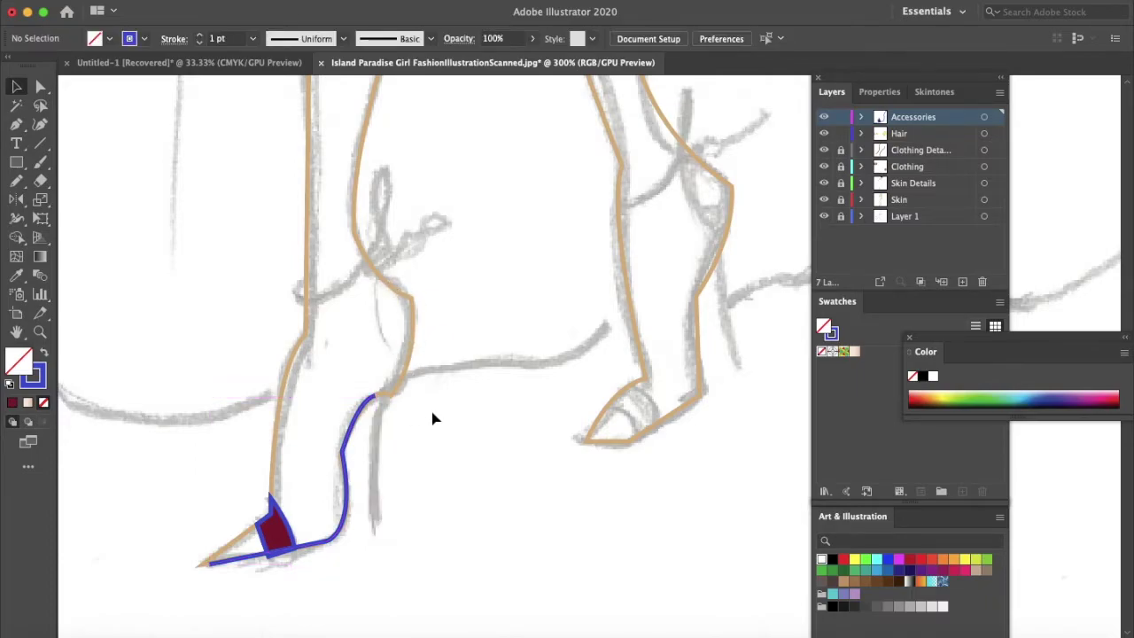
Draw a closed dark red heel piece with a blue outline around the back of the ankle, down to the heel.
left_click(13, 402)
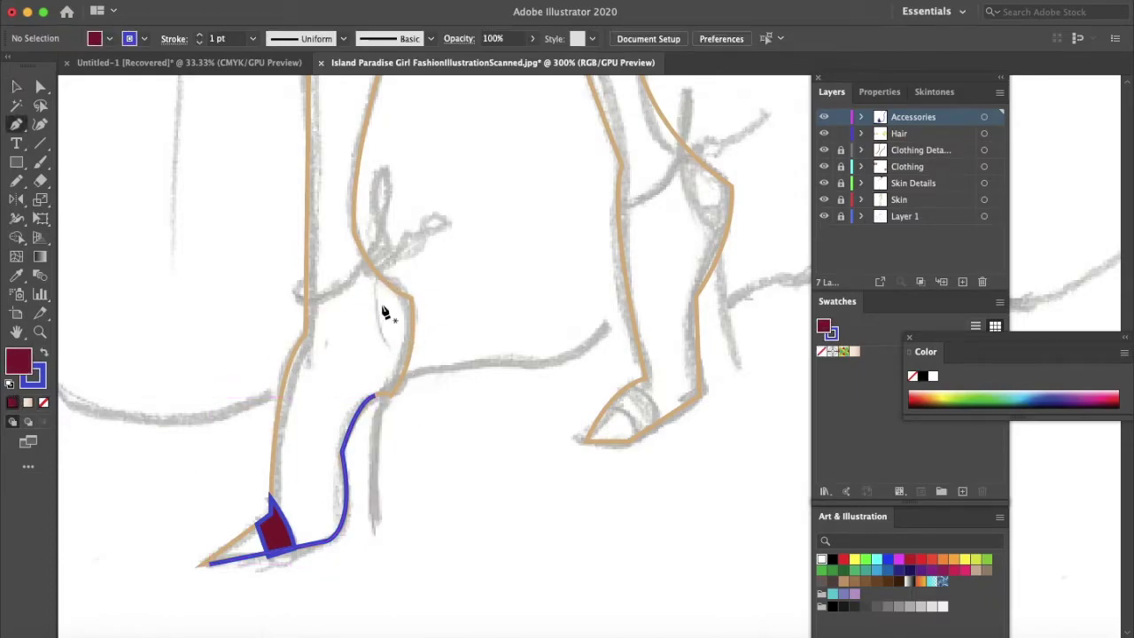
left_click(374, 282)
left_click_drag(378, 396, 390, 405)
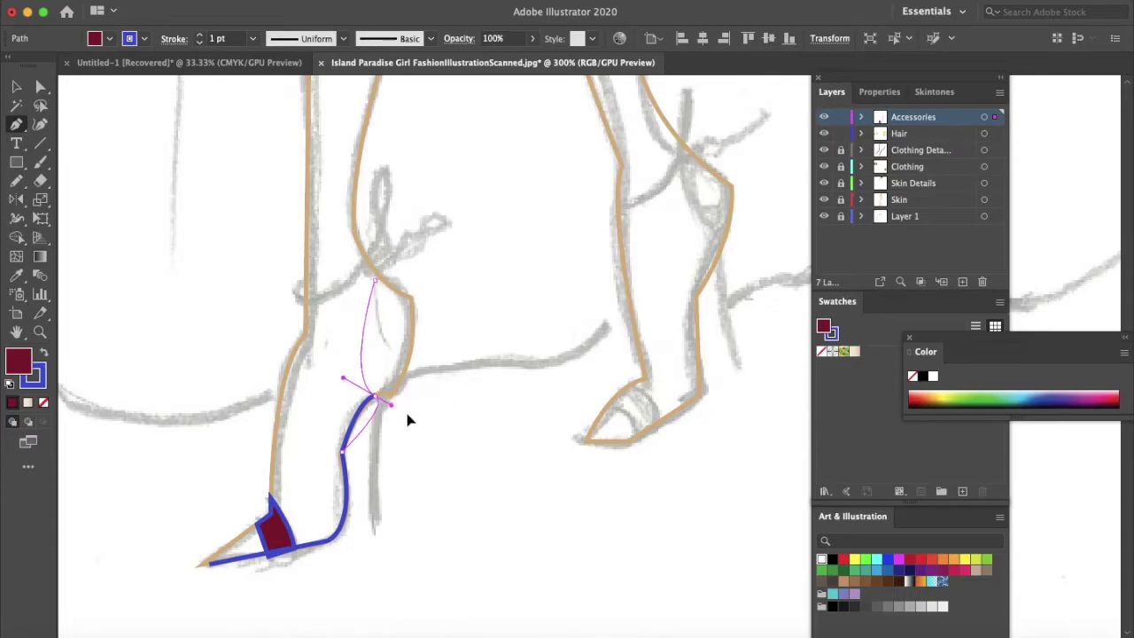
key("super+z")
left_click_drag(395, 396, 391, 400)
left_click_drag(388, 391, 429, 400)
left_click(402, 380)
left_click_drag(412, 302, 393, 258)
left_click(412, 302)
left_click(373, 267)
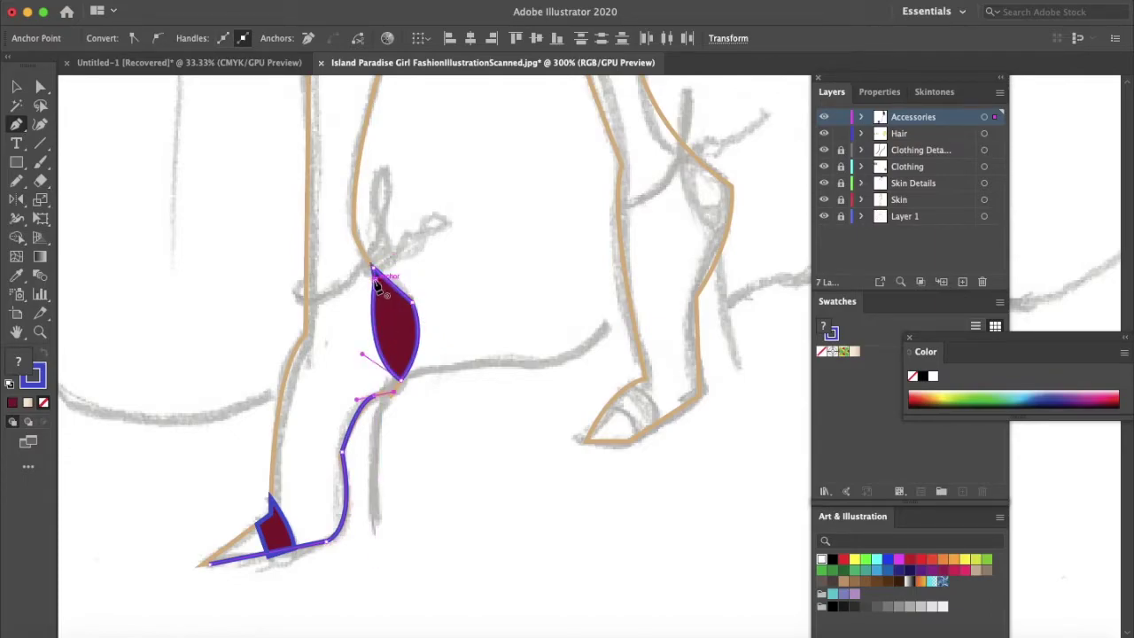
key("v")
left_click(435, 265)
left_click(420, 326)
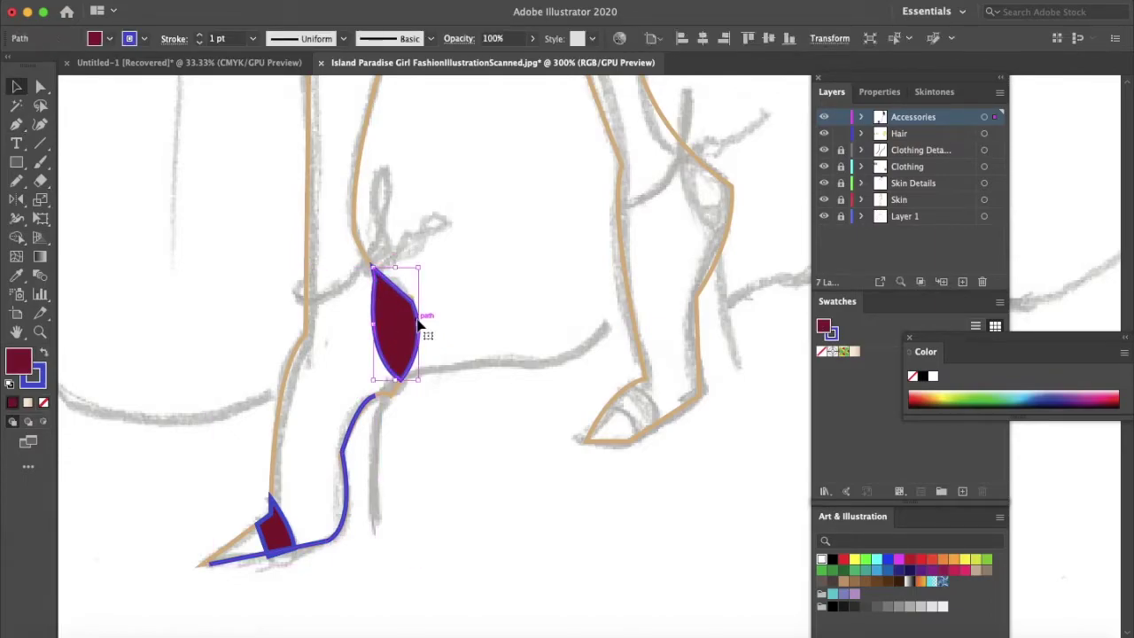
Extend the open end of the sole line to the lower tip of the dark red heel piece.
key("a")
left_click(453, 438)
left_click_drag(371, 414, 375, 401)
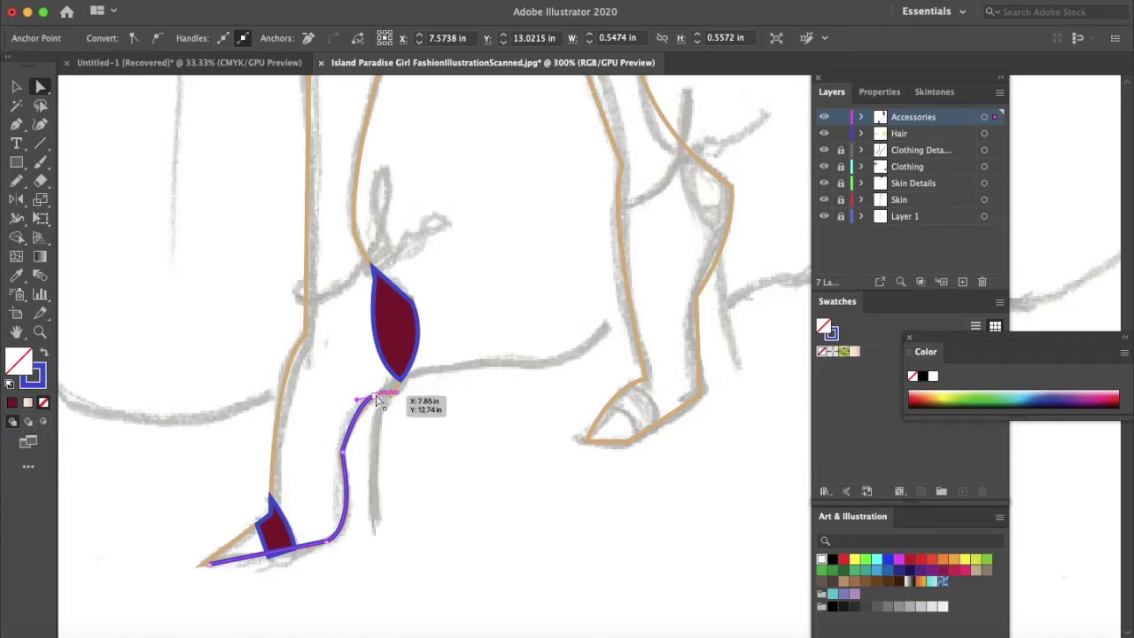
key("p")
left_click(375, 396)
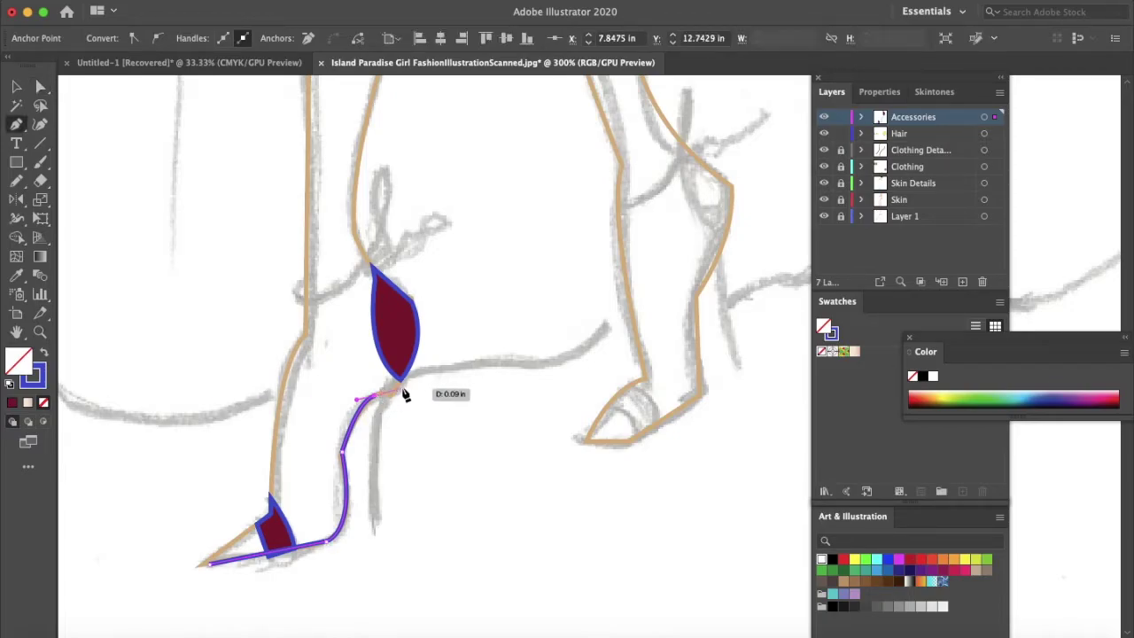
mouse_move(399, 382)
left_mouse_down()
mouse_move(415, 365)
mouse_move(405, 385)
left_mouse_up()
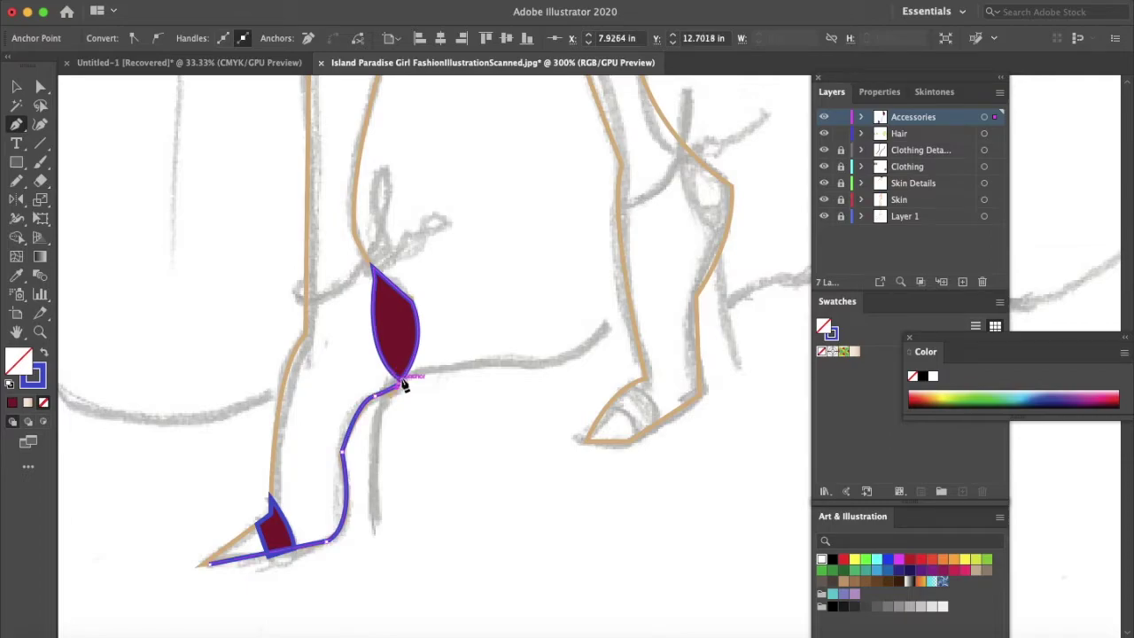
key("v")
left_click(472, 421)
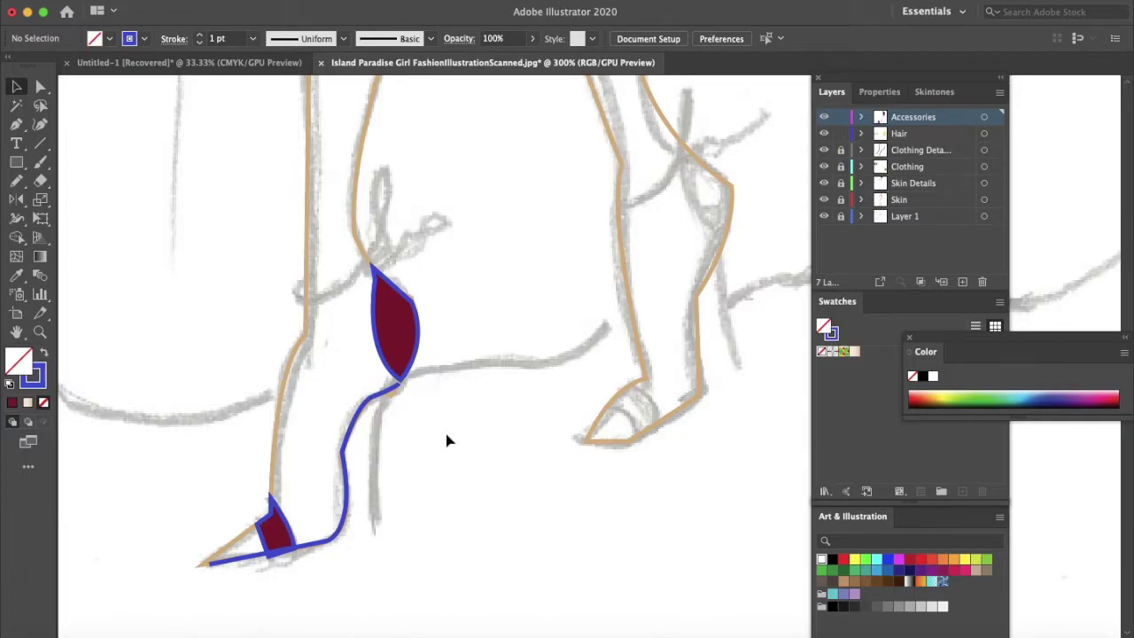
Move the sole line's toe end slightly beyond the toe tip and lower its anchor point under the ball of the foot.
key("c")
key("s")
key("a")
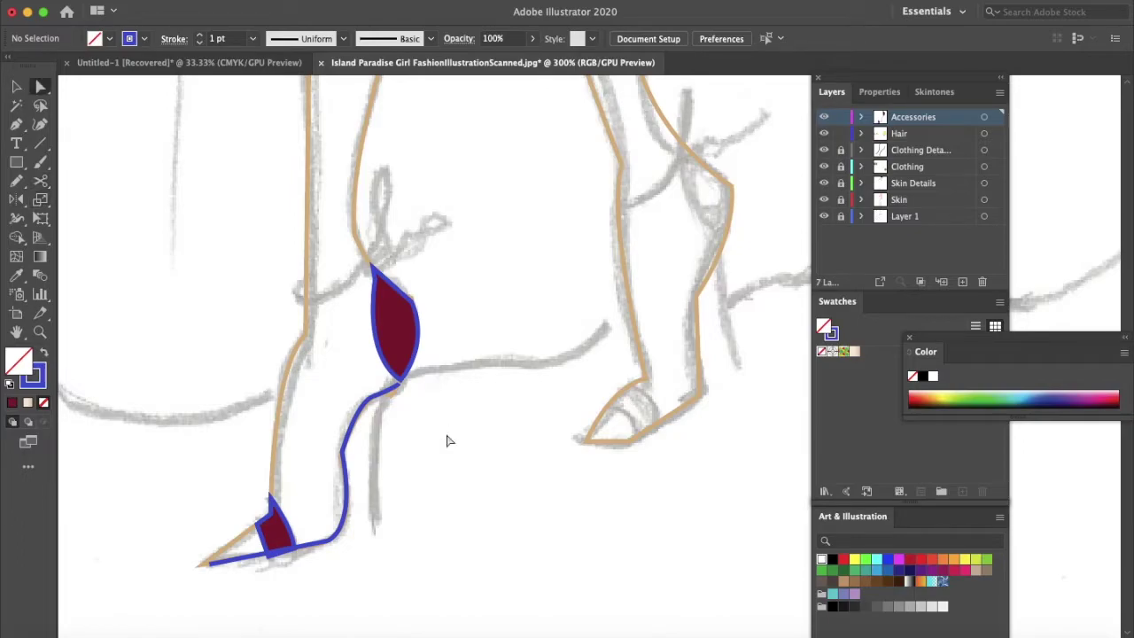
left_click(399, 382)
left_click_drag(215, 563, 193, 569)
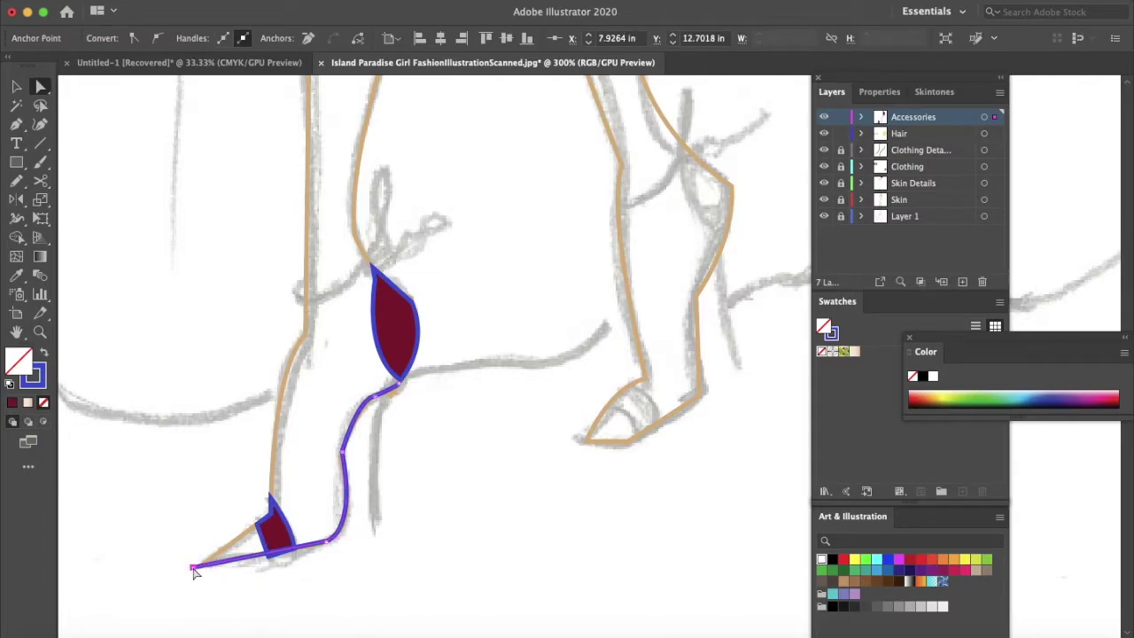
left_click(326, 547)
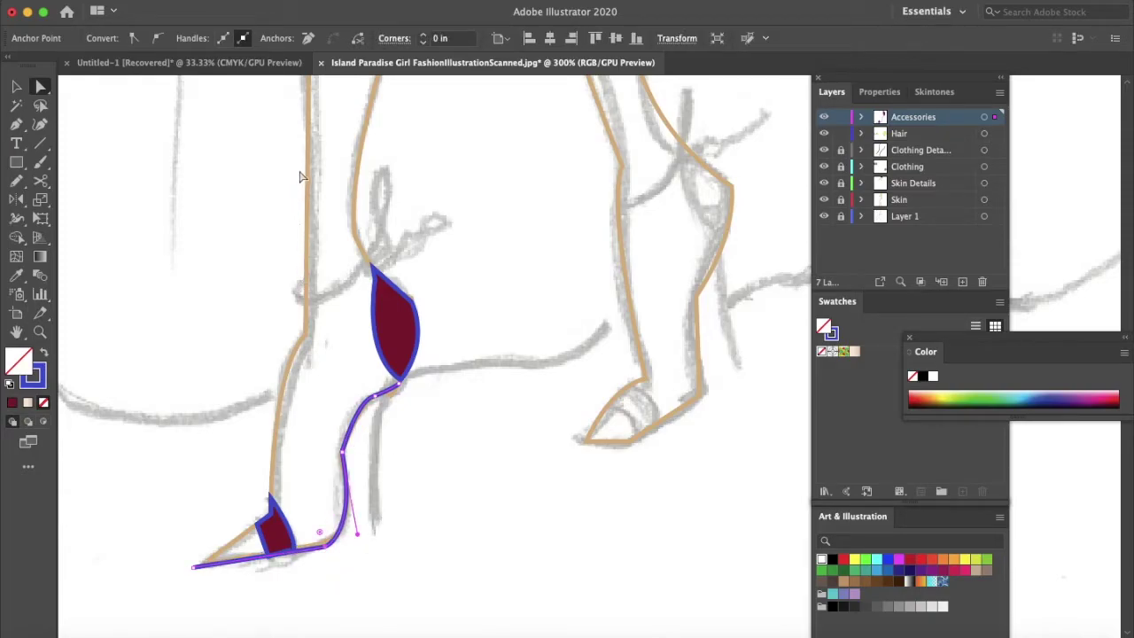
key("v")
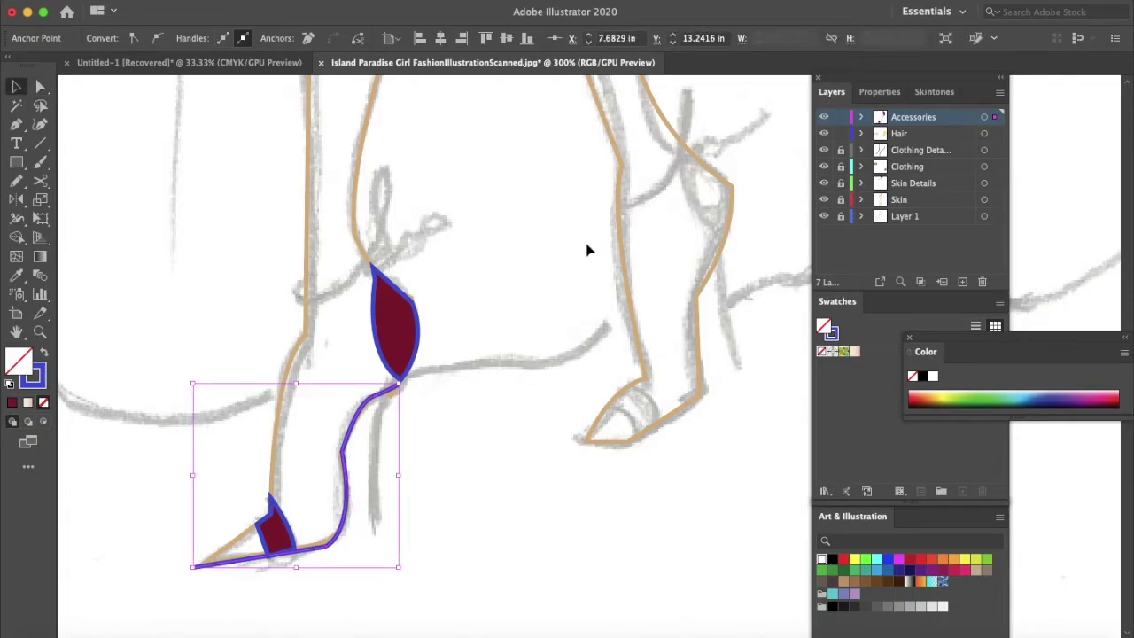
left_click(587, 251)
Try the lens-shaped variable width profile on the sole line.
left_click(372, 406)
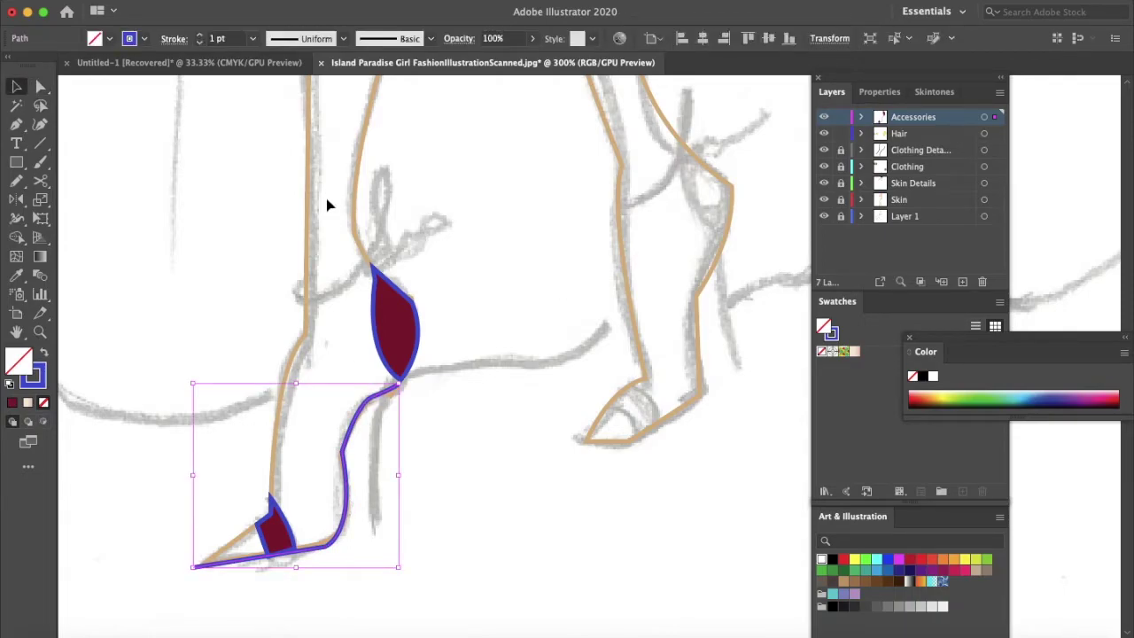
left_click(342, 41)
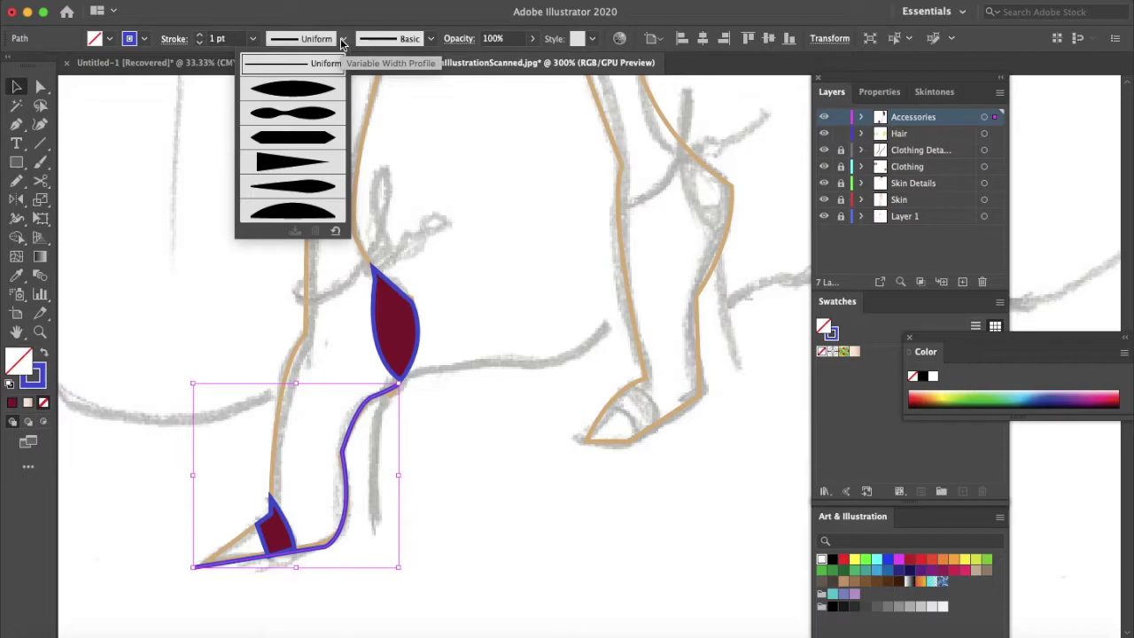
left_click(314, 89)
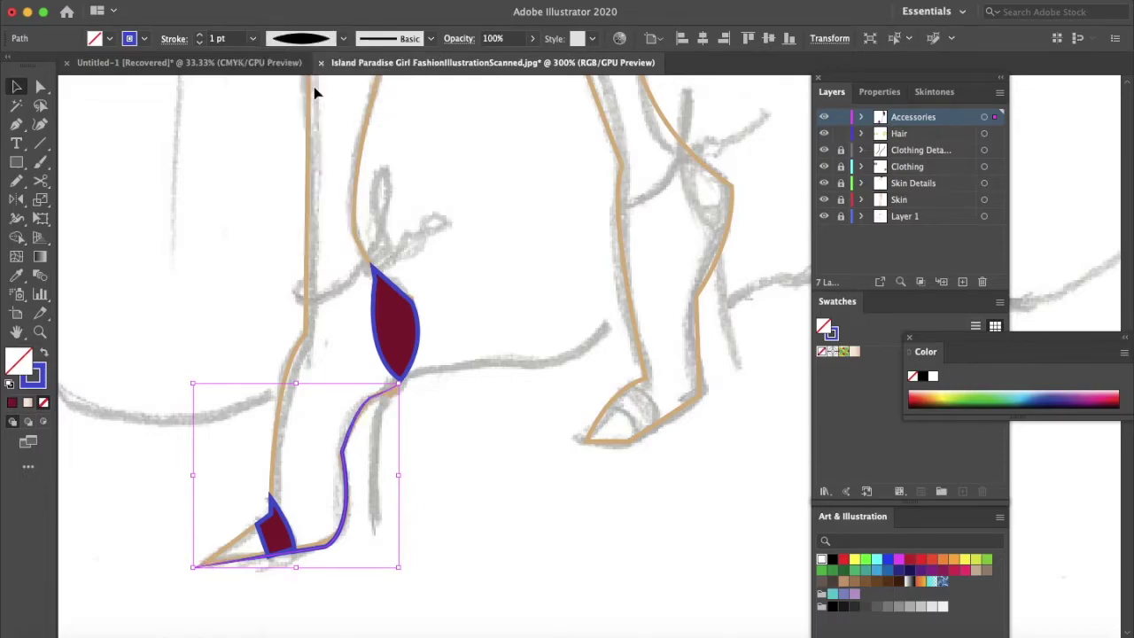
left_click(495, 344)
Apply the variable width profile with an even body and short pointed ends to the sole line.
left_click(344, 456)
left_click(343, 41)
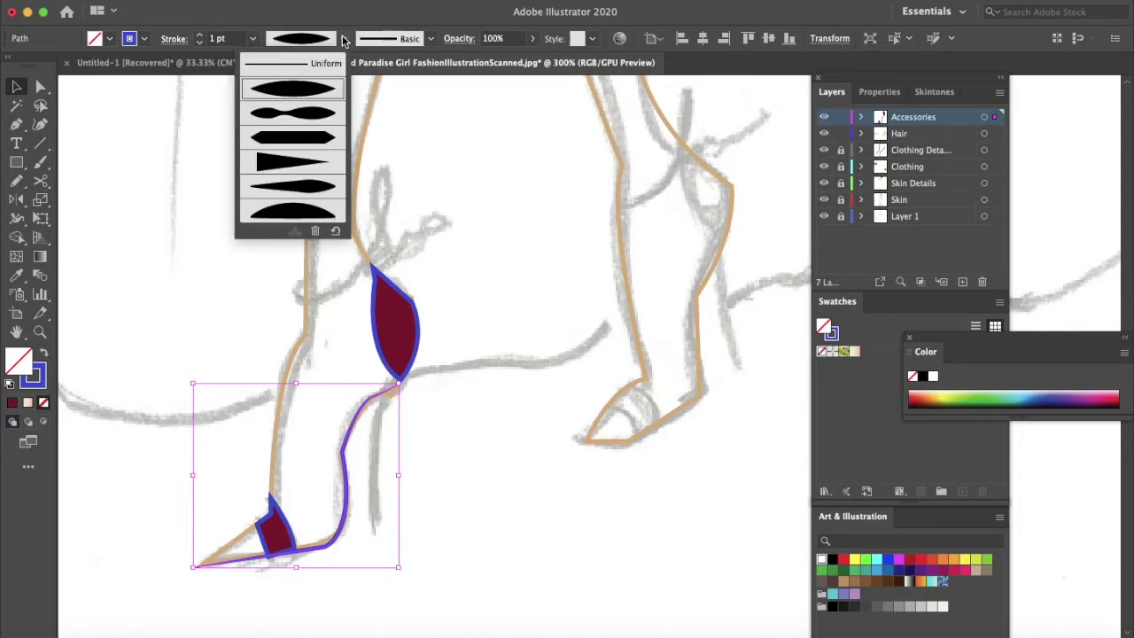
left_click(319, 138)
left_click(435, 425)
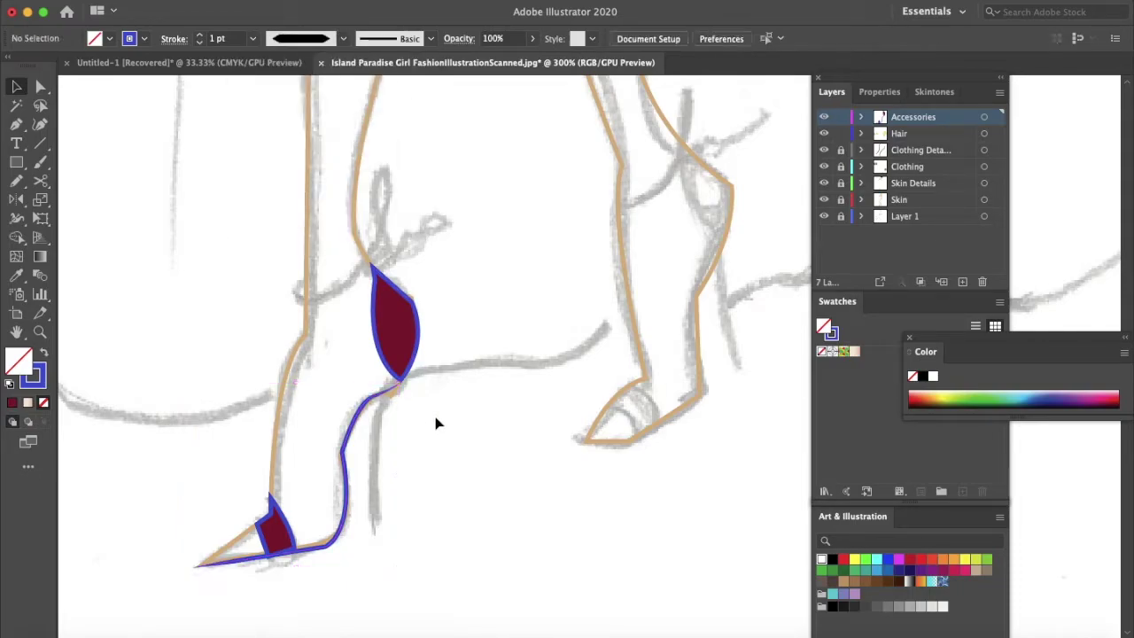
Draw a curved, unfilled stiletto heel line with the Pen tool from beneath the heel down along the sketched heel.
key("p")
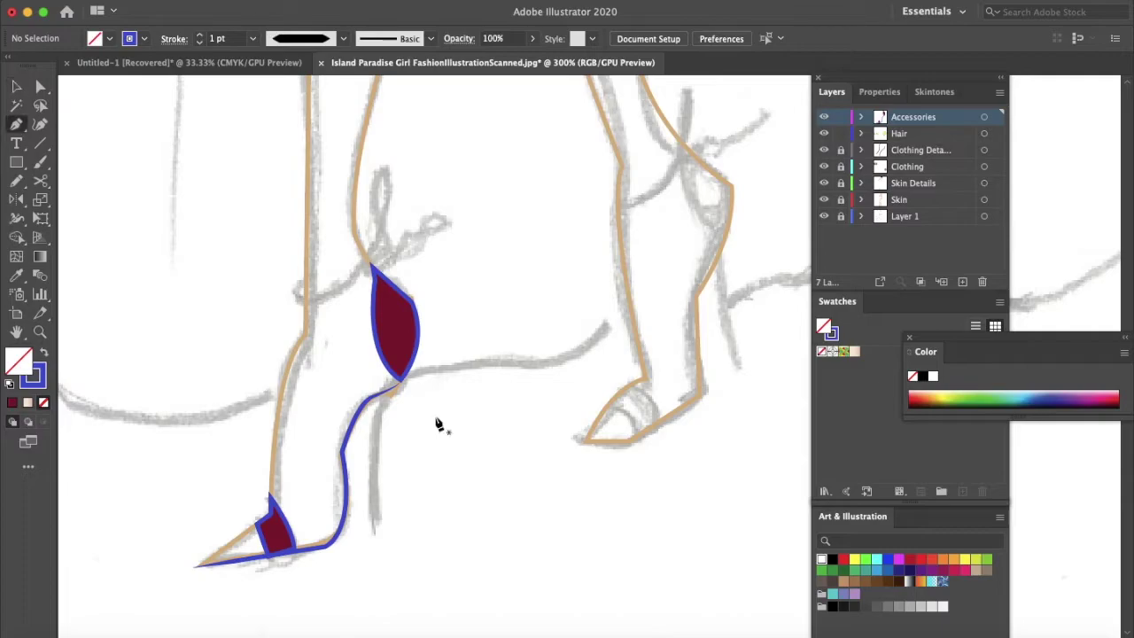
left_click(386, 398)
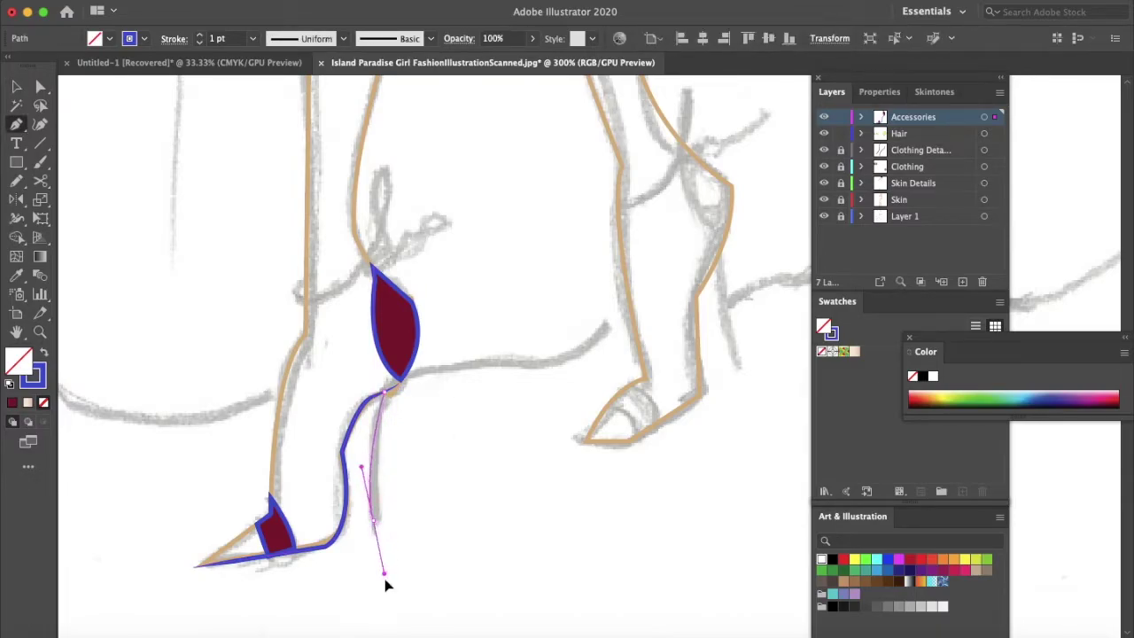
left_click_drag(386, 596, 446, 97)
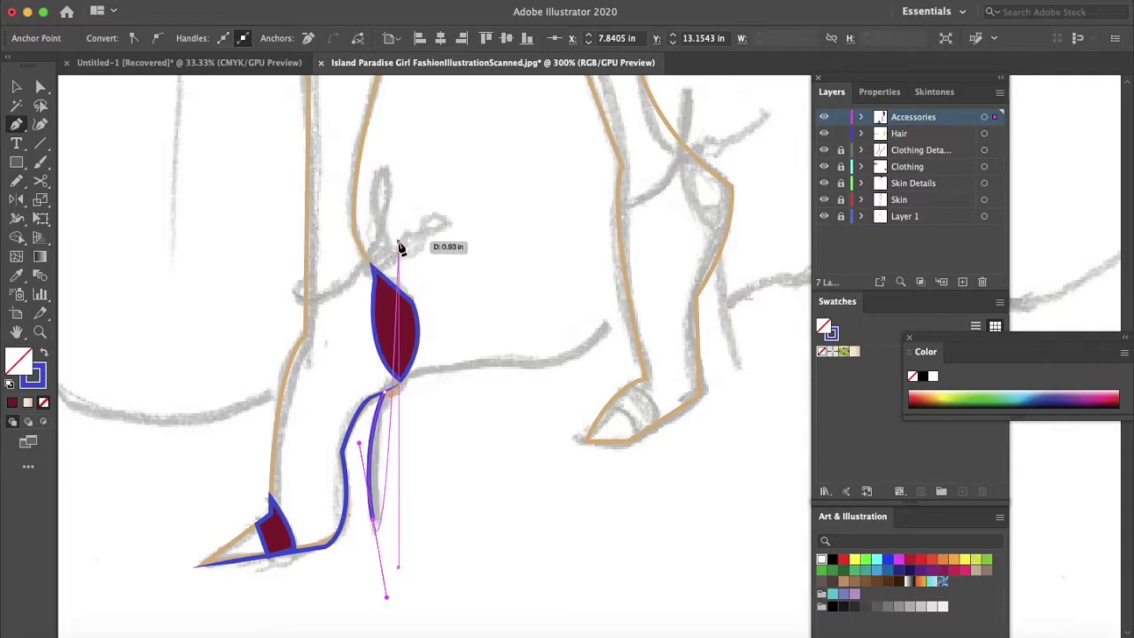
key("v")
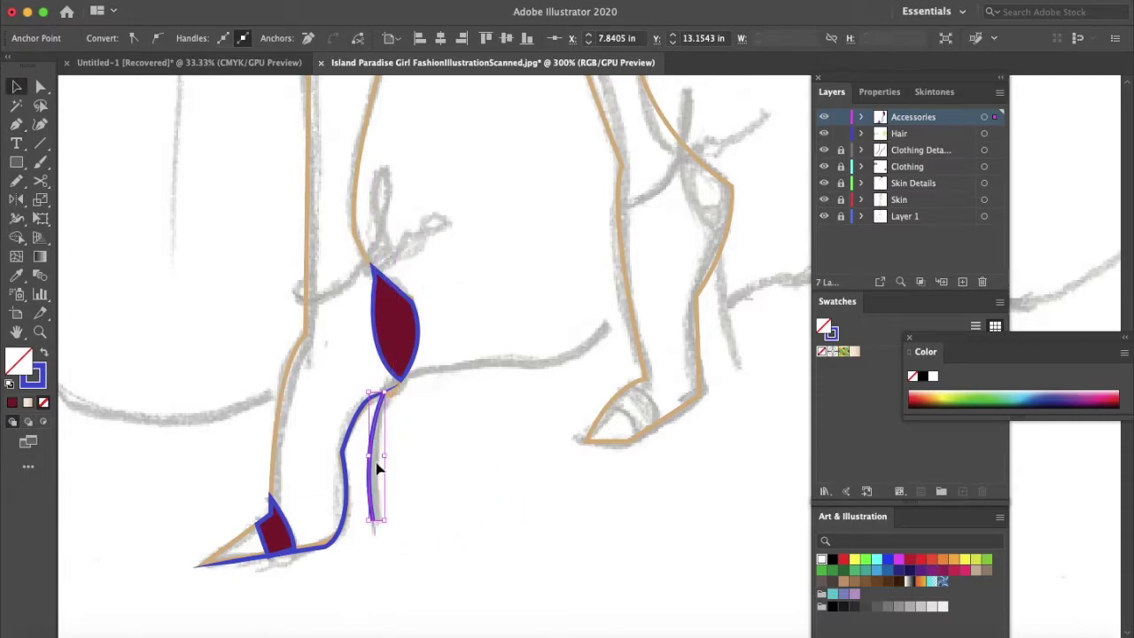
Give the stiletto heel line the triangular tapering width profile and a 3 pt stroke.
mouse_move(497, 468)
left_mouse_down()
mouse_move(382, 473)
mouse_move(360, 514)
left_mouse_up()
left_click(342, 39)
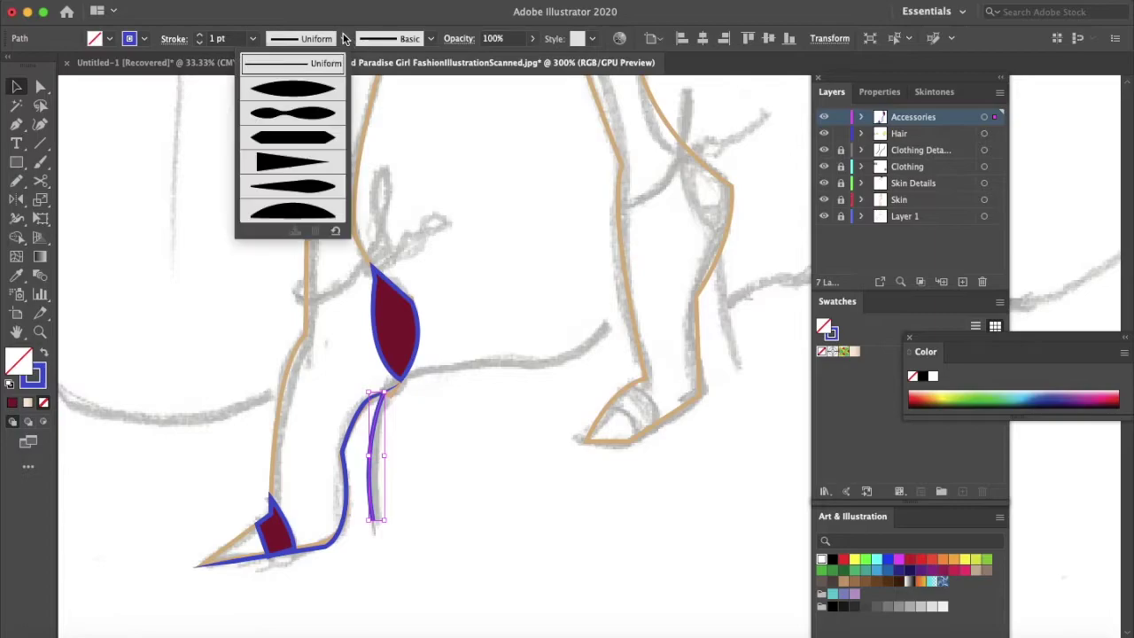
left_click(329, 166)
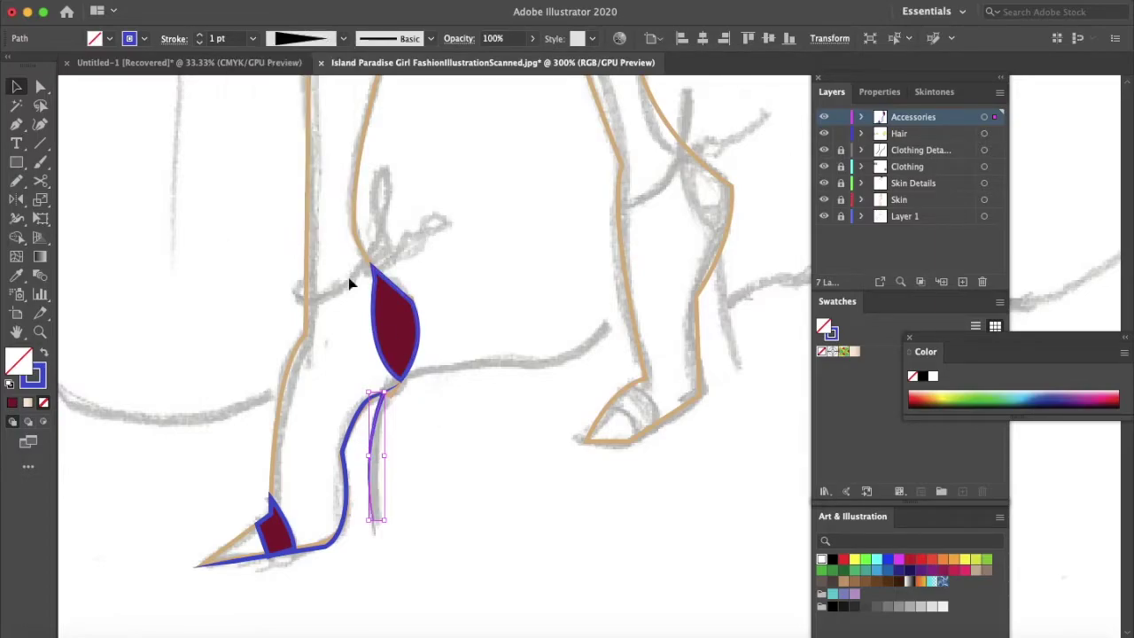
left_click(201, 35)
left_click(200, 35)
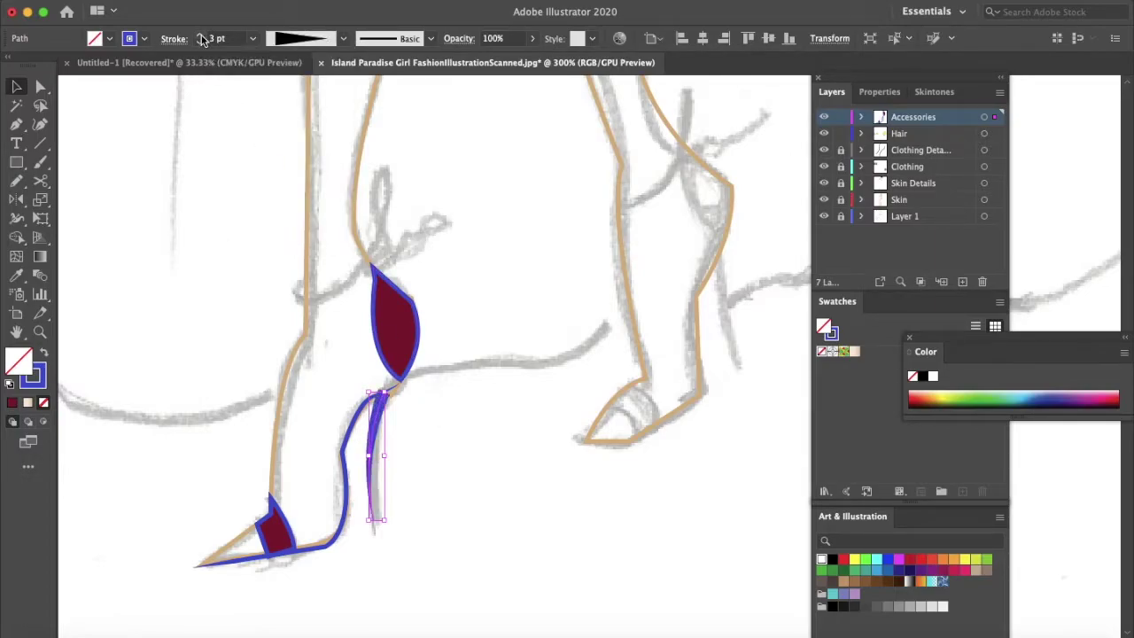
left_click(498, 418)
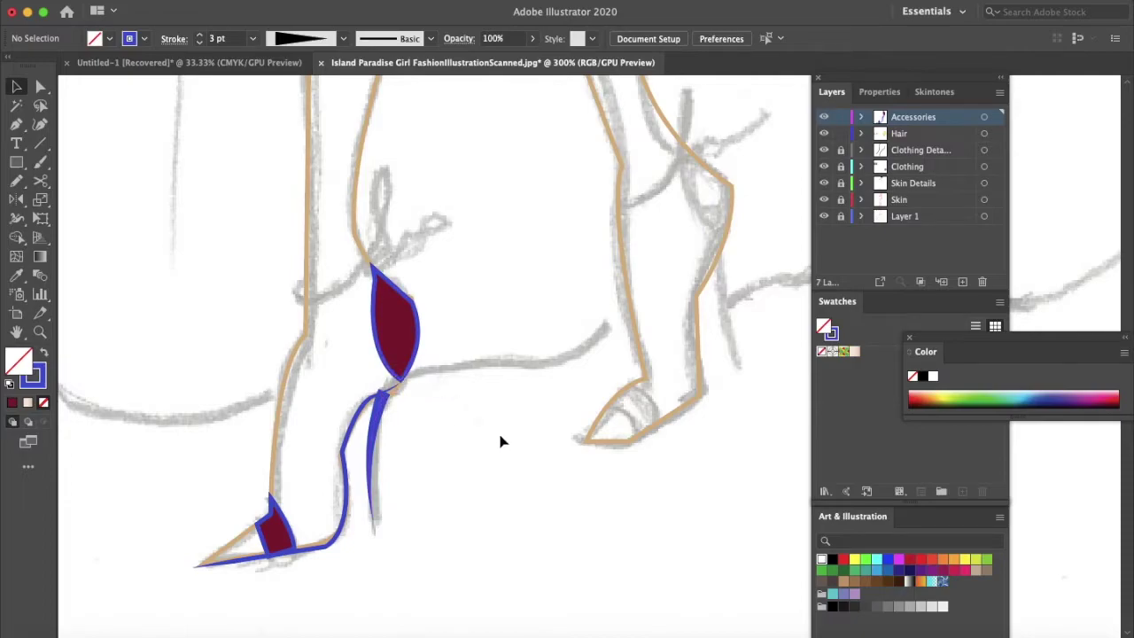
key("a")
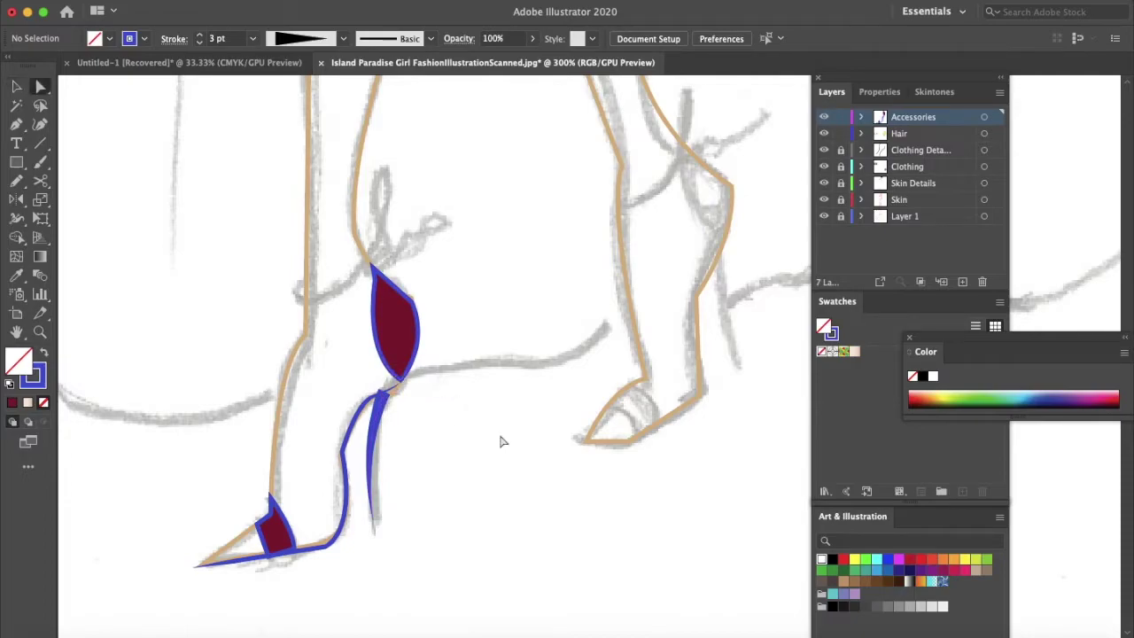
Reshape the lower end and front curve of the dark red heel piece so it meets the sole line and stiletto heel.
left_click(393, 383)
left_click_drag(400, 383, 384, 393)
left_click_drag(432, 346, 378, 396)
key("v")
left_click(434, 398)
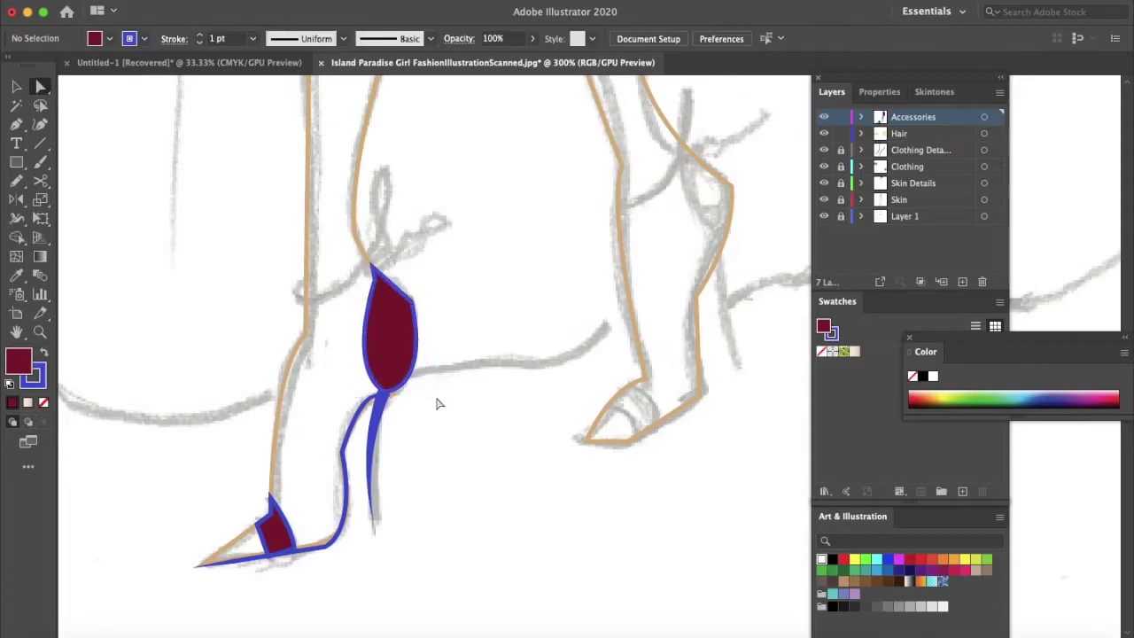
Adjust the stiletto heel line so it runs nearly straight from beneath the heel piece down to its tip.
left_click(379, 423)
key("v")
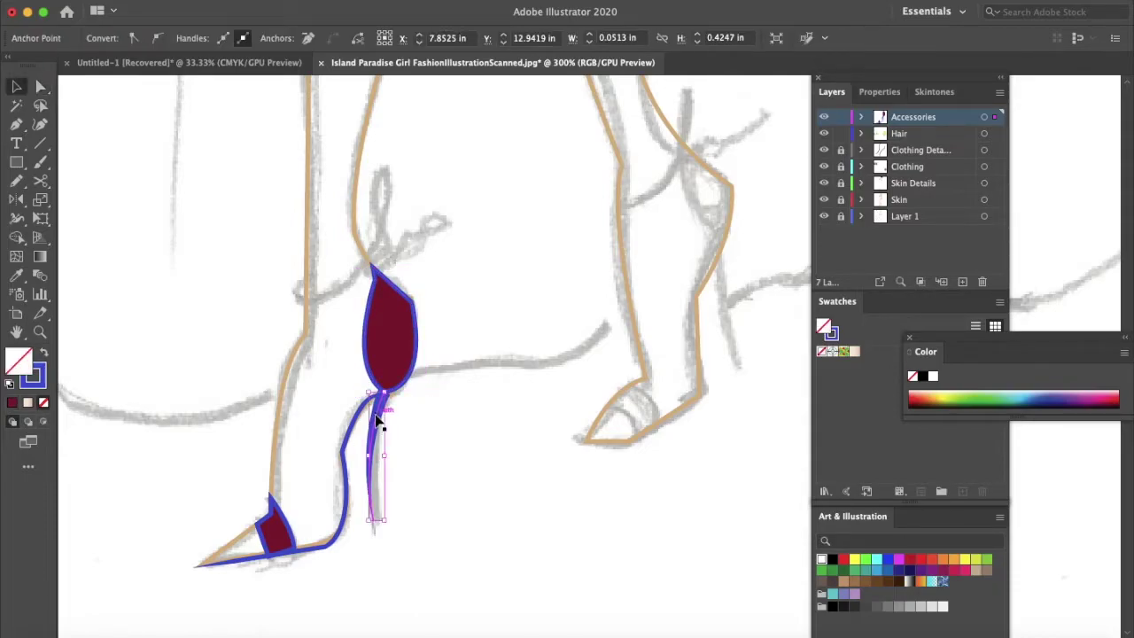
left_click(454, 434)
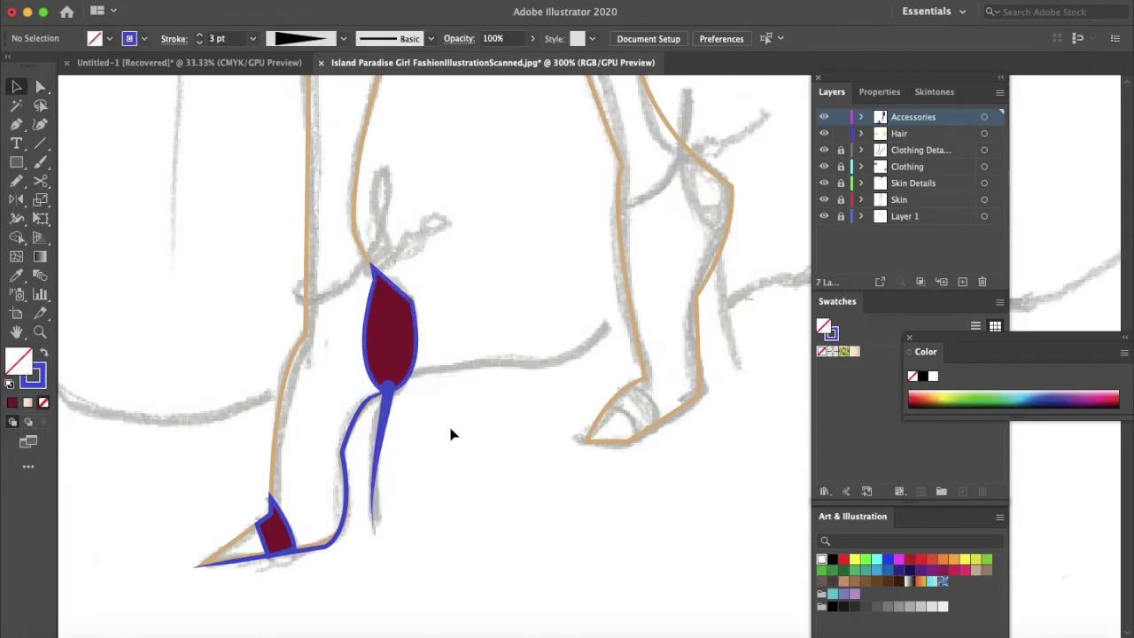
Bring the dark red heel piece in front of the stiletto heel line.
left_click(408, 376)
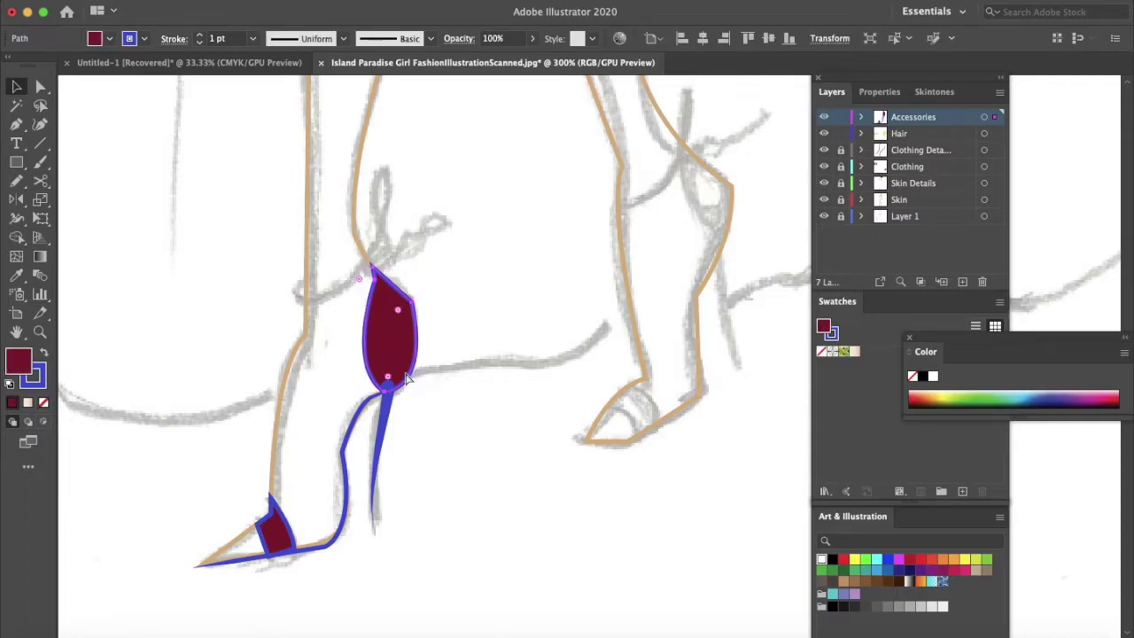
key("Delete")
key("super+z")
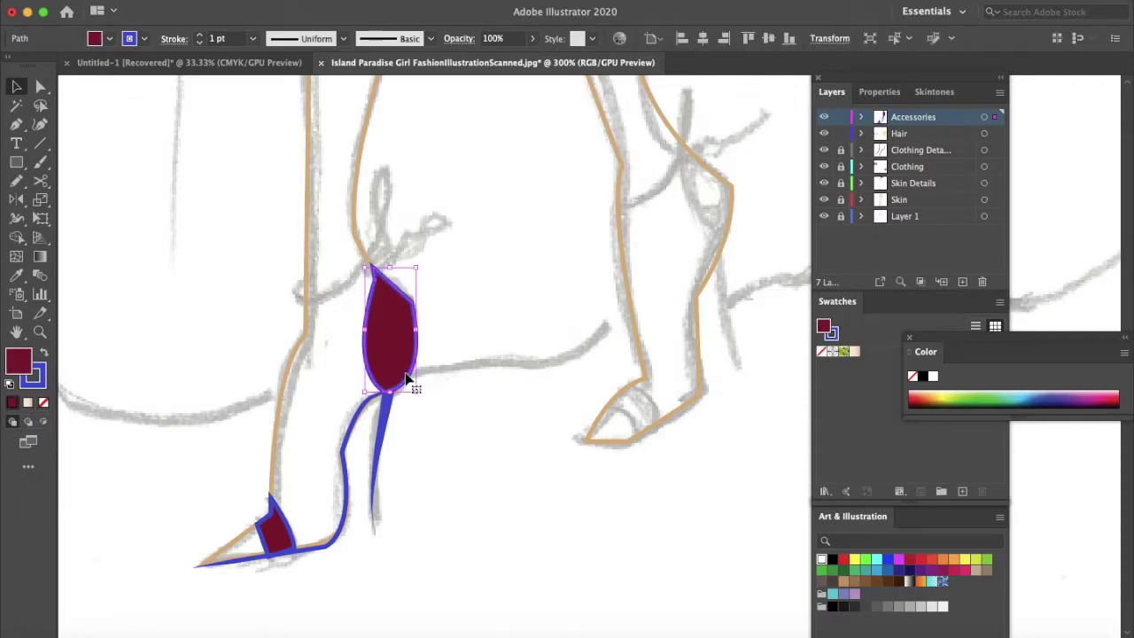
left_click(462, 435)
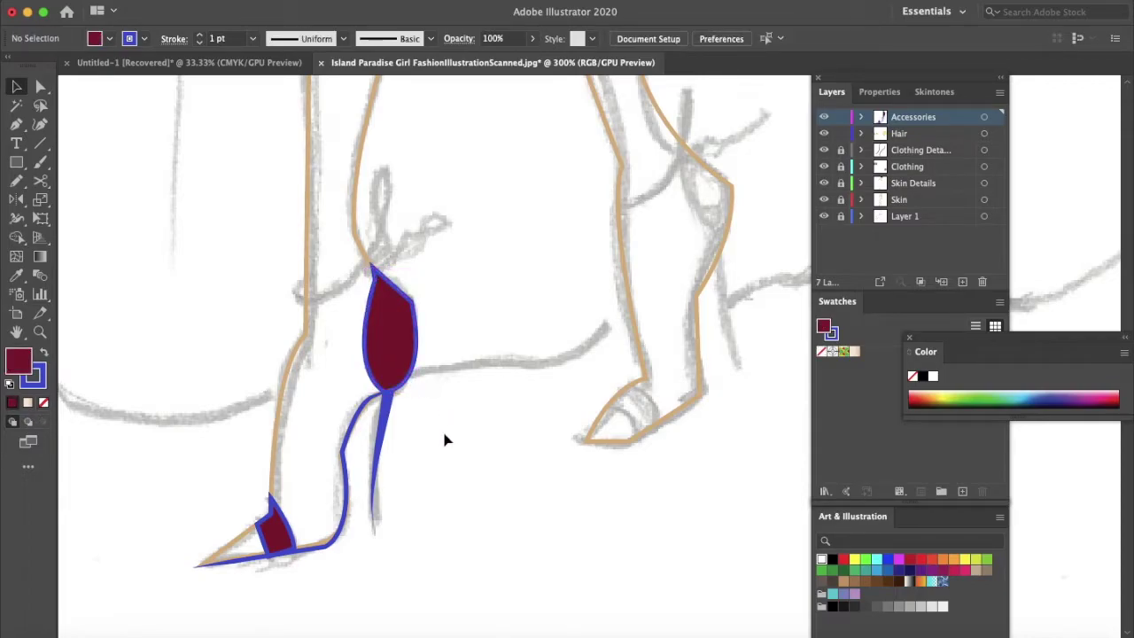
Shift the stiletto heel line slightly toward the back of the heel and set its stroke to 4 pt.
left_click(383, 447)
left_click_drag(396, 416, 398, 413)
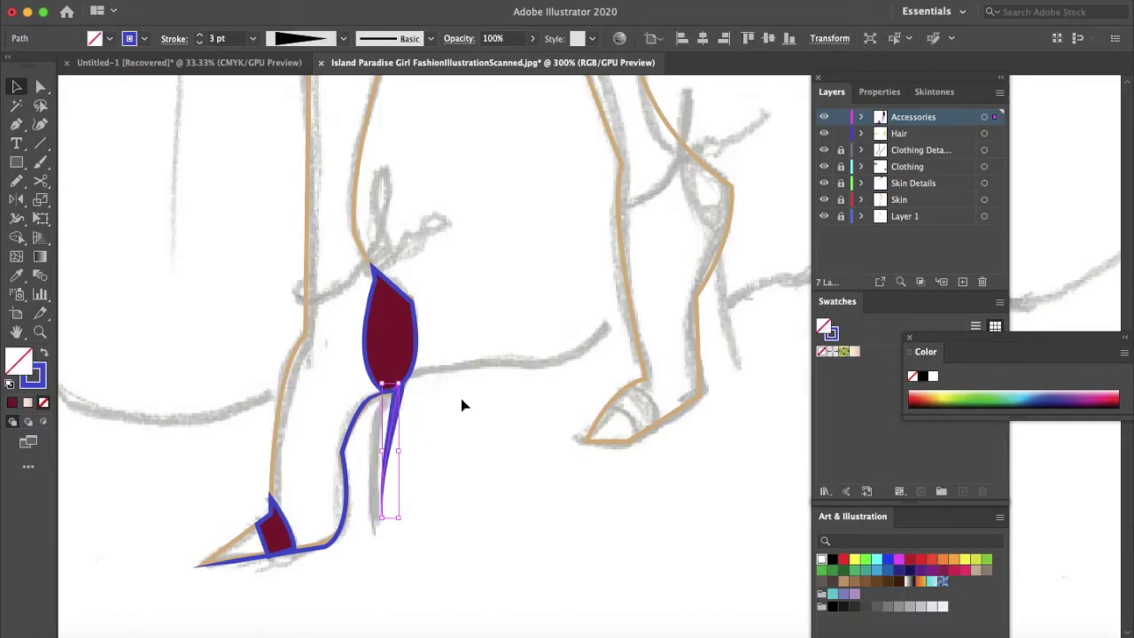
left_click(200, 35)
left_click(450, 466)
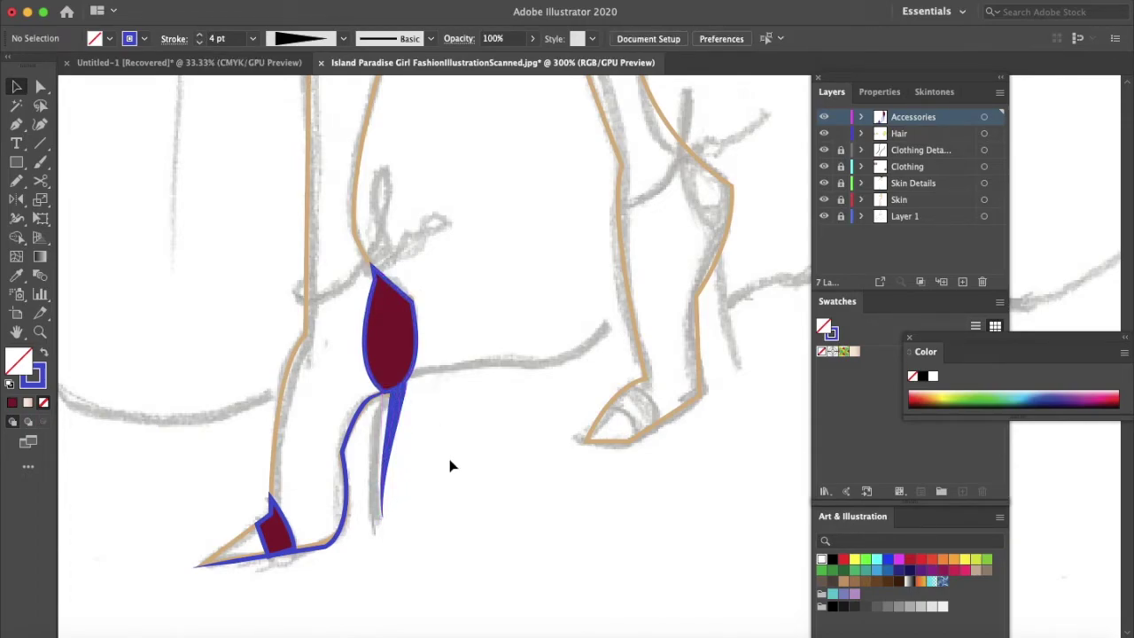
Soften the corner in the arch of the first shoe's sole line with the Smooth tool.
left_click(348, 474)
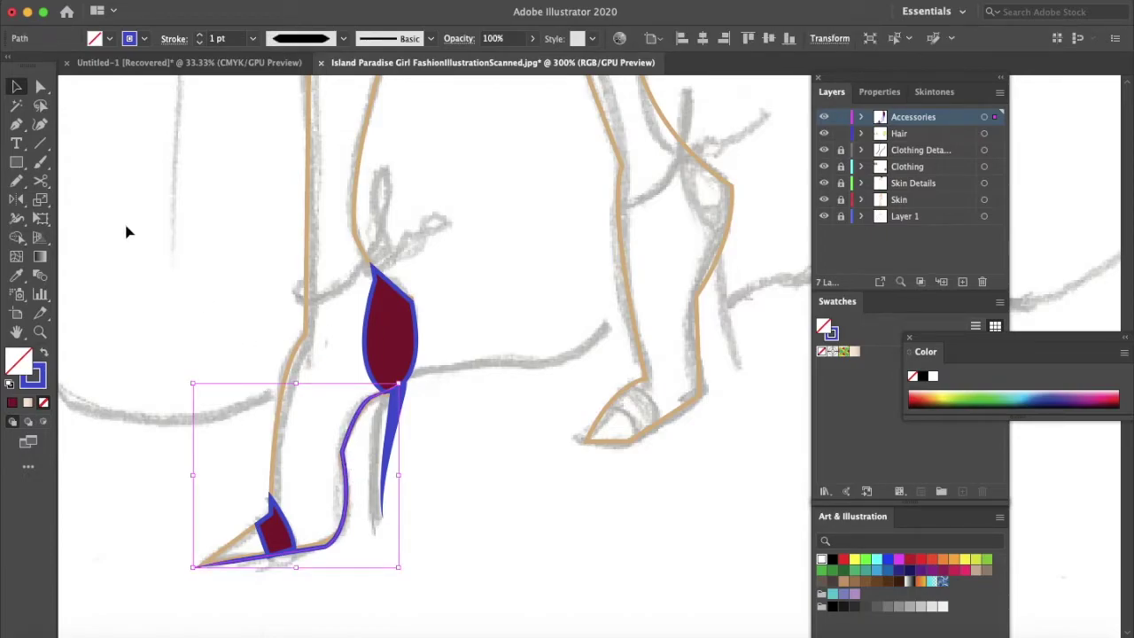
left_click(16, 181)
left_click(92, 218)
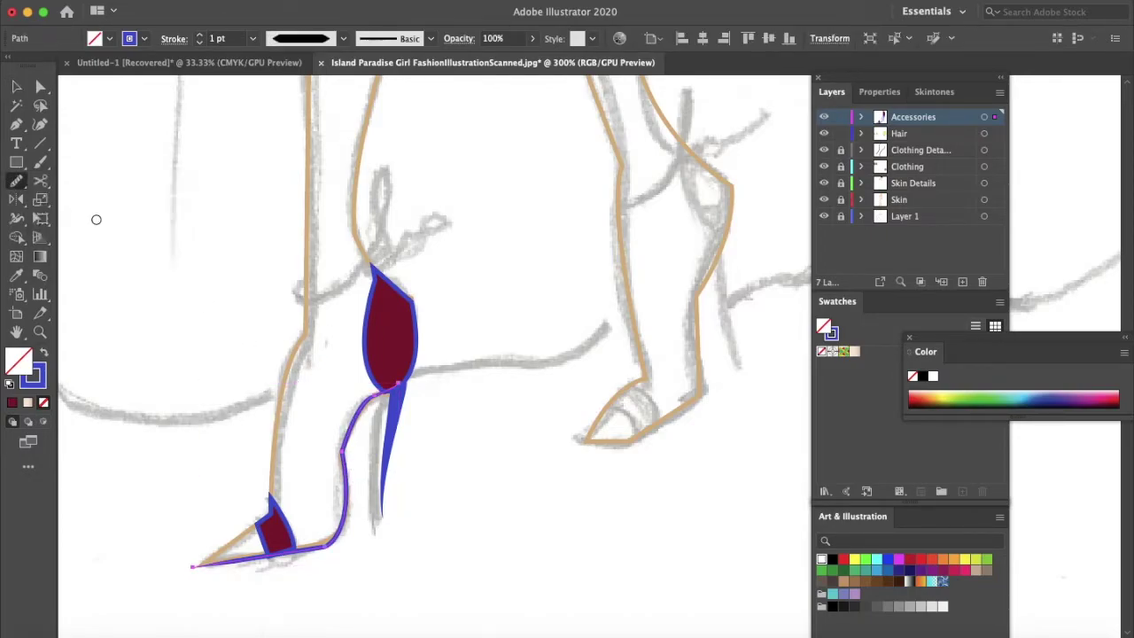
mouse_move(338, 473)
left_mouse_down()
mouse_move(351, 427)
mouse_move(351, 492)
left_mouse_up()
key("v")
left_click(543, 524)
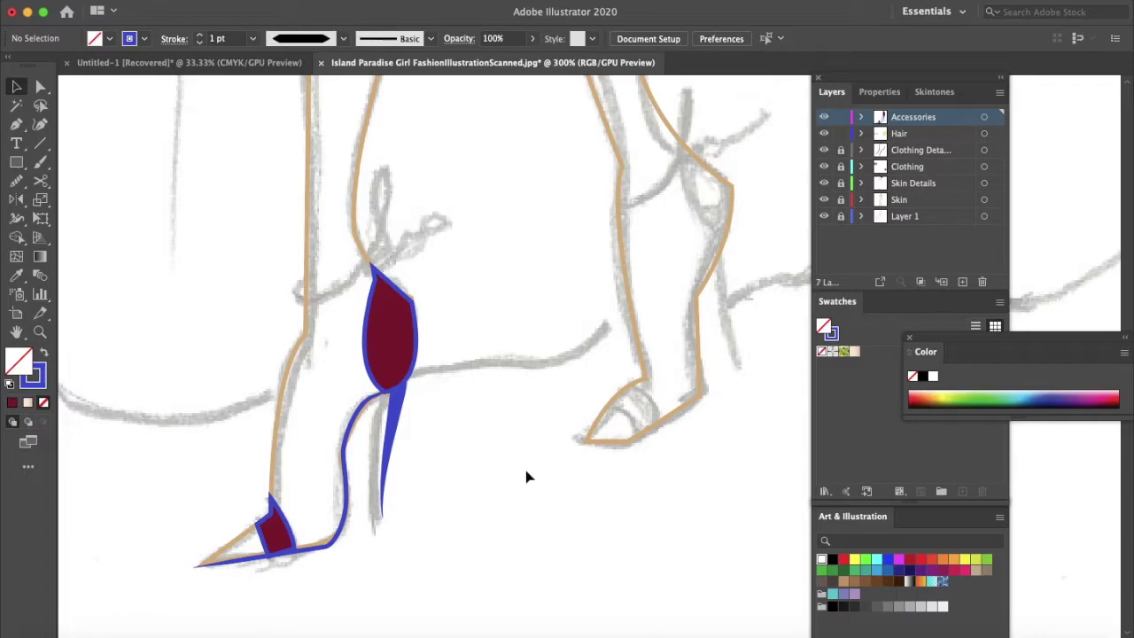
Round off the upper back corner of the dark red heel piece with the Smooth tool.
key("a")
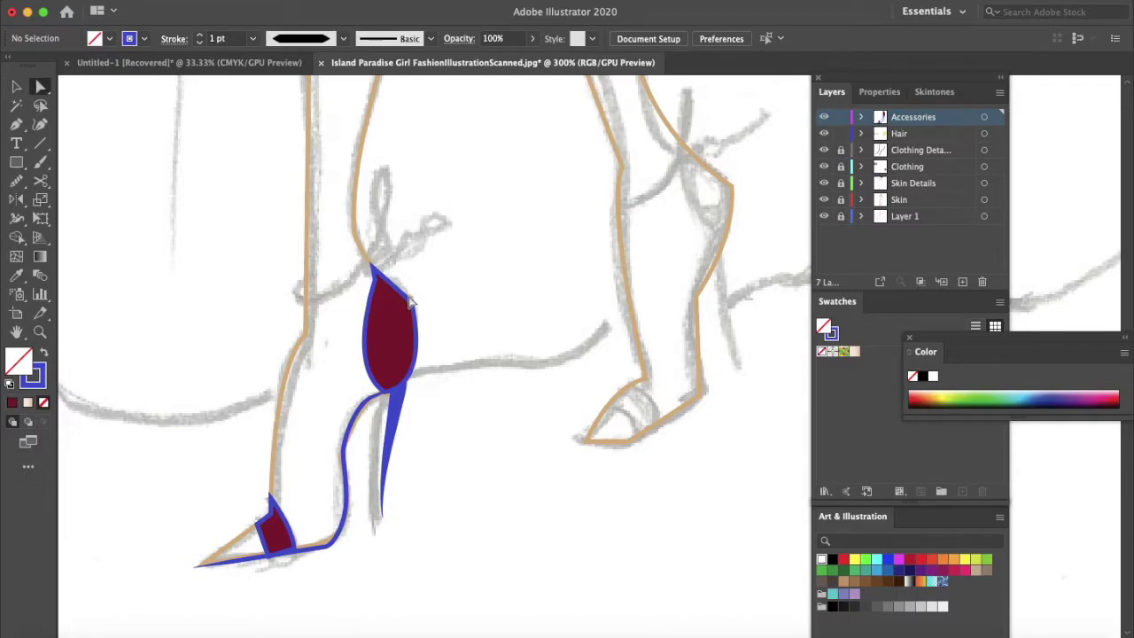
left_click(410, 301)
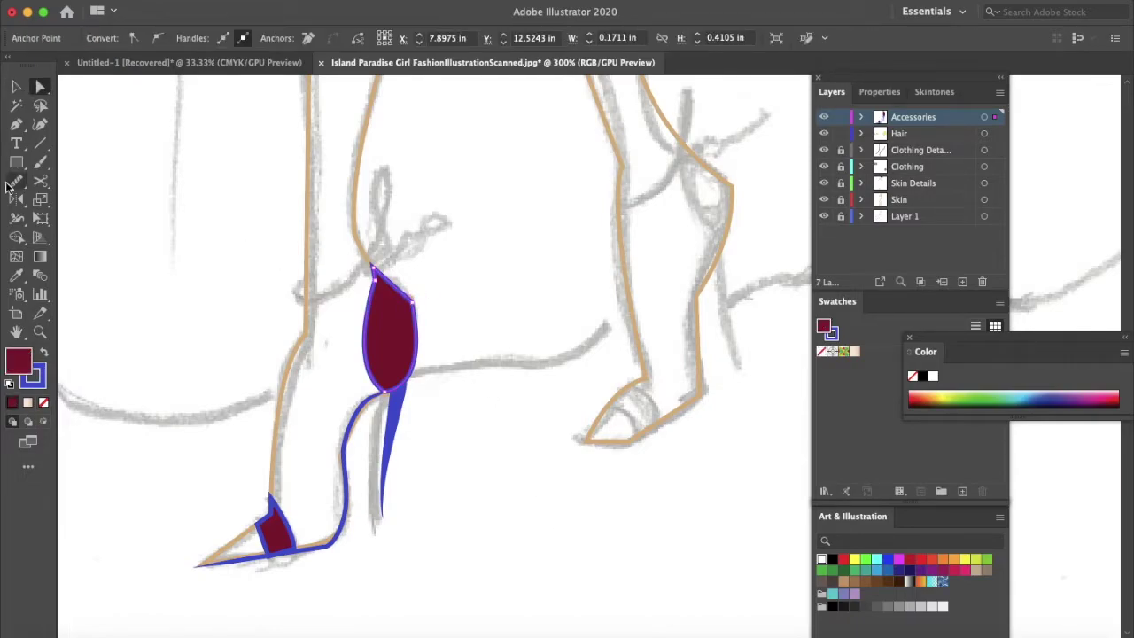
left_click(19, 183)
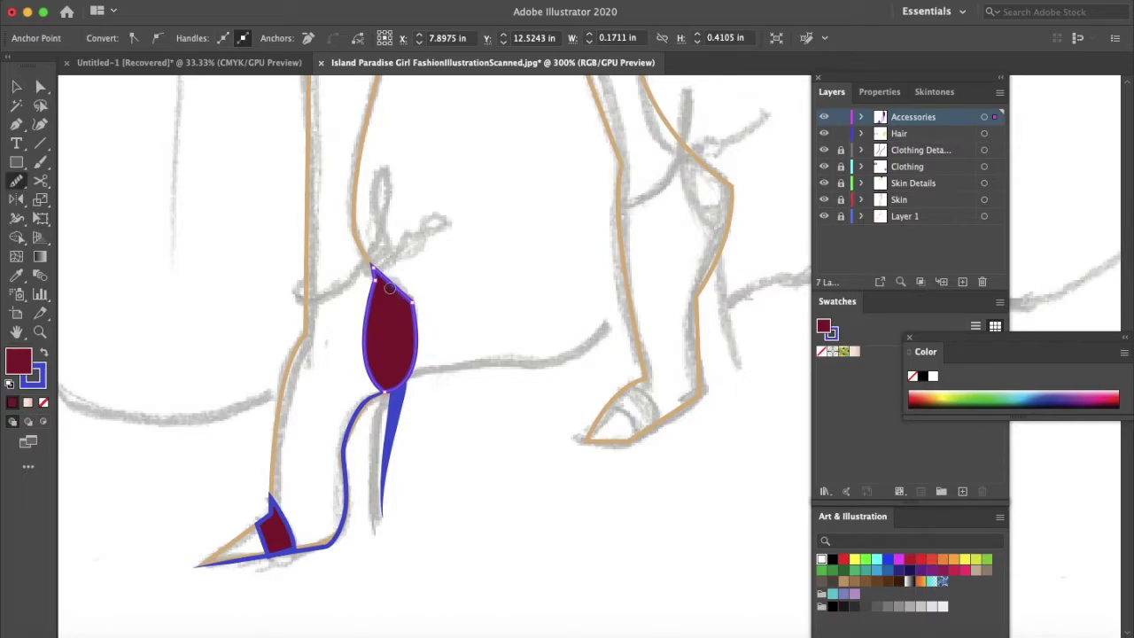
left_click_drag(398, 296, 424, 314)
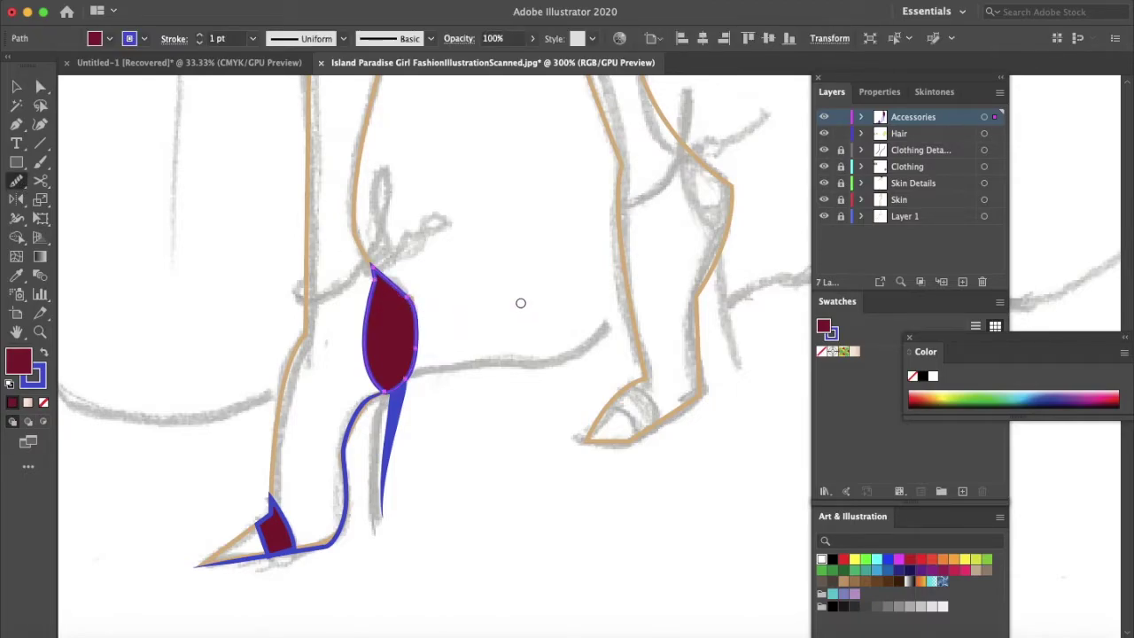
key("a")
left_click(525, 386)
Draw a closed toe strap with curved front and back edges across the second foot with the Pen tool, filled dark red with a blue stroke.
scroll(525, 386, "right", 5)
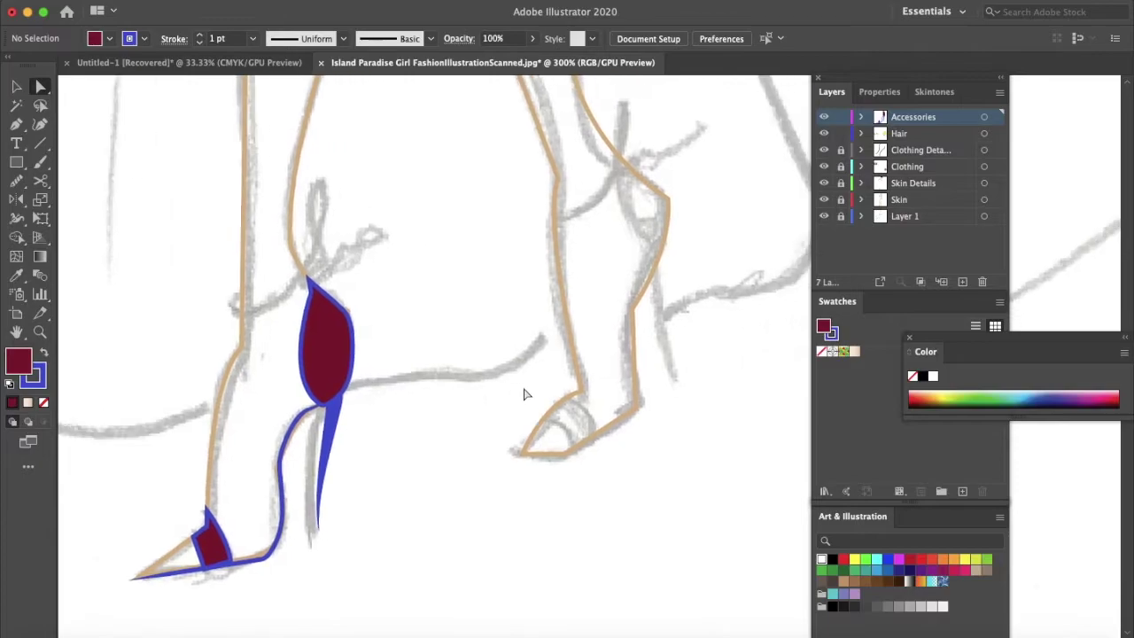
key("p")
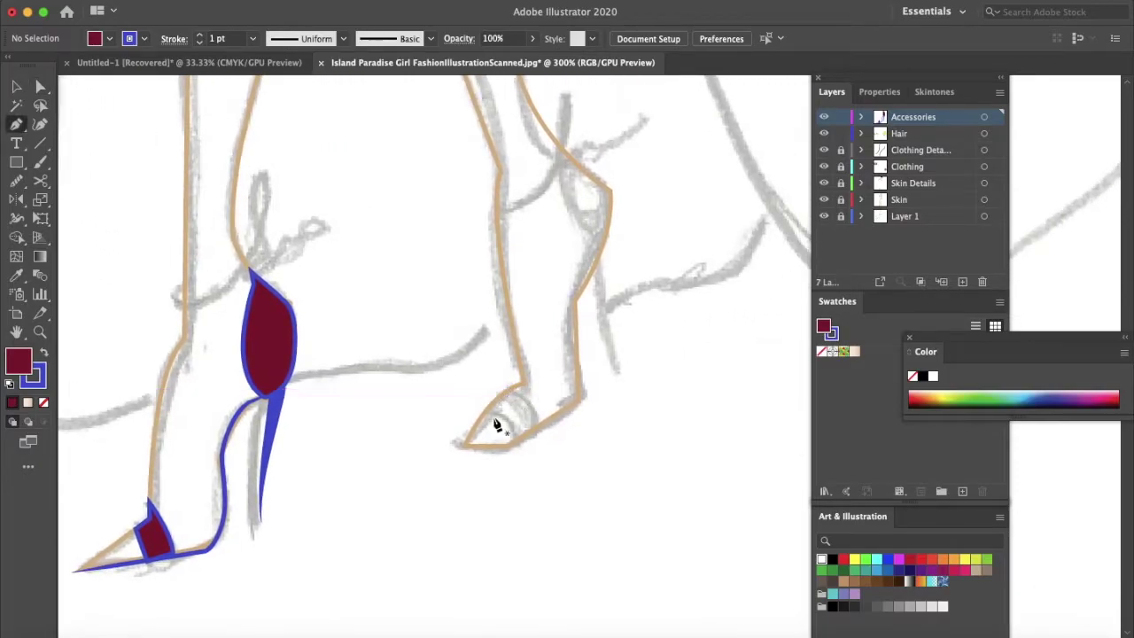
left_click_drag(503, 424, 518, 461)
left_click(515, 442)
left_click(538, 427)
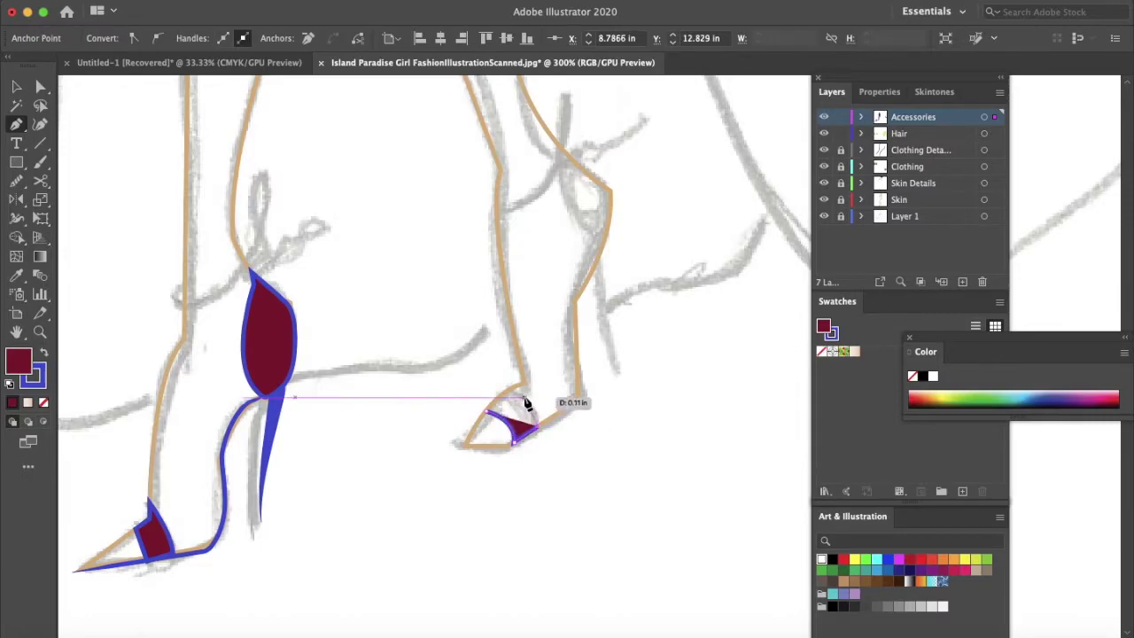
left_click_drag(512, 388, 481, 430)
left_click(513, 388)
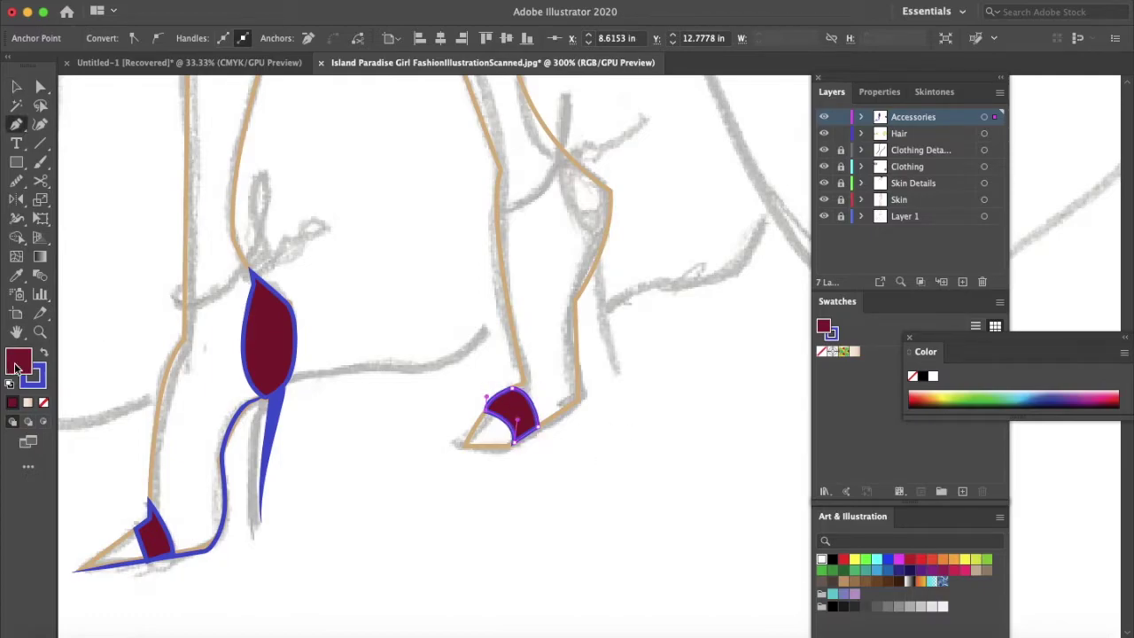
left_click(42, 402)
key("super+z")
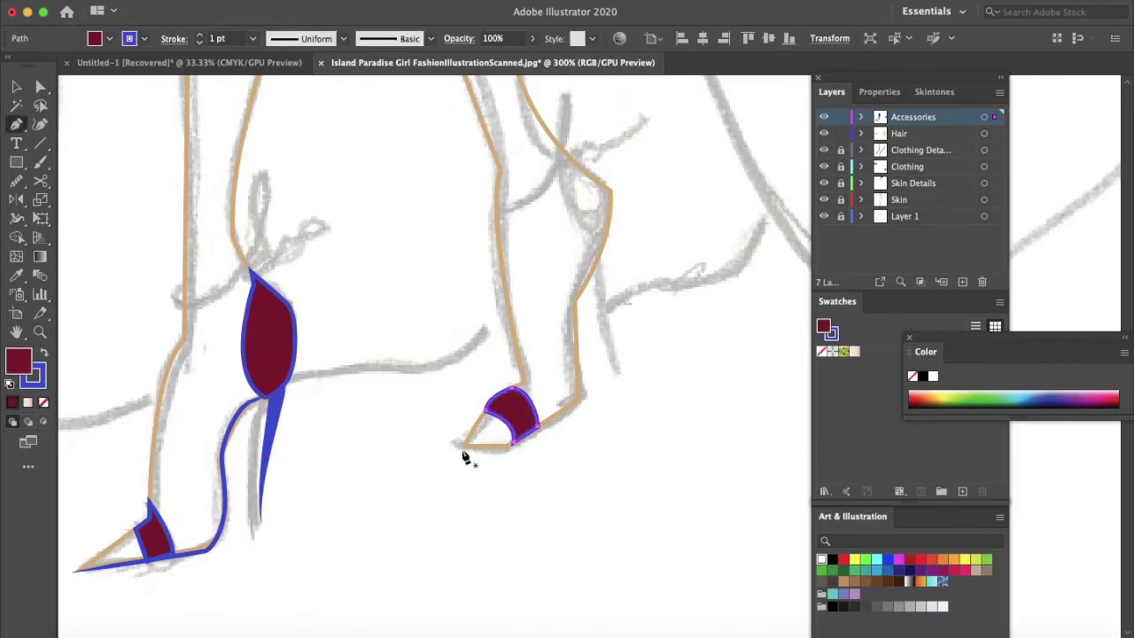
left_click(41, 402)
key("super+z")
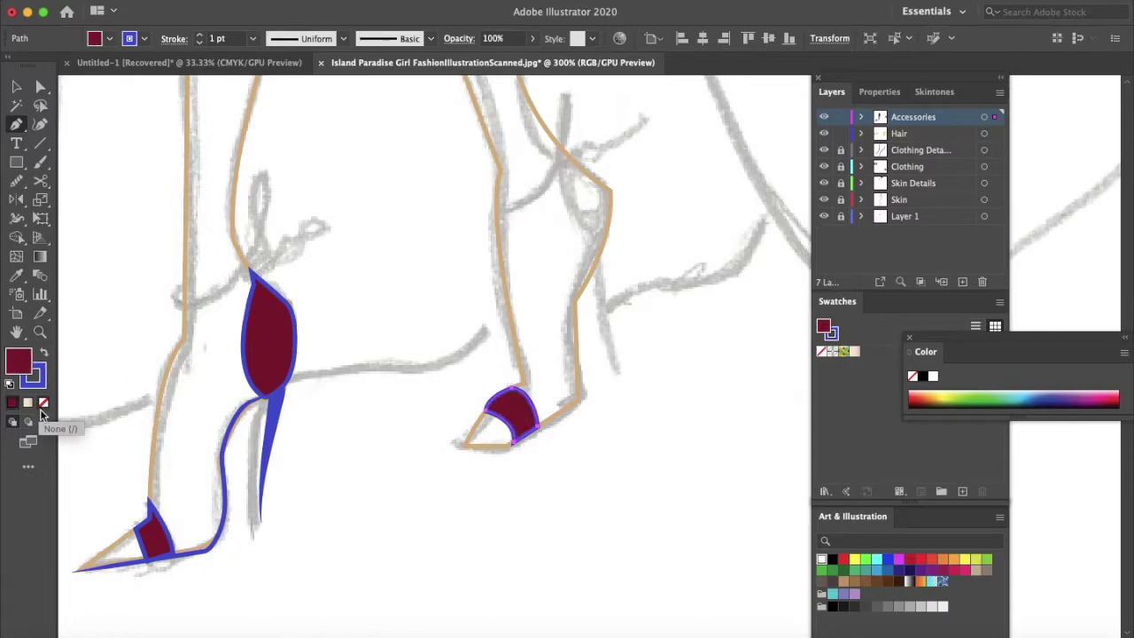
Draw an unfilled blue sole line with the Pen tool from the second foot's toe tip along the underside and up to the heel.
key("v")
left_click(344, 443)
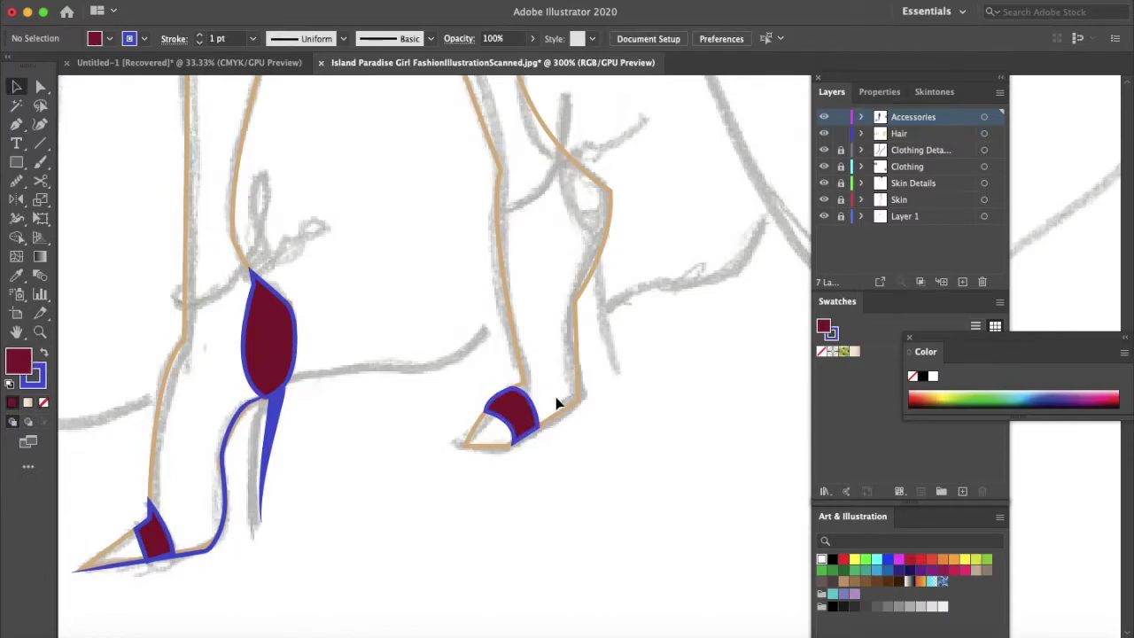
left_click(44, 403)
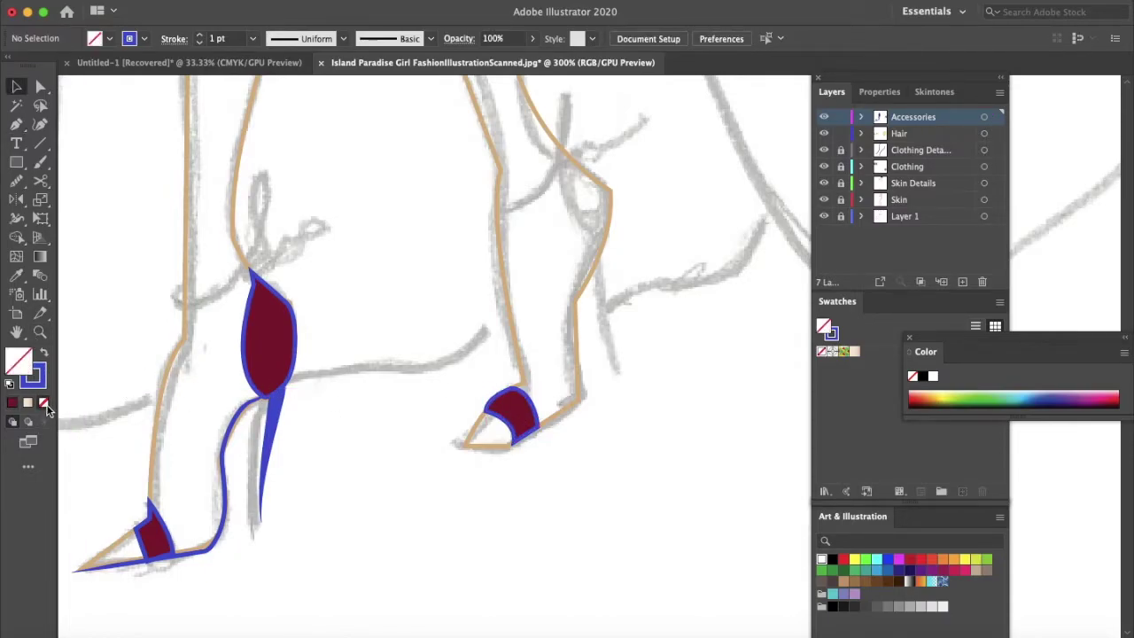
key("p")
left_click(466, 446)
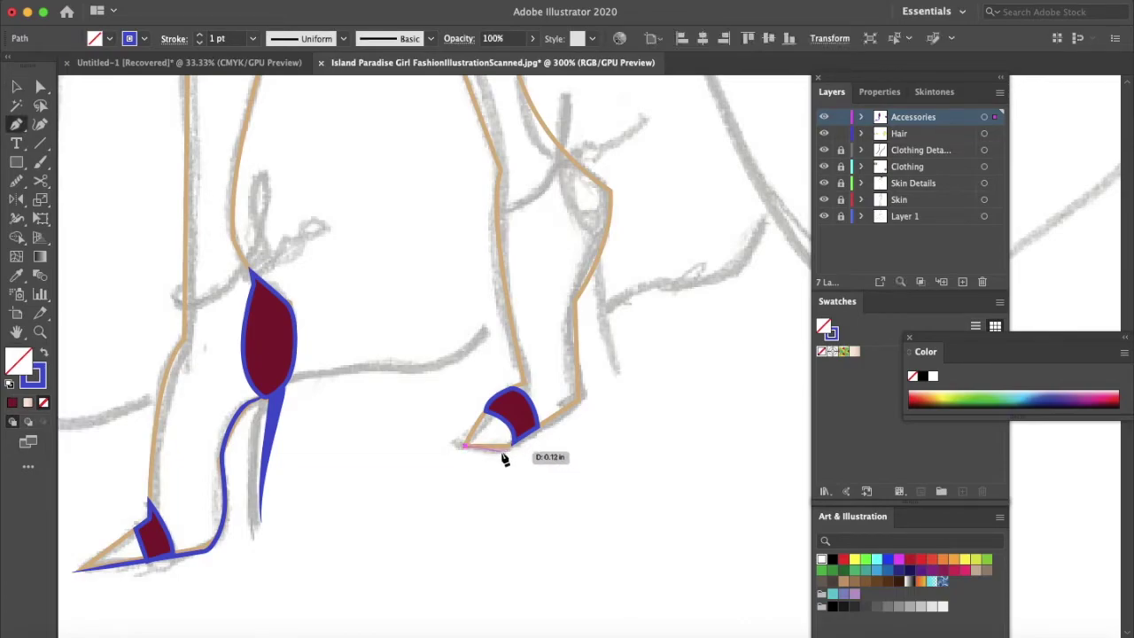
left_click(502, 451)
left_click(580, 401)
scroll(577, 403, "up", 3)
scroll(578, 404, "right", 3)
left_click_drag(441, 426, 450, 384)
left_click(442, 424)
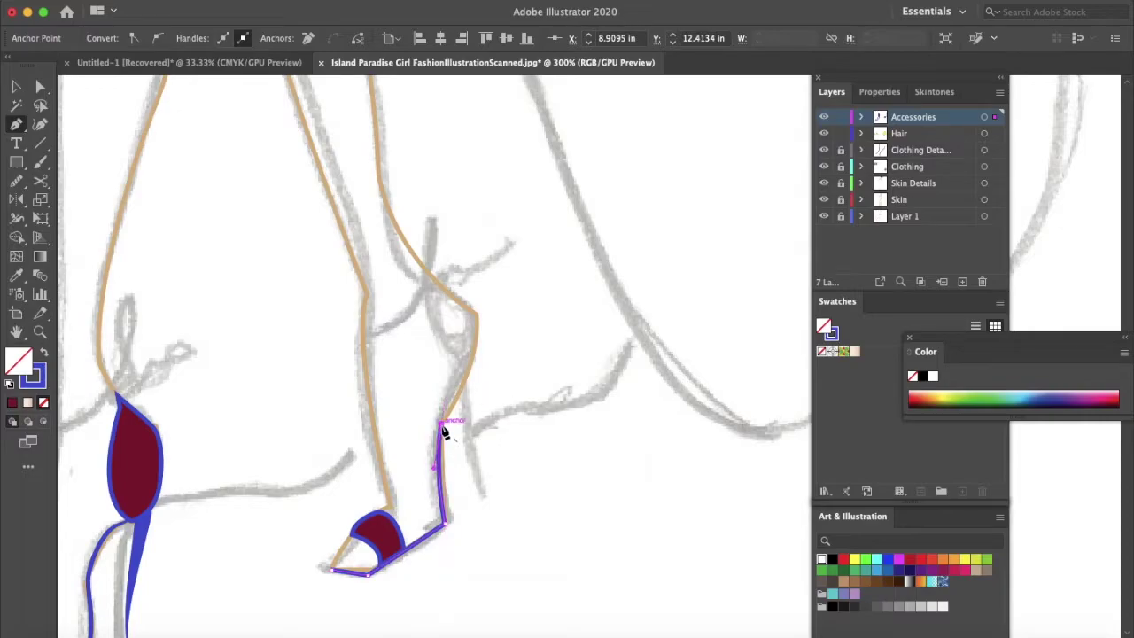
left_click(467, 375)
key("v")
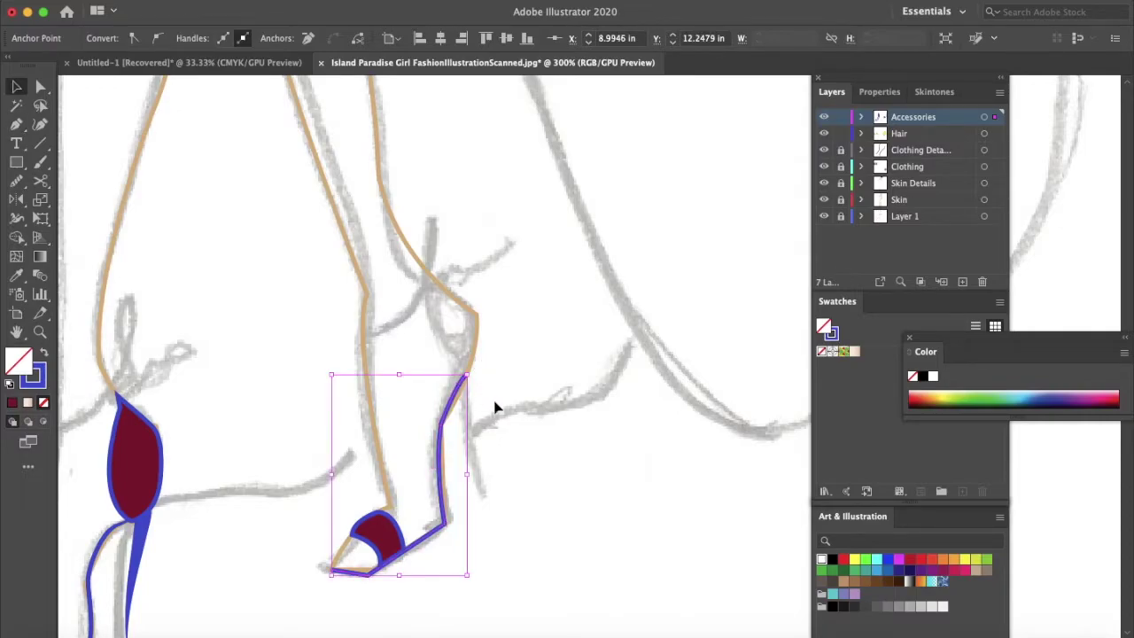
Duplicate the first shoe's dark red heel piece onto the second foot's heel and scale the copy down to fit above the sole line.
scroll(502, 514, "down", 2)
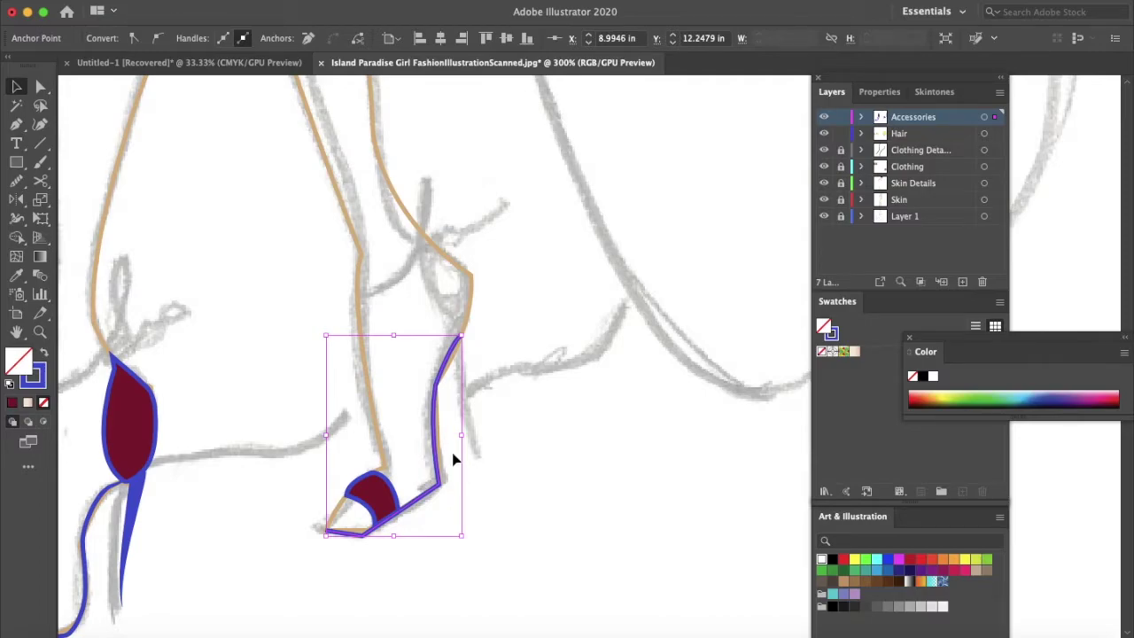
left_click(160, 411)
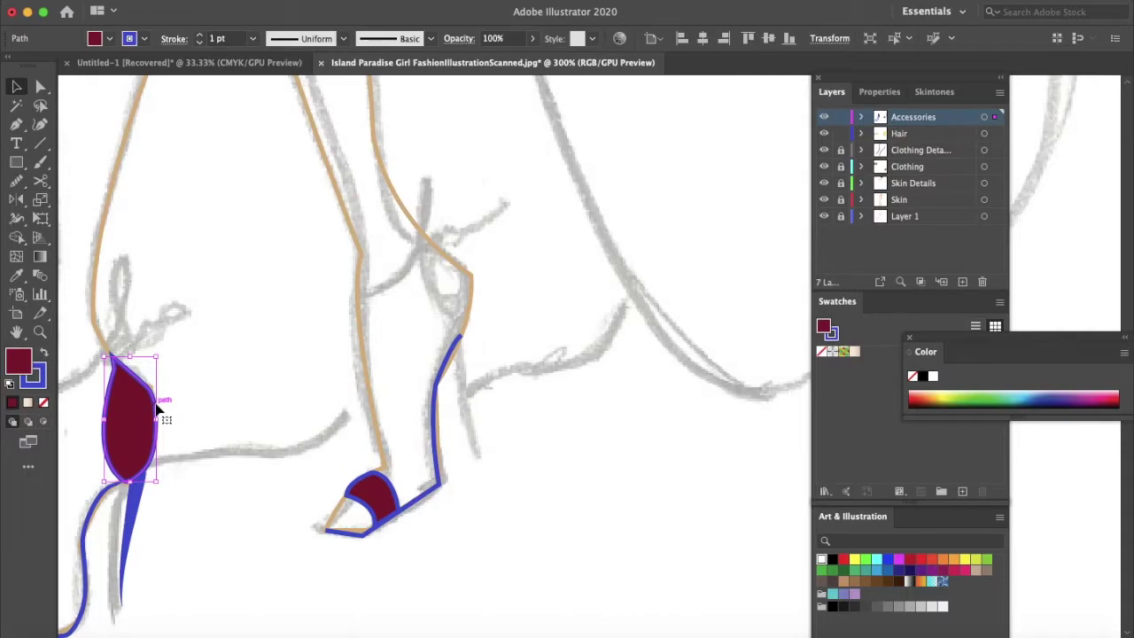
left_click_drag(159, 409, 475, 276)
left_click_drag(425, 223, 450, 275)
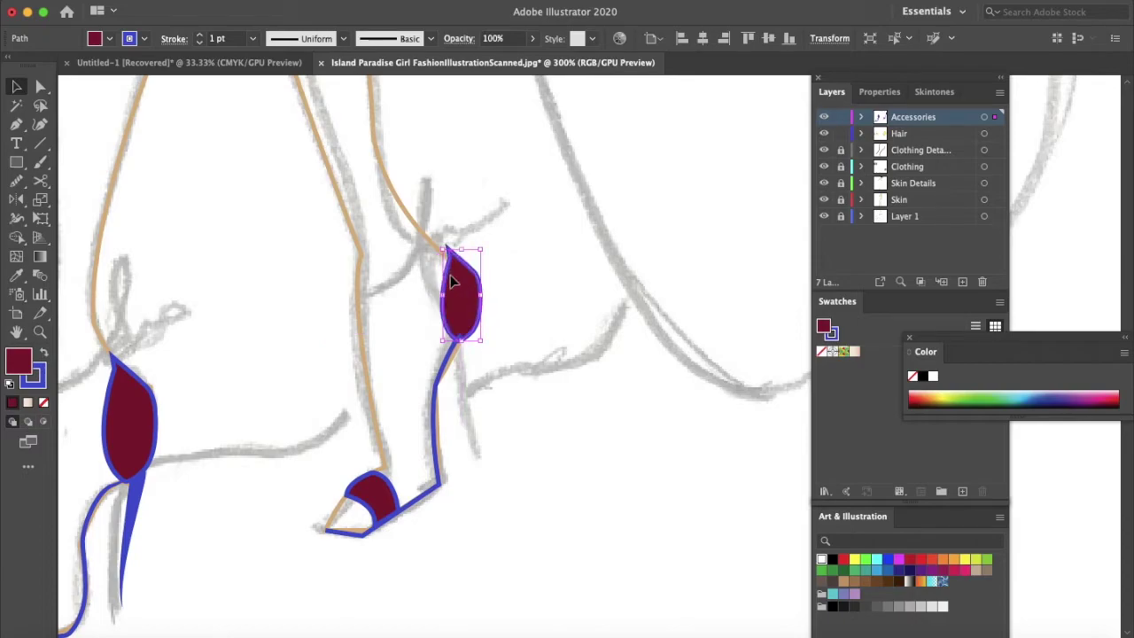
left_click(501, 347)
Duplicate the stiletto heel line beneath the second foot's heel piece and angle it along the sketched heel.
left_click(133, 503)
mouse_move(133, 503)
left_mouse_down()
mouse_move(468, 405)
mouse_move(464, 358)
mouse_move(481, 312)
mouse_move(460, 321)
left_mouse_up()
left_click_drag(452, 365, 463, 359)
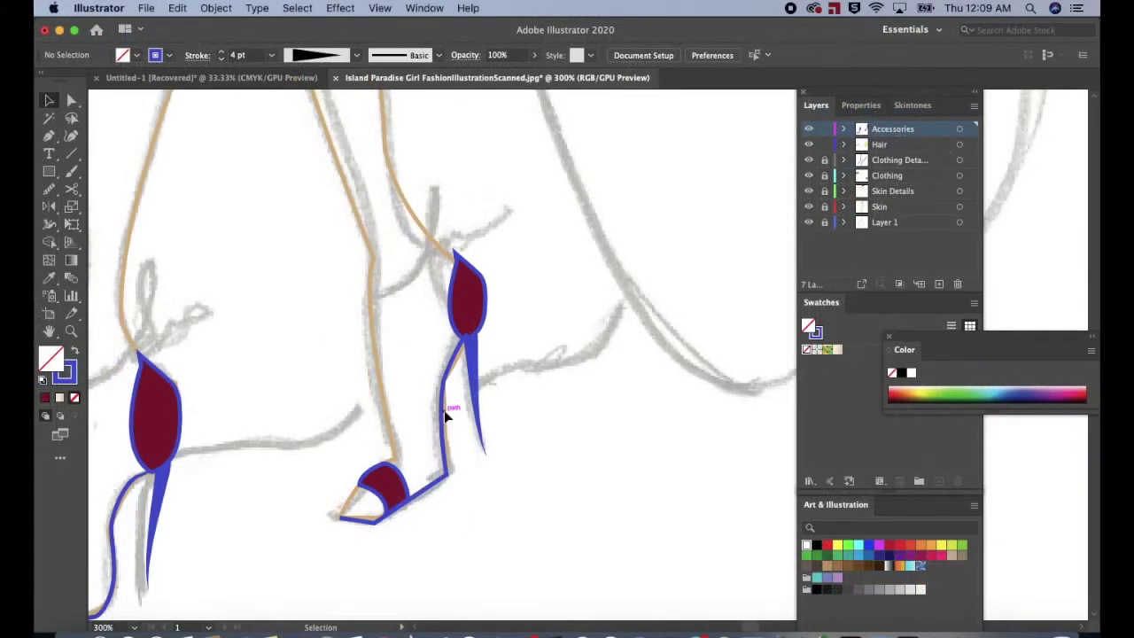
Apply the variable width profile with an even body and short pointed ends to the second foot's sole line.
left_click(446, 415)
key("i")
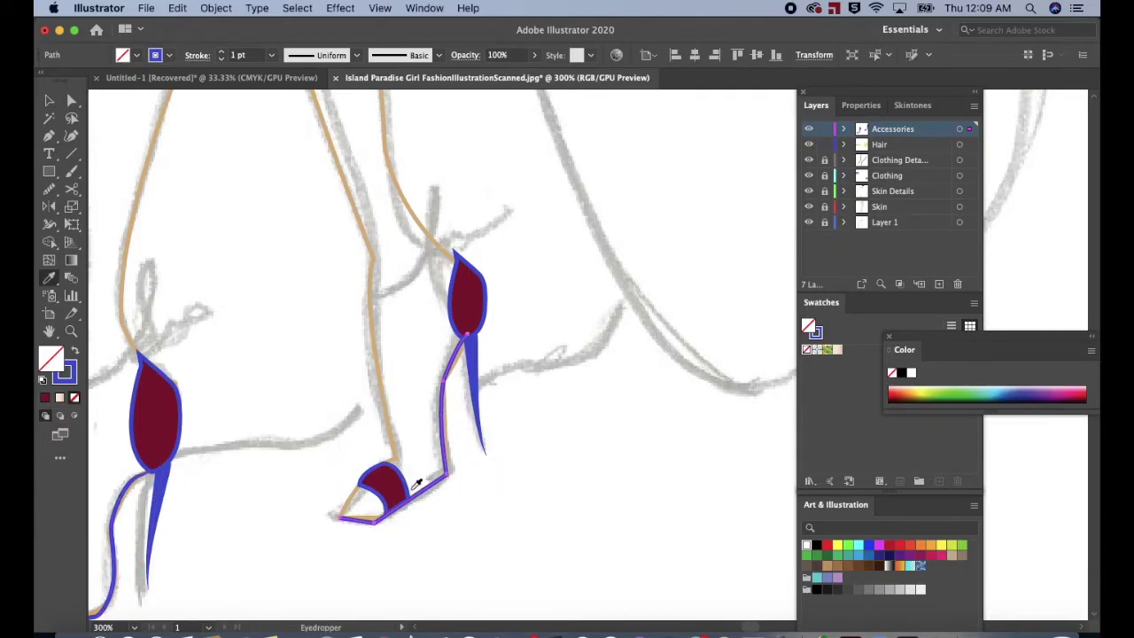
left_click(357, 55)
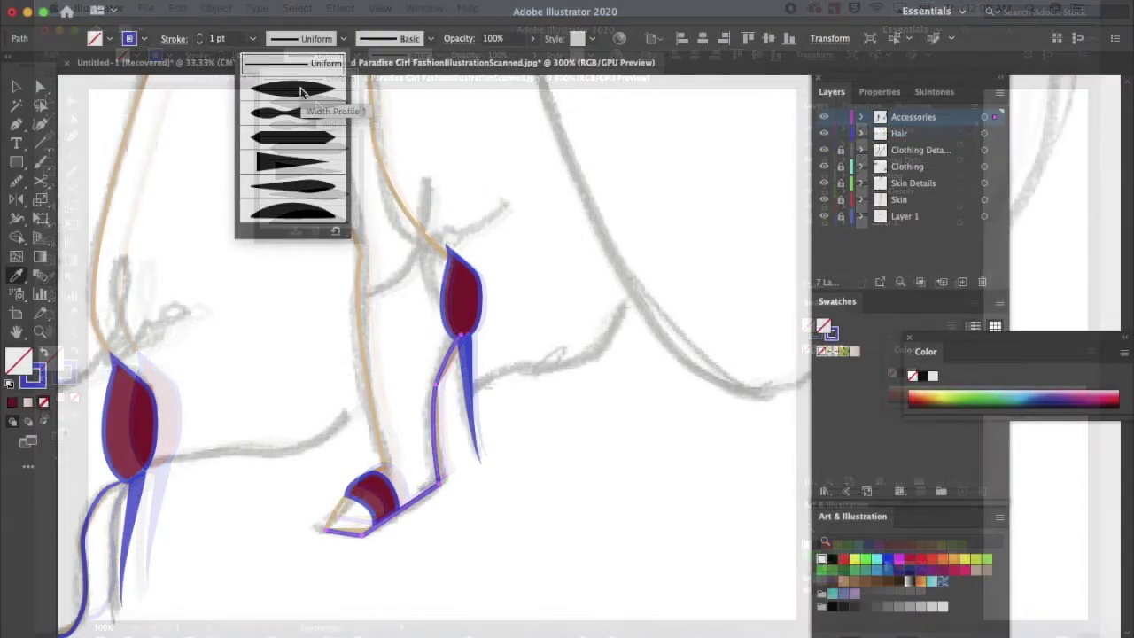
left_click(316, 105)
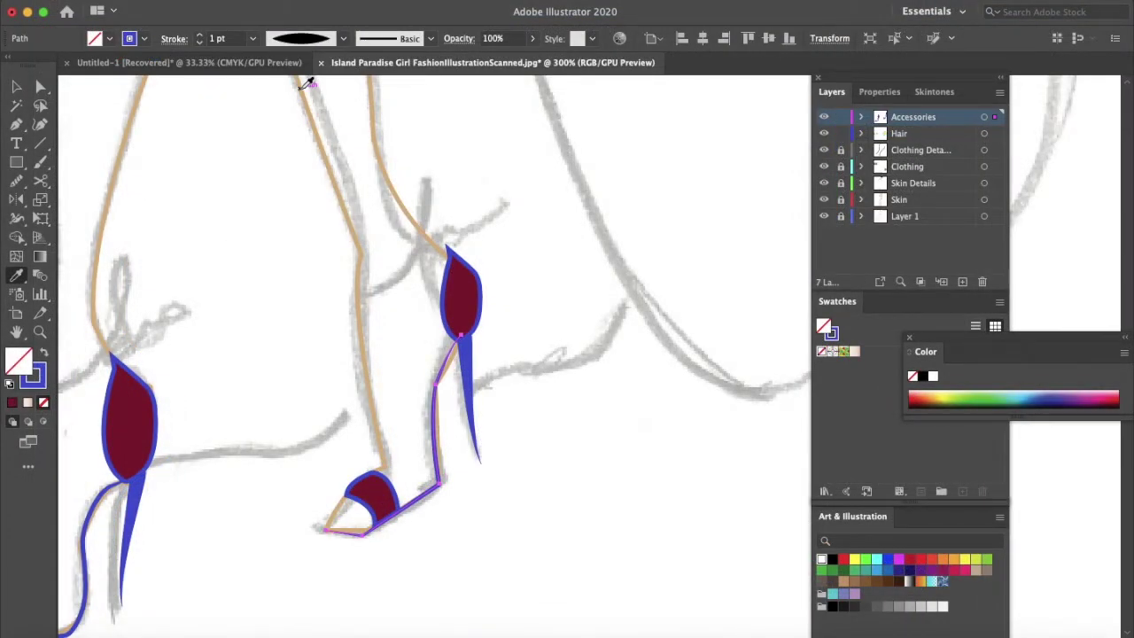
left_click(342, 38)
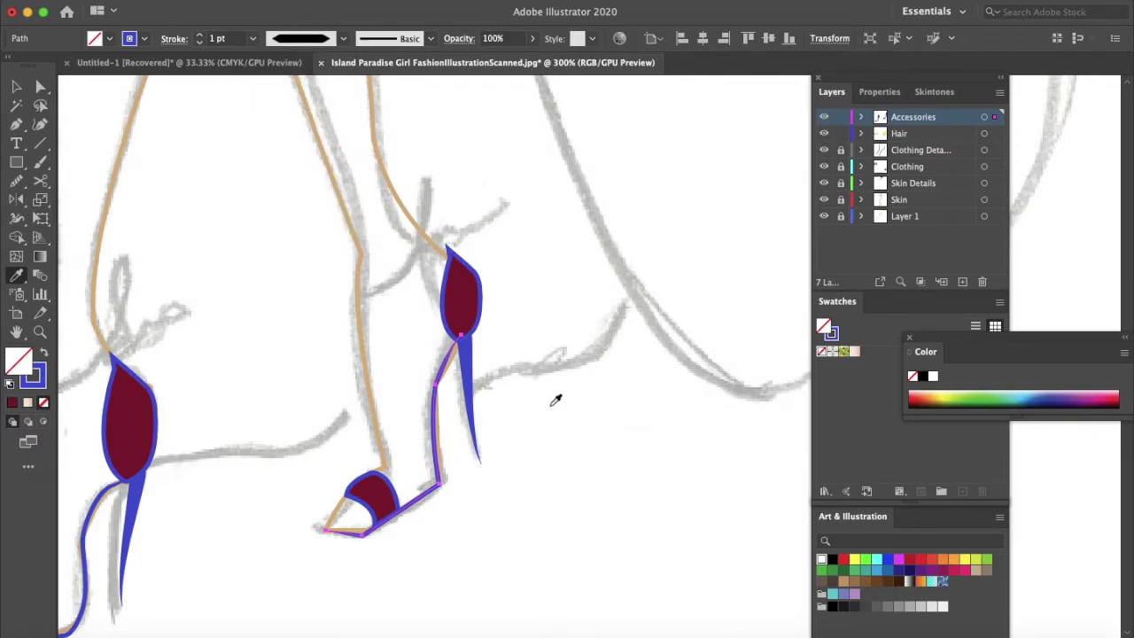
left_click(562, 400)
key("super+z")
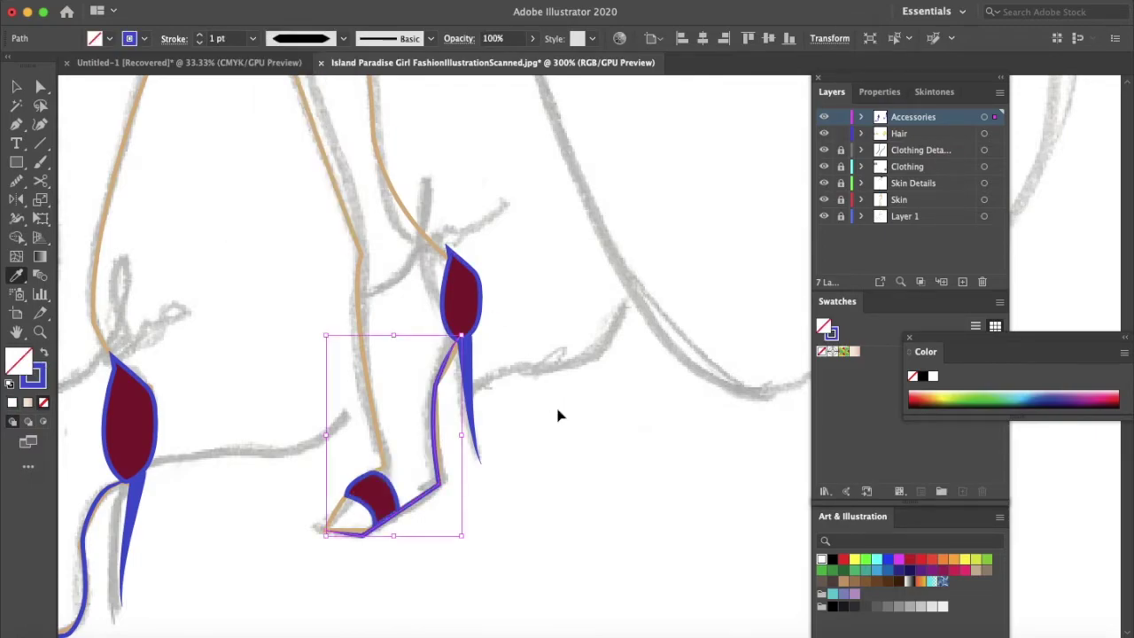
Deselect the finished shoe line and lock the Accessories layer.
key("v")
left_click(558, 409)
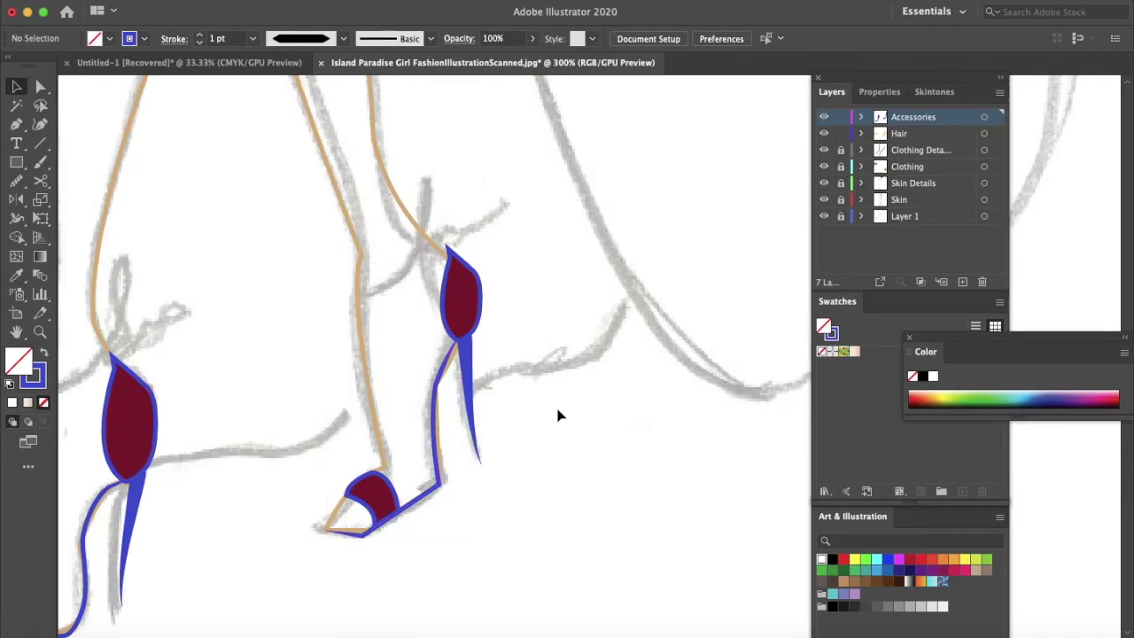
scroll(558, 414, "down", 5)
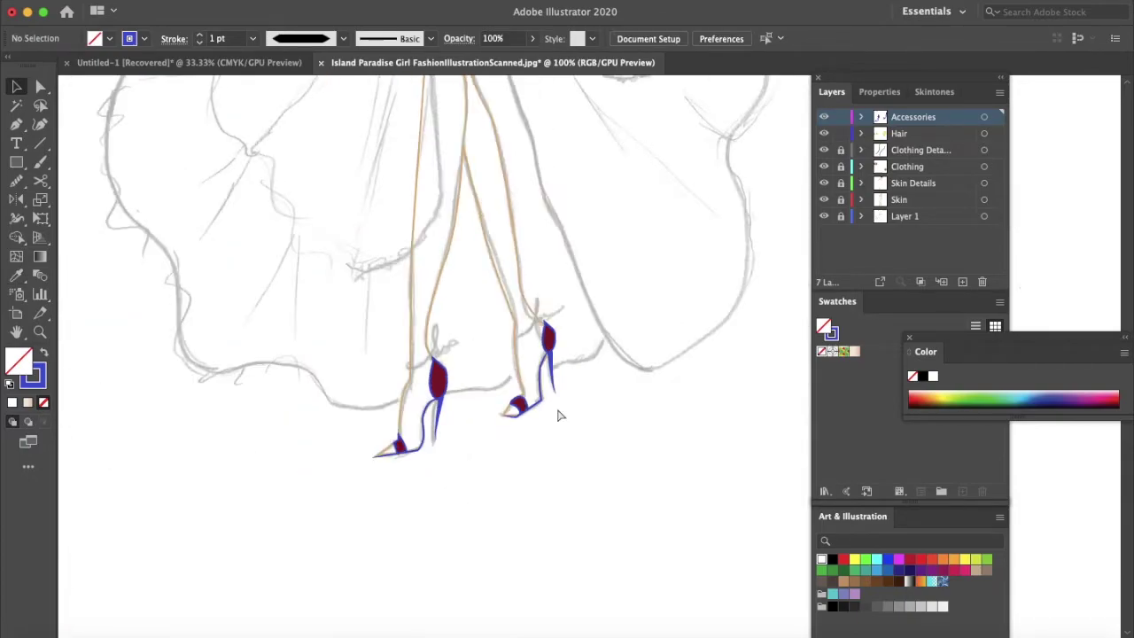
scroll(559, 415, "up", 5)
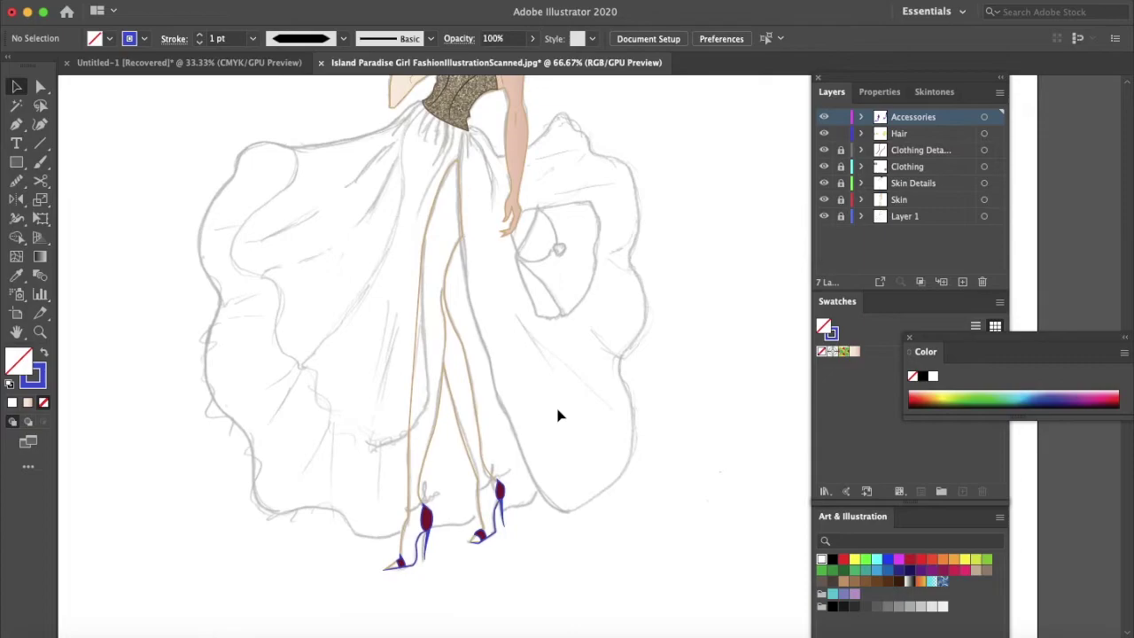
left_click(841, 116)
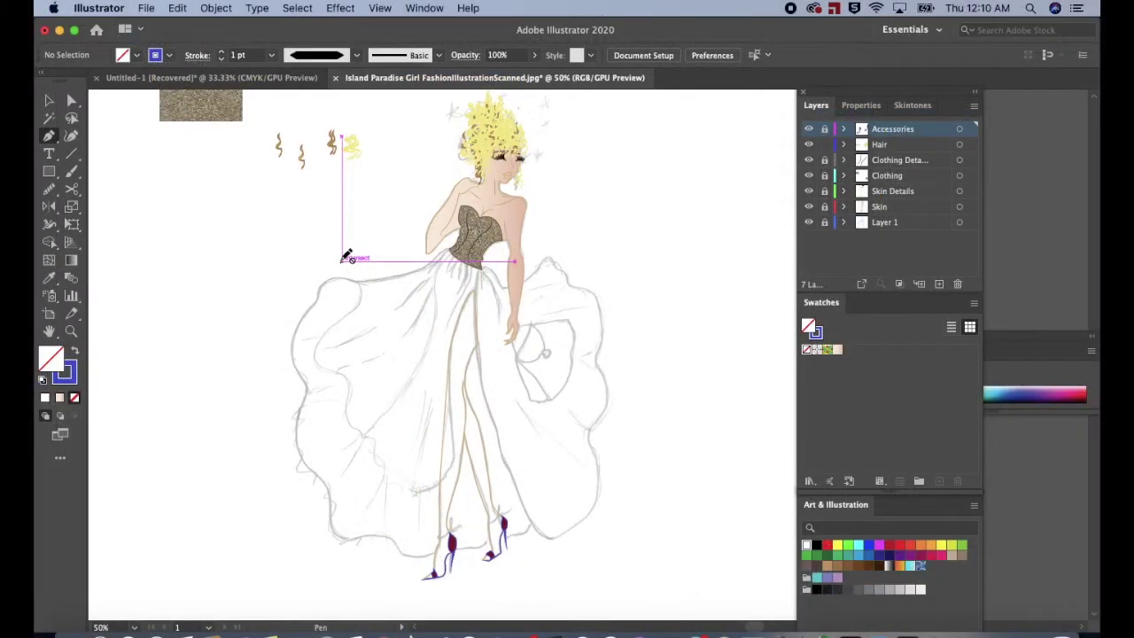
Sample the sparkle bodice's brown with the Eyedropper for the stroke and darken it in the Color Picker.
key("i")
left_click(503, 215)
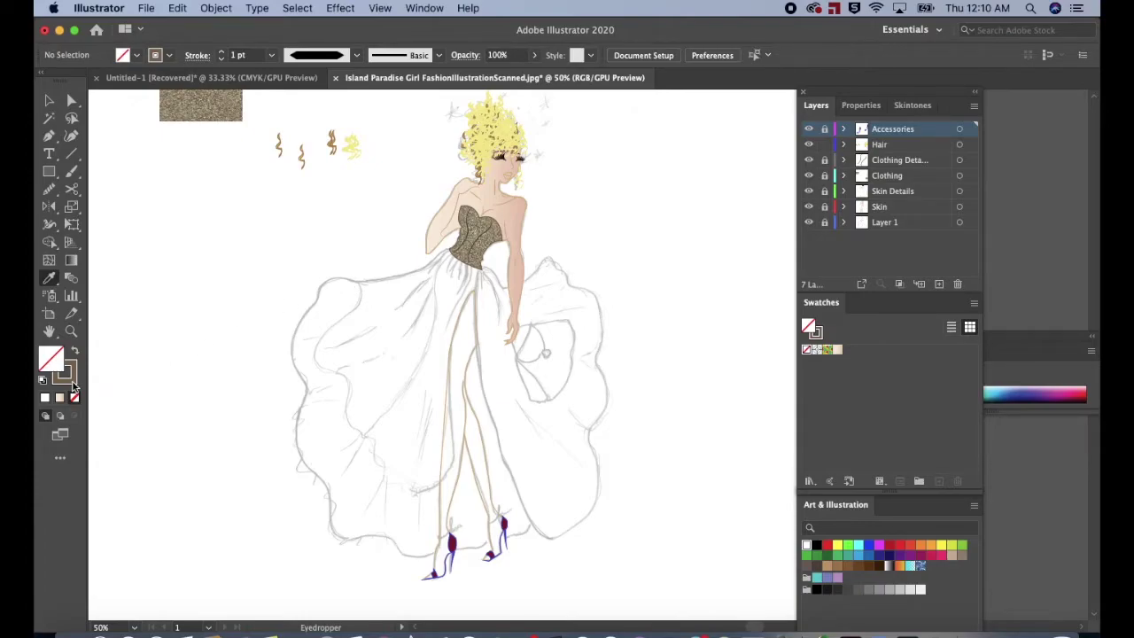
double_click(70, 377)
left_click_drag(435, 315, 459, 338)
left_click(732, 223)
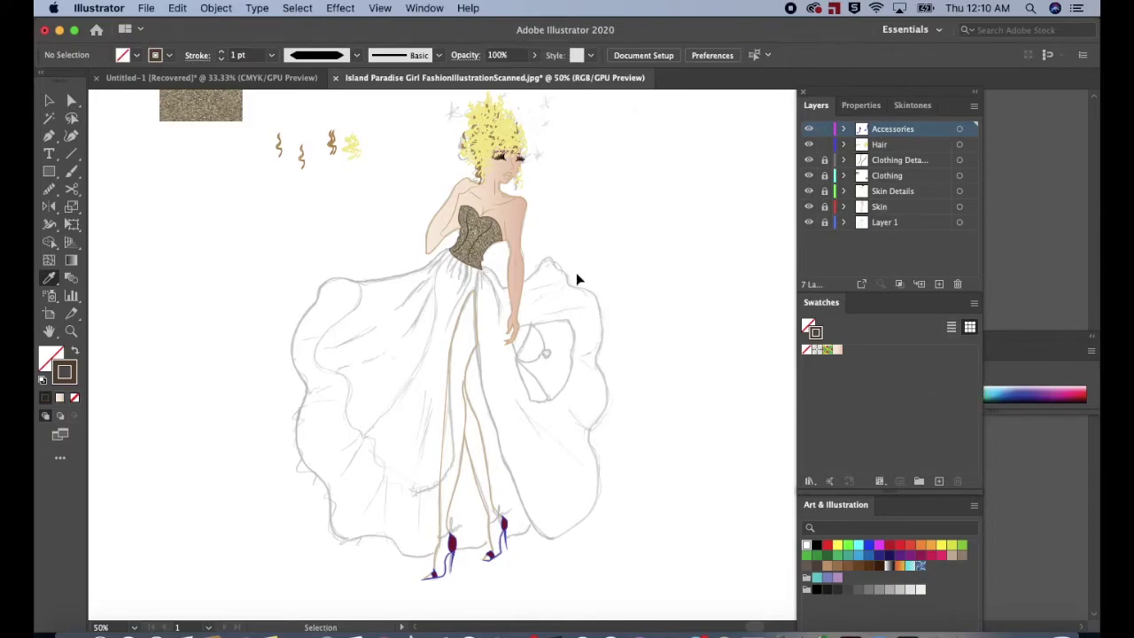
Trace the sketched clutch bag on the Accessories layer with a closed Pen tool outline and curve its outer side.
key("super+equal")
key("super+equal")
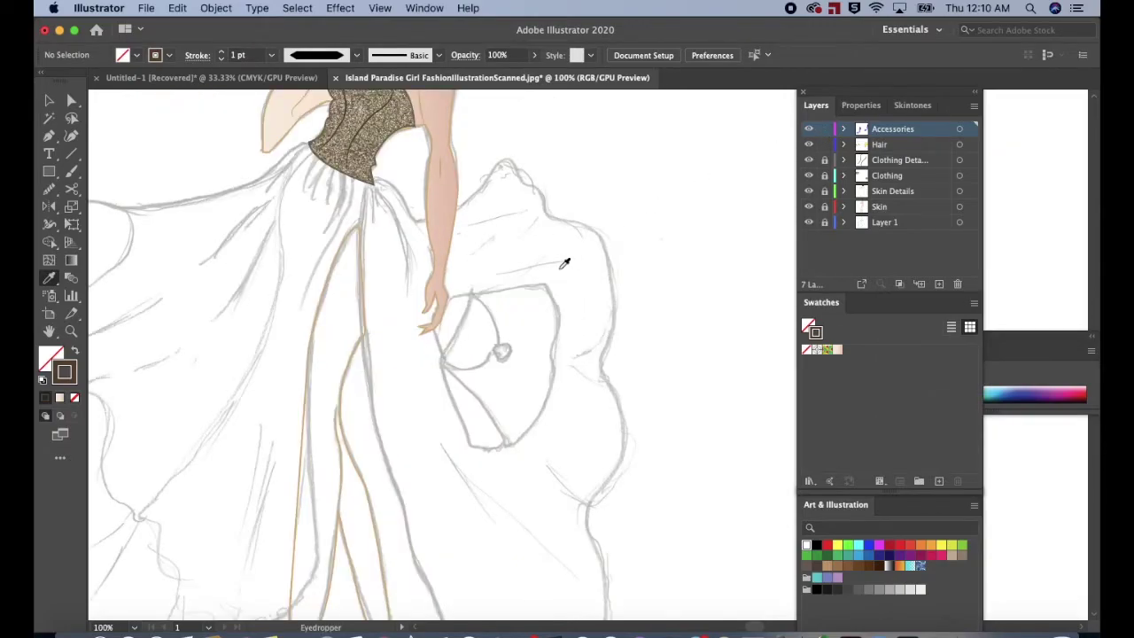
key("p")
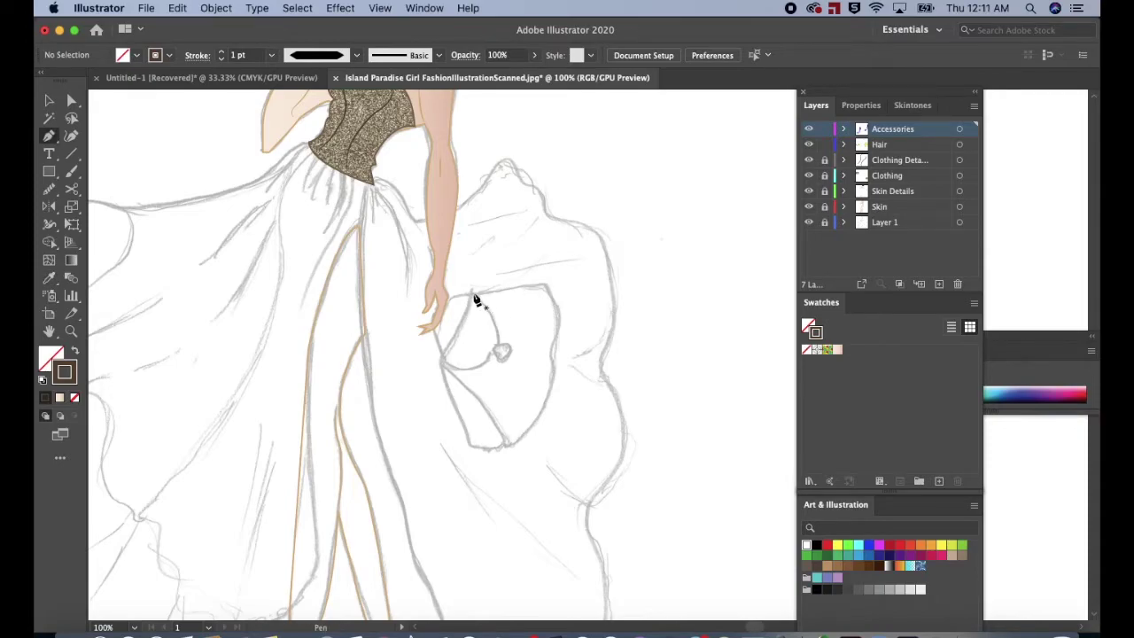
left_click(472, 293)
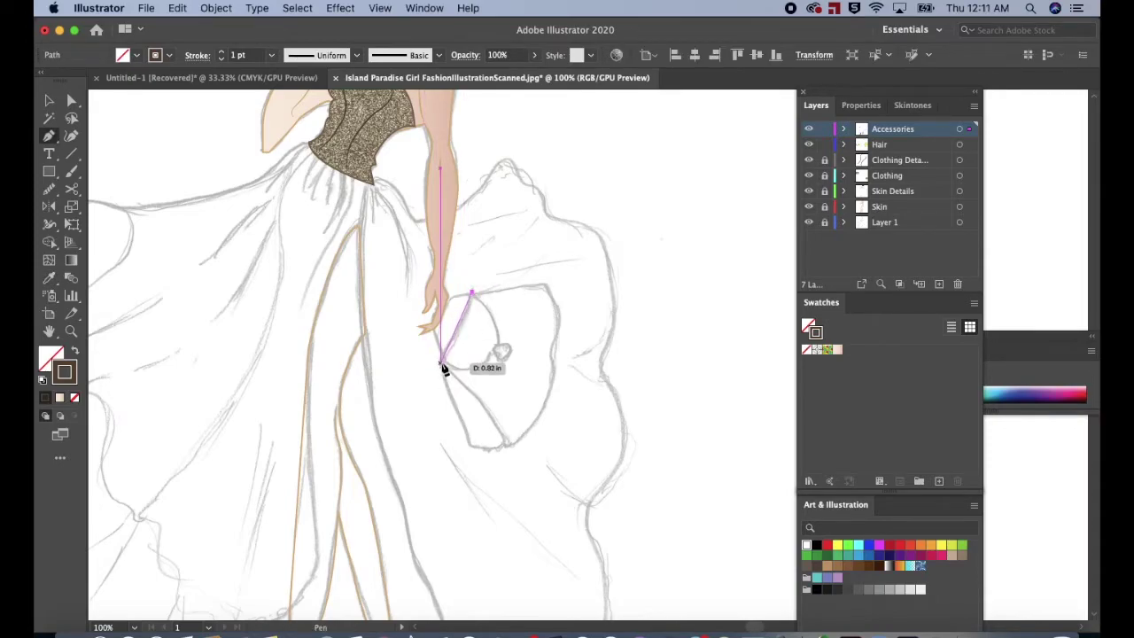
left_click(442, 362)
left_click(471, 449)
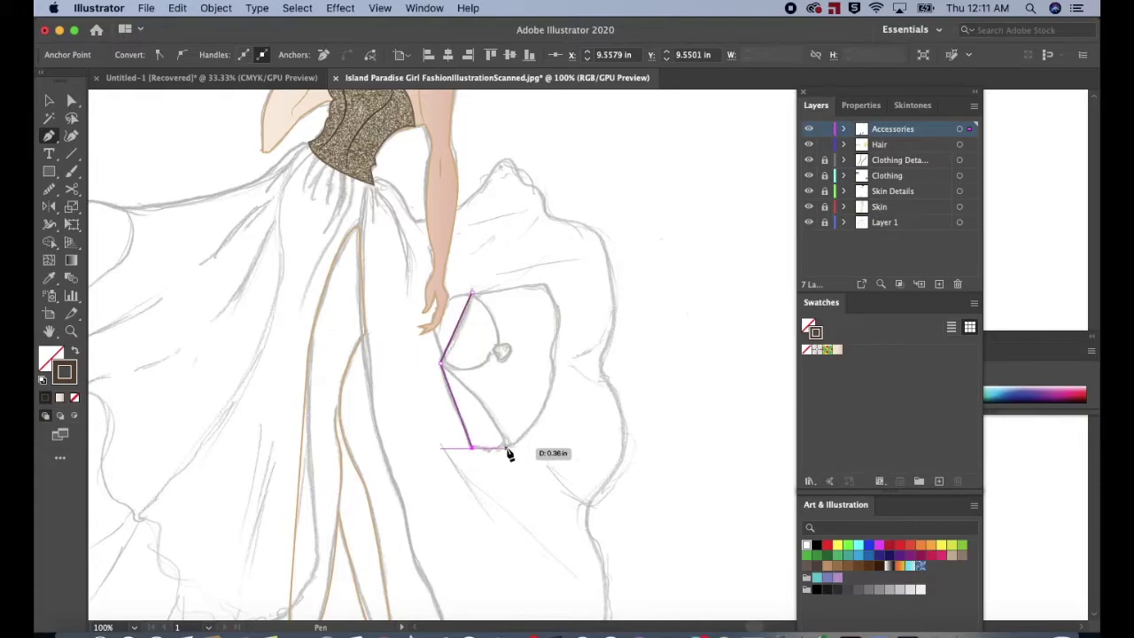
left_click(508, 449)
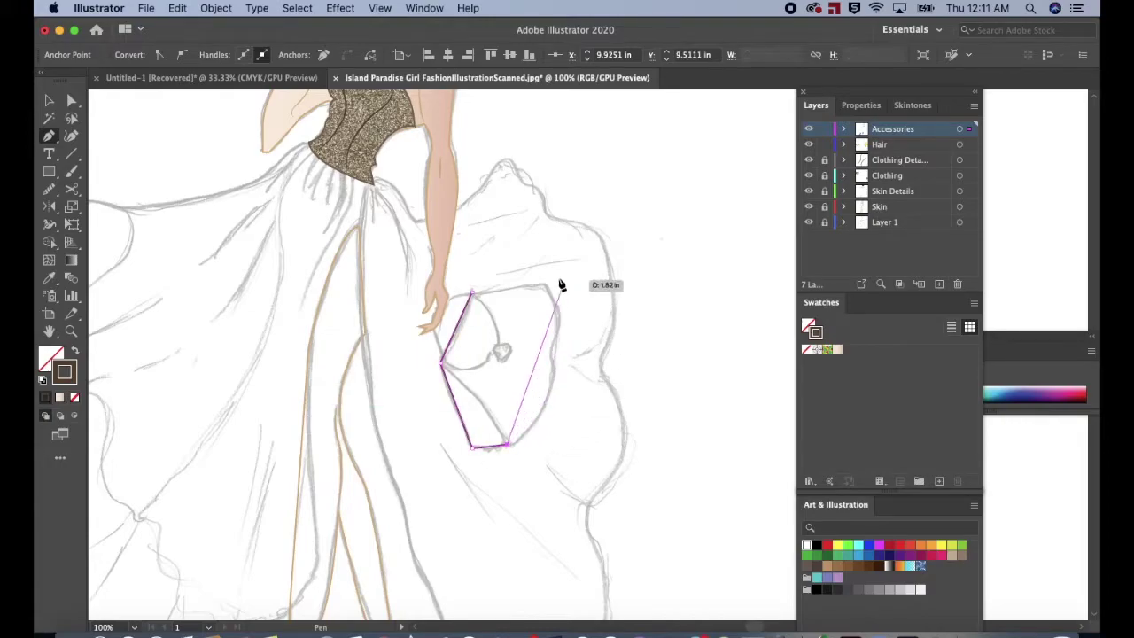
left_click(546, 289)
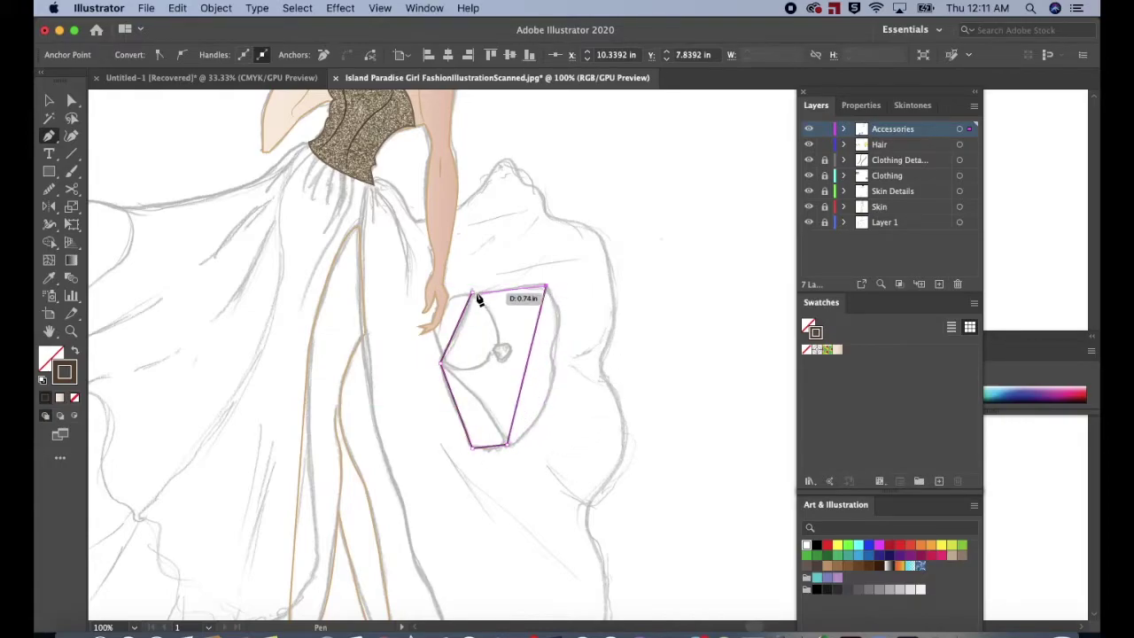
left_click(472, 293)
key("shift+c")
left_click_drag(528, 369, 553, 383)
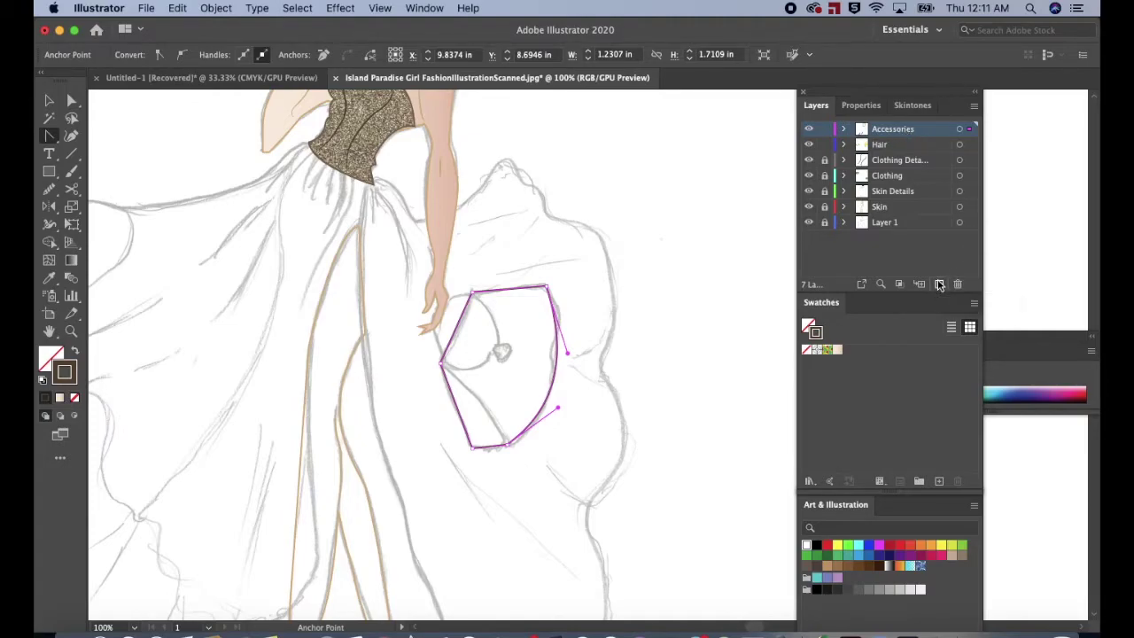
Create a new layer named "Accessories detail" above Accessories and lock the Accessories layer.
left_click(940, 283)
left_click(824, 145)
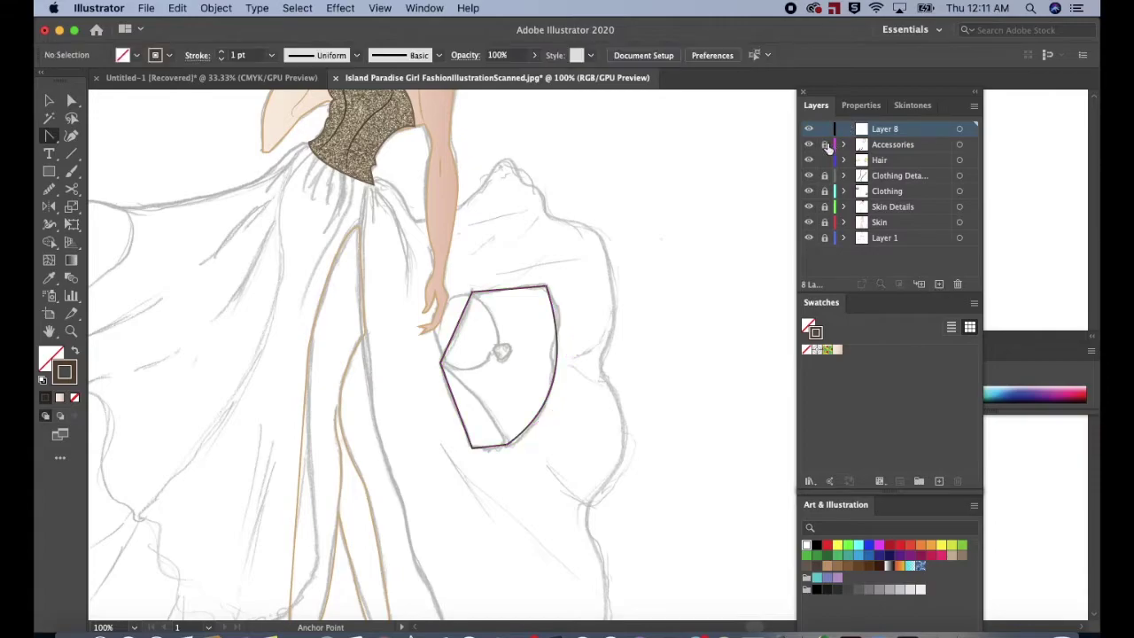
double_click(882, 132)
type("Ac")
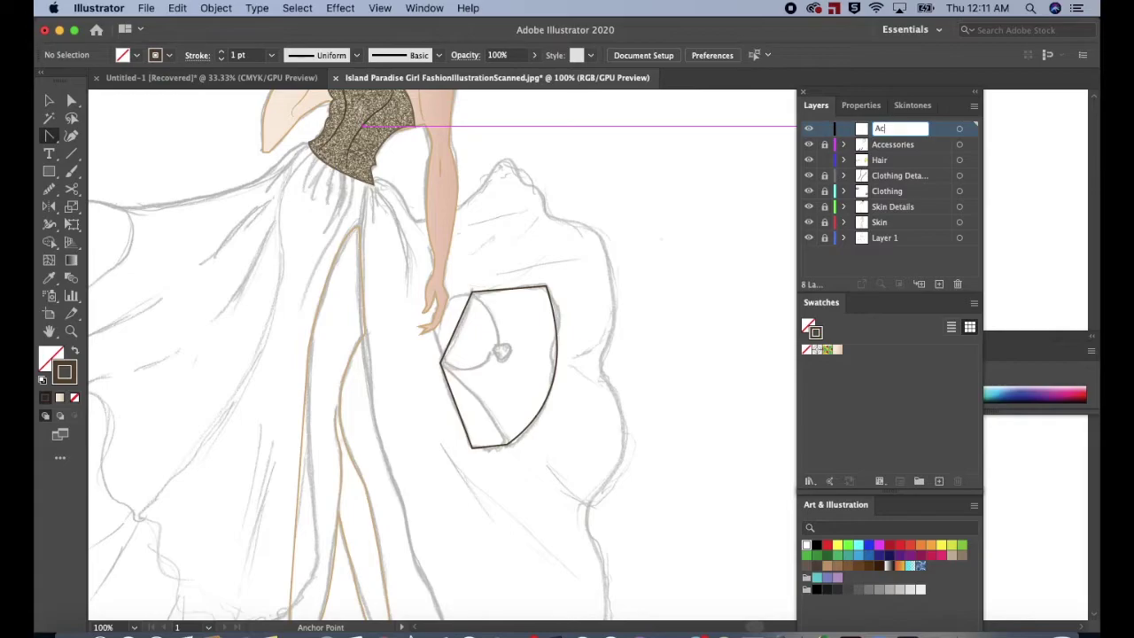
type("cessories detail")
key("Return")
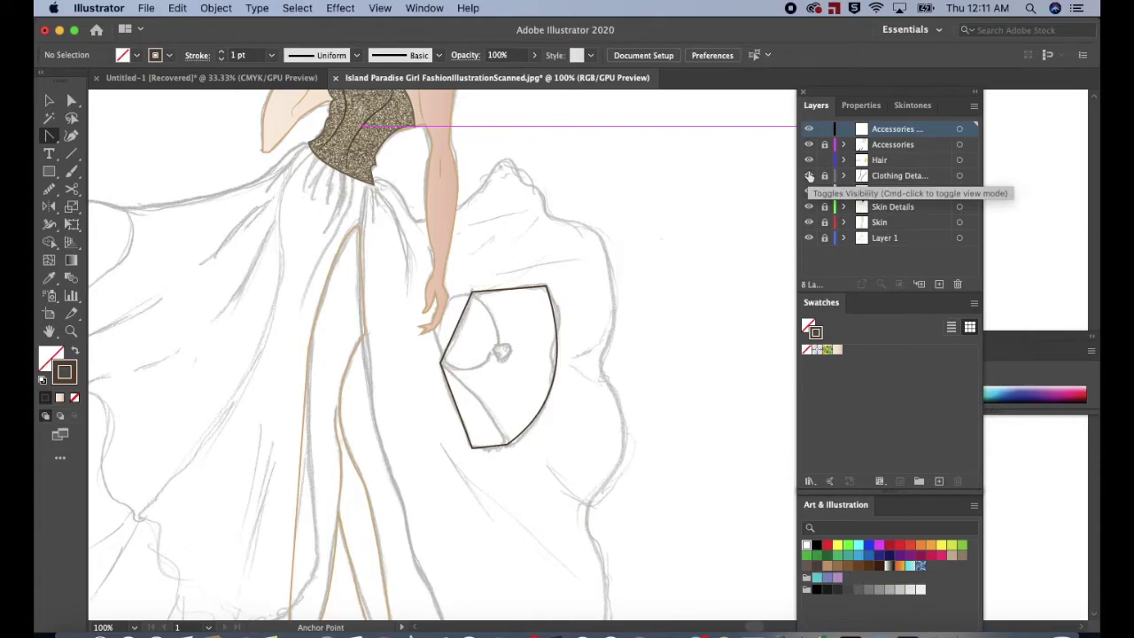
Draw the bag's curved lower fold line and its curved flap line from the inner corner, following the sketch.
key("p")
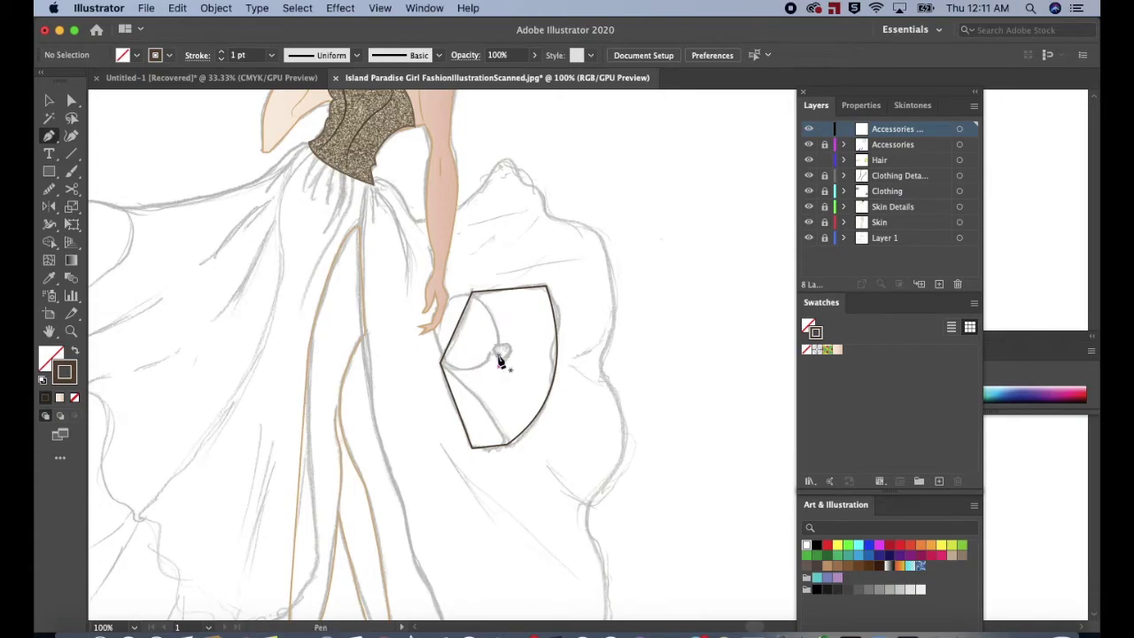
left_click(442, 364)
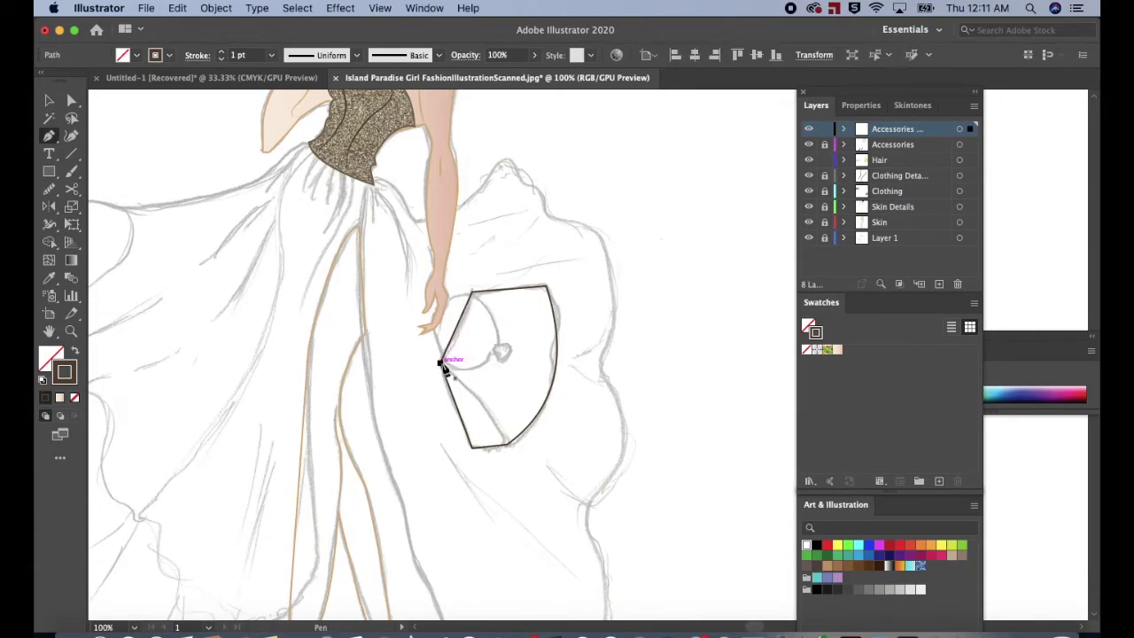
left_click_drag(503, 444, 505, 473)
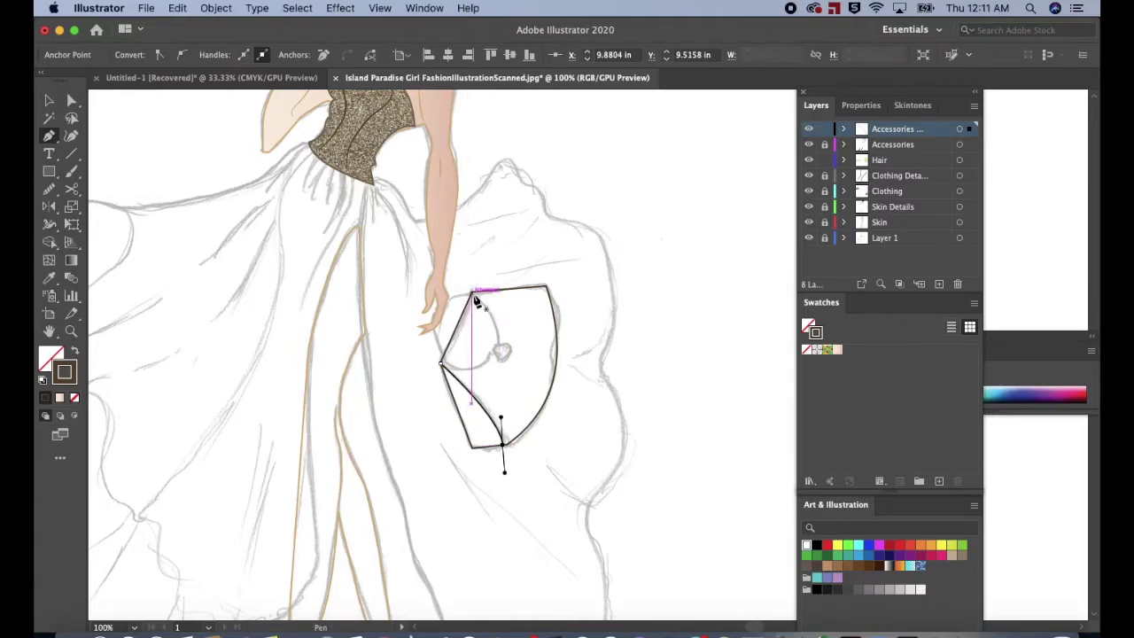
left_click(473, 298)
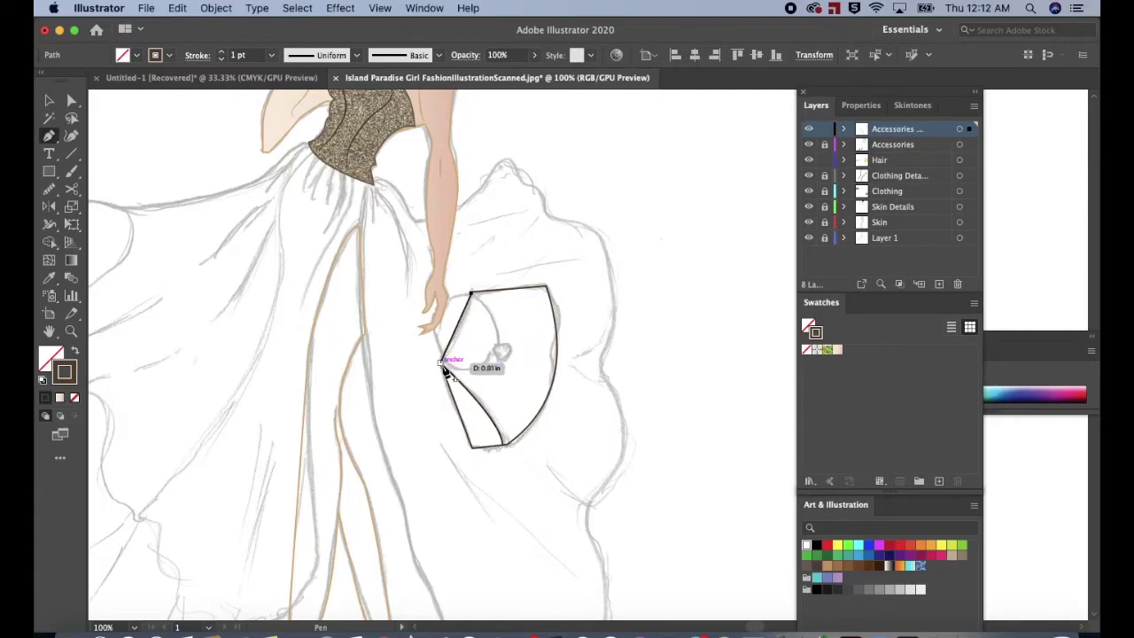
left_click(441, 364)
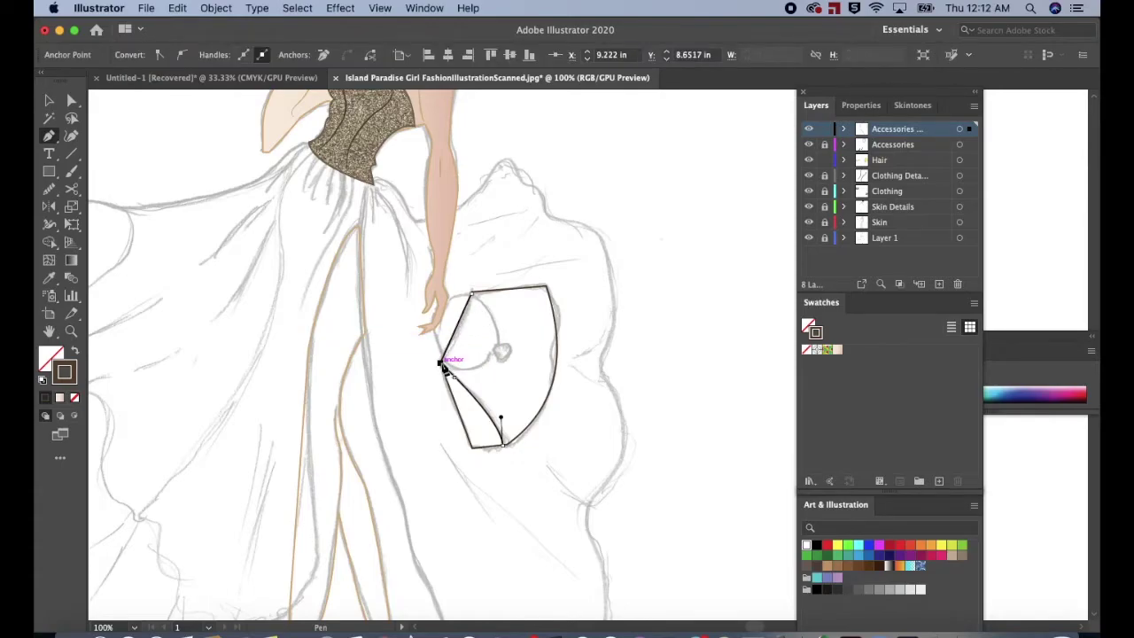
key("shift+c")
left_click_drag(459, 338, 505, 363)
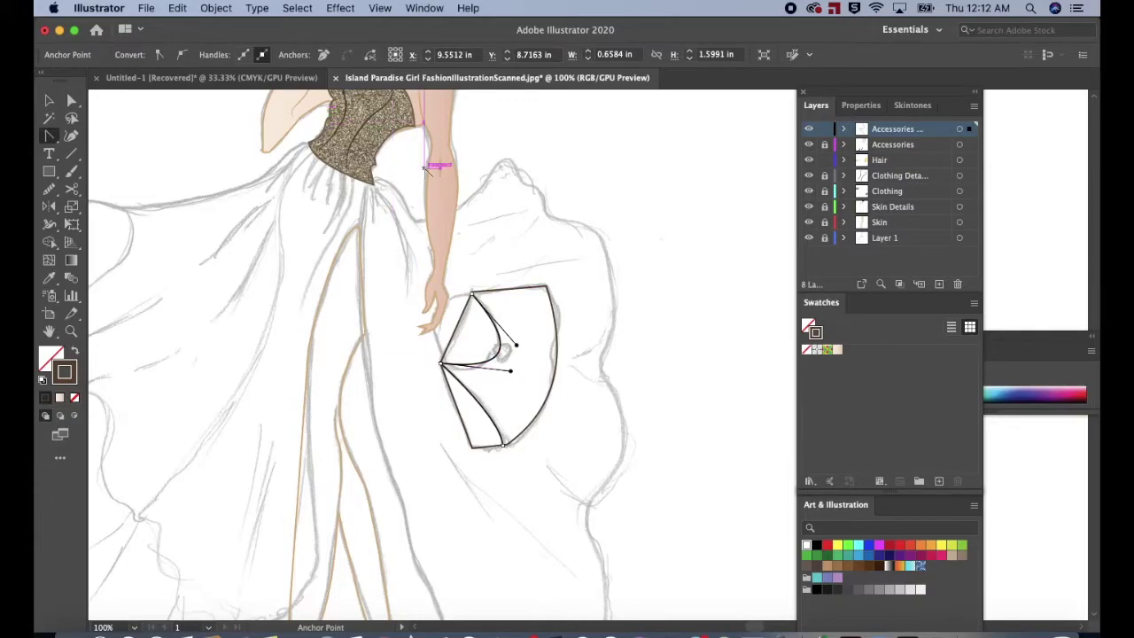
Apply the variable width profile with two bulges and a narrow middle to the bag's flap and fold lines.
key("v")
left_click(506, 332)
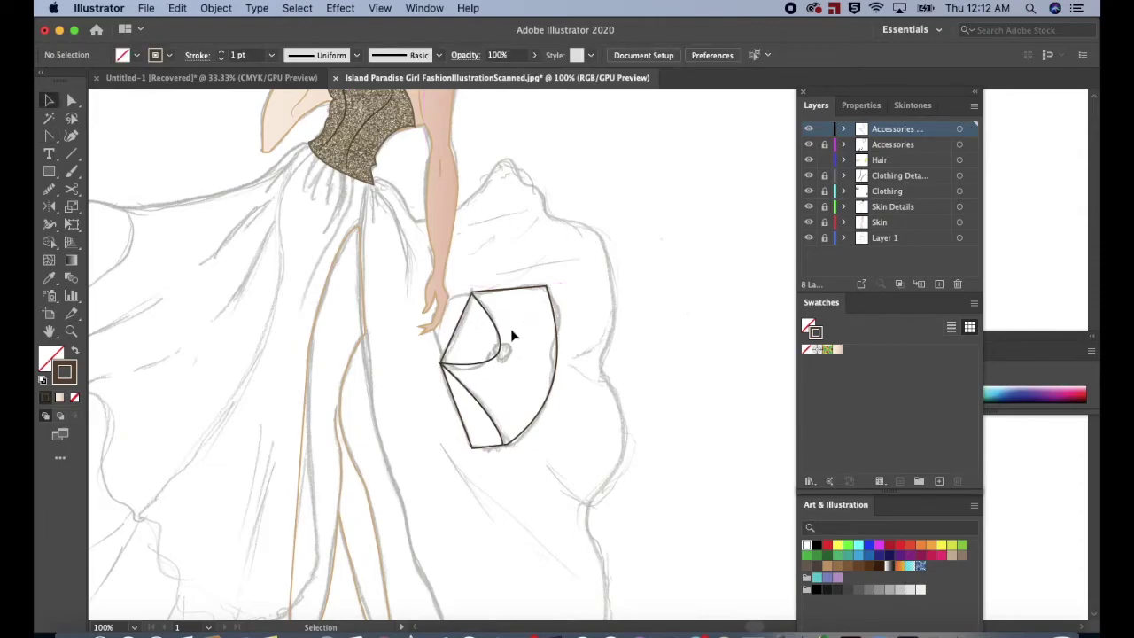
left_click(356, 55)
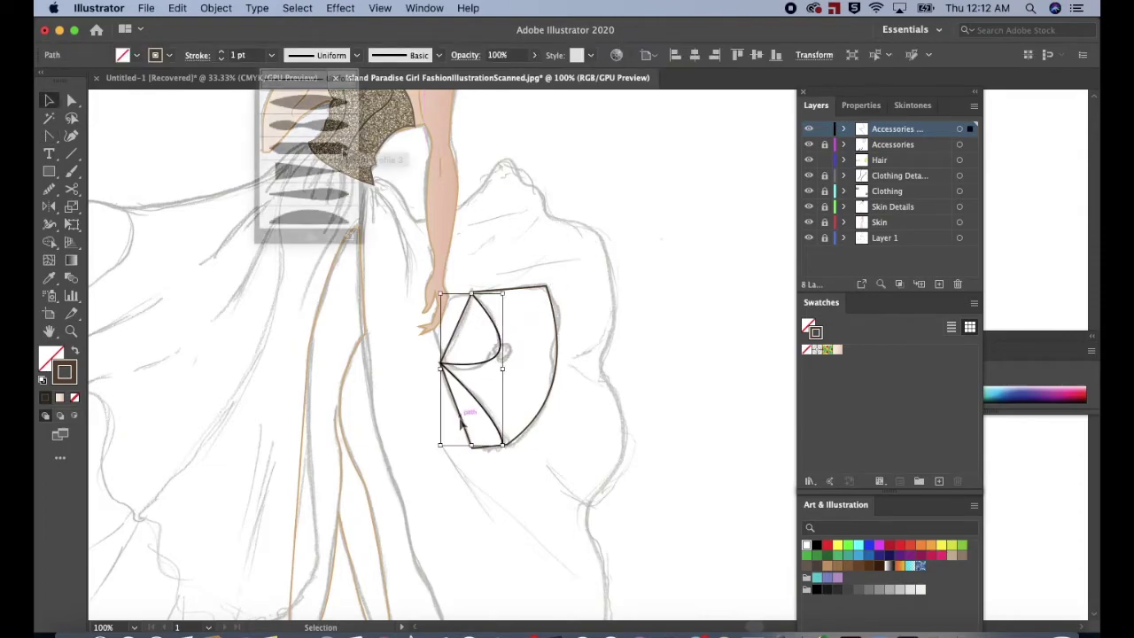
left_click(318, 193)
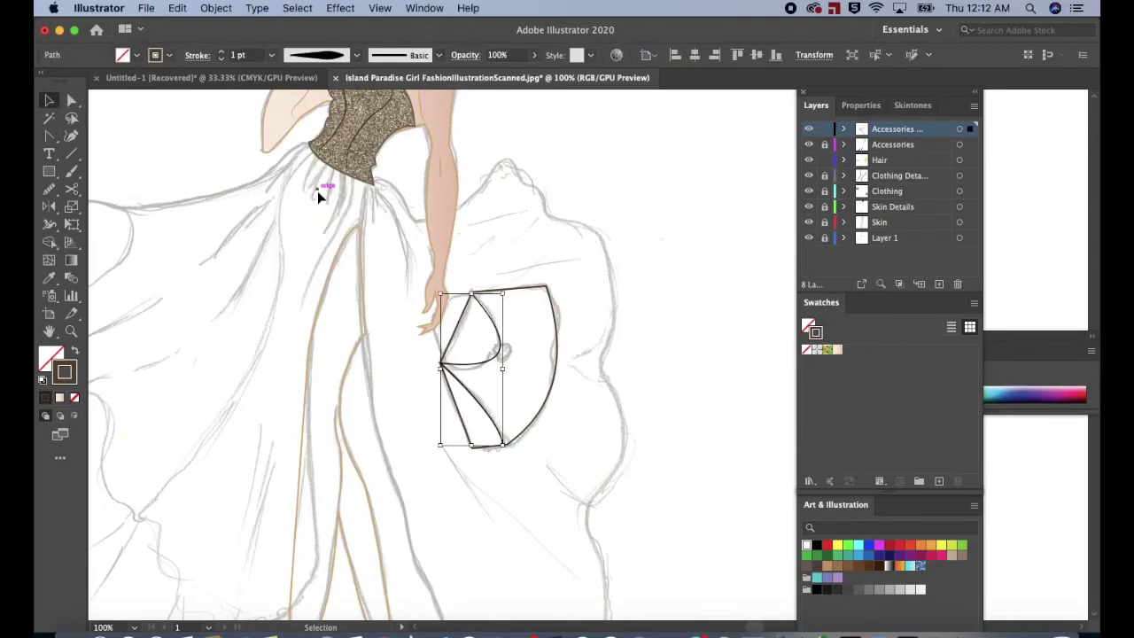
left_click(357, 56)
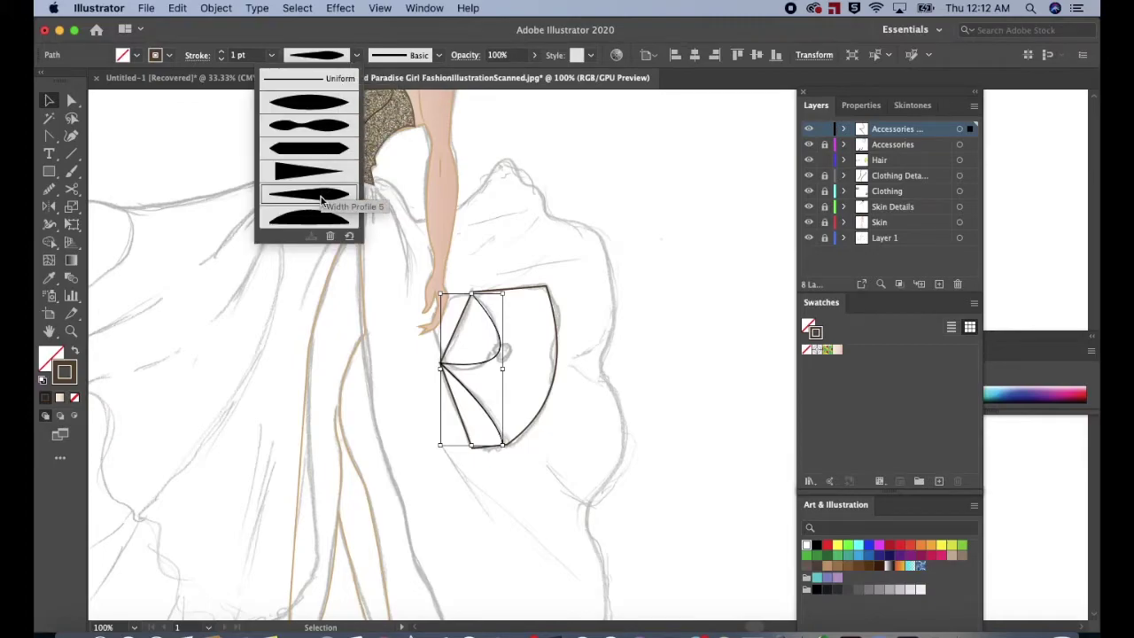
left_click(323, 151)
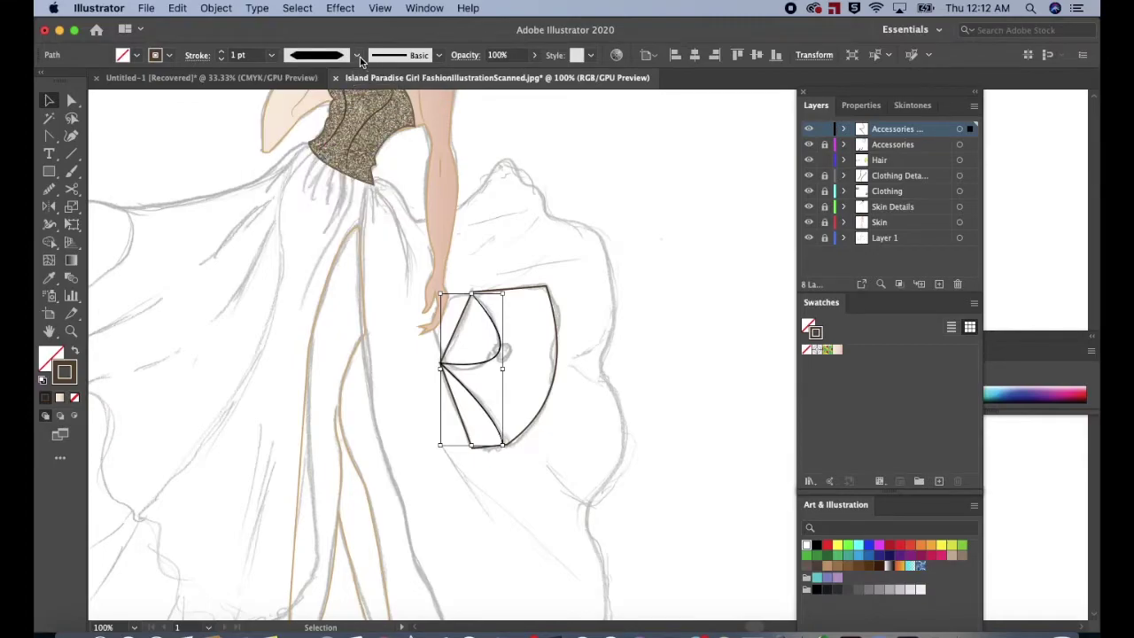
left_click(357, 56)
left_click(336, 118)
left_click(621, 157)
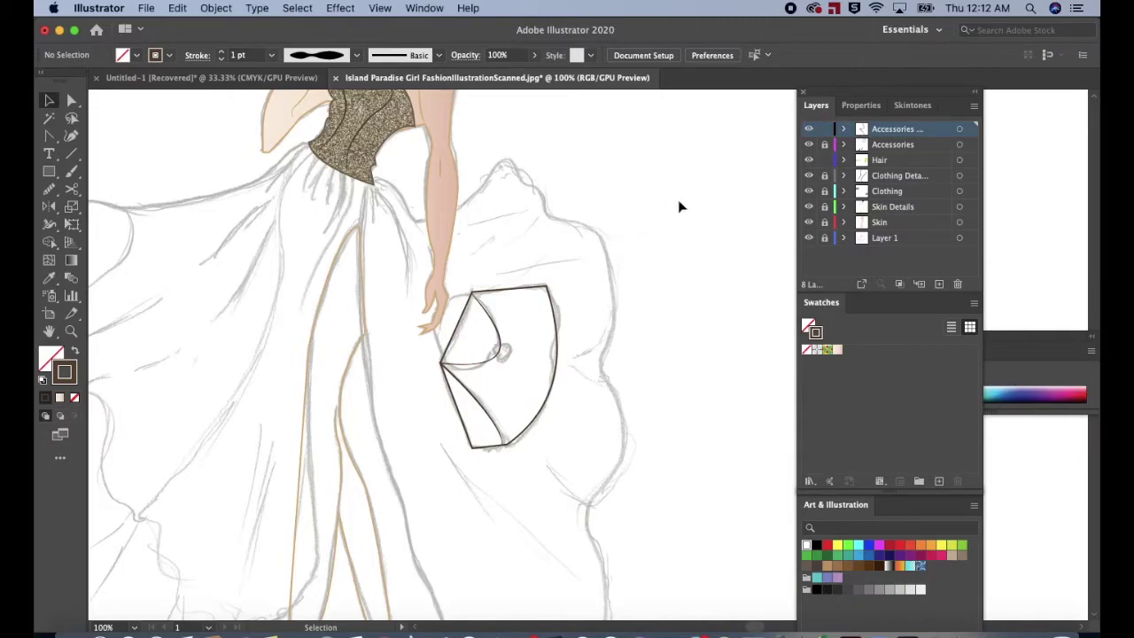
Lock the Accessories detail layer, activate Accessories, and check the contents of the Accessories detail and Clothing layers by toggling visibility.
left_click(825, 129)
left_click(892, 148)
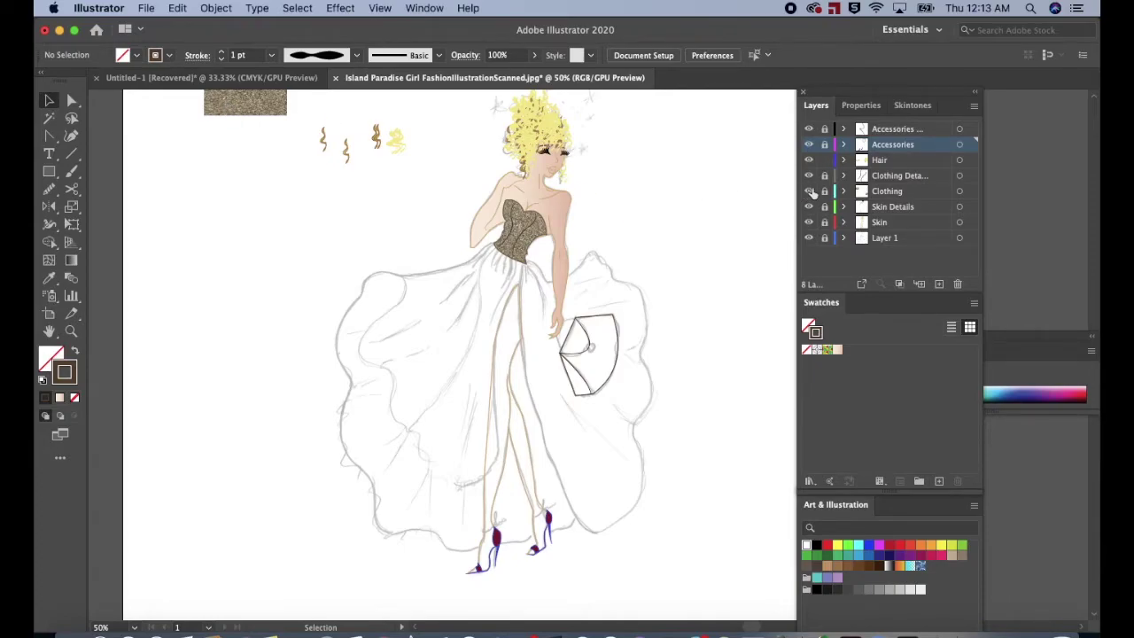
left_click(810, 130)
left_click(810, 131)
left_click(809, 192)
left_click(809, 192)
Cut the sparkle texture swatch from the Clothing layer, paste it on the unlocked Accessories detail layer and place it beside the bag.
left_click_drag(266, 113, 238, 241)
key("Delete")
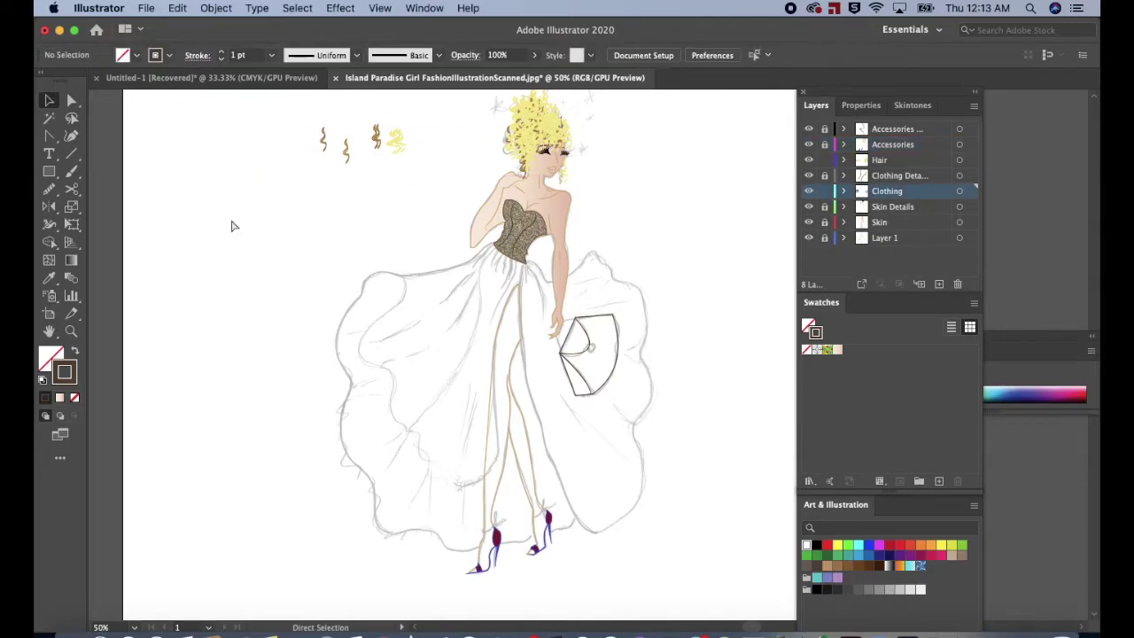
left_click(880, 131)
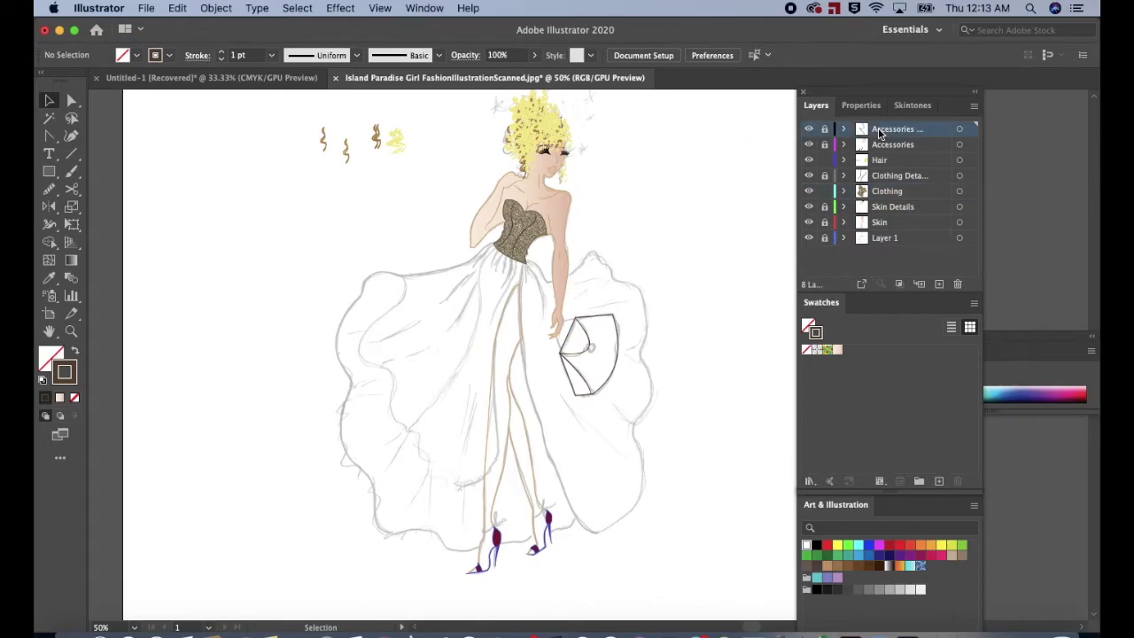
left_click(827, 130)
key("super+f")
left_click_drag(620, 357, 756, 306)
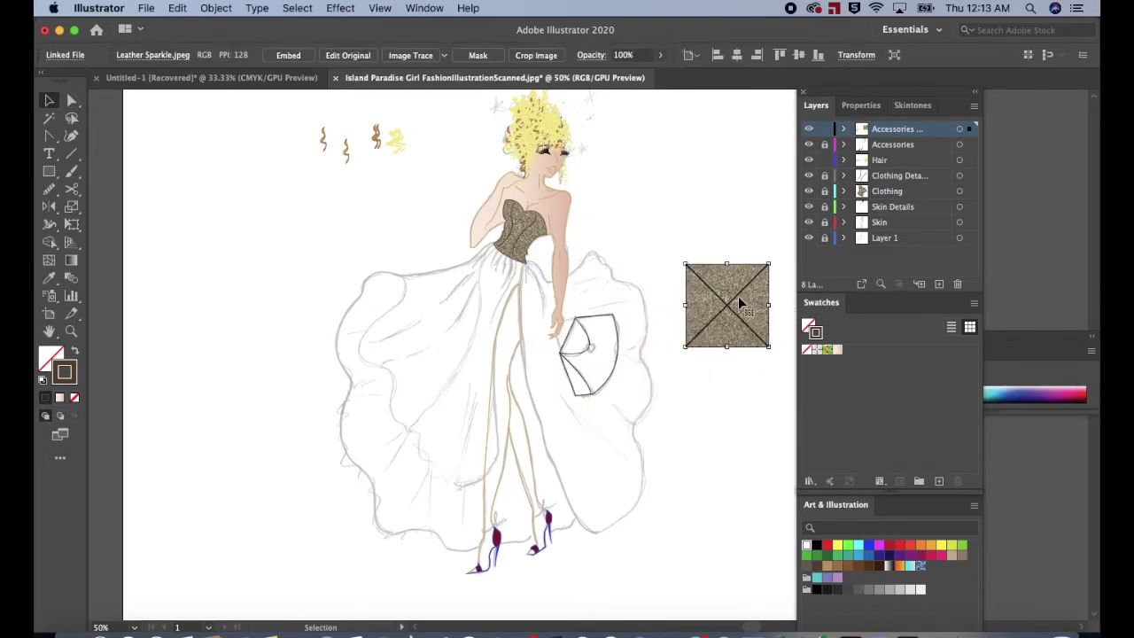
Cut the sparkle texture from beside the bag, select the bag outline on the Accessories layer and switch to Draw Inside mode.
key("Delete")
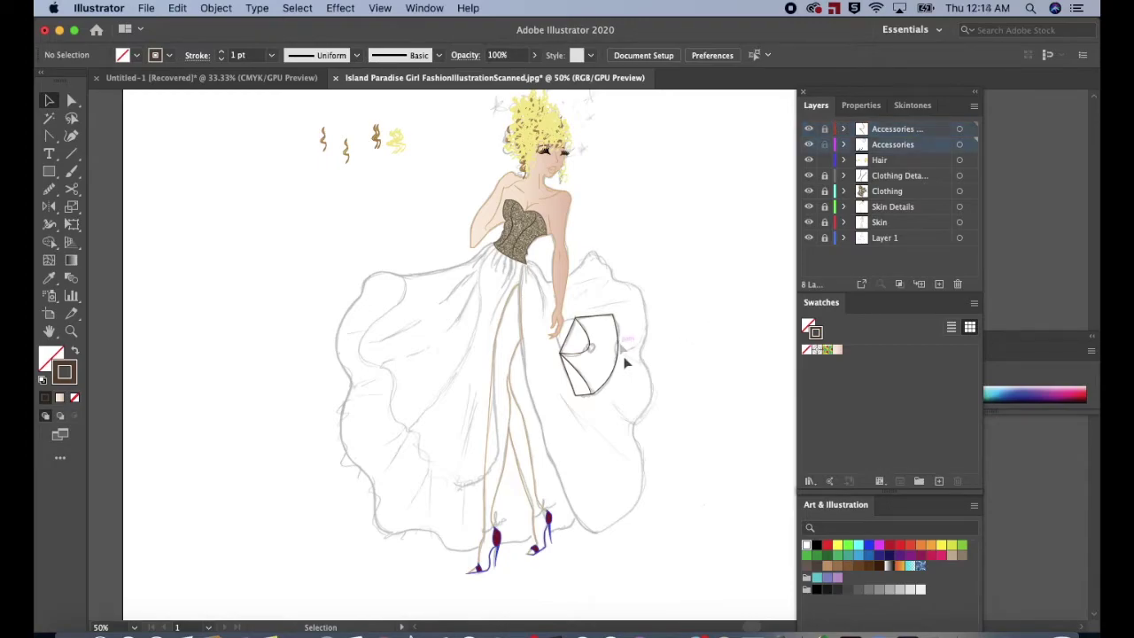
left_click(618, 360)
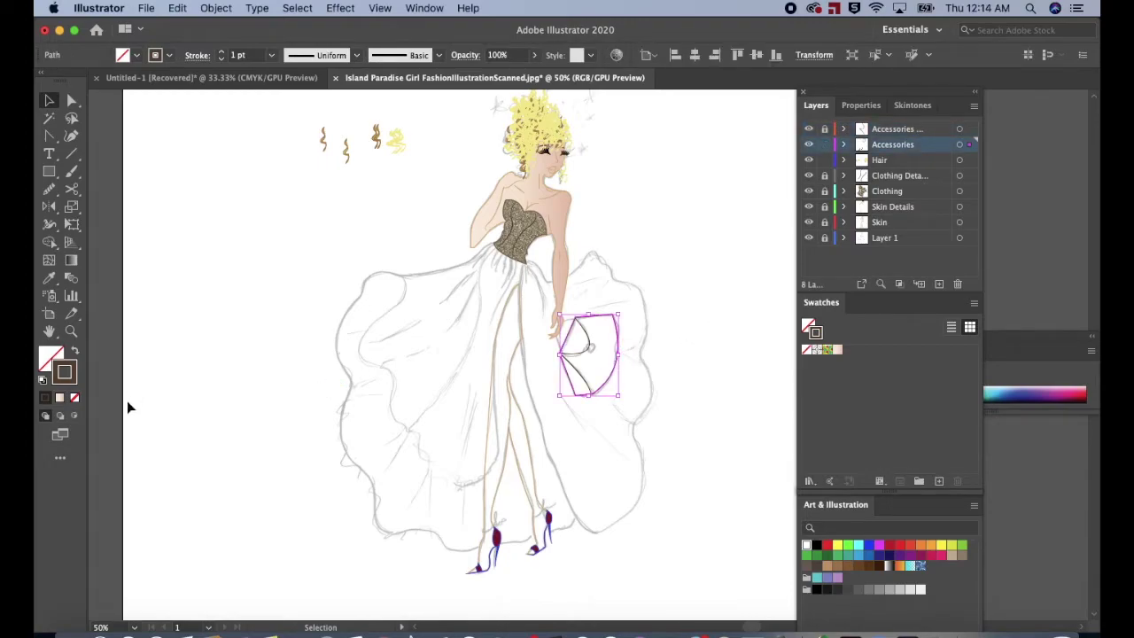
left_click(76, 415)
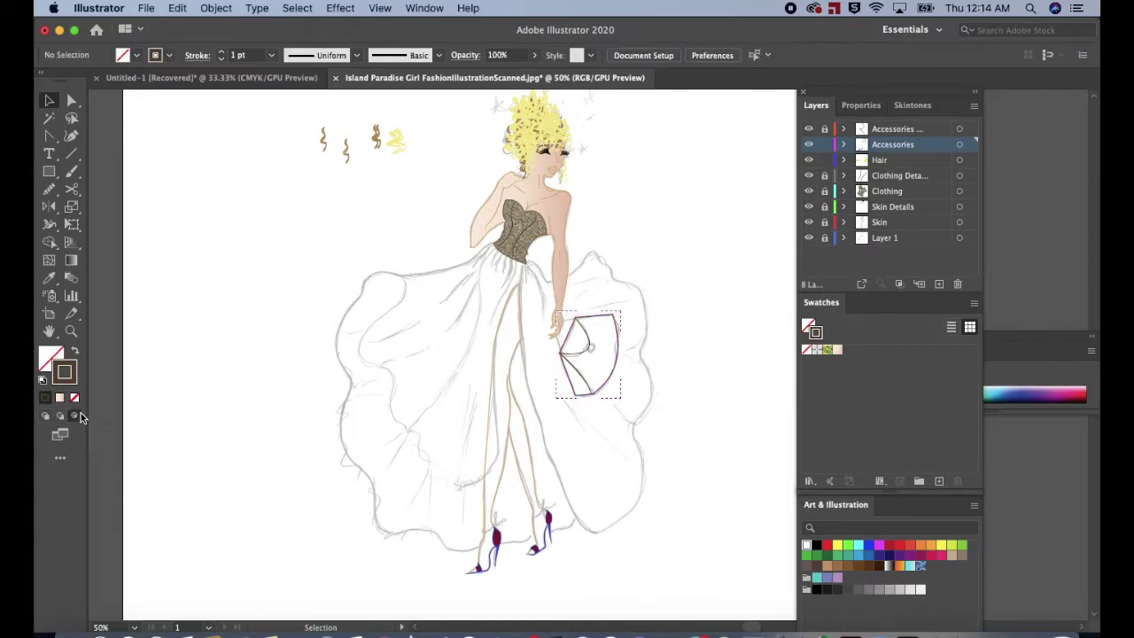
Paste the sparkle texture inside the bag outline on the Accessories layer and deselect it.
key("super+v")
left_click(730, 281)
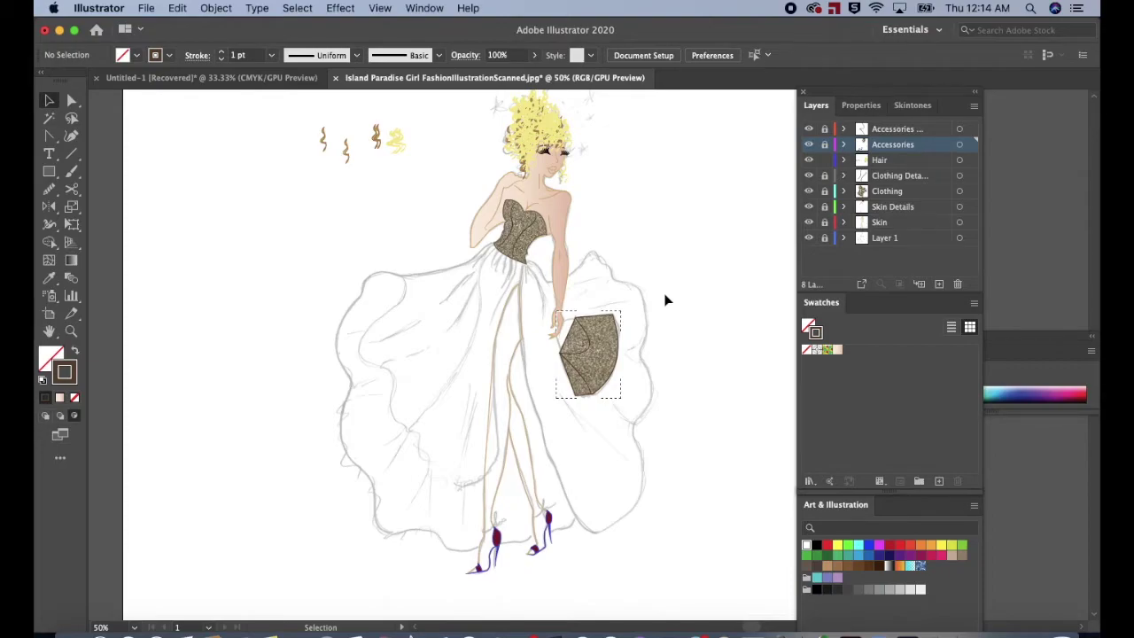
key("super+equal")
key("super+equal")
key("super+equal")
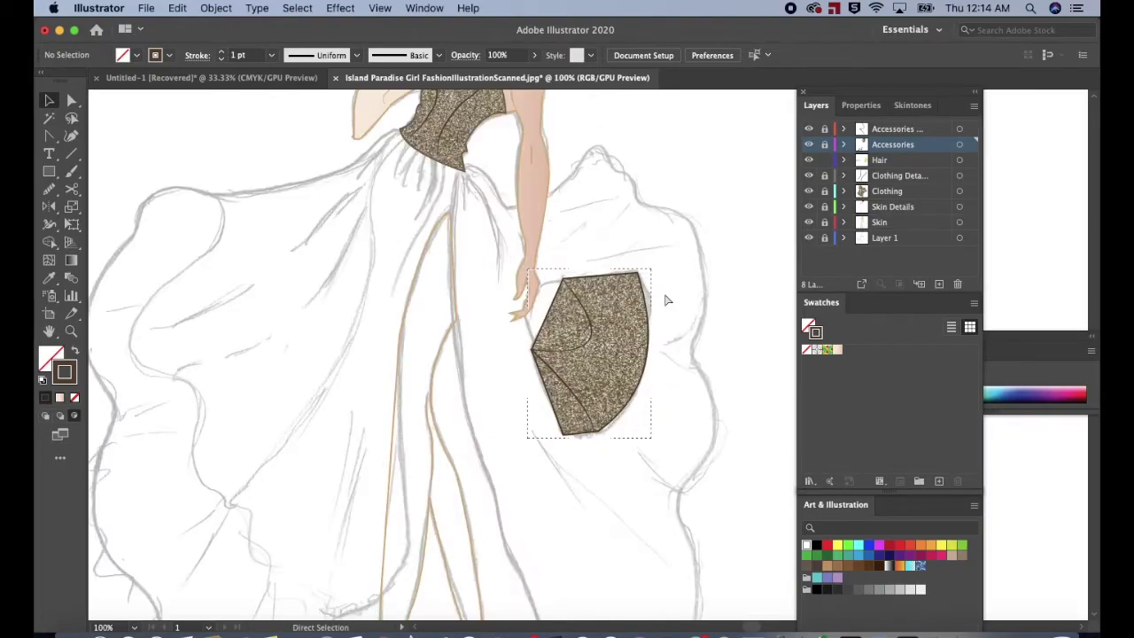
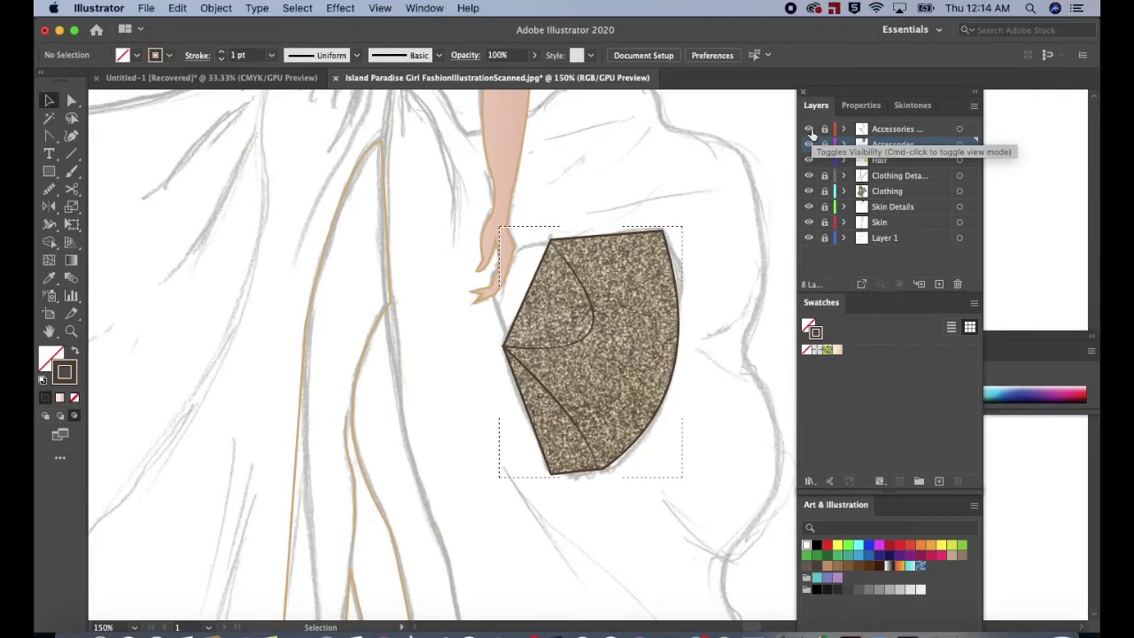
Unlock the Accessories detail layer and set the stroke weight of the bag's flap and fold lines to 2 pt.
left_click(908, 131)
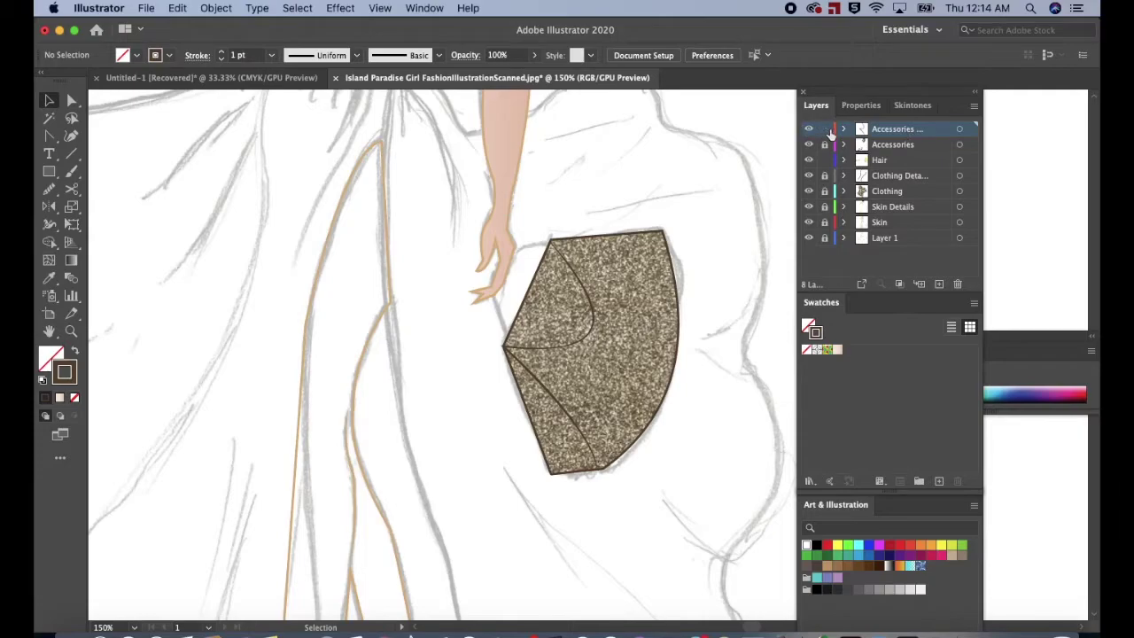
left_click(596, 325)
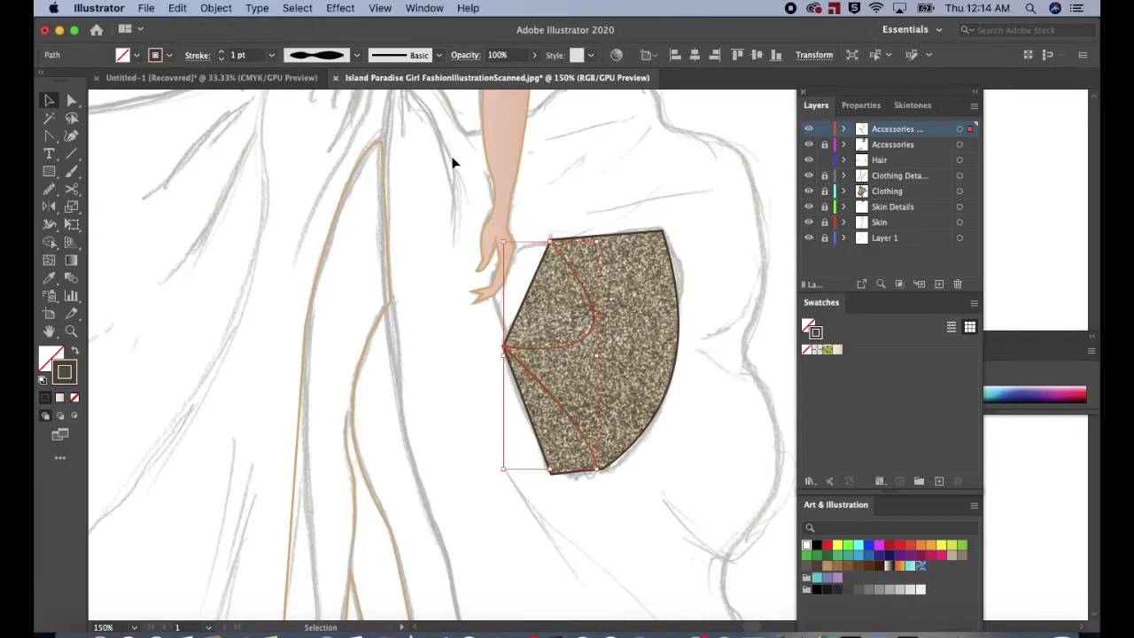
left_click(221, 53)
left_click(221, 53)
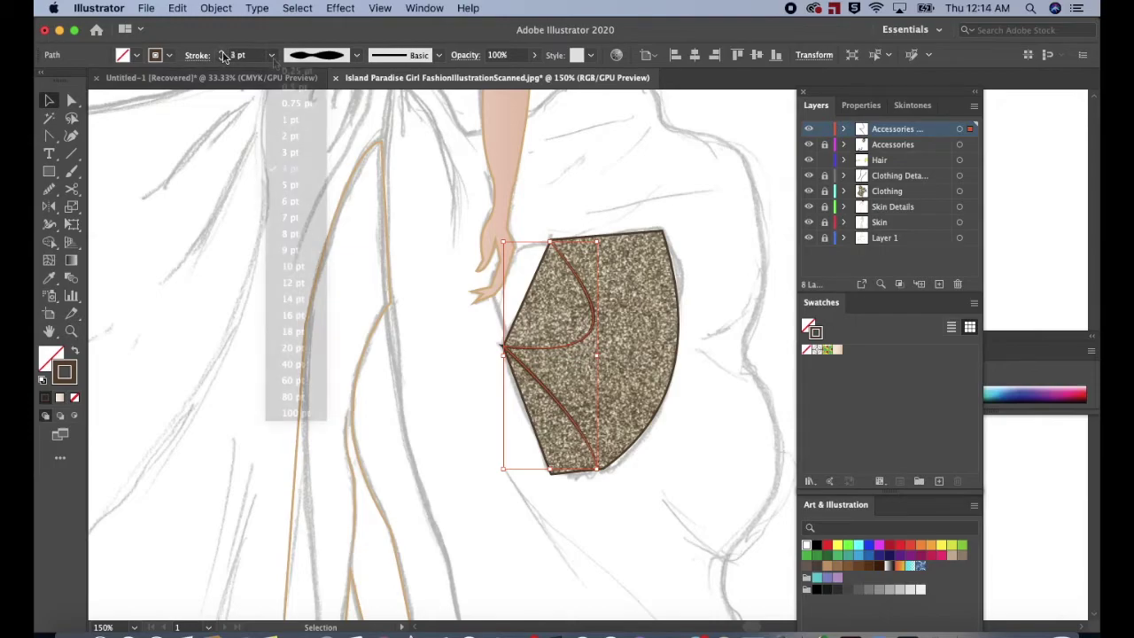
left_click(294, 152)
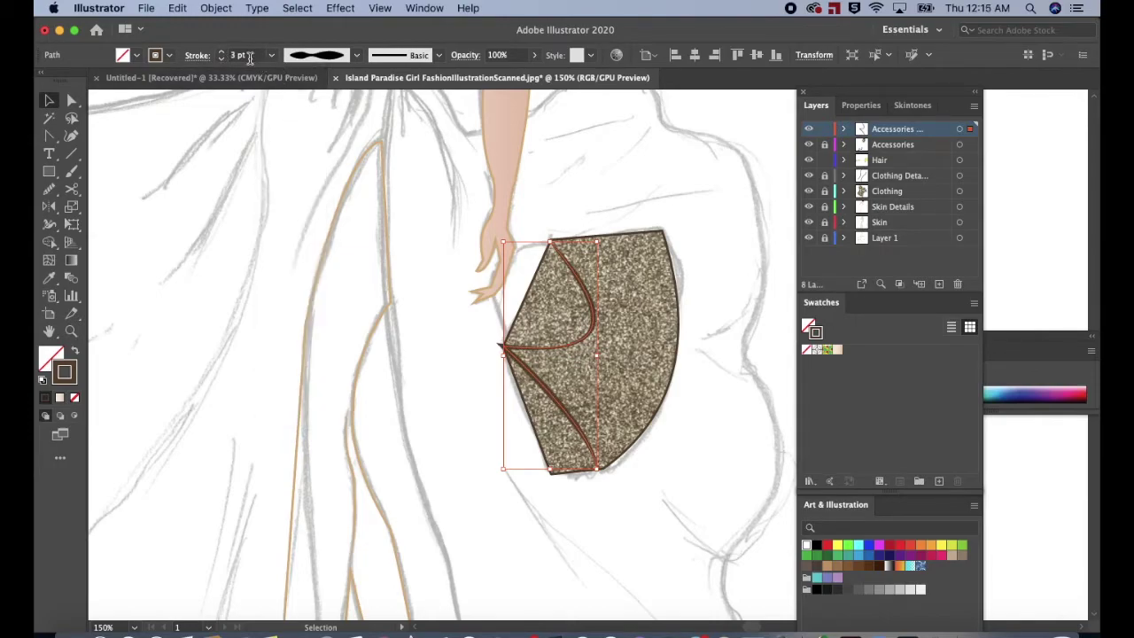
left_click(222, 59)
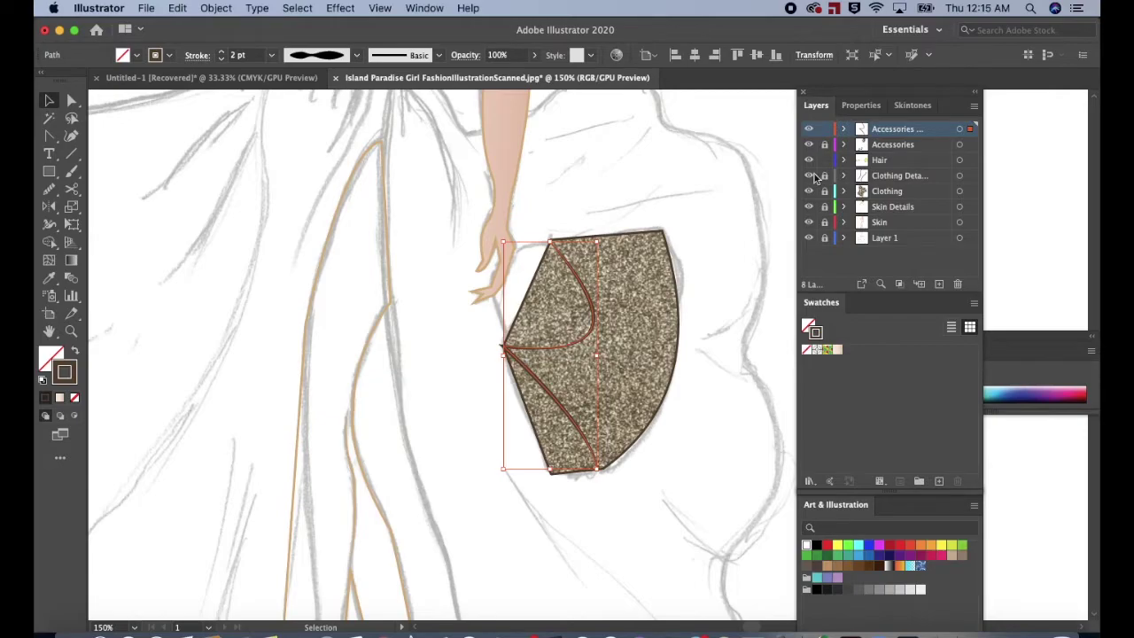
Set the stroke corners of the bag's flap and fold lines to Round Join and deselect them.
left_click(861, 106)
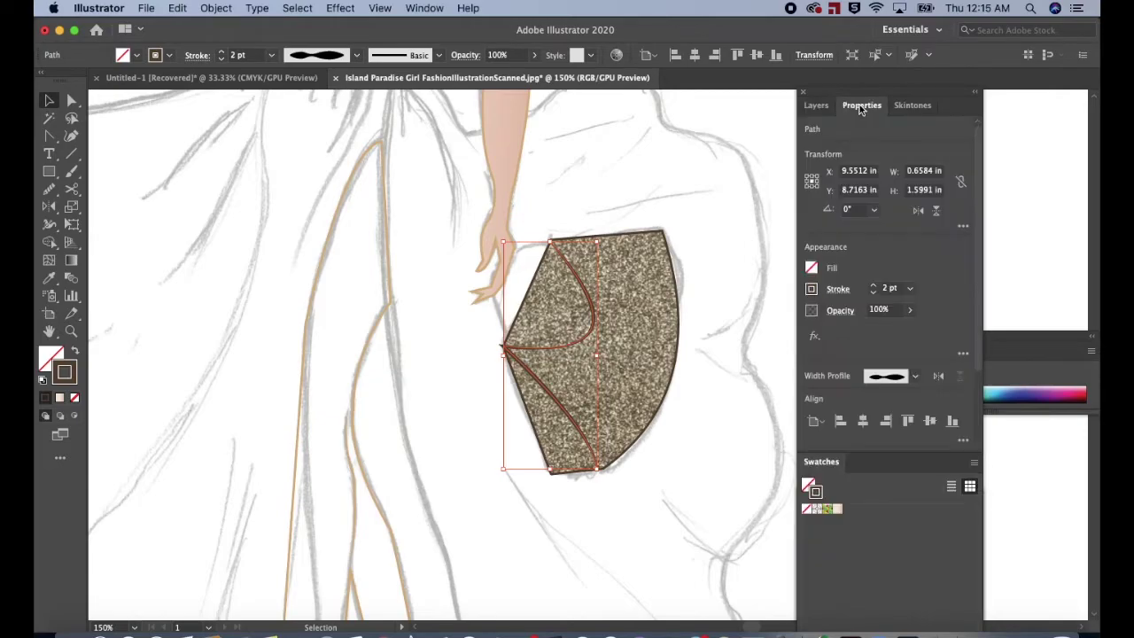
left_click(833, 292)
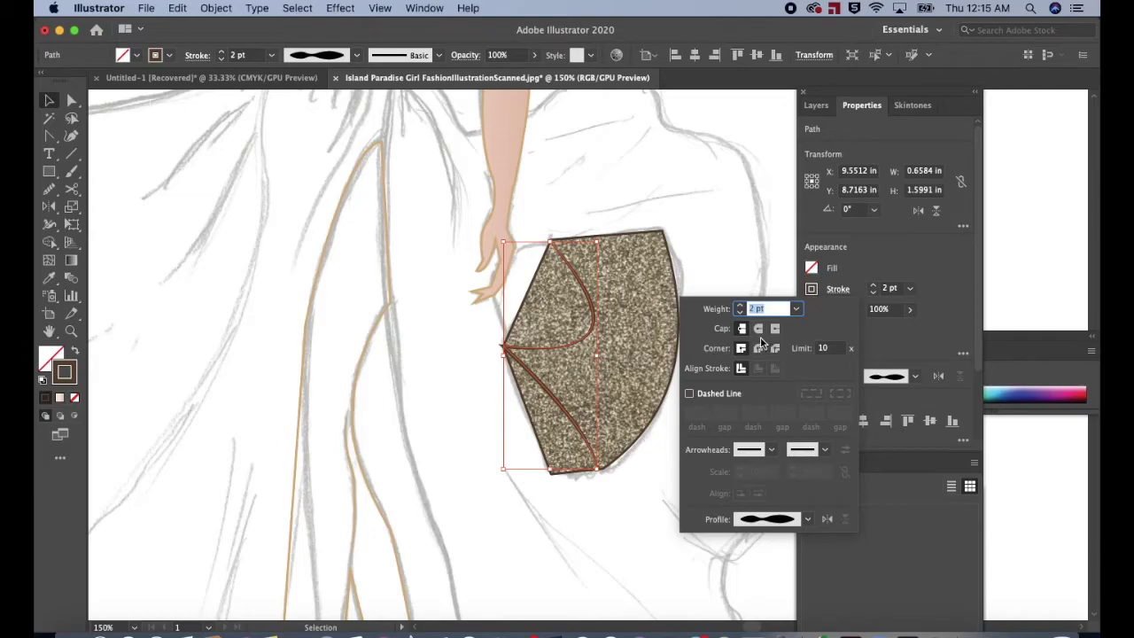
left_click(759, 348)
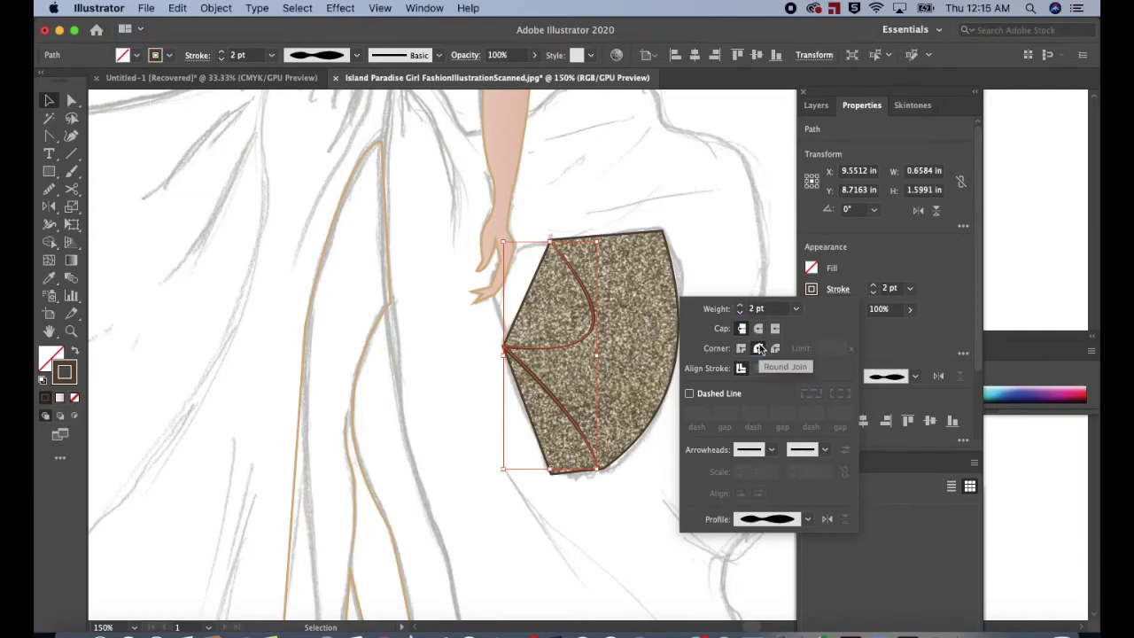
left_click(756, 132)
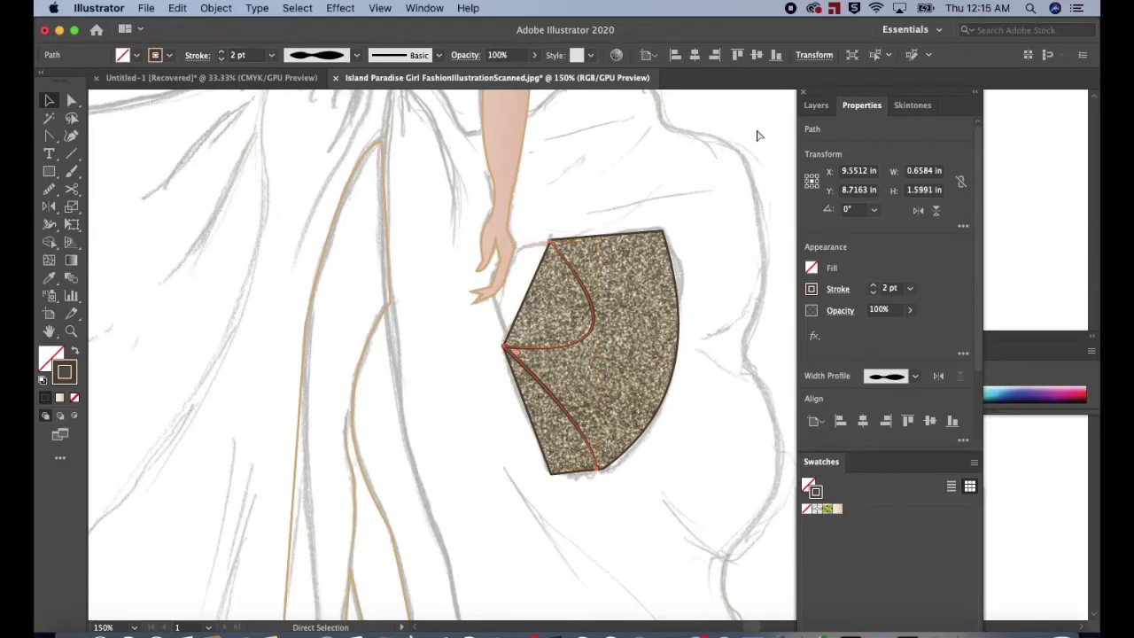
key("super+minus")
key("super+minus")
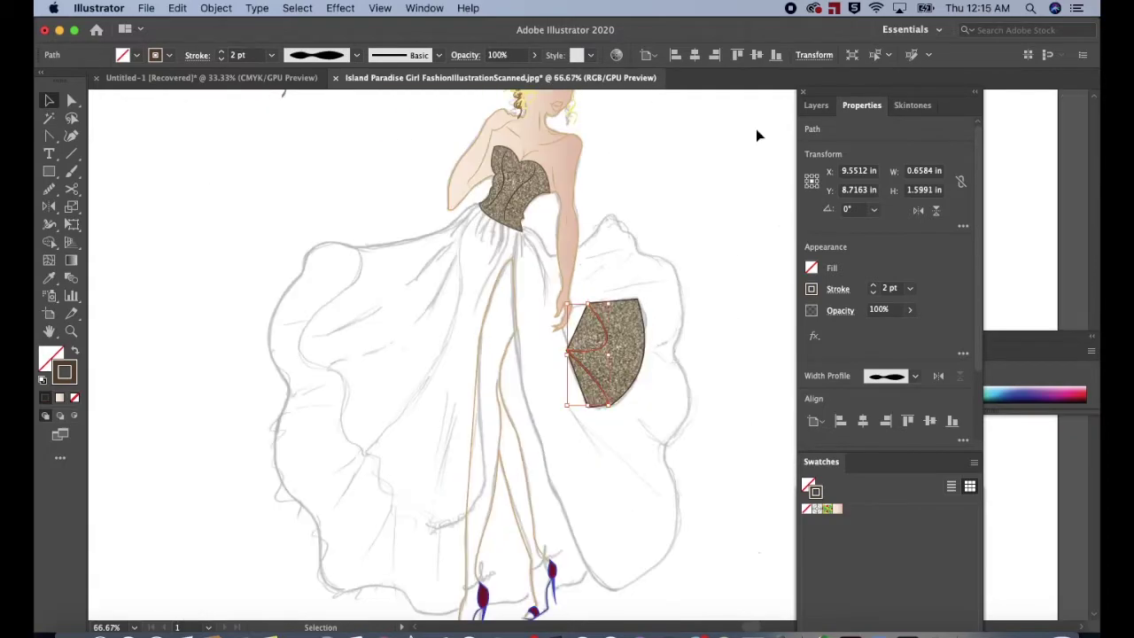
left_click(754, 203)
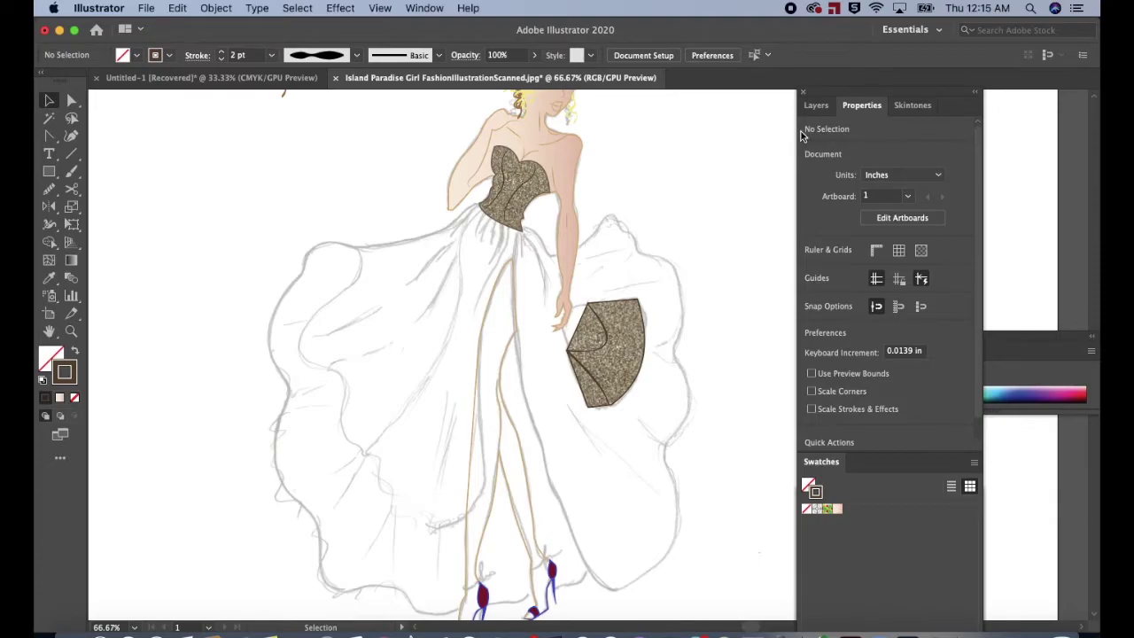
Lock the Accessories detail layer and add a new layer directly above Layer 1.
left_click(815, 106)
scroll(667, 285, "up", 3)
scroll(667, 285, "right", 2)
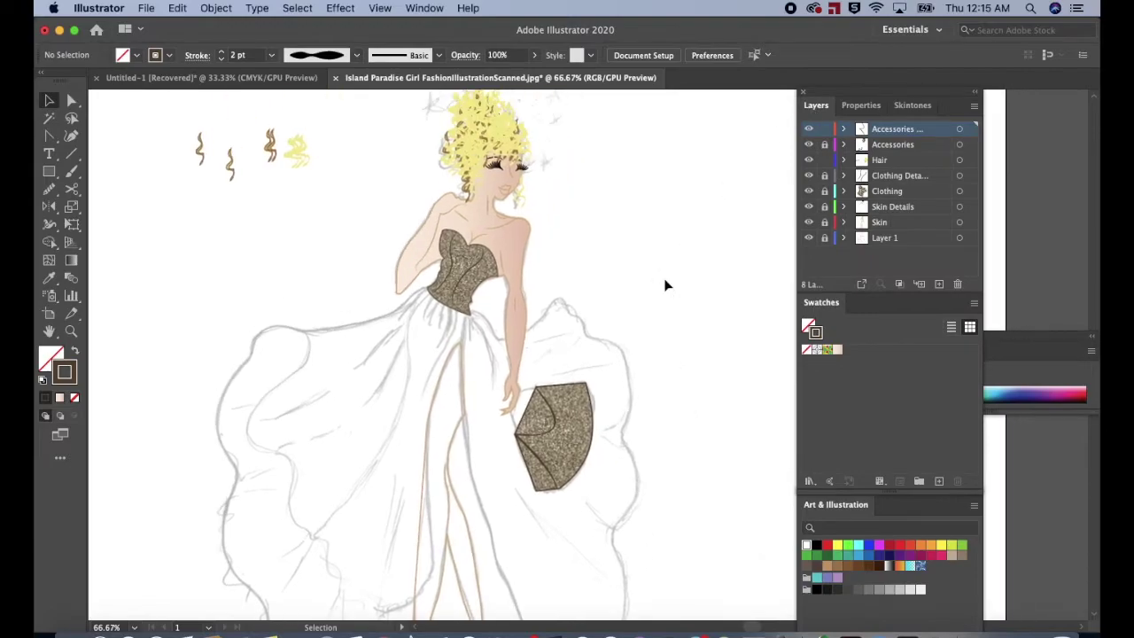
key("super+minus")
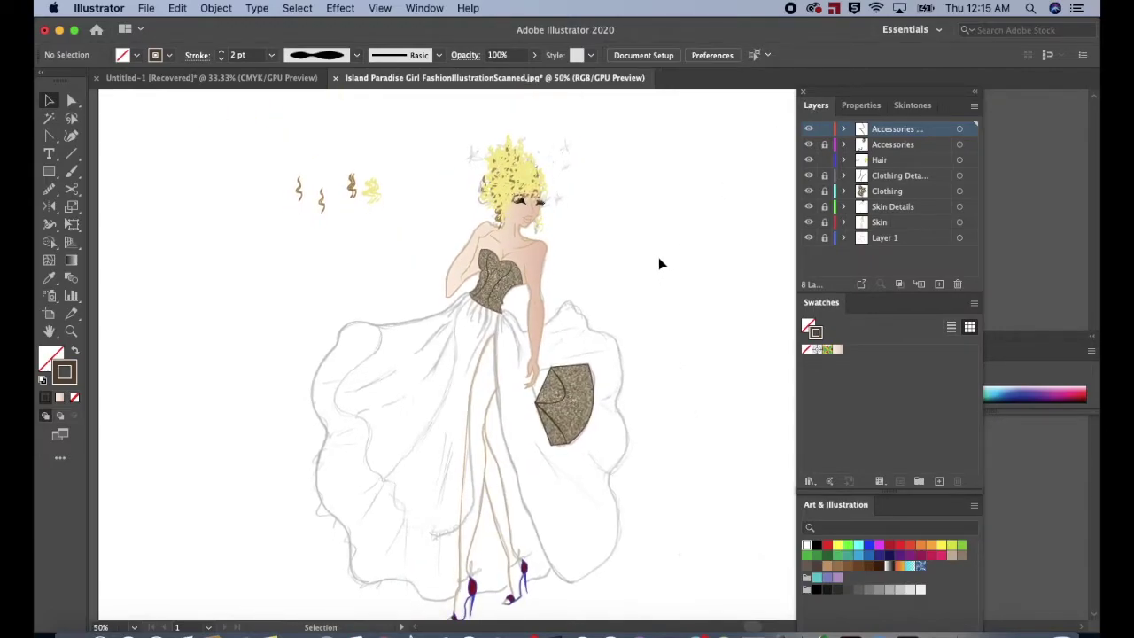
scroll(659, 263, "down", 2)
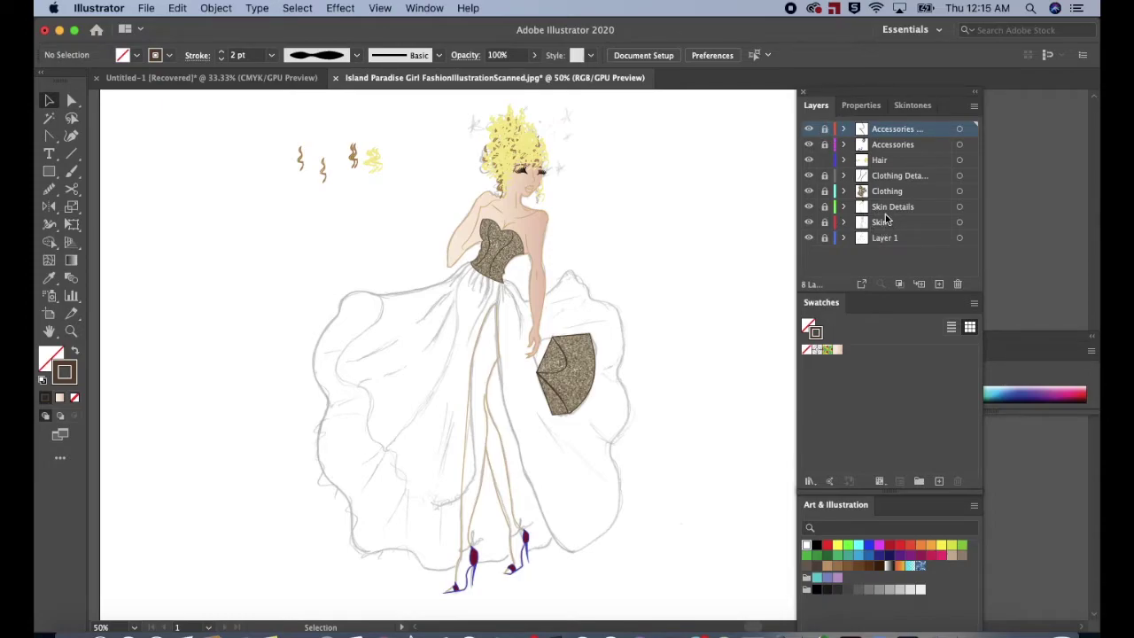
left_click(908, 239)
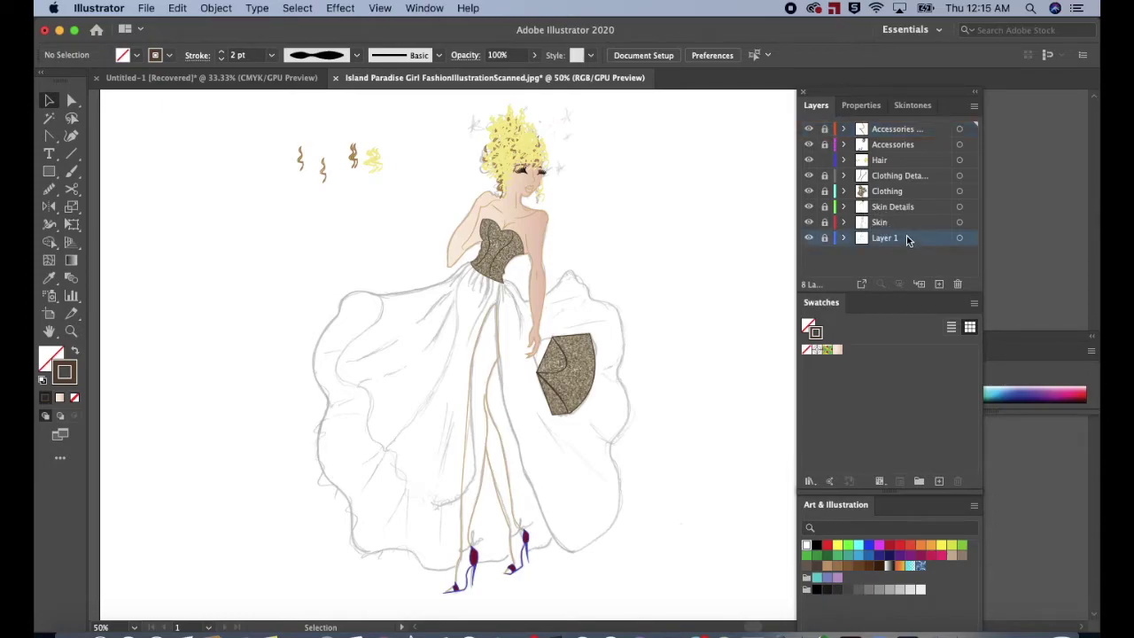
left_click(937, 285)
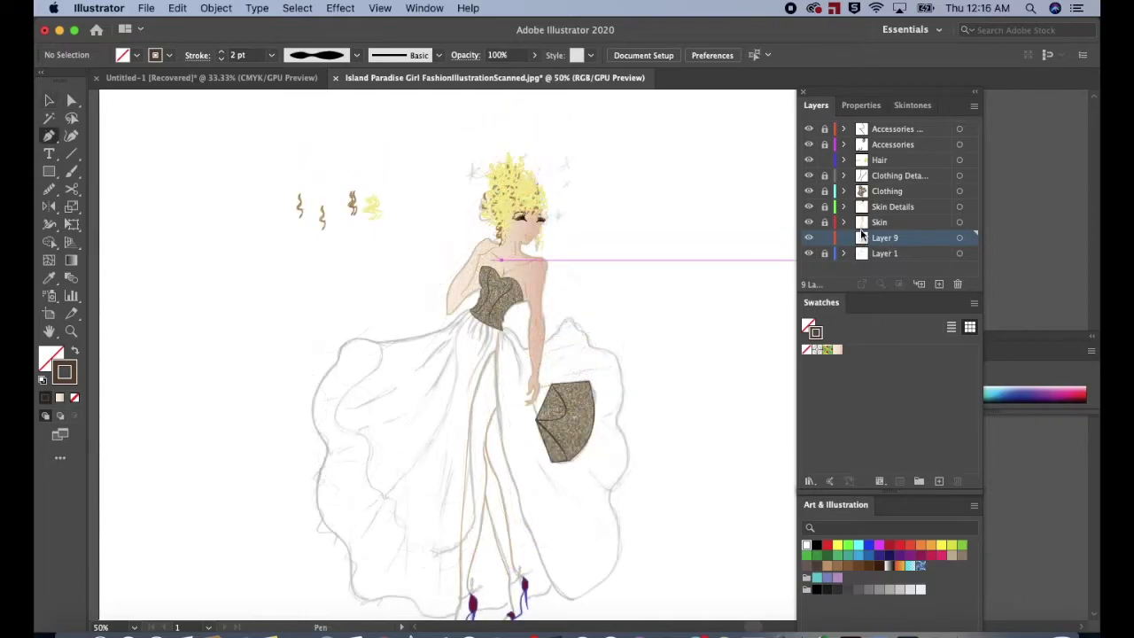
Activate and unlock the Skin layer, toggling its visibility to check its contents.
left_click(863, 223)
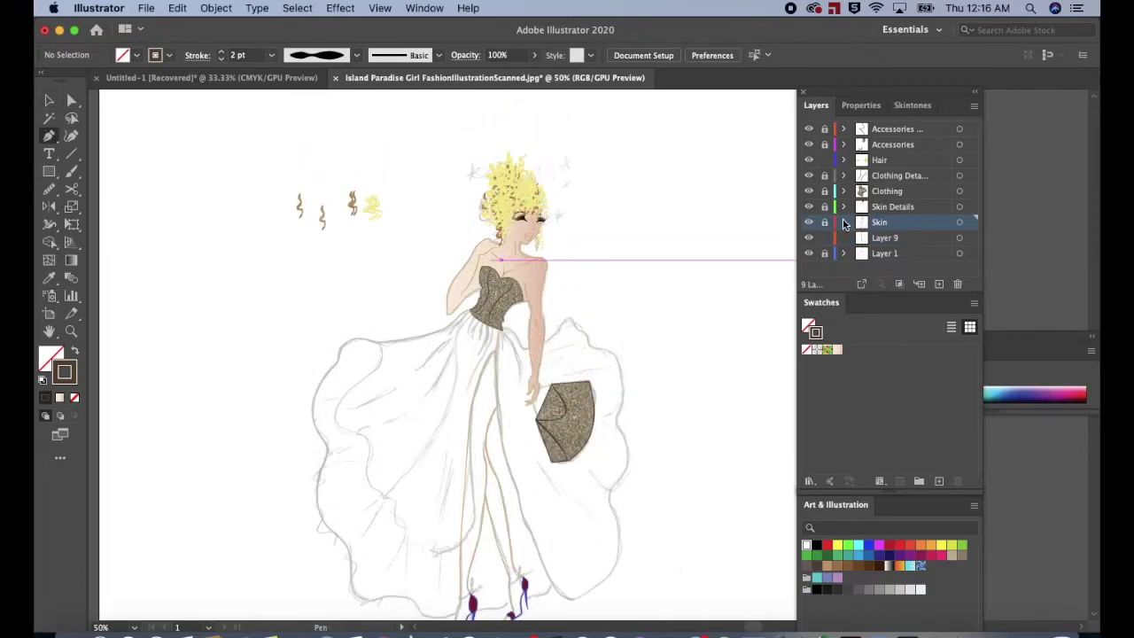
left_click(809, 223)
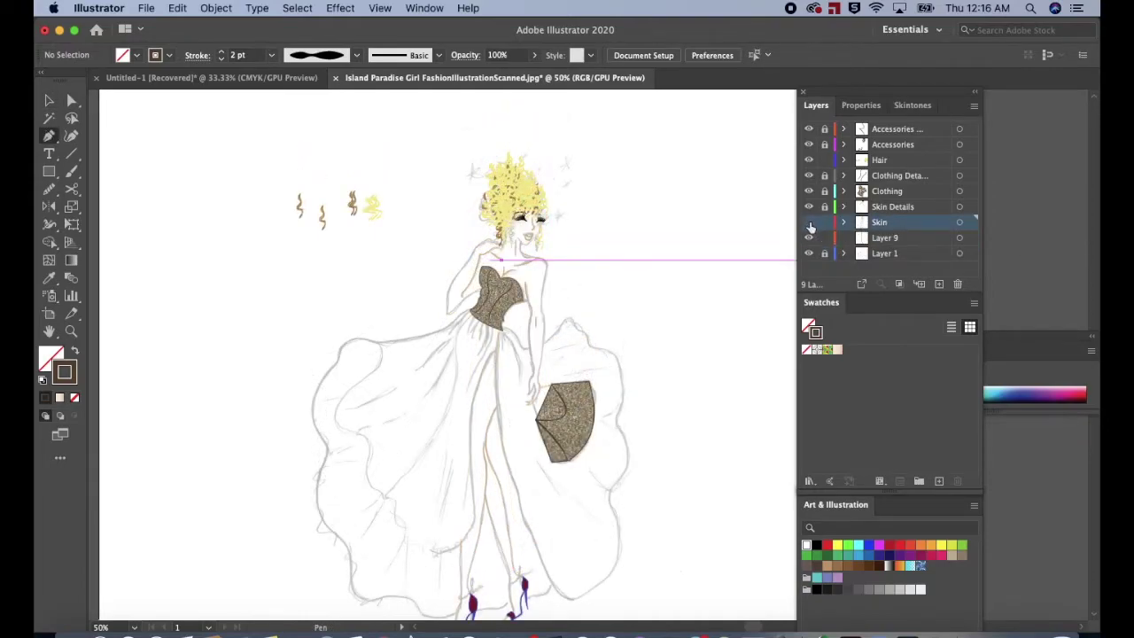
left_click(809, 223)
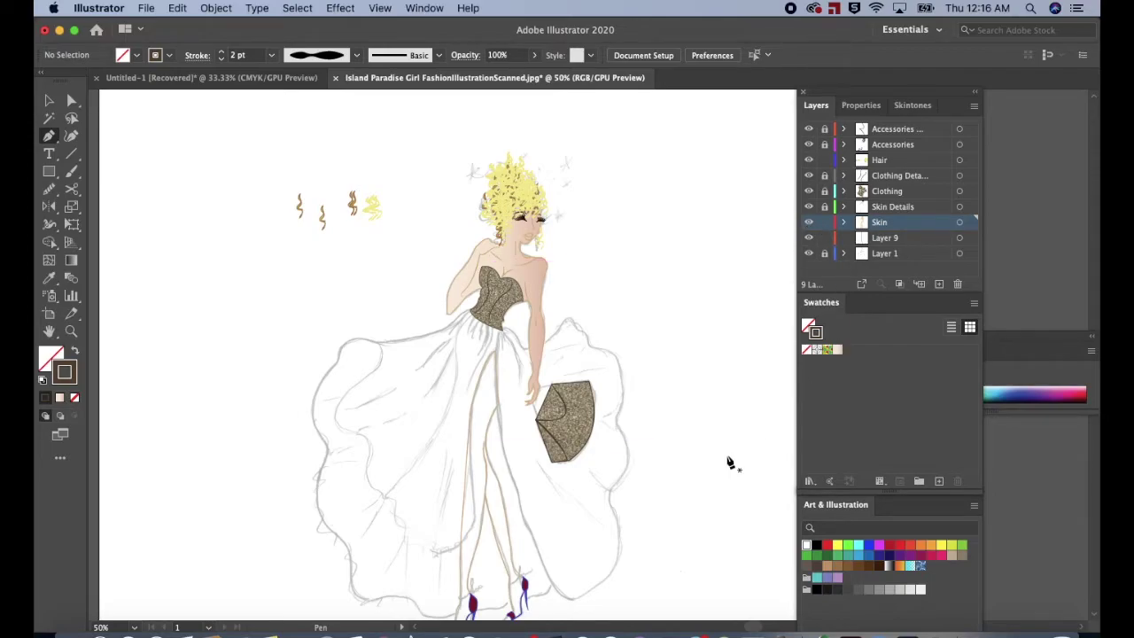
Fill the leg shape with the skin-tone gradient sampled from the figure's shoulder, and lock the Skin layer.
key("v")
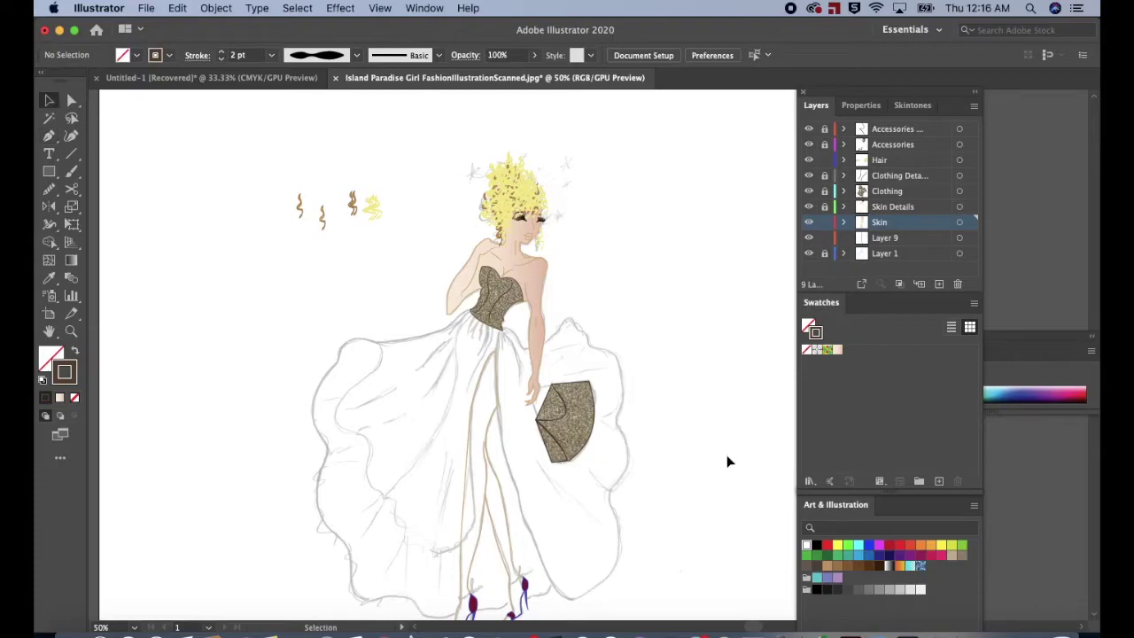
left_click(498, 481)
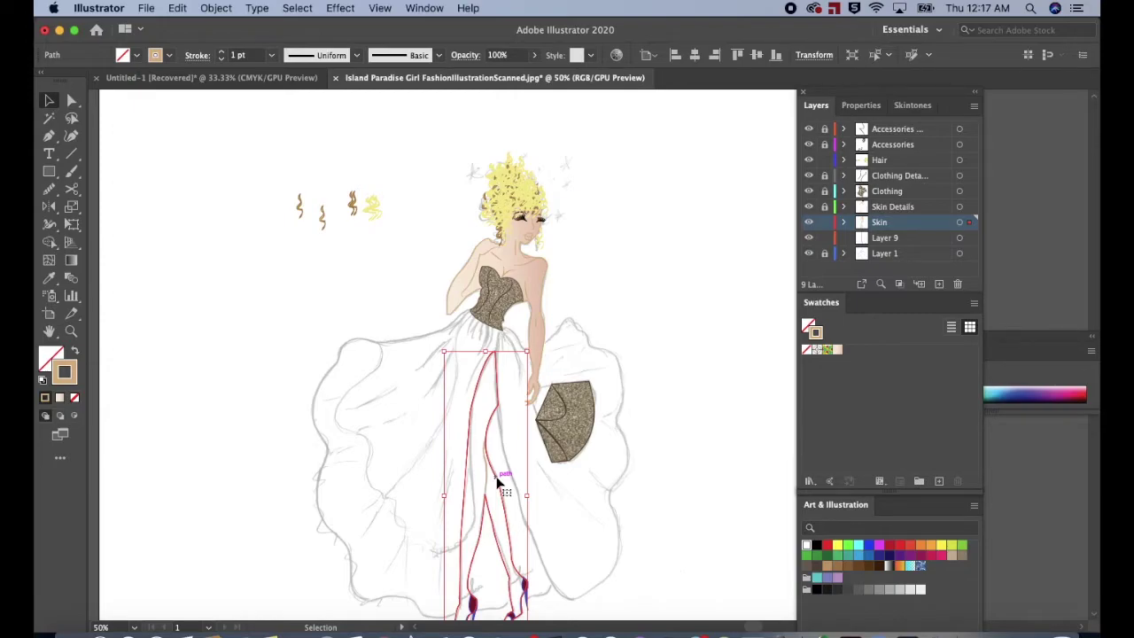
key("i")
left_click(539, 263)
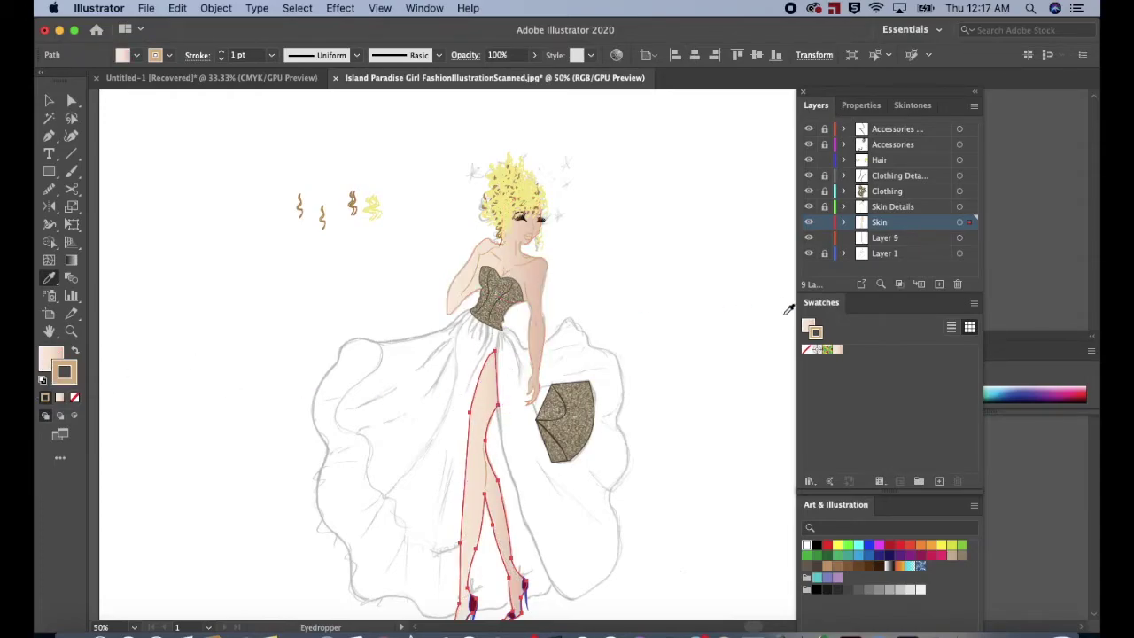
key("v")
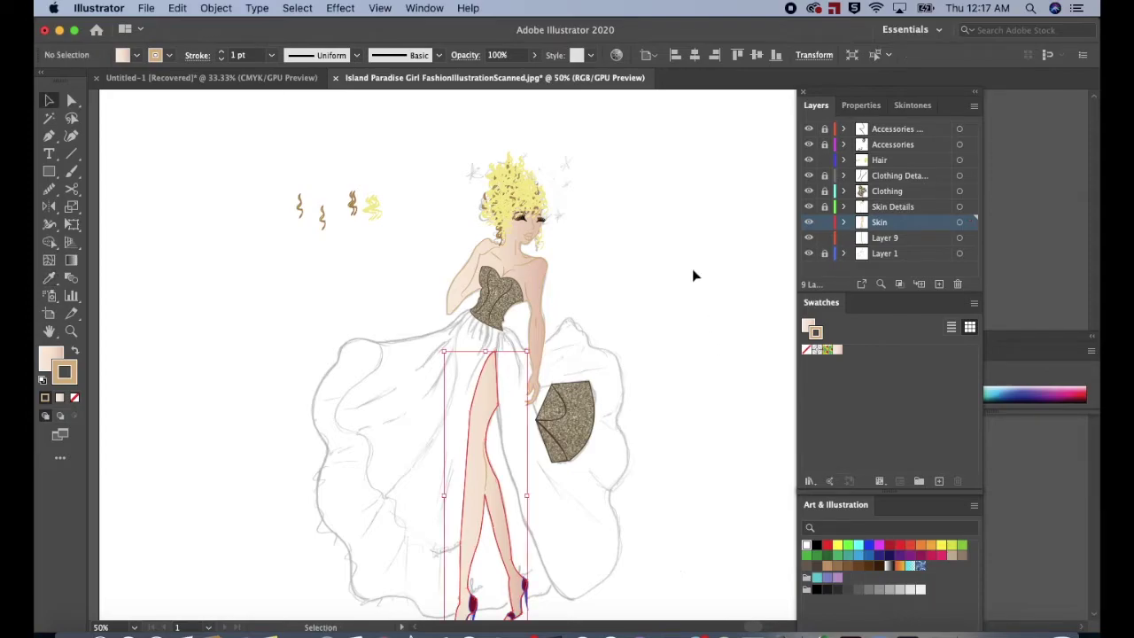
left_click(692, 268)
scroll(692, 268, "down", 2)
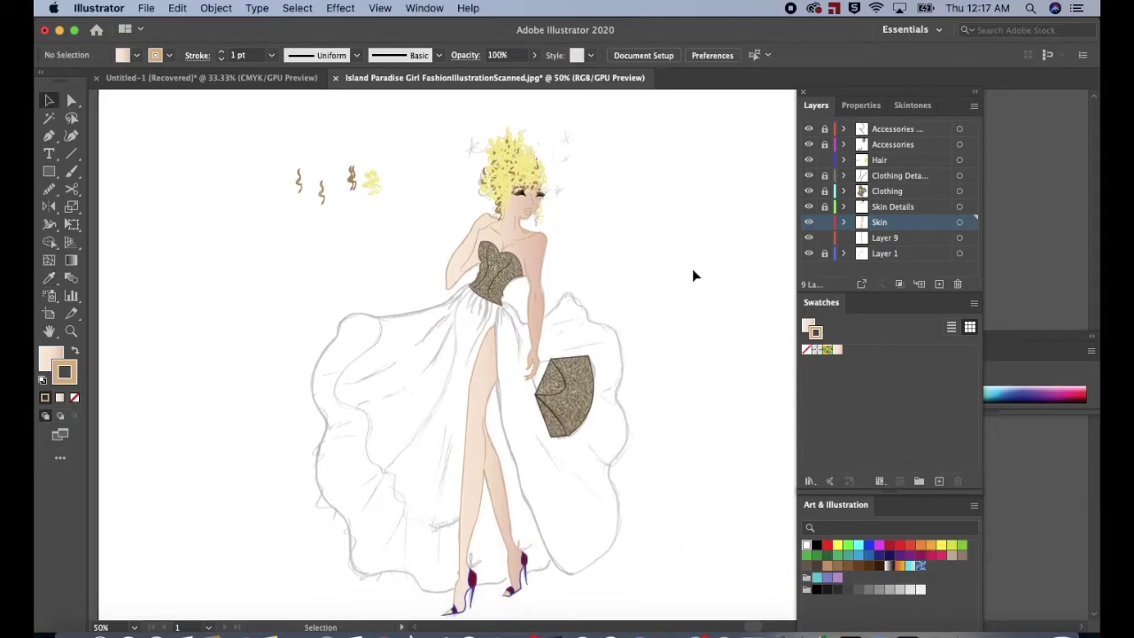
scroll(692, 276, "up", 1)
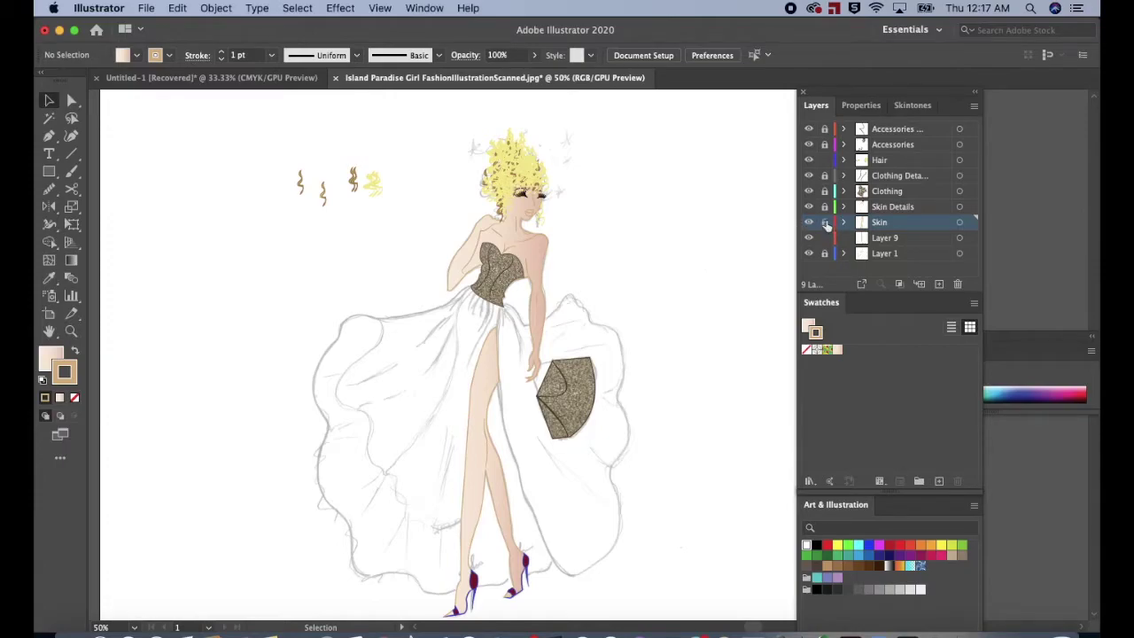
On the Clothing Details layer, draw straight fold lines with the Line Segment tool down from the waist and across the skirt's left side.
left_click(886, 238)
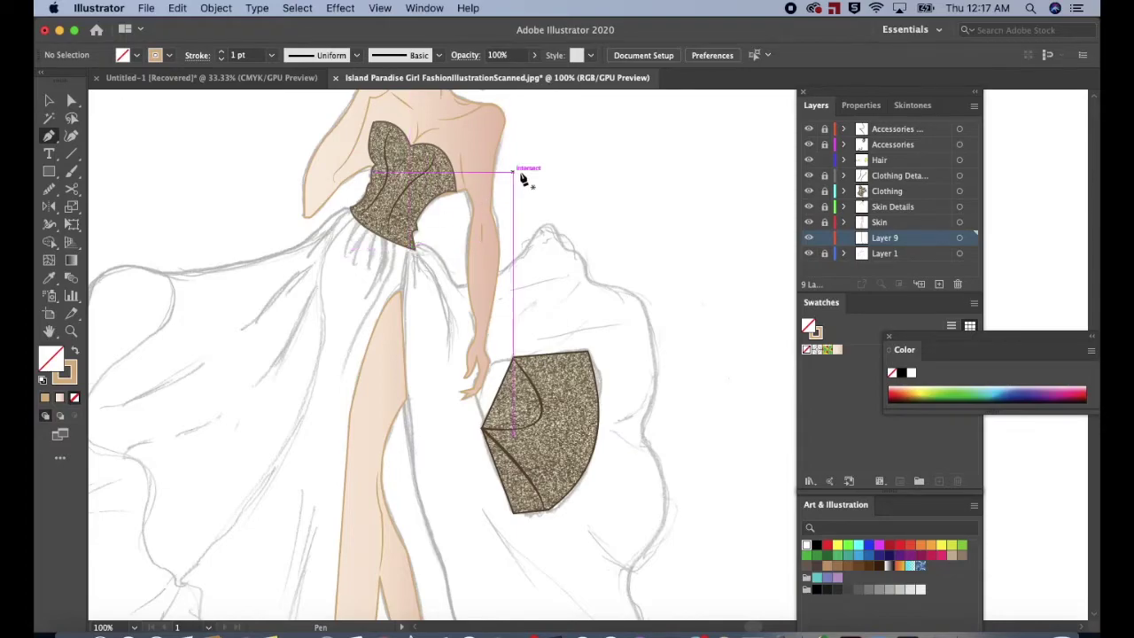
left_click(895, 180)
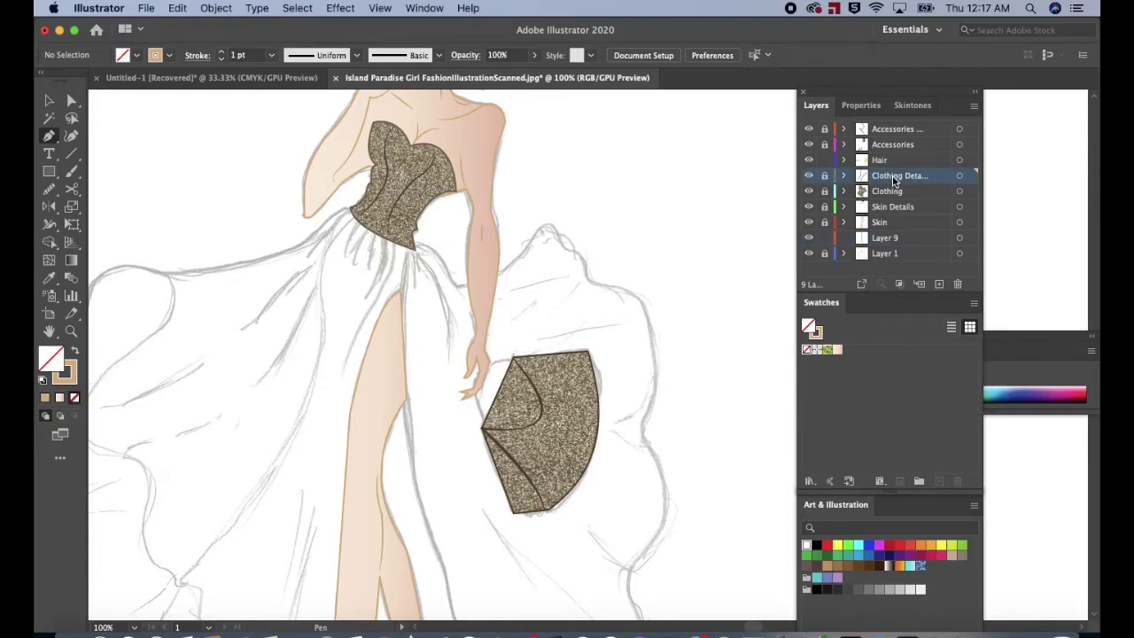
left_click_drag(70, 155, 142, 156)
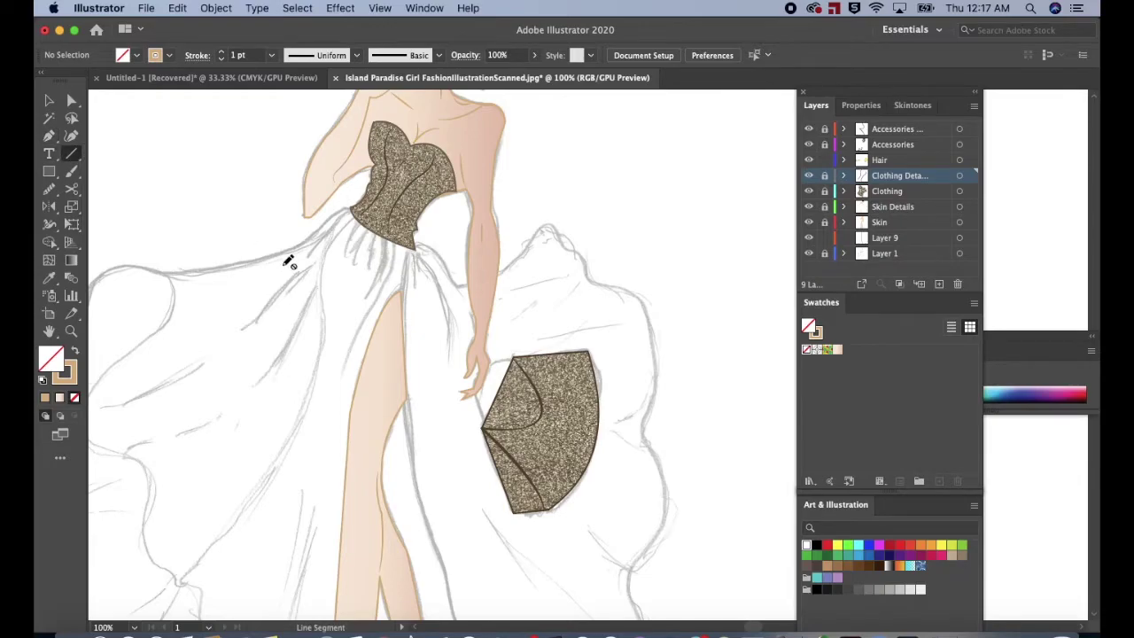
scroll(289, 261, "down", 1)
scroll(289, 260, "left", 1)
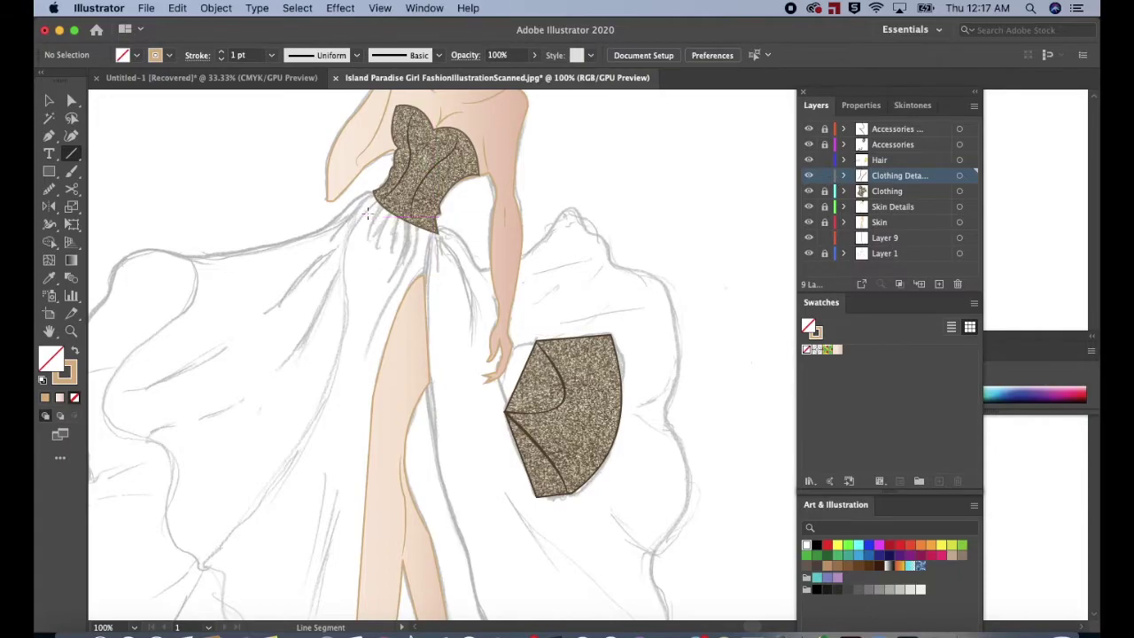
left_click_drag(373, 203, 234, 528)
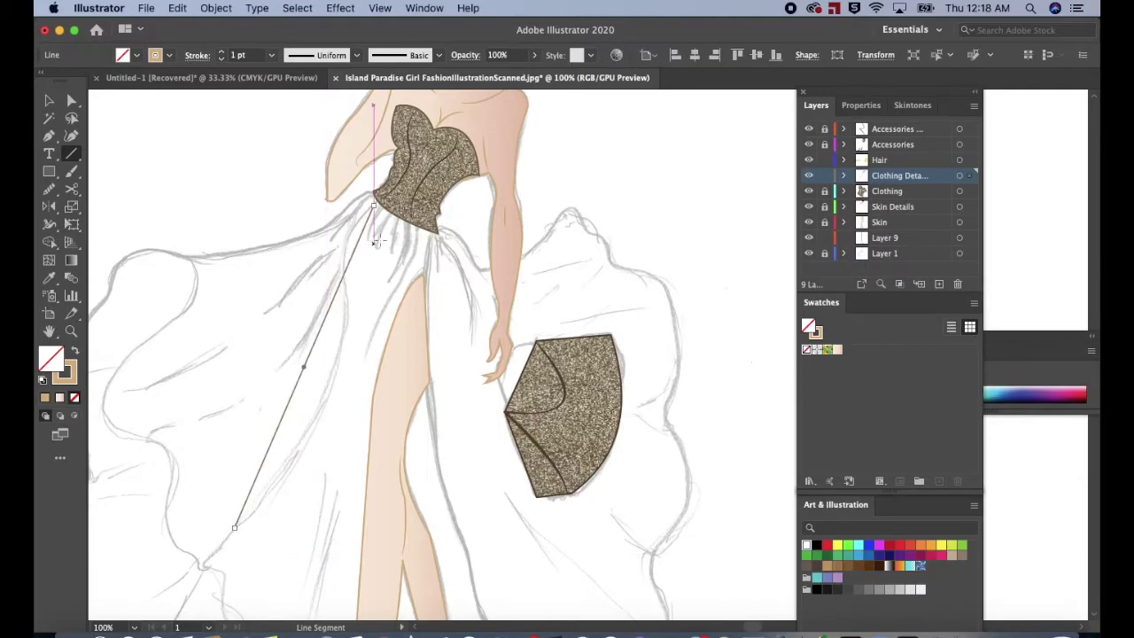
left_click_drag(390, 224, 373, 349)
left_click_drag(362, 202, 263, 316)
left_click_drag(143, 382, 230, 342)
mouse_move(166, 425)
left_mouse_down()
mouse_move(237, 402)
mouse_move(218, 407)
left_mouse_up()
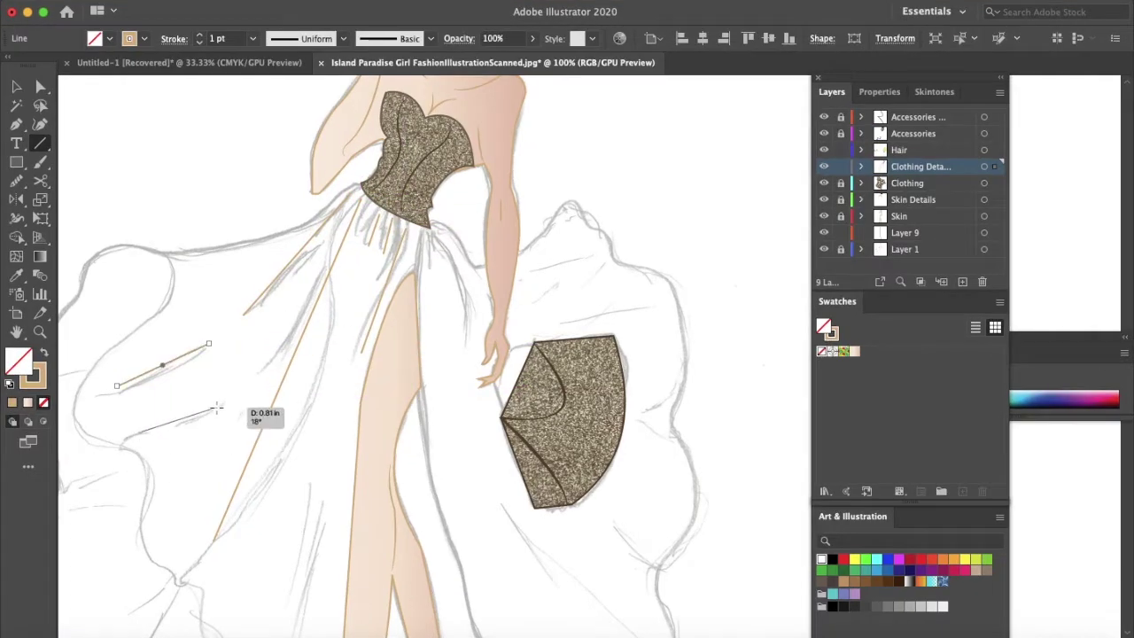
Draw straight fold lines right of the waist and around the bag on the skirt's right side, following the sketch.
scroll(319, 310, "down", 3)
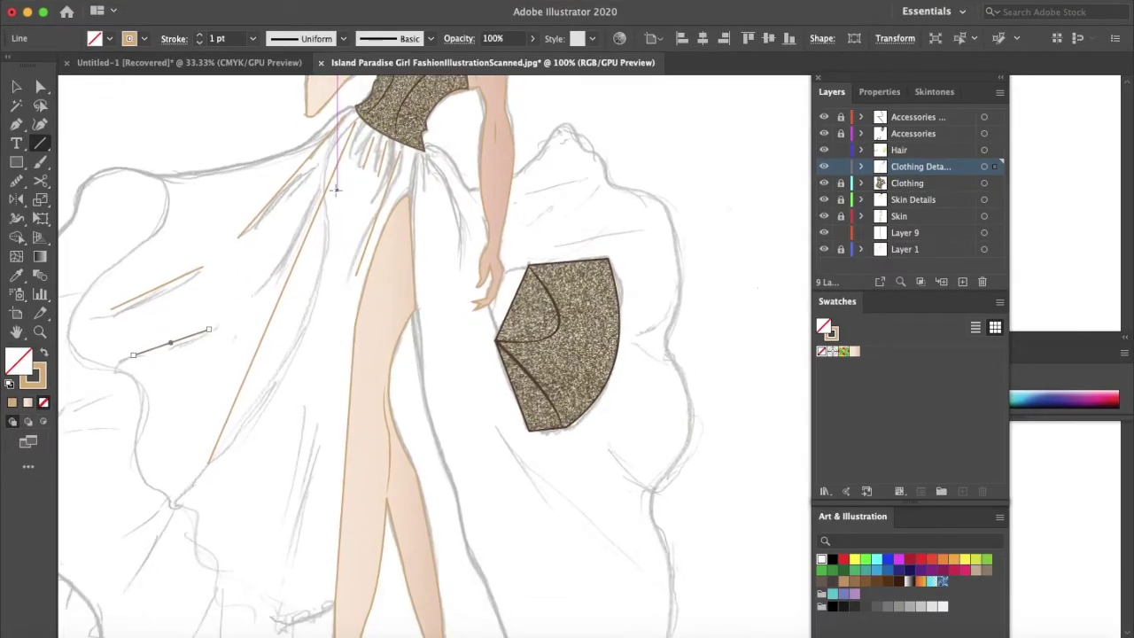
mouse_move(422, 162)
left_mouse_down()
mouse_move(423, 207)
mouse_move(449, 194)
mouse_move(468, 277)
left_mouse_up()
left_click_drag(529, 191, 590, 177)
left_click_drag(556, 224, 601, 190)
left_click_drag(551, 244, 654, 226)
left_click_drag(485, 418, 578, 563)
left_click_drag(606, 440, 651, 492)
mouse_move(636, 339)
left_mouse_down()
mouse_move(678, 373)
mouse_move(681, 287)
left_mouse_up()
Add three near-vertical fold lines left of the leg and short lines along the skirt's outer left edge.
scroll(577, 276, "down", 3)
scroll(577, 276, "left", 2)
mouse_move(395, 252)
left_mouse_down()
mouse_move(396, 324)
mouse_move(376, 409)
left_mouse_up()
left_click_drag(409, 280, 390, 386)
left_click_drag(425, 300, 408, 393)
mouse_move(228, 290)
left_mouse_down()
mouse_move(156, 291)
mouse_move(204, 242)
left_mouse_up()
left_click_drag(147, 154, 162, 144)
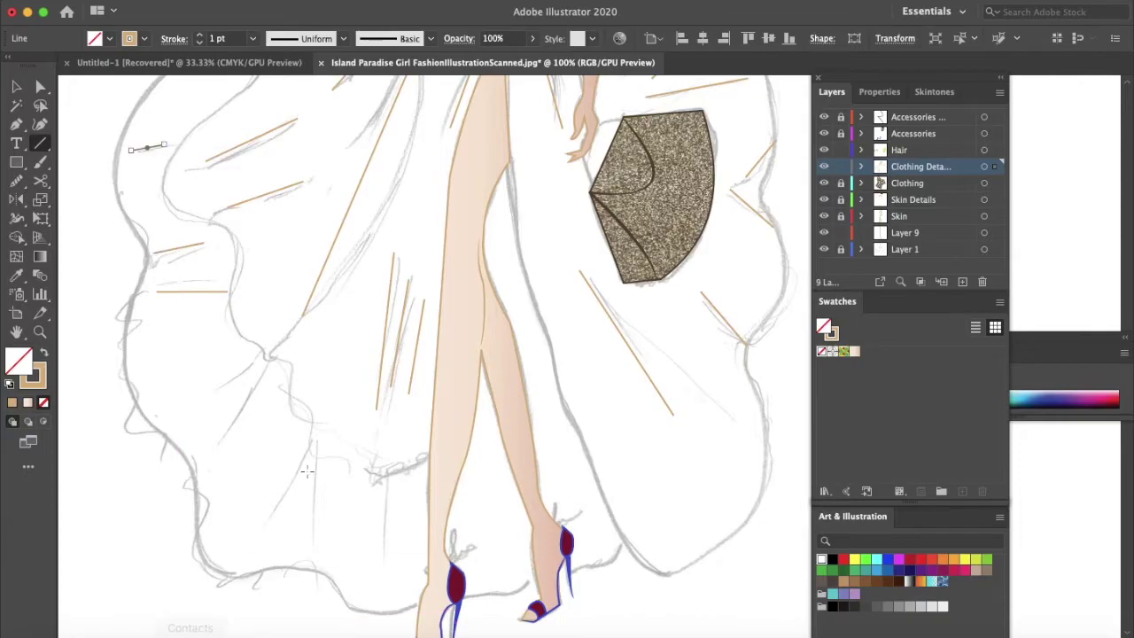
Draw straight fold lines along the lower left hem and a second diagonal line below the bag.
mouse_move(179, 433)
left_mouse_down()
mouse_move(251, 363)
mouse_move(216, 445)
left_mouse_up()
left_click_drag(305, 448, 261, 532)
left_click_drag(314, 452, 313, 540)
left_click_drag(393, 486, 393, 554)
left_click_drag(615, 306, 739, 417)
Bend the long fold line and the shorter folds below the waist into curves with the Anchor Point tool, following the sketch.
scroll(736, 415, "down", 1)
scroll(736, 415, "down", 1)
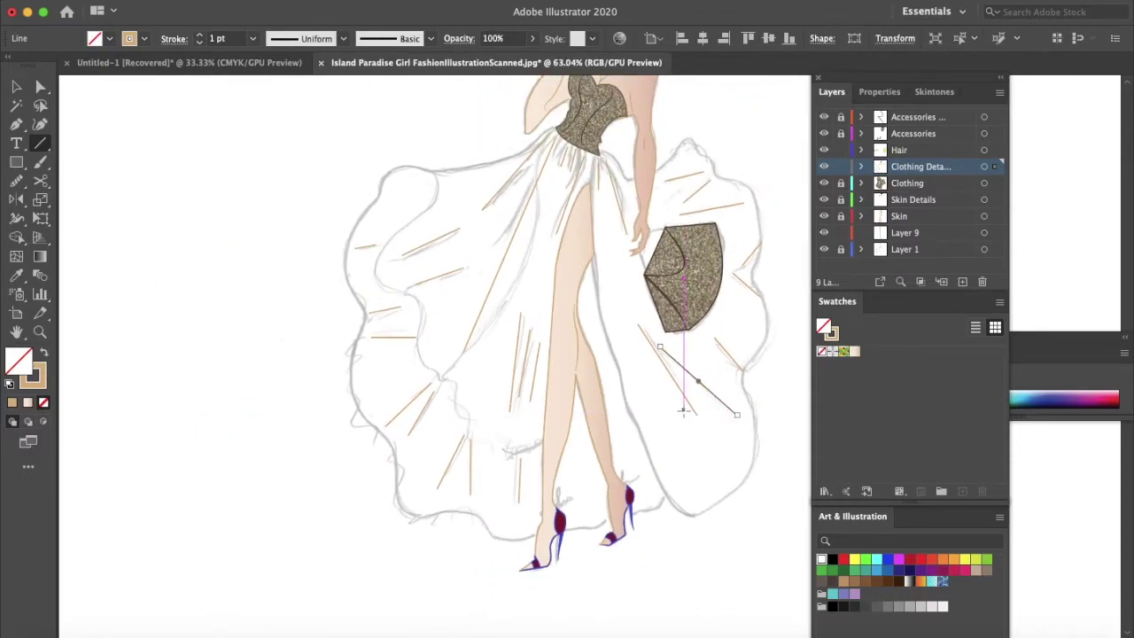
scroll(682, 409, "up", 2)
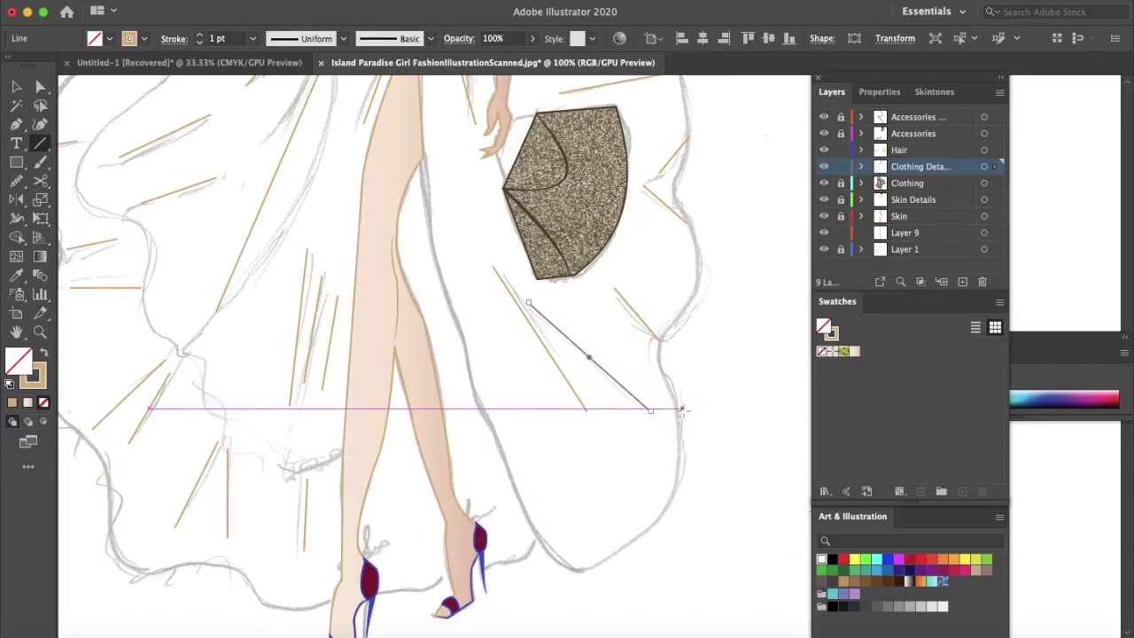
scroll(682, 410, "up", 10)
scroll(682, 409, "left", 6)
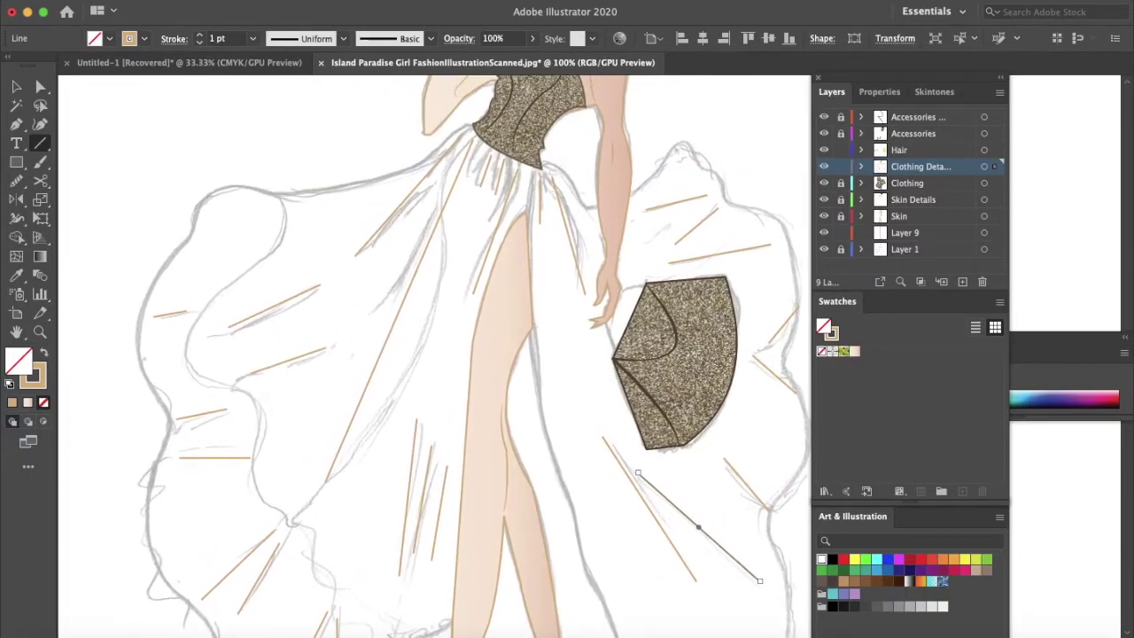
key("shift+c")
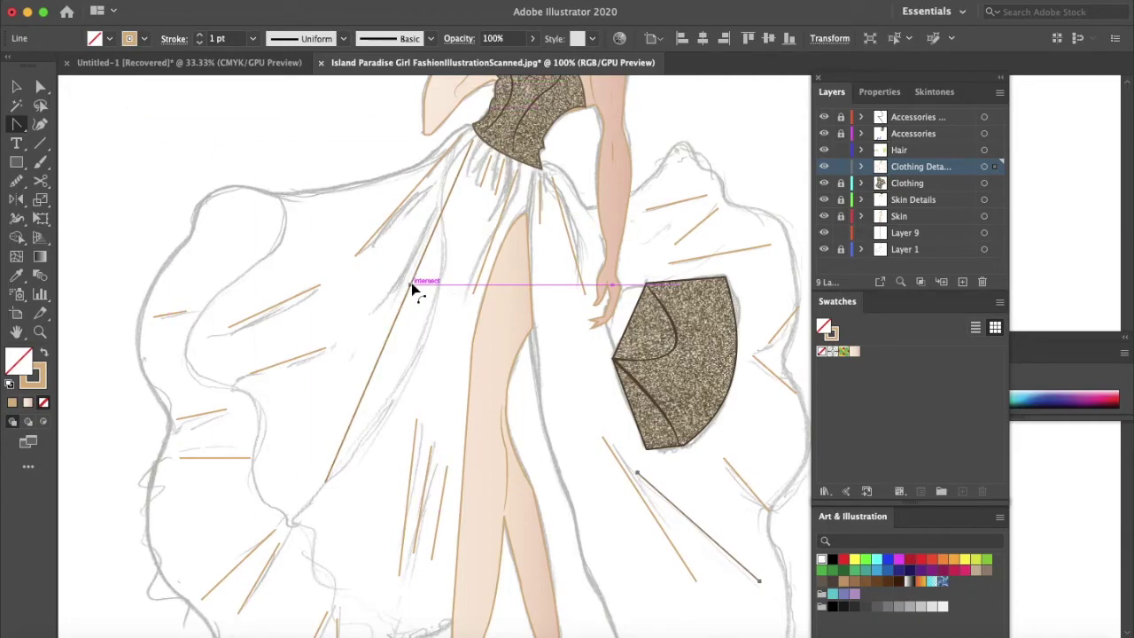
left_click_drag(412, 288, 452, 282)
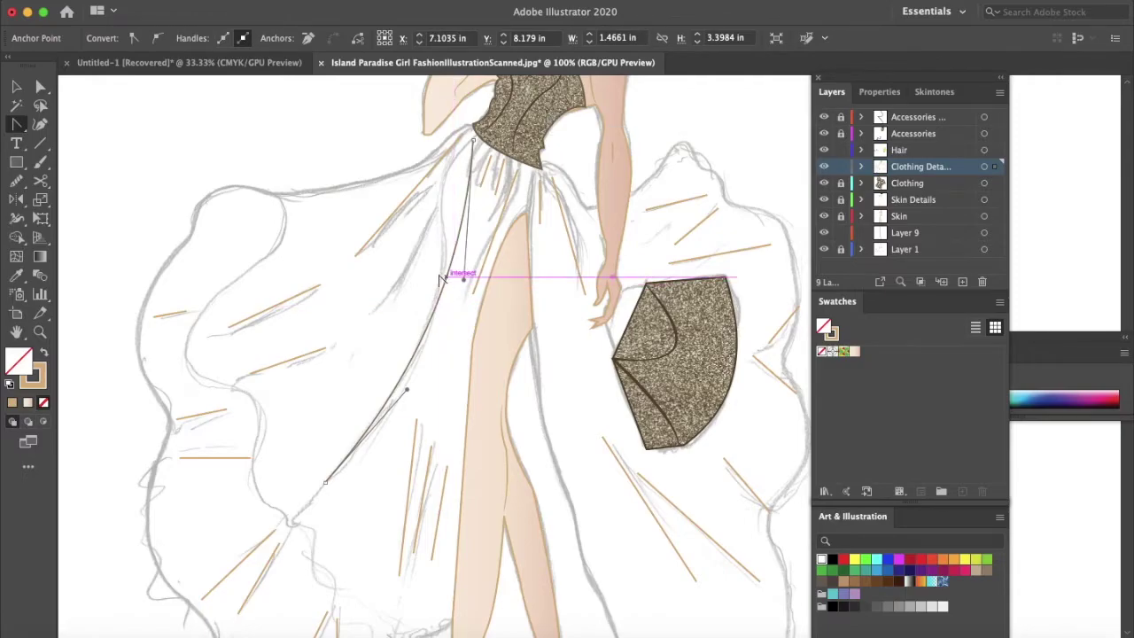
left_click_drag(393, 212, 398, 228)
left_click_drag(488, 168, 507, 205)
left_click_drag(569, 232, 576, 237)
left_click(545, 213)
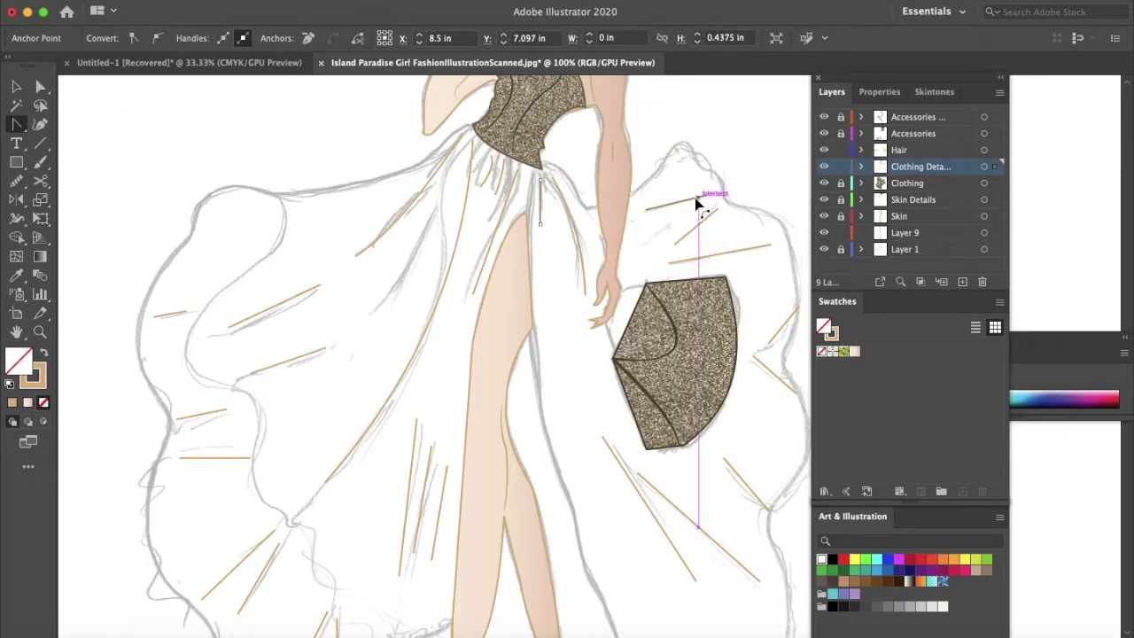
Curve the short fold line at the lower right edge and the folds beside the leg and along the lower left hem.
scroll(695, 278, "down", 3)
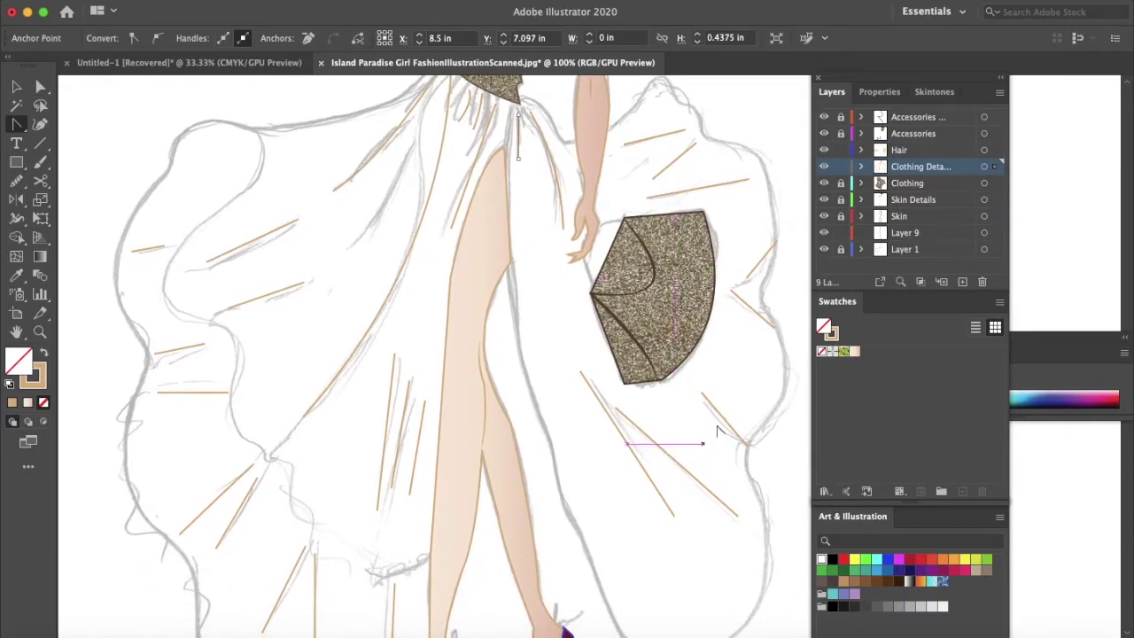
left_click_drag(723, 418, 715, 423)
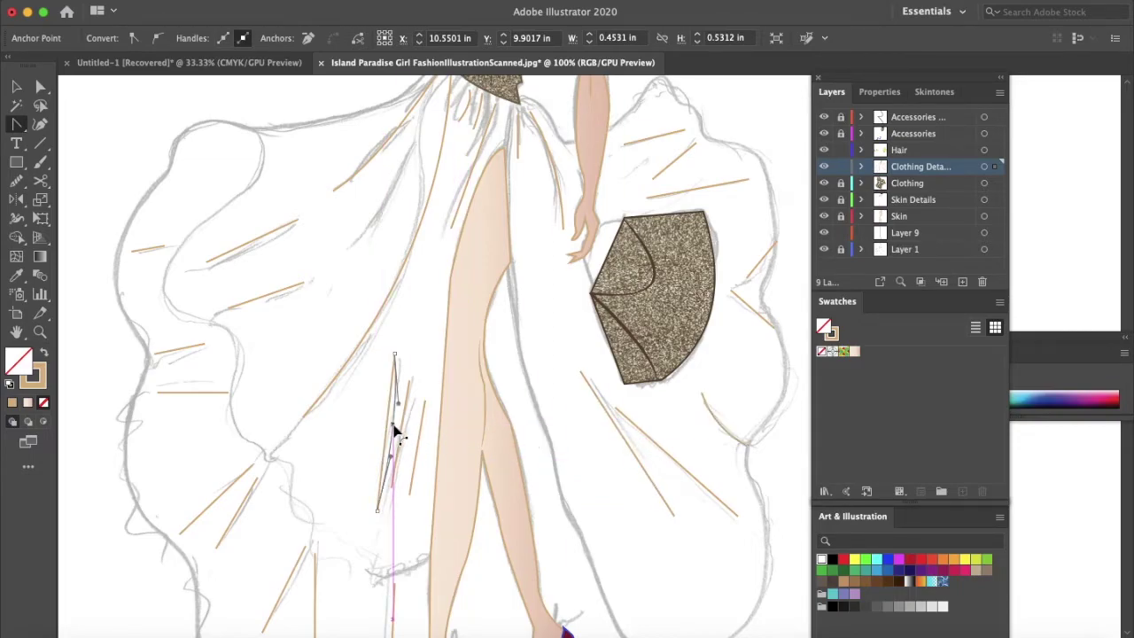
left_click_drag(391, 431, 407, 430)
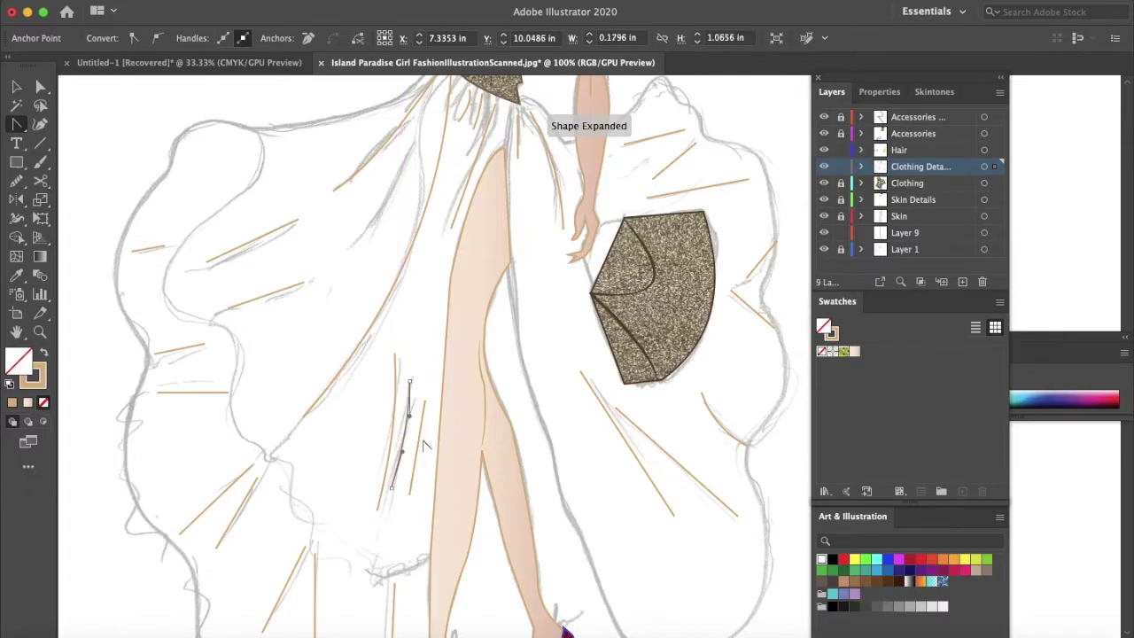
scroll(423, 448, "down", 3)
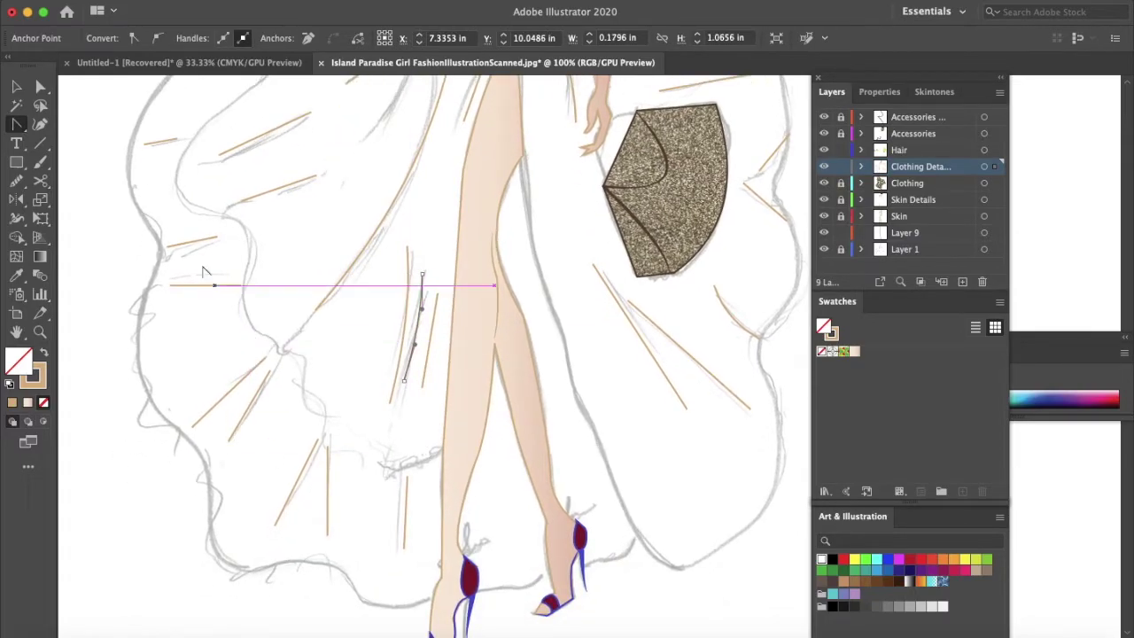
left_click_drag(205, 285, 210, 285)
left_click(255, 393)
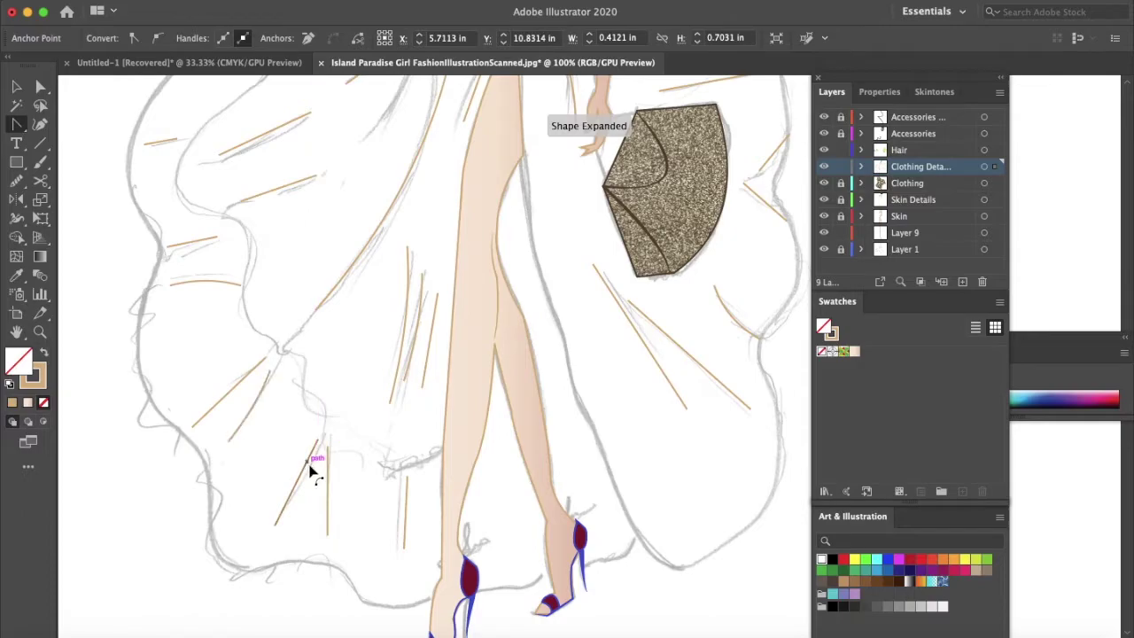
left_click(406, 514)
left_click_drag(398, 520, 400, 515)
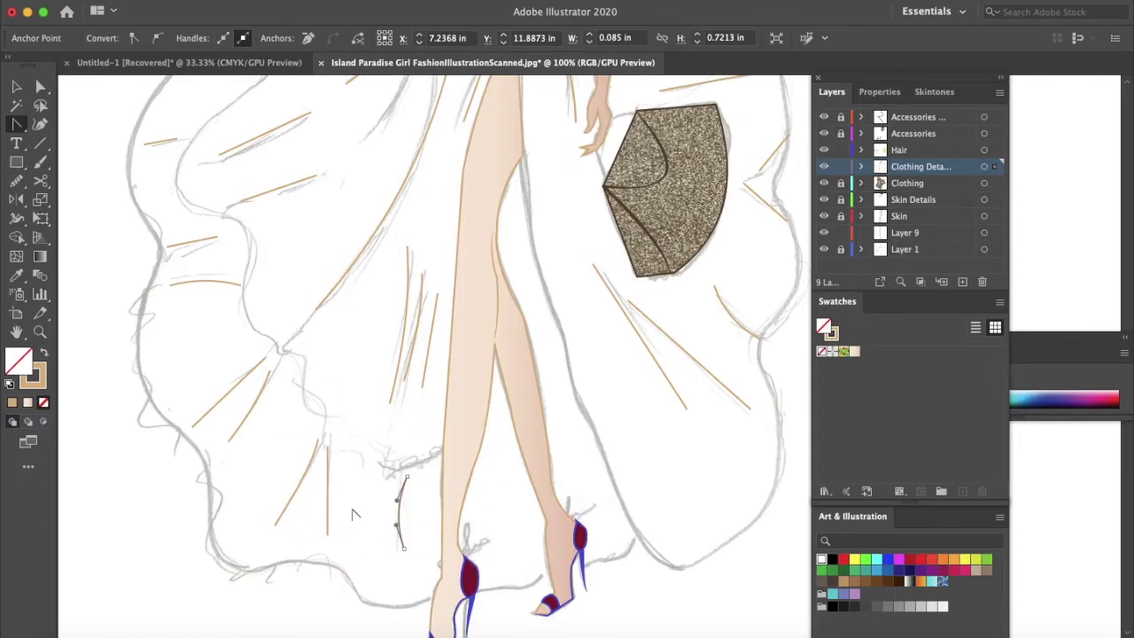
Curve the two diagonal fold lines in the middle of the skirt's left side.
scroll(390, 416, "up", 3)
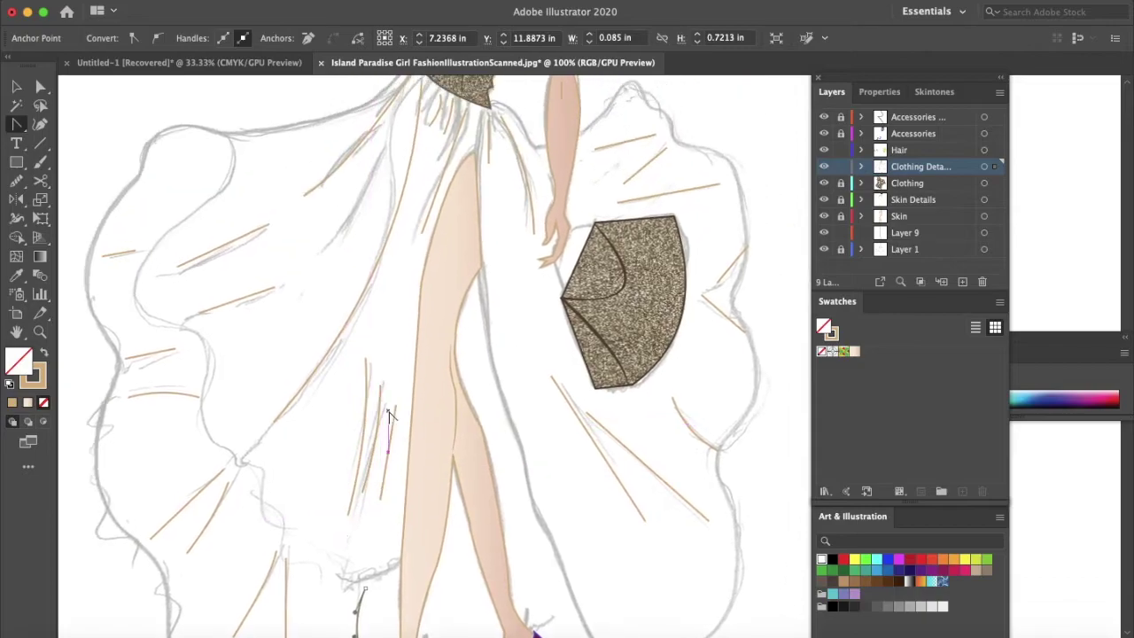
left_click_drag(231, 303, 235, 309)
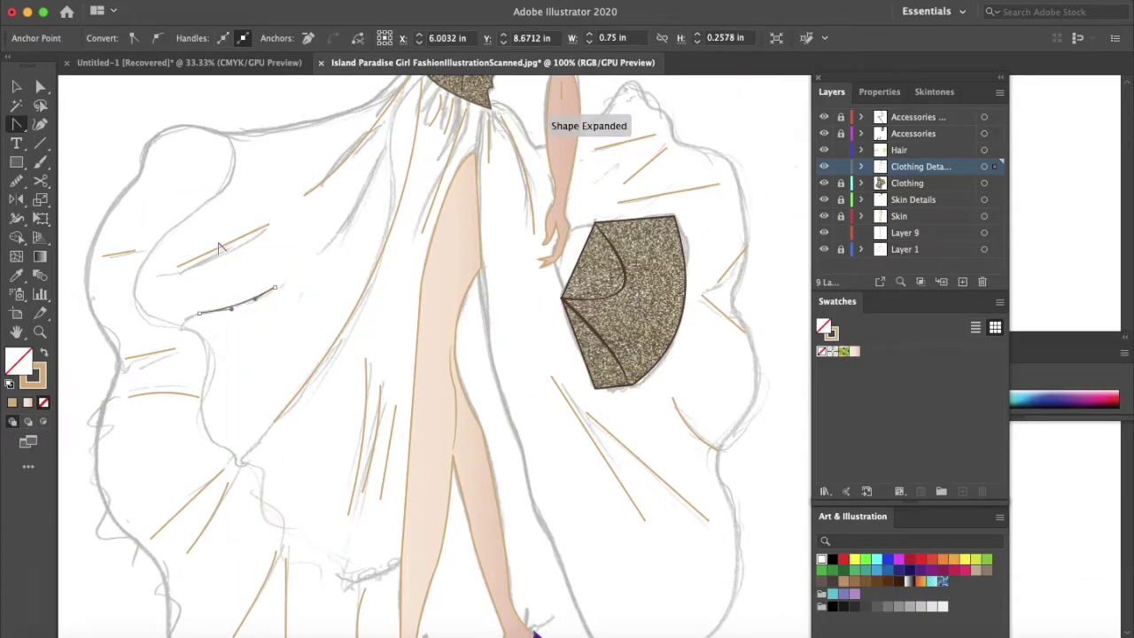
left_click_drag(224, 255, 228, 253)
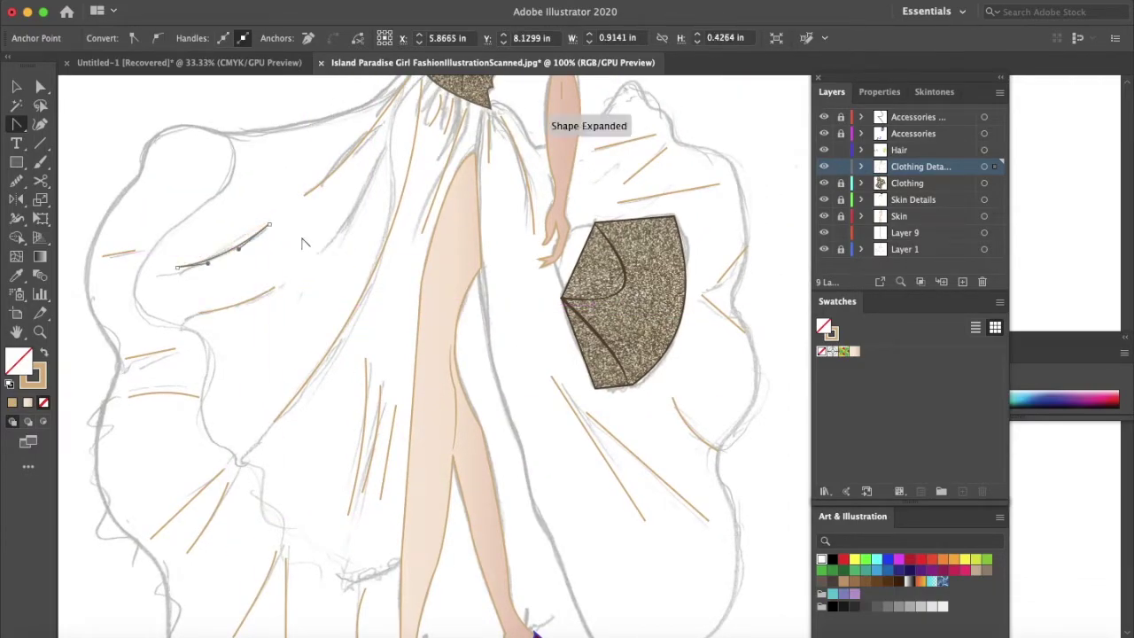
Draw a curved fold line with the Pen tool left of the long waist fold, tracing the sketch.
key("p")
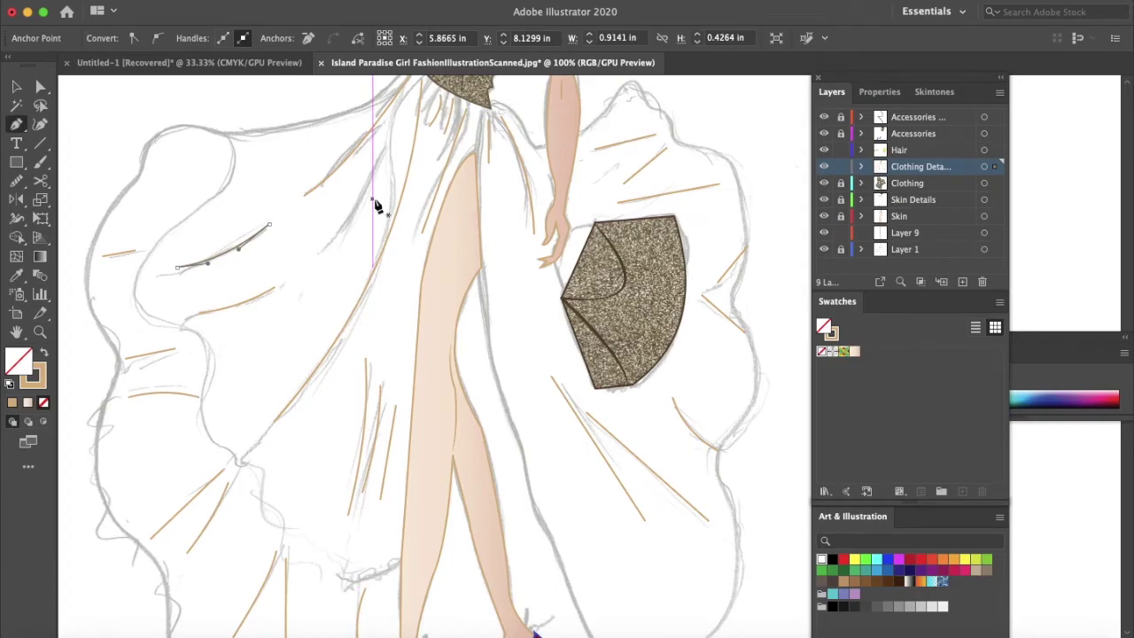
left_click(387, 151)
left_click_drag(324, 245, 299, 270)
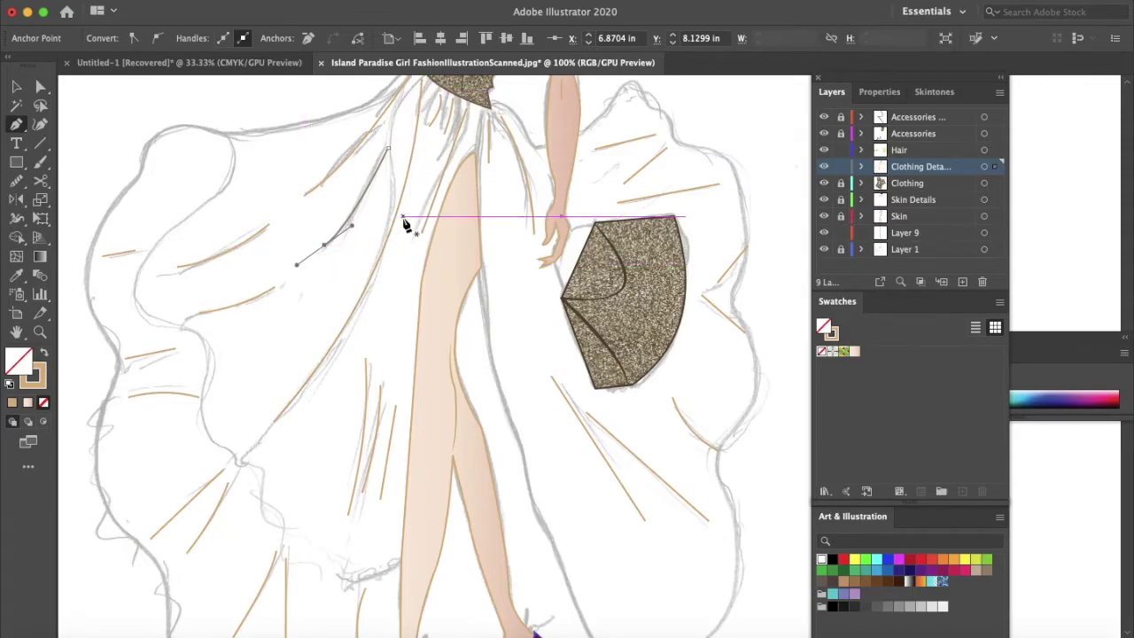
Replace the long fold from the waist toward the lower left hem with a new curved Pen path that follows the sketch.
key("v")
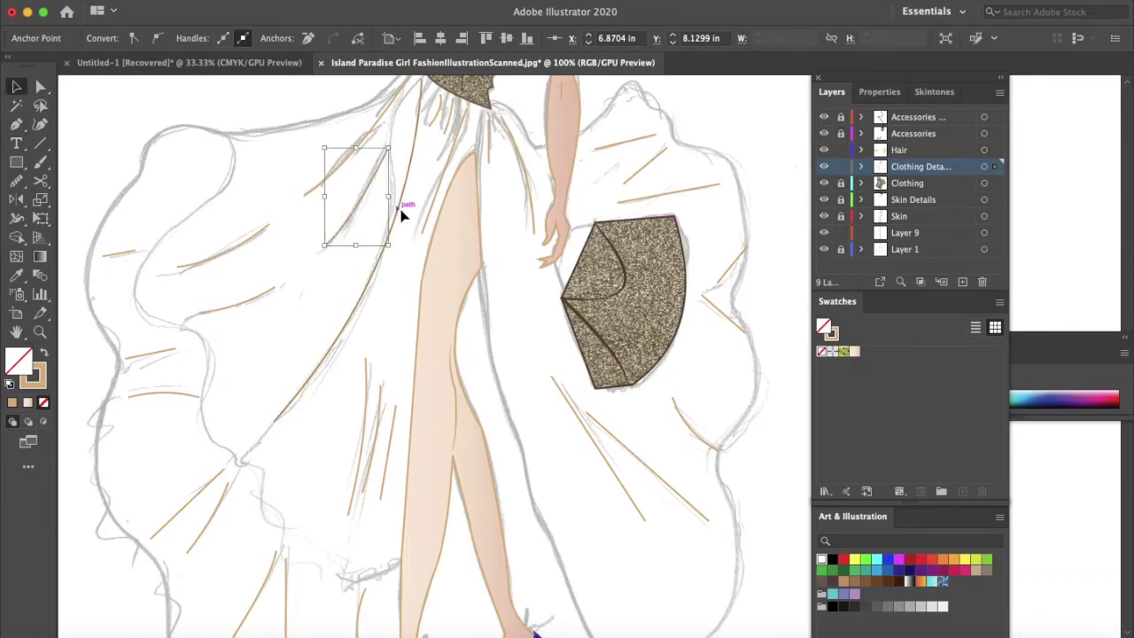
left_click(399, 208)
key("Delete")
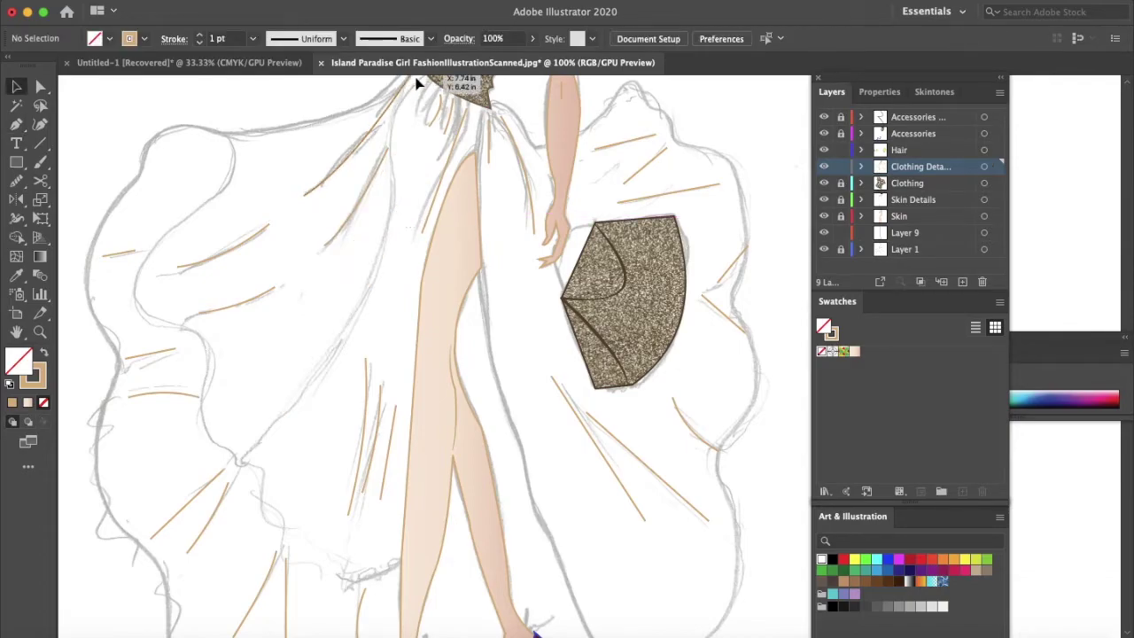
key("p")
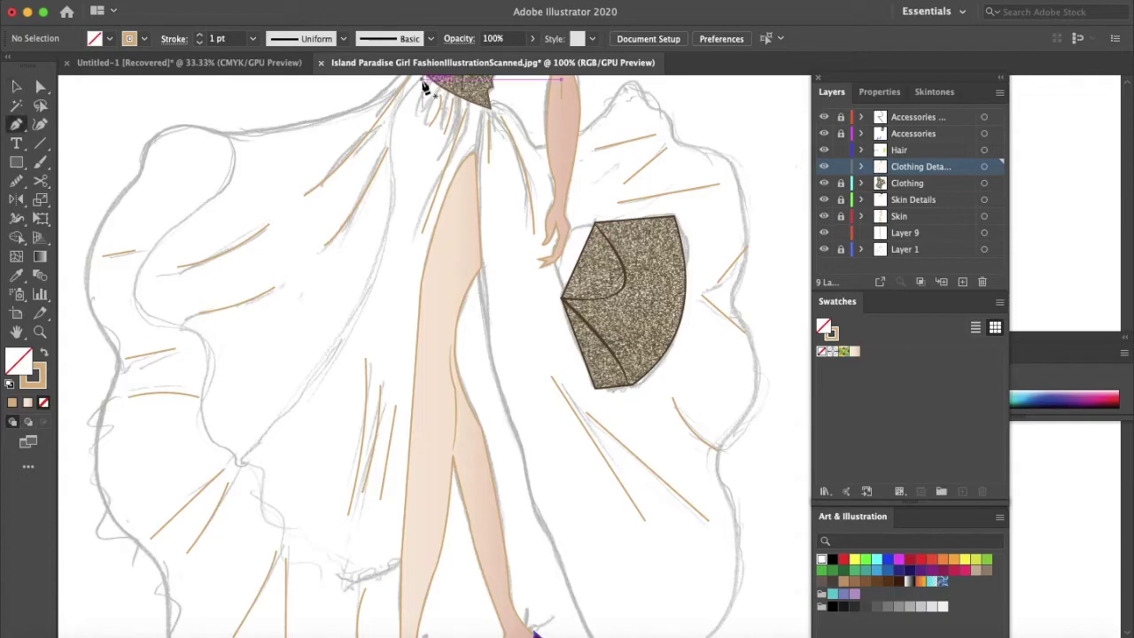
scroll(416, 95, "up", 2)
left_click(421, 117)
left_click_drag(393, 215, 406, 273)
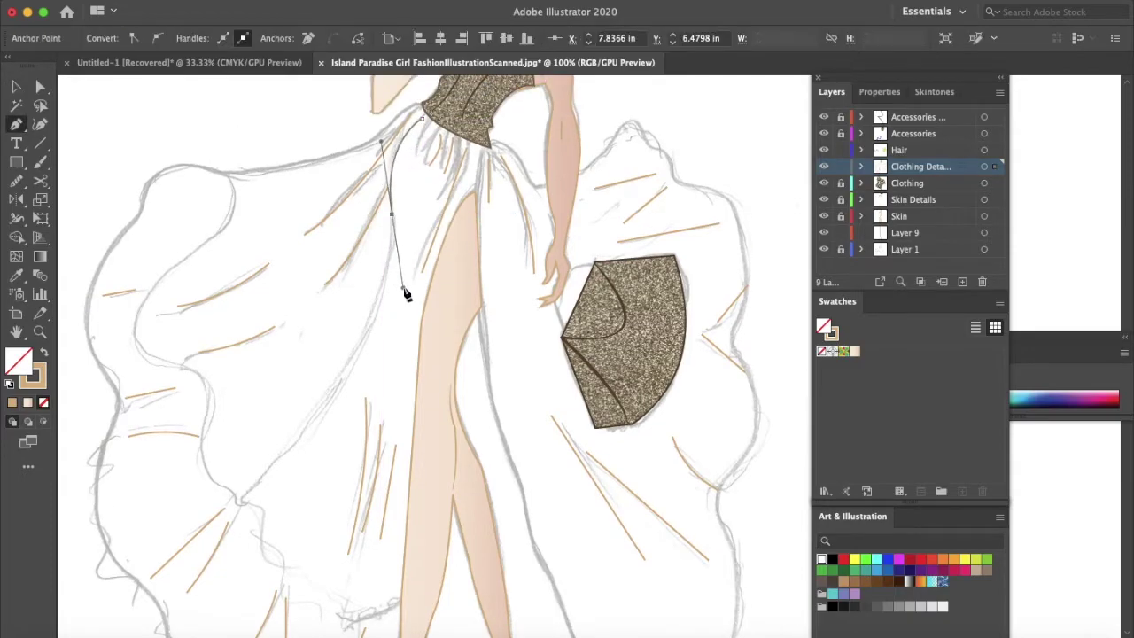
left_click(393, 216)
left_click_drag(254, 489, 91, 634)
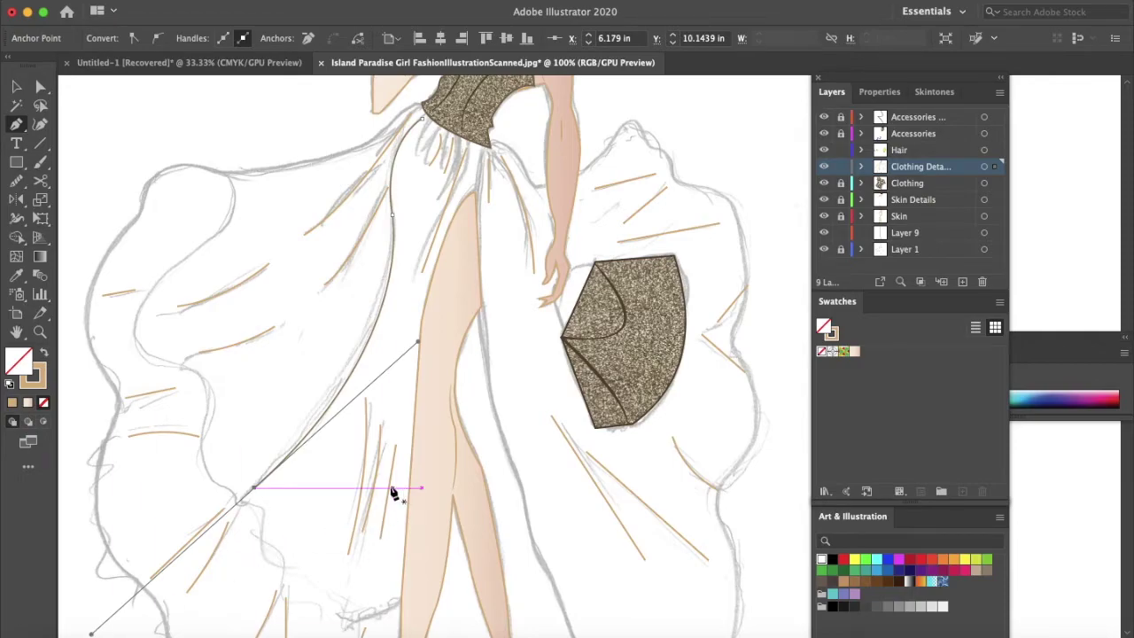
key("v")
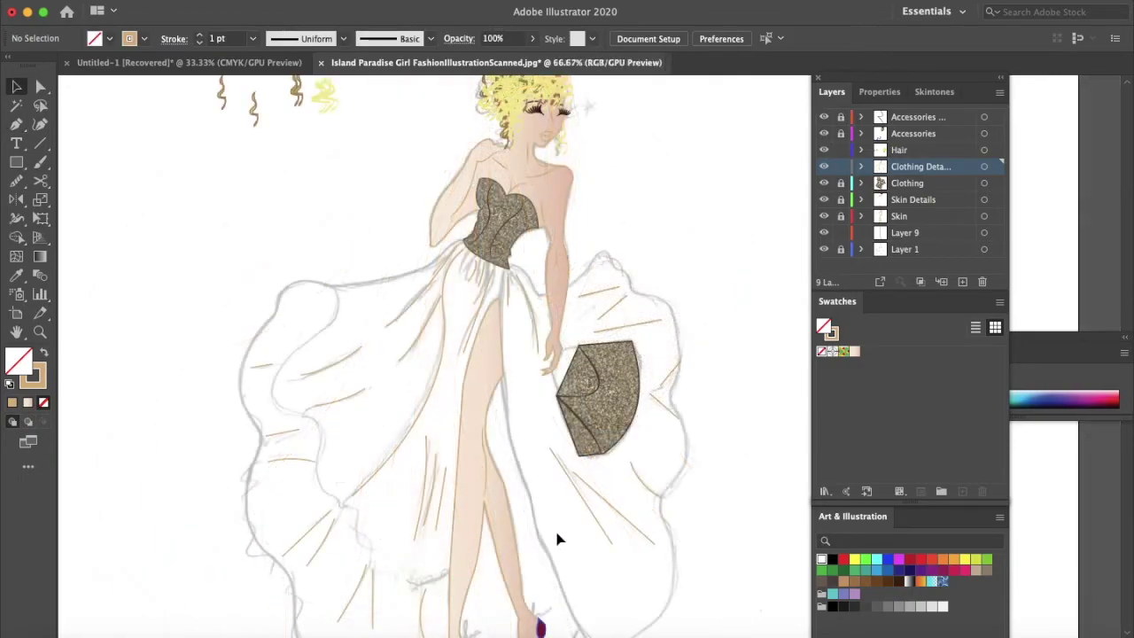
scroll(558, 540, "down", 3)
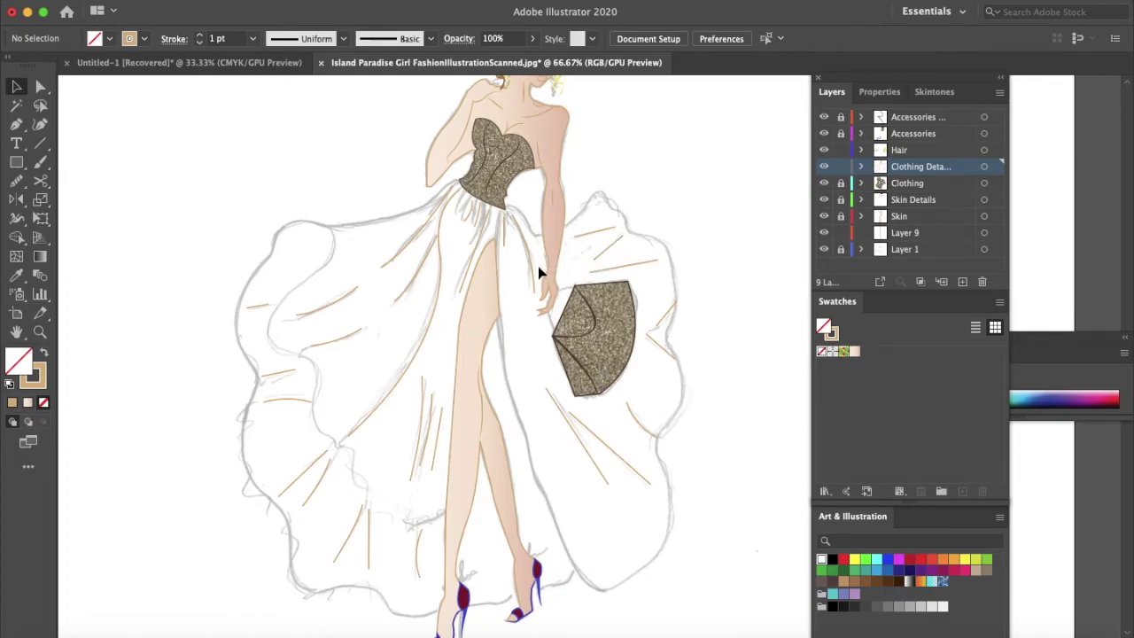
left_click(584, 446)
left_click(602, 440, "shift")
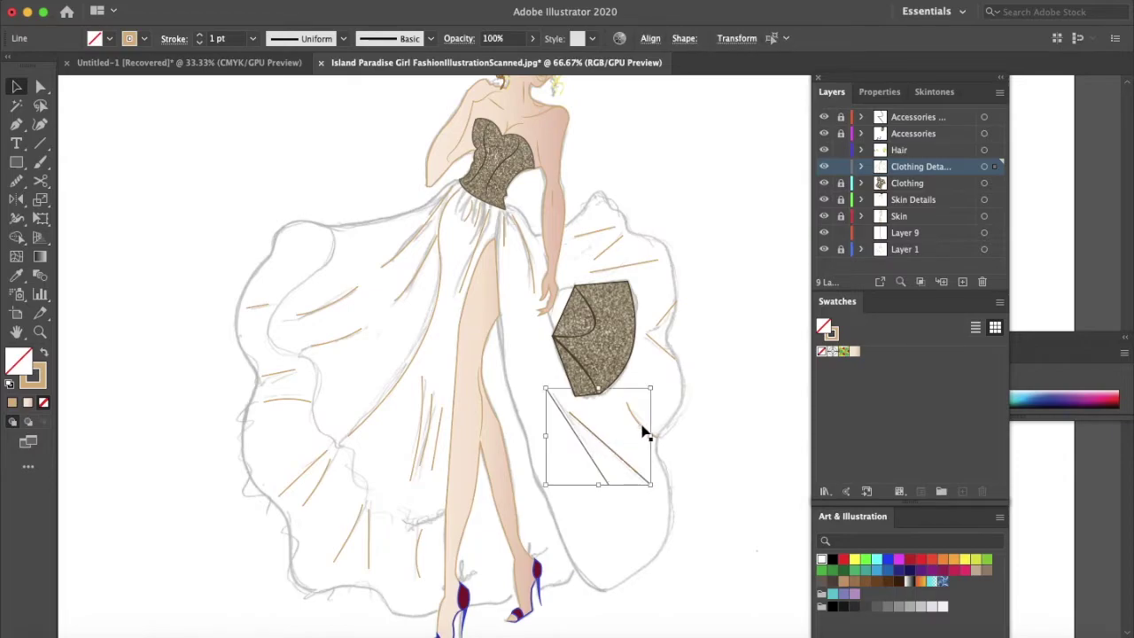
left_click(642, 426, "shift")
left_click(664, 346, "shift")
left_click(666, 321, "shift")
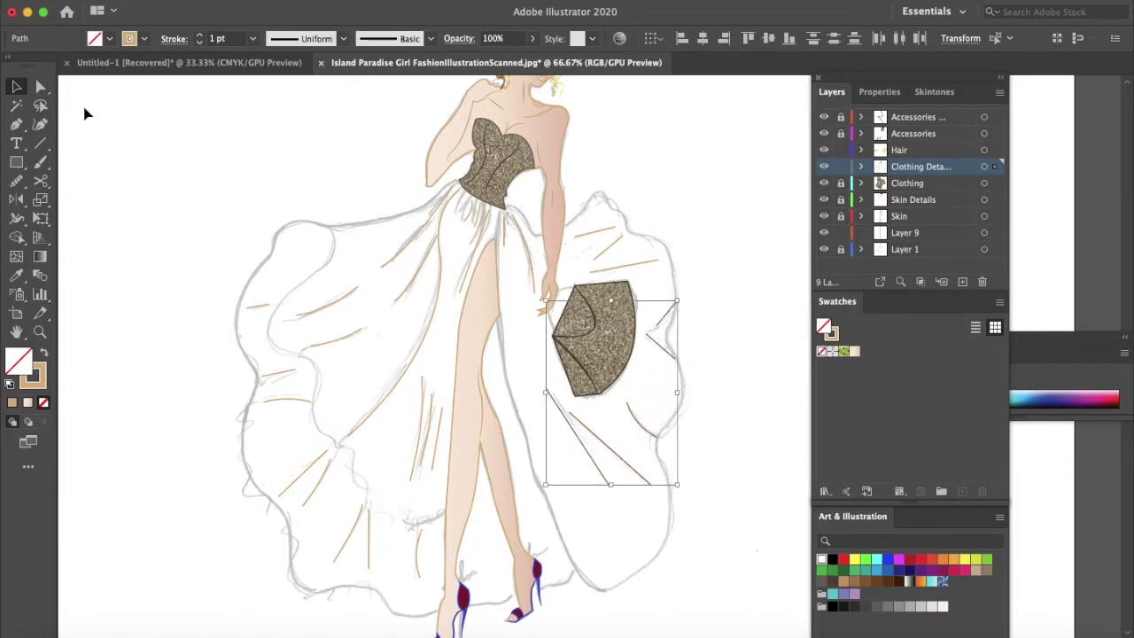
left_click(620, 267, "shift")
left_click(599, 236, "shift")
left_click(523, 250, "shift")
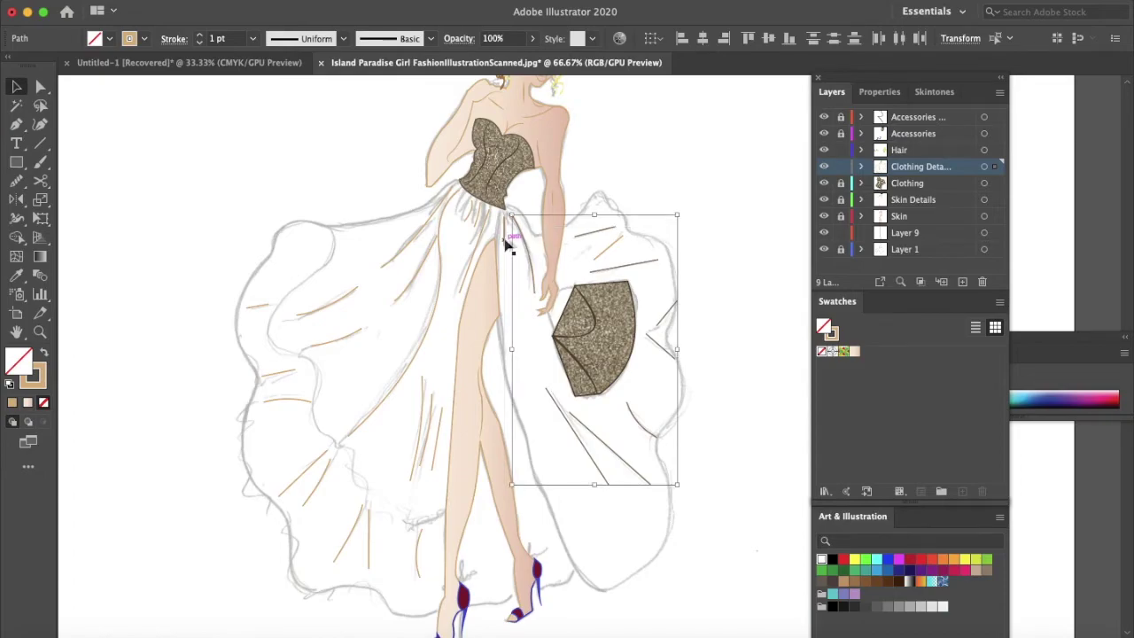
left_click(343, 38)
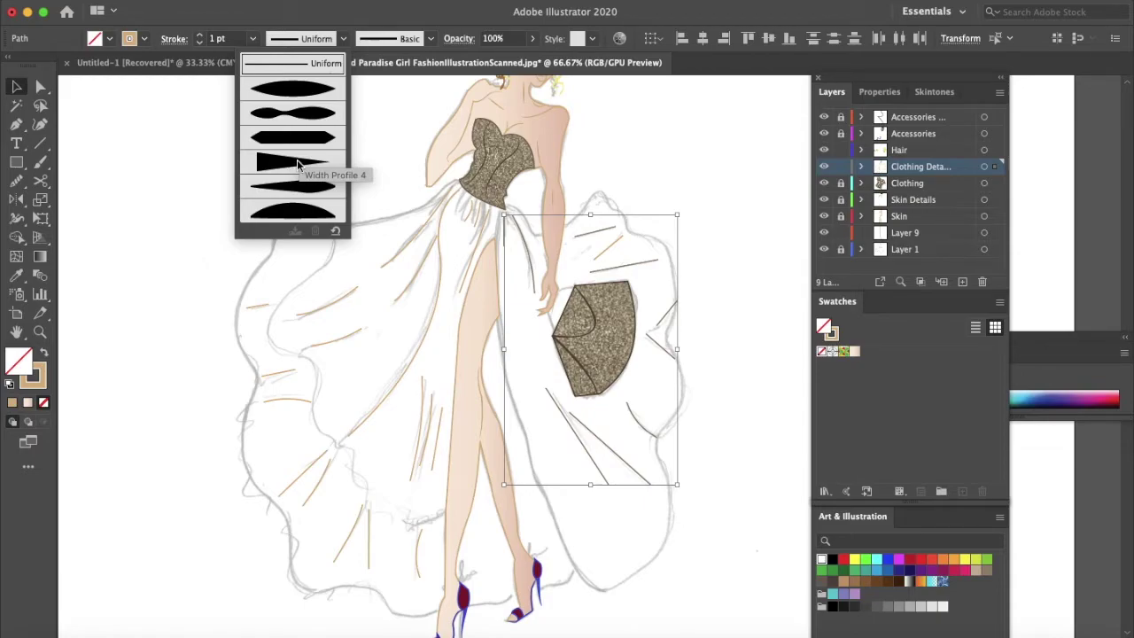
left_click(218, 198)
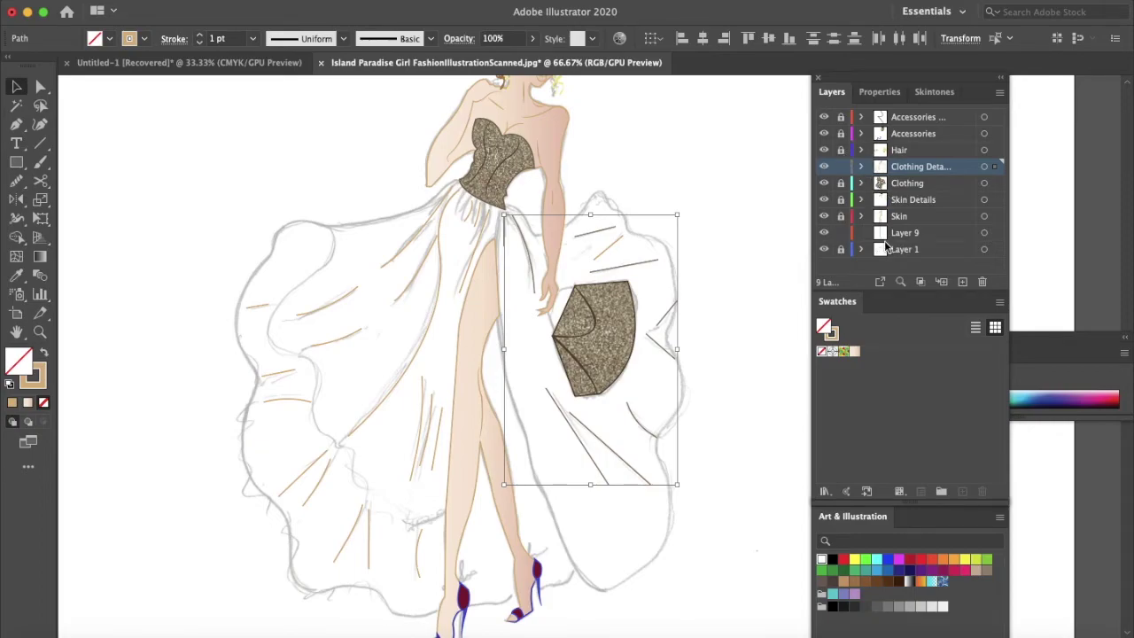
Lock Layer 9 and apply Width Profile 4 to all of the skirt's fold lines.
left_click(841, 233)
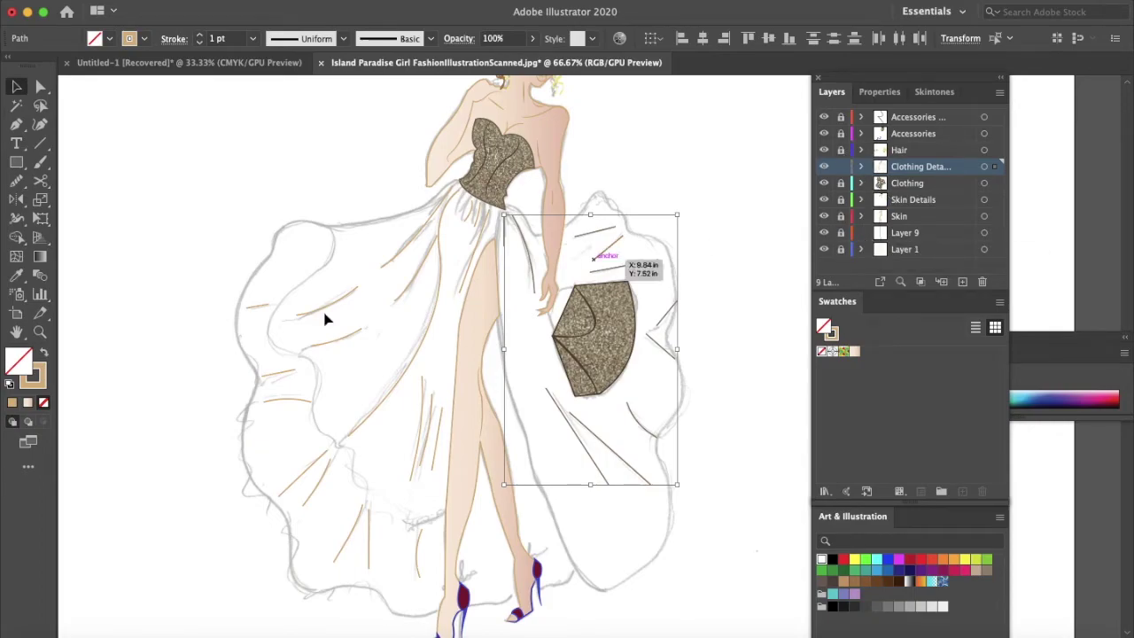
left_click_drag(108, 157, 759, 618)
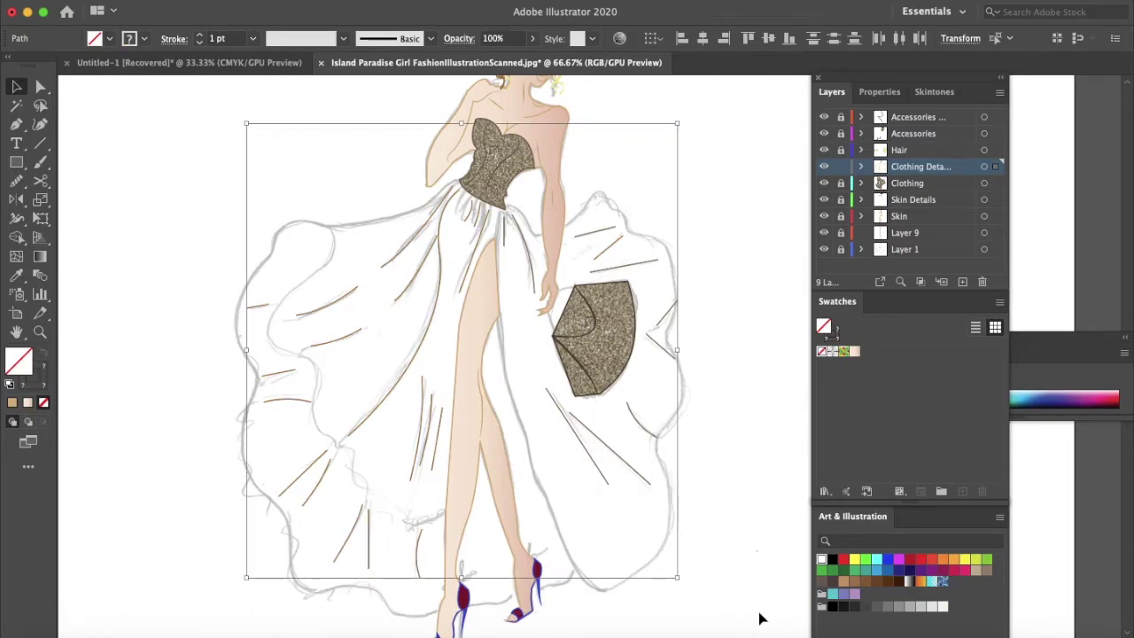
left_click(301, 38)
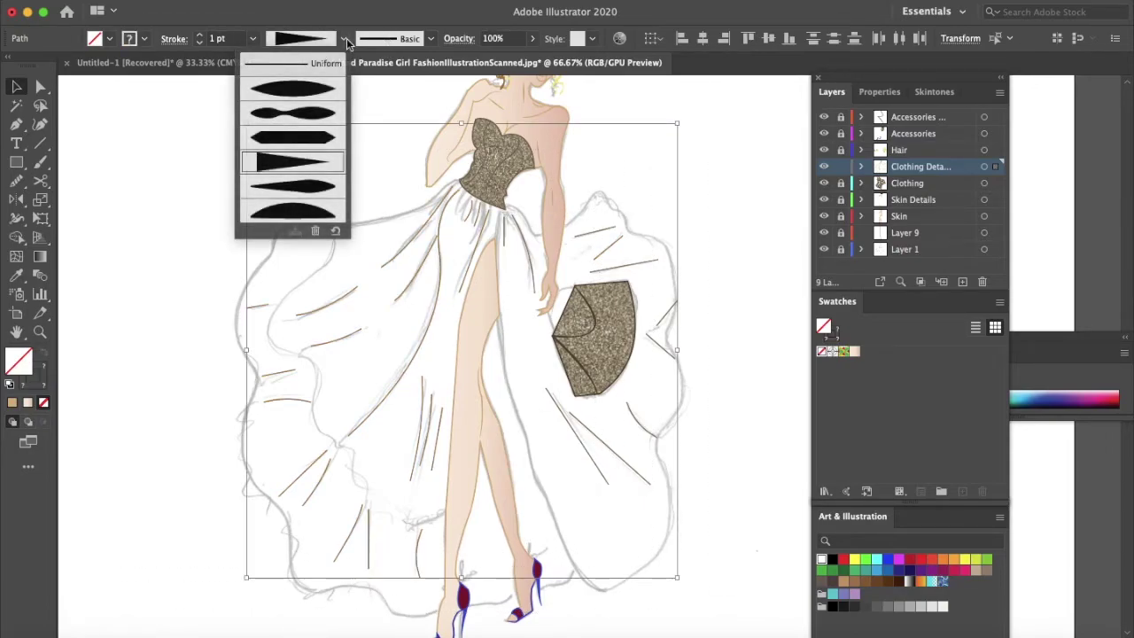
left_click(299, 162)
left_click_drag(159, 171, 737, 551)
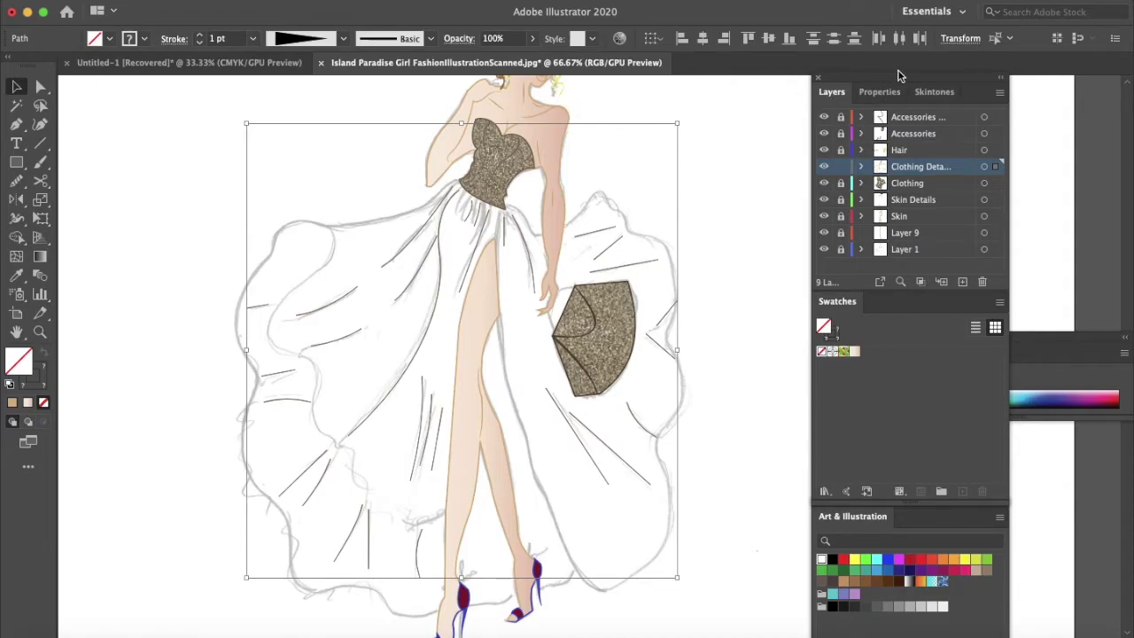
Flip the width profile of all selected fold lines along their length and deselect them.
left_click(882, 92)
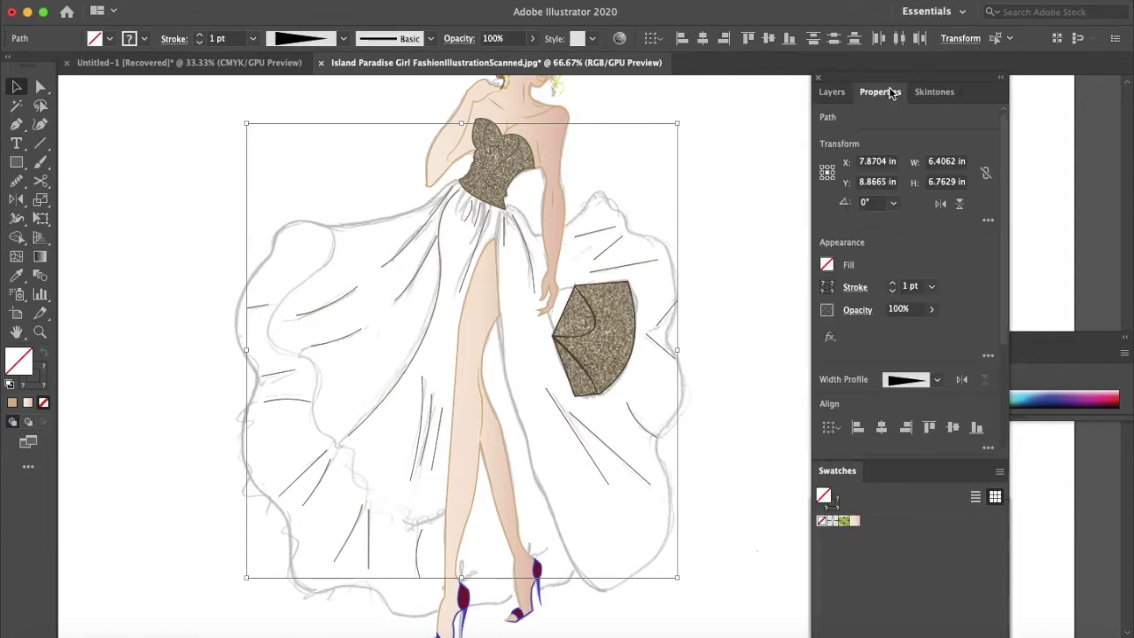
left_click(963, 378)
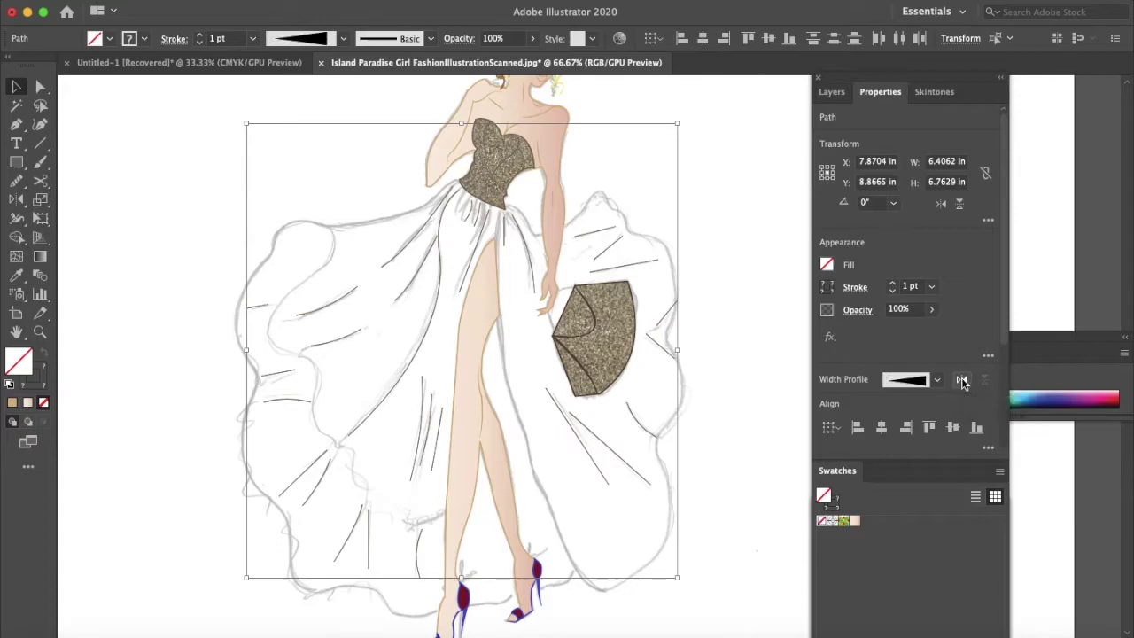
left_click(963, 381)
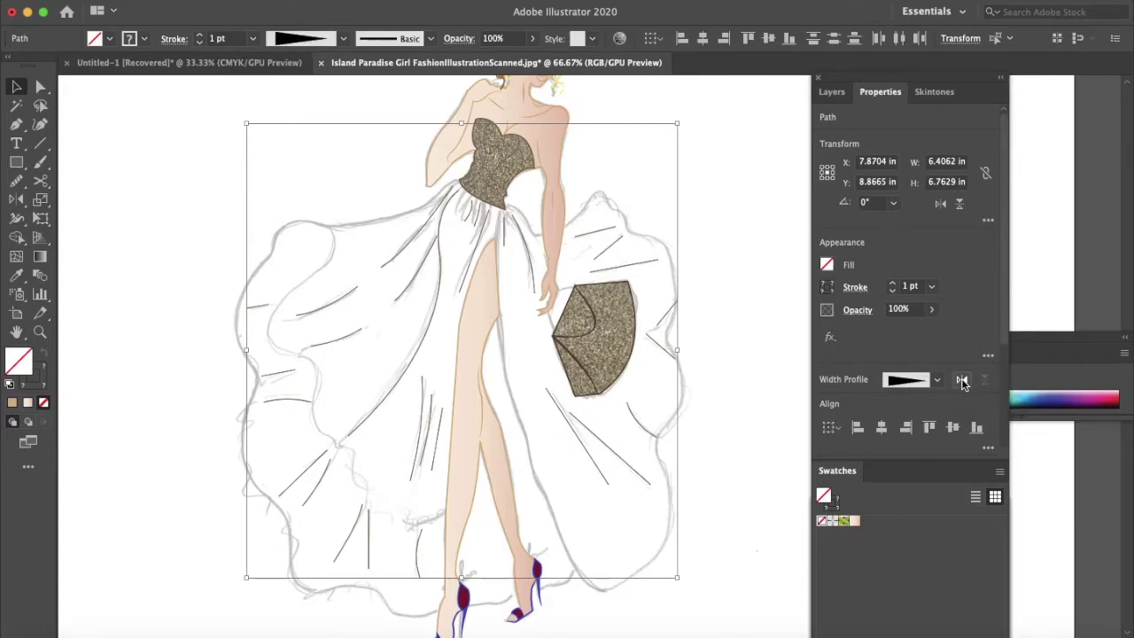
left_click(963, 379)
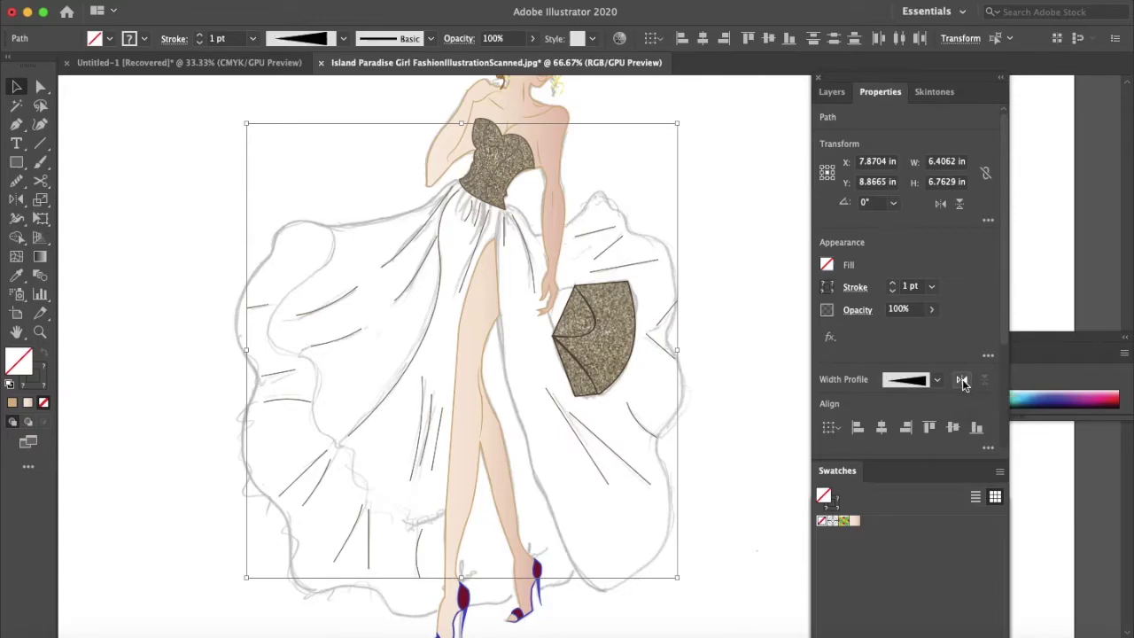
left_click(733, 358)
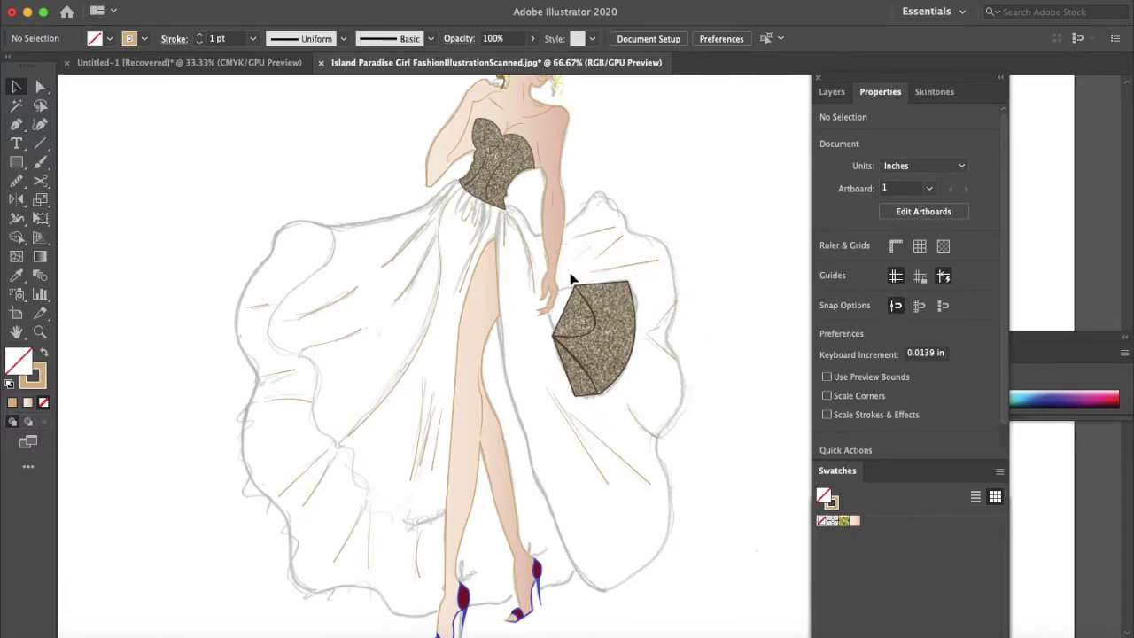
Set the stroke weight of the fold lines on the skirt's right side to 5 pt.
left_click_drag(706, 177, 705, 557)
left_click_drag(523, 624, 501, 620)
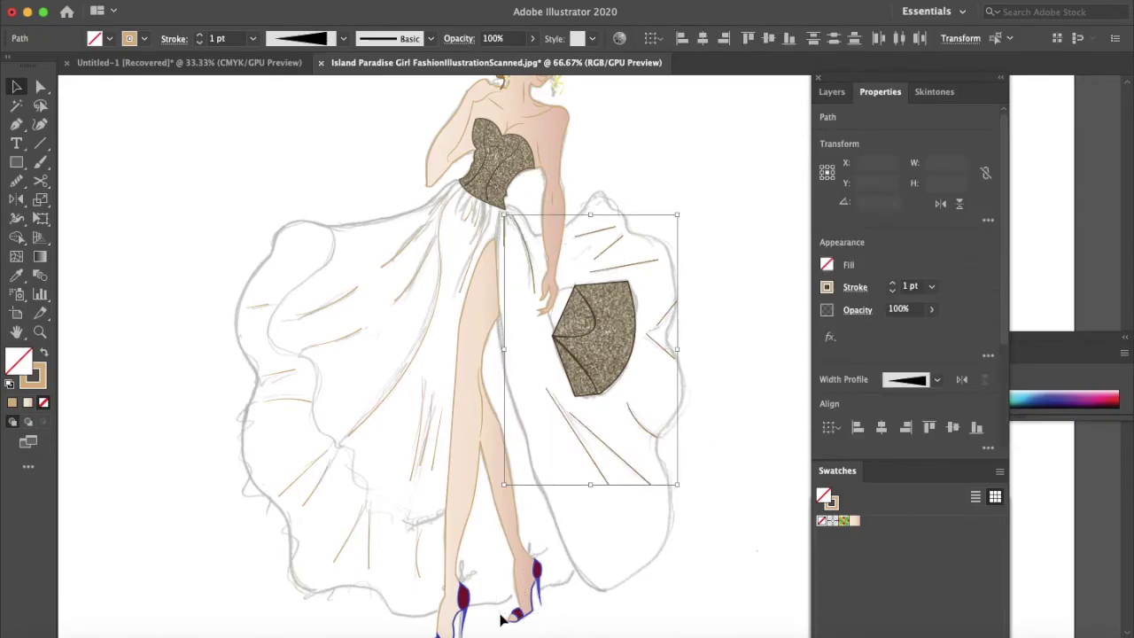
scroll(485, 604, "up", 3)
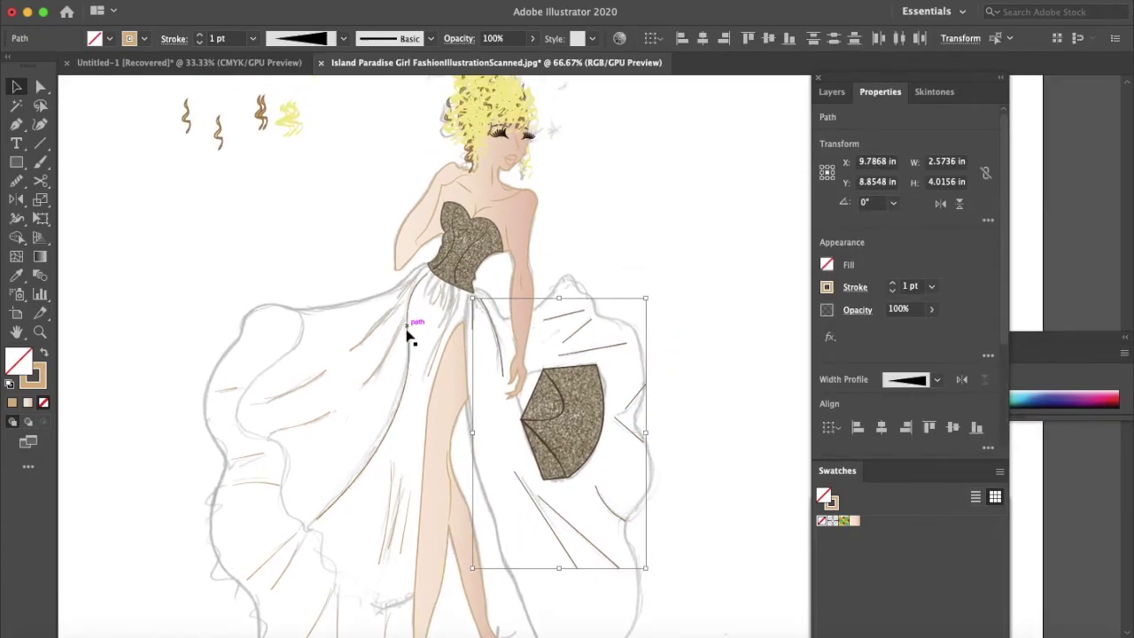
left_click(199, 36)
left_click(200, 36)
left_click(200, 36)
left_click(199, 36)
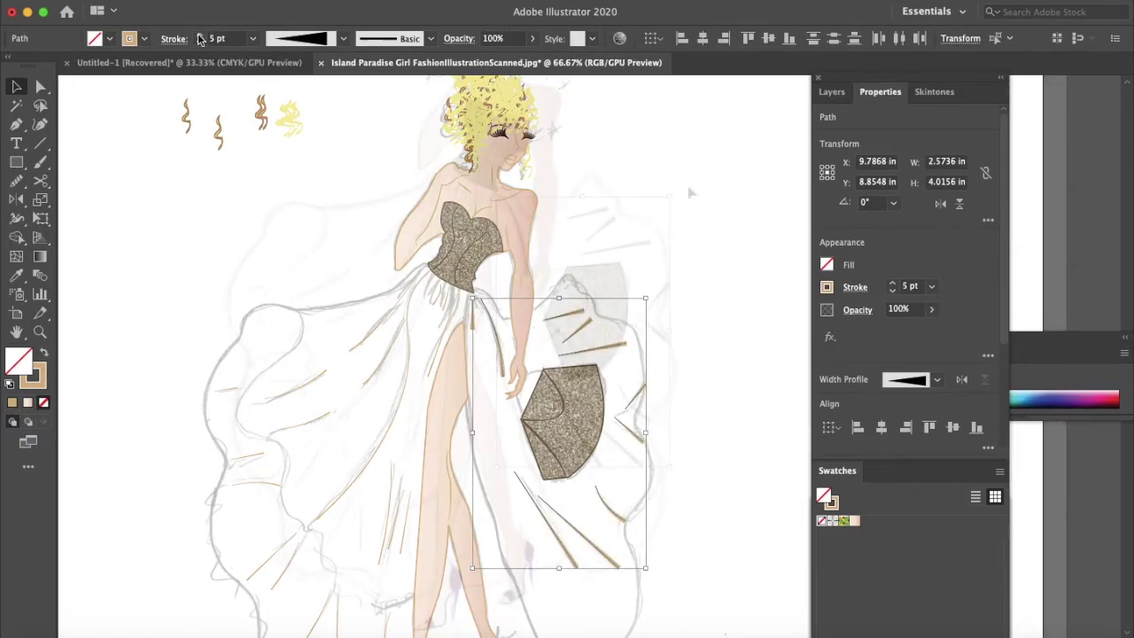
scroll(708, 200, "down", 3)
left_click(708, 198)
scroll(384, 349, "up", 2)
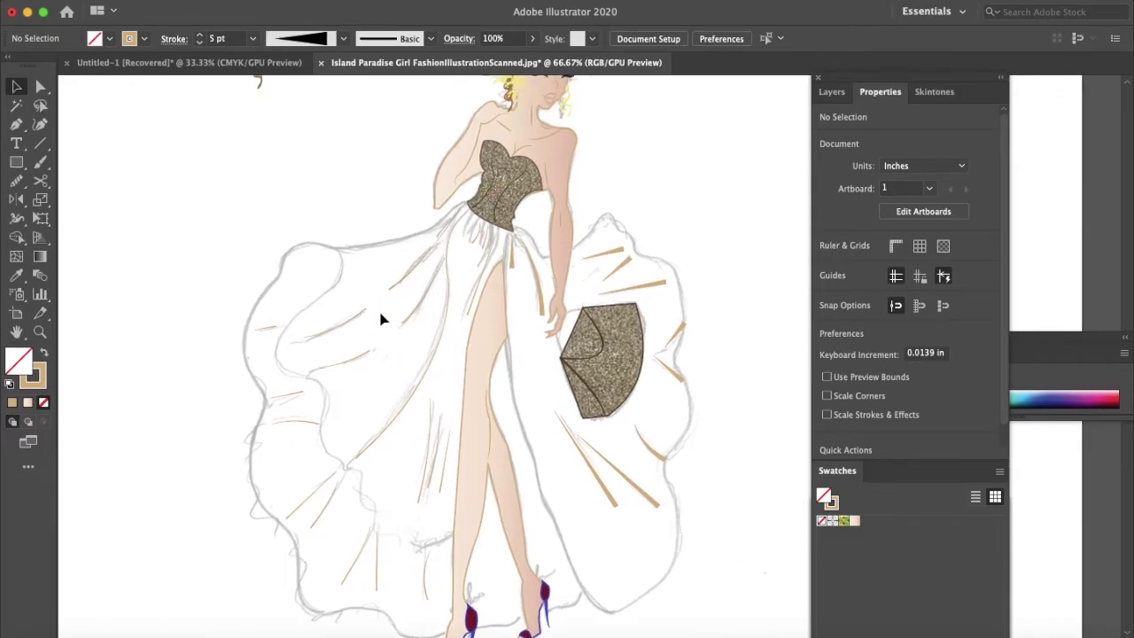
scroll(381, 319, "right", 3)
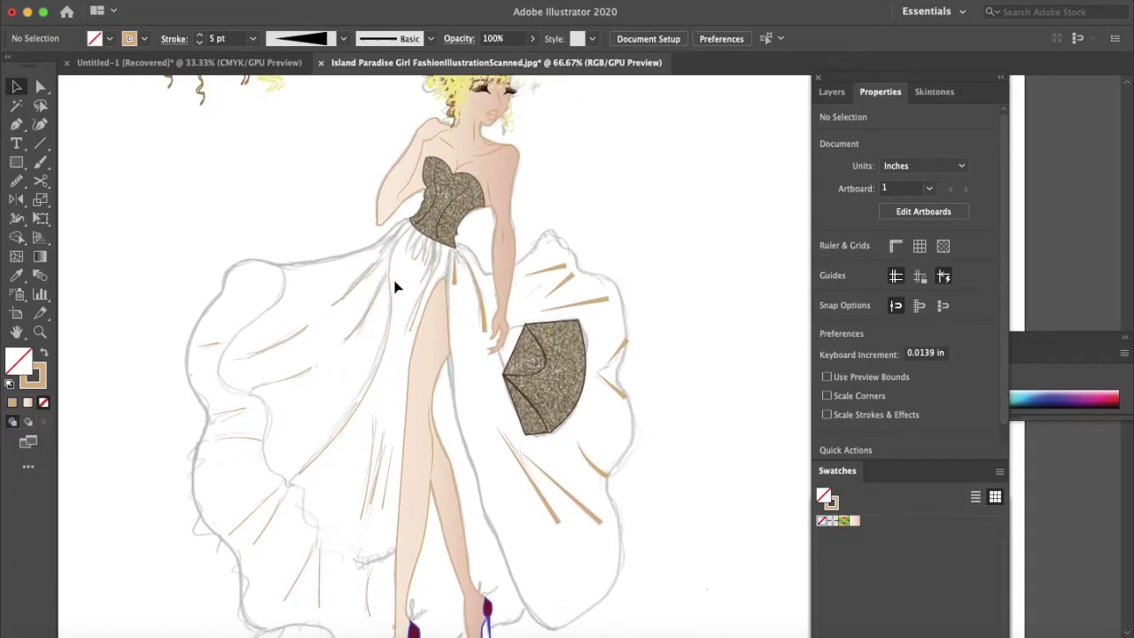
Draw a short curved fold line with the Pen tool just below the bodice's lower left corner and deselect it.
key("p")
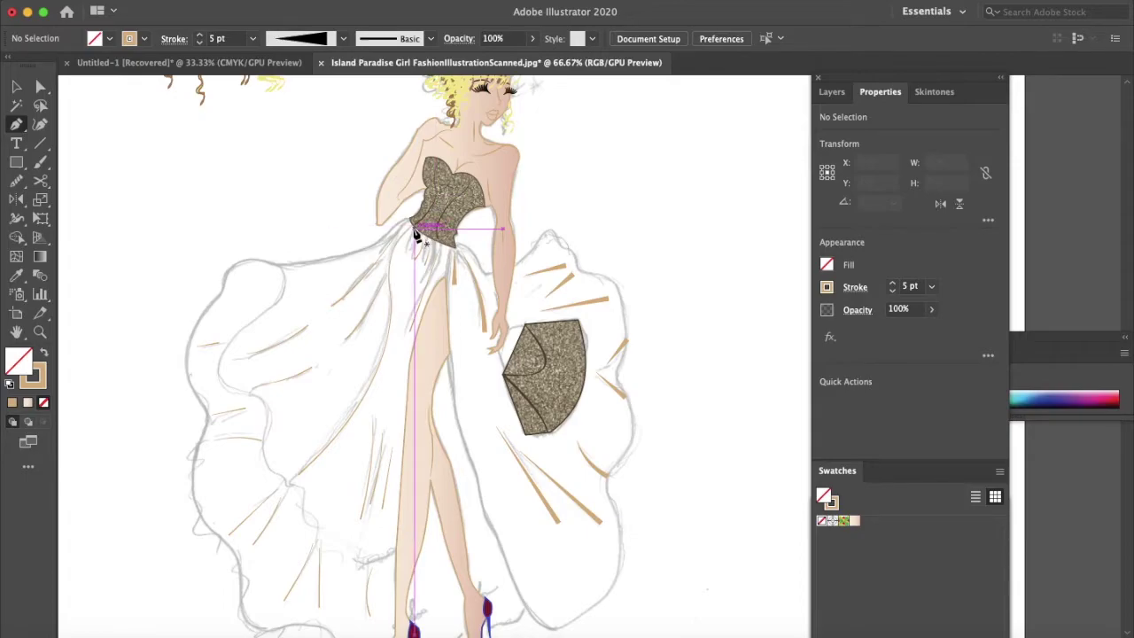
left_click(409, 232)
left_click_drag(408, 261, 419, 282)
left_click(422, 286)
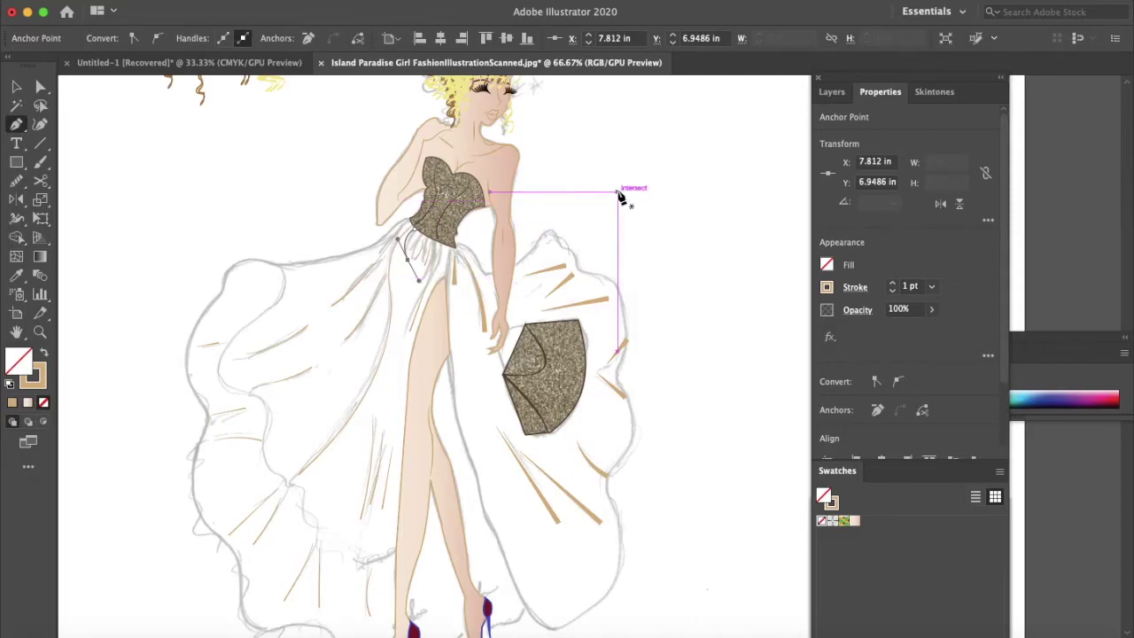
key("v")
left_click(708, 232)
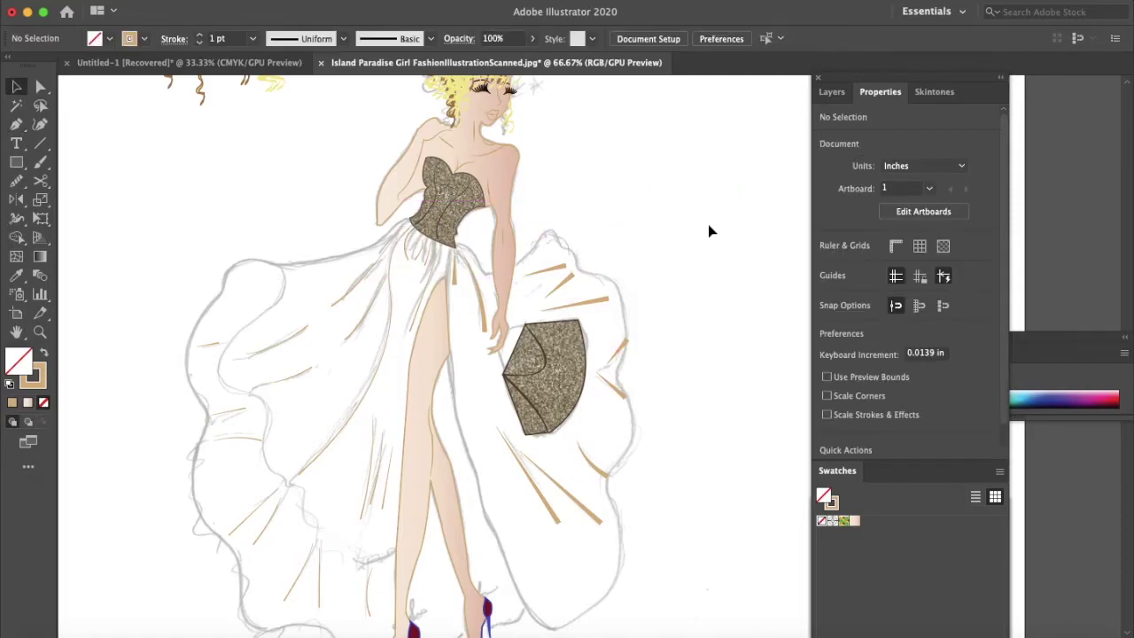
Make Layer 9 the active layer and unlock it for drawing with the Pen tool.
key("a")
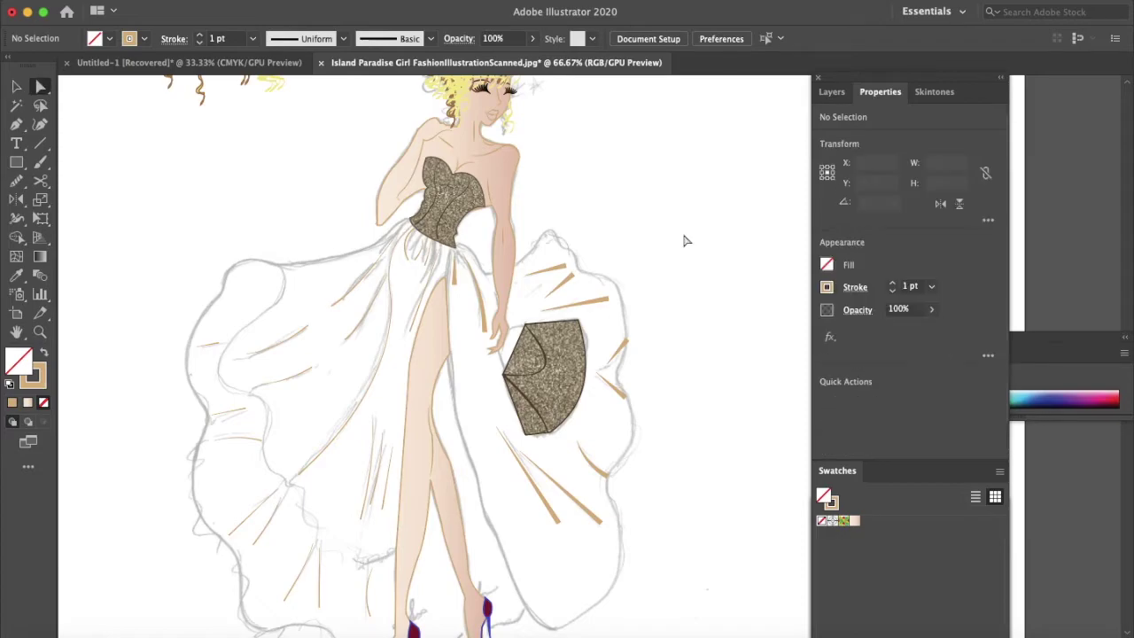
scroll(697, 316, "down", 1)
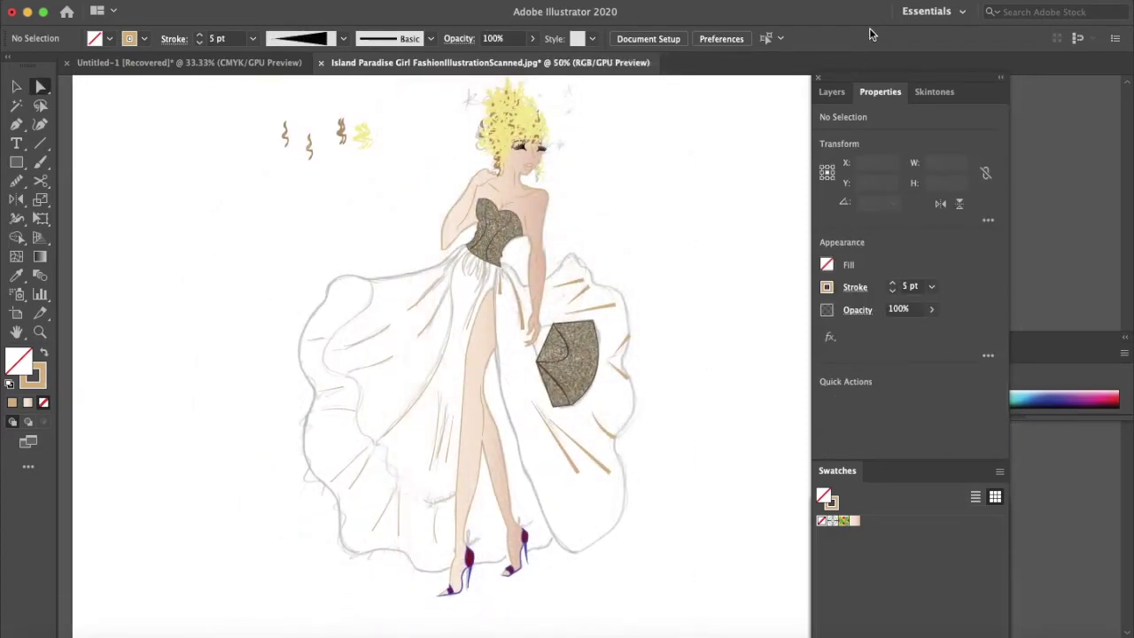
left_click(833, 92)
left_click(904, 237)
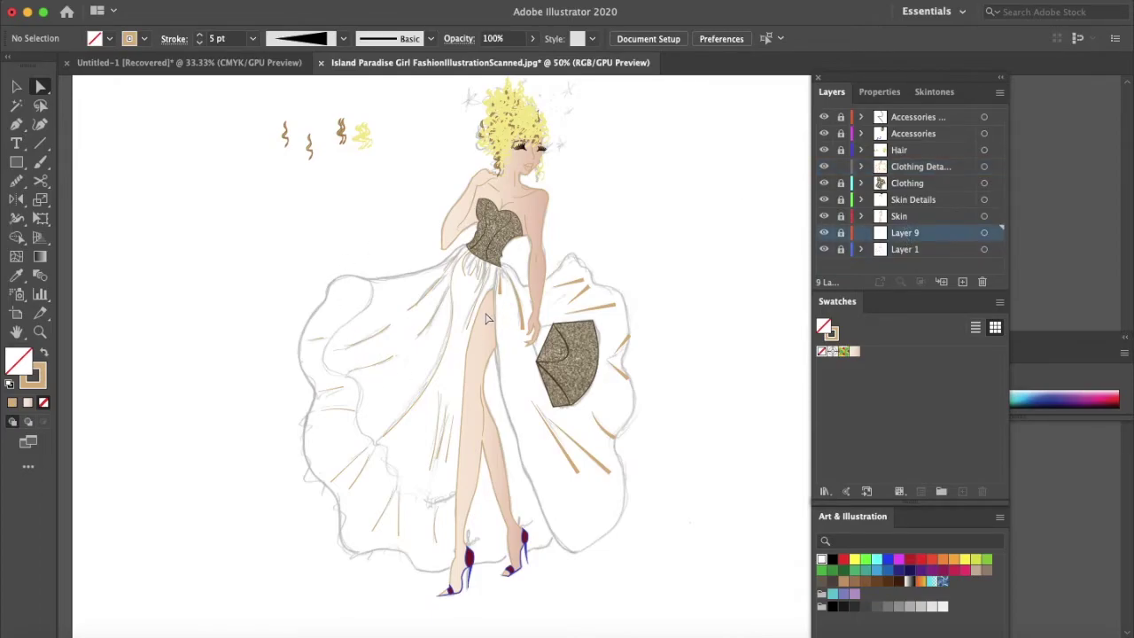
key("p")
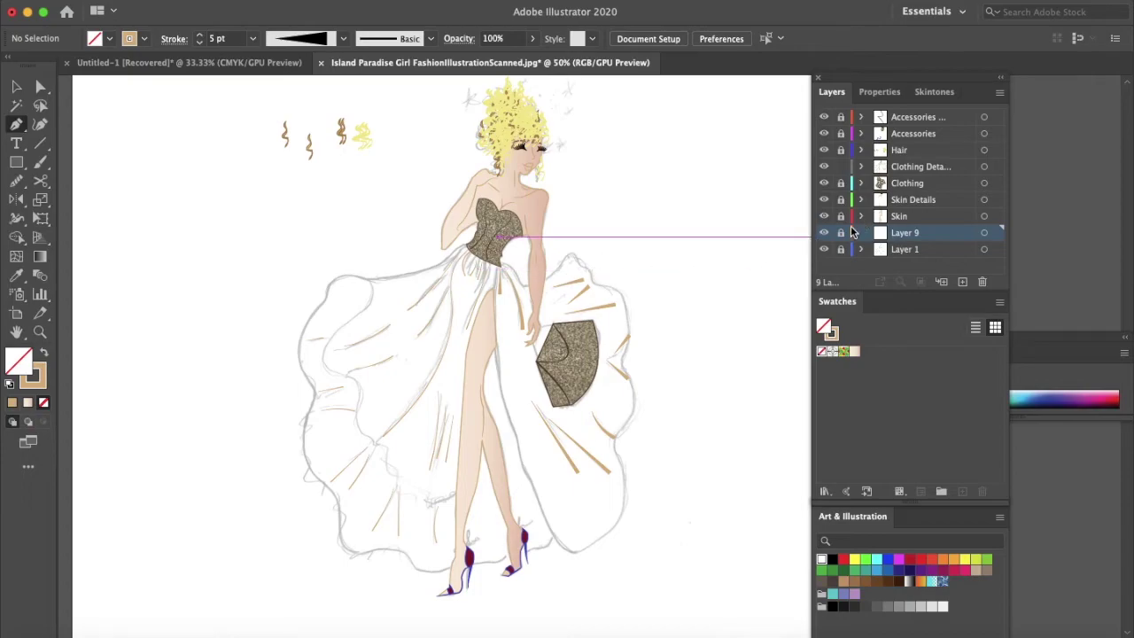
Start tracing the skirt's right panel with the Pen tool, from the waist down its inner edge to the hem tip and up to the outer edge.
key("super+equal")
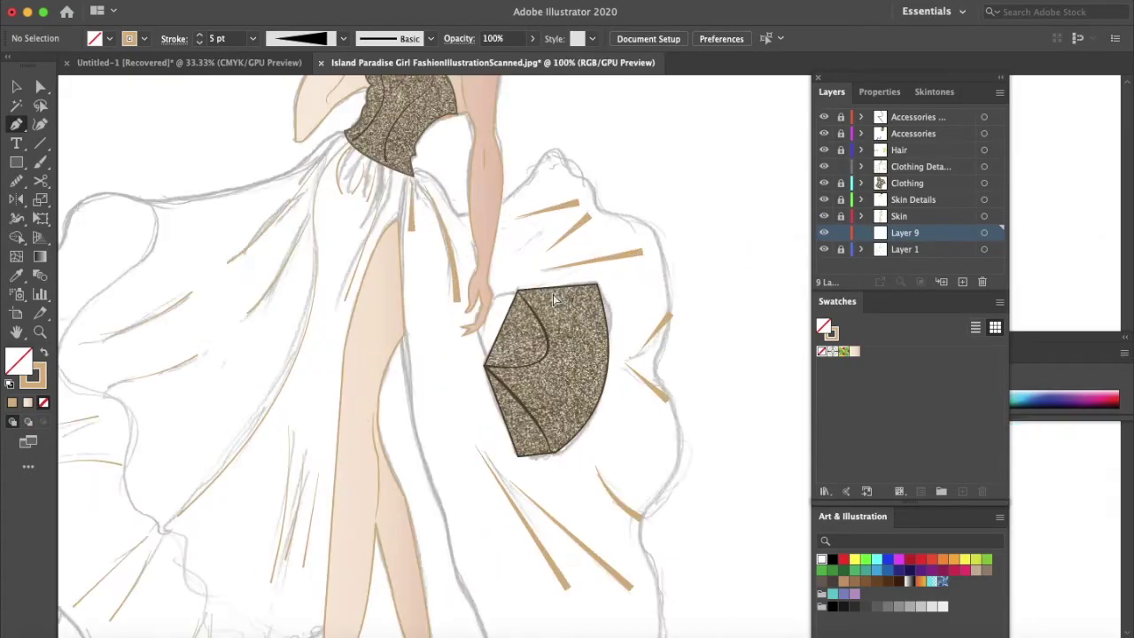
scroll(554, 299, "down", 3)
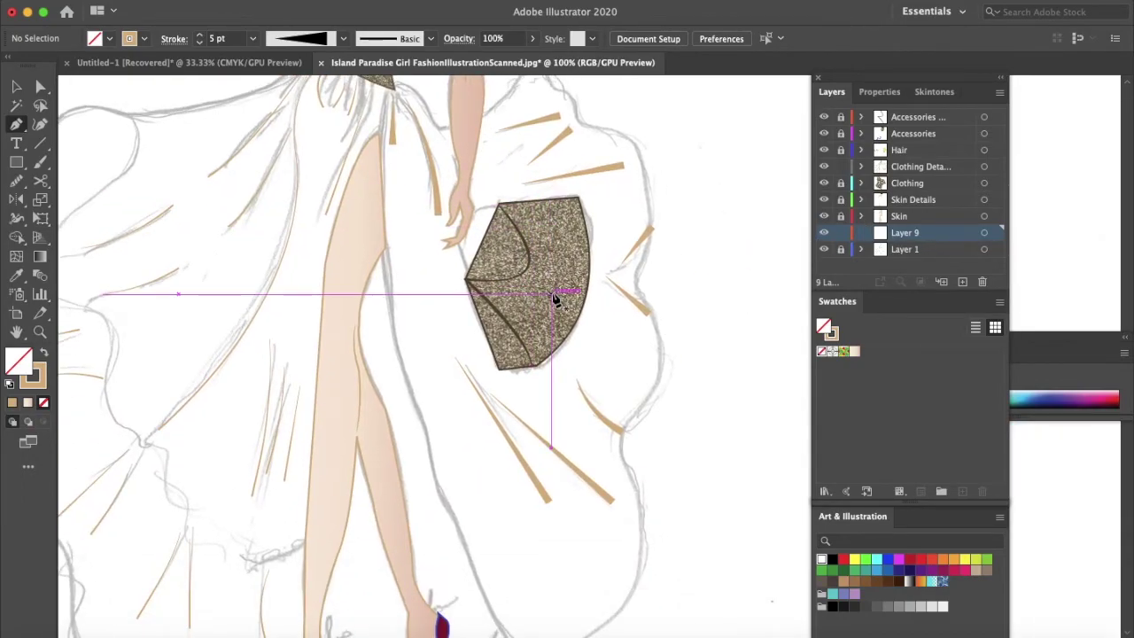
left_click(388, 98)
scroll(388, 92, "up", 2)
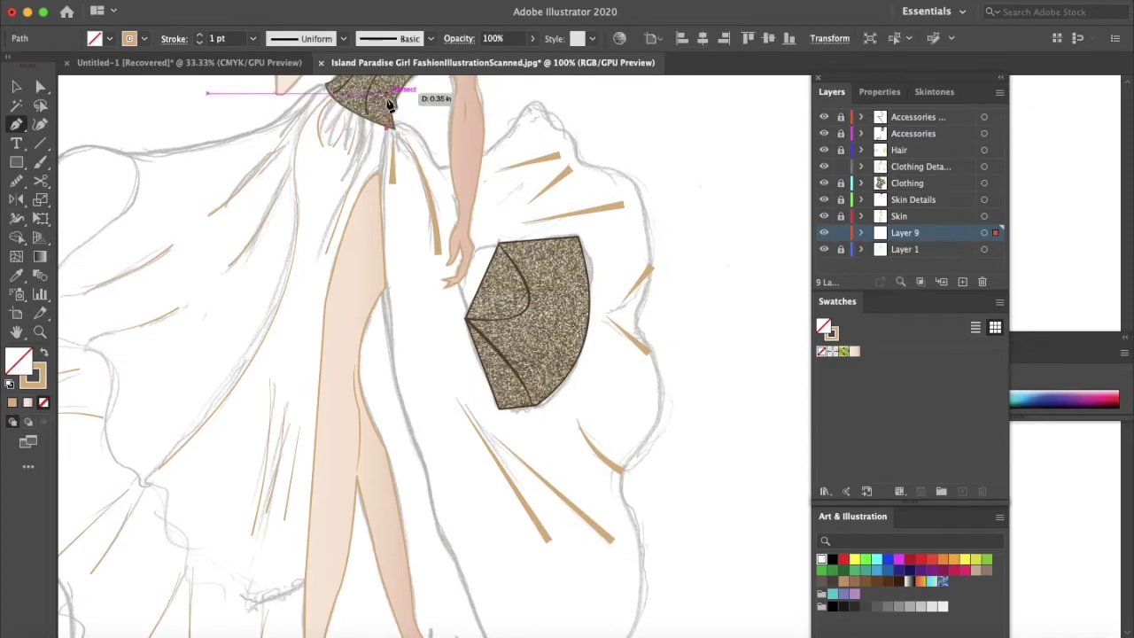
left_click_drag(391, 341, 398, 409)
scroll(390, 350, "down", 3)
left_click_drag(511, 613, 663, 406)
scroll(663, 406, "up", 8)
left_click_drag(466, 556, 619, 455)
left_click_drag(567, 402, 568, 404)
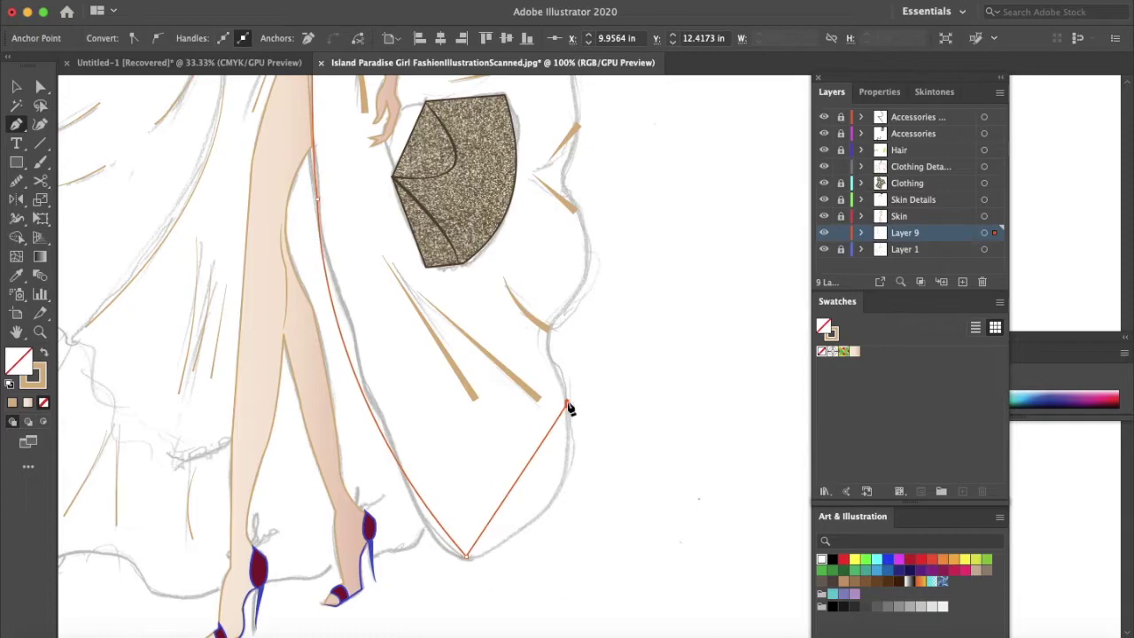
Continue the skirt outline up the wavy right edge to the upper ruffle, following the sketch with curved and corner anchors.
left_click_drag(574, 289, 630, 254)
left_click(574, 289)
left_click_drag(563, 183, 511, 117)
scroll(523, 169, "up", 3)
left_click(524, 314)
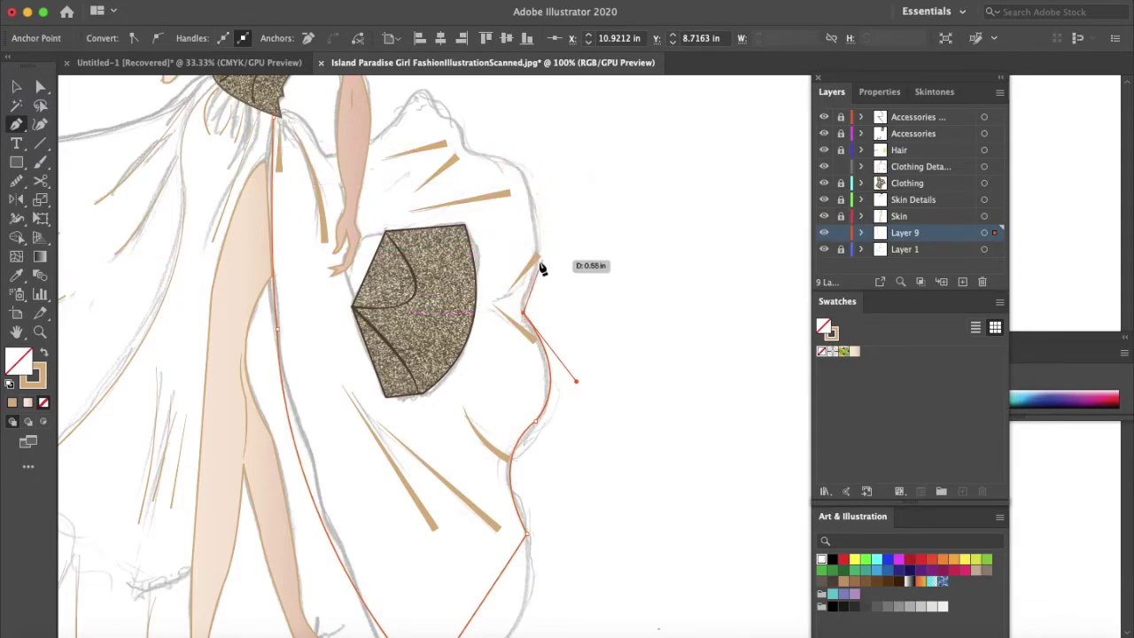
left_click_drag(535, 258, 563, 260)
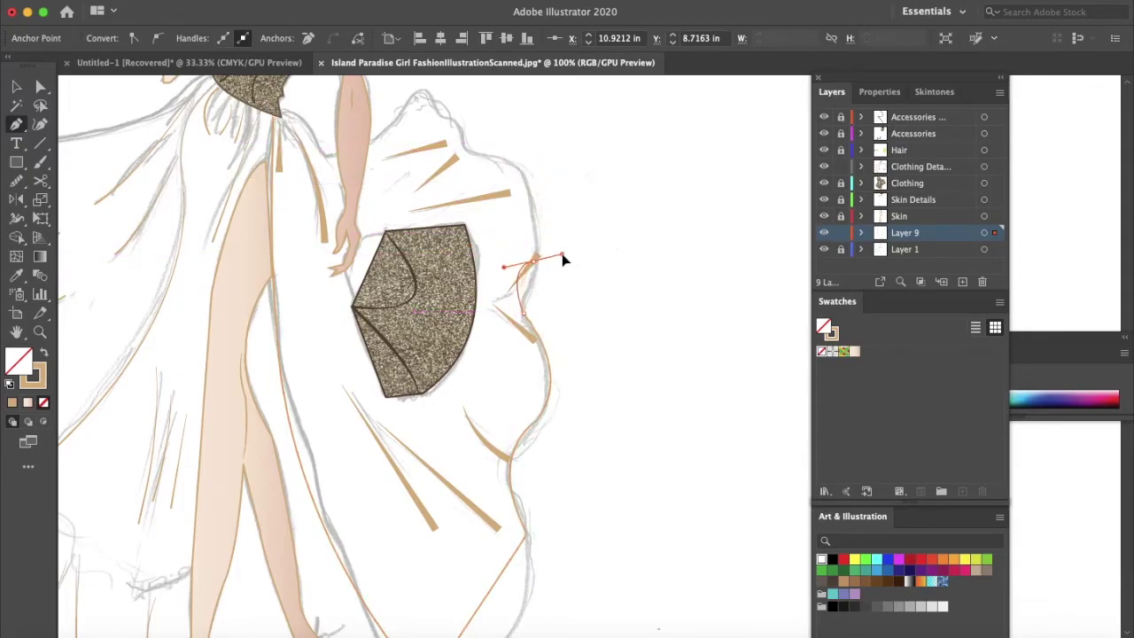
left_click(532, 257)
left_click_drag(508, 165, 476, 164)
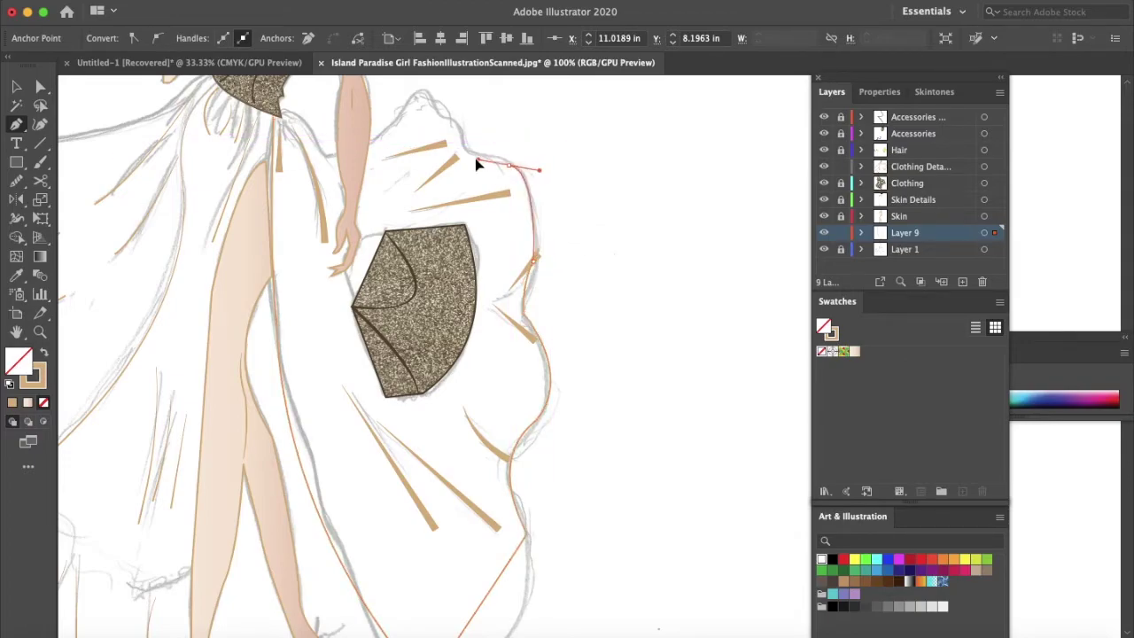
left_click(462, 148)
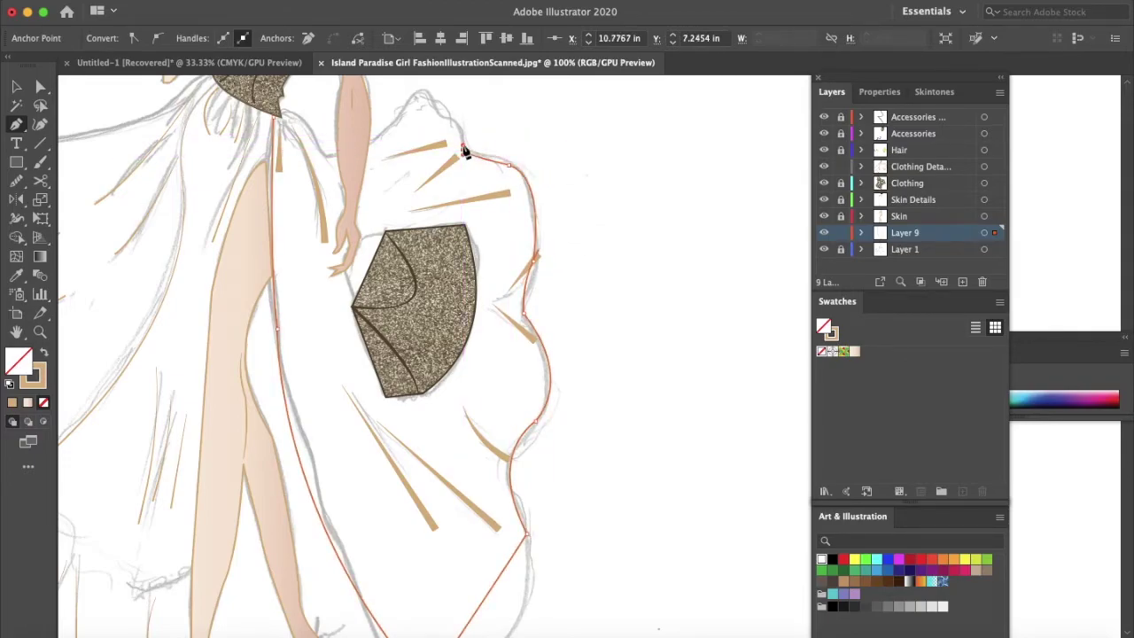
Finish the skirt panel outline with the Pen tool, following the sketched ruffle past the arm to close at the corset's waist point.
left_click(438, 111)
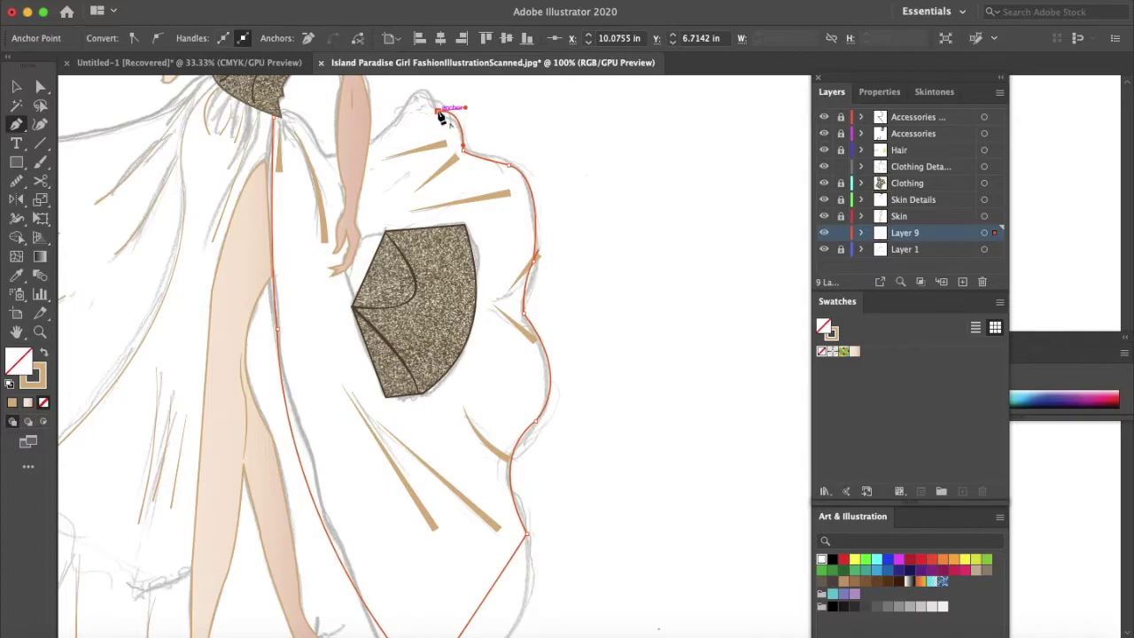
left_click_drag(416, 95, 397, 112)
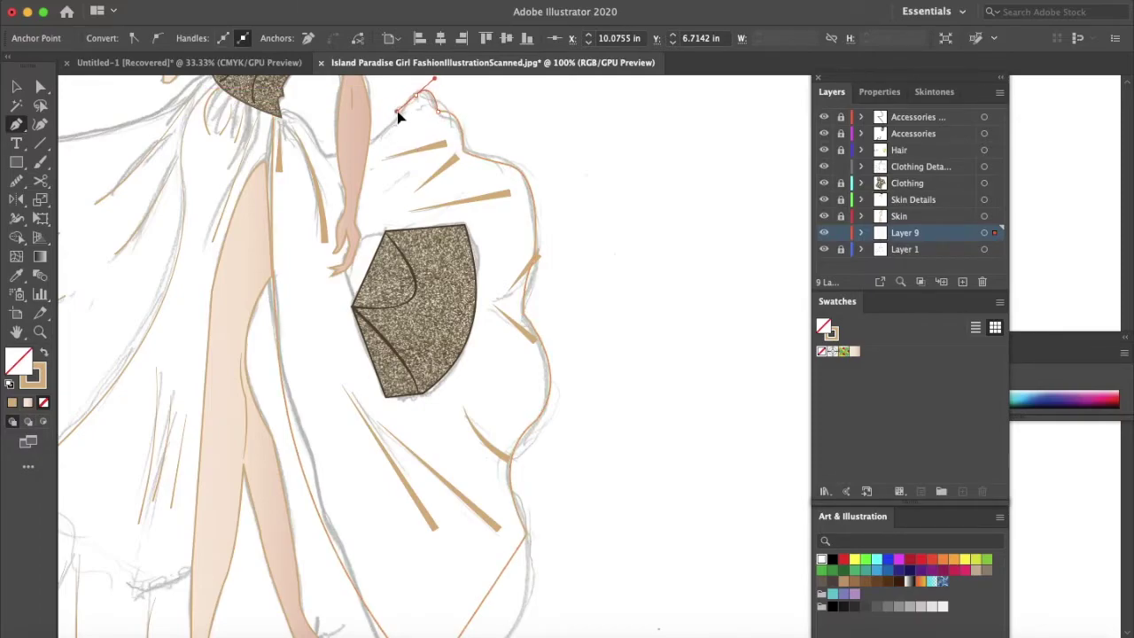
left_click(415, 96)
left_click_drag(324, 156, 265, 161)
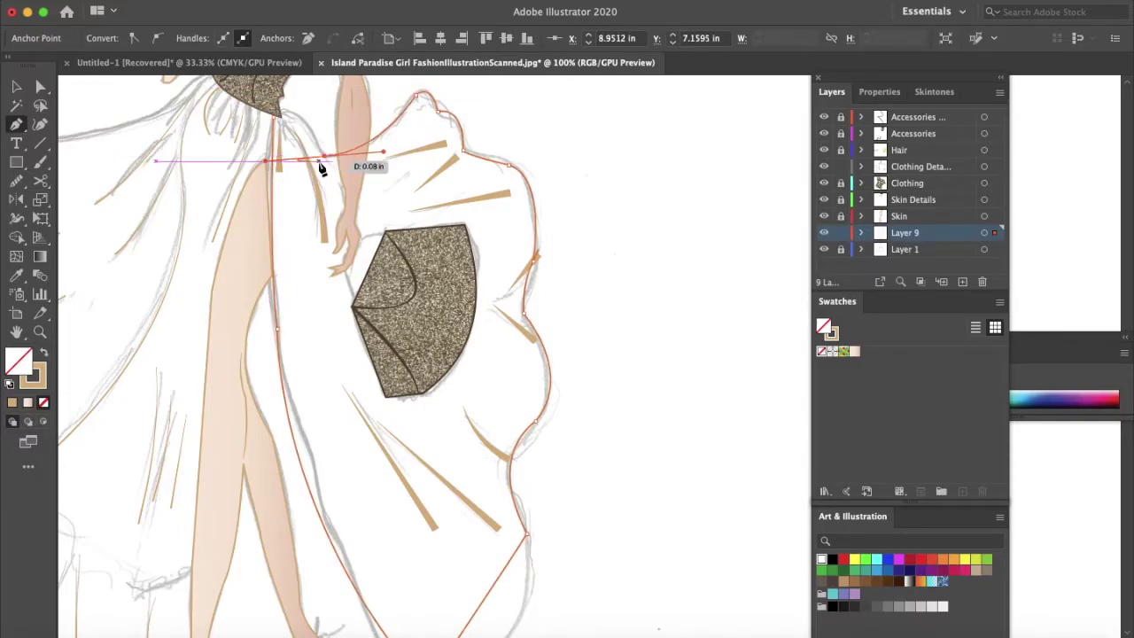
left_click(324, 156)
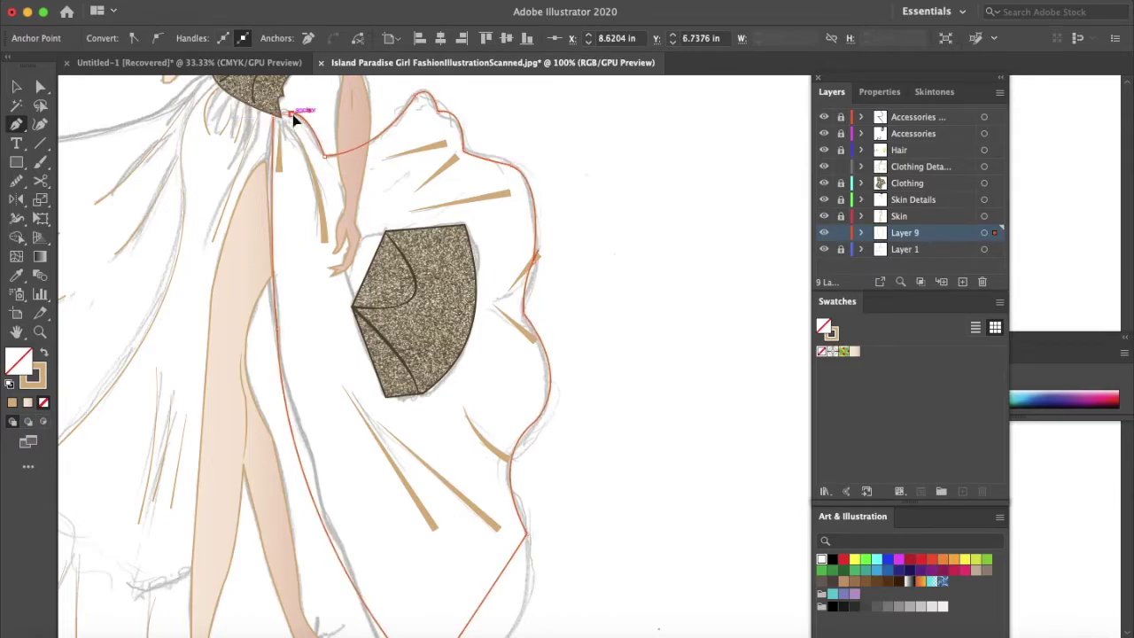
left_click_drag(273, 116, 266, 135)
key("v")
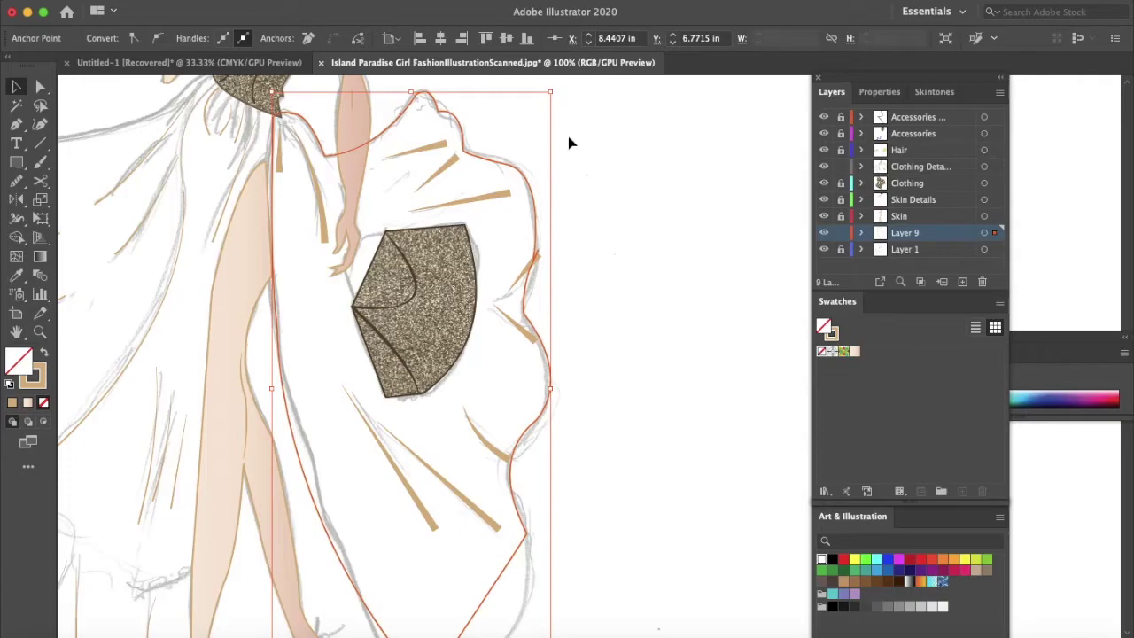
left_click(570, 143)
Unlock the Clothing layer and move the corset's lower side anchor points so its tip meets the skirt panel's top corner.
scroll(570, 143, "up", 3)
key("super+equal")
key("super+equal")
key("super+equal")
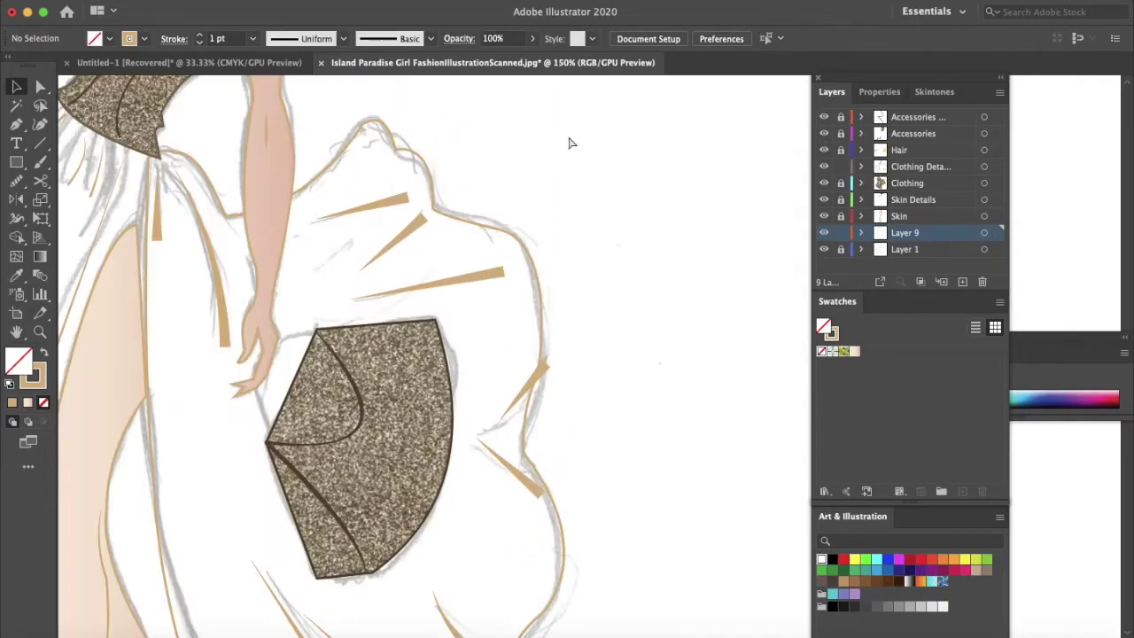
scroll(569, 144, "left", 5)
scroll(570, 144, "left", 10)
scroll(570, 144, "up", 4)
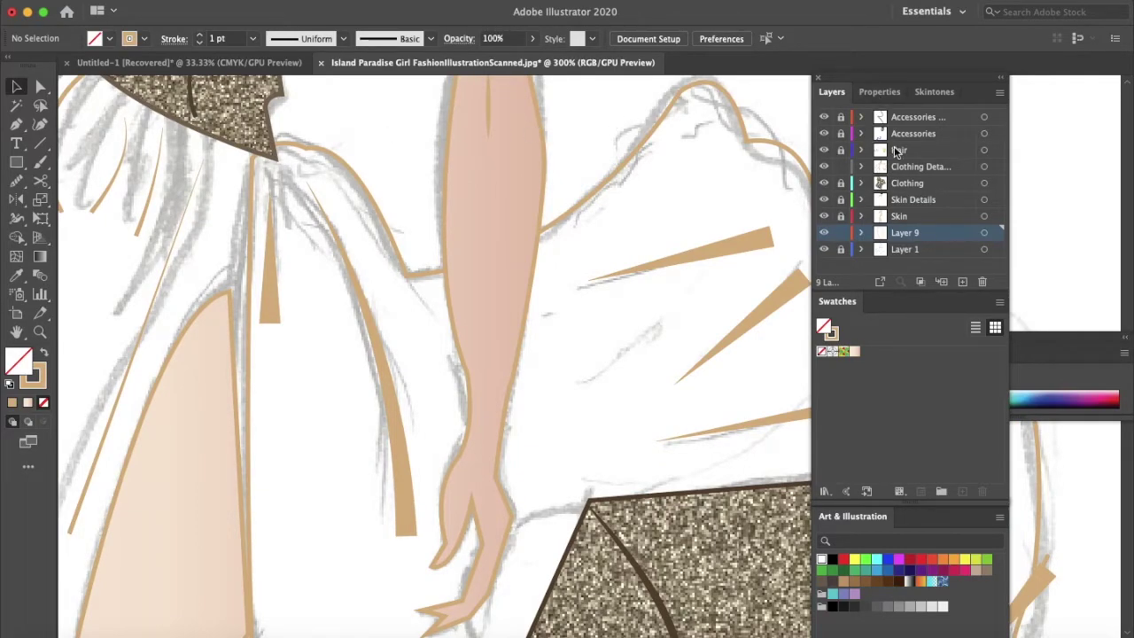
left_click(904, 183)
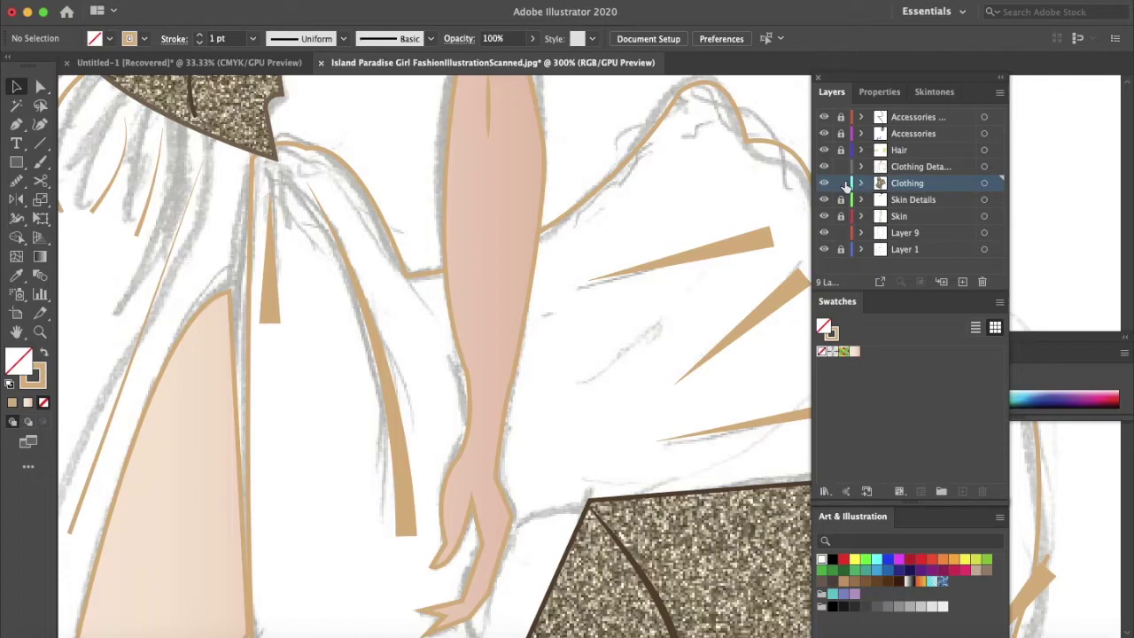
left_click(276, 153)
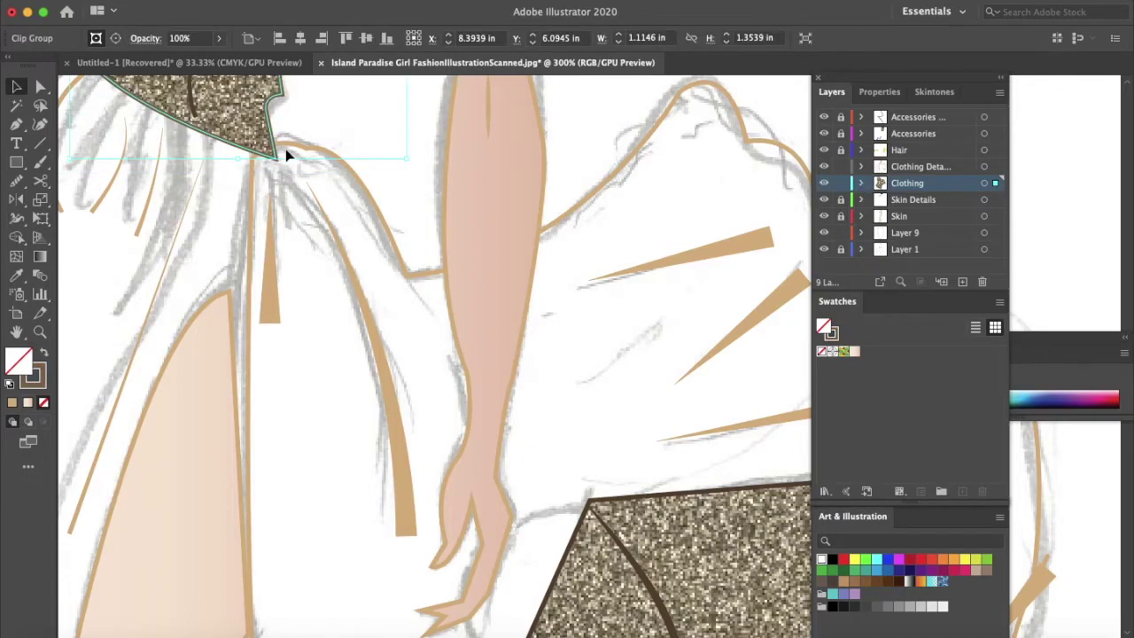
key("a")
left_click(331, 132)
left_click(275, 133)
left_click(276, 161)
left_click_drag(276, 162, 254, 159)
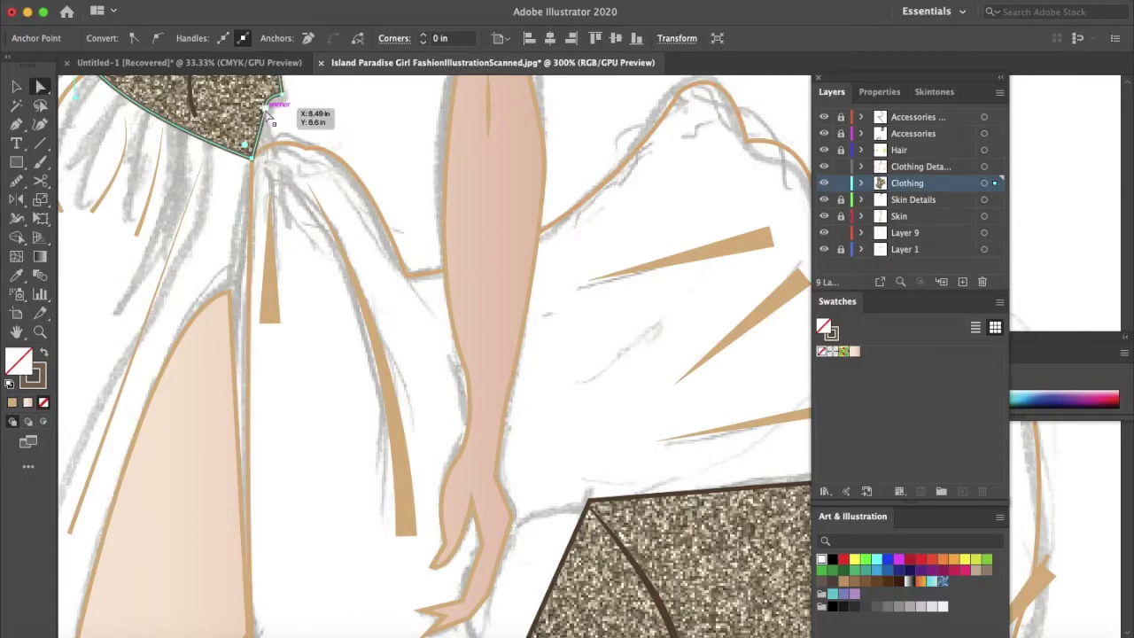
mouse_move(266, 107)
left_mouse_down()
mouse_move(271, 141)
mouse_move(275, 98)
left_mouse_up()
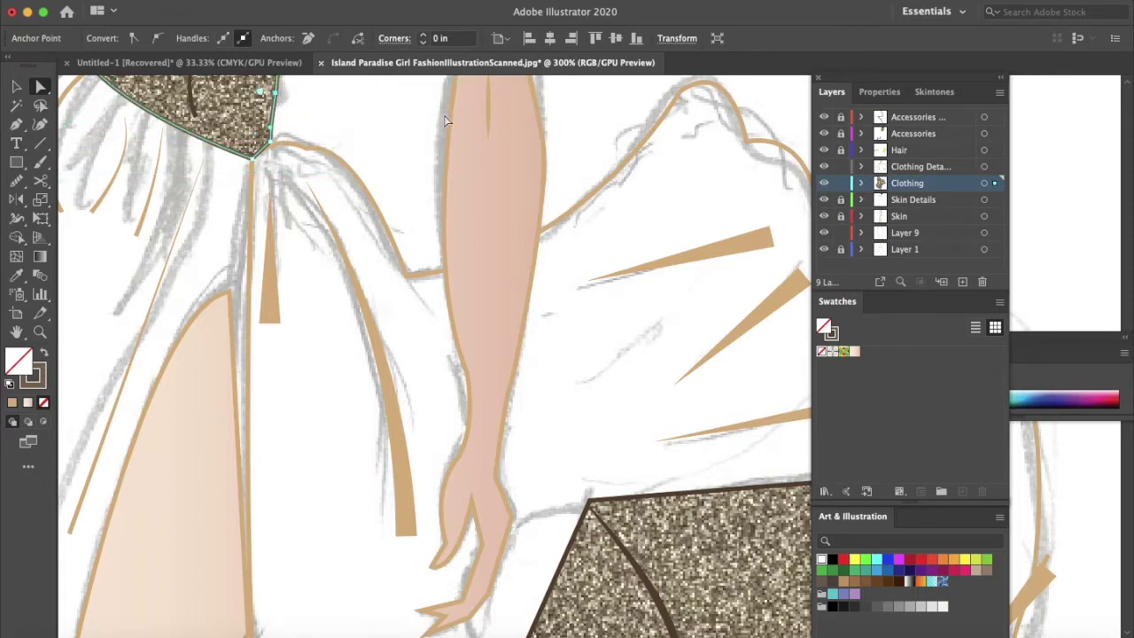
left_click(384, 130)
Bend the skirt panel's straight lower hem segment into a curve along the sketch and fill the panel with the multicolour paint-splatter pattern.
scroll(385, 132, "up", 2)
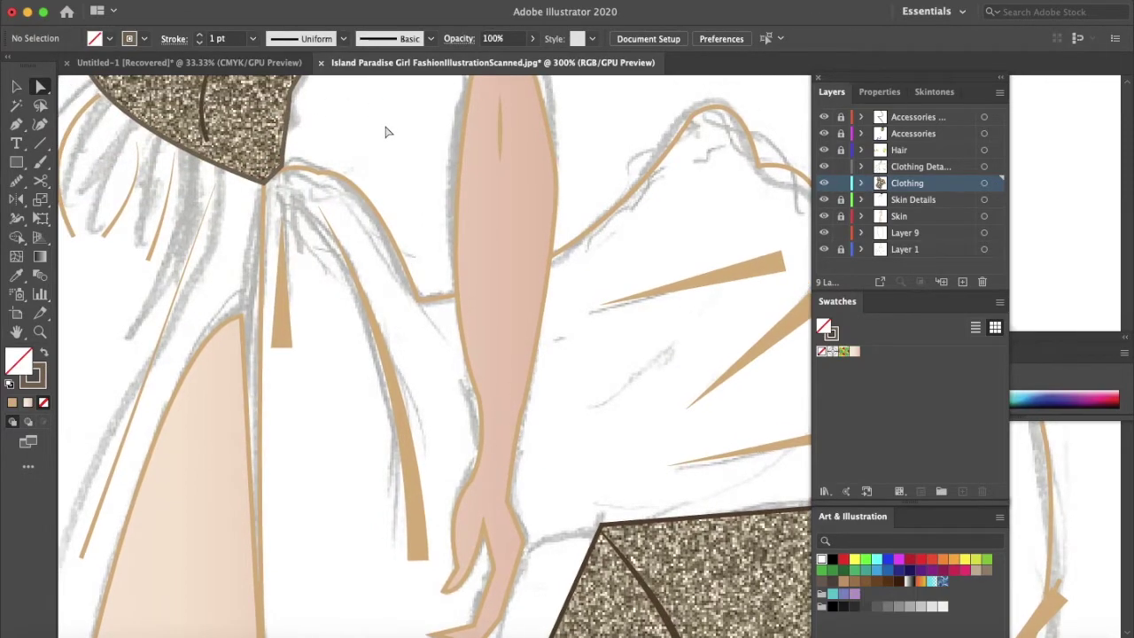
key("super+minus")
key("super+minus")
key("super+minus")
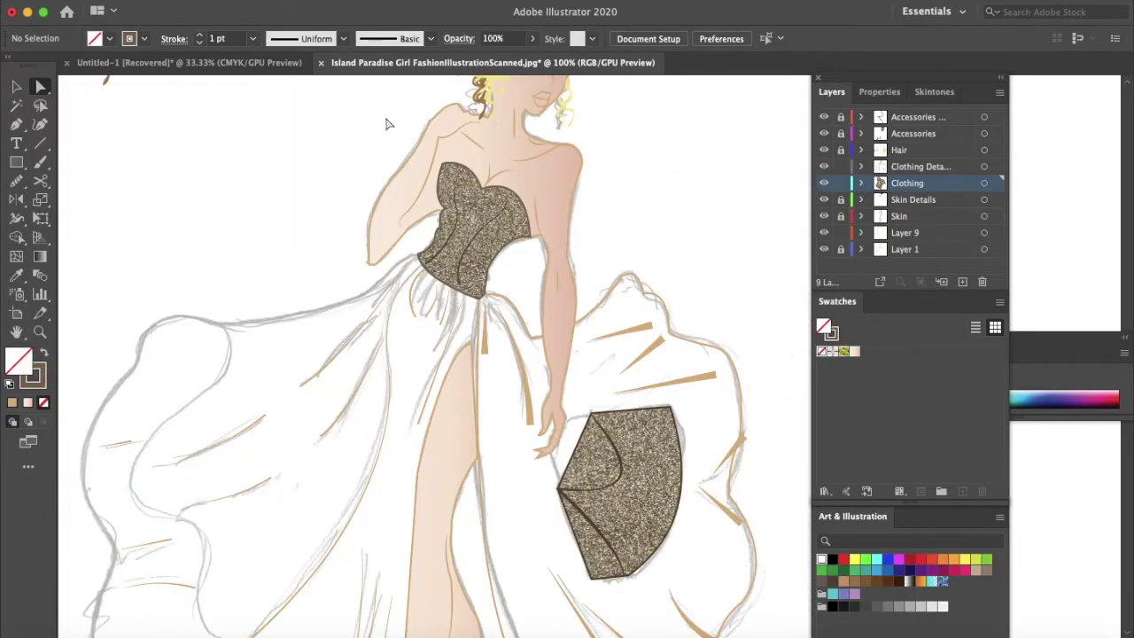
scroll(386, 124, "down", 10)
scroll(387, 124, "right", 5)
scroll(390, 122, "down", 5)
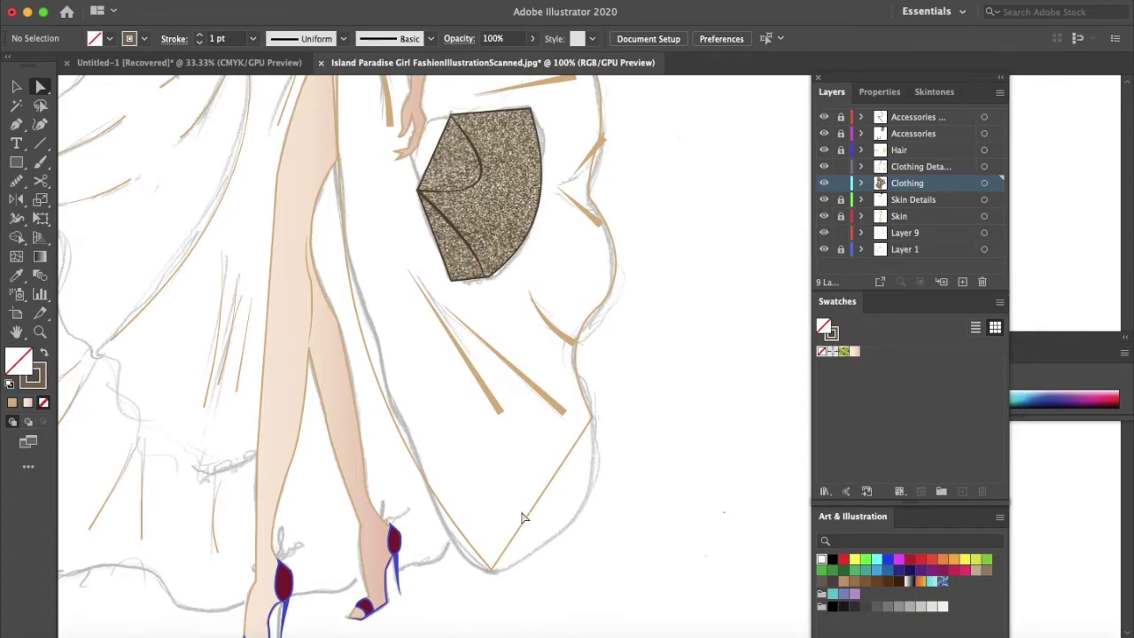
key("p")
left_click_drag(539, 506, 573, 539)
scroll(696, 396, "up", 3)
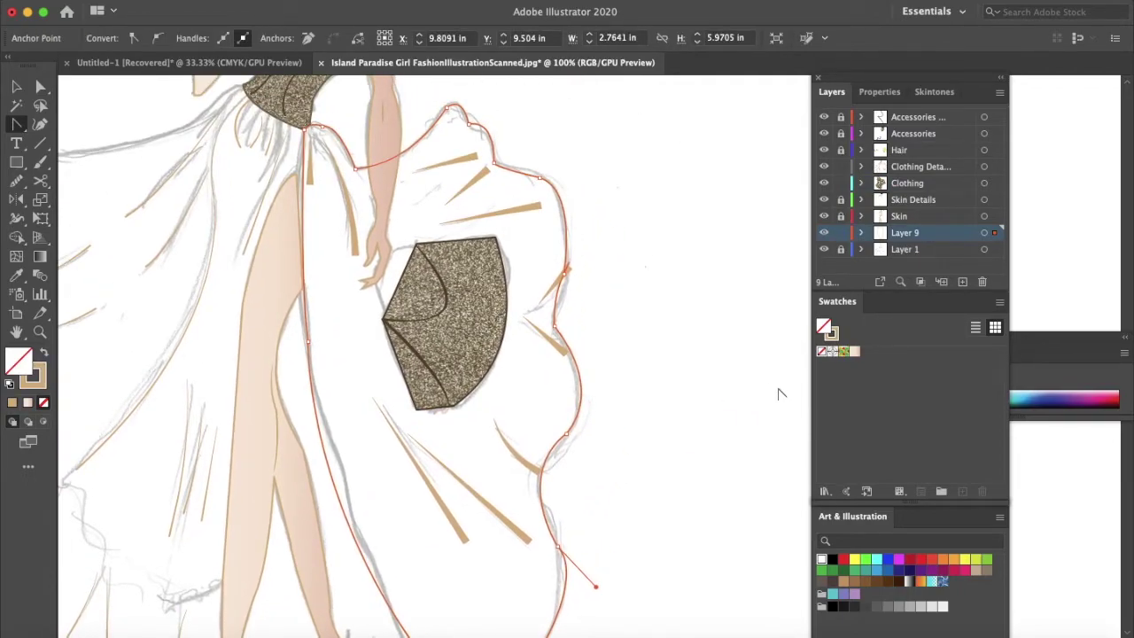
left_click(843, 353)
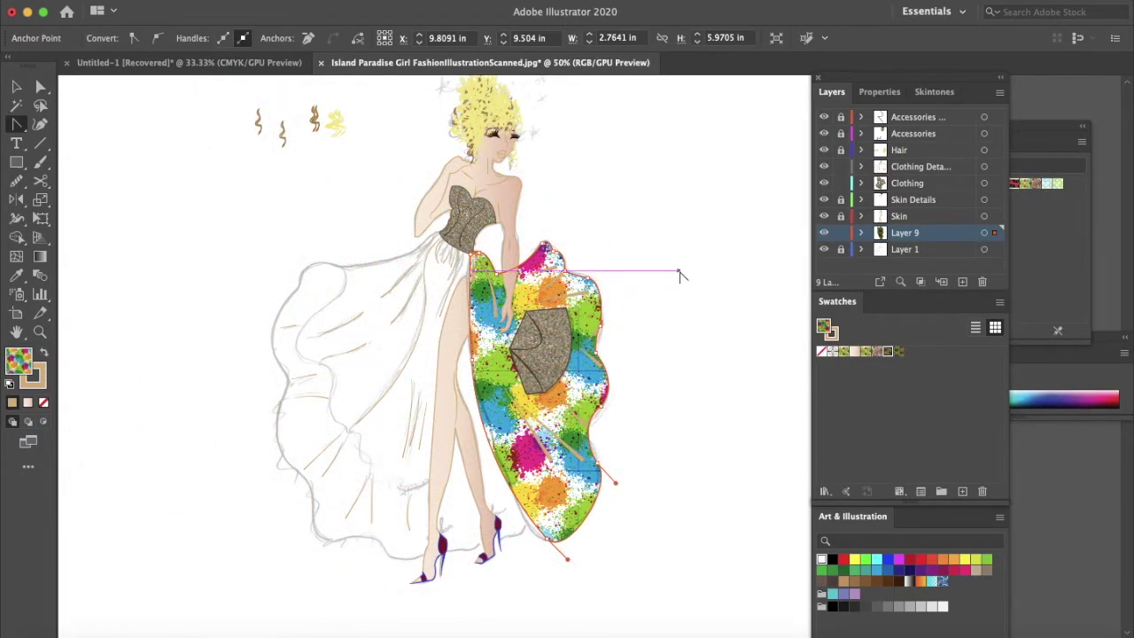
key("super+shift+a")
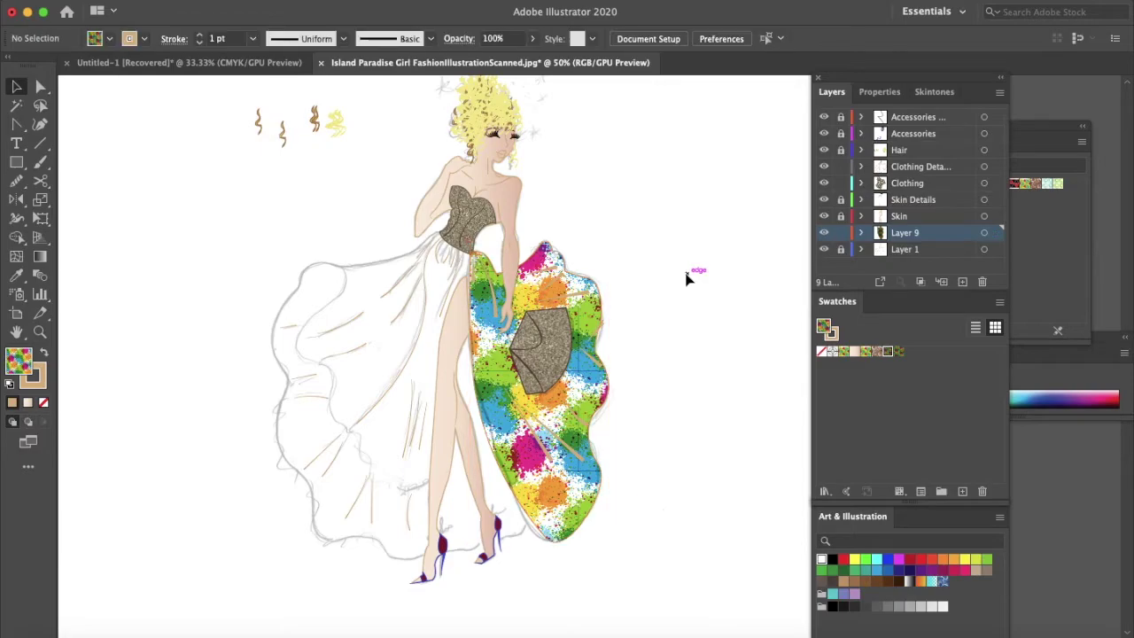
Duplicate the splatter-patterned skirt panel in place, test magenta, cyan and lavender fills on the copy, and set its fill to White.
left_click(582, 284)
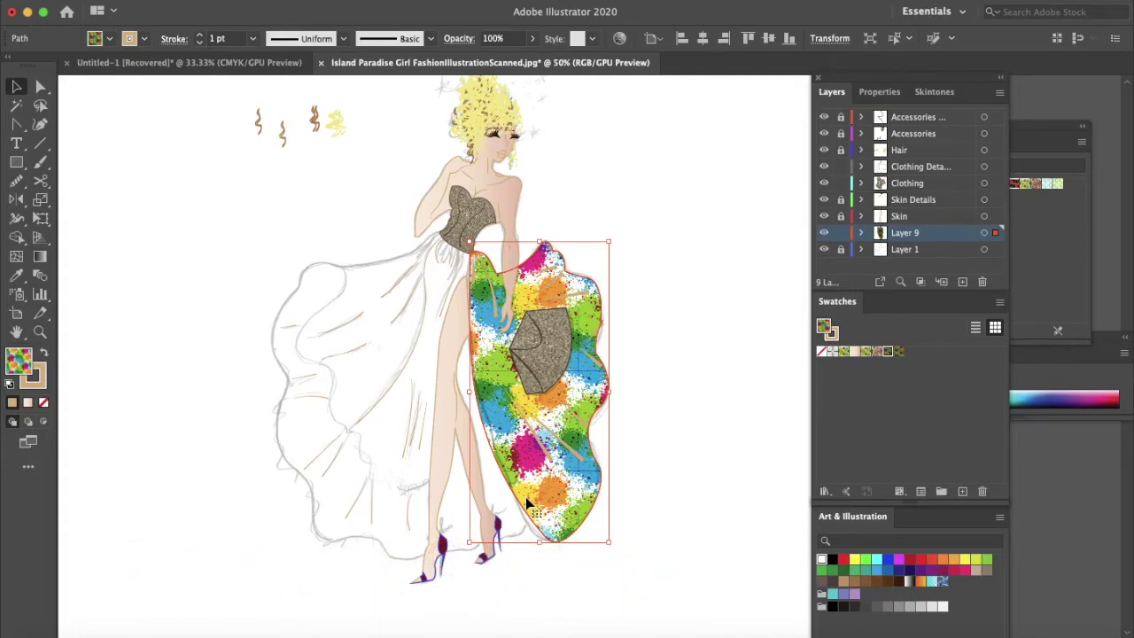
key("super+f")
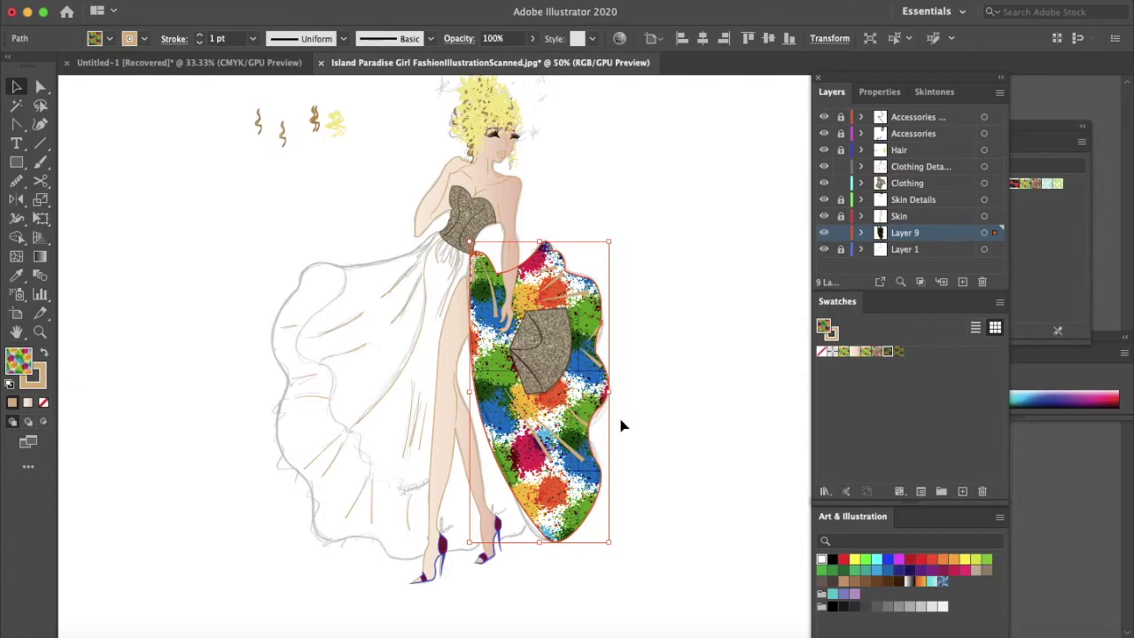
left_click(898, 559)
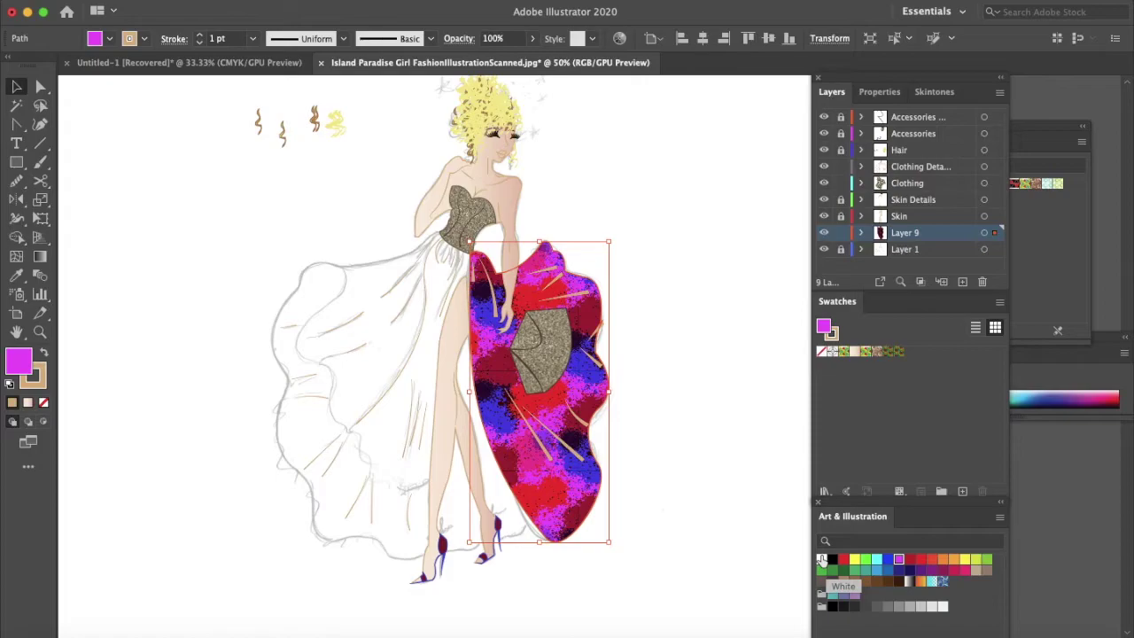
left_click(876, 560)
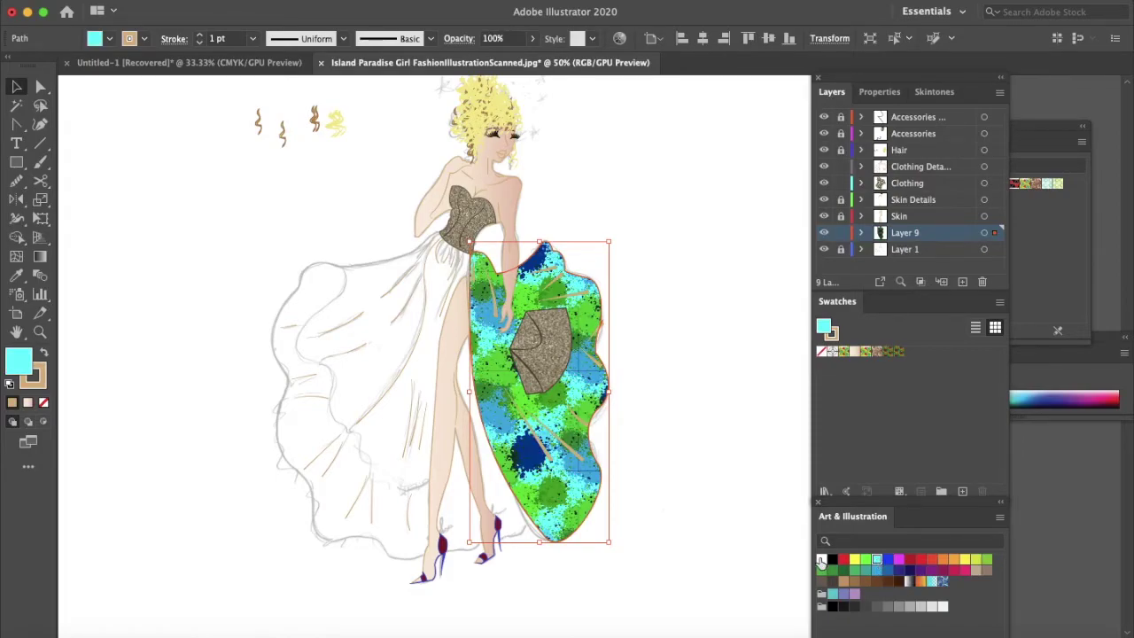
left_click(856, 595)
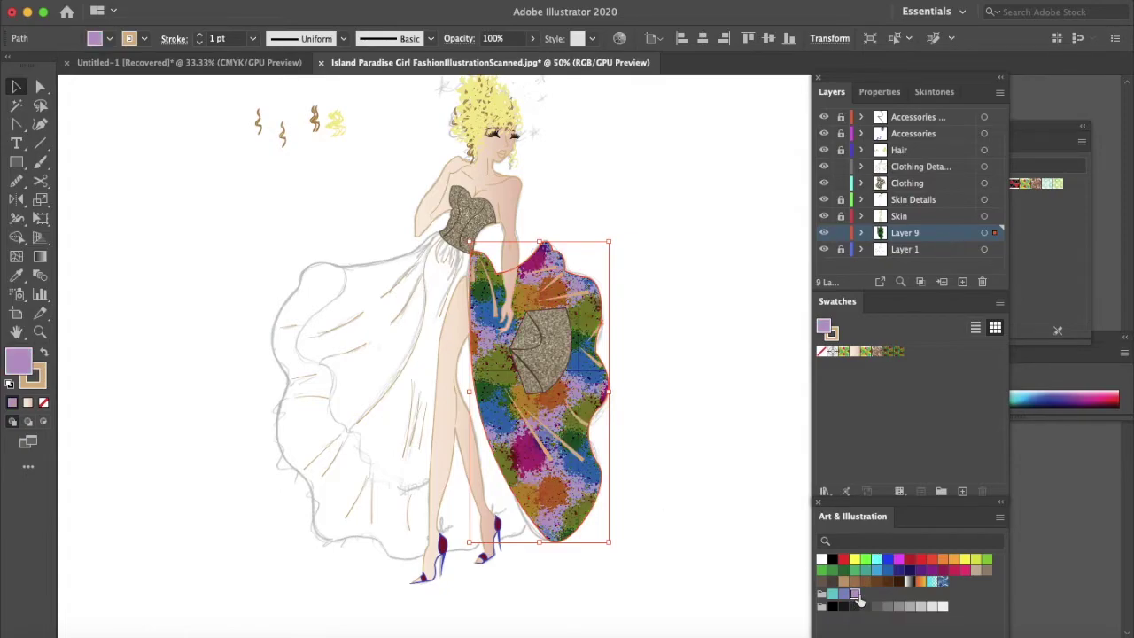
left_click(822, 560)
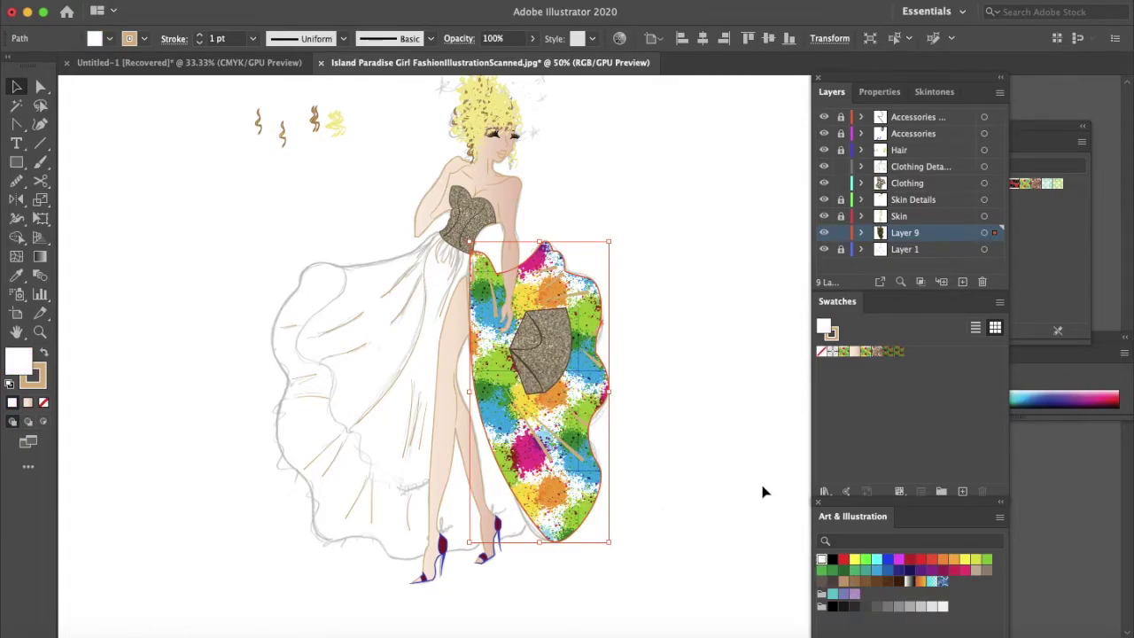
left_click(702, 408)
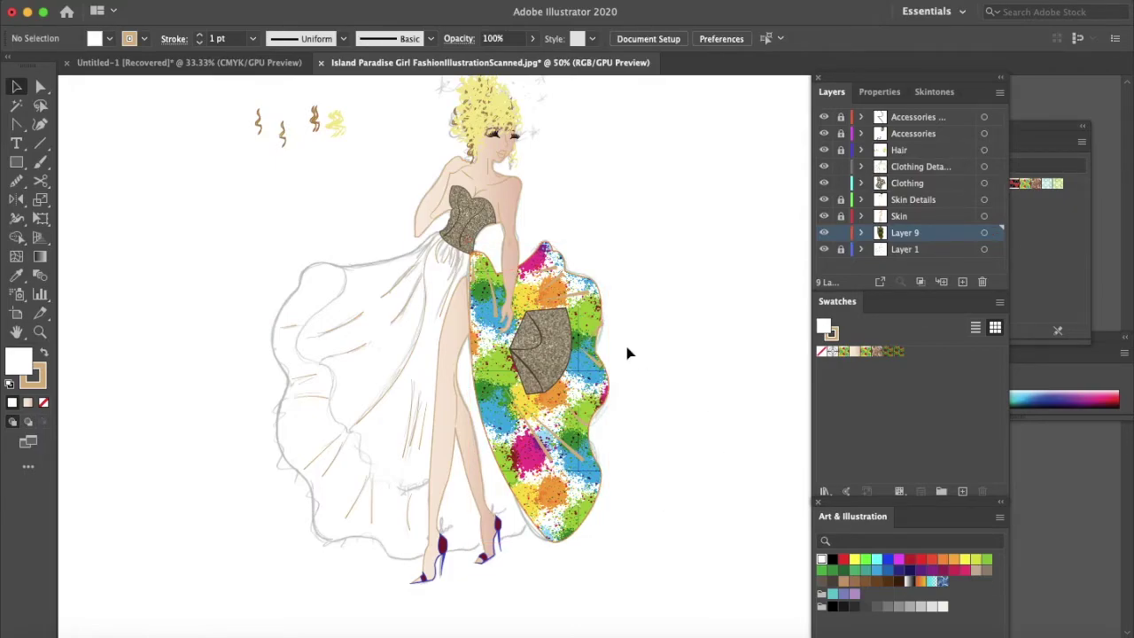
left_click(495, 302)
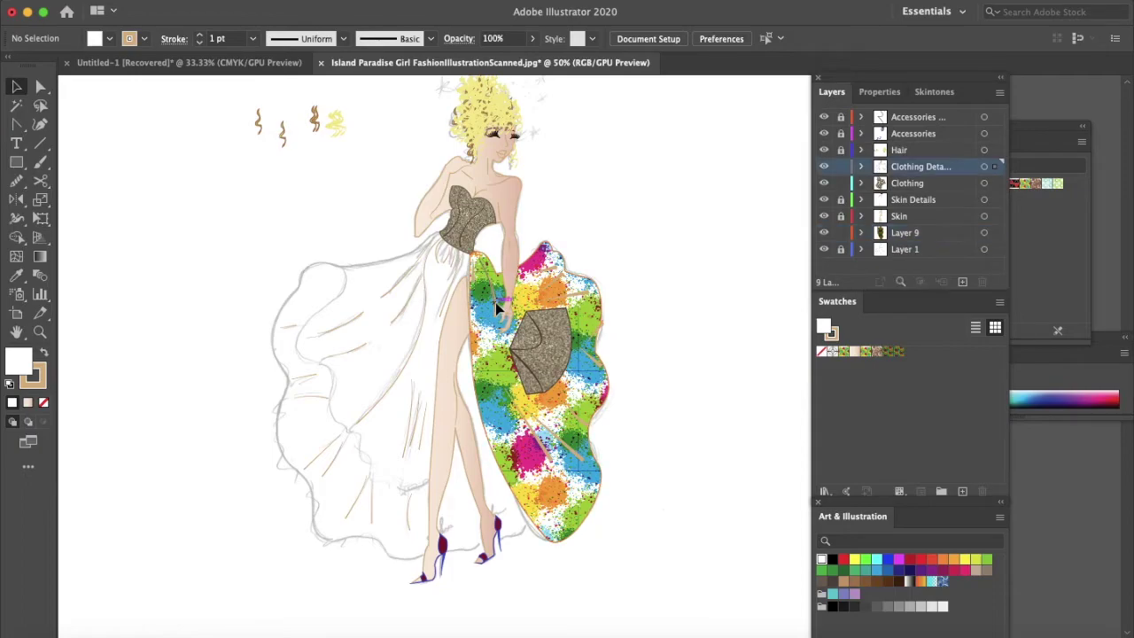
left_click(545, 457, "shift")
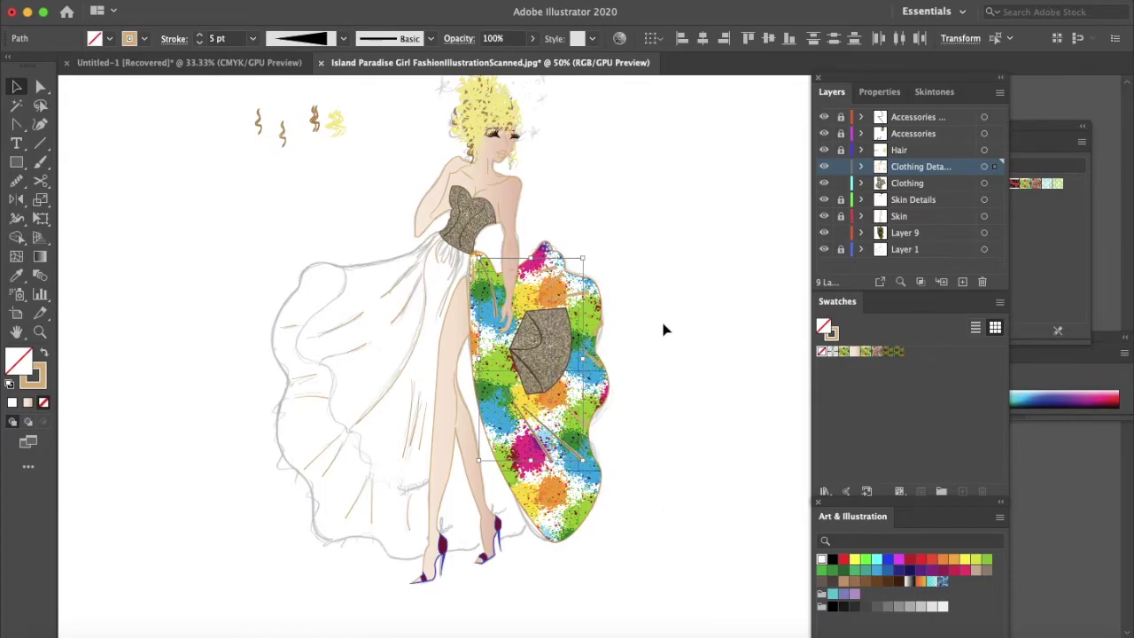
left_click(714, 341)
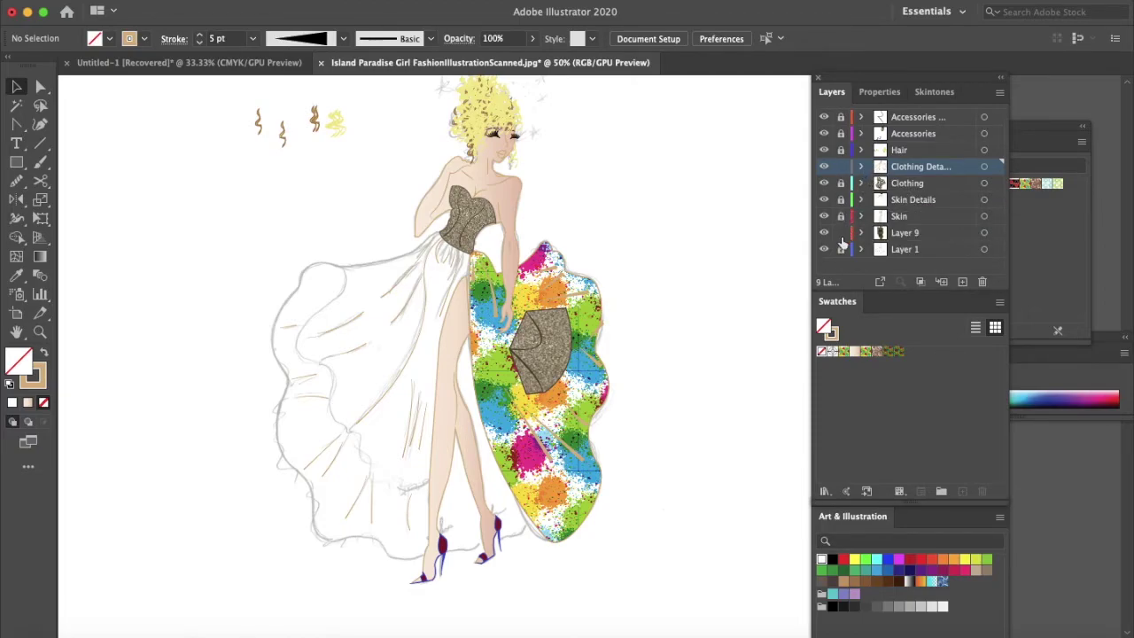
With the Clothing layer and Layer 9 locked, recolor all the fold lines on the patterned skirt panel with a darker brown stroke.
left_click_drag(653, 234, 484, 559)
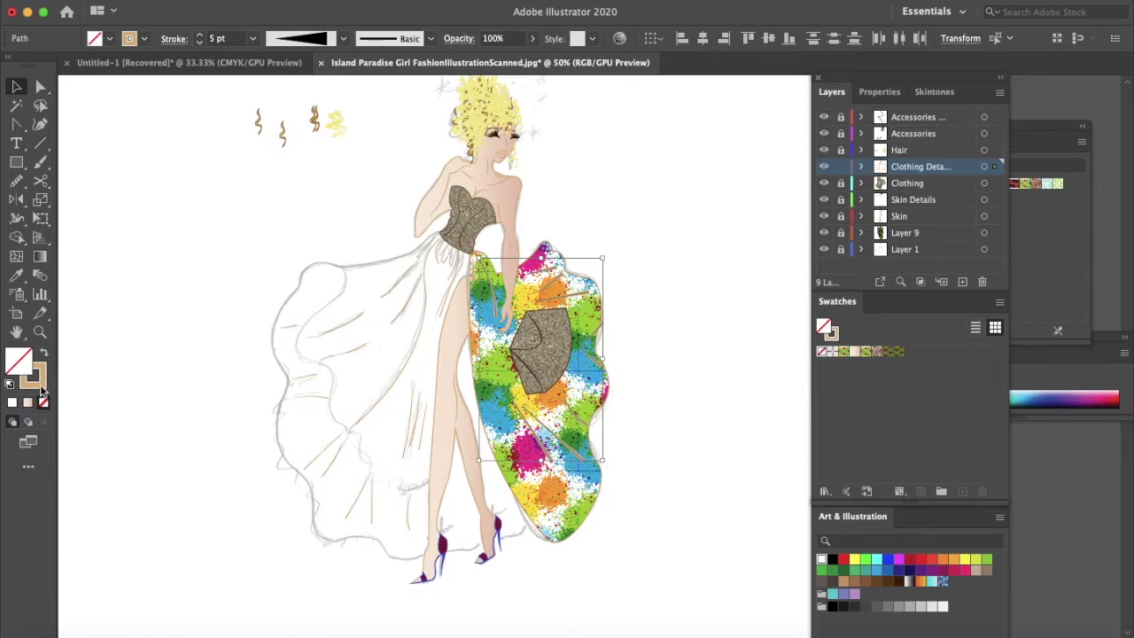
double_click(40, 384)
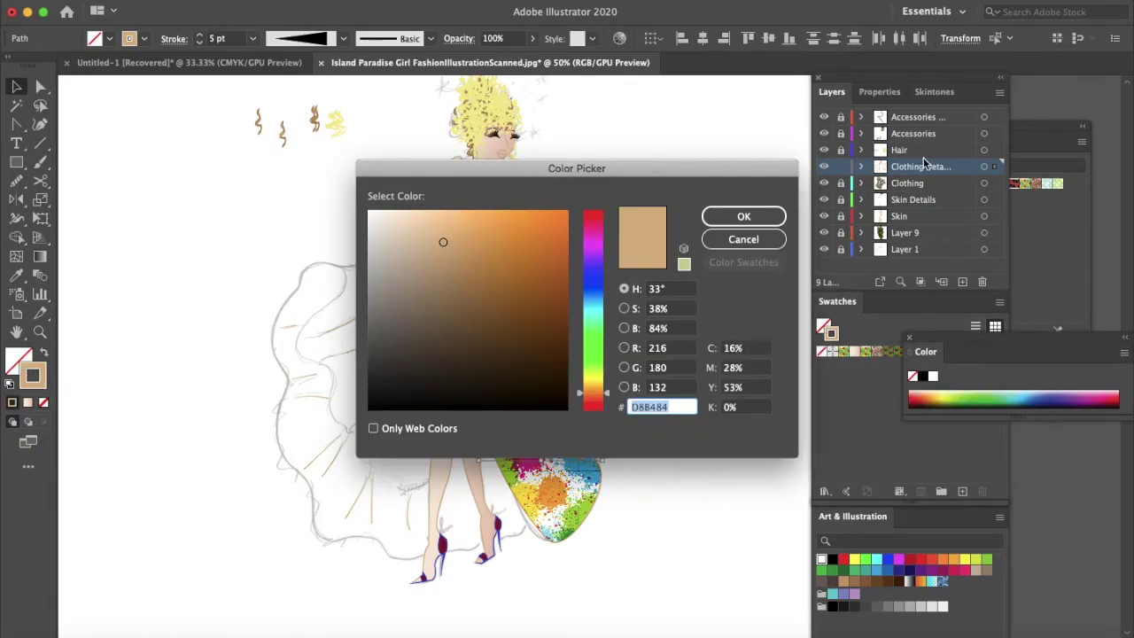
left_click_drag(725, 174, 1041, 107)
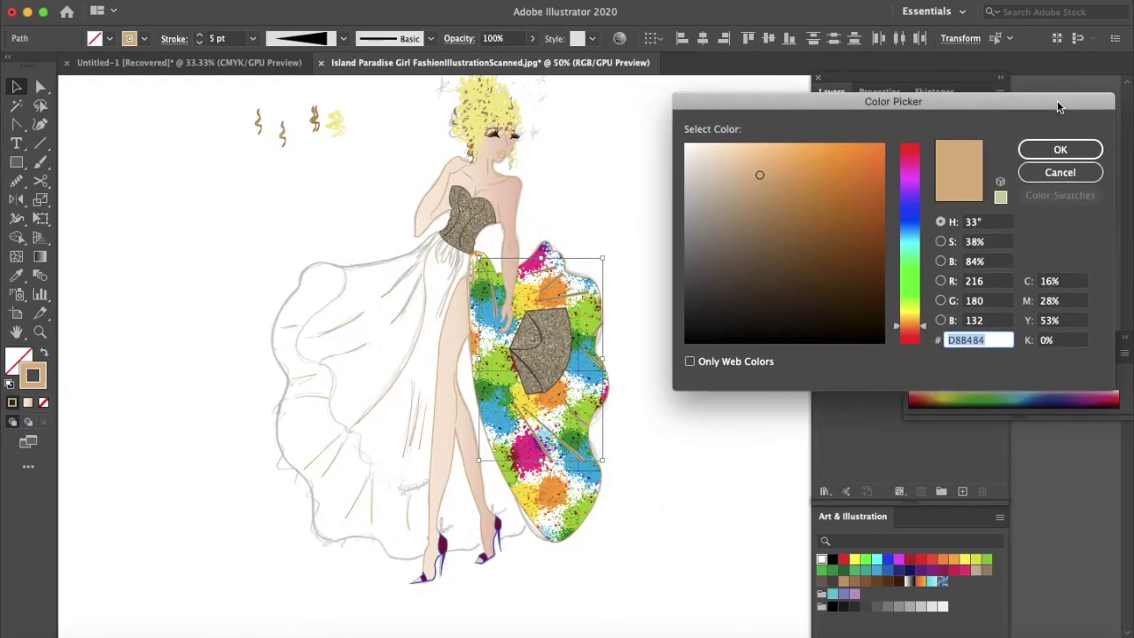
mouse_move(762, 179)
left_mouse_down()
mouse_move(812, 251)
mouse_move(813, 233)
left_mouse_up()
left_click(1081, 148)
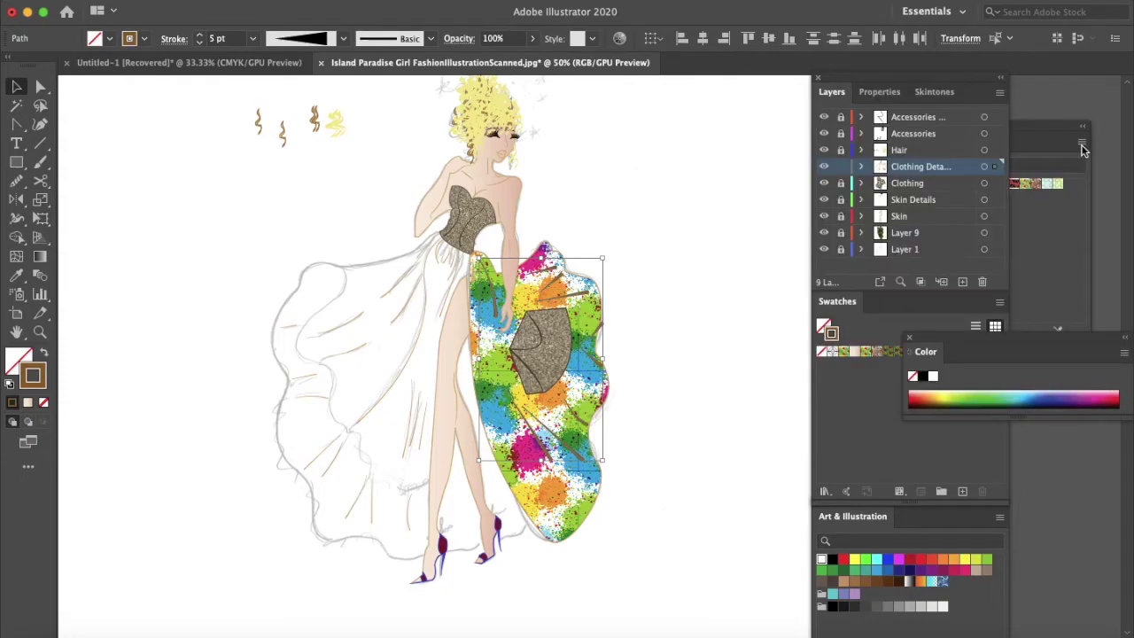
left_click(767, 311)
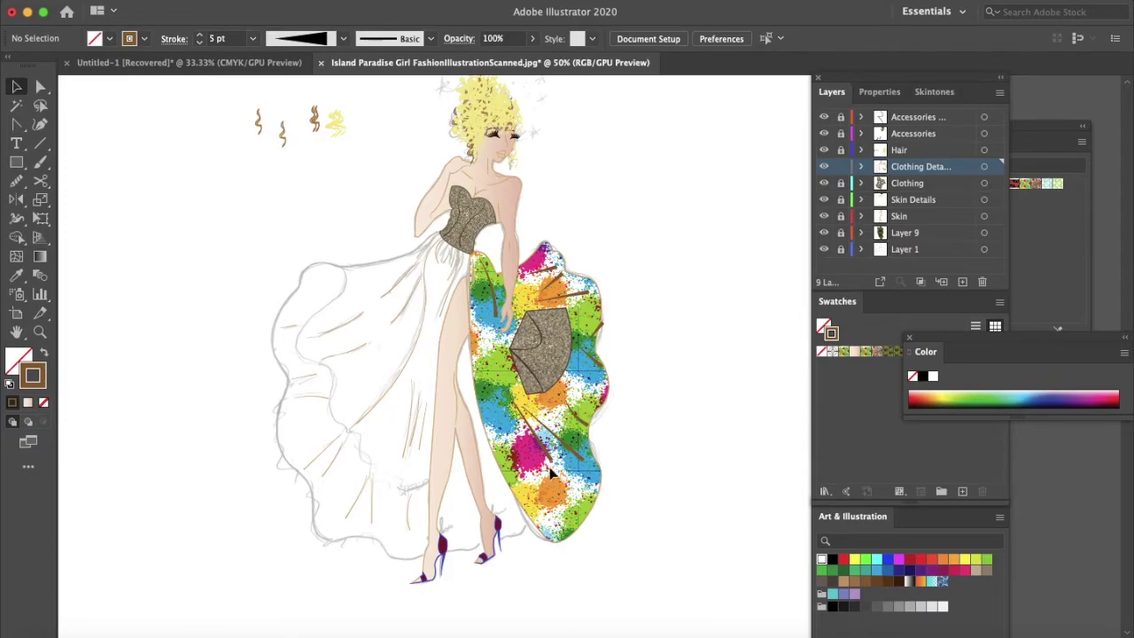
Draw a curved contour line with the Pen tool down the patterned skirt panel's leg-side edge on the Clothing Details layer.
key("p")
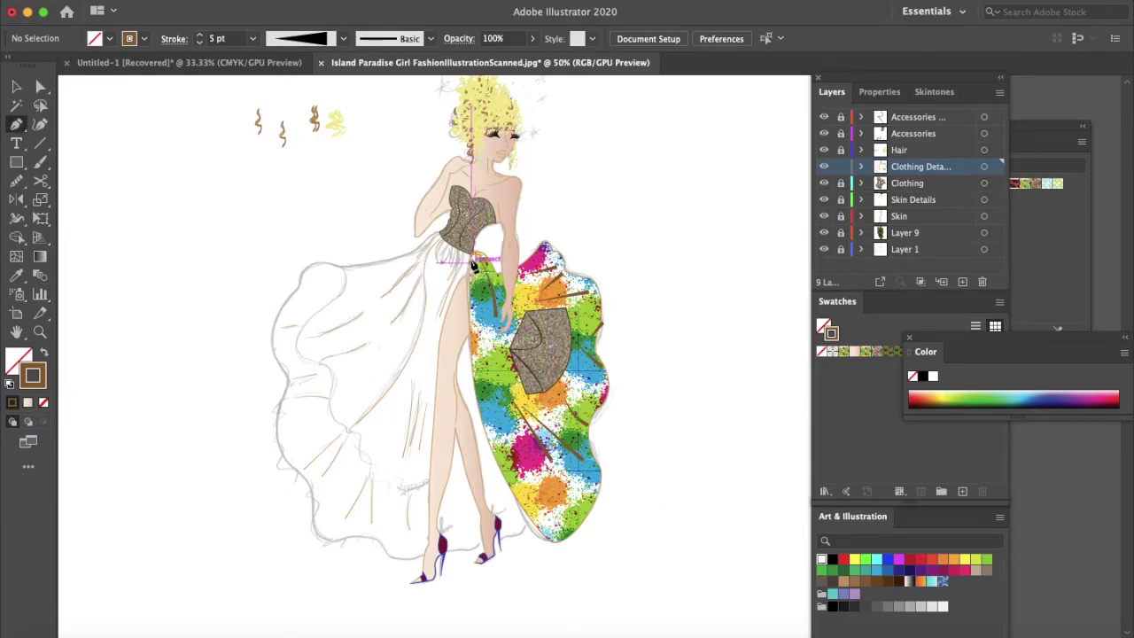
left_click(473, 259)
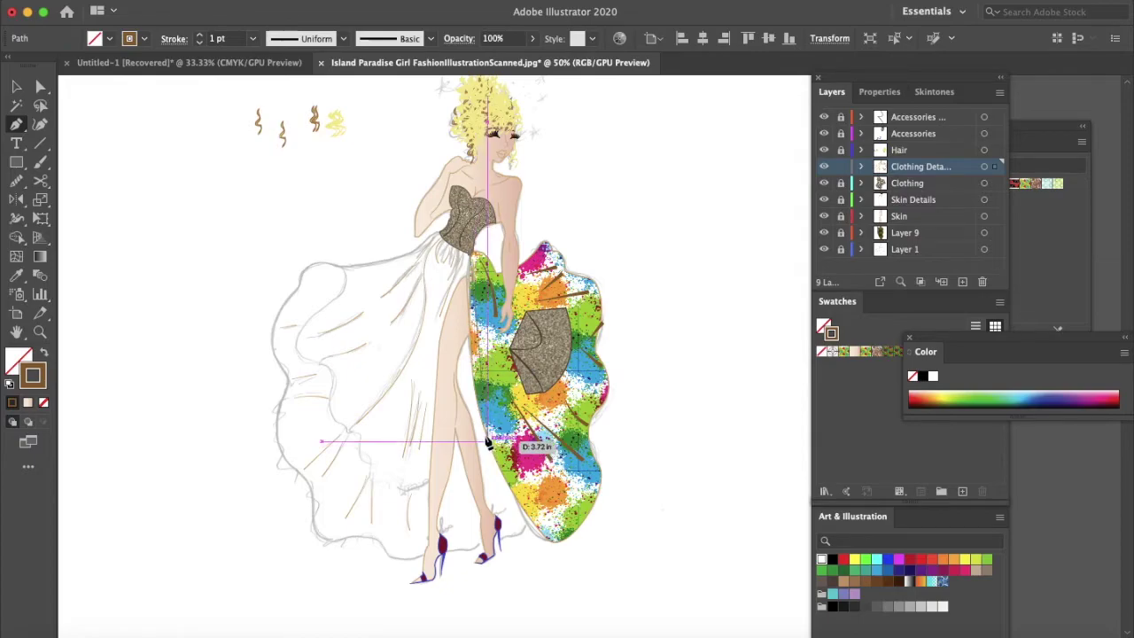
left_click(501, 485)
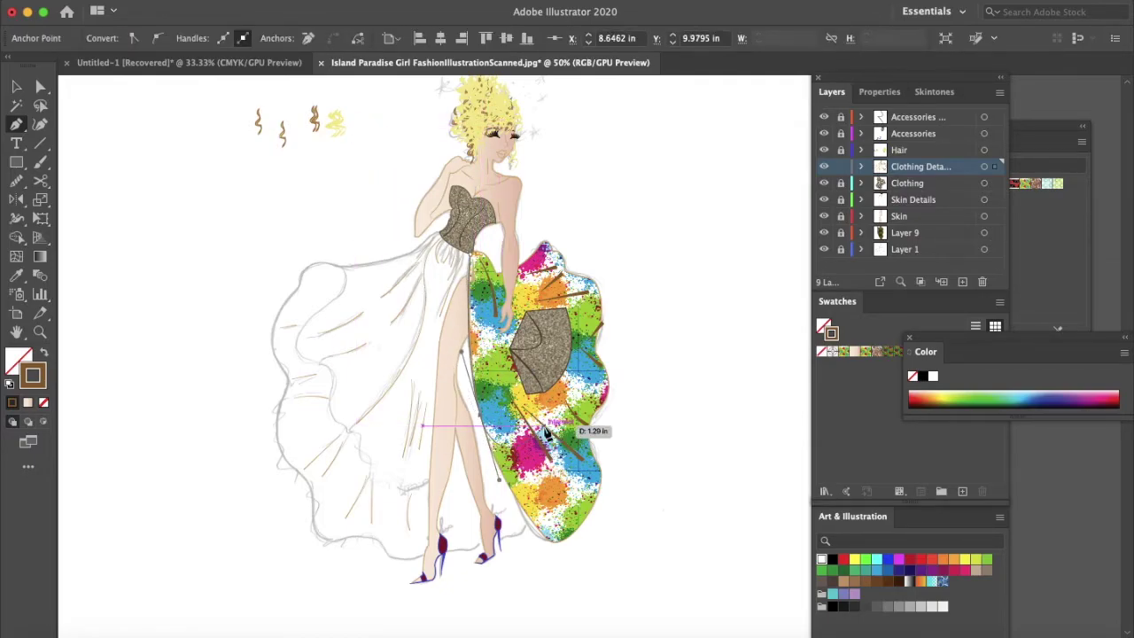
key("v")
key("p")
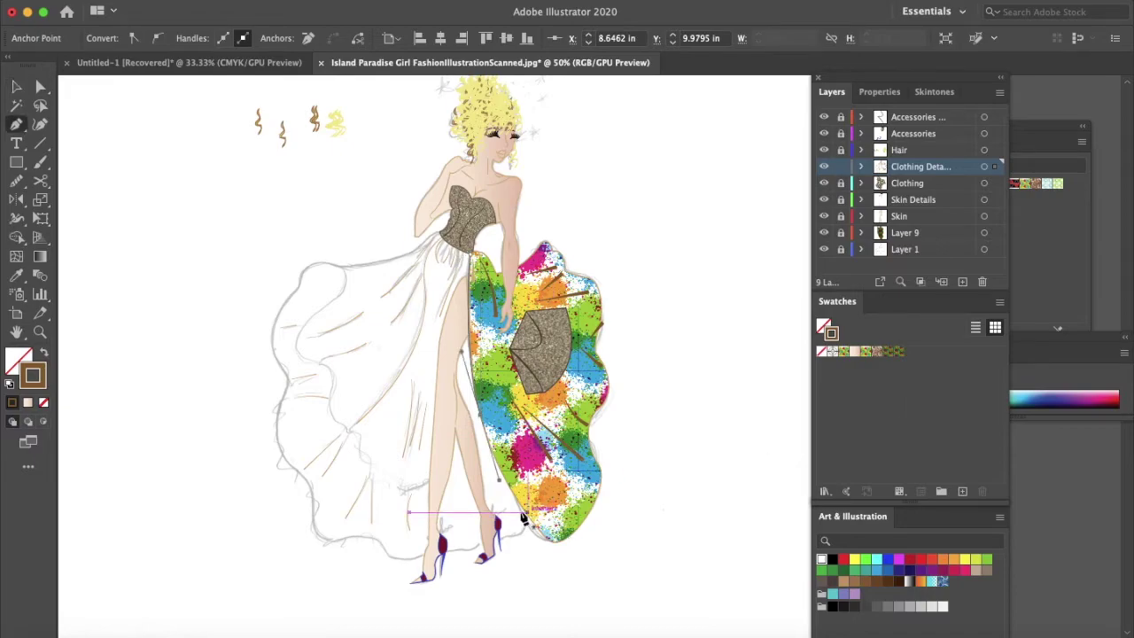
Trace contour lines around the patterned panel's lower hem and along its upper scalloped outer edge.
left_click(536, 559)
left_click_drag(619, 504, 605, 494)
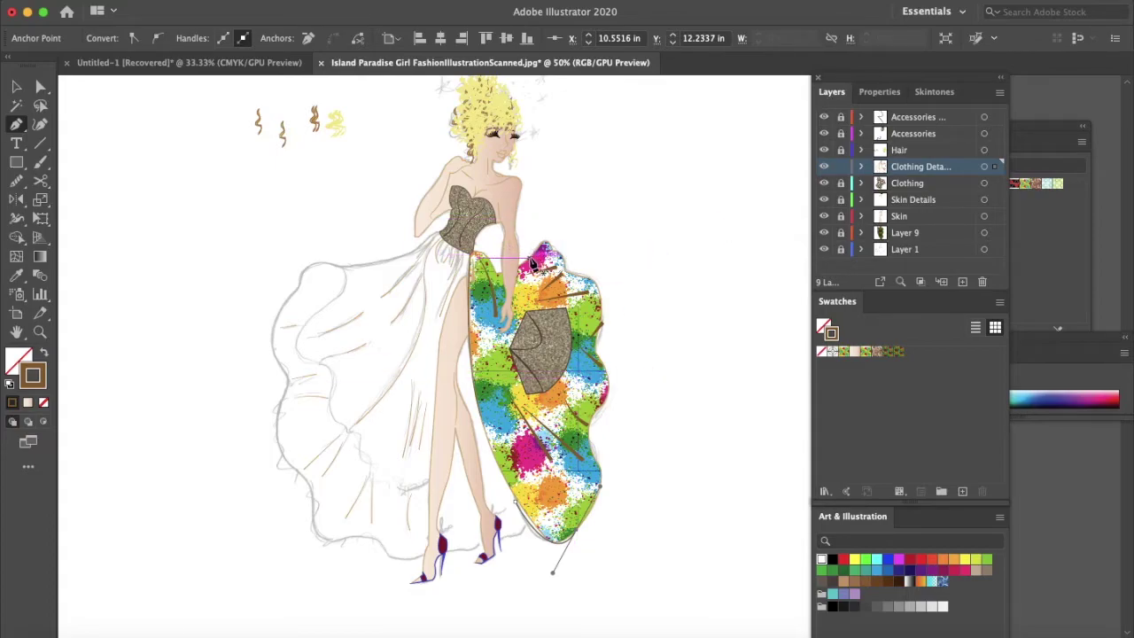
left_click(521, 267)
left_click(544, 242)
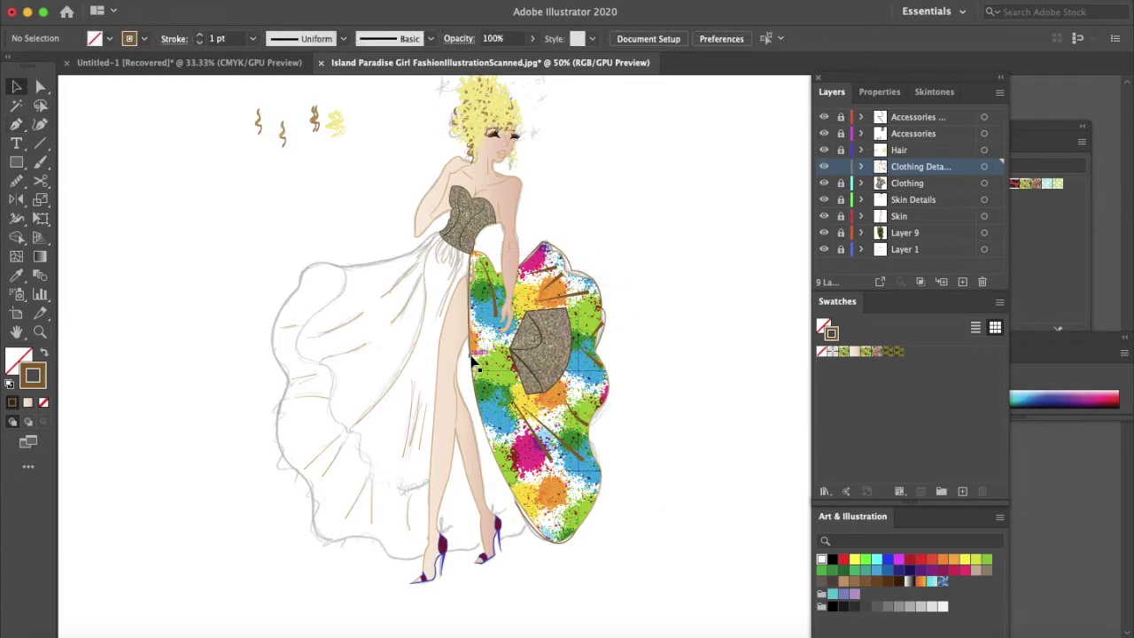
Give the contour line on the panel's leg-side edge a 3 pt stroke with a tapered width profile.
left_click(473, 361)
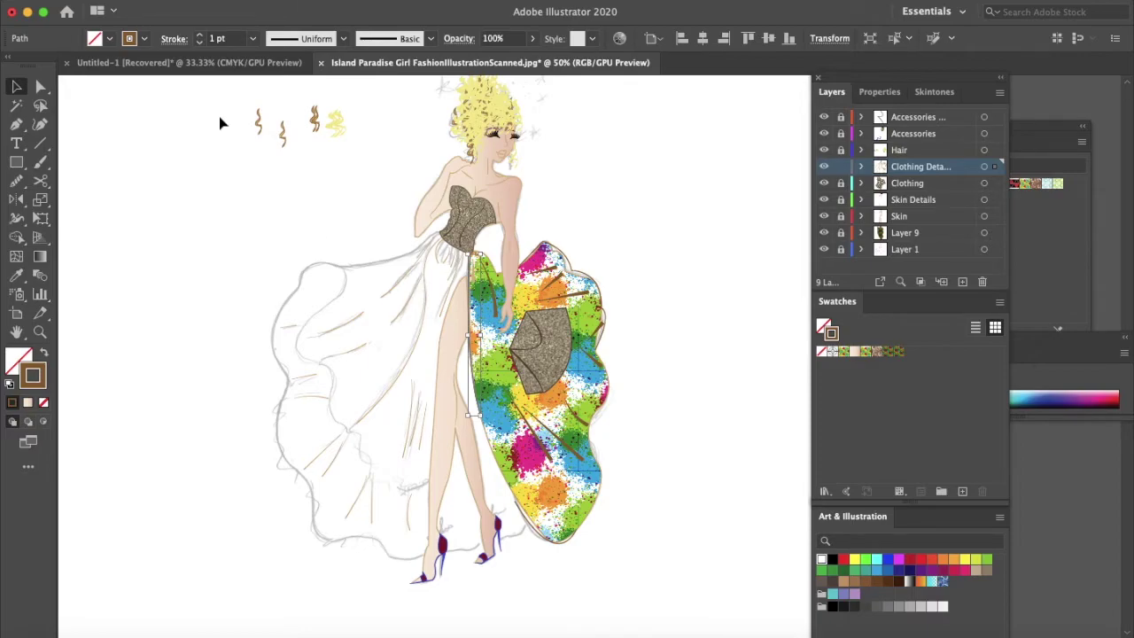
left_click(200, 35)
left_click(199, 35)
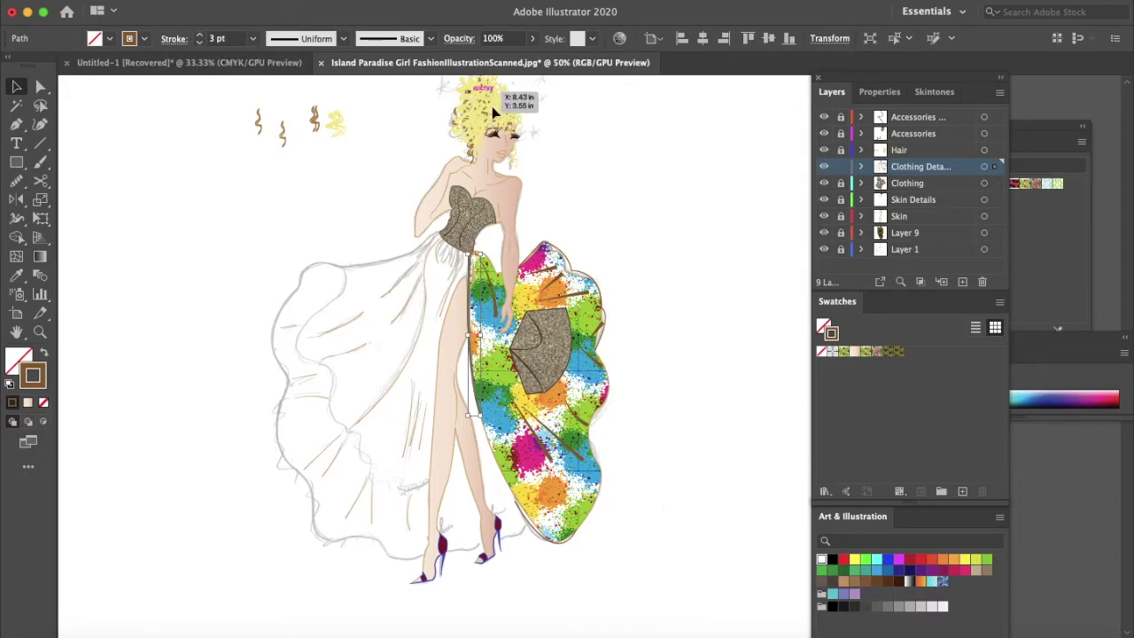
left_click(343, 38)
left_click(308, 168)
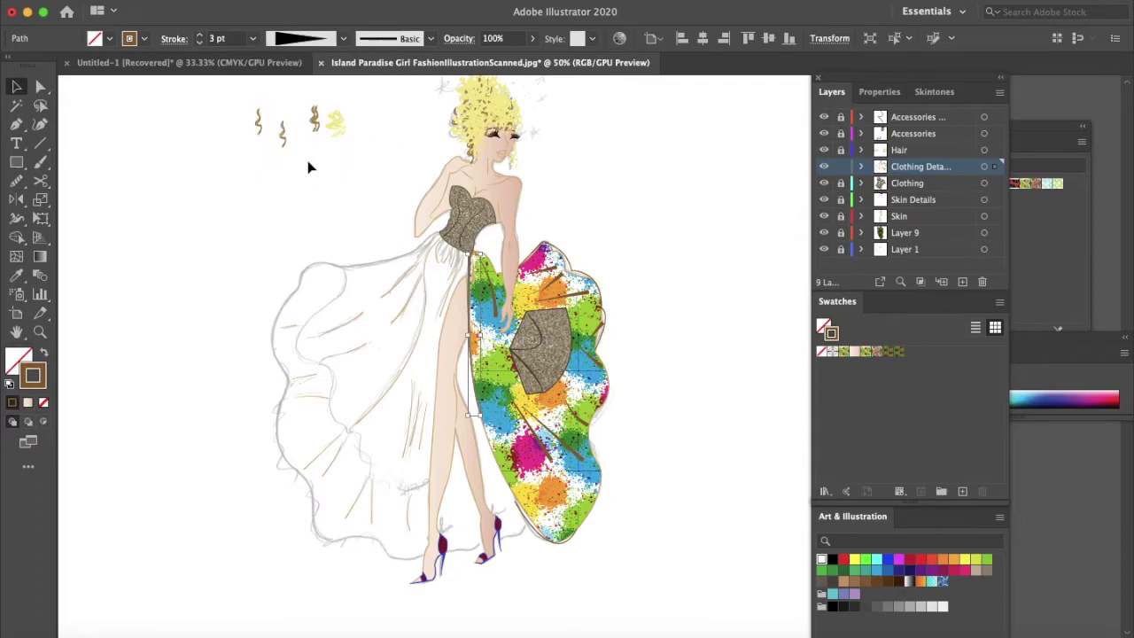
Give the contour line along the panel's upper scalloped edge a 4 pt stroke with a tapered width profile.
left_click(614, 283)
left_click(581, 278)
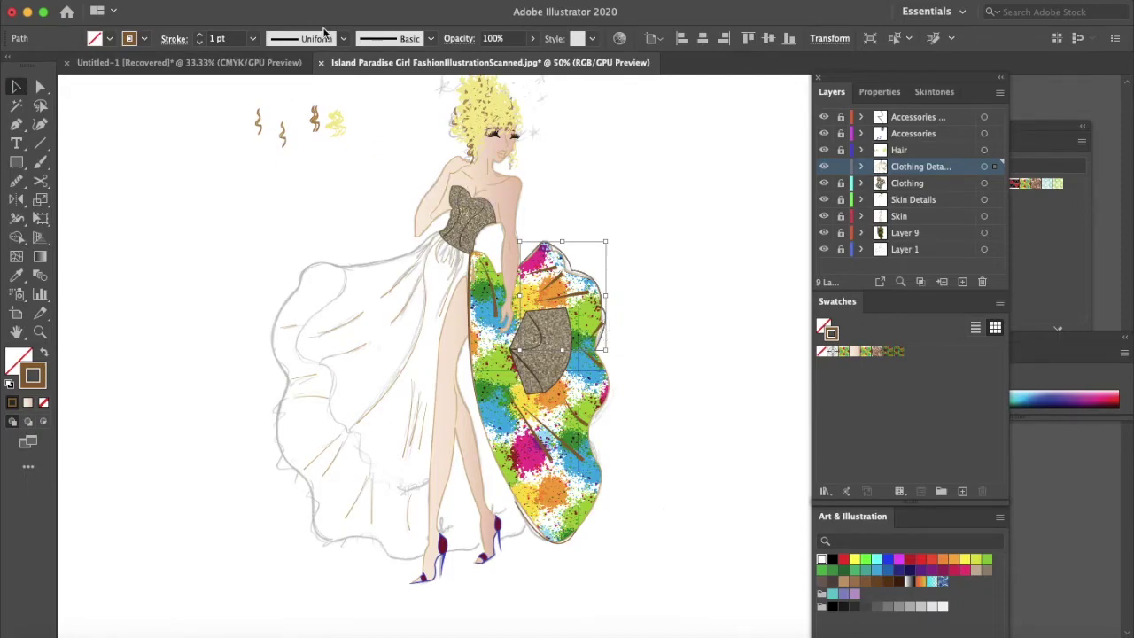
left_click(202, 39)
left_click(202, 39)
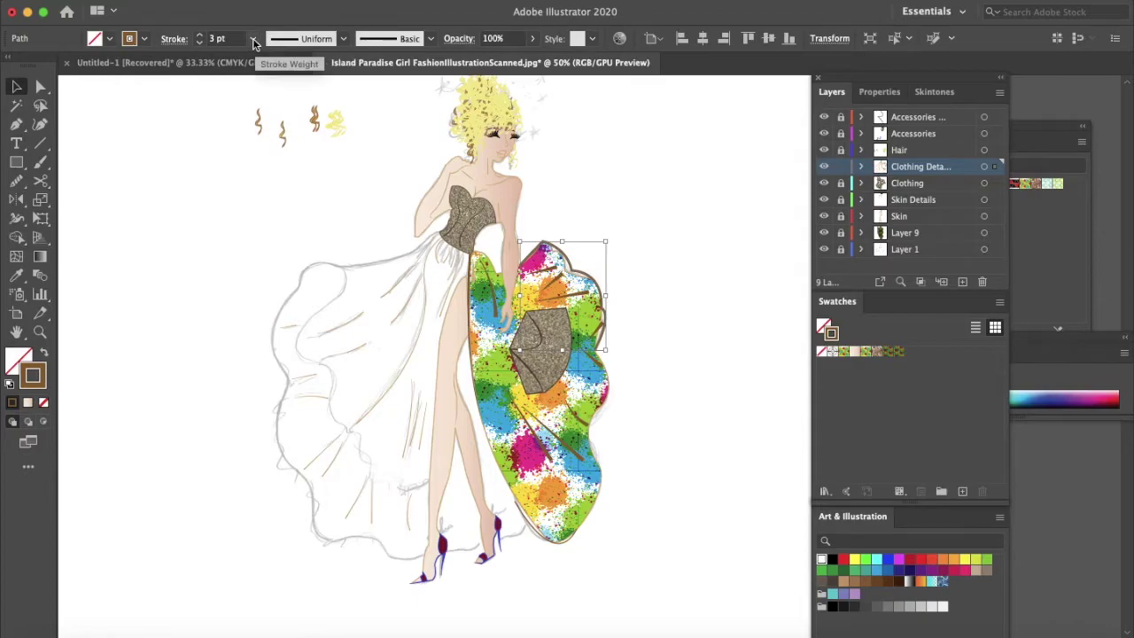
left_click(199, 36)
left_click(255, 38)
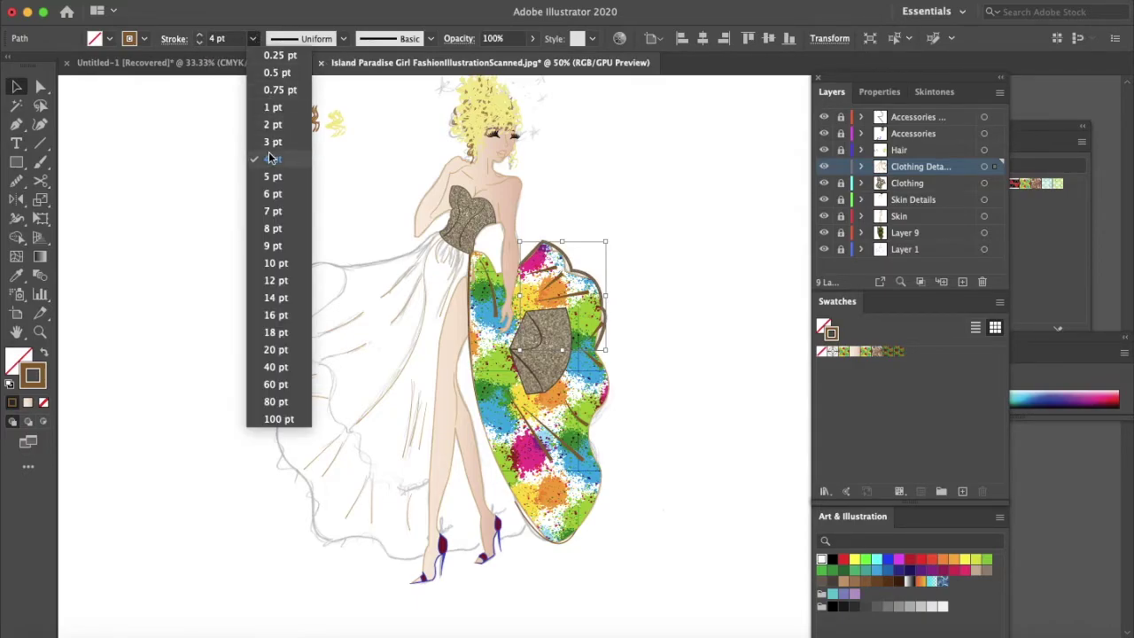
left_click(342, 39)
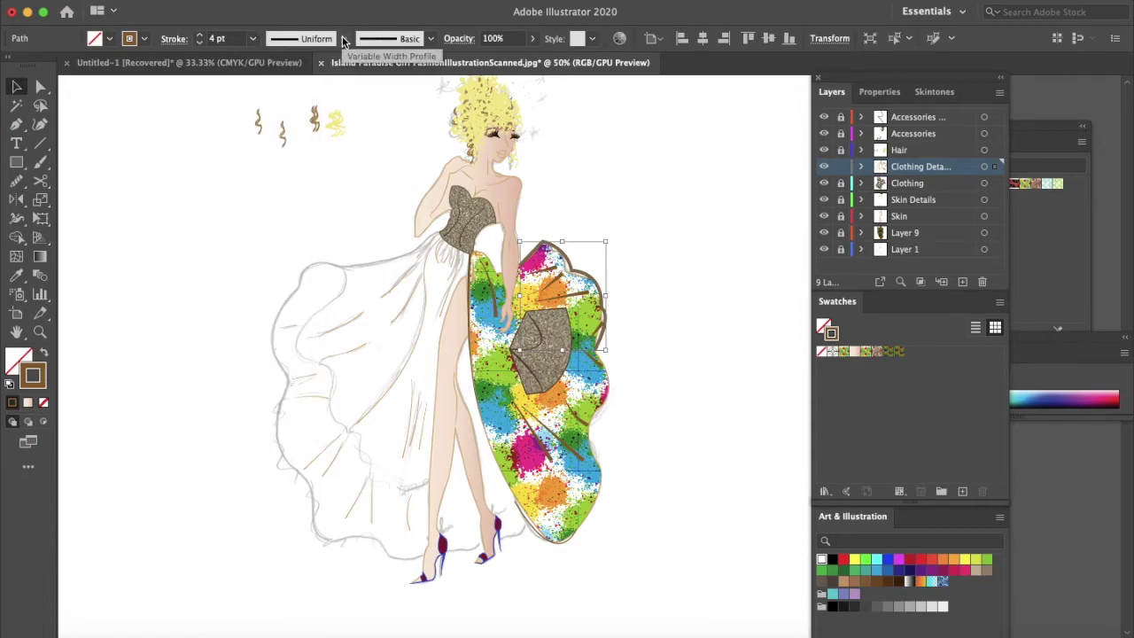
left_click(342, 39)
left_click(289, 176)
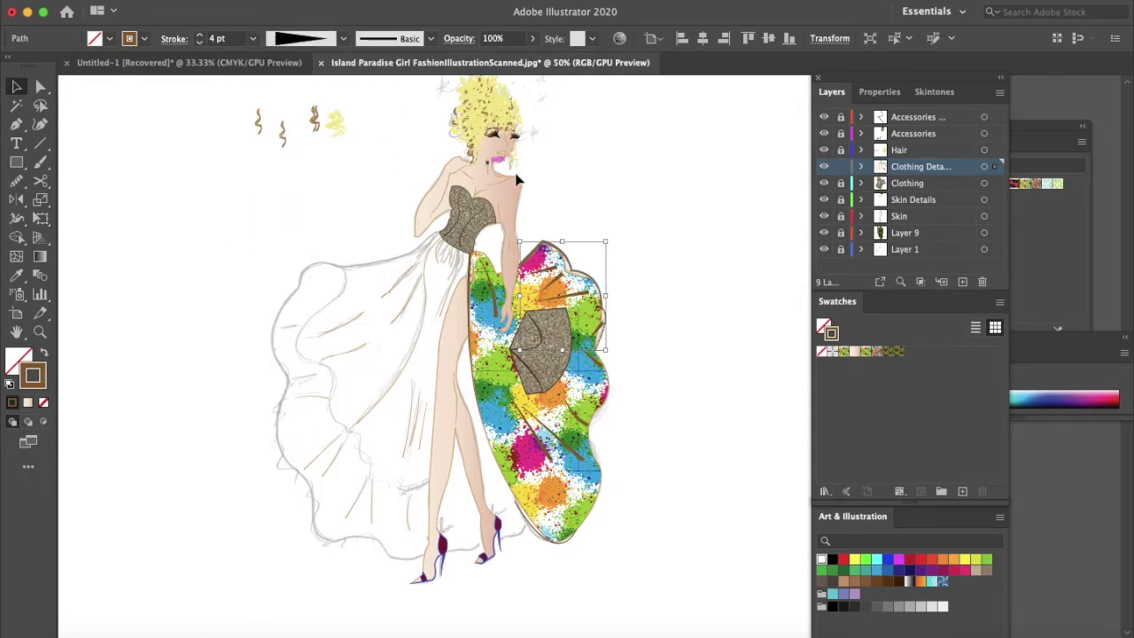
left_click(620, 190)
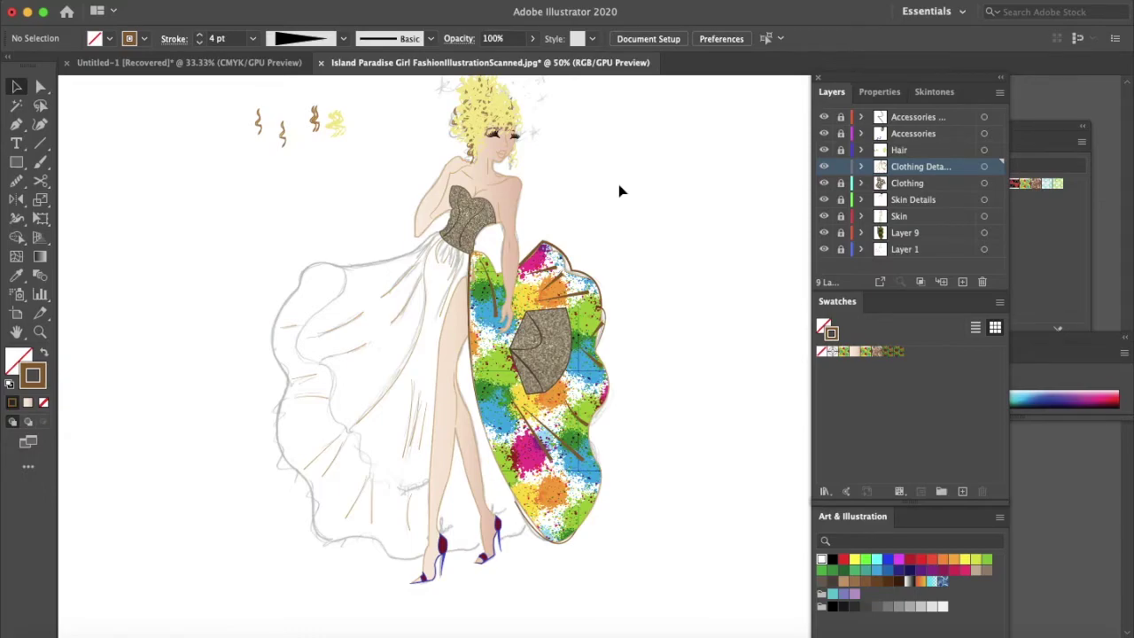
Adjust the short fold lines below the corset on the patterned panel and thin both to a 0.75 pt stroke.
left_click(493, 301)
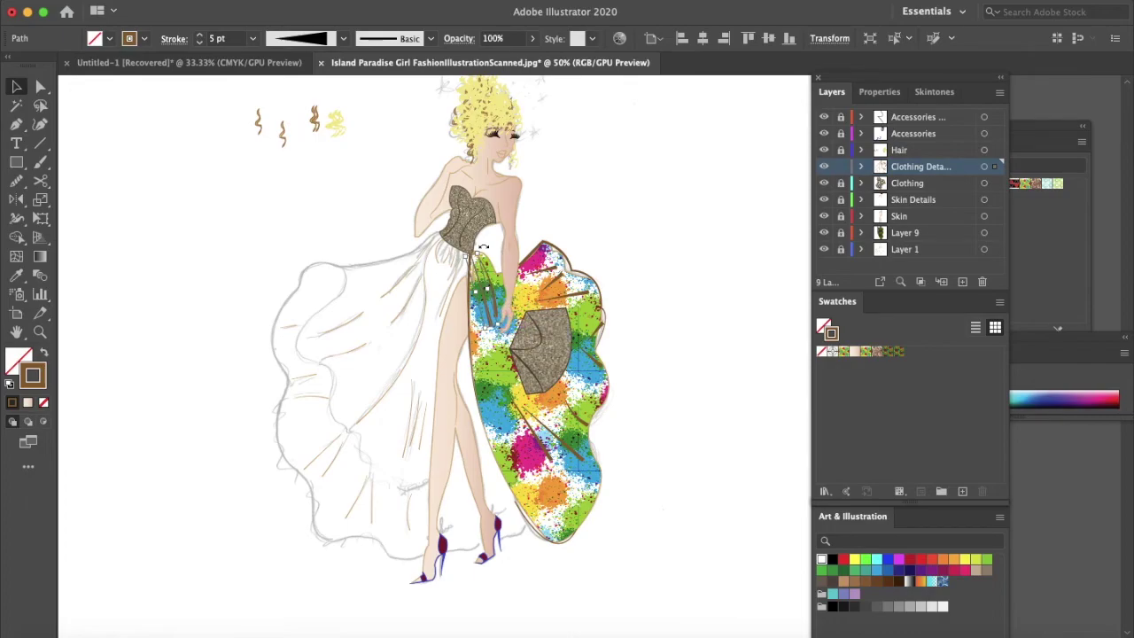
left_click_drag(493, 249, 493, 251)
left_click(482, 304)
left_click(496, 297)
left_click(482, 303, "shift")
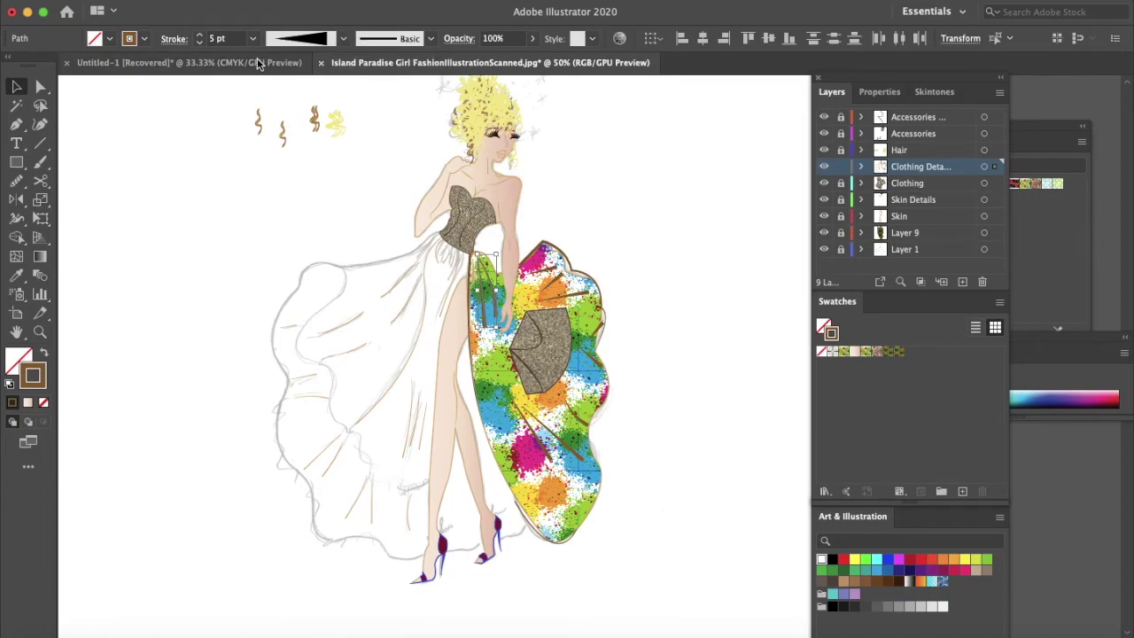
left_click(201, 43)
left_click(201, 42)
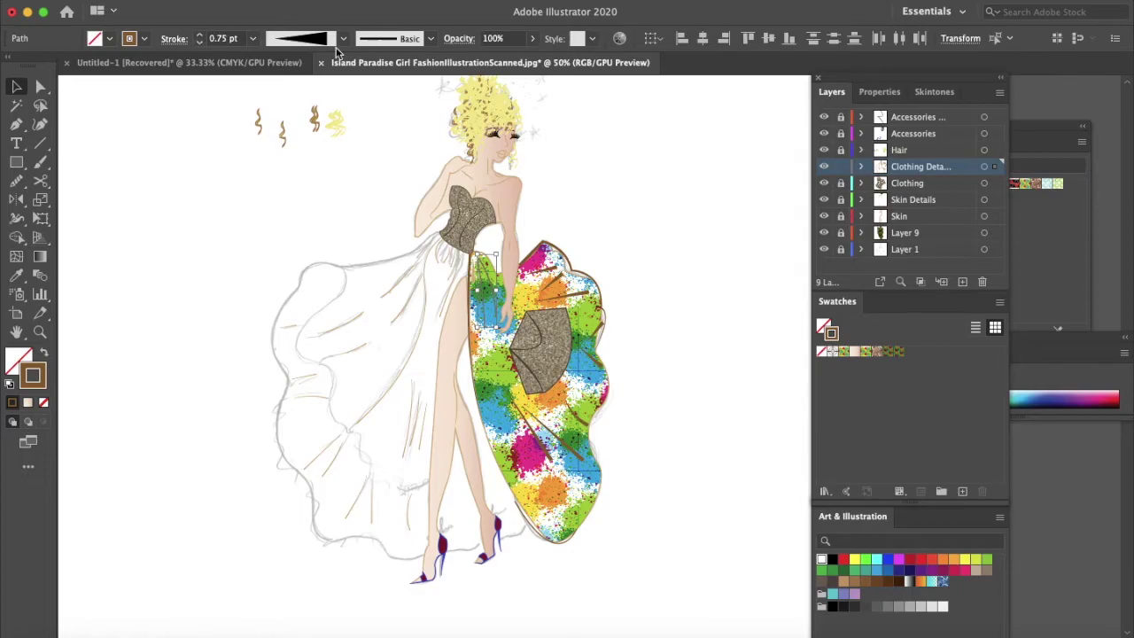
left_click(570, 141)
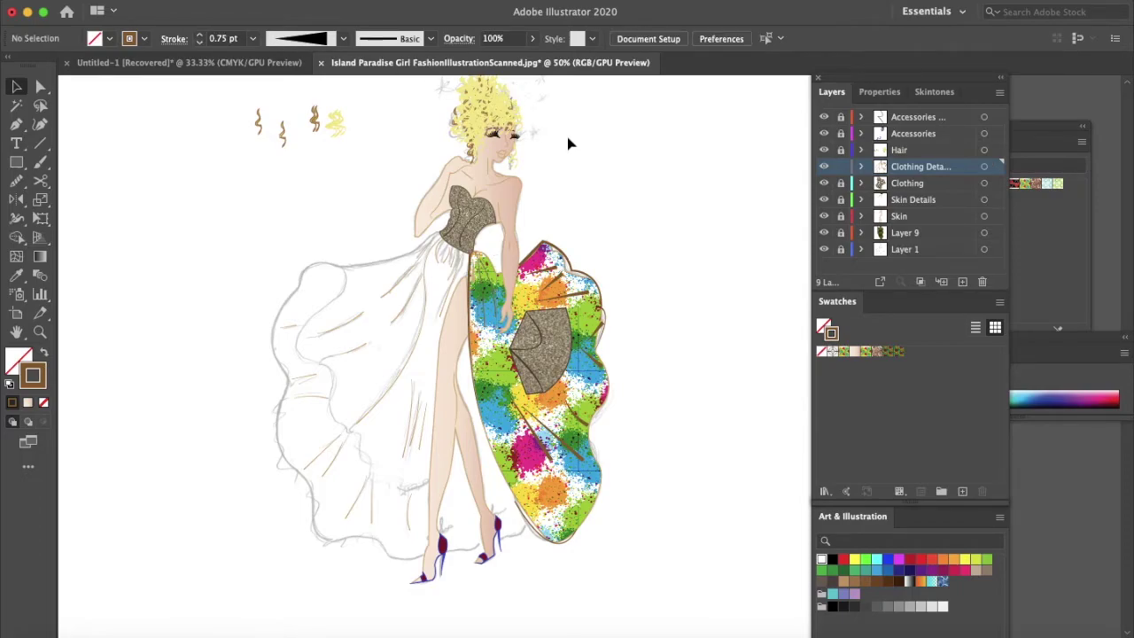
Extend the two long fold lines in the panel's lower half outward to its outer edge.
left_click(550, 456)
left_click_drag(551, 460, 584, 517)
left_click(581, 458)
left_click_drag(586, 461, 600, 469)
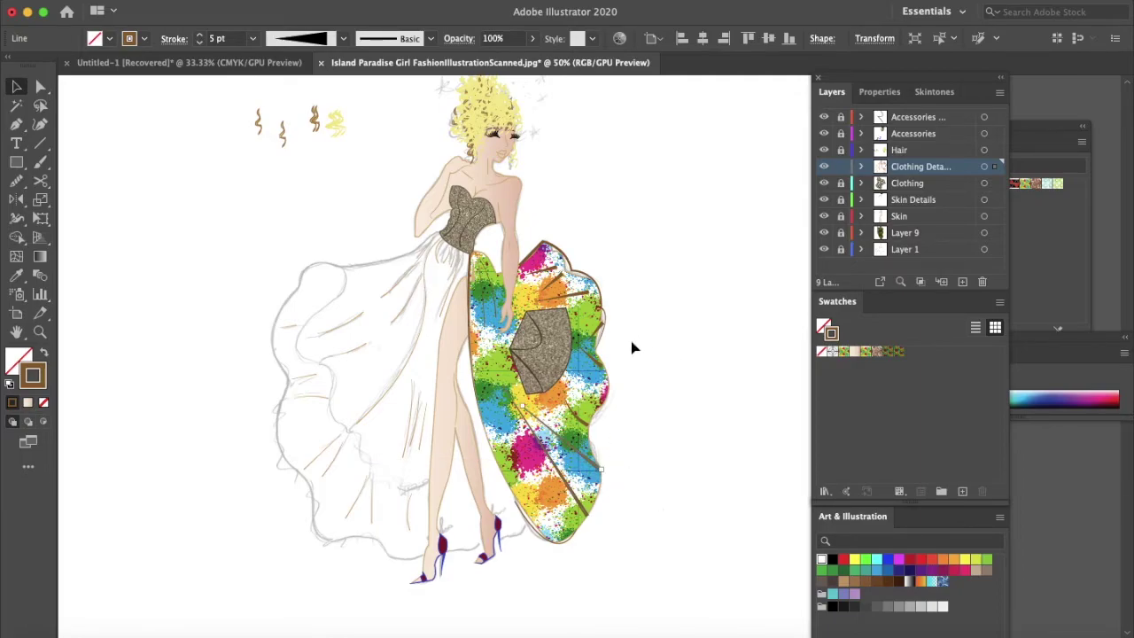
Lengthen the fold lines beside the glitter patch so they run between the hand area and the panel's outer edge.
left_click(587, 355)
left_click_drag(580, 346, 526, 295)
left_click_drag(601, 365, 604, 333)
left_click(618, 340)
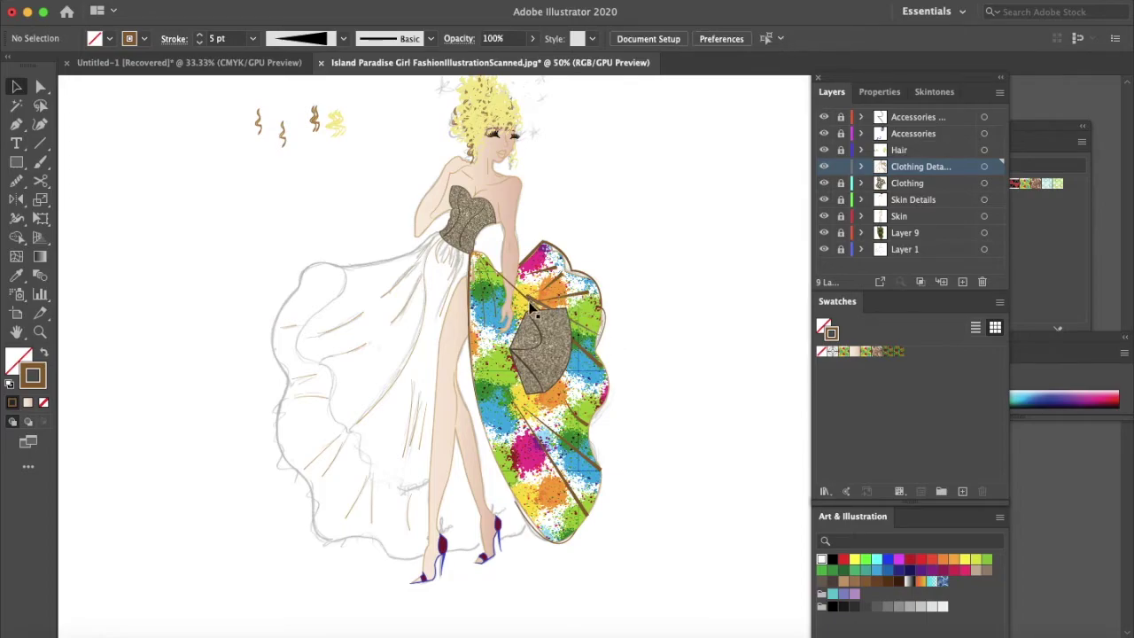
left_click(593, 329)
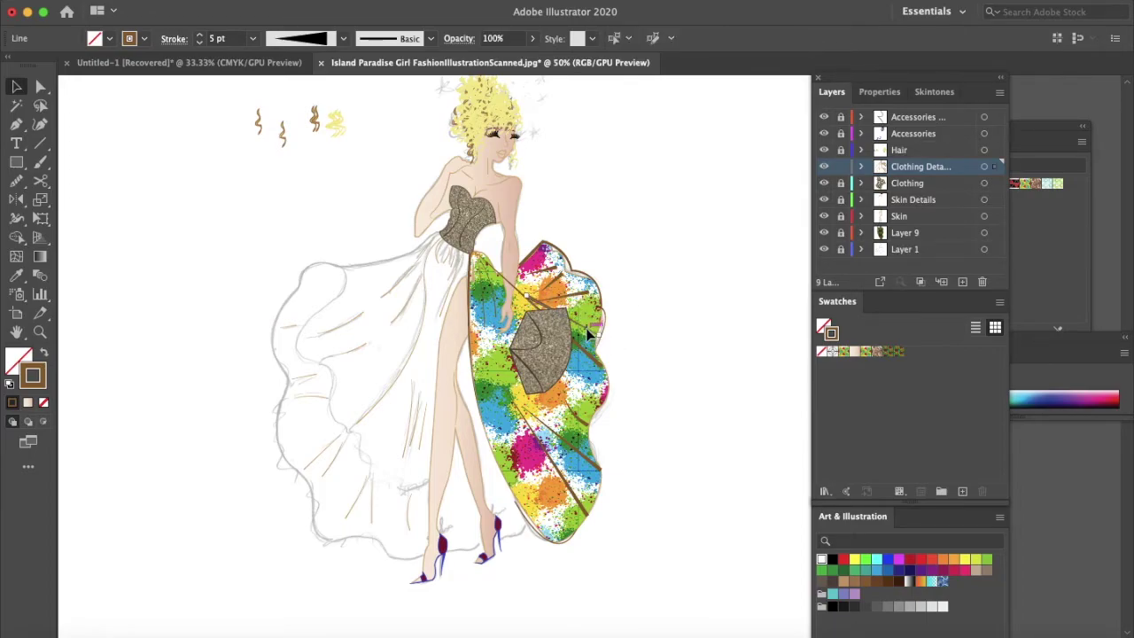
left_click_drag(602, 344, 518, 296)
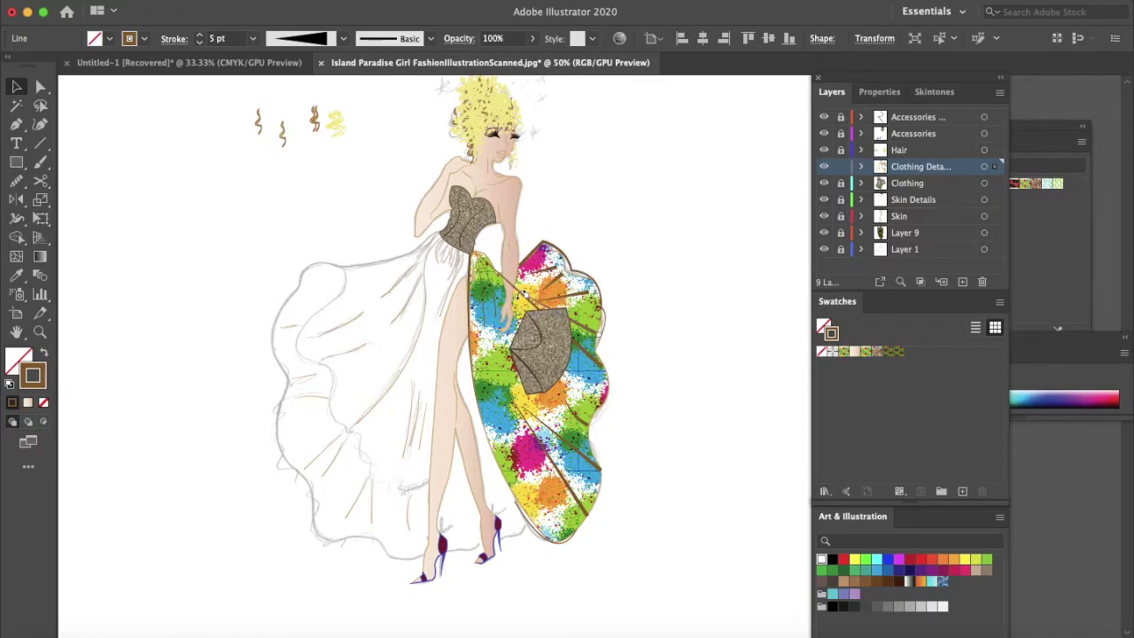
left_click(650, 345)
Extend the two upper fold lines above the glitter patch out to the panel's scalloped edge.
left_click(559, 276)
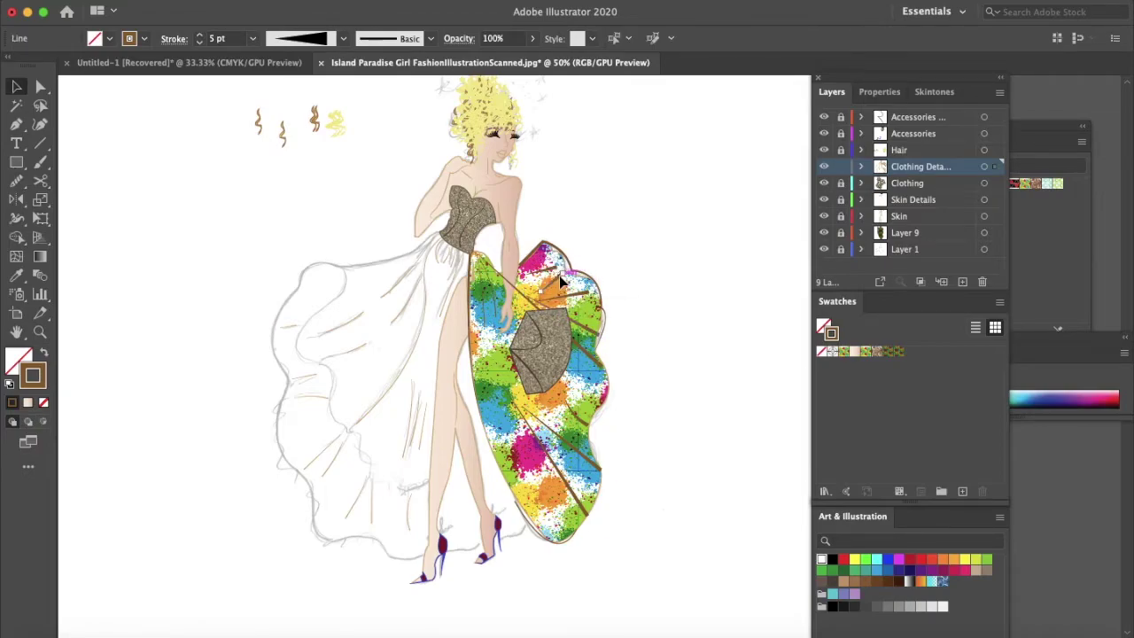
left_click_drag(562, 273, 573, 269)
left_click(609, 253)
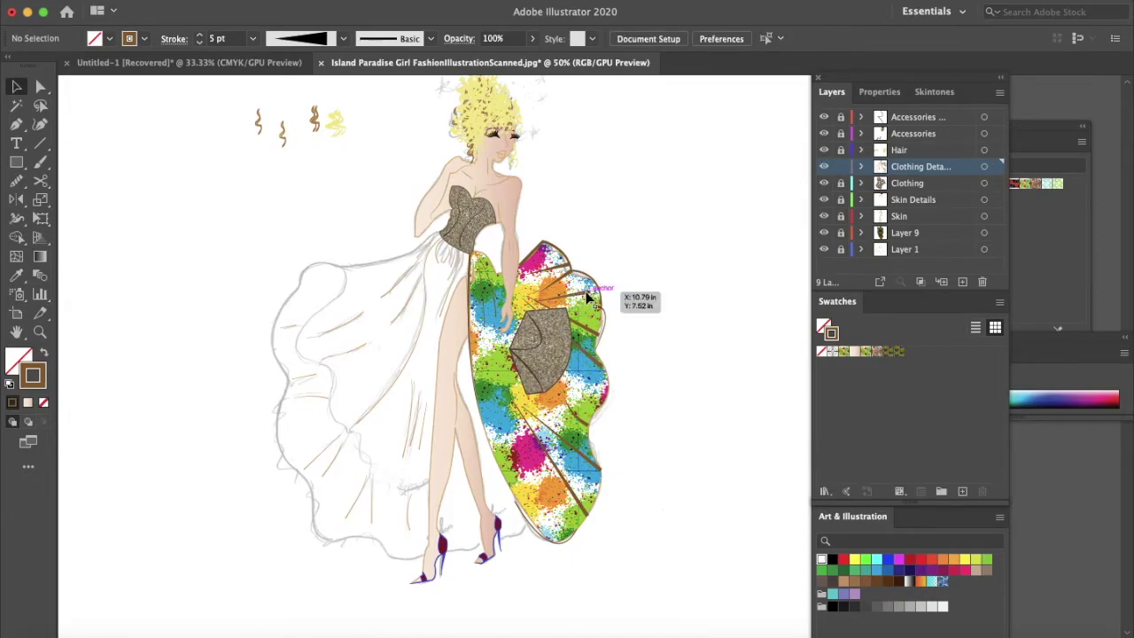
left_click(589, 297)
mouse_move(596, 300)
left_mouse_down()
mouse_move(589, 292)
mouse_move(615, 303)
left_mouse_up()
left_click(656, 288)
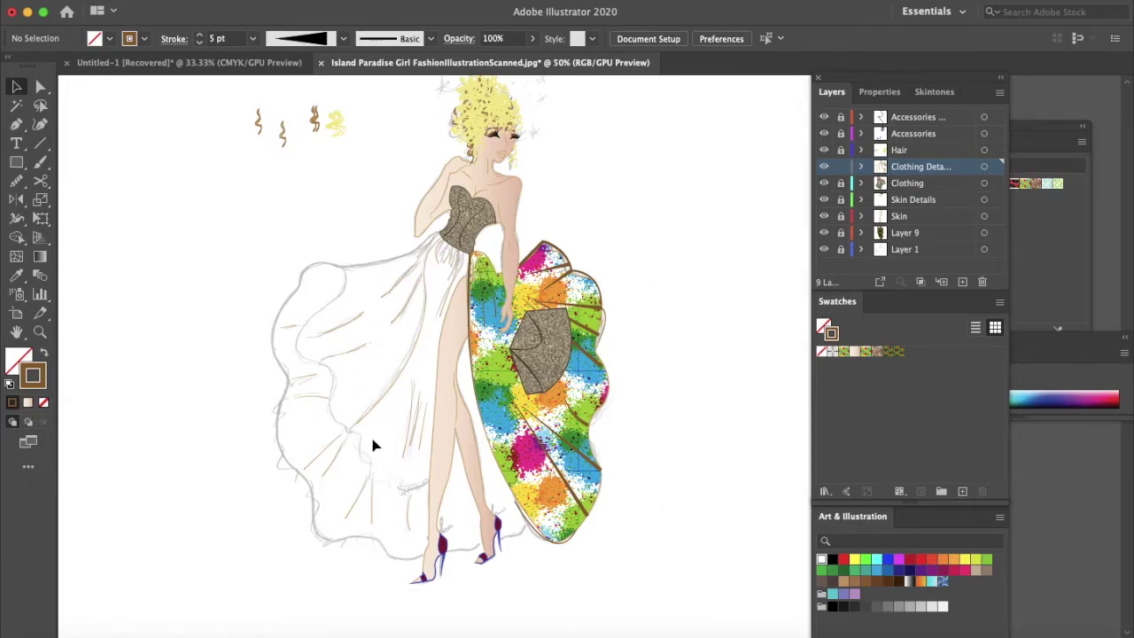
Make the unlocked Clothing layer active with Clothing Details locked, and set the stroke color to the lighter brown A87B4F.
key("p")
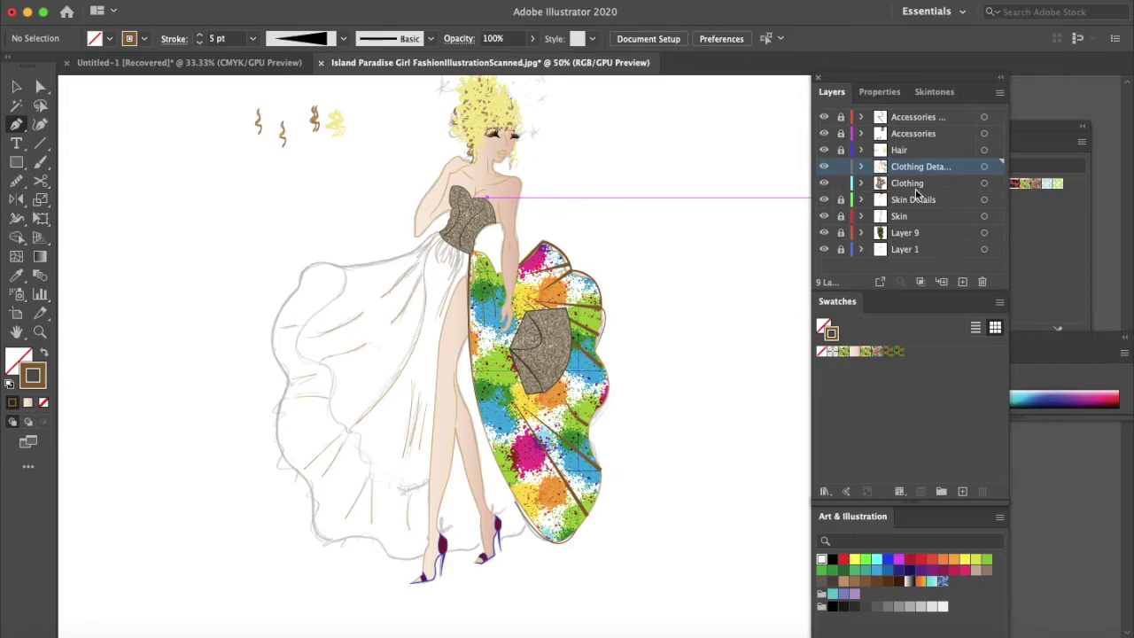
left_click(915, 187)
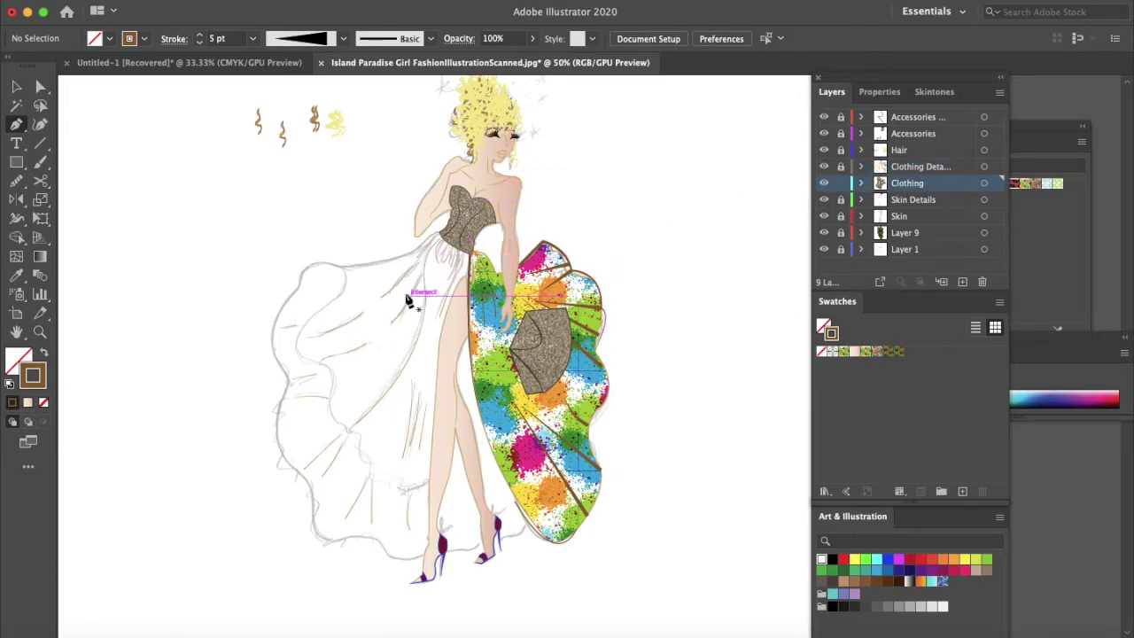
scroll(390, 284, "up", 5, "alt")
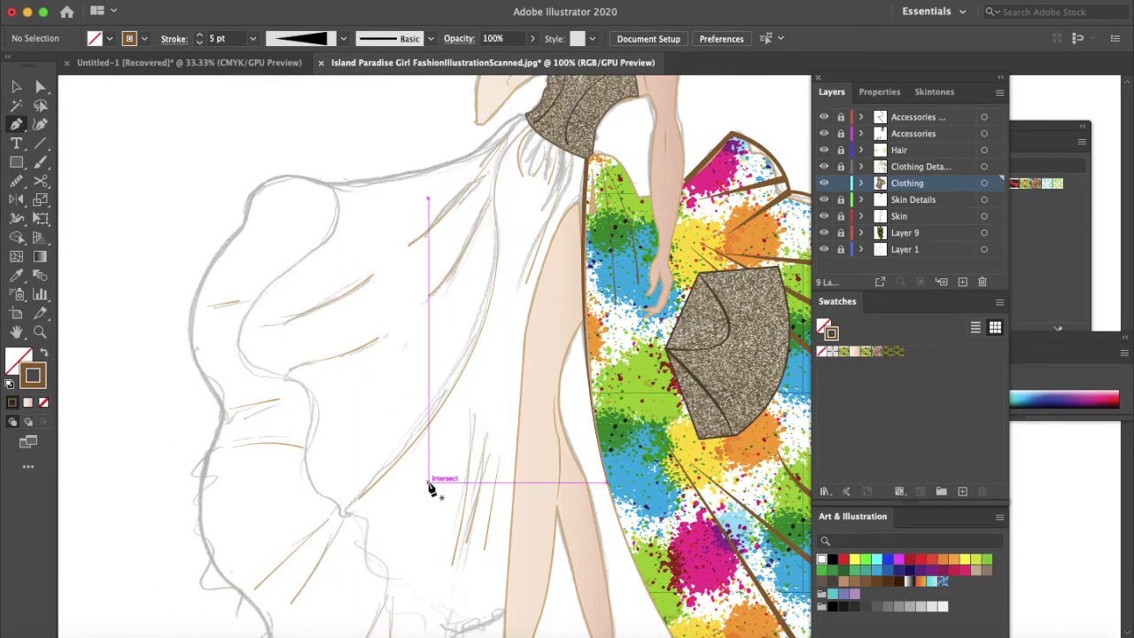
double_click(38, 381)
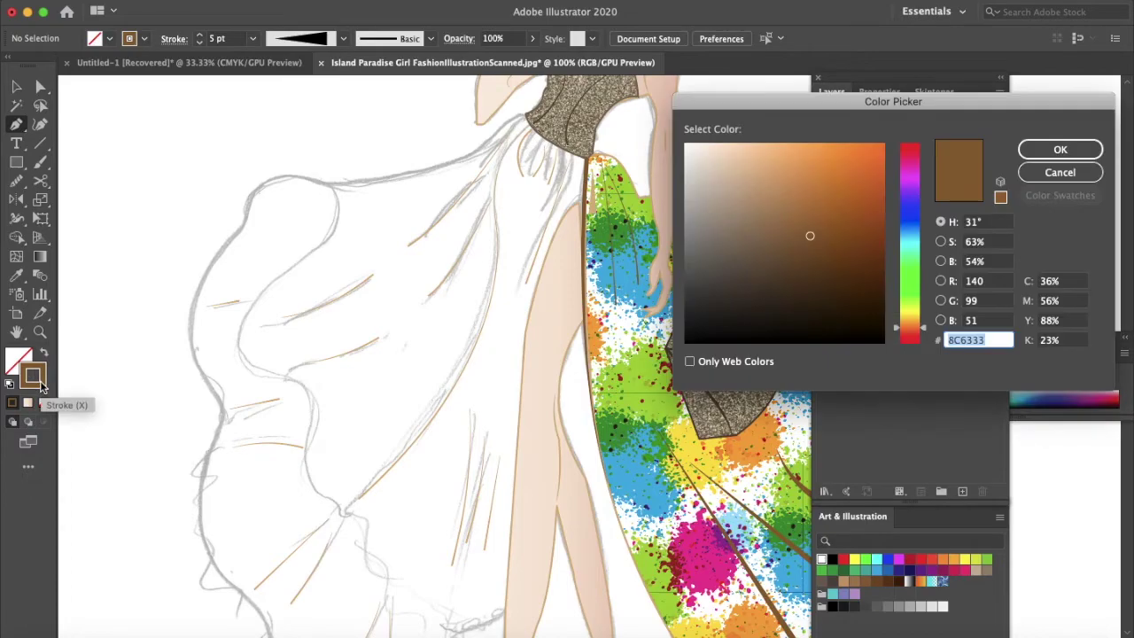
mouse_move(811, 233)
left_mouse_down()
mouse_move(779, 221)
mouse_move(792, 230)
mouse_move(792, 211)
left_mouse_up()
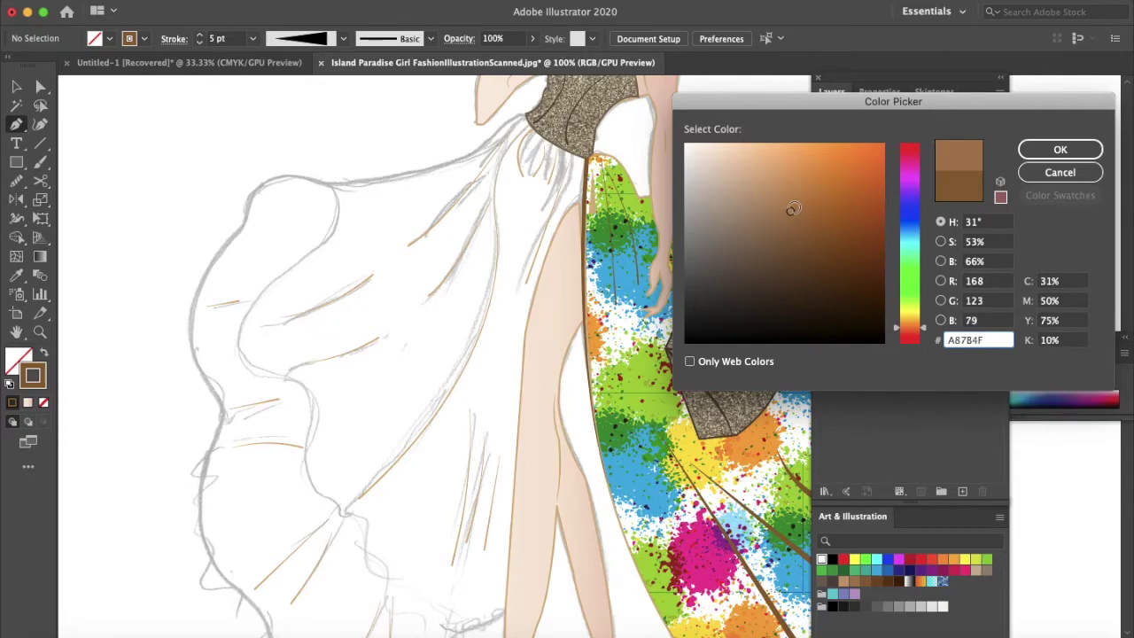
left_click(1060, 150)
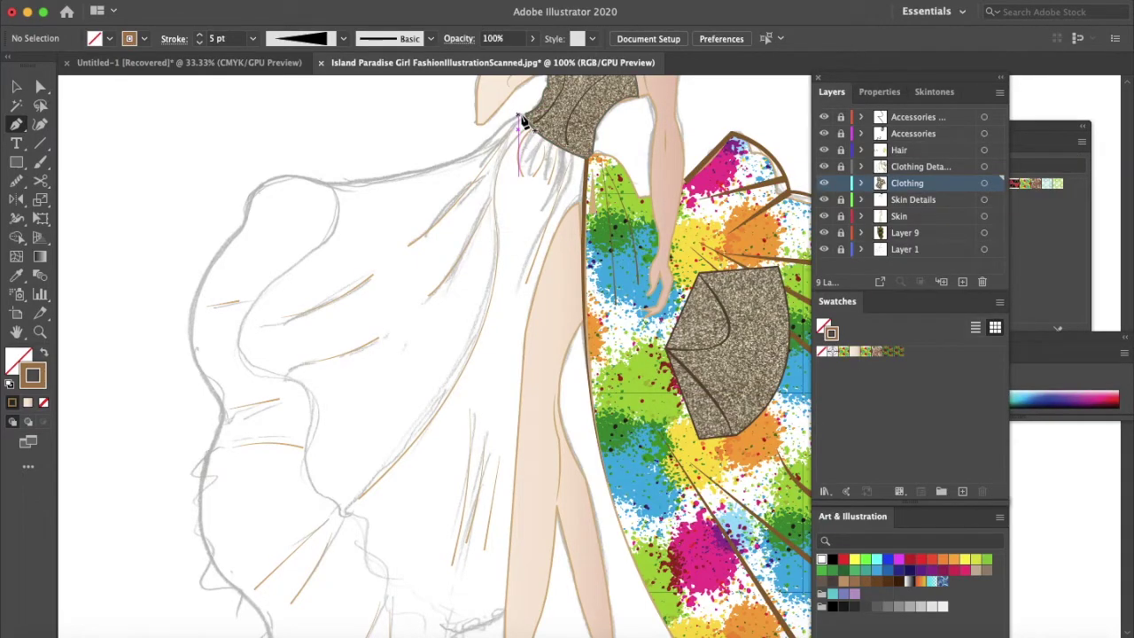
Outline the left skirt panel with the Pen tool from the bodice's waist along the upper edge and into the first inner curve.
left_click(522, 119)
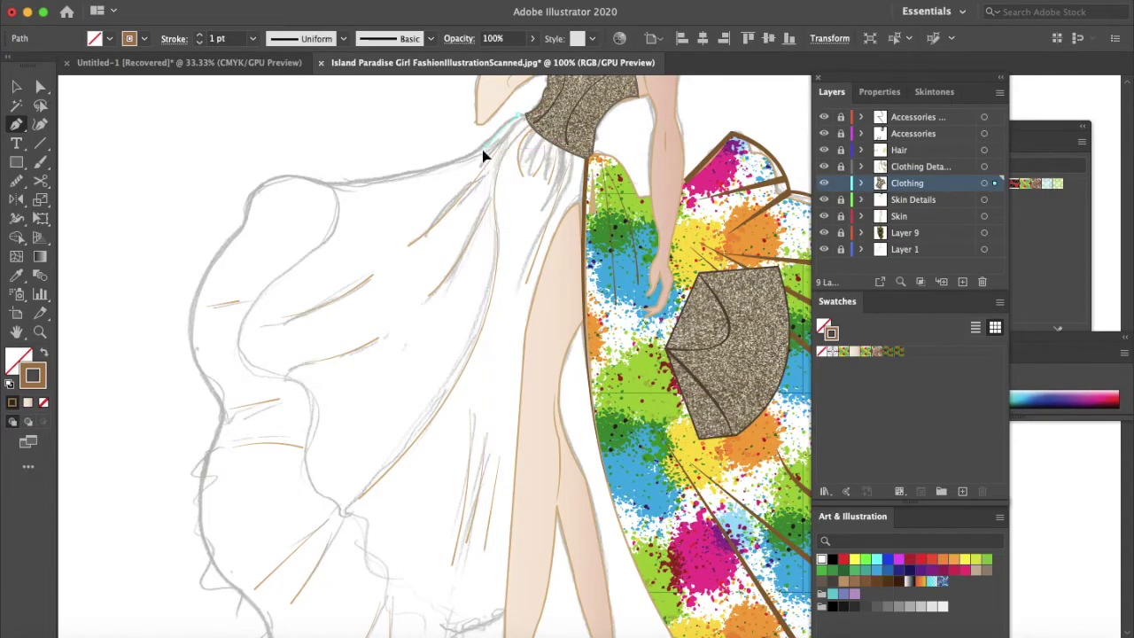
left_click(469, 178)
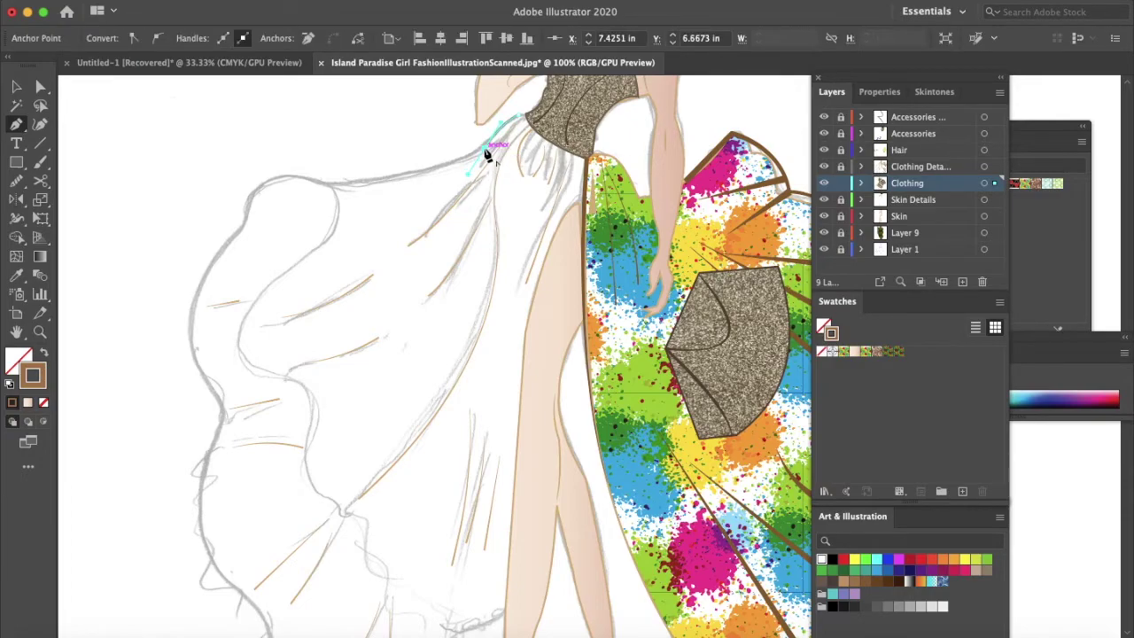
left_click_drag(335, 184, 279, 179)
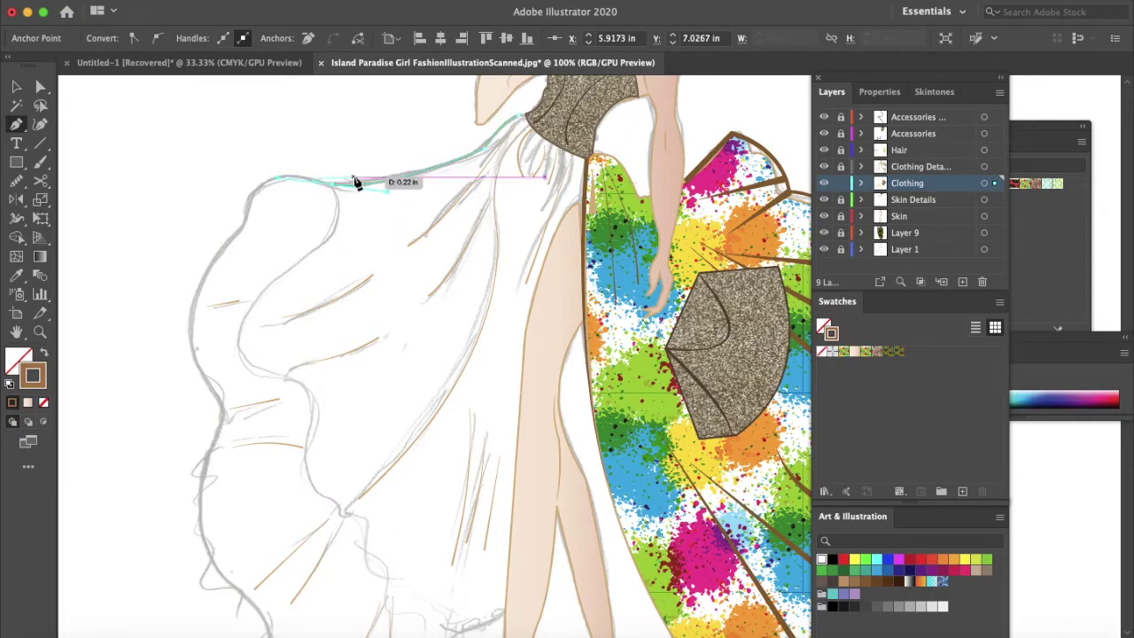
left_click(334, 188)
left_click_drag(300, 259, 236, 296)
left_click(302, 258)
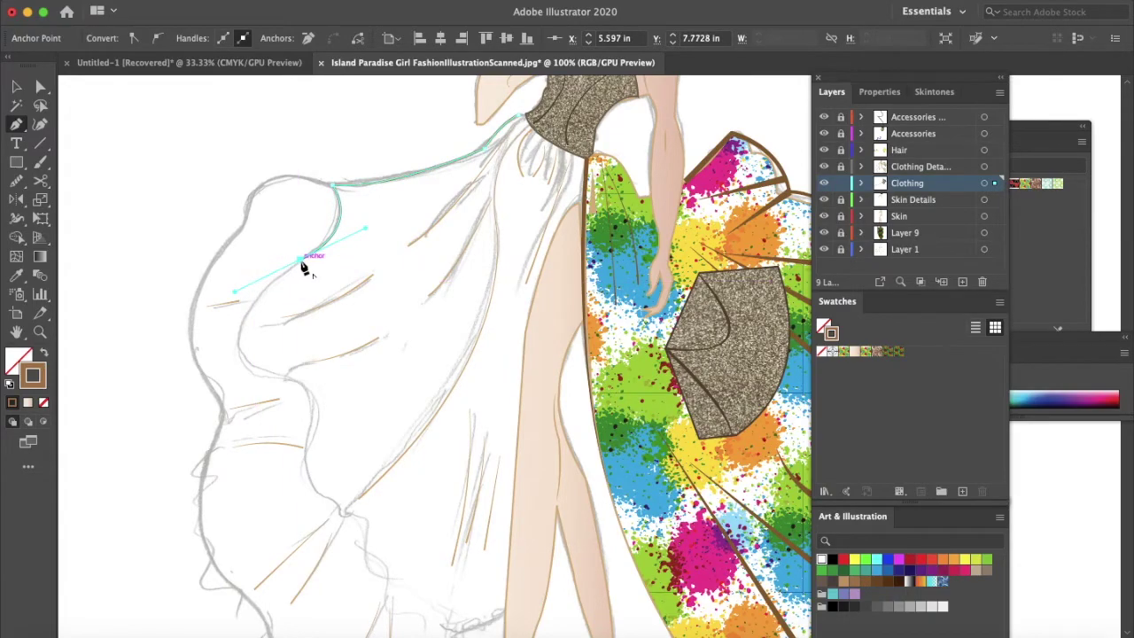
Continue the outline down the panel's wavy inner edge, across its lower hem and up along the leg.
left_click_drag(281, 372, 392, 386)
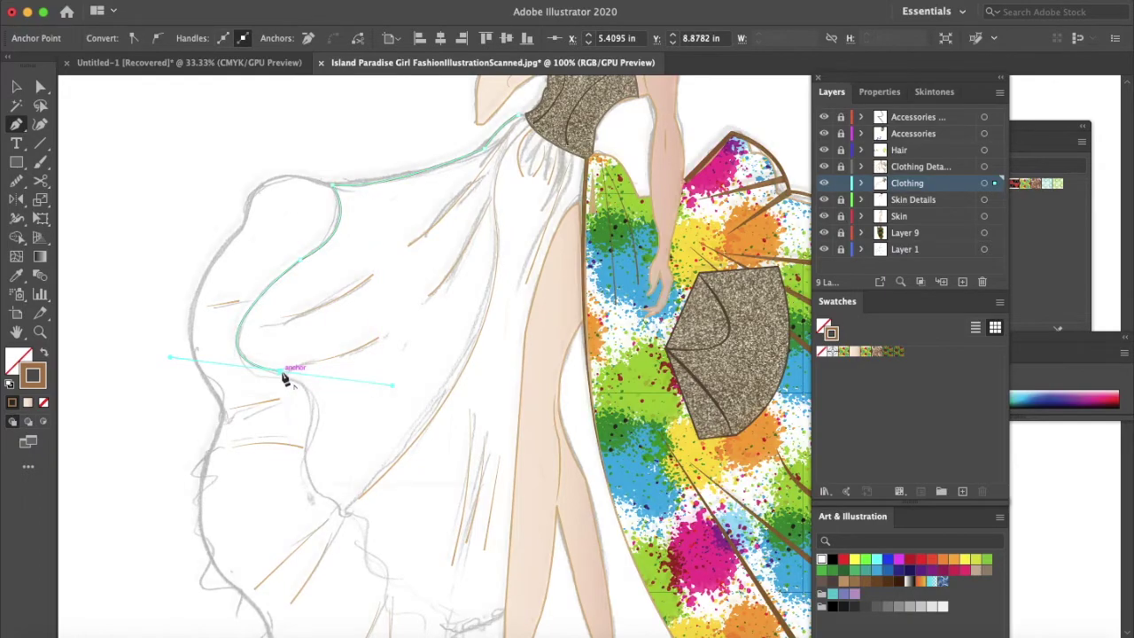
left_click(283, 372)
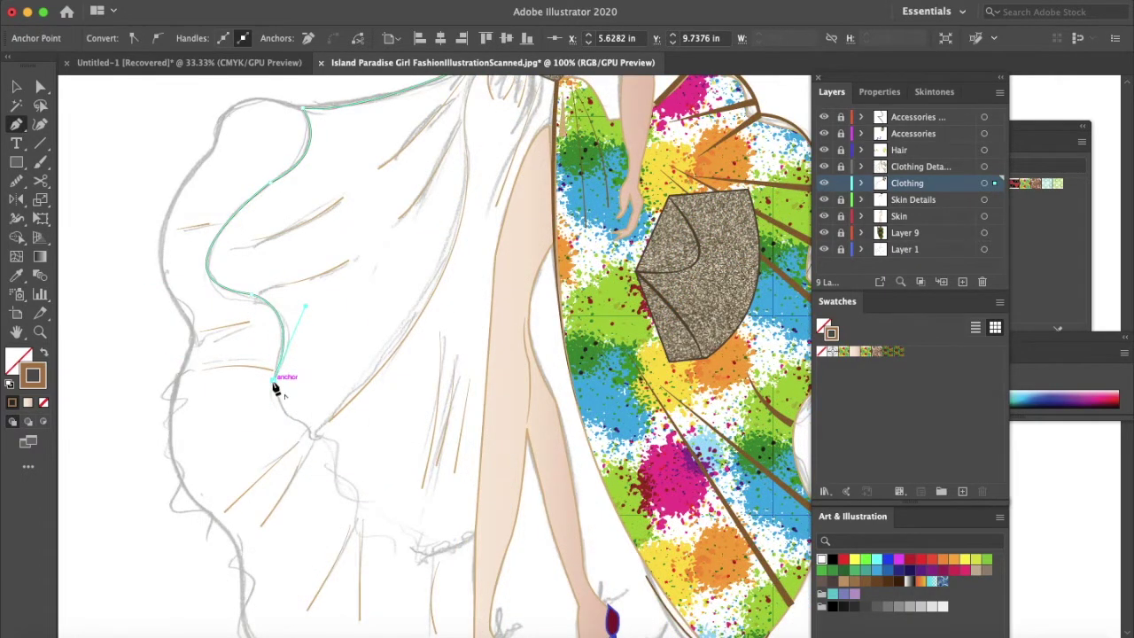
left_click_drag(318, 436, 593, 497)
left_click(321, 435)
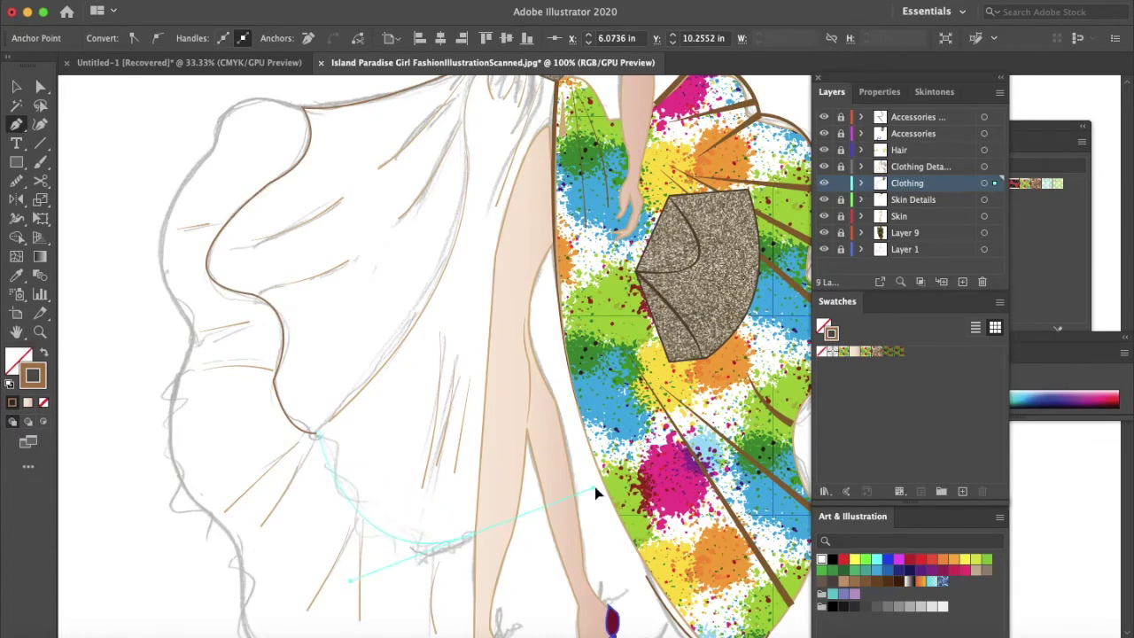
left_click(473, 536)
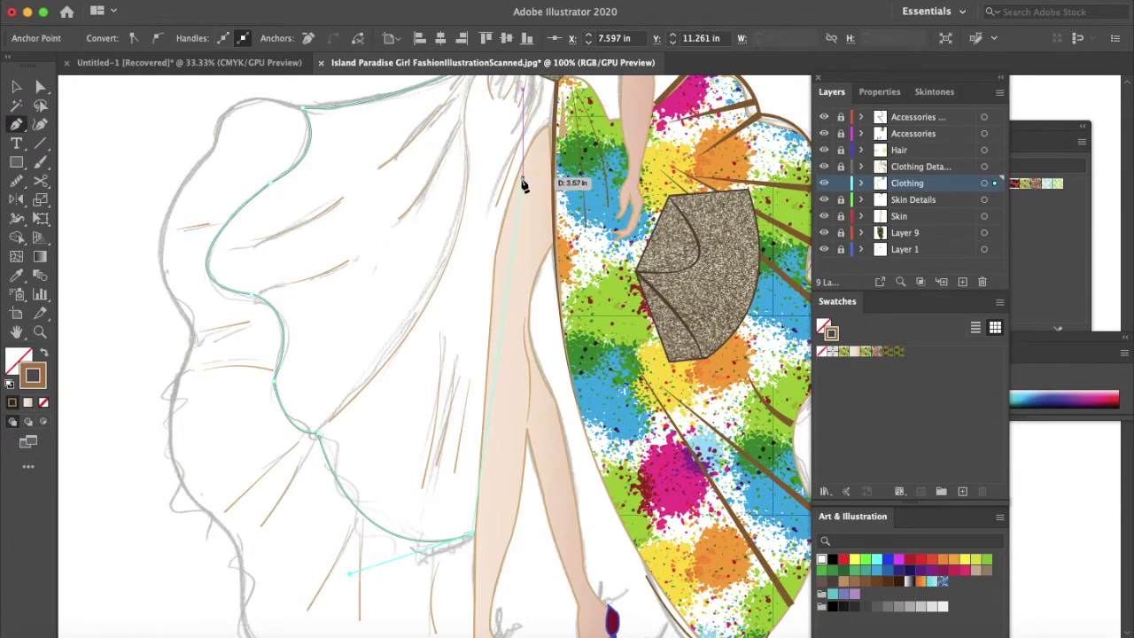
left_click(531, 177, "super")
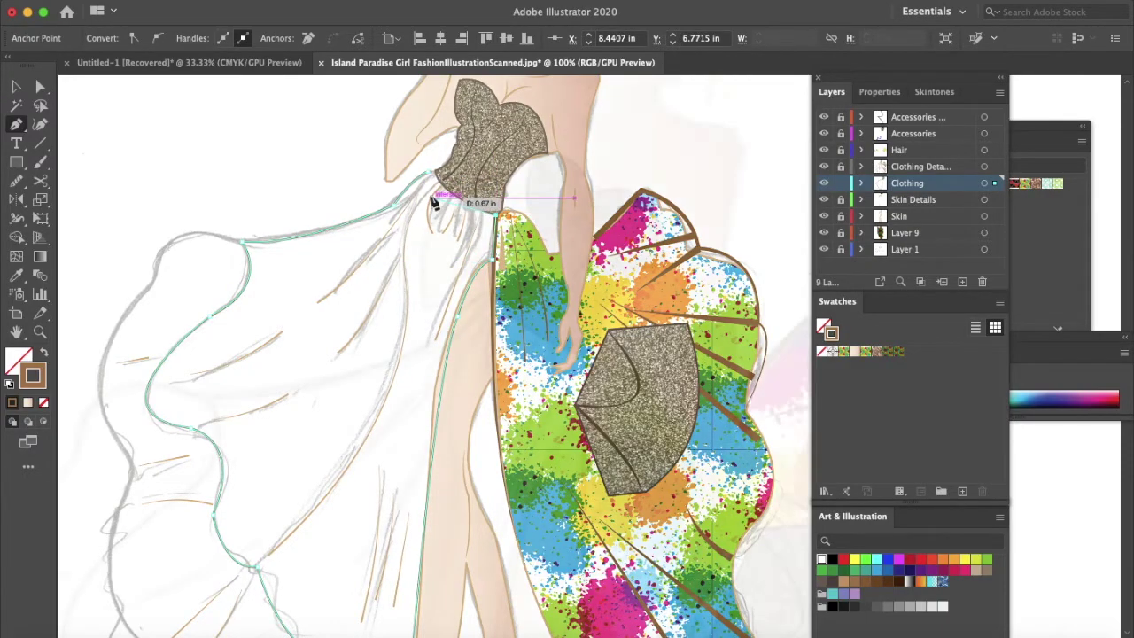
key("super+equal")
key("super+equal")
key("super+equal")
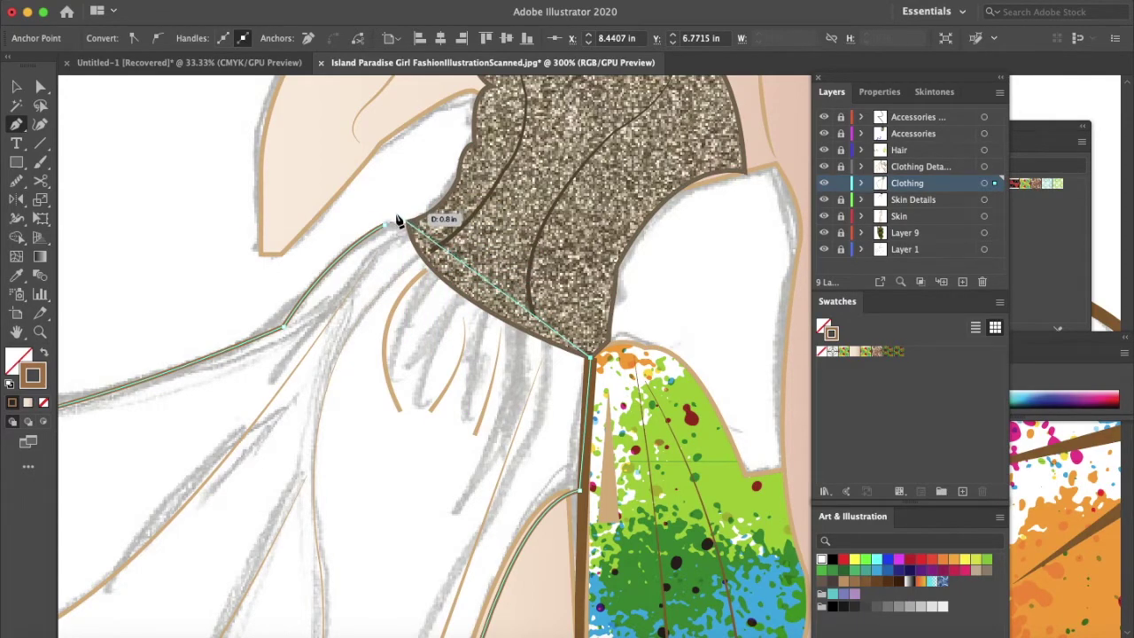
left_click(408, 220)
left_click_drag(409, 221, 400, 196)
key("super+z")
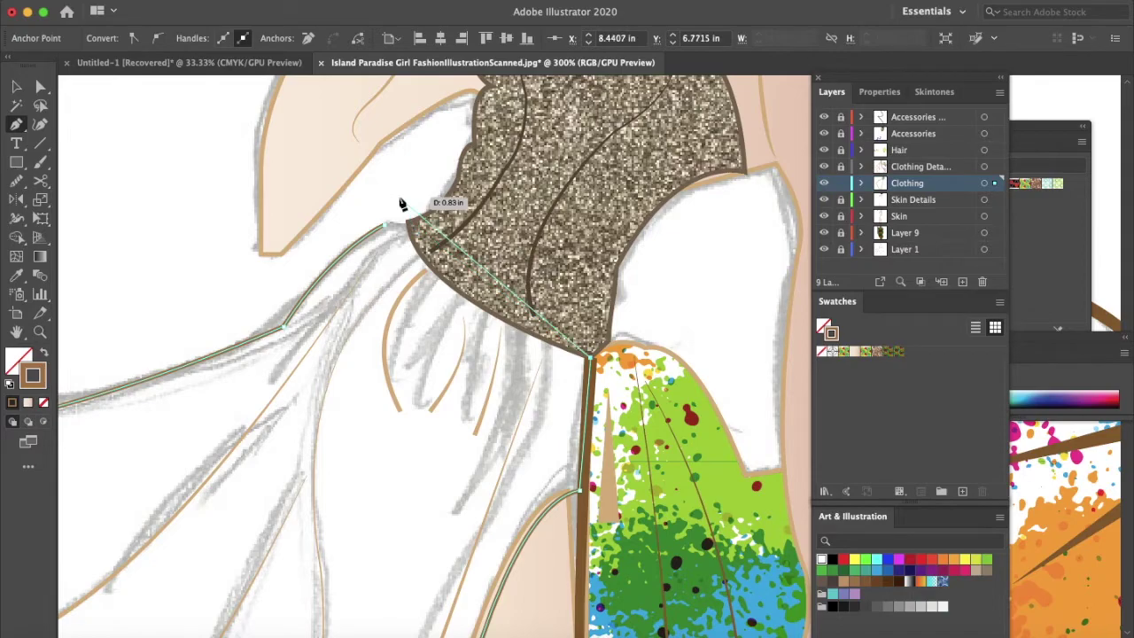
Extend the outline along the bodice's lower edge with three curved anchor points toward the waist's outer corner.
left_click_drag(548, 328, 520, 327)
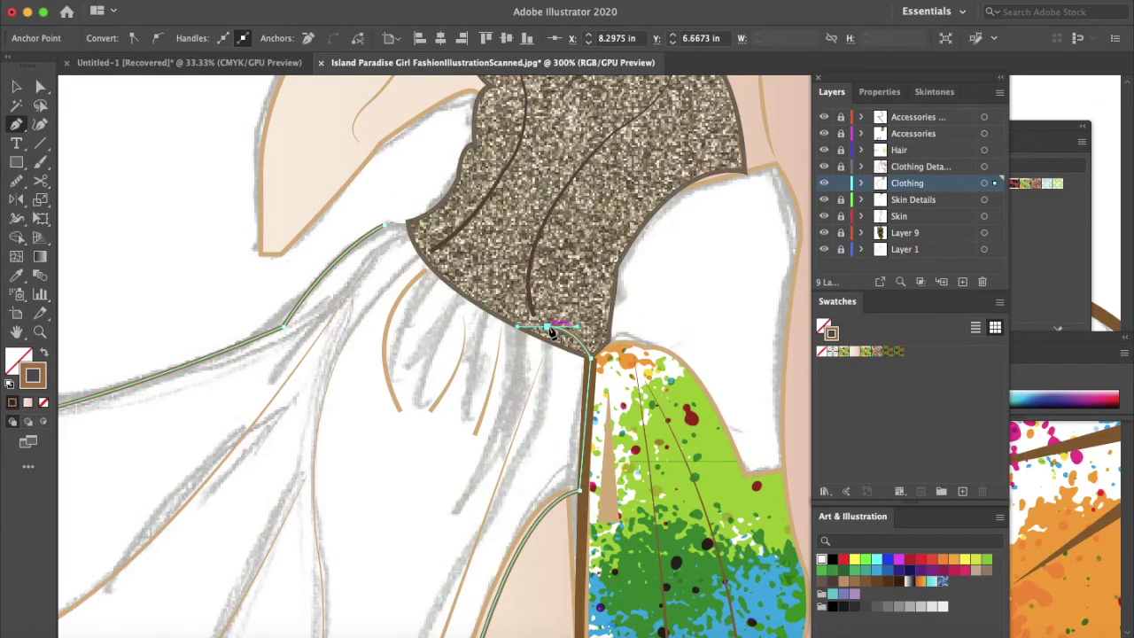
left_click(548, 327)
mouse_move(490, 292)
left_mouse_down()
mouse_move(468, 303)
mouse_move(495, 298)
left_mouse_up()
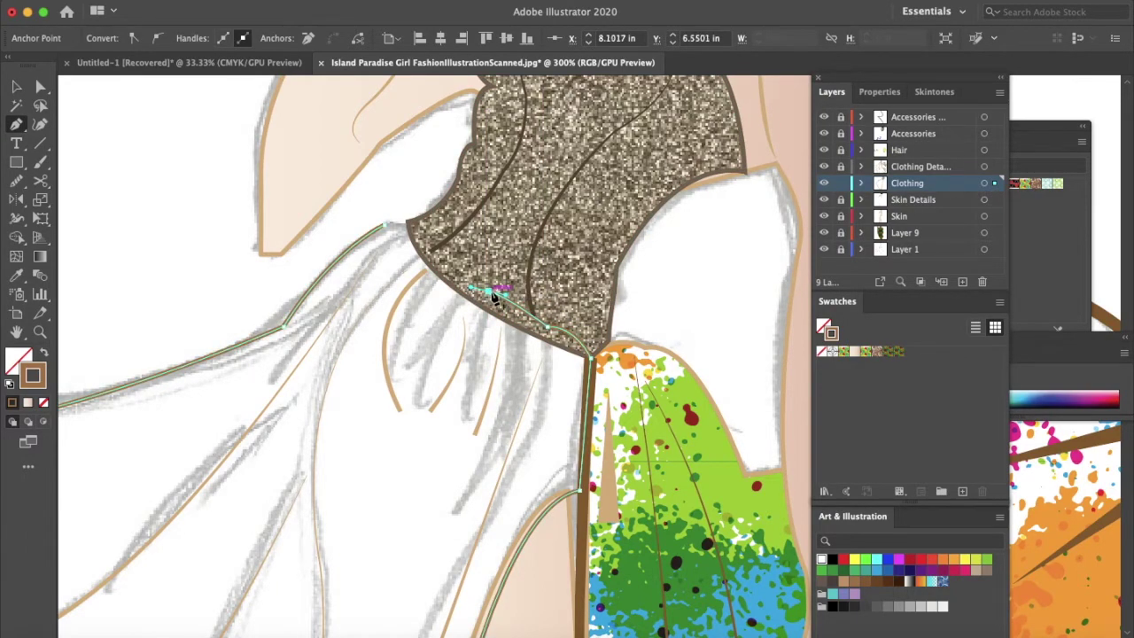
left_click(488, 291)
left_click_drag(452, 264, 435, 239)
left_click(444, 256)
left_click(377, 226)
left_click_drag(376, 228, 351, 235)
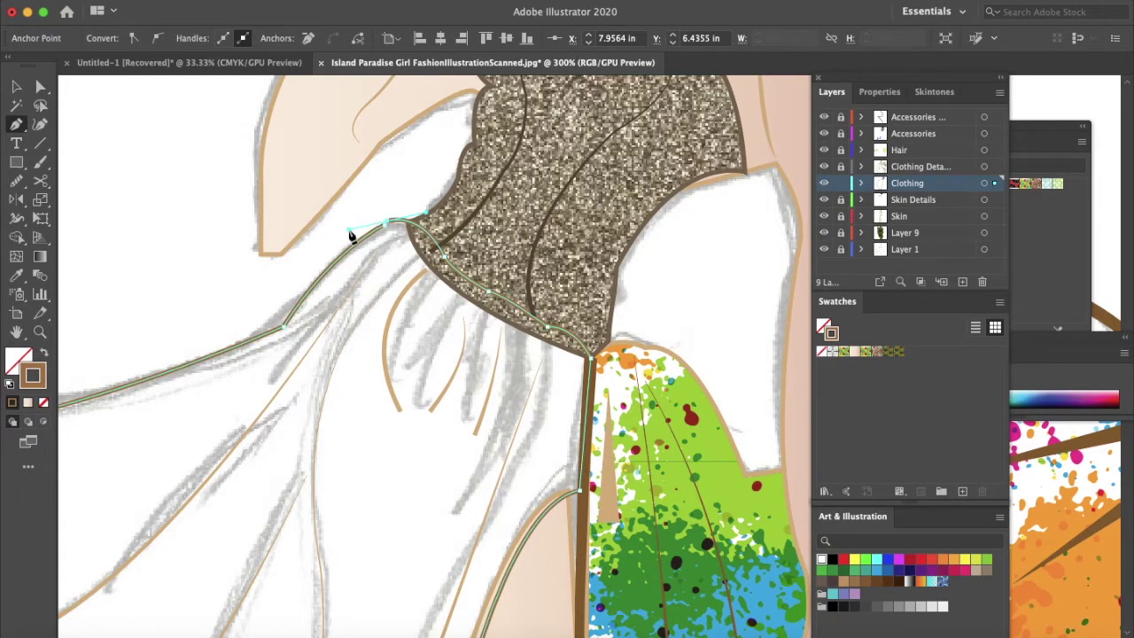
key("v")
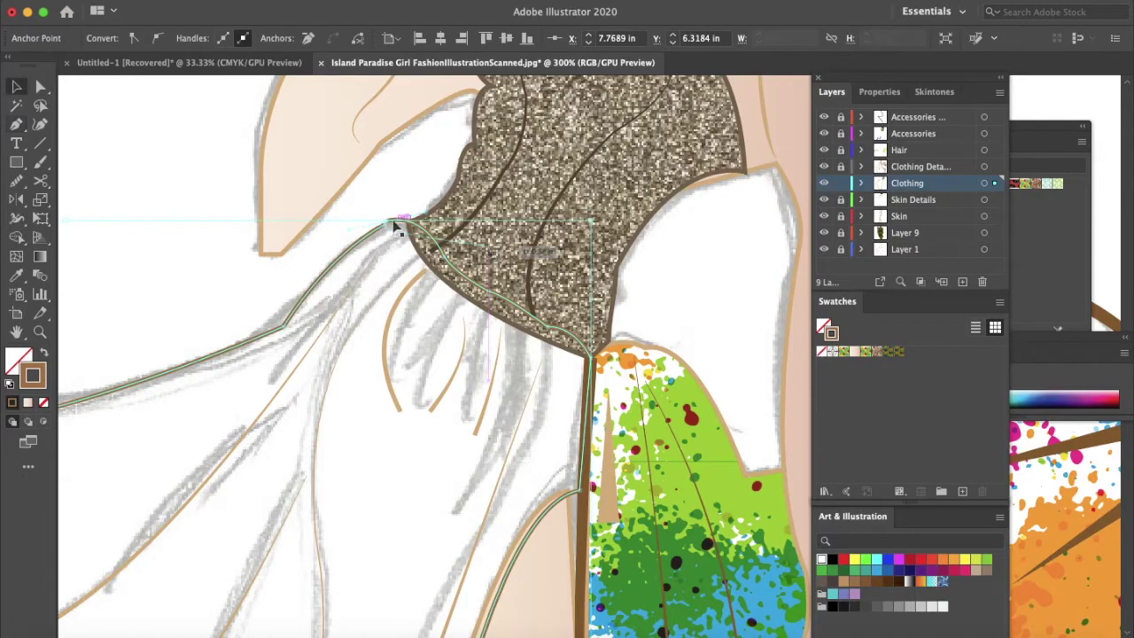
key("super+z")
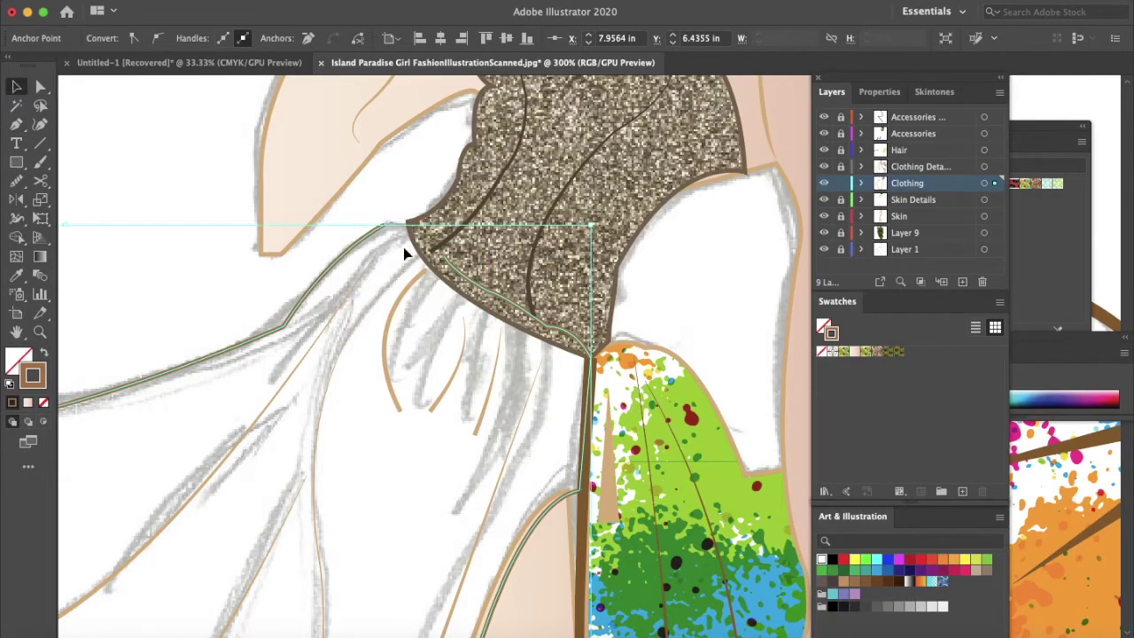
key("p")
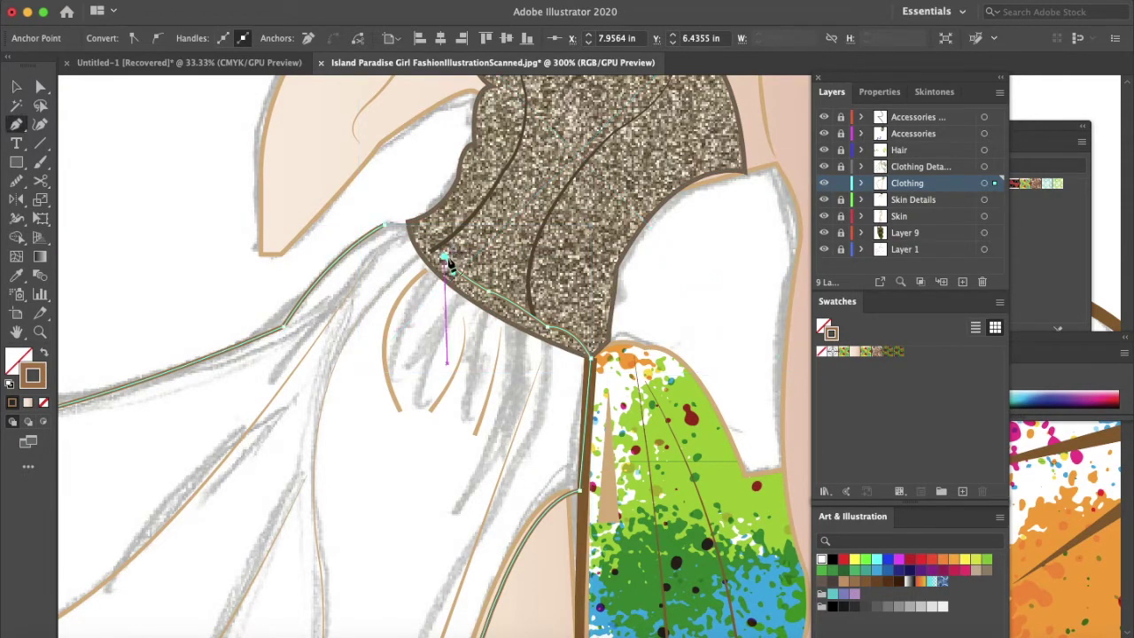
Close the skirt panel outline with a curved segment at its starting point on the waist's outer corner and deselect it.
left_click(443, 257)
left_click_drag(386, 224, 333, 250)
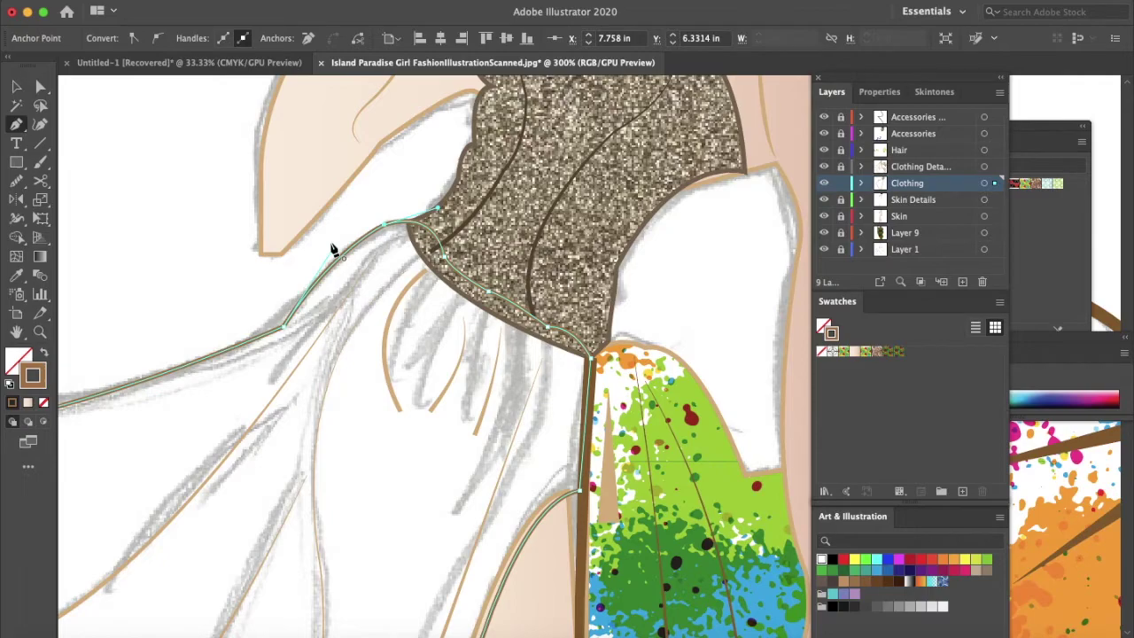
key("v")
left_click(484, 376)
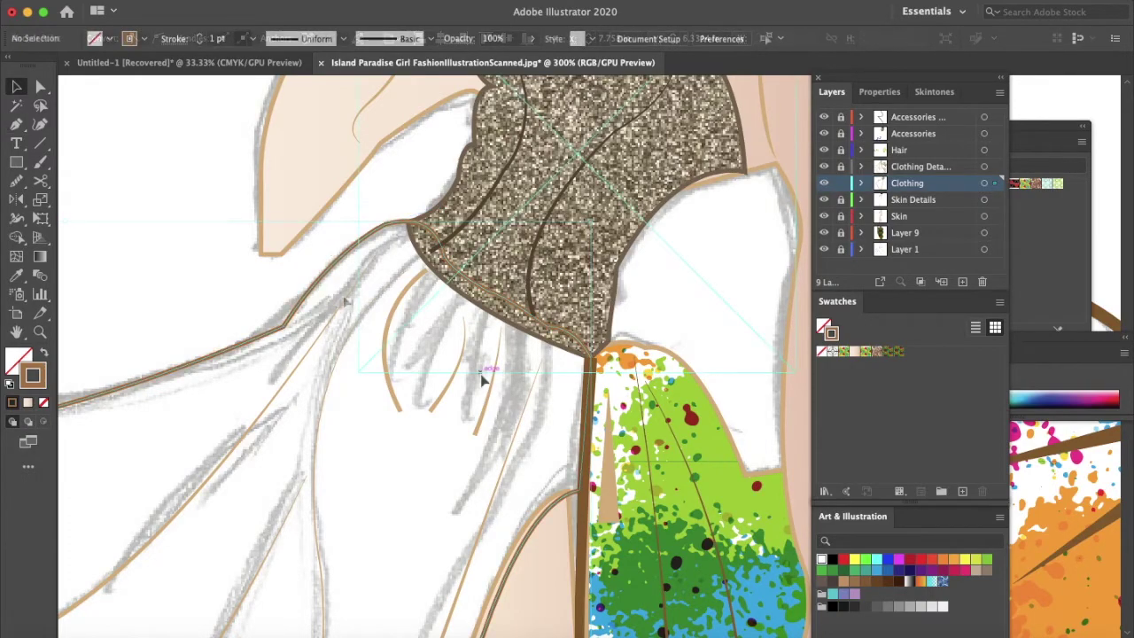
Apply the bodice outline's dark brown stroke to the skirt panel outline by sampling it with the Eyedropper.
left_click(508, 306)
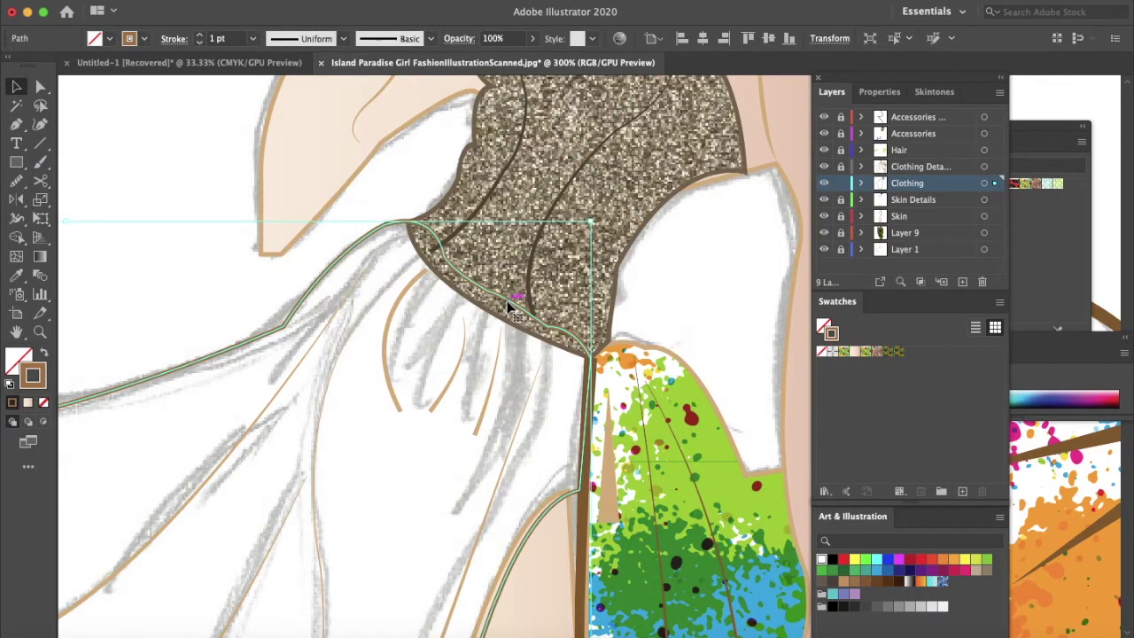
key("i")
left_click(655, 214)
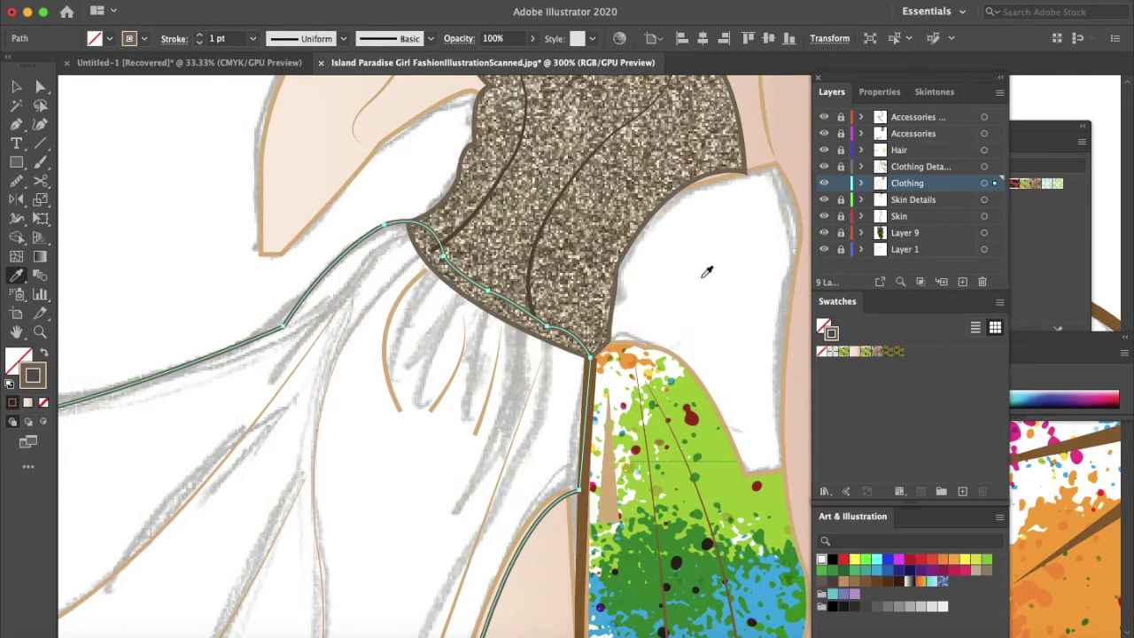
key("v")
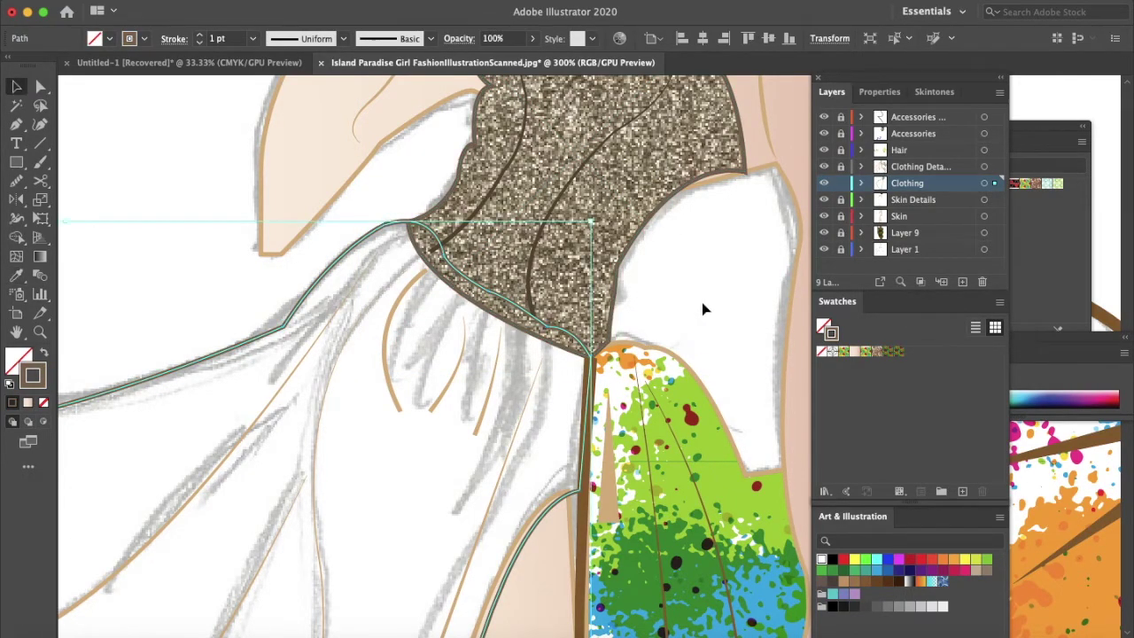
left_click(701, 303)
Fill the outlined left skirt panel with the colourful splatter pattern and deselect it.
scroll(702, 302, "down", 3)
left_click(574, 445)
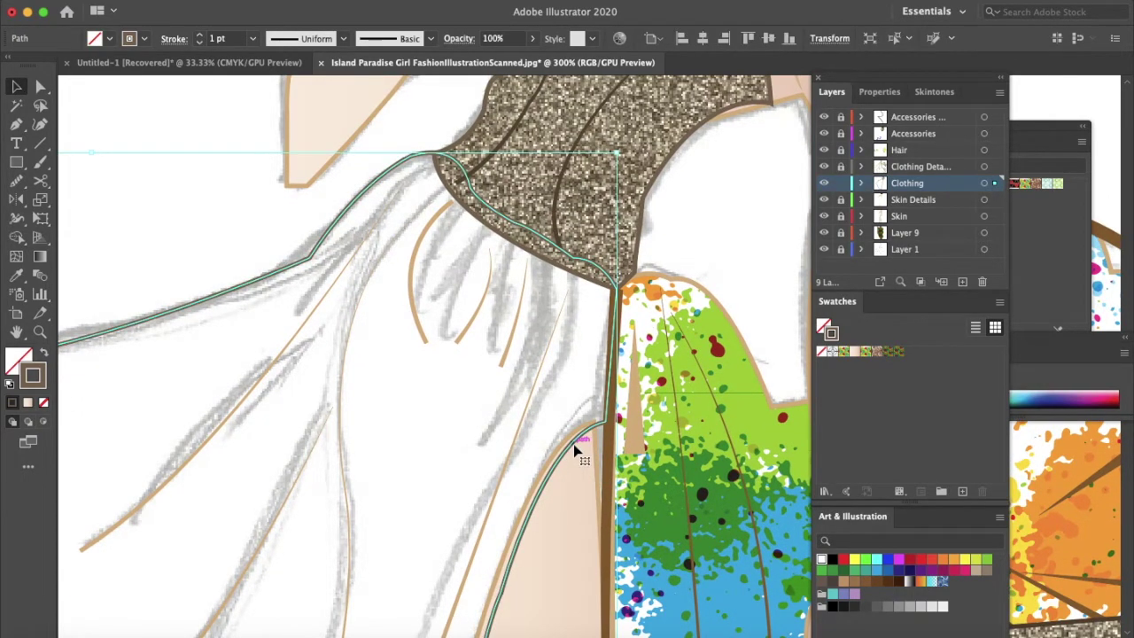
scroll(574, 452, "down", 5)
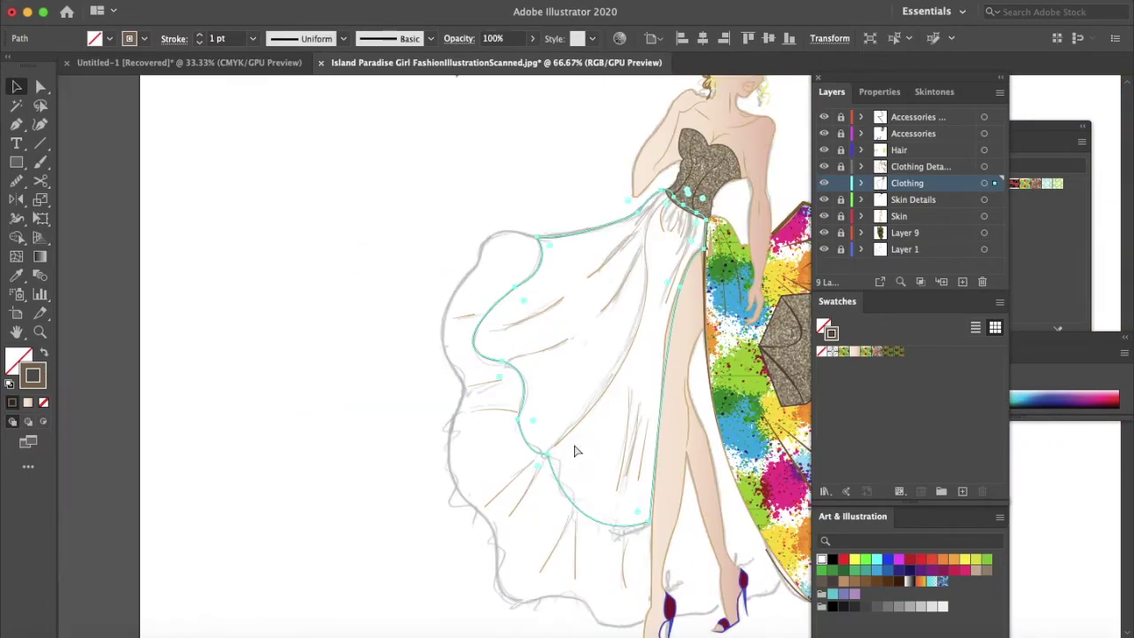
scroll(349, 185, "right", 3)
left_click(336, 184)
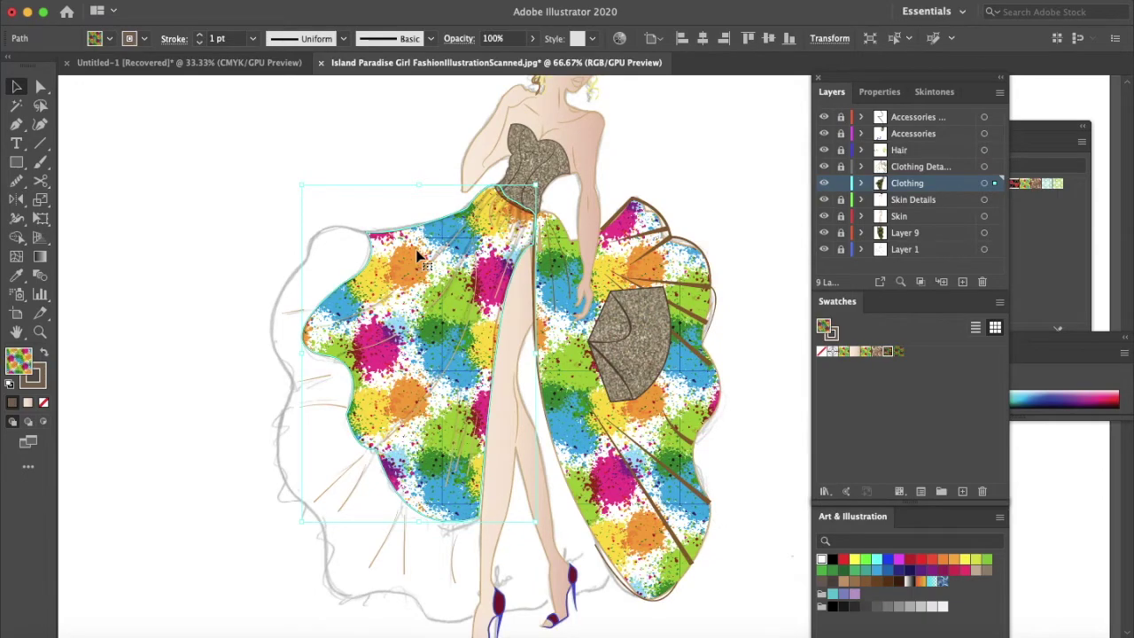
left_click(333, 191)
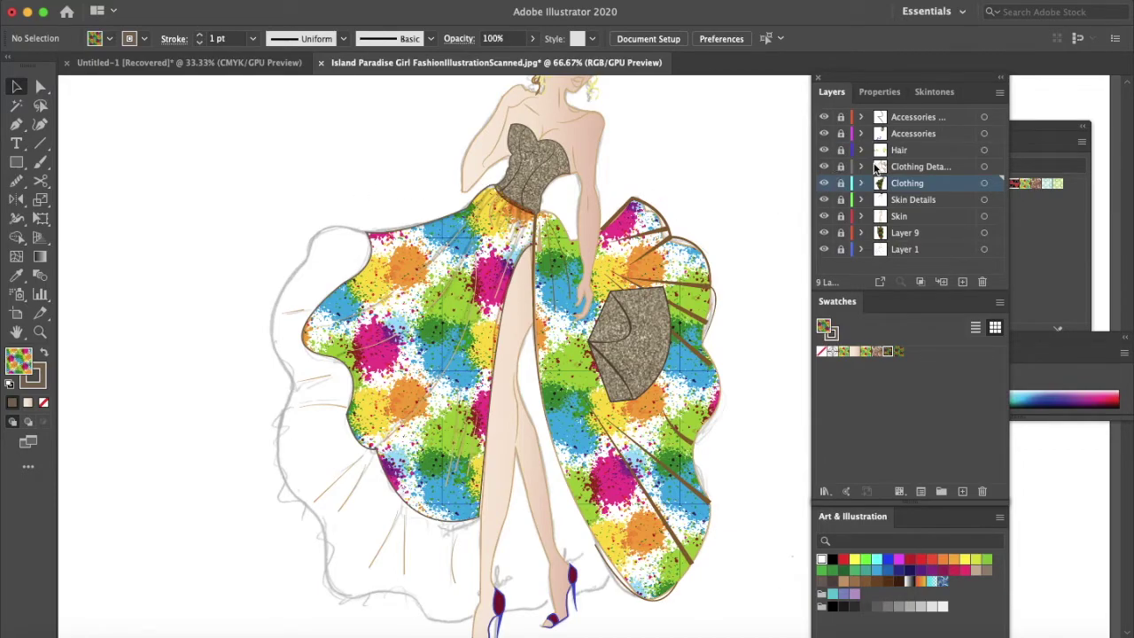
Unlock and activate the Clothing Details layer, and lasso the fold lines across the left side of the skirt.
left_click(840, 167)
left_click(931, 166)
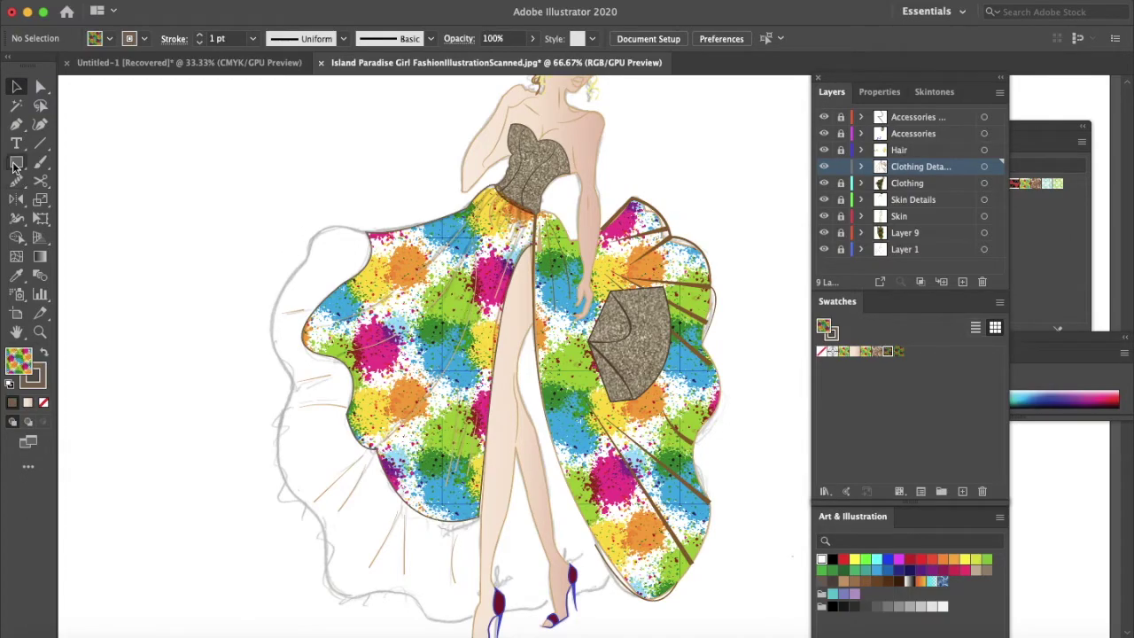
left_click(40, 105)
mouse_move(410, 196)
left_mouse_down()
mouse_move(302, 279)
mouse_move(288, 366)
mouse_move(333, 468)
mouse_move(419, 517)
mouse_move(487, 523)
mouse_move(532, 223)
mouse_move(485, 188)
mouse_move(399, 222)
left_mouse_up()
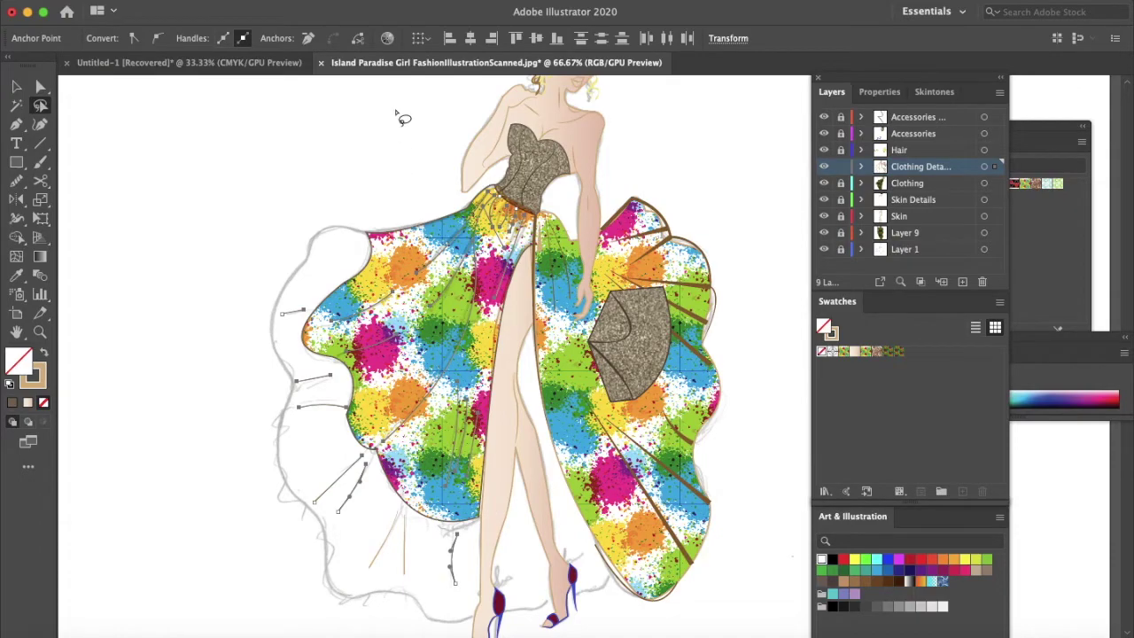
Set the selected fold lines' stroke color to brown 896234 and deselect them.
double_click(42, 376)
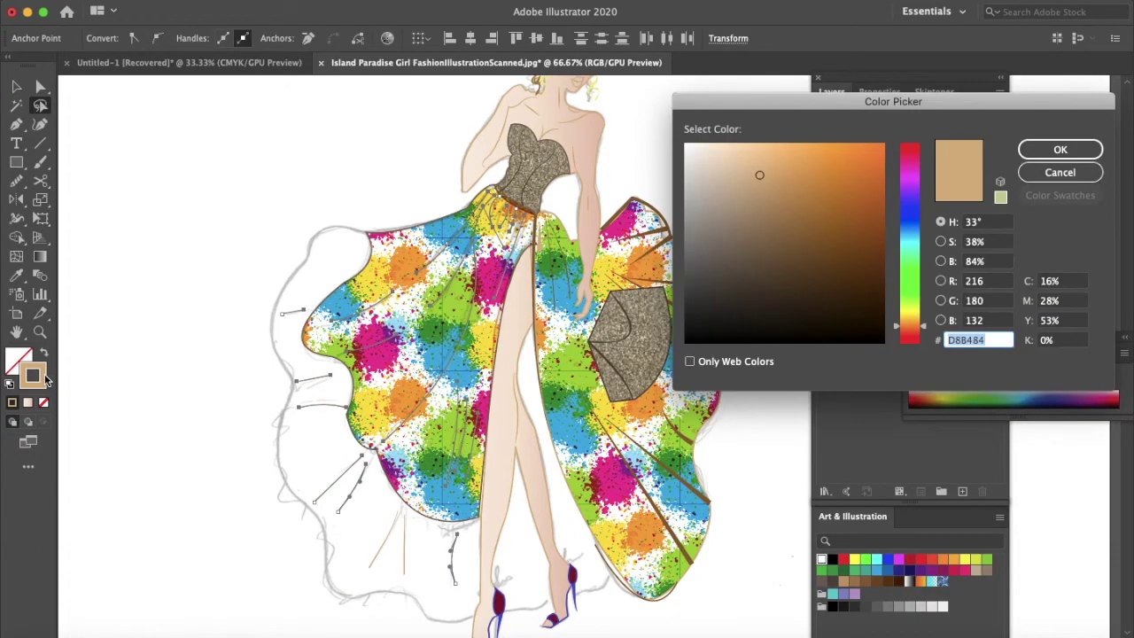
mouse_move(750, 190)
left_mouse_down()
mouse_move(755, 179)
mouse_move(792, 254)
mouse_move(809, 259)
left_mouse_up()
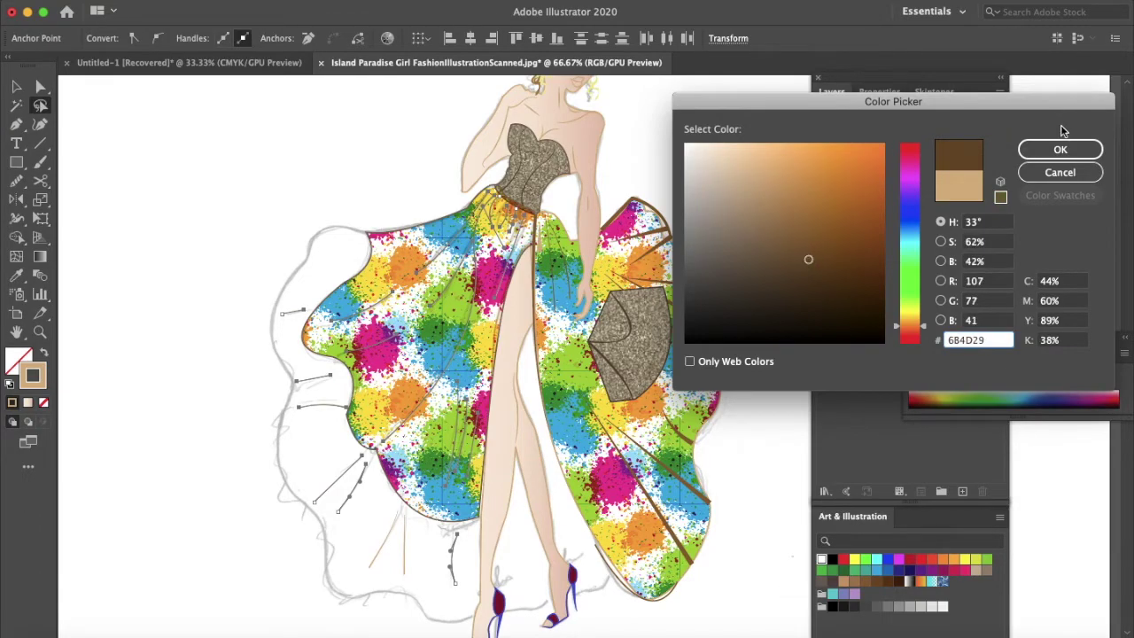
left_click(809, 254)
left_click_drag(809, 241, 808, 236)
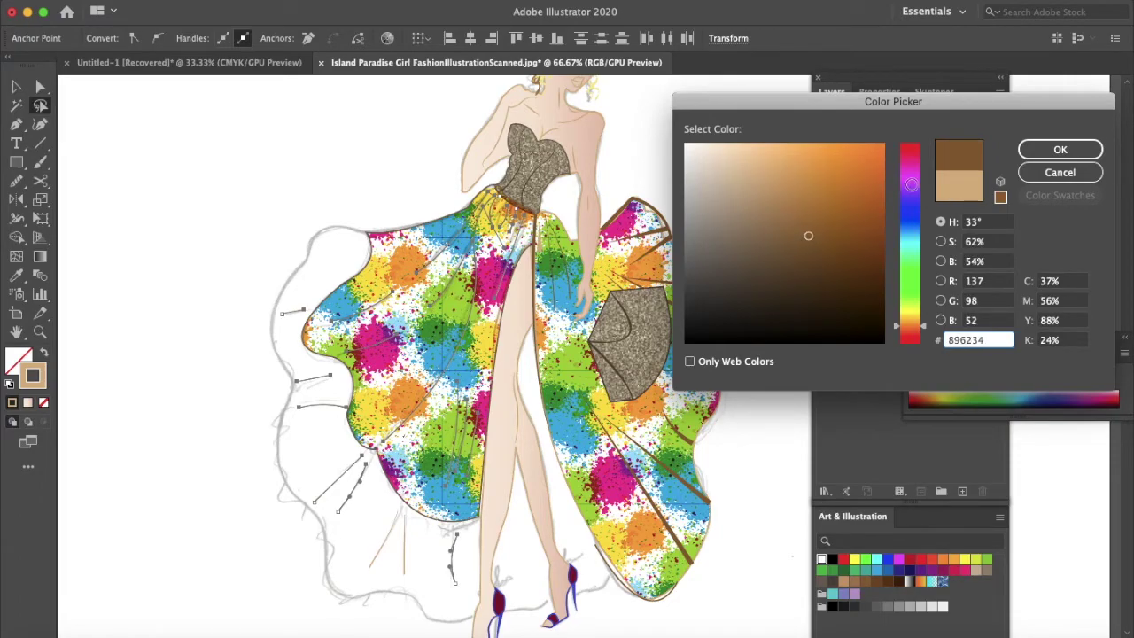
left_click(1060, 149)
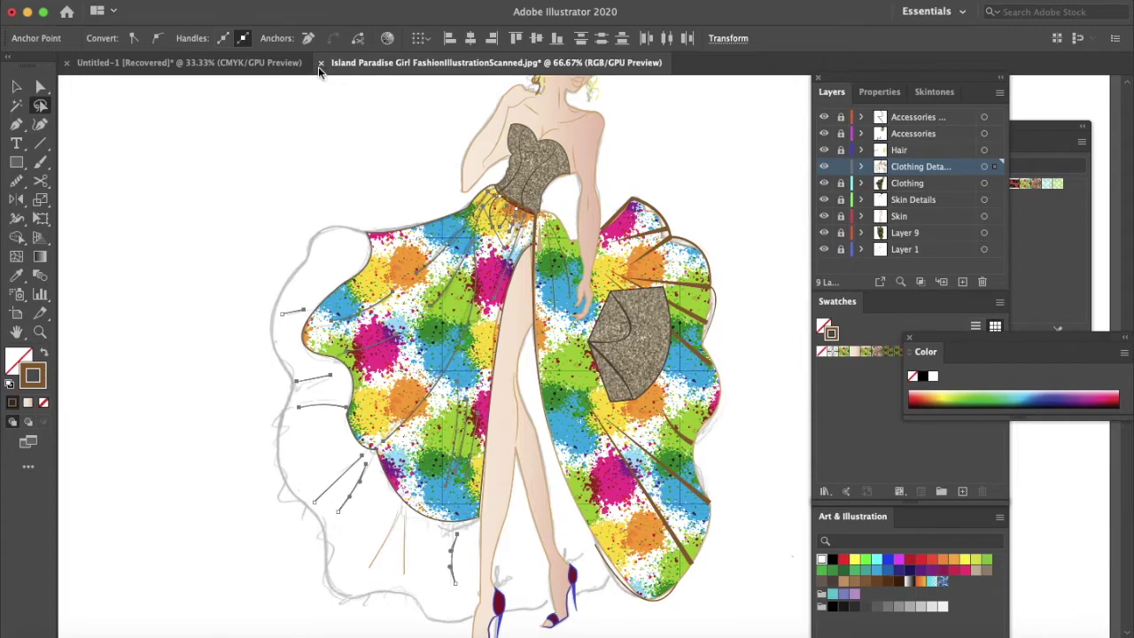
key("v")
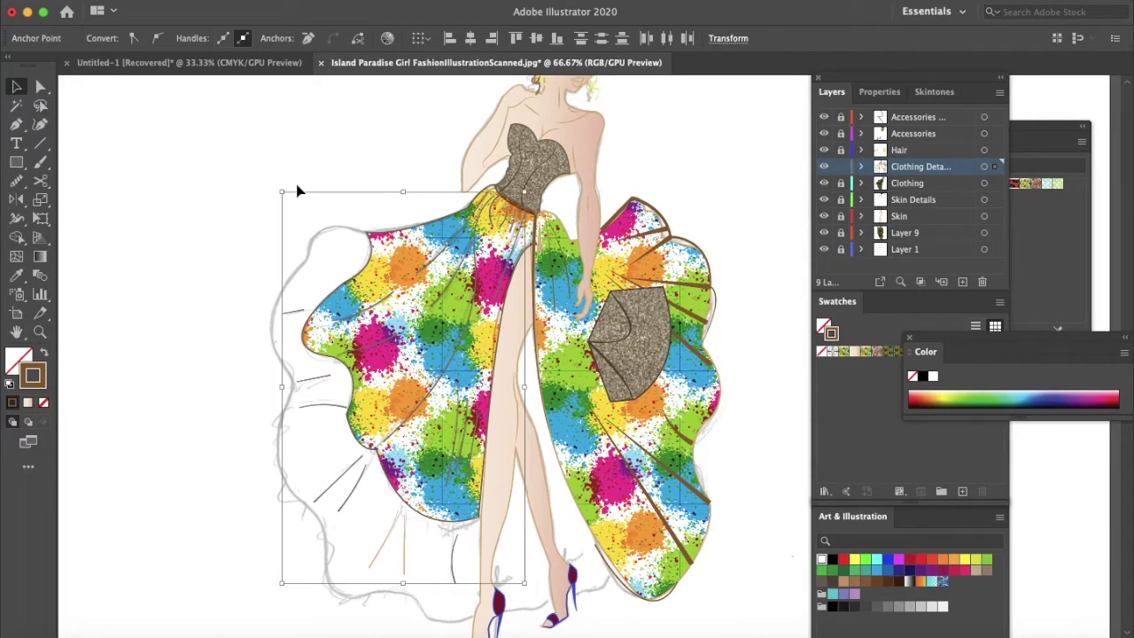
left_click(238, 156)
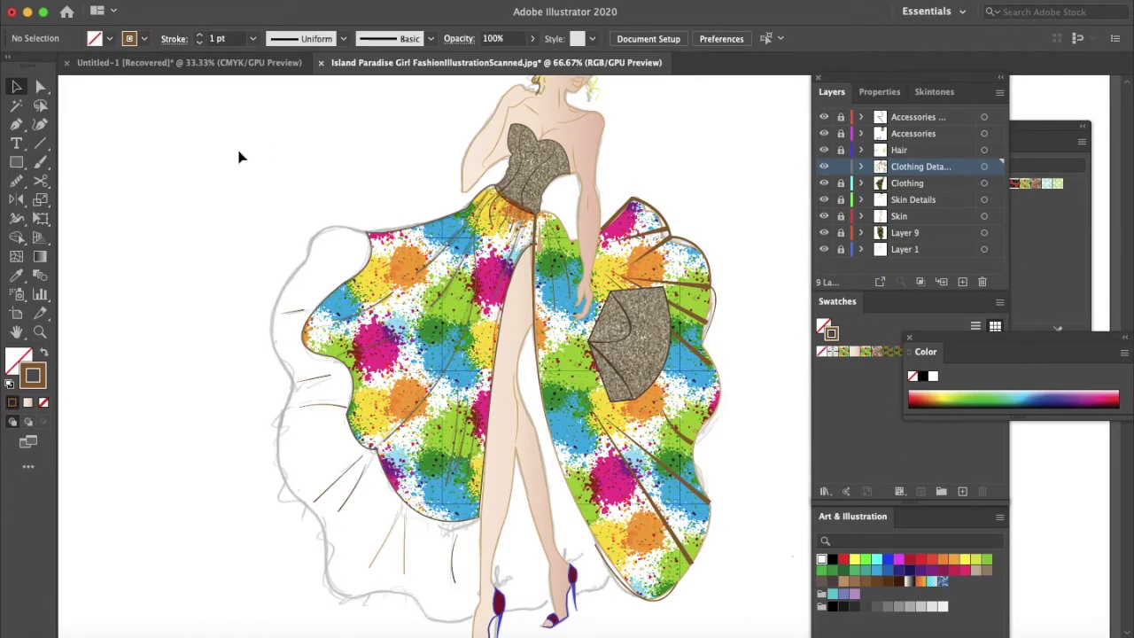
Select the fold lines across the left side of the skirt and apply the tapered width profile that narrows to a point at one end.
left_click_drag(313, 171, 496, 463)
left_click_drag(535, 513, 537, 536)
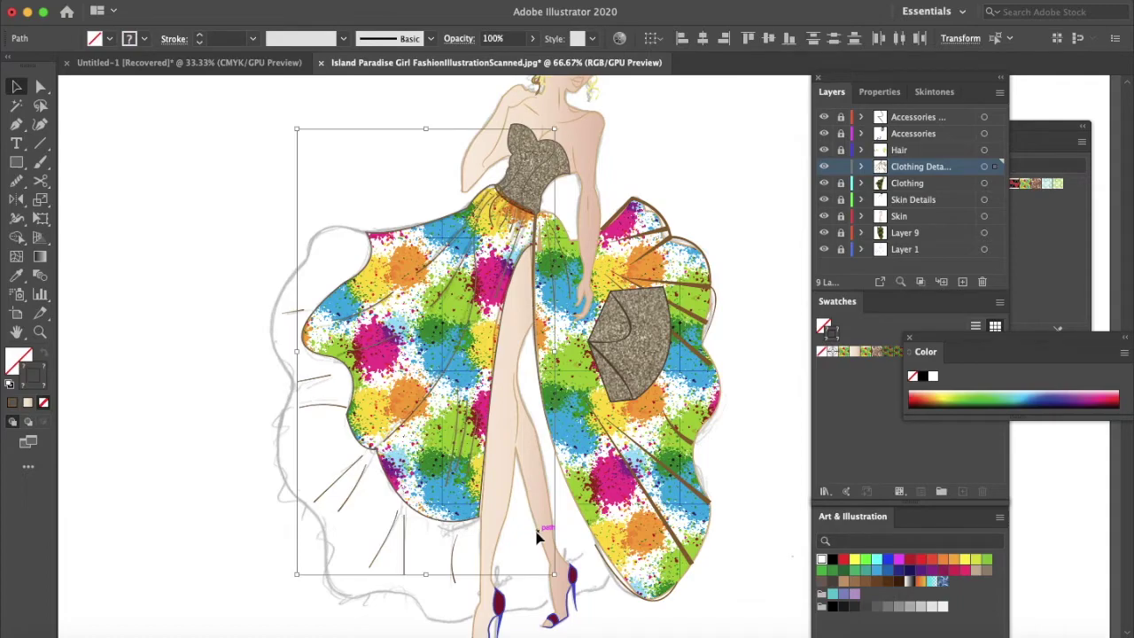
left_click(345, 39)
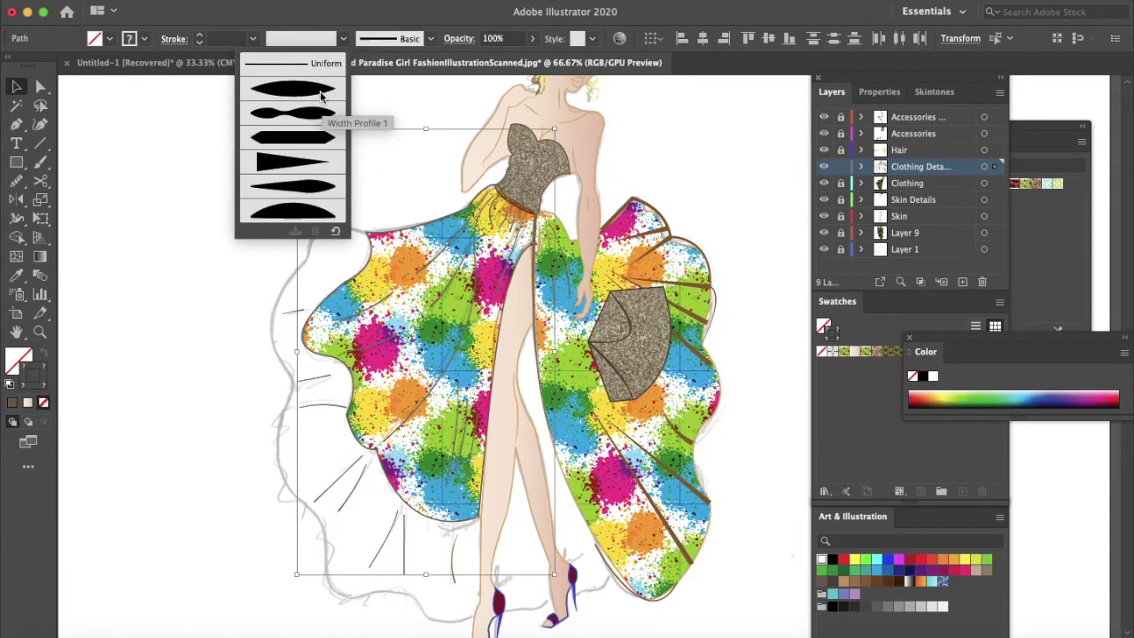
left_click(313, 163)
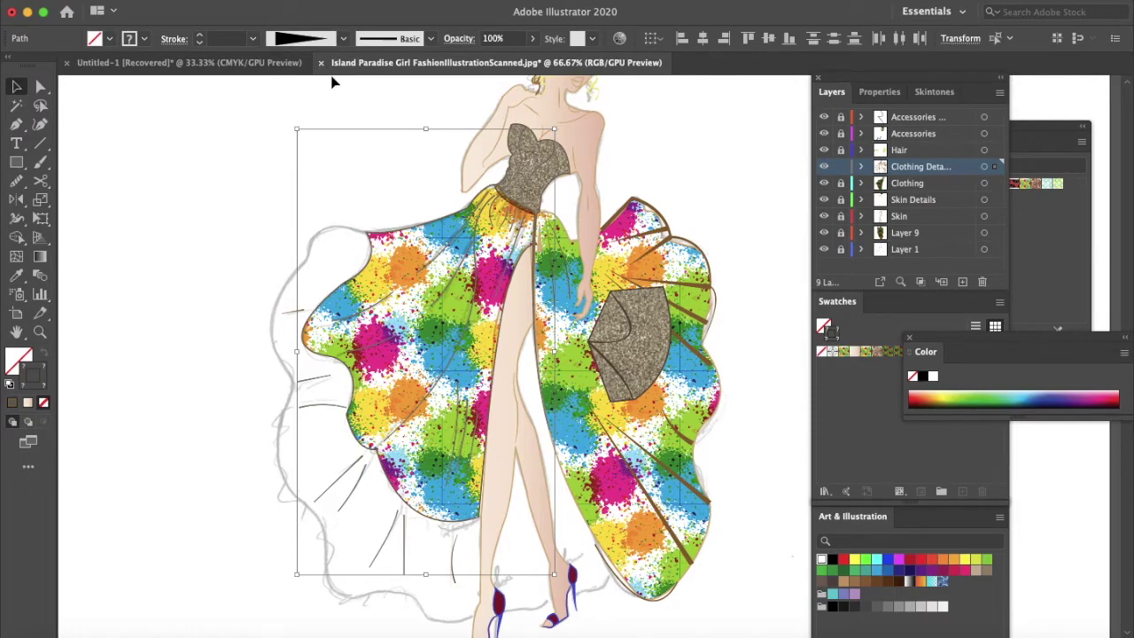
Set the stroke weight of the selected left skirt fold lines to 3 pt and deselect them.
left_click(199, 36)
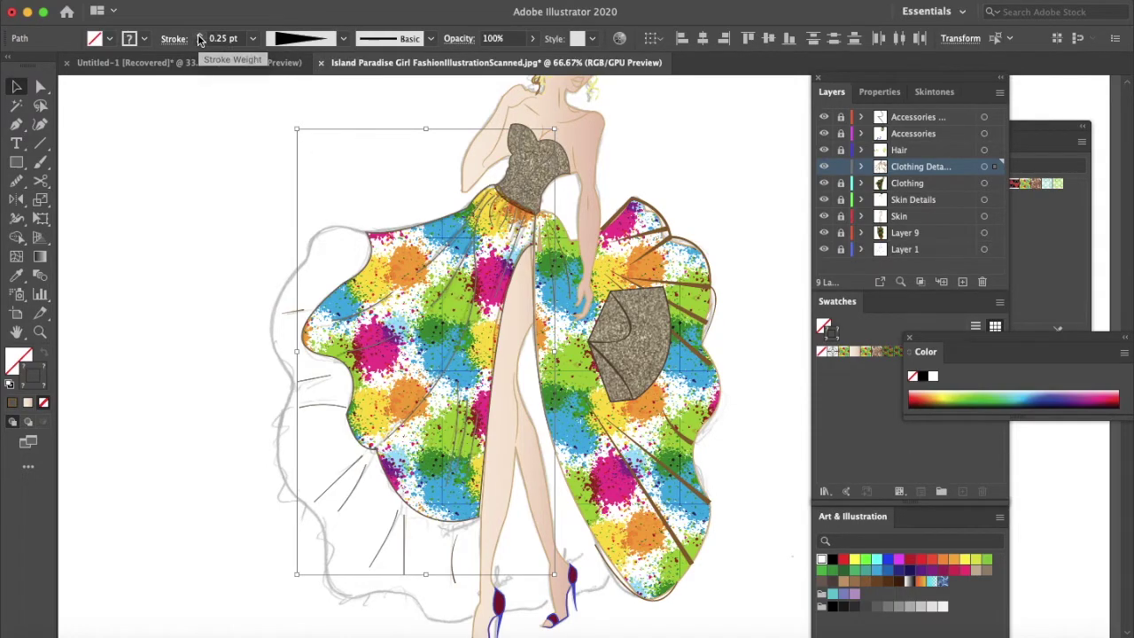
left_click(199, 37)
left_click(200, 37)
left_click(199, 37)
left_click(199, 37)
left_click(199, 37)
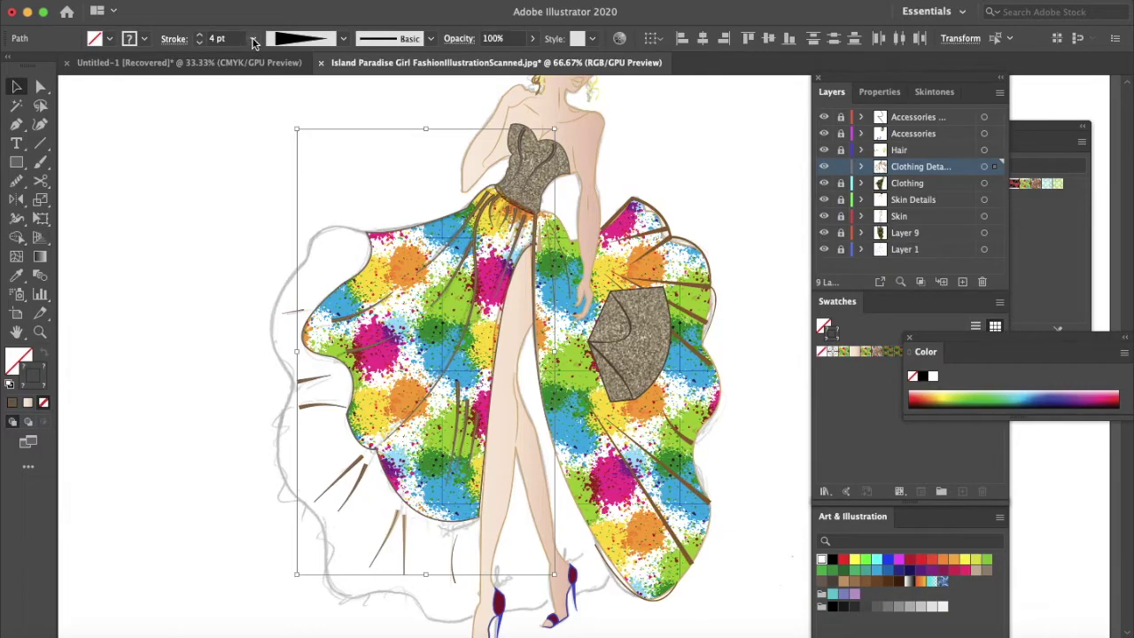
left_click(199, 42)
left_click(199, 42)
left_click(198, 41)
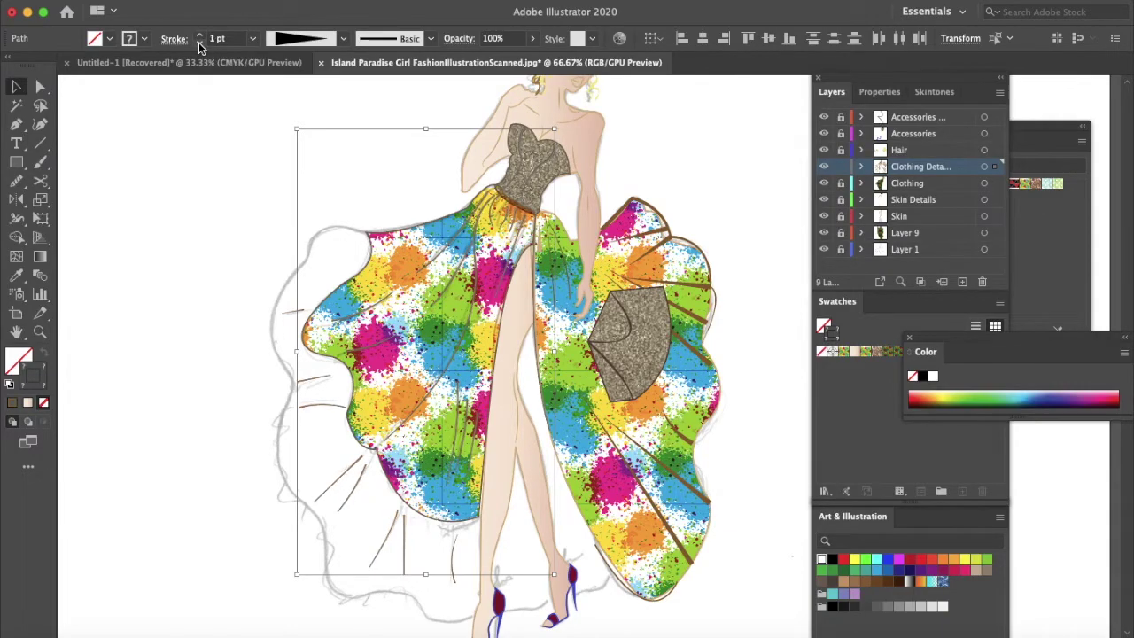
left_click(199, 38)
left_click(200, 35)
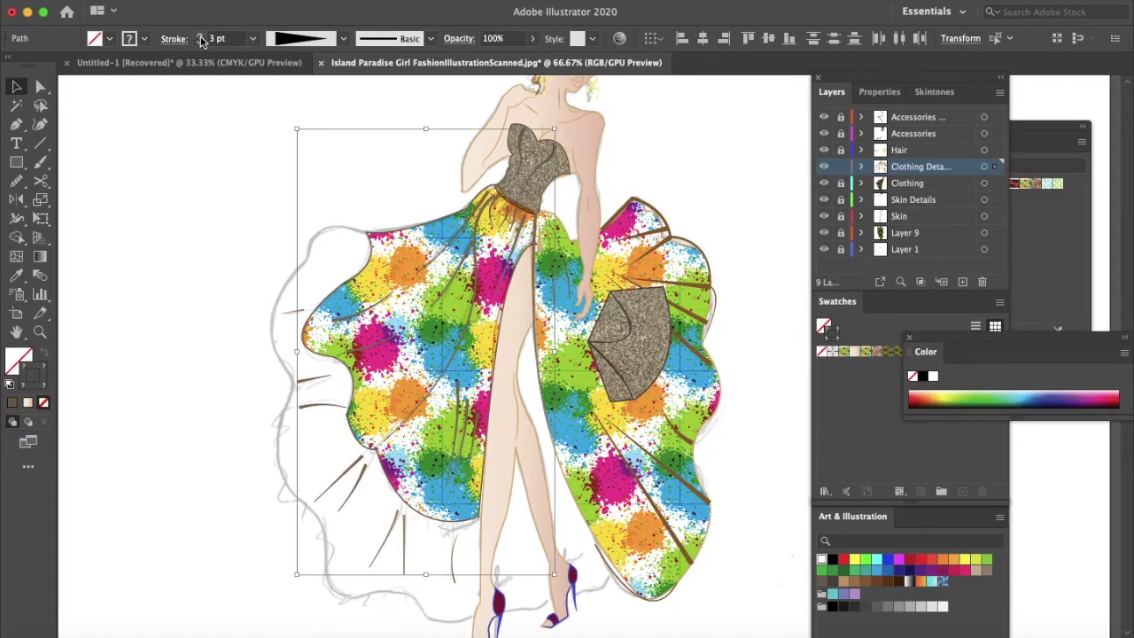
left_click(201, 200)
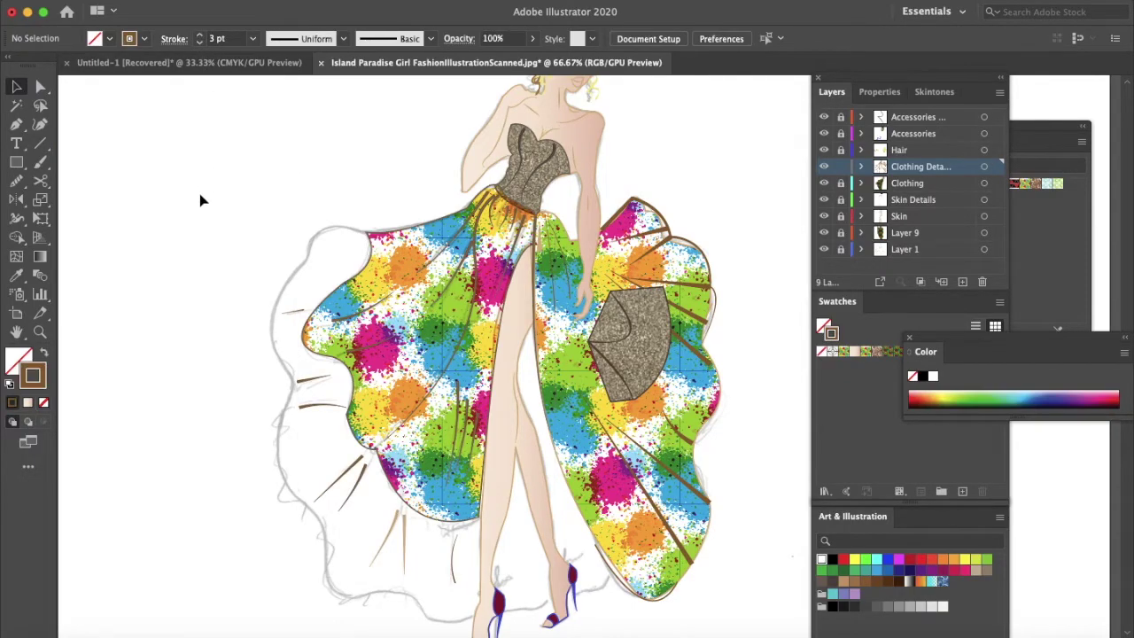
Flip the width profile of the fold lines that fall from the waist so they taper toward the bodice, and deselect them.
scroll(200, 200, "up", 2)
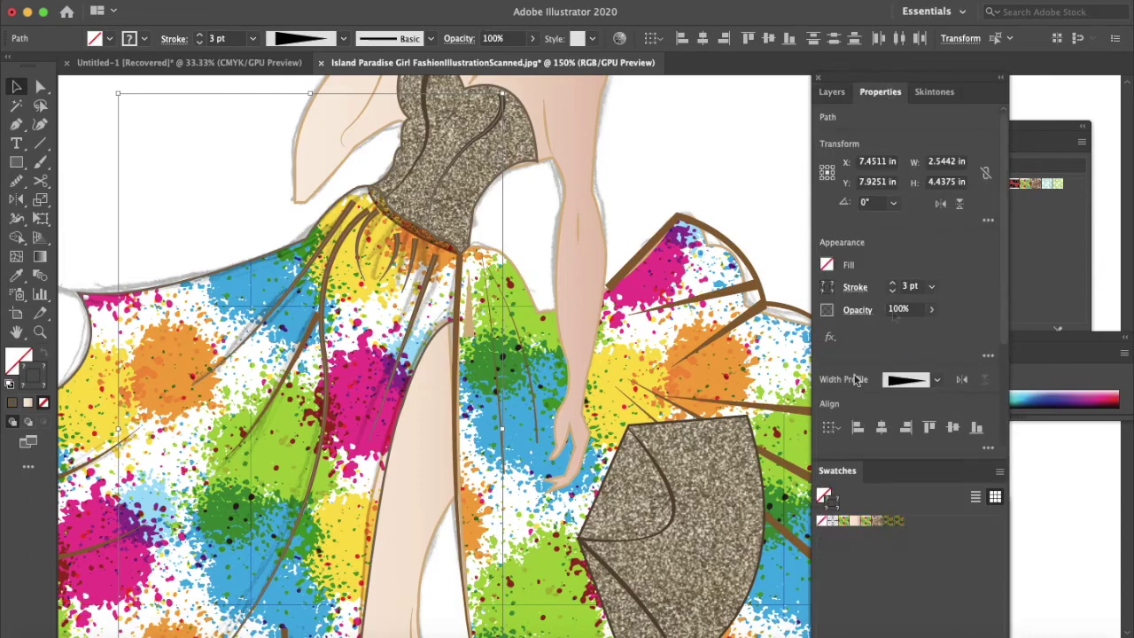
left_click(961, 380)
left_click(961, 380)
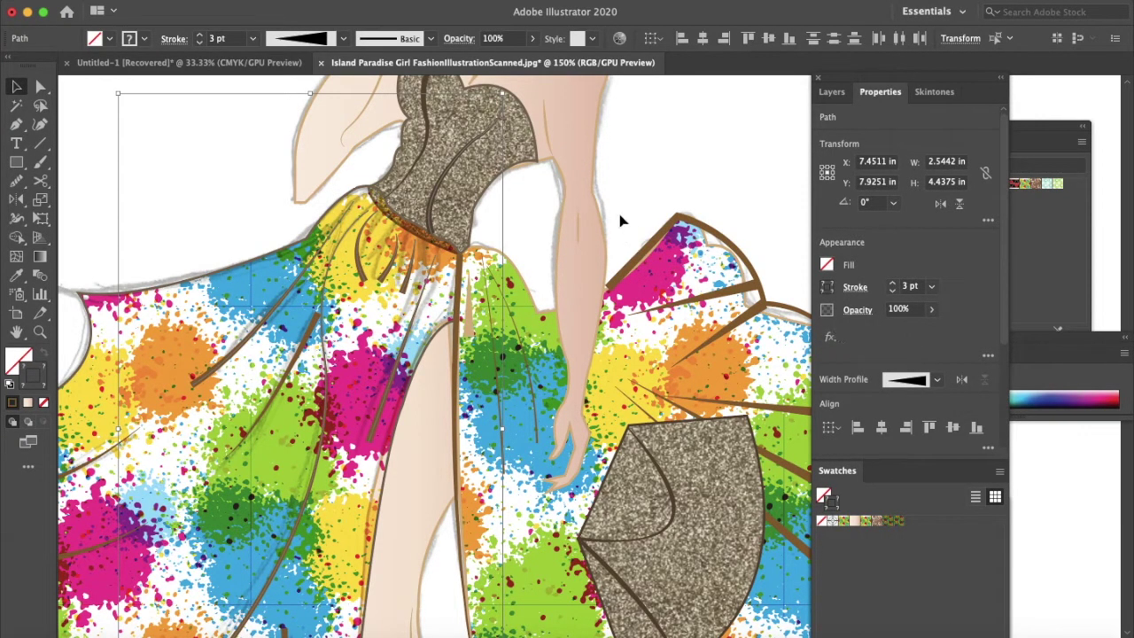
left_click(648, 201)
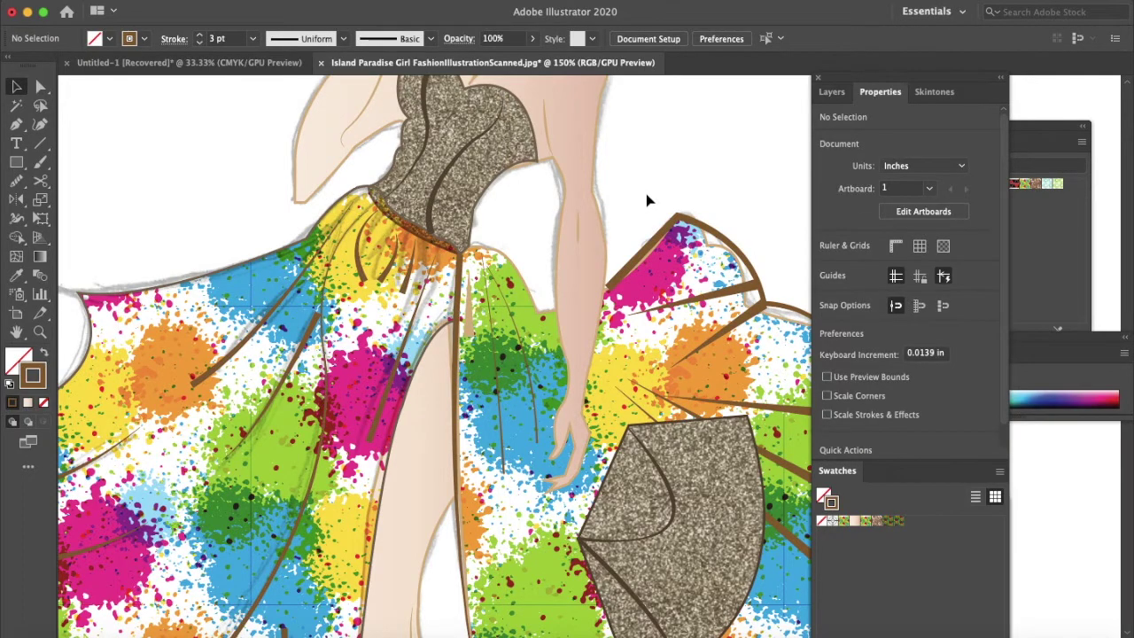
Extend the long fold line over the green splash up to the bodice waistline and make its lower end the thick one.
key("a")
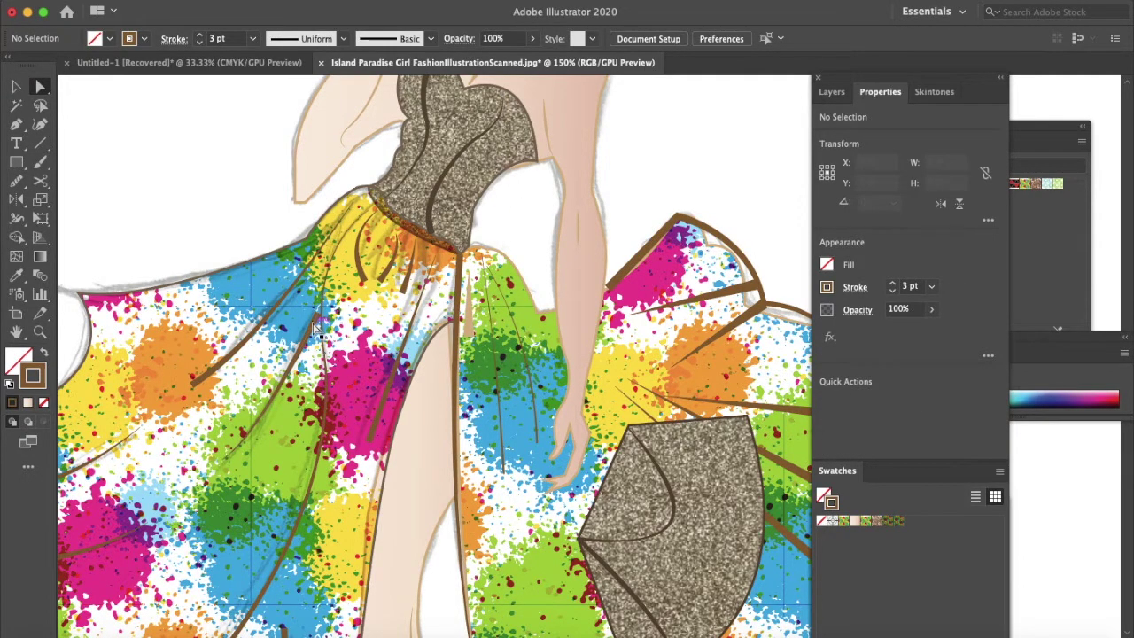
left_click(252, 435)
left_click_drag(236, 448, 369, 226)
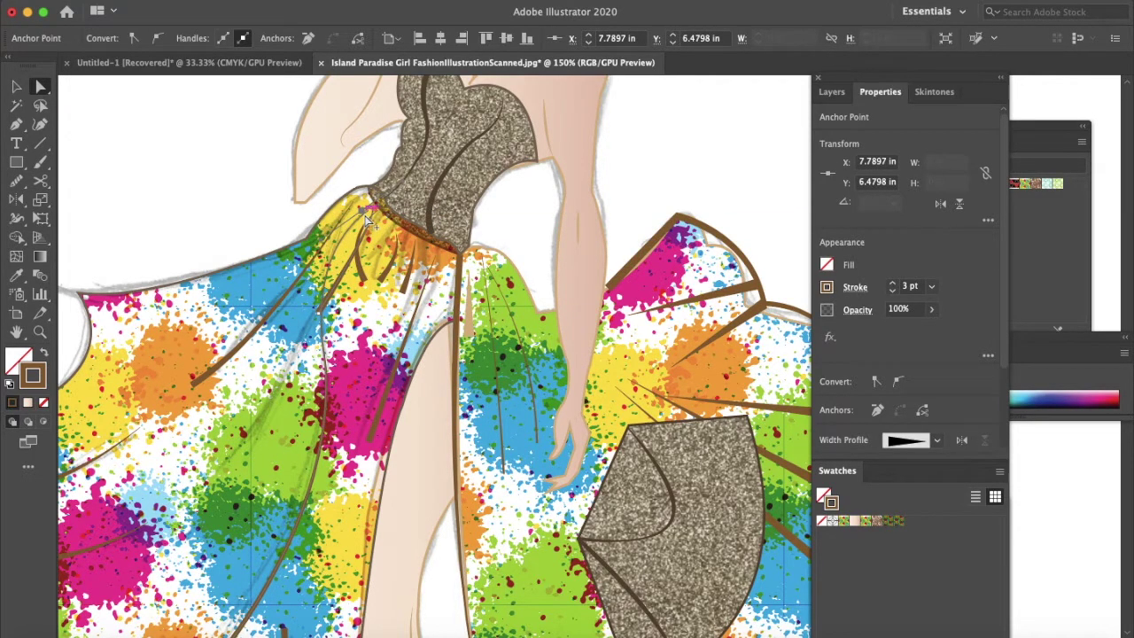
key("super+z")
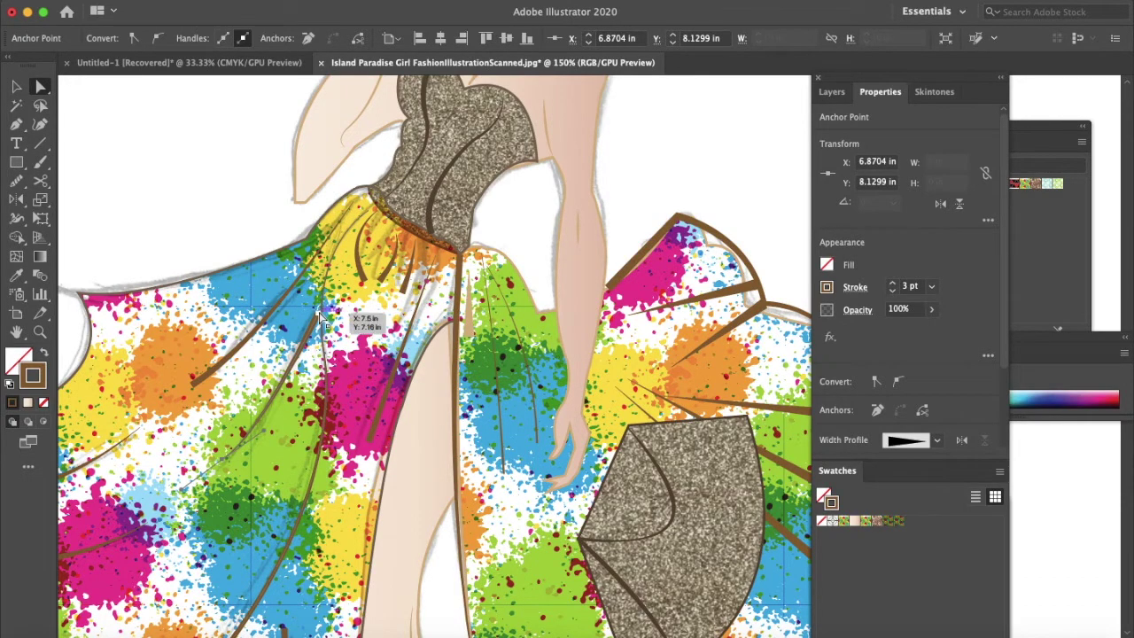
left_click_drag(320, 316, 377, 206)
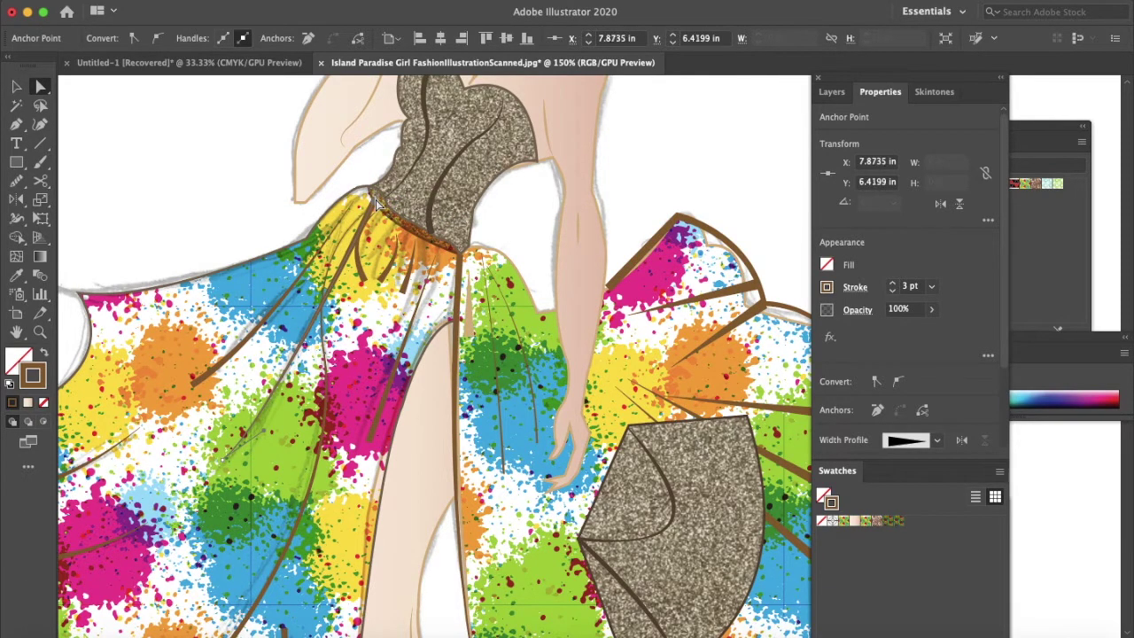
key("v")
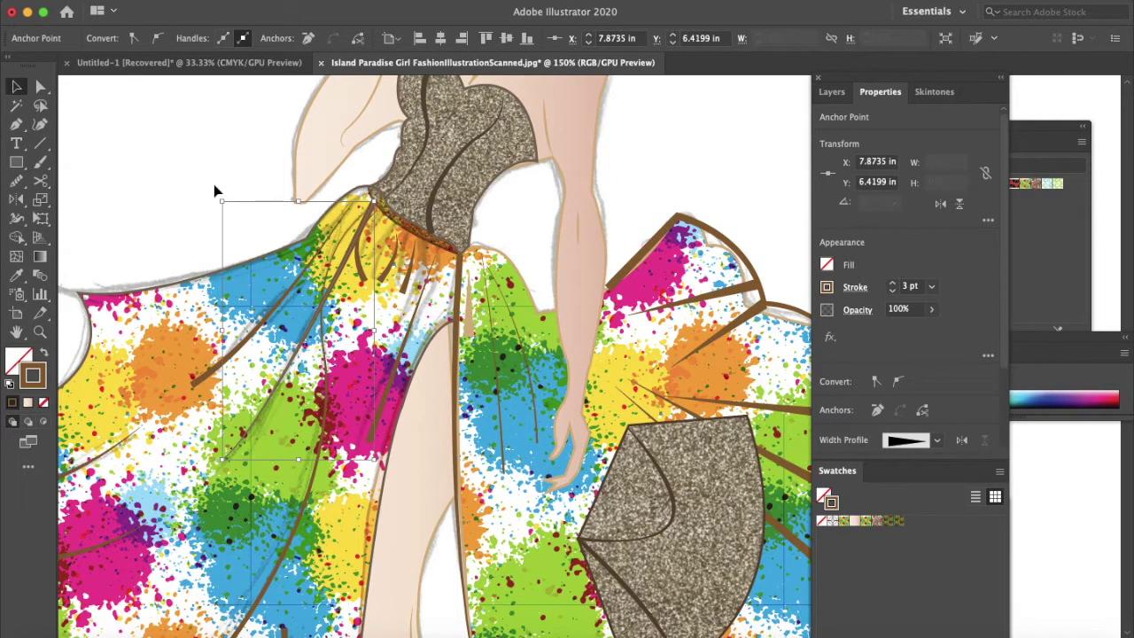
mouse_move(223, 196)
left_mouse_down()
mouse_move(223, 410)
mouse_move(328, 572)
mouse_move(409, 542)
left_mouse_up()
left_click(190, 220)
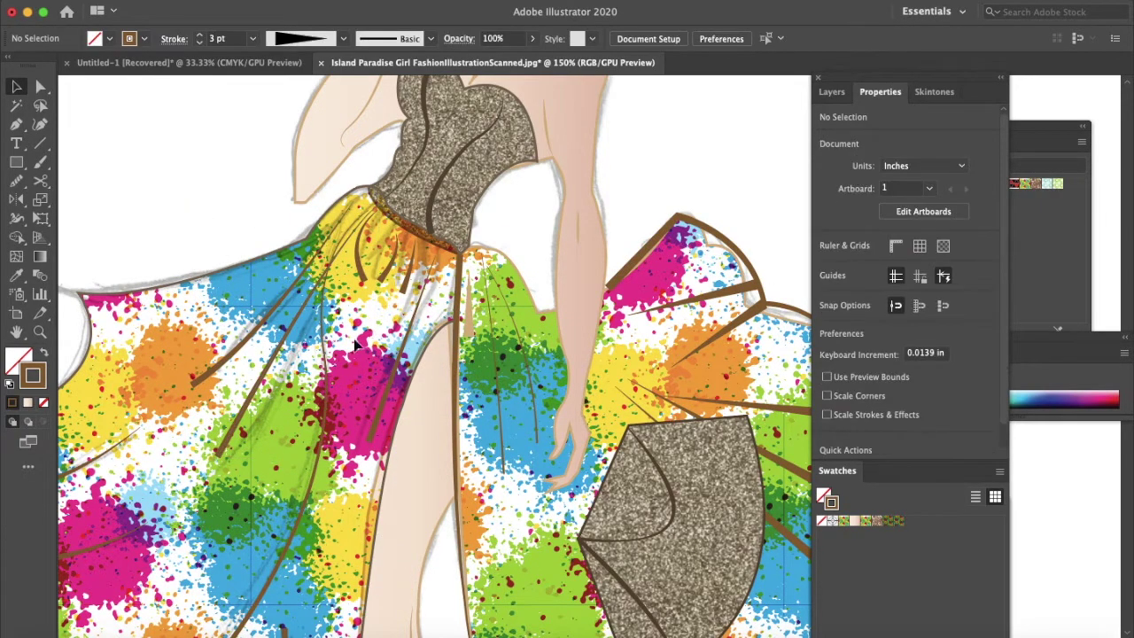
Stretch the two short straight folds under the waistline further down the skirt and shift the one nearer the slit outward.
left_click(395, 264)
mouse_move(399, 264)
left_mouse_down()
mouse_move(396, 241)
mouse_move(410, 265)
left_mouse_up()
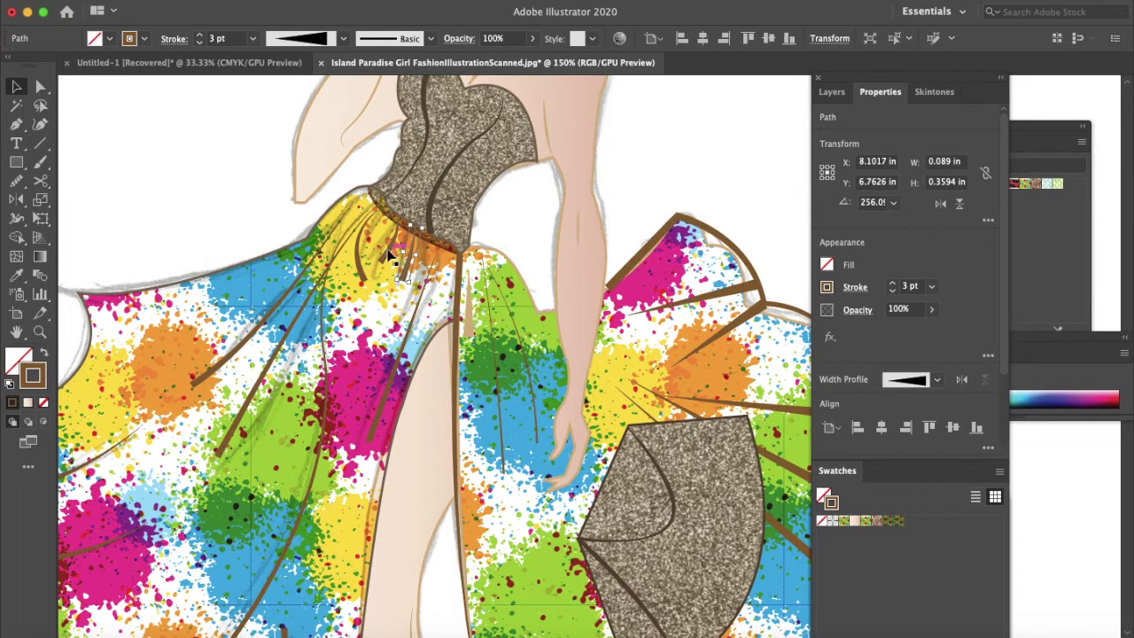
left_click(388, 250)
mouse_move(377, 263)
left_mouse_down()
mouse_move(286, 479)
mouse_move(287, 450)
left_mouse_up()
left_click(407, 277)
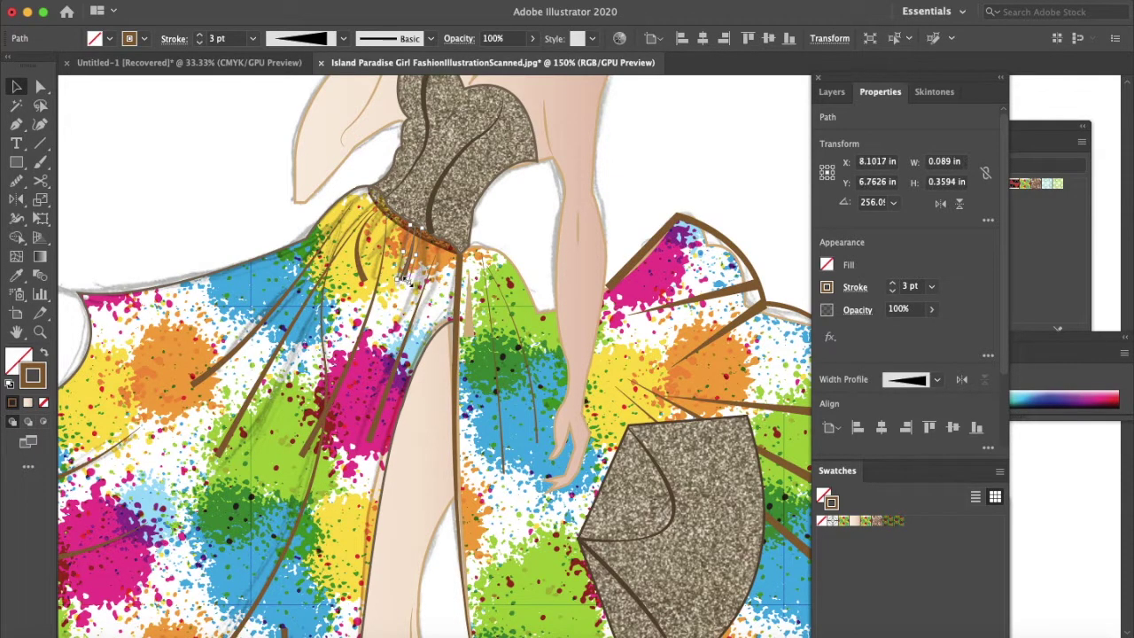
mouse_move(407, 279)
left_mouse_down()
mouse_move(416, 323)
mouse_move(388, 346)
left_mouse_up()
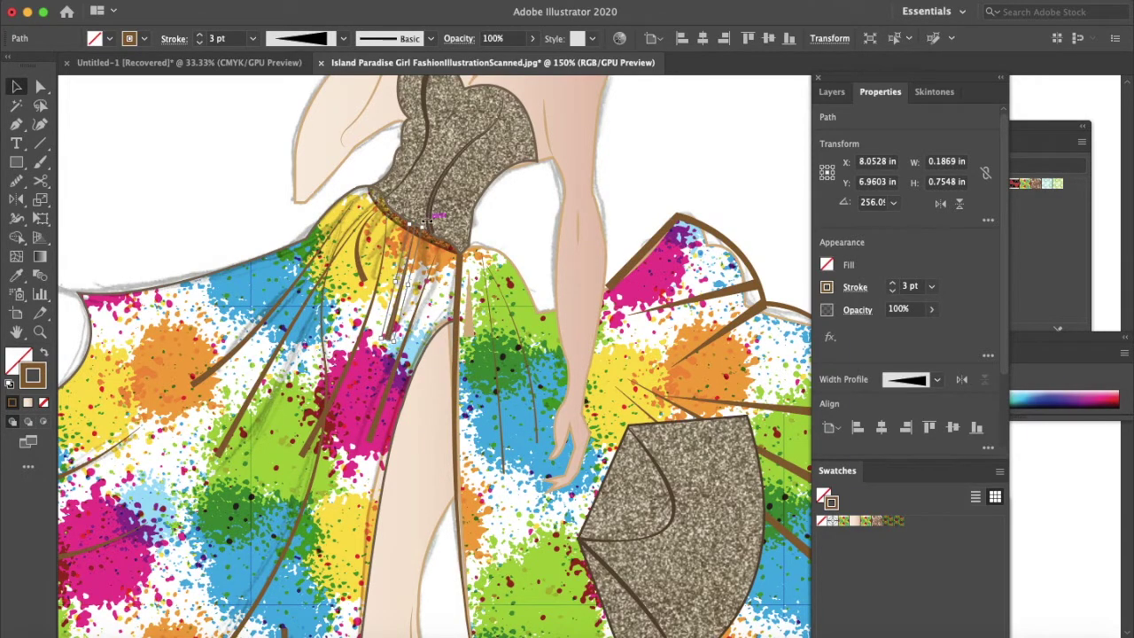
left_click_drag(426, 220, 435, 226)
Lengthen the short curved fold on the yellow area below the waist and deselect it.
left_click(358, 238)
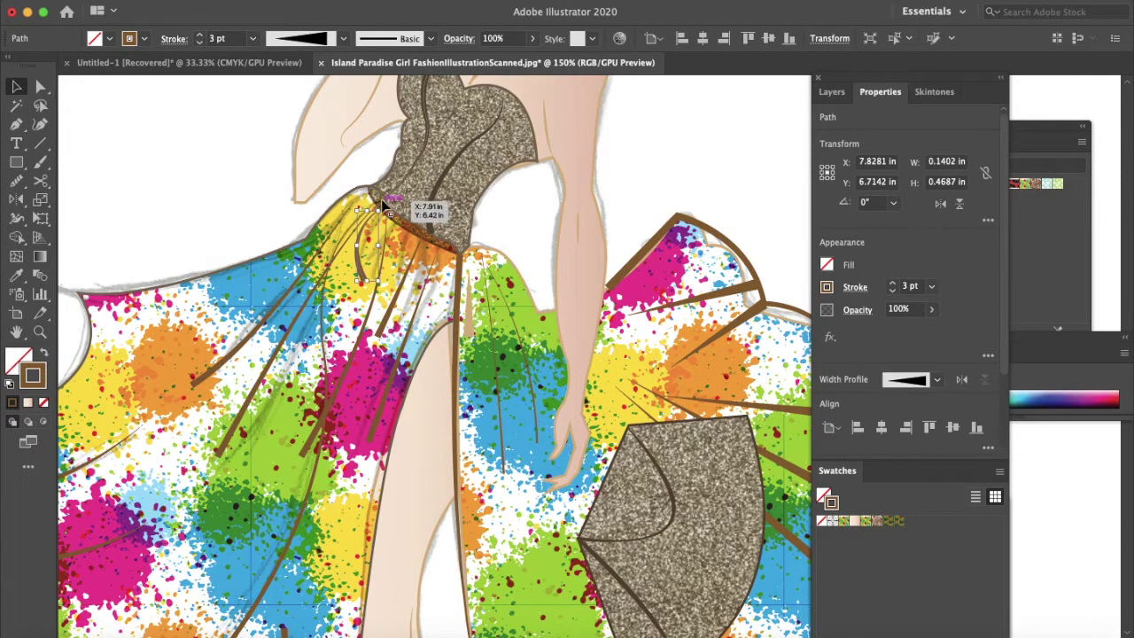
left_click_drag(358, 281, 353, 323)
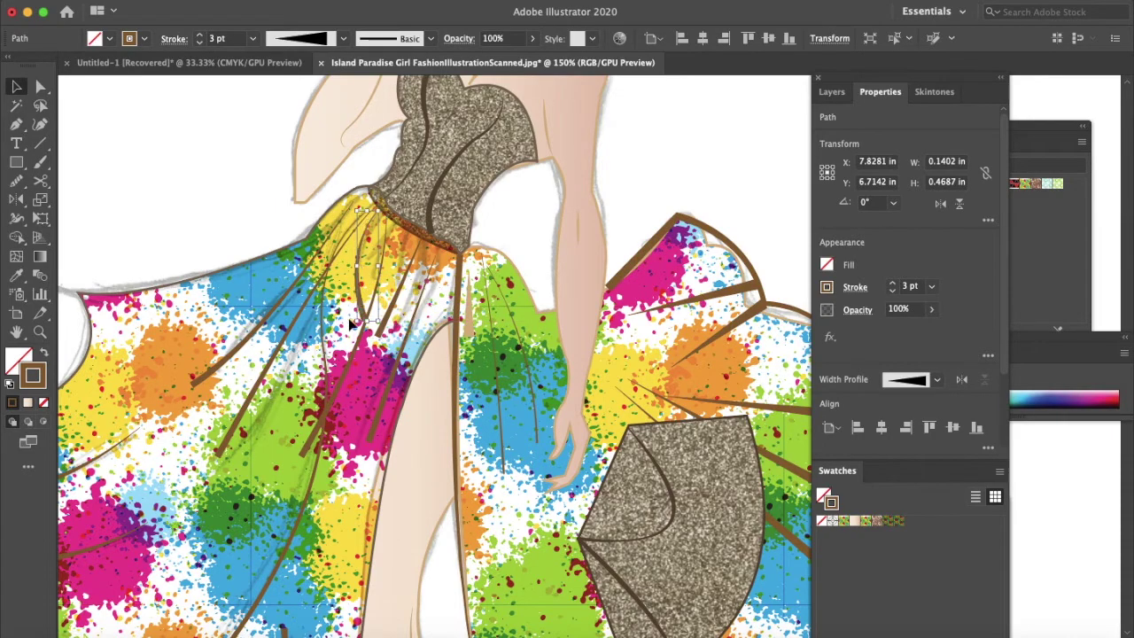
left_click(425, 346)
key("super+minus")
key("super+minus")
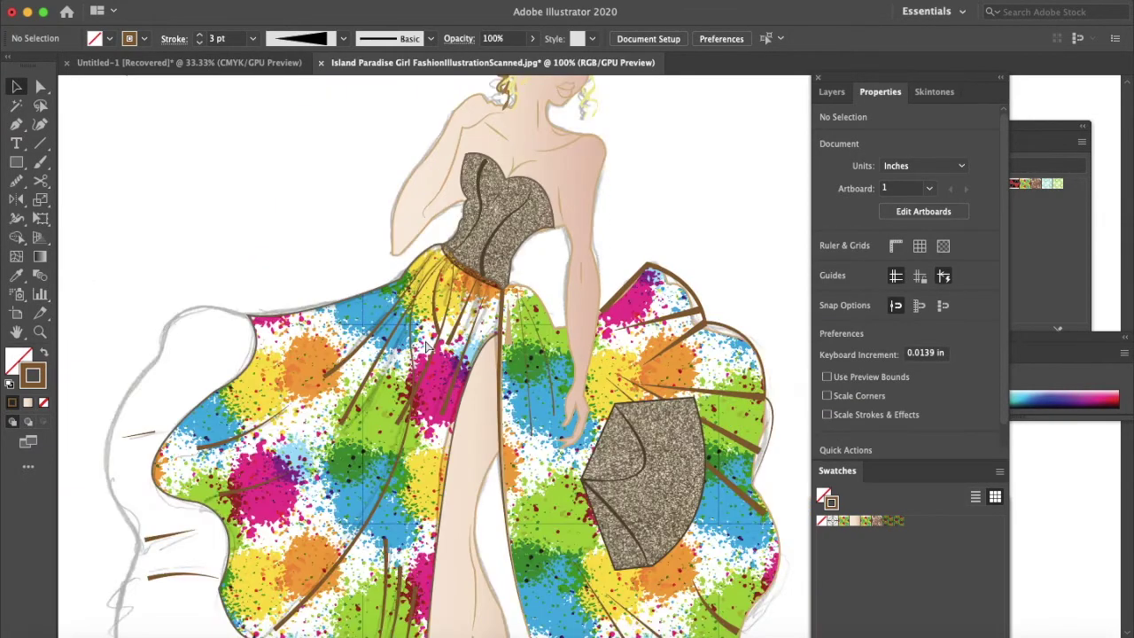
Set the fold line across the magenta splash on the left skirt panel to an 8 pt stroke and deselect it.
scroll(426, 336, "down", 2)
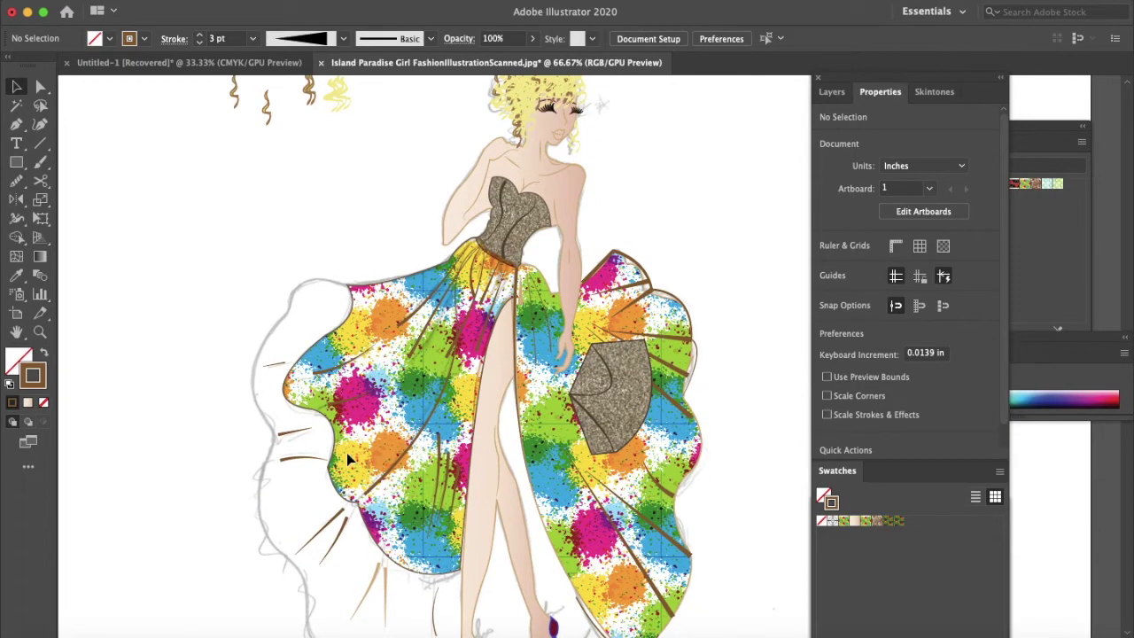
key("p")
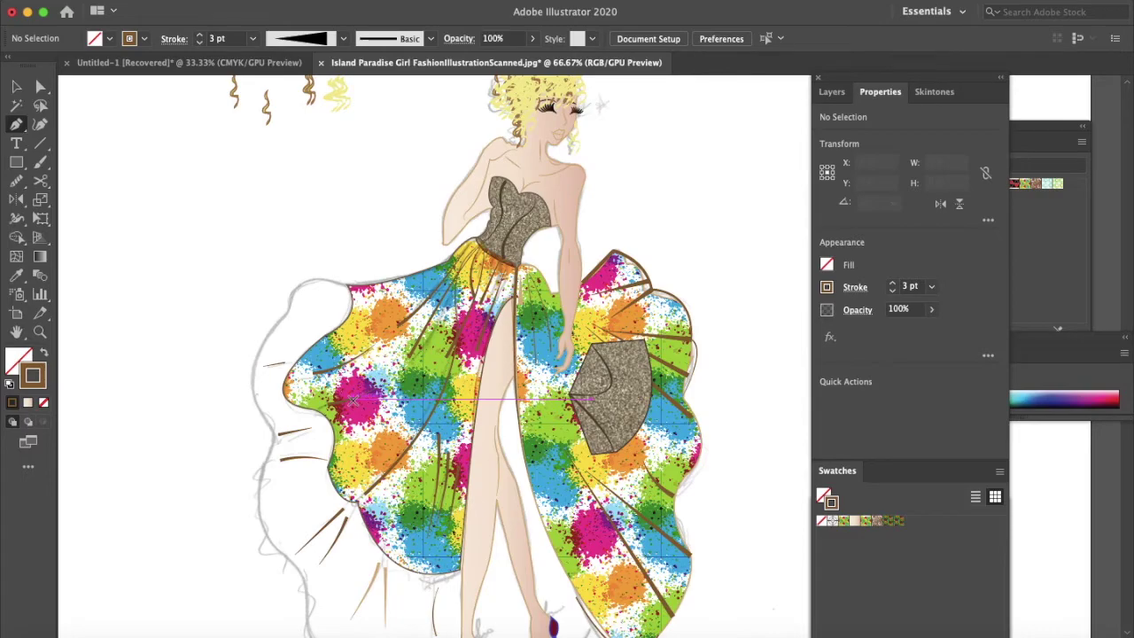
key("v")
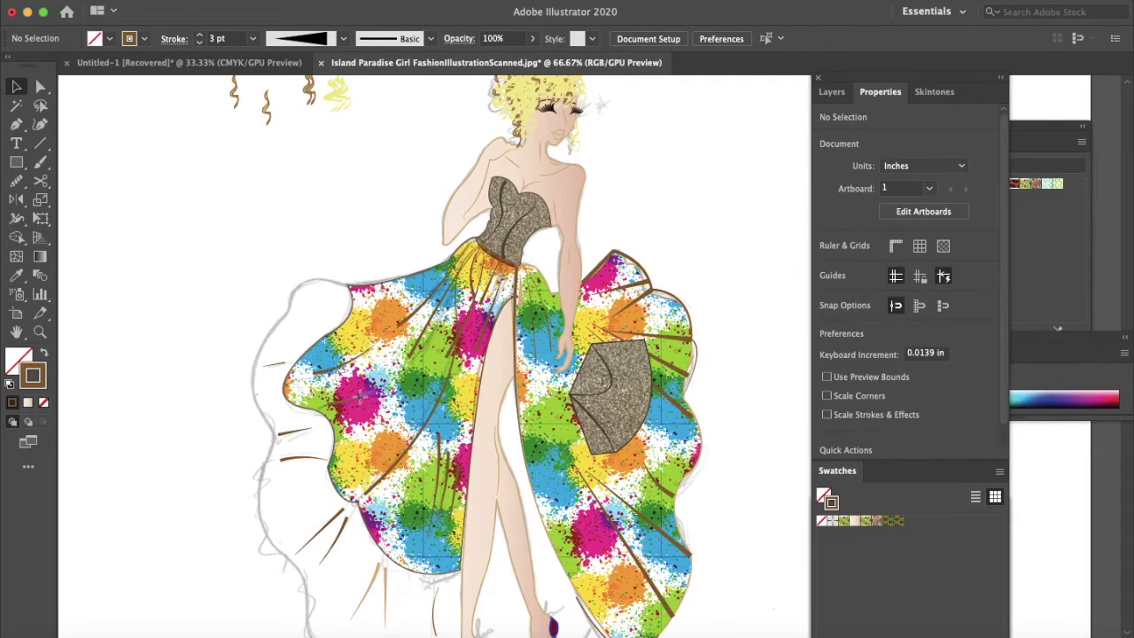
left_click(361, 403)
left_click(200, 34)
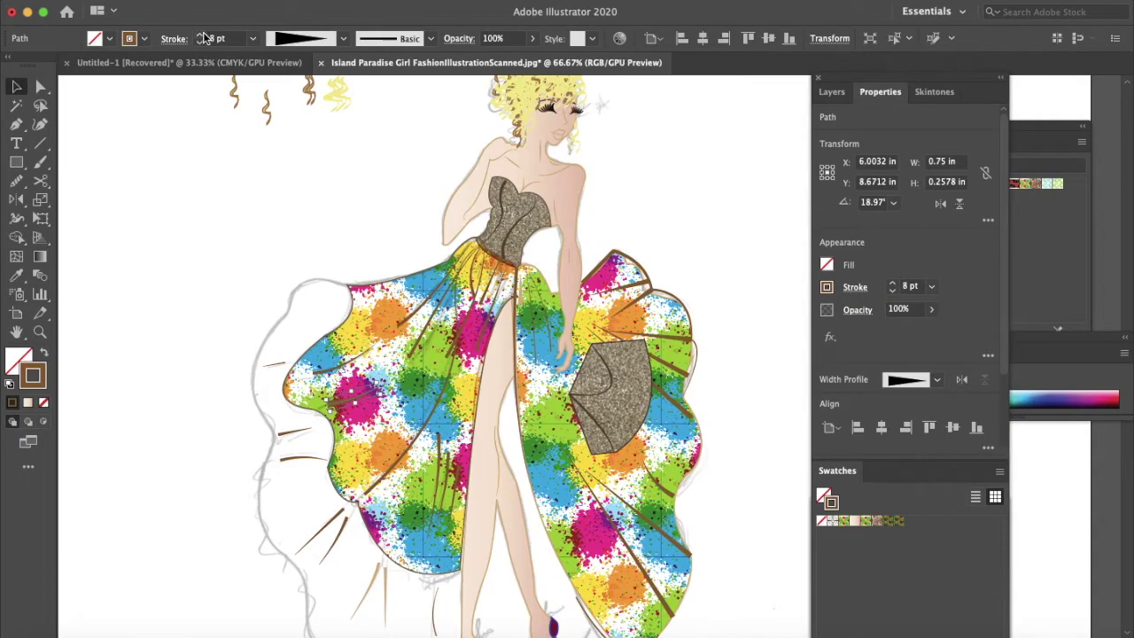
left_click(247, 252)
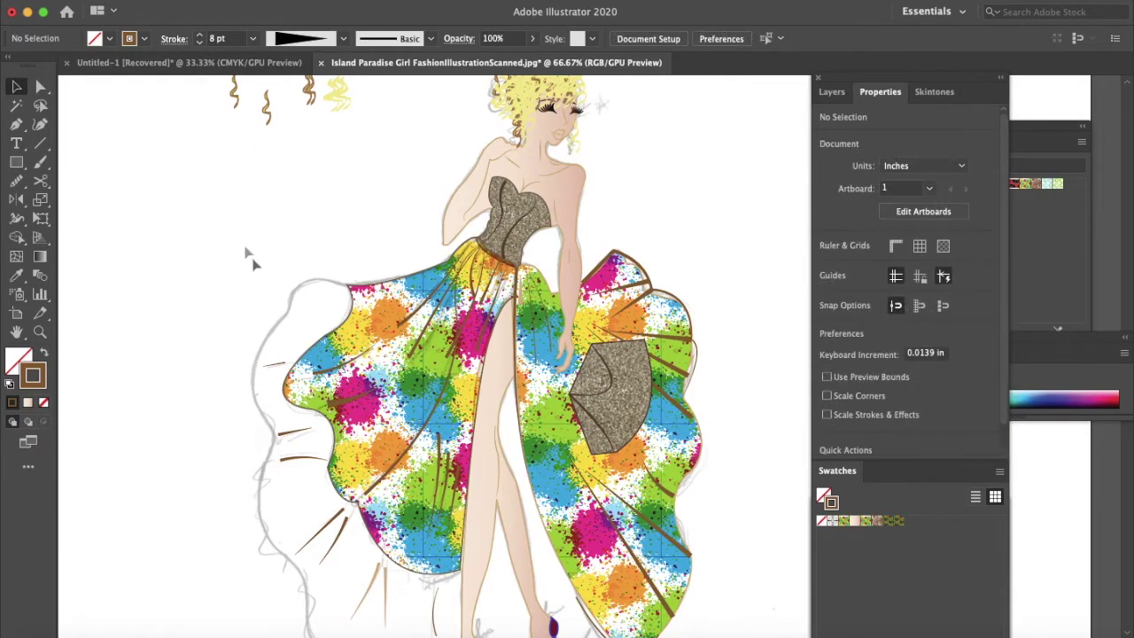
Reshape and reposition the thick fold line across the magenta splash so it starts at the skirt panel's wavy left edge.
key("a")
left_click(381, 391)
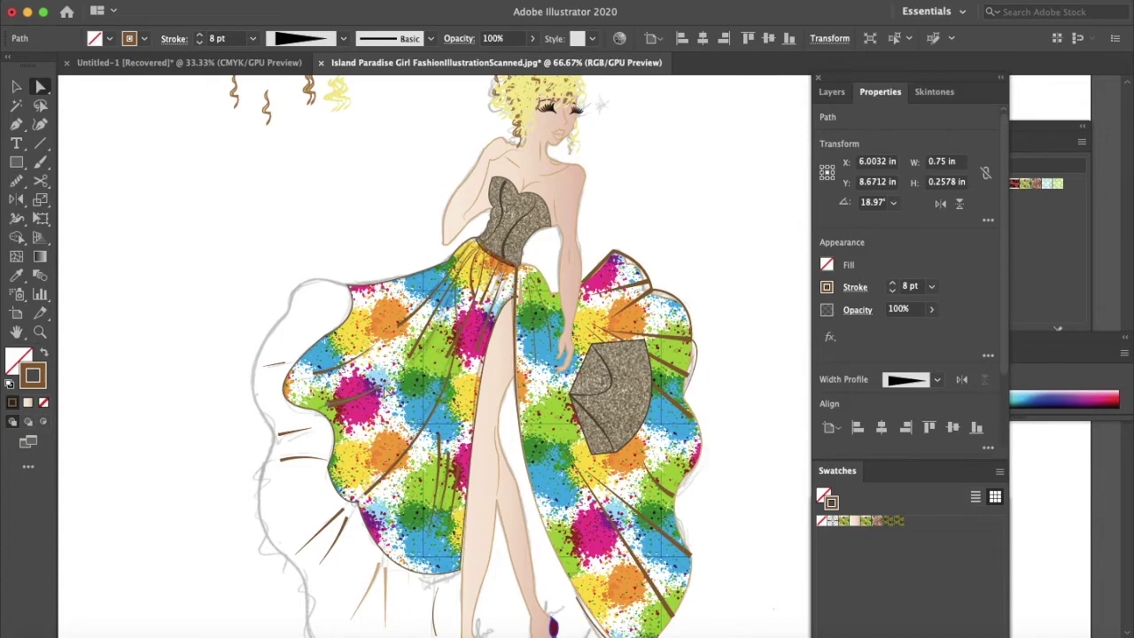
key("super+equal")
key("super+equal")
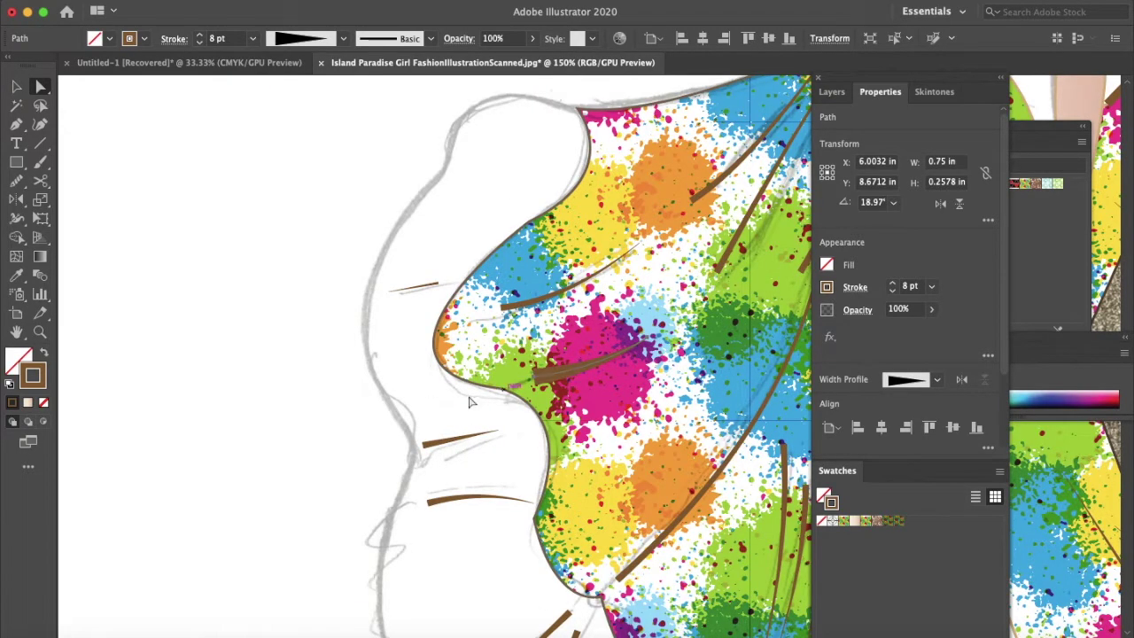
left_click(499, 393)
left_click_drag(534, 377, 507, 390)
left_click_drag(651, 347, 680, 300)
key("shift+c")
left_click_drag(606, 347, 620, 356)
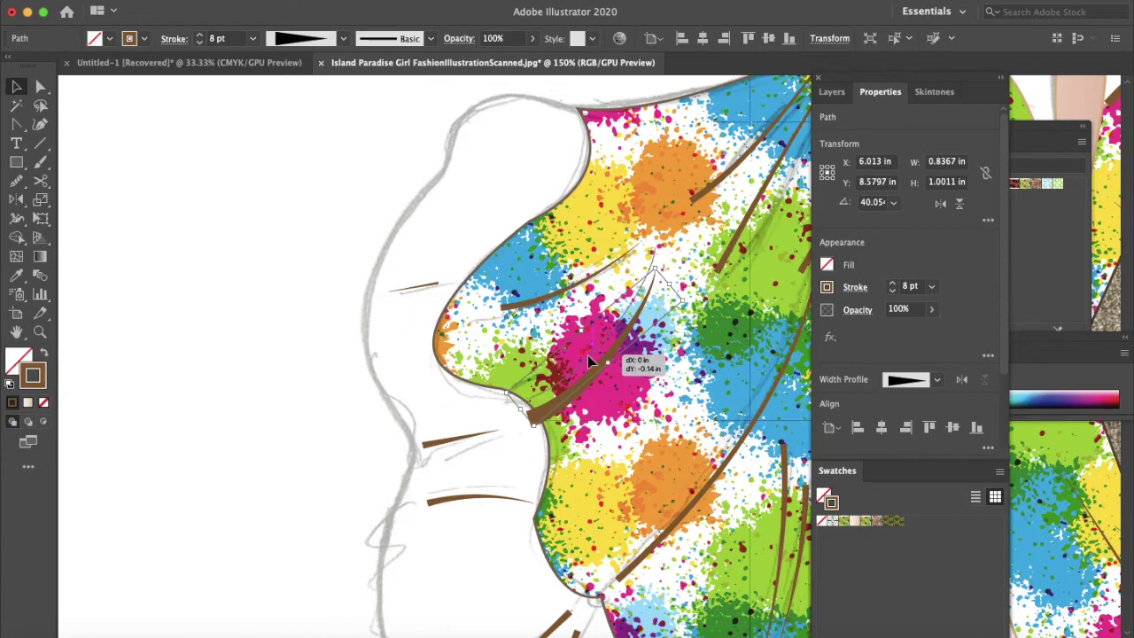
left_click_drag(587, 355, 588, 334)
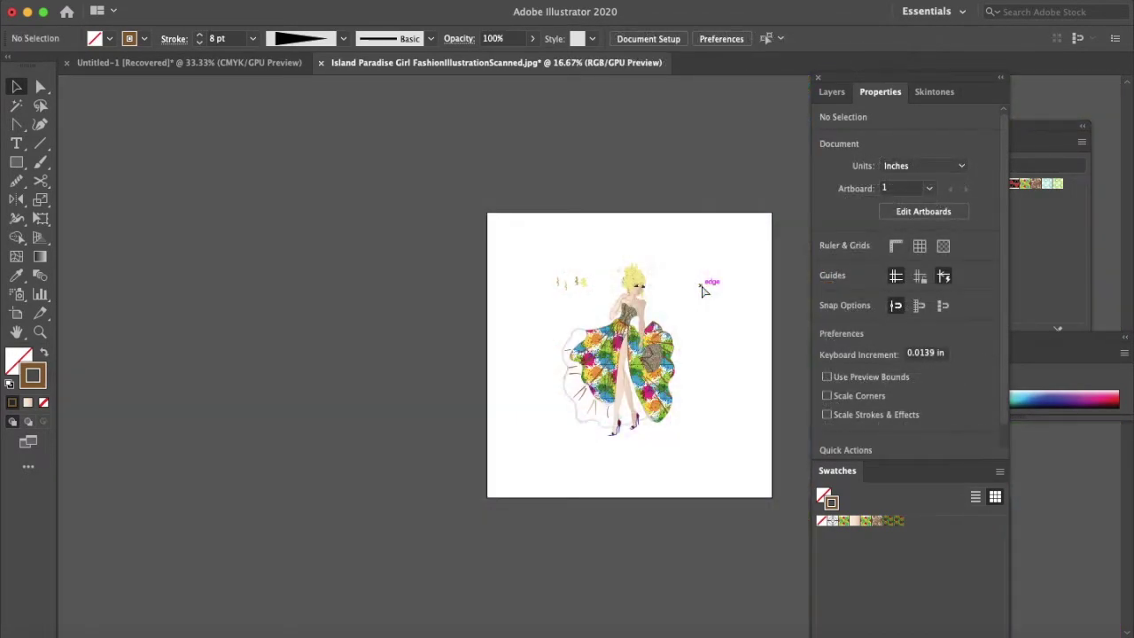
Display the document's layers and make Layer 9 the active layer.
key("super+plus")
key("super+plus")
key("super+plus")
key("super+plus")
scroll(703, 291, "right", 2)
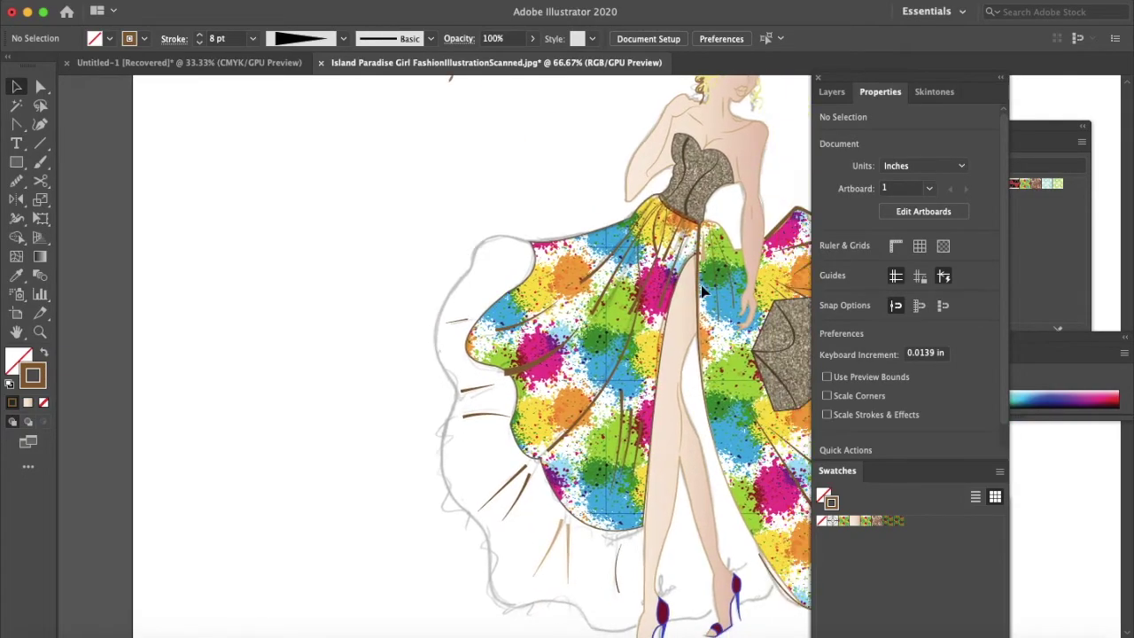
scroll(700, 291, "right", 3)
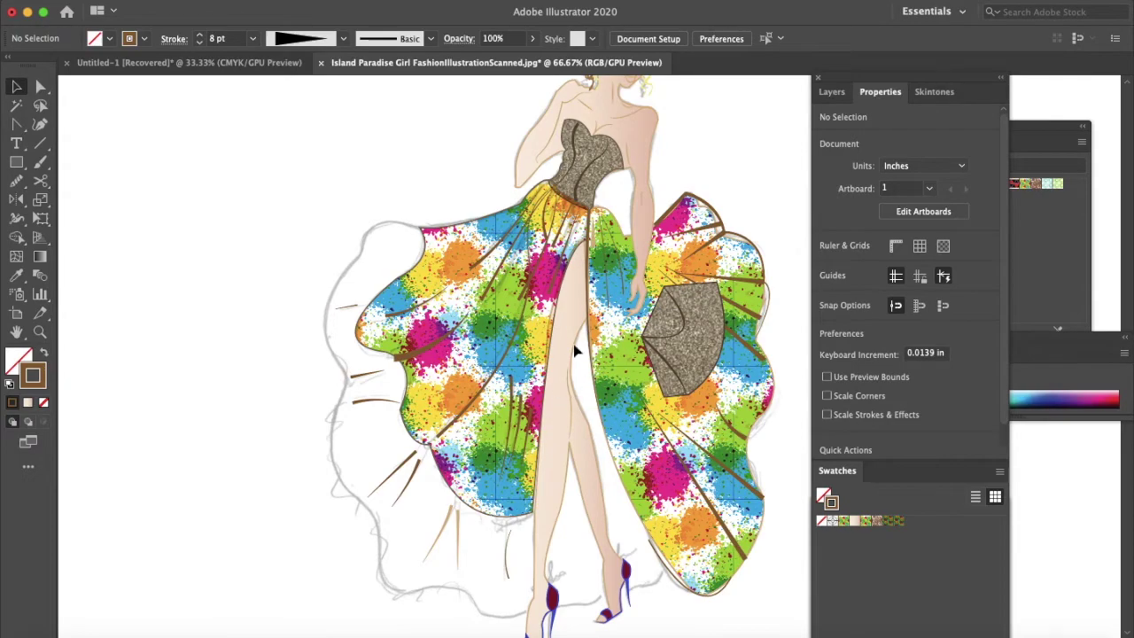
key("super+minus")
left_click(832, 94)
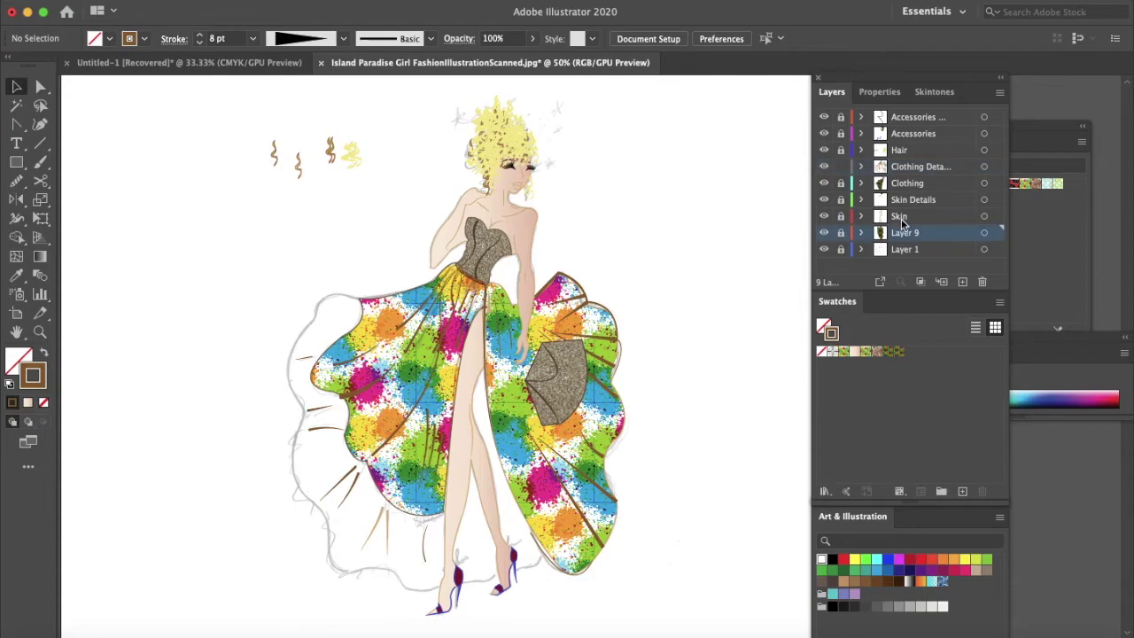
Create a new layer above Layer 9 and name it LINNING.
left_click(962, 281)
double_click(920, 235)
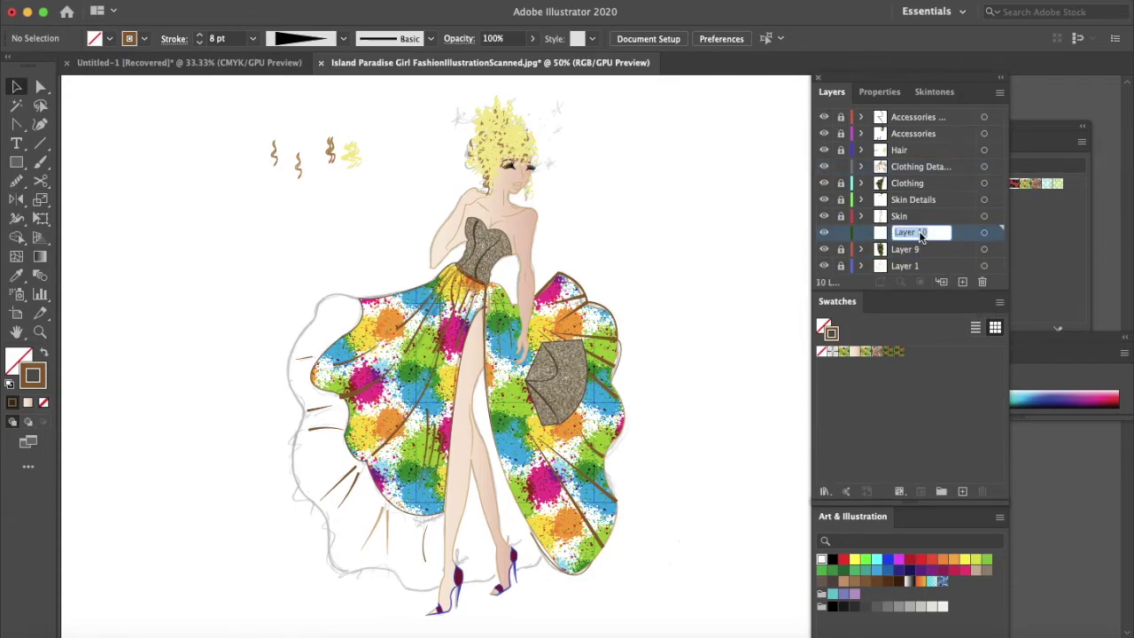
type("Li")
key("Return")
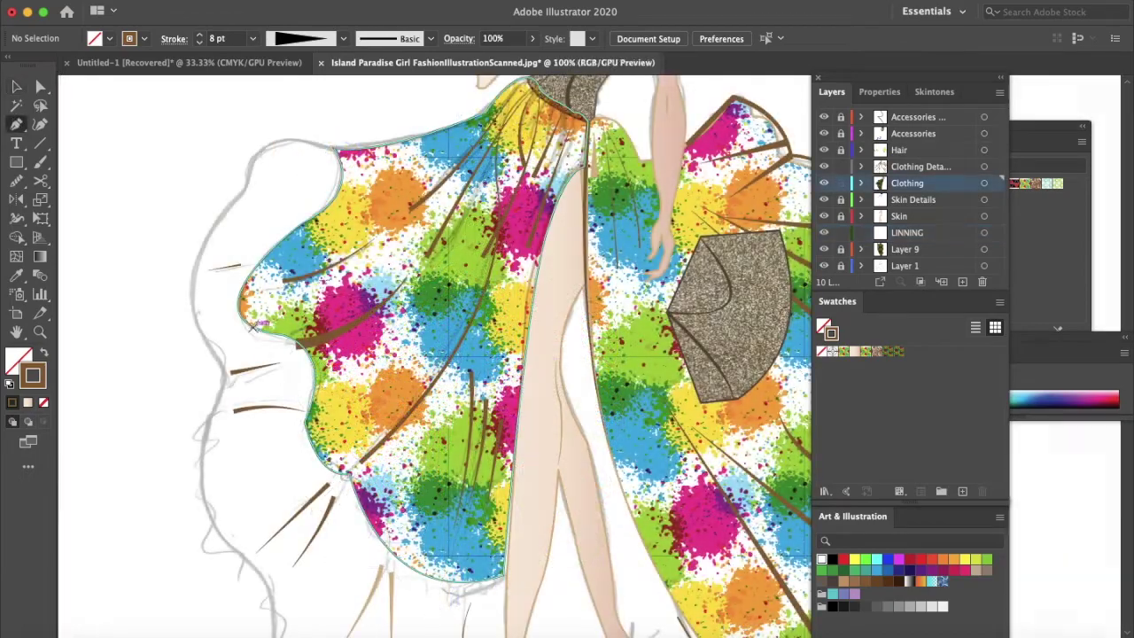
Lasso-select the left skirt panel's wavy outer edge, from its upper corner around to the hem beside the leg, for copying.
key("a")
left_click(342, 181)
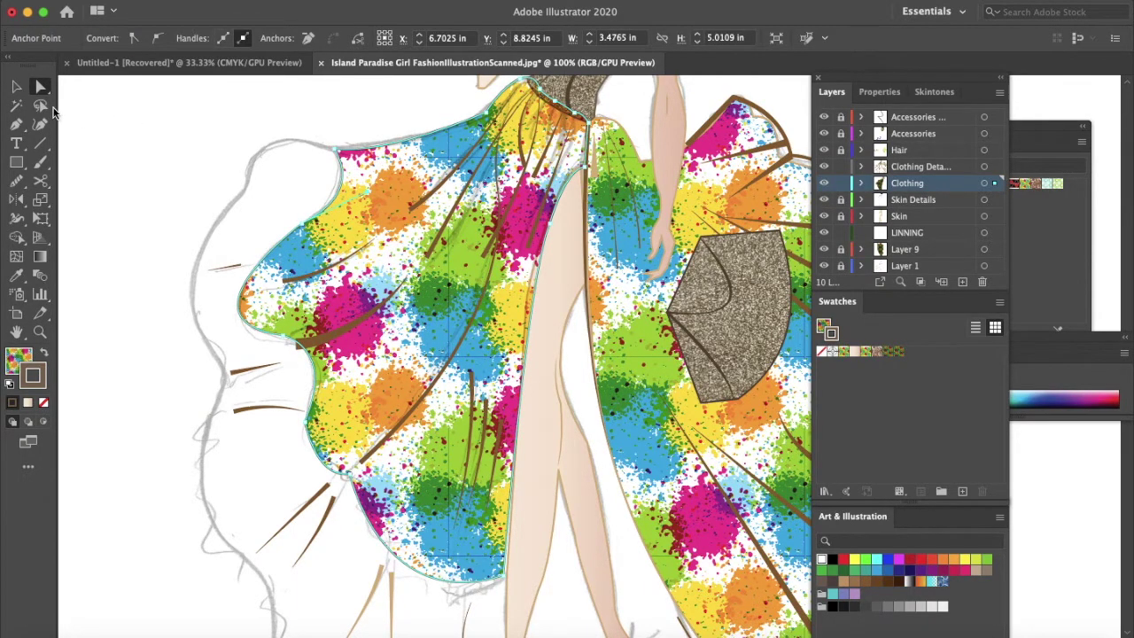
left_click(61, 117)
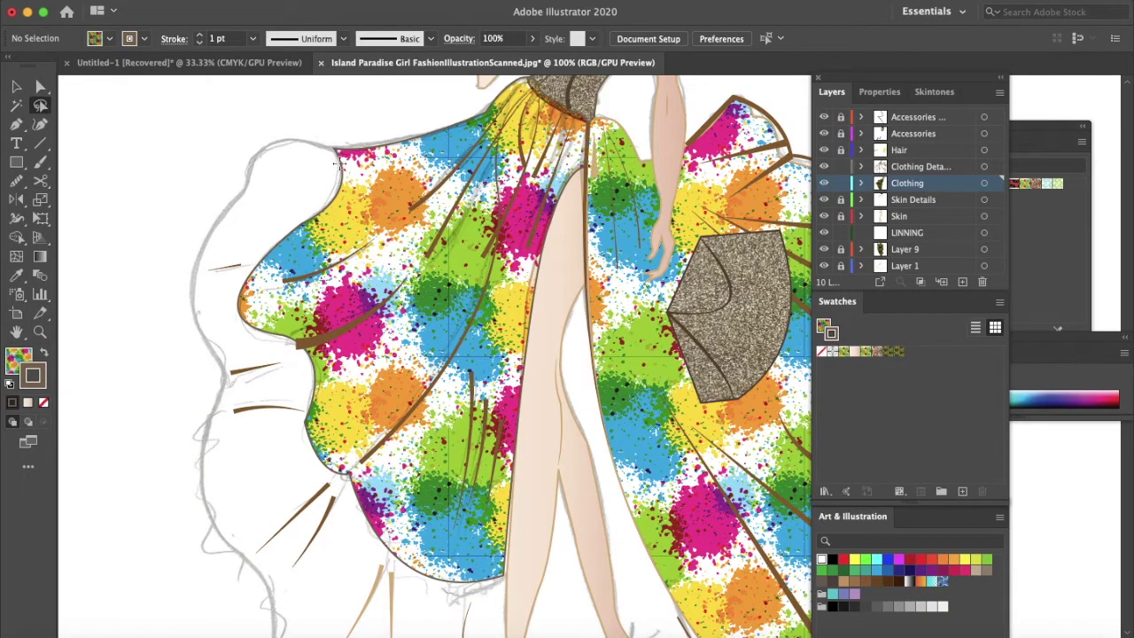
mouse_move(340, 147)
left_mouse_down()
mouse_move(231, 194)
mouse_move(182, 414)
mouse_move(390, 627)
mouse_move(450, 623)
mouse_move(508, 583)
mouse_move(505, 571)
mouse_move(443, 564)
mouse_move(390, 518)
mouse_move(338, 443)
mouse_move(314, 355)
mouse_move(306, 364)
mouse_move(290, 334)
mouse_move(266, 327)
mouse_move(246, 301)
mouse_move(250, 285)
mouse_move(341, 227)
mouse_move(364, 174)
left_mouse_up()
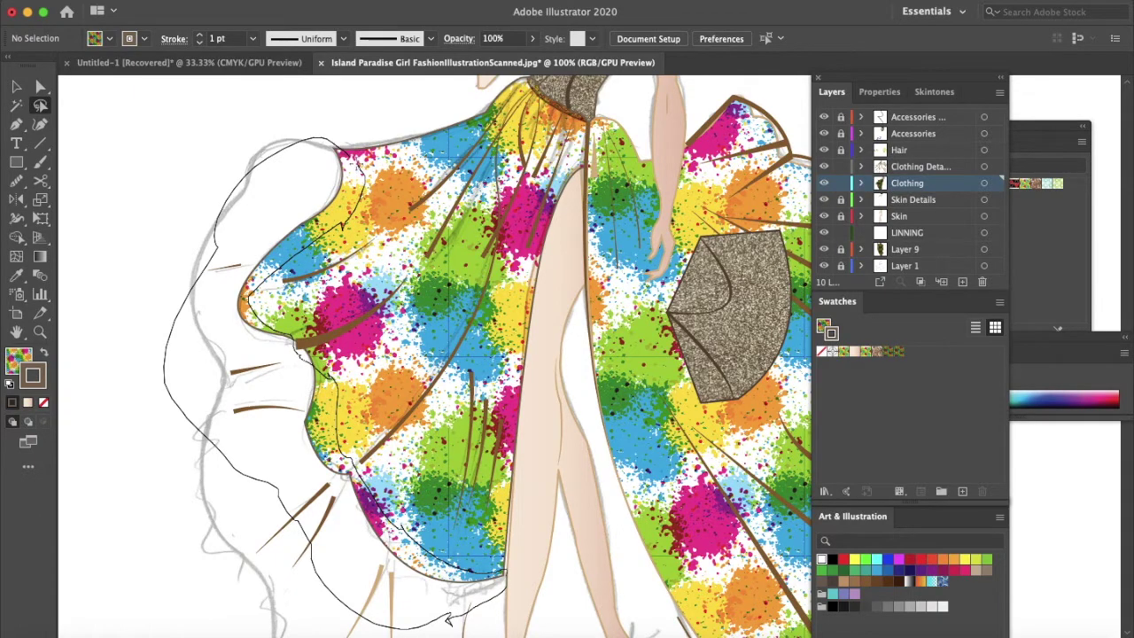
mouse_move(341, 147)
left_mouse_down()
mouse_move(266, 353)
mouse_move(301, 404)
mouse_move(340, 354)
mouse_move(306, 341)
mouse_move(361, 193)
left_mouse_up()
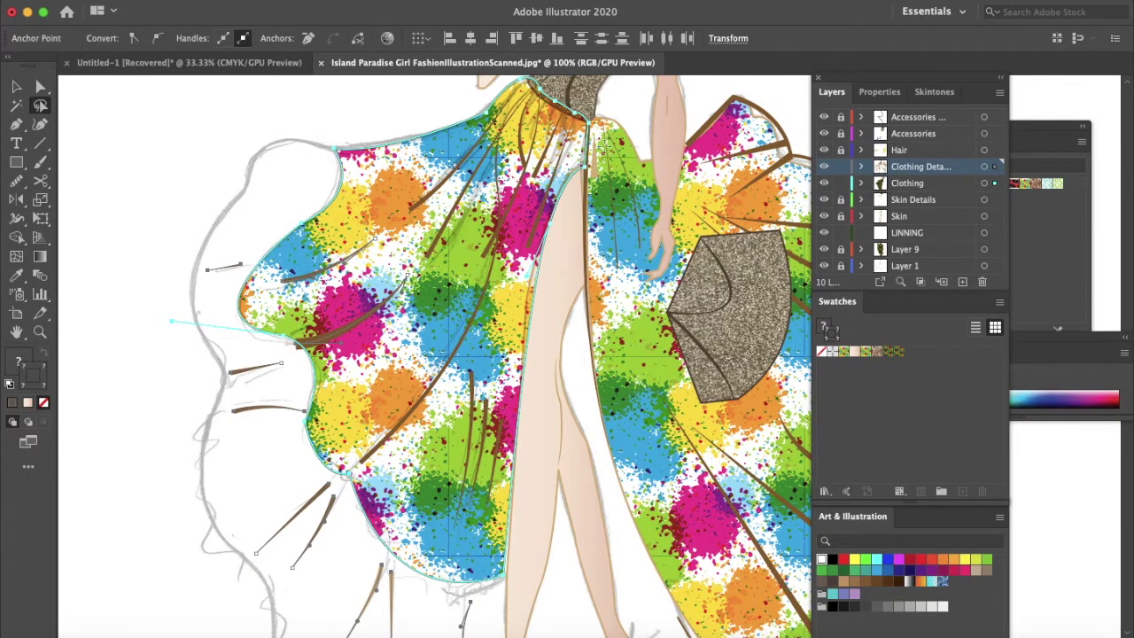
Lock the Clothing and Clothing Details layers and paste the copied skirt edge in place on the LINNING layer.
left_click(841, 183)
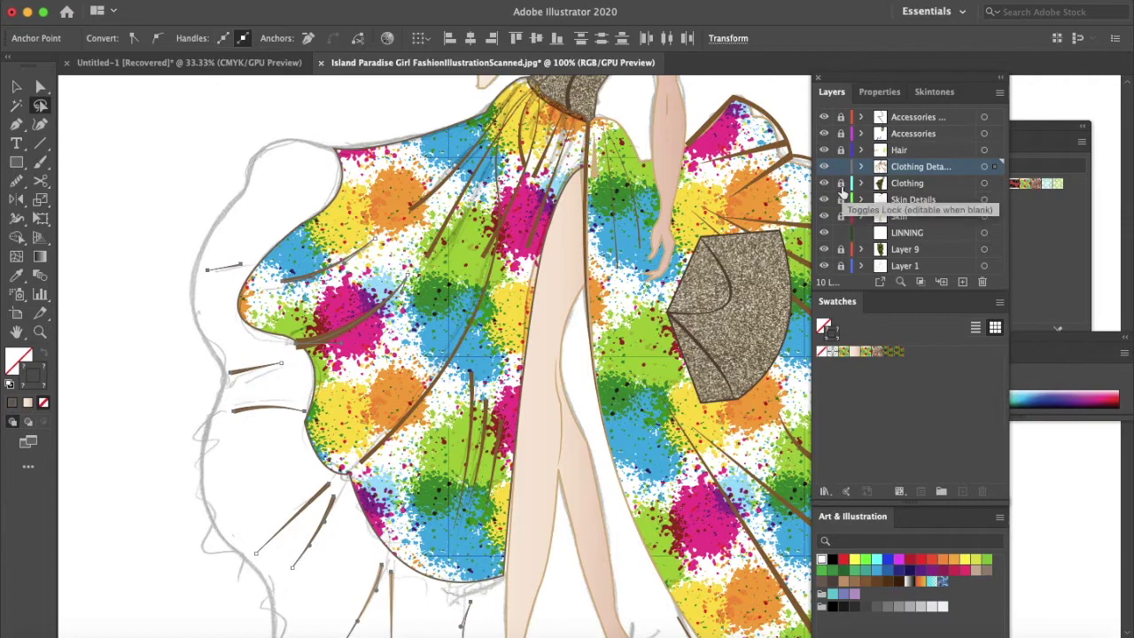
left_click(911, 233)
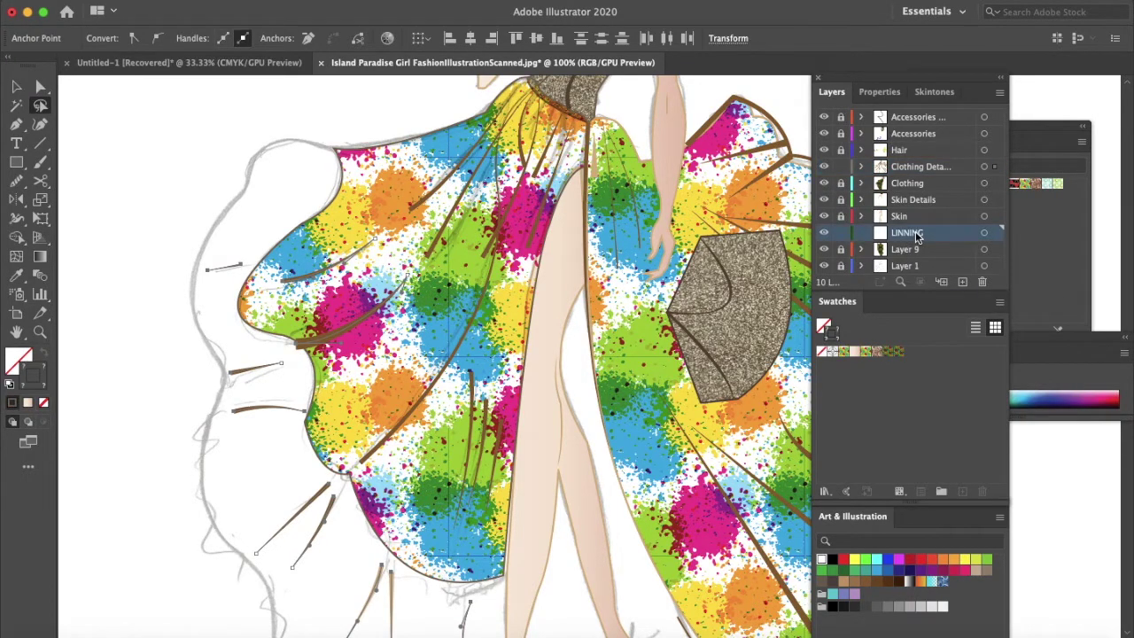
left_click(843, 166)
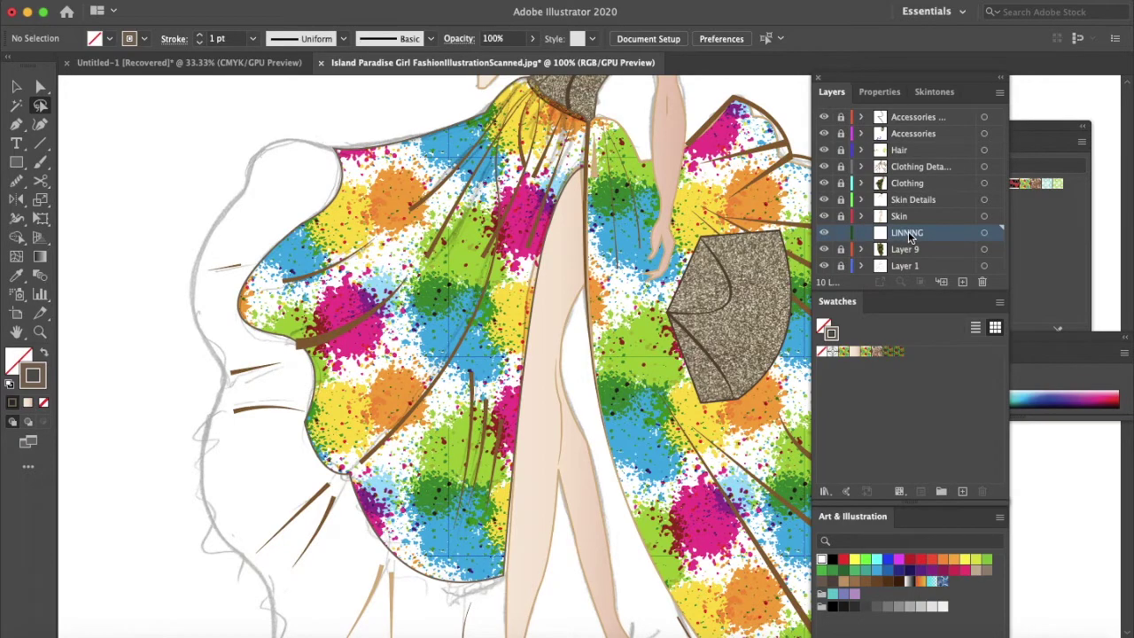
left_click(911, 234, "alt")
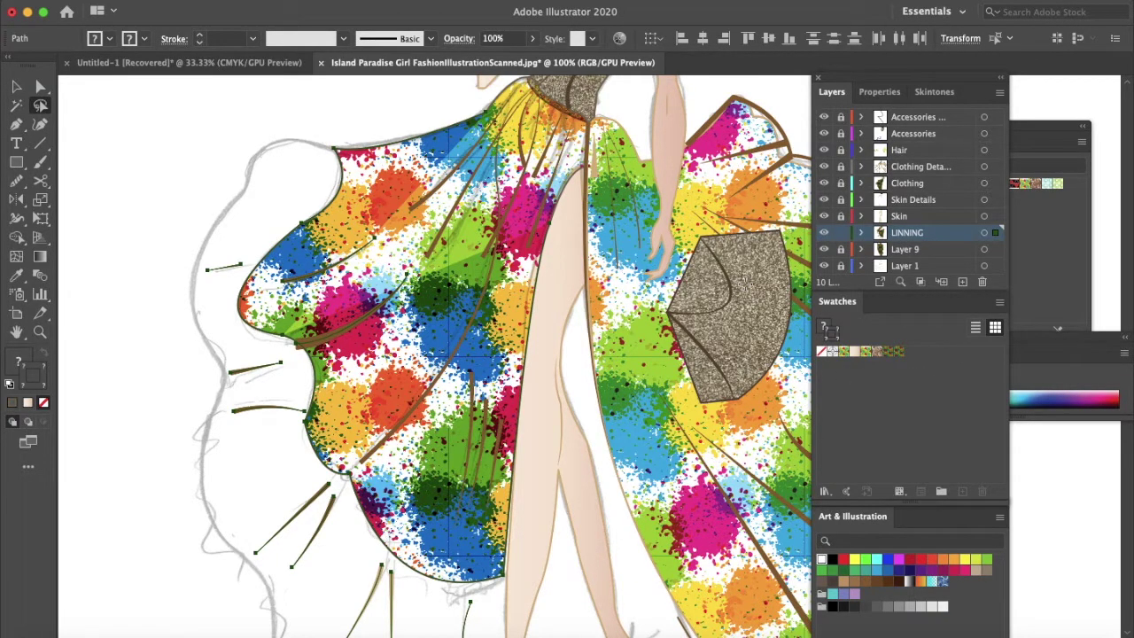
Change the LINNING layer's colour to Cyan.
key("a")
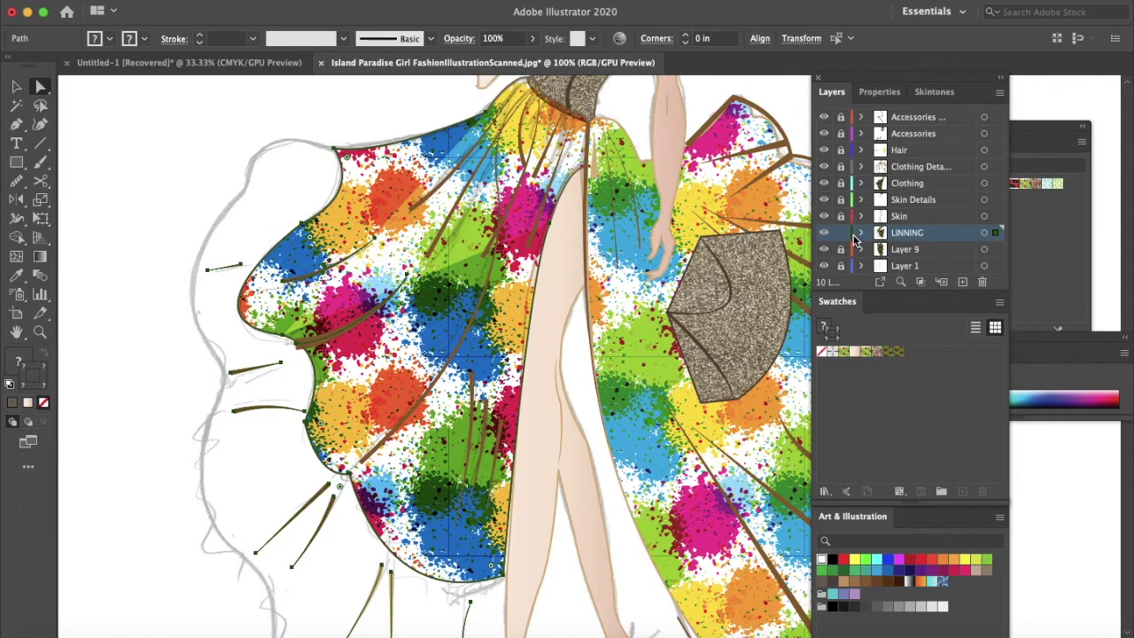
double_click(942, 237)
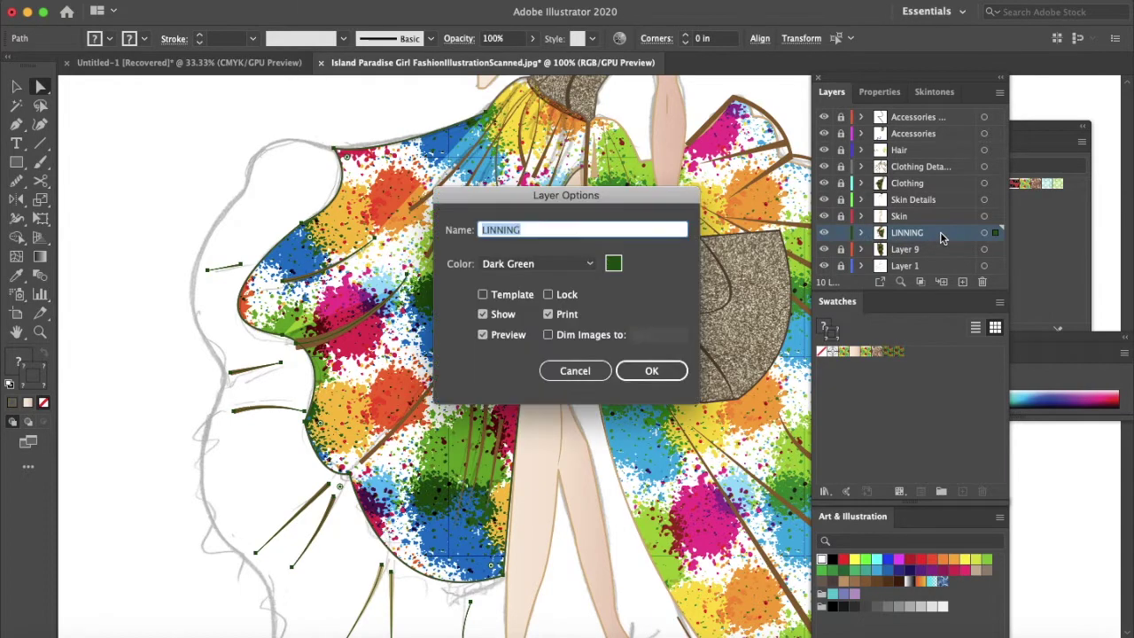
left_click(590, 262)
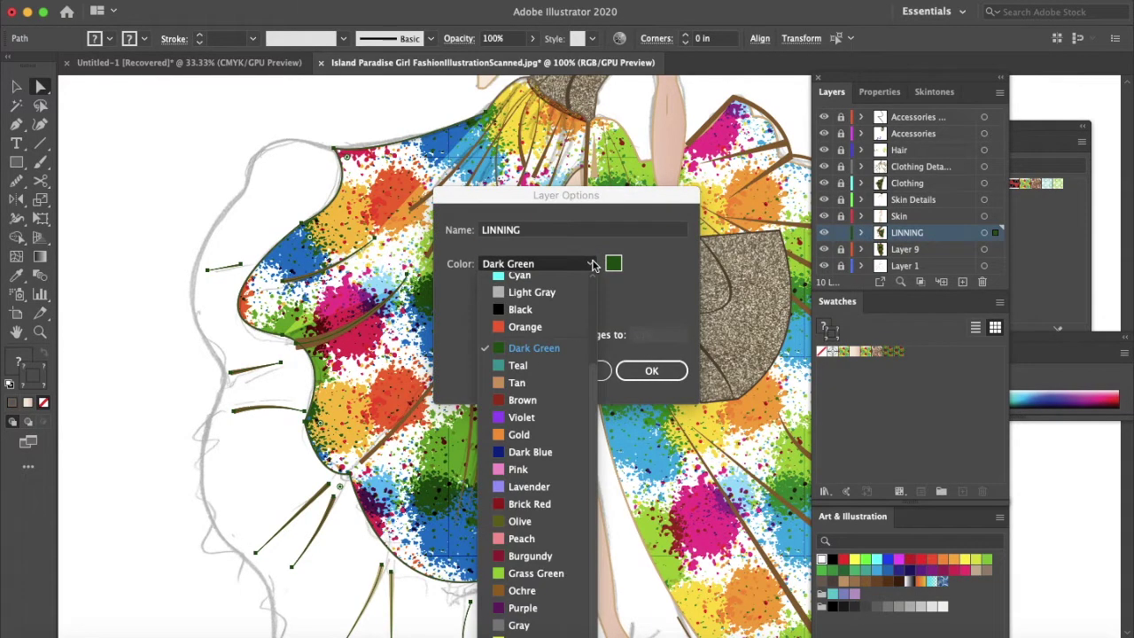
left_click(577, 280)
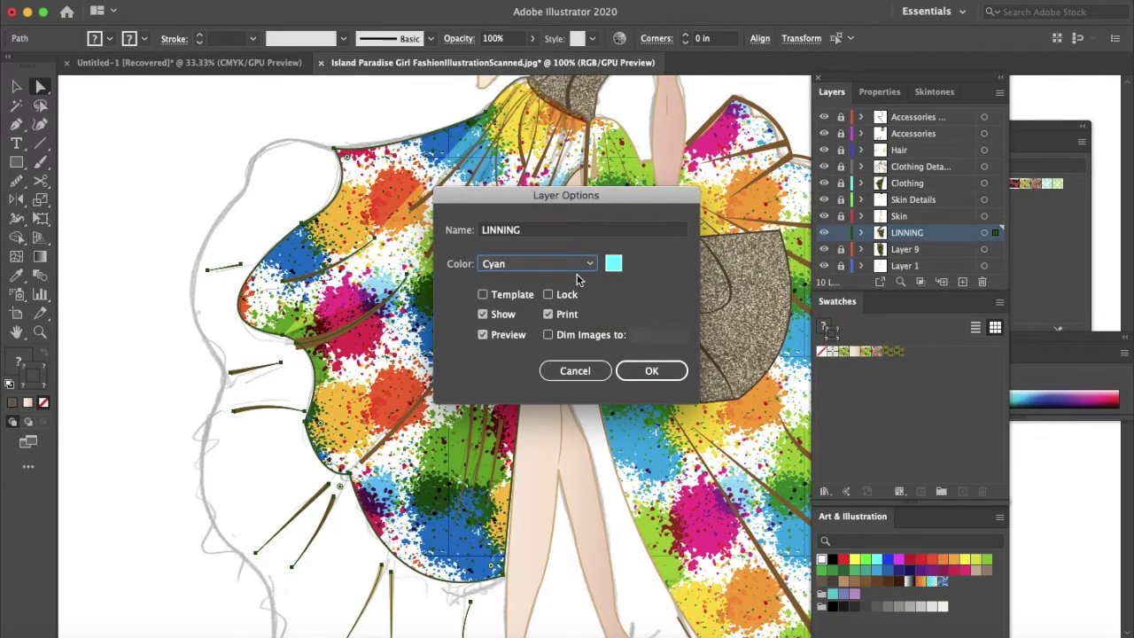
left_click(653, 370)
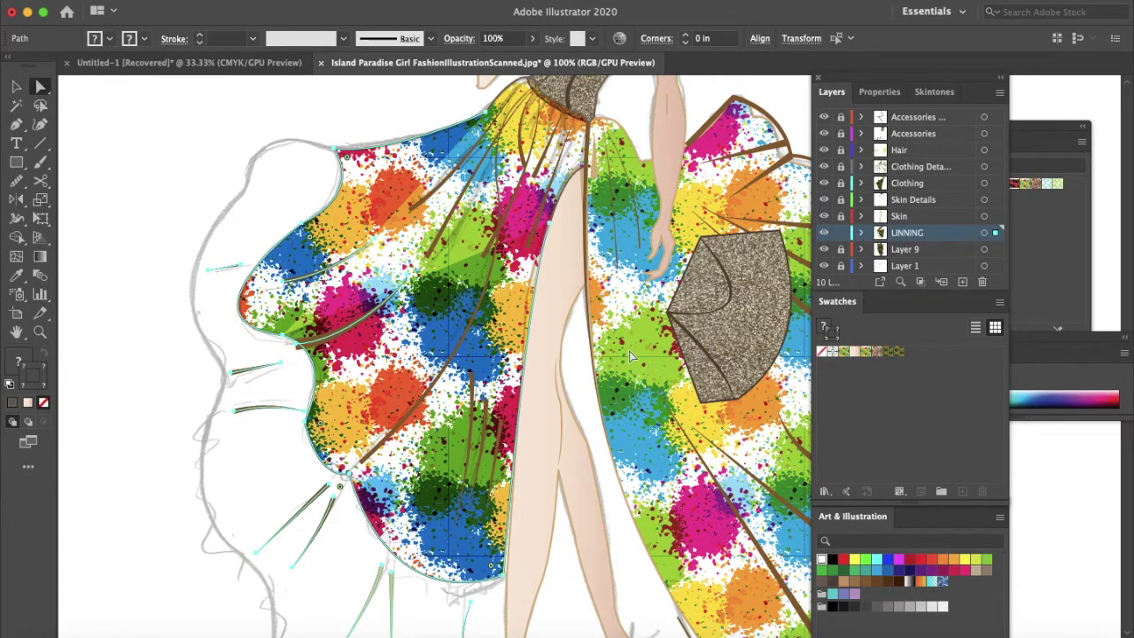
Cut the copied skirt outline at its upper left corner with the Scissors tool and delete the piece along the top edge.
key("c")
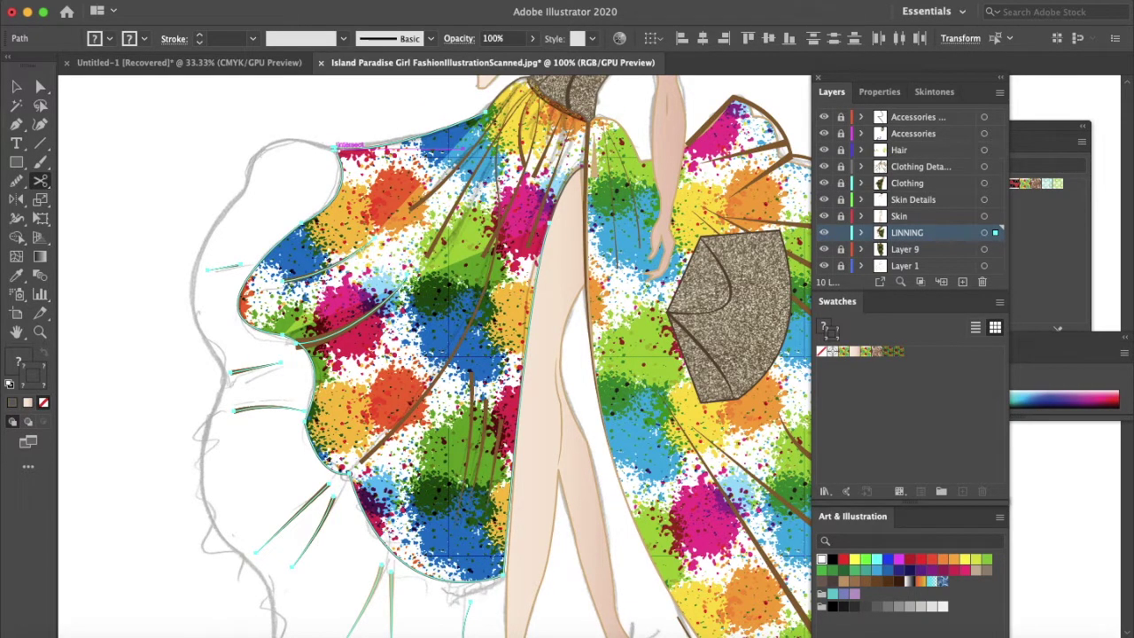
left_click(339, 149)
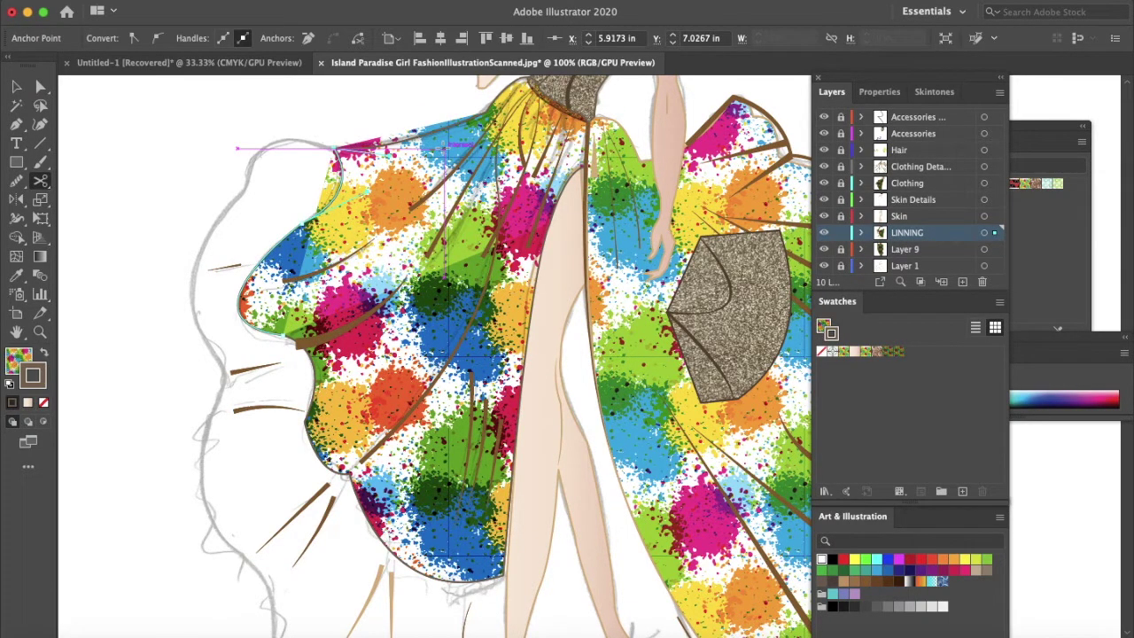
key("a")
left_click(418, 138)
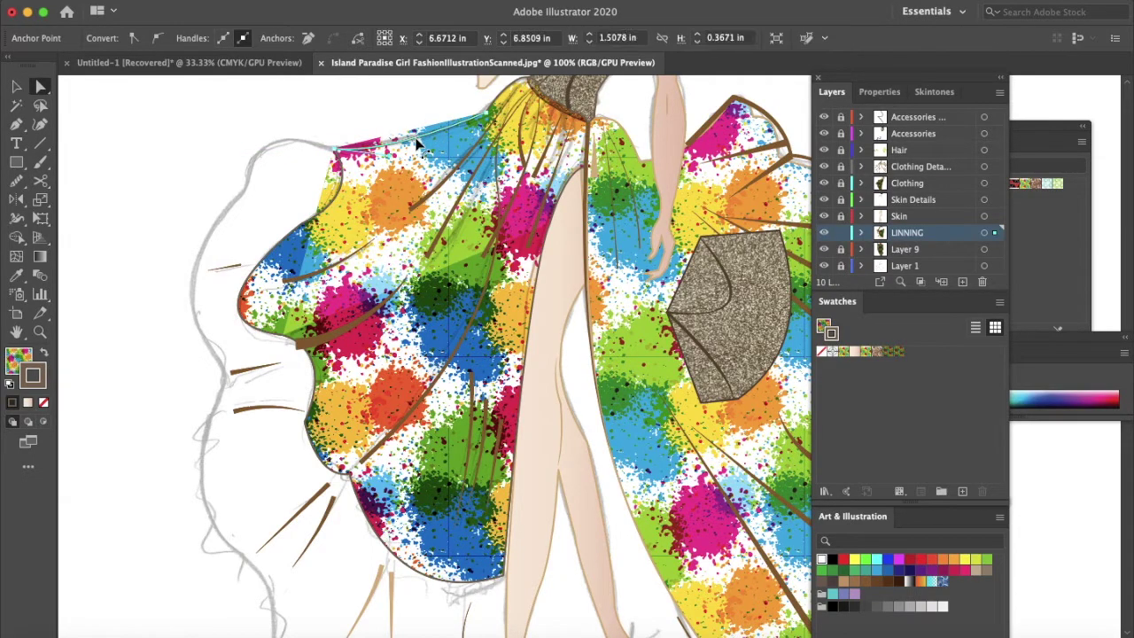
key("Delete")
key("Delete")
left_click(281, 271)
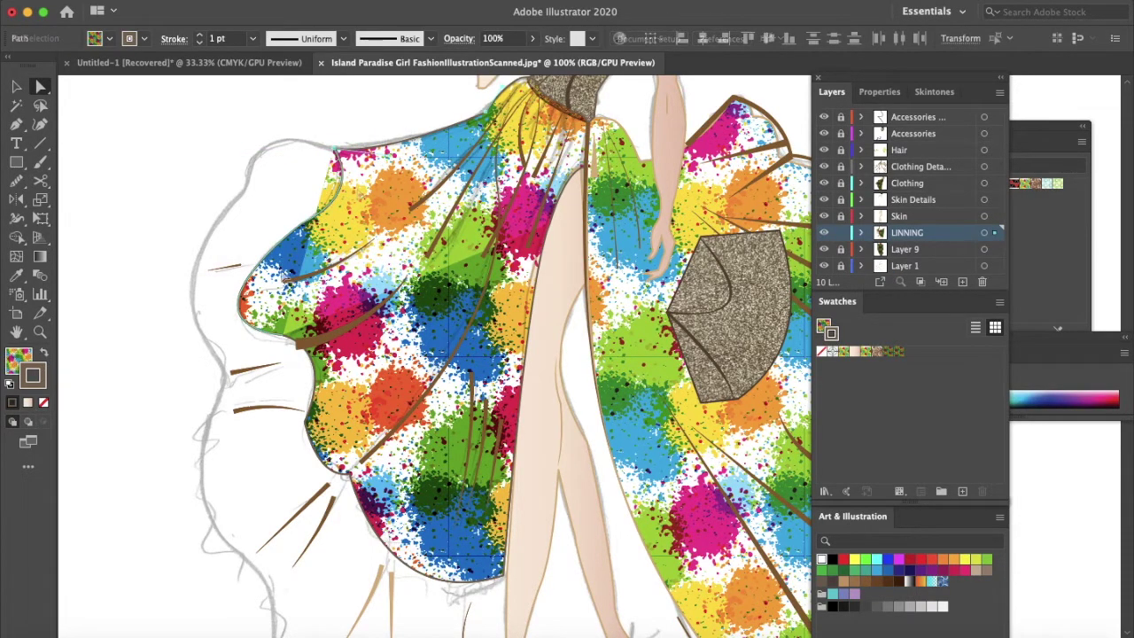
key("Delete")
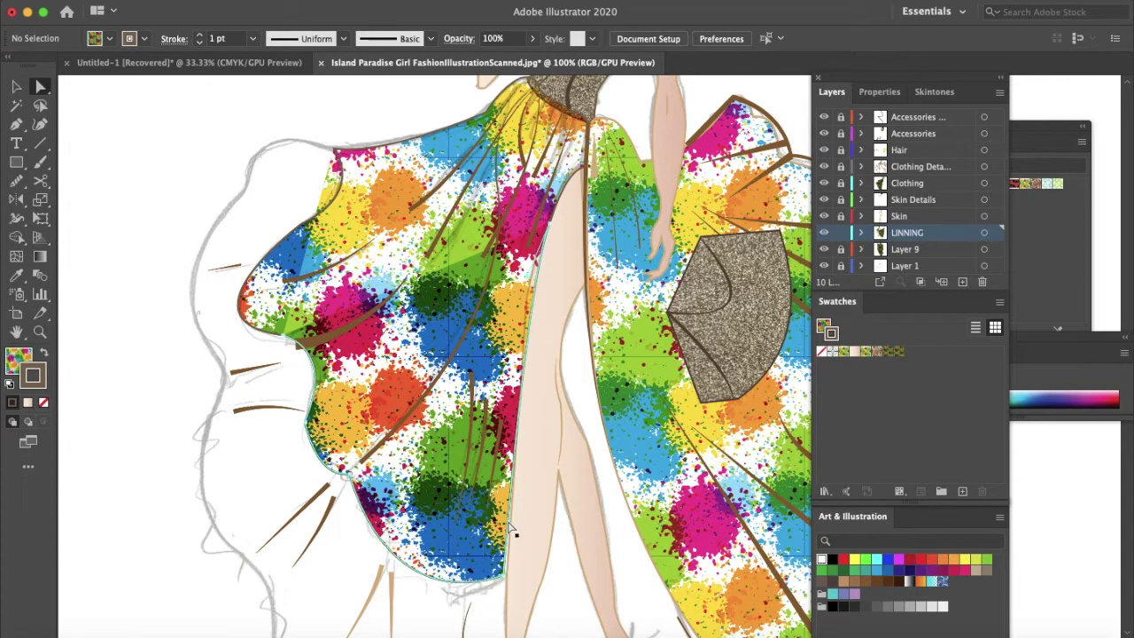
Cut the copied outline at the hem corner beside the front leg and remove the piece along the leg.
left_click(542, 240)
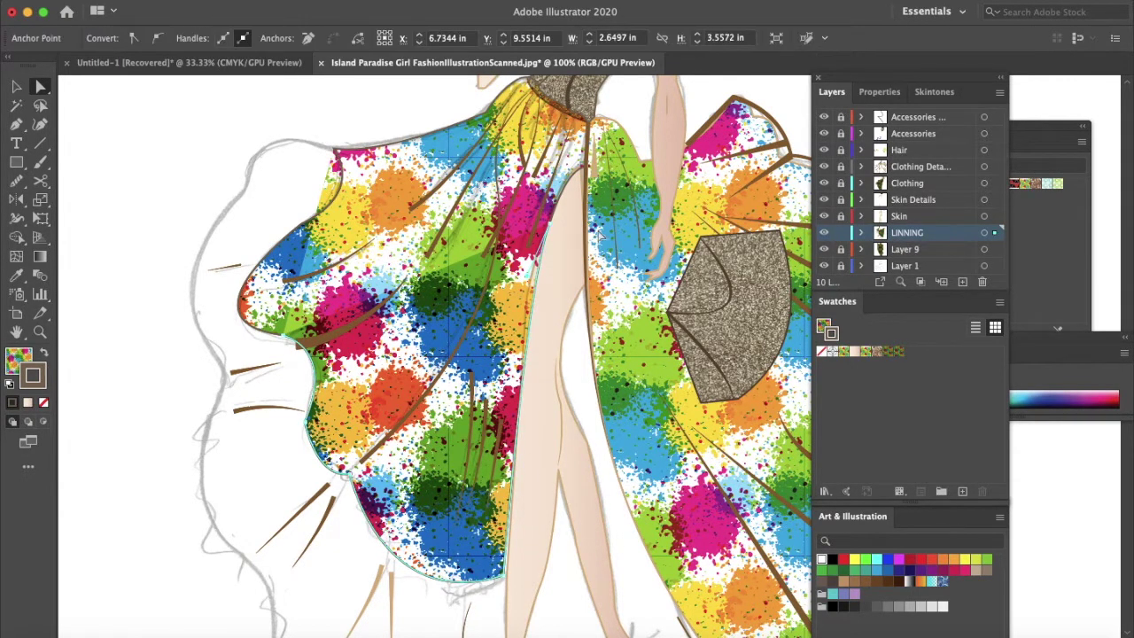
key("c")
left_click(505, 576)
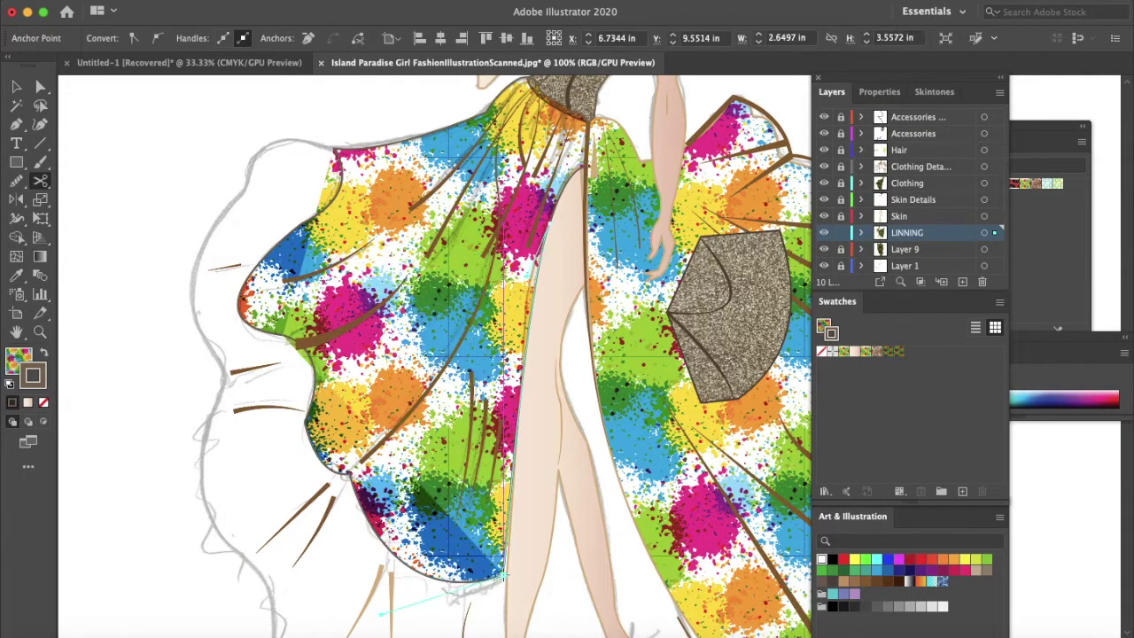
key("a")
left_click(563, 364)
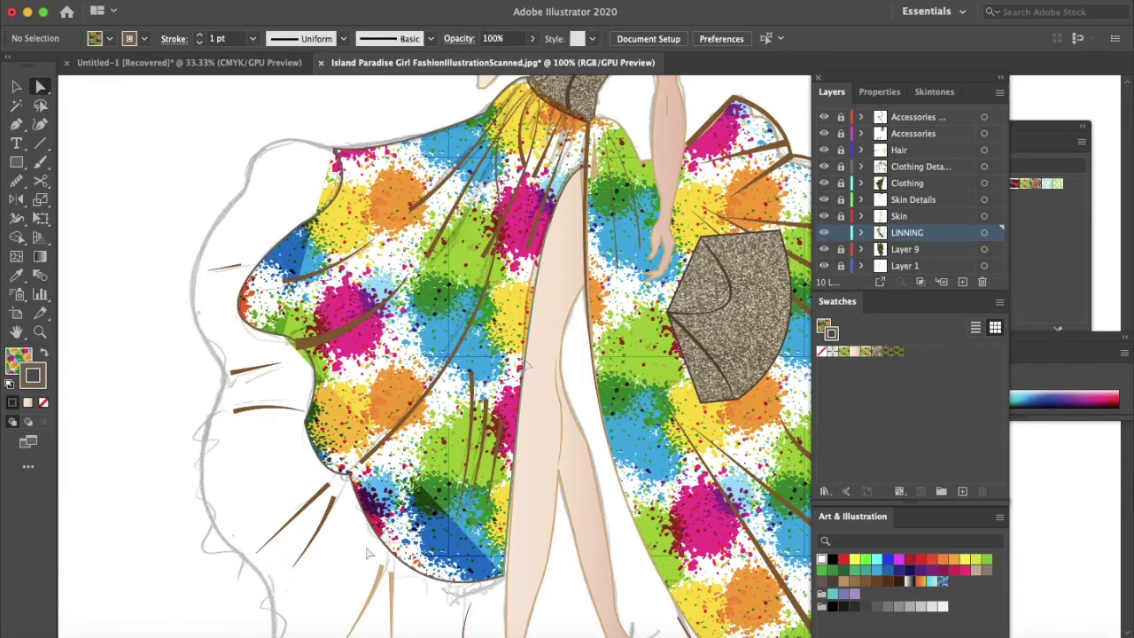
Join the two remaining pieces of the wavy skirt edge where they meet at the left notch using the Pen tool.
left_click(357, 493)
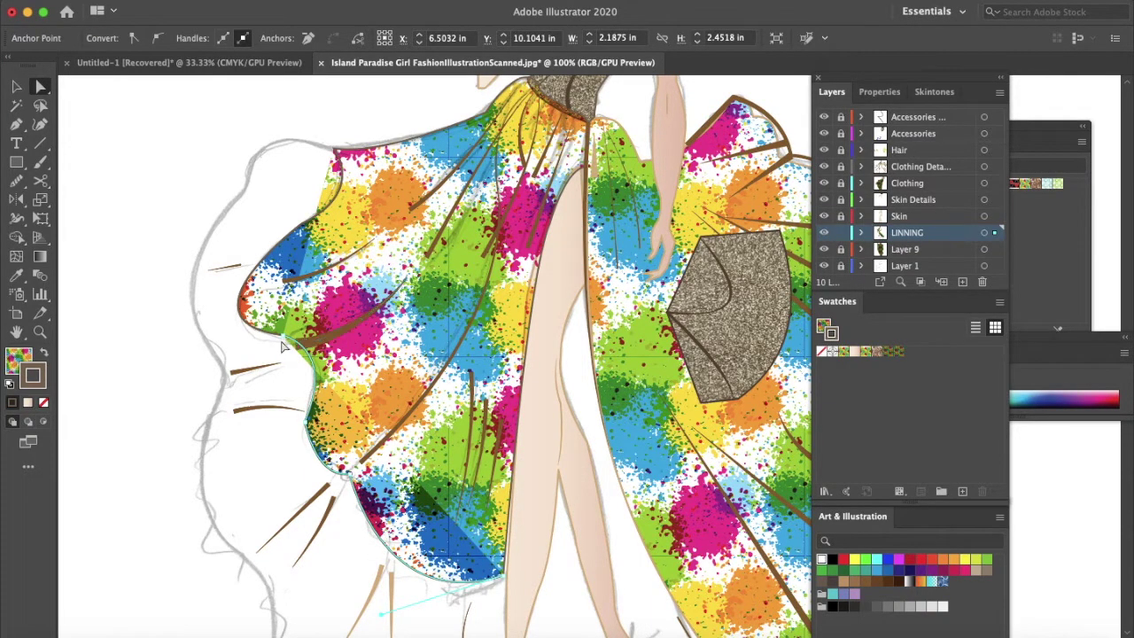
key("p")
left_click(284, 341)
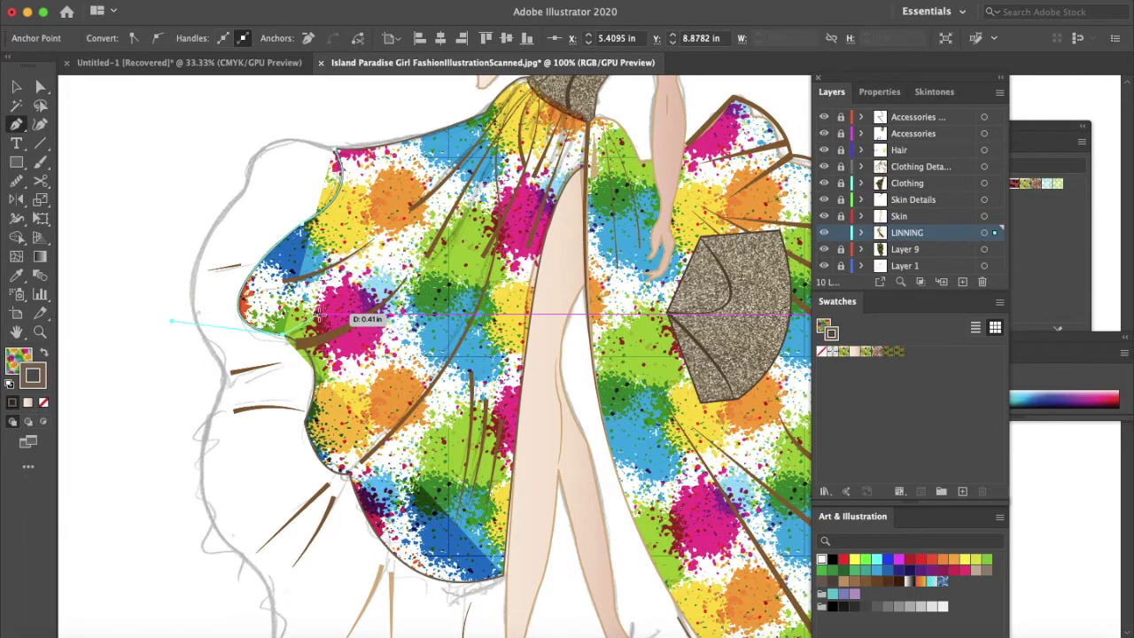
left_click(284, 334)
Extend the path from the skirt panel's upper left corner around the lining's top curve and set its fill to None.
left_click(334, 148)
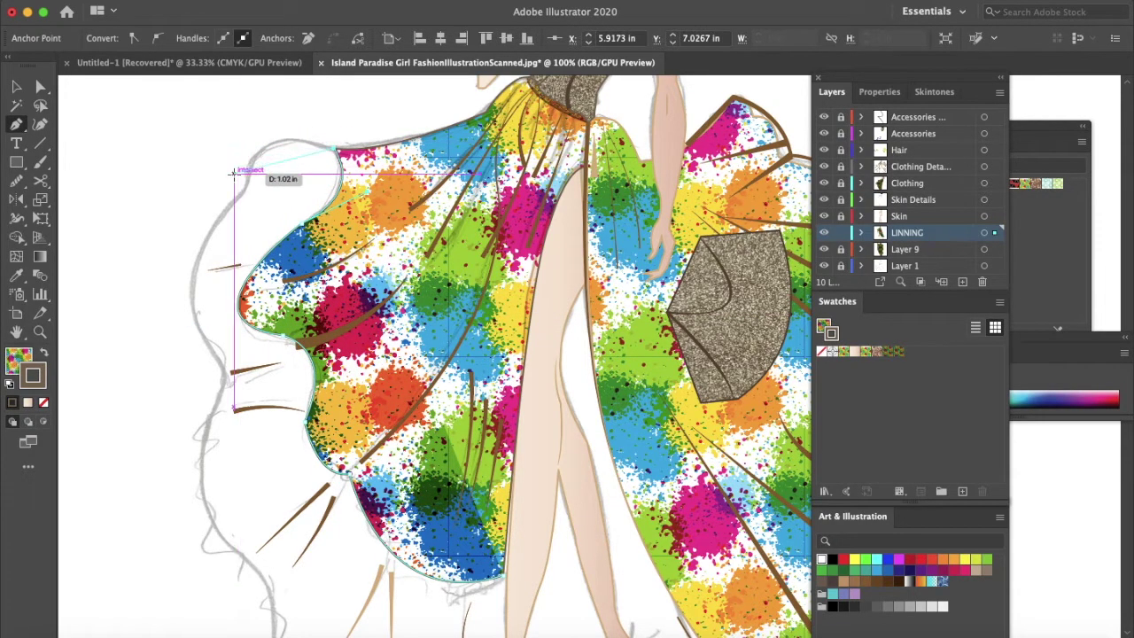
left_click_drag(239, 174, 224, 236)
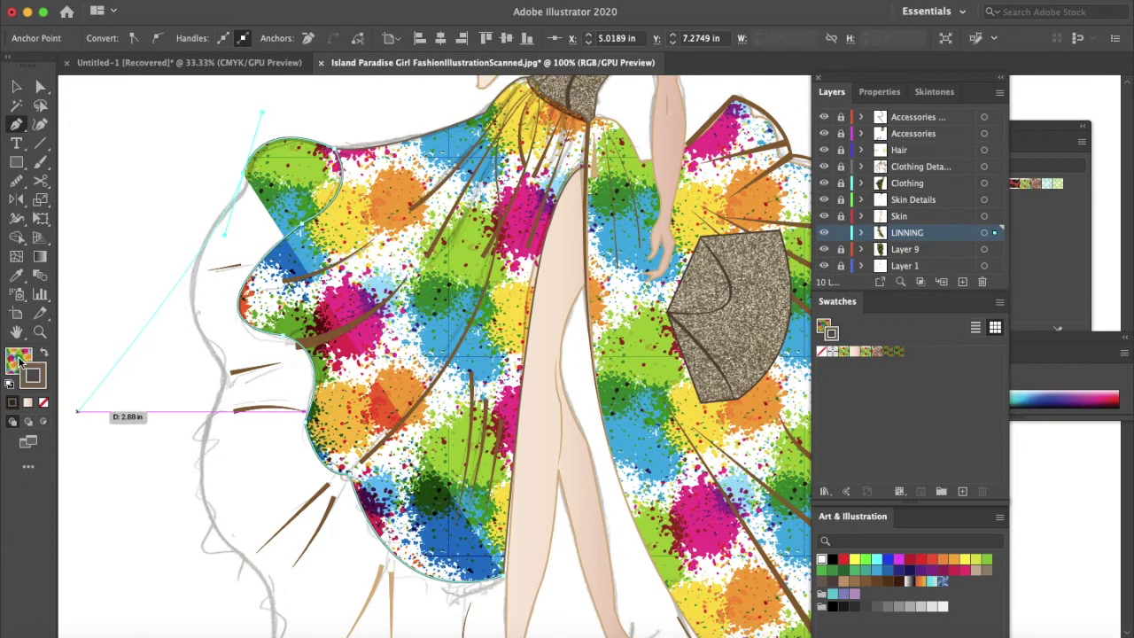
left_click(19, 359)
left_click(43, 403)
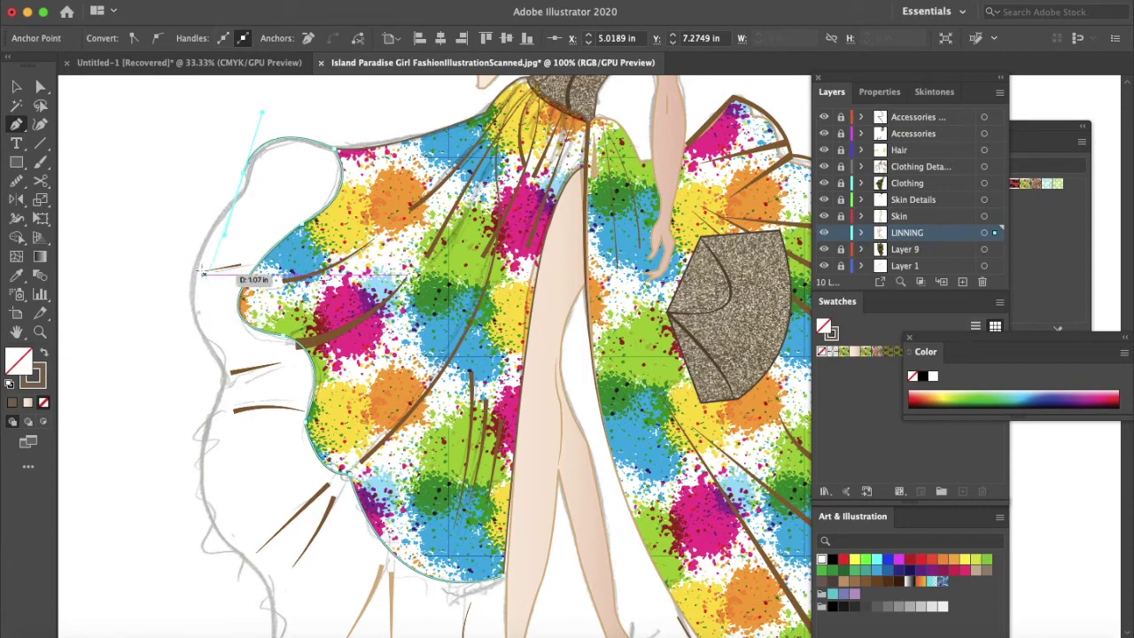
Continue the Pen path down the lining's sketched left outer edge with curved segments to the notch above the lower hem.
left_click_drag(194, 313, 220, 390)
scroll(222, 391, "down", 5)
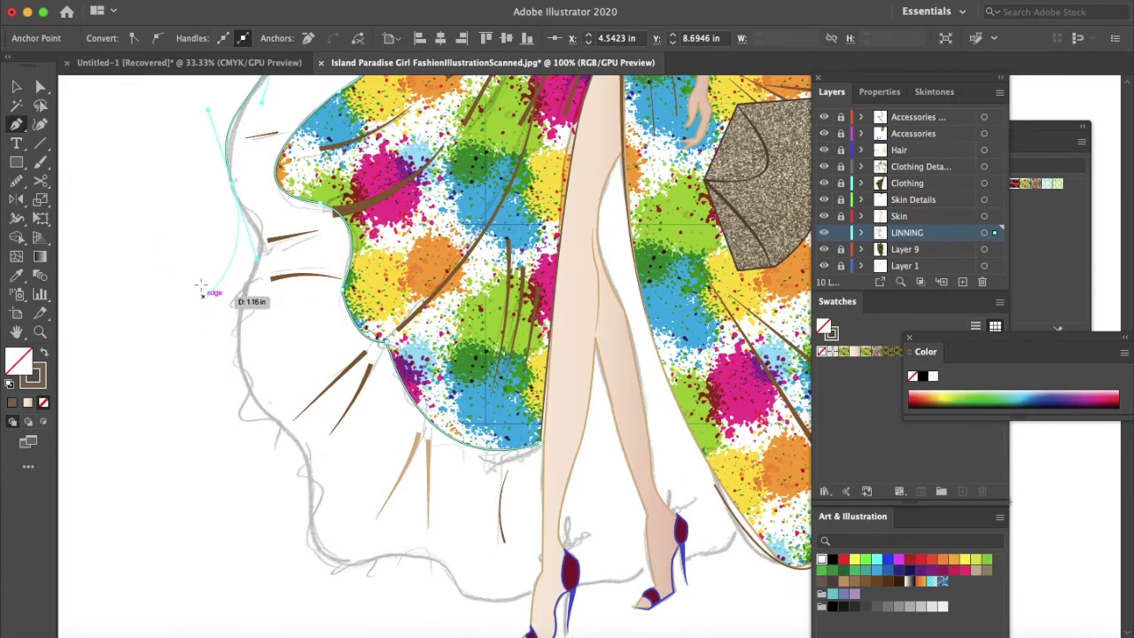
left_click(233, 184)
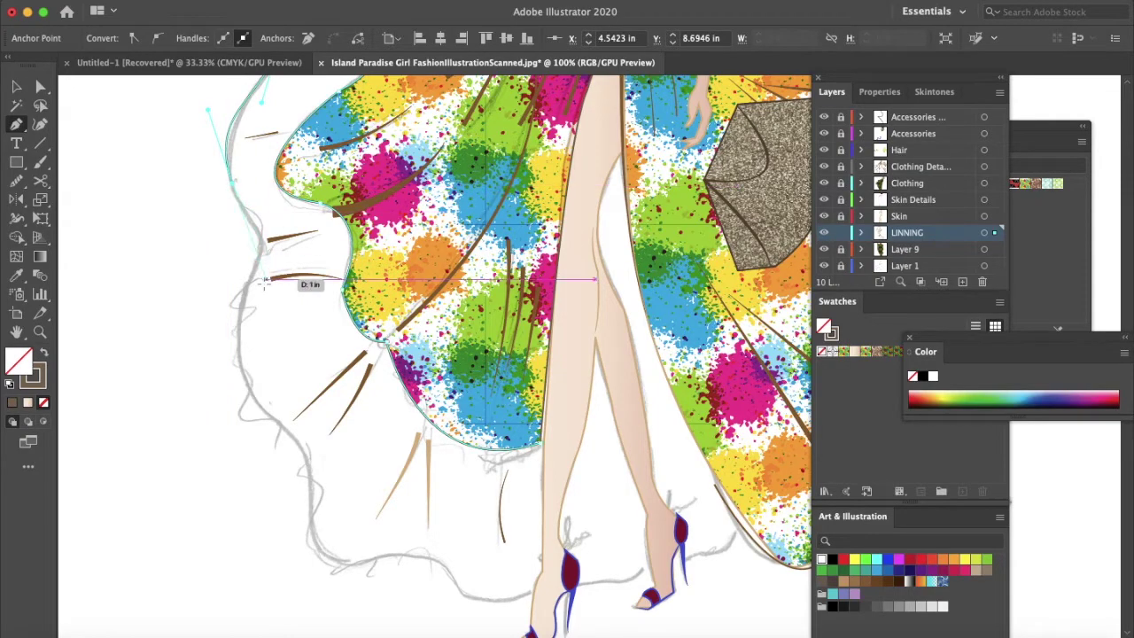
left_click_drag(240, 306, 183, 374)
left_click(240, 307)
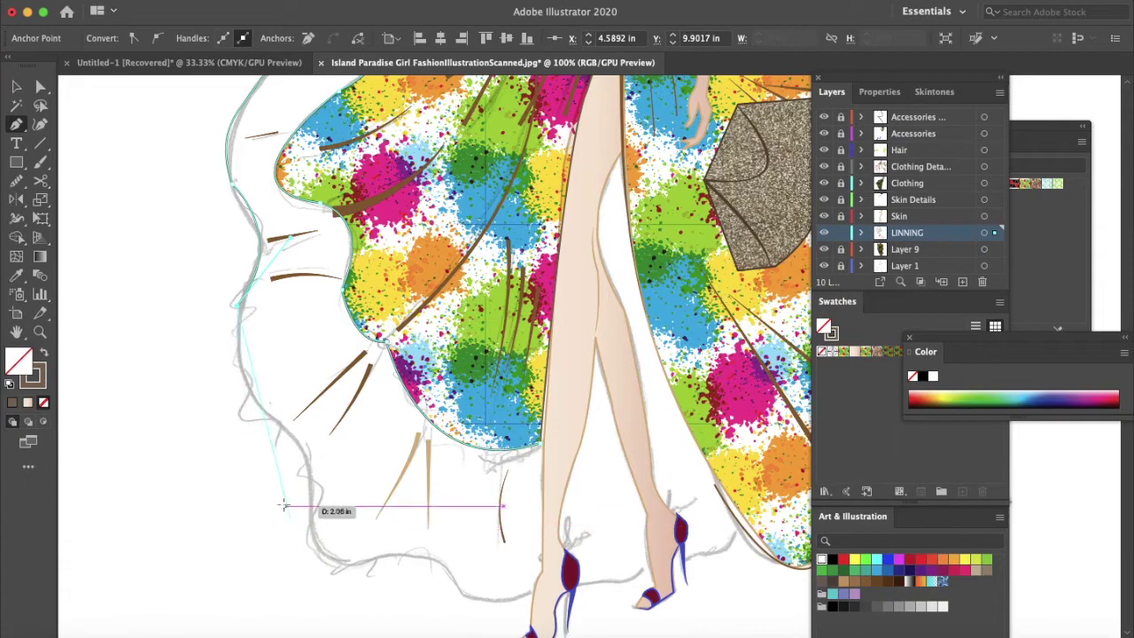
left_click_drag(300, 451, 394, 506)
left_click(300, 452)
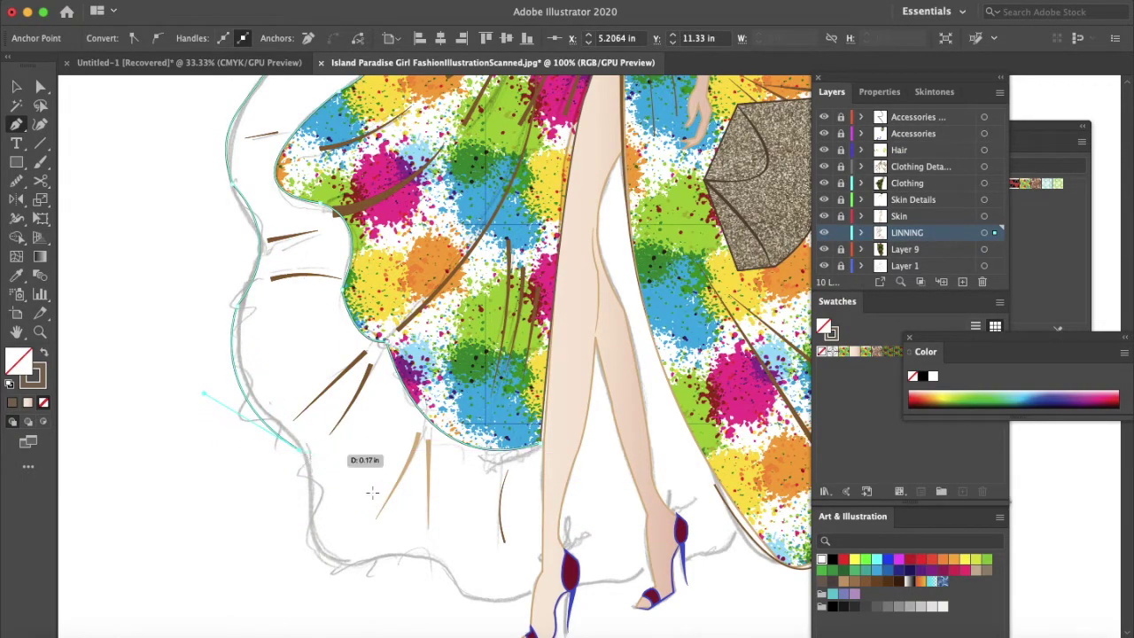
Continue the Pen path with curved segments along the lining's sketched lower hem, behind both legs, to the edge of the back skirt panel.
left_click_drag(399, 563, 542, 529)
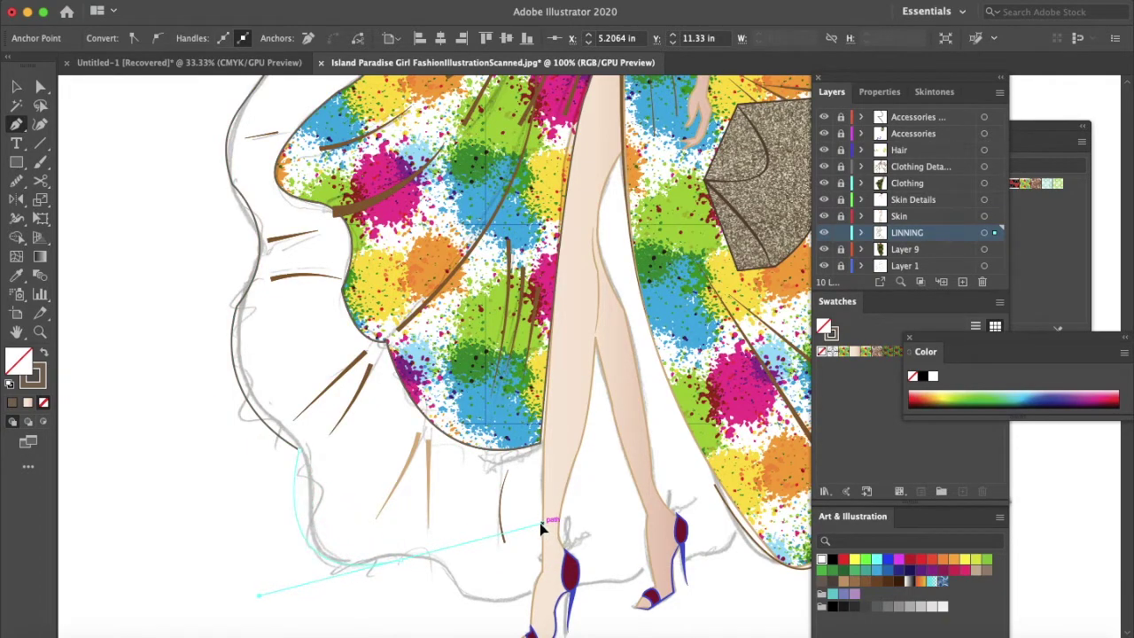
left_click(401, 562)
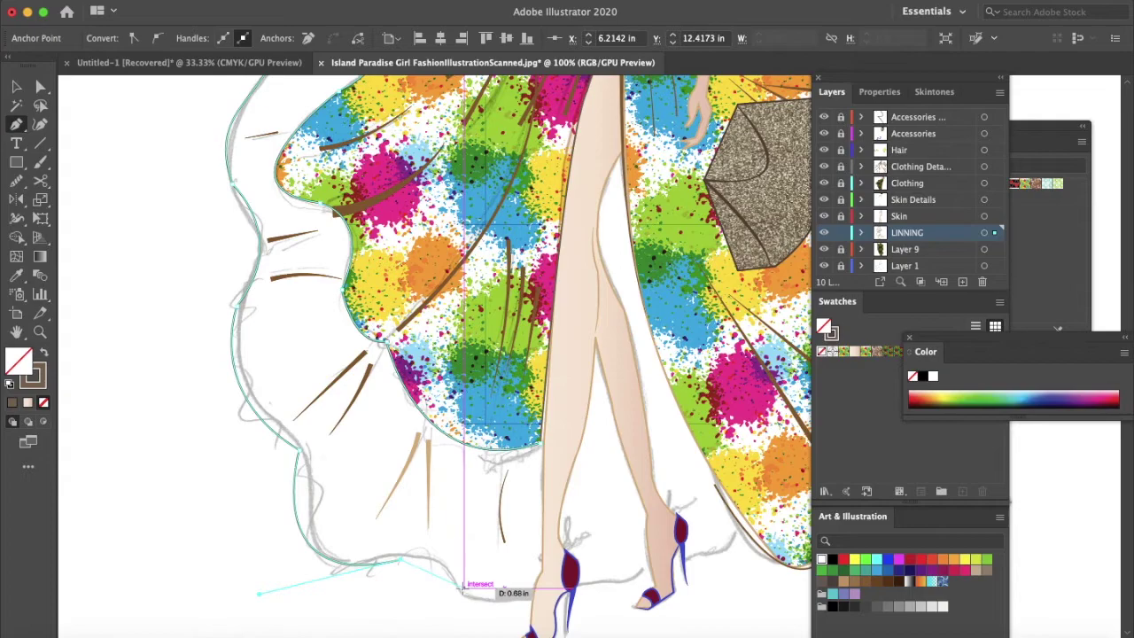
left_click_drag(460, 595, 483, 609)
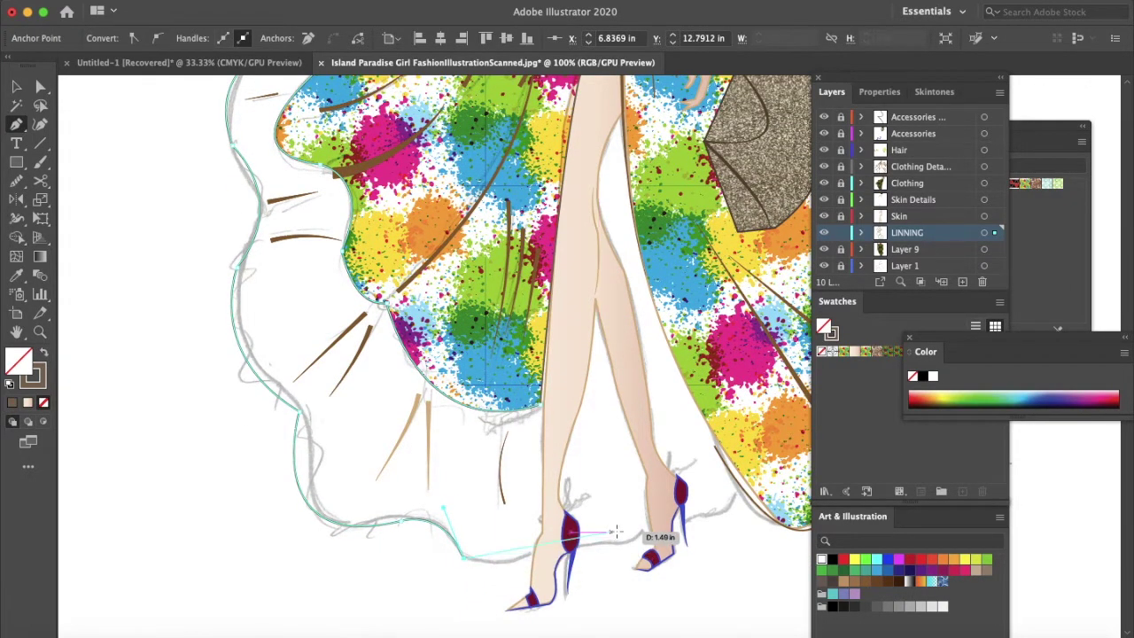
left_click_drag(644, 533, 676, 485)
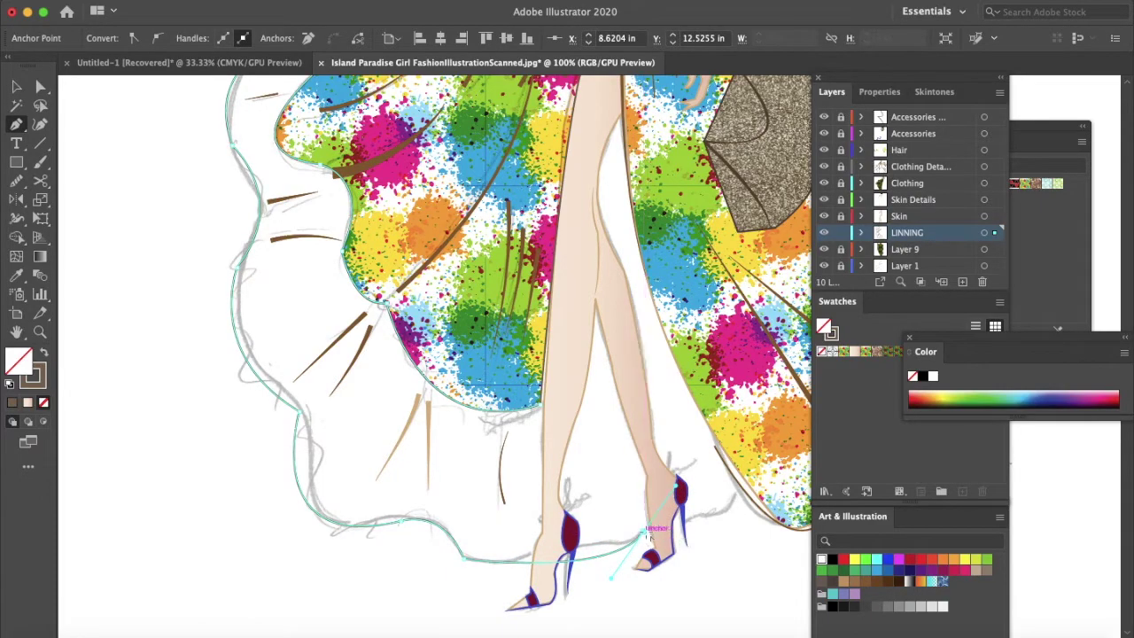
left_click_drag(736, 493, 772, 501)
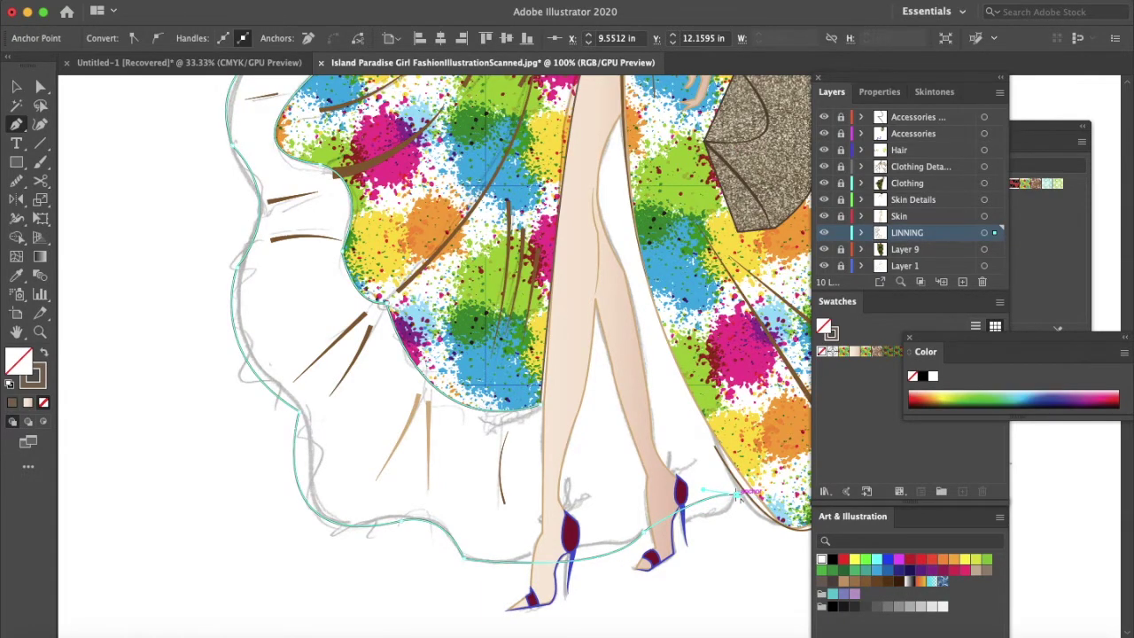
Extend the lining path up the back panel's edge to the slit and down behind the front panel, closing it at the hem corner.
scroll(736, 496, "up", 10)
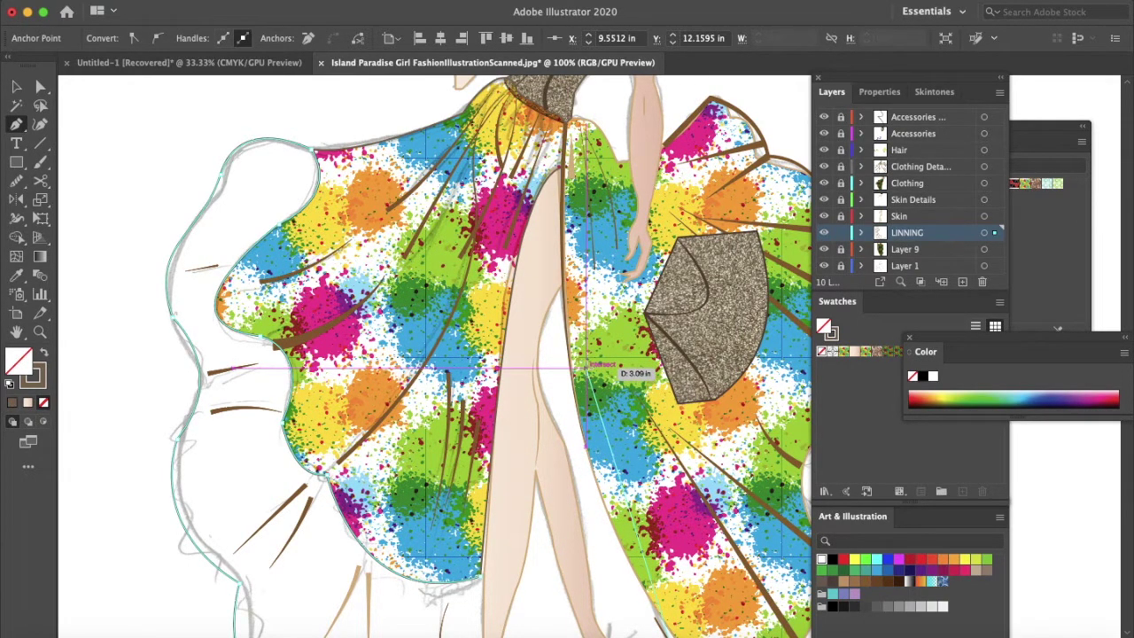
left_click(588, 359)
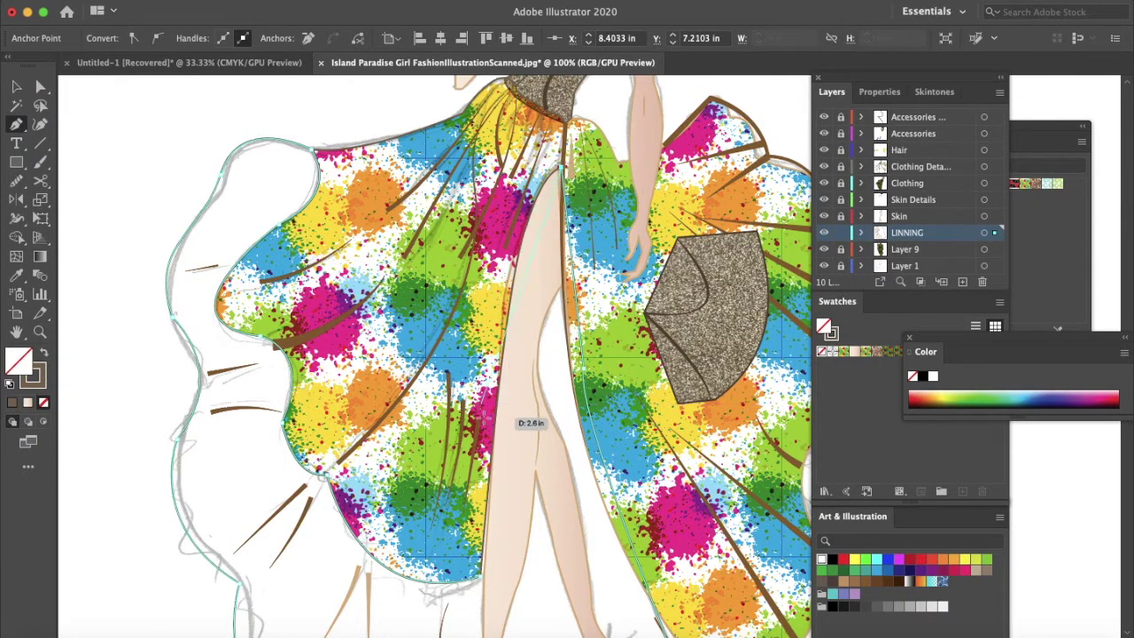
left_click(495, 326, "super")
left_click_drag(495, 326, 522, 336)
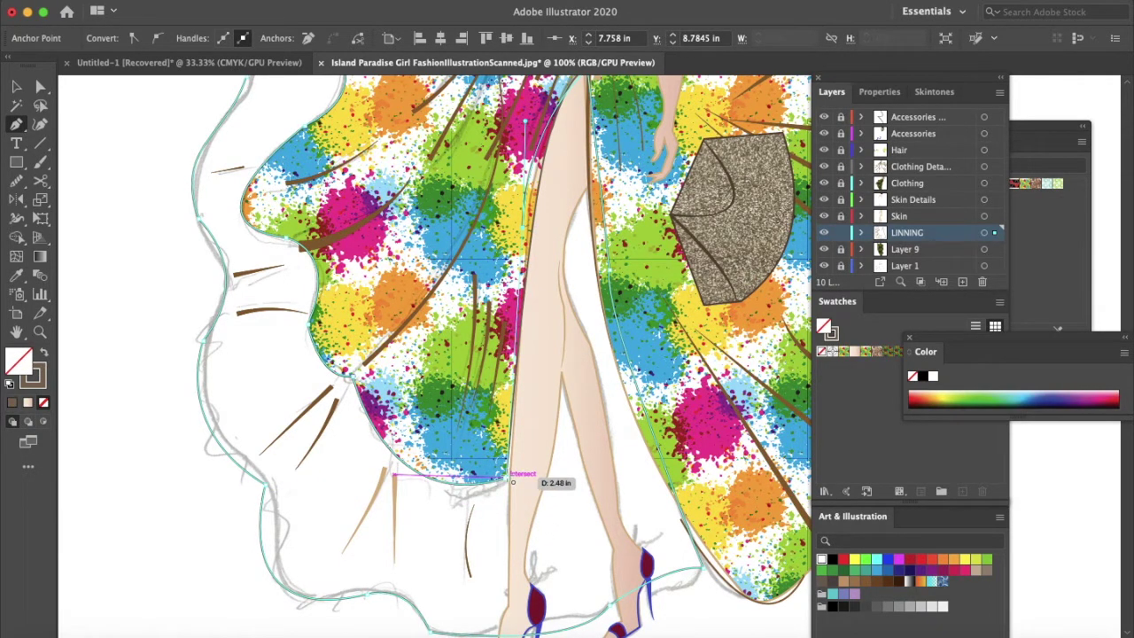
left_click(512, 482)
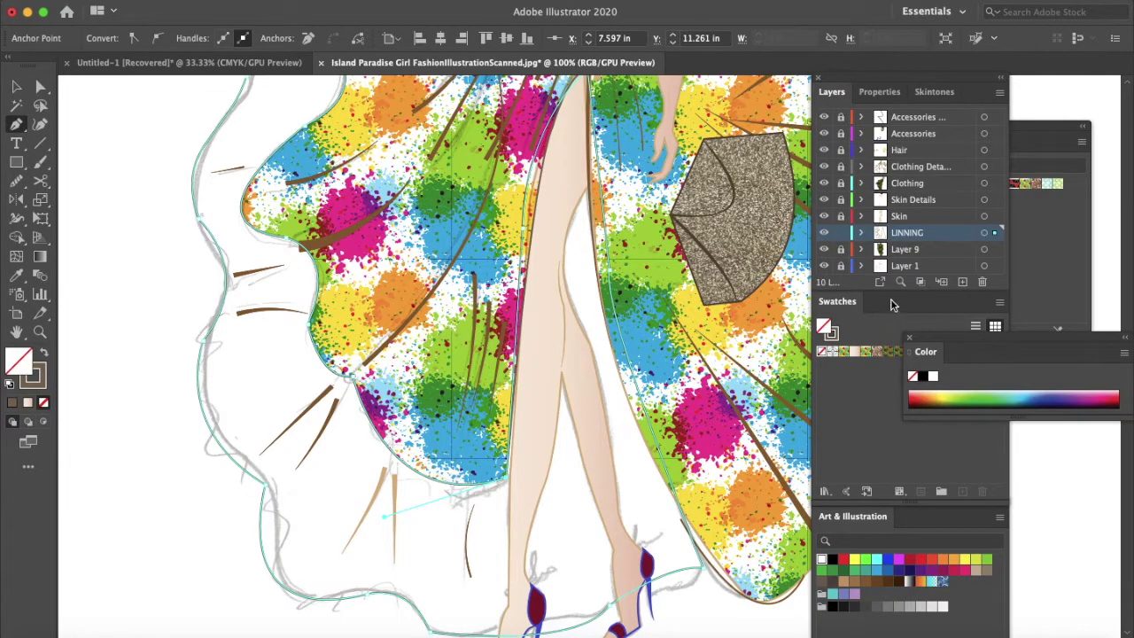
Fill the closed lining shape with a red swatch and adjust the fill to magenta AD0982.
left_click(824, 233, "alt")
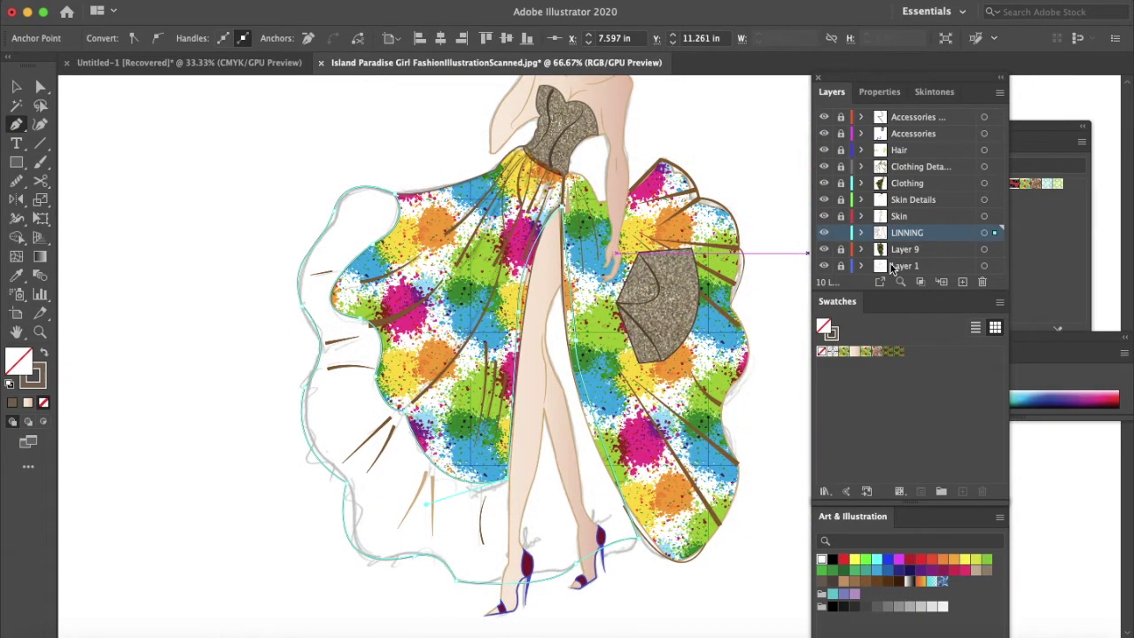
left_click(909, 561)
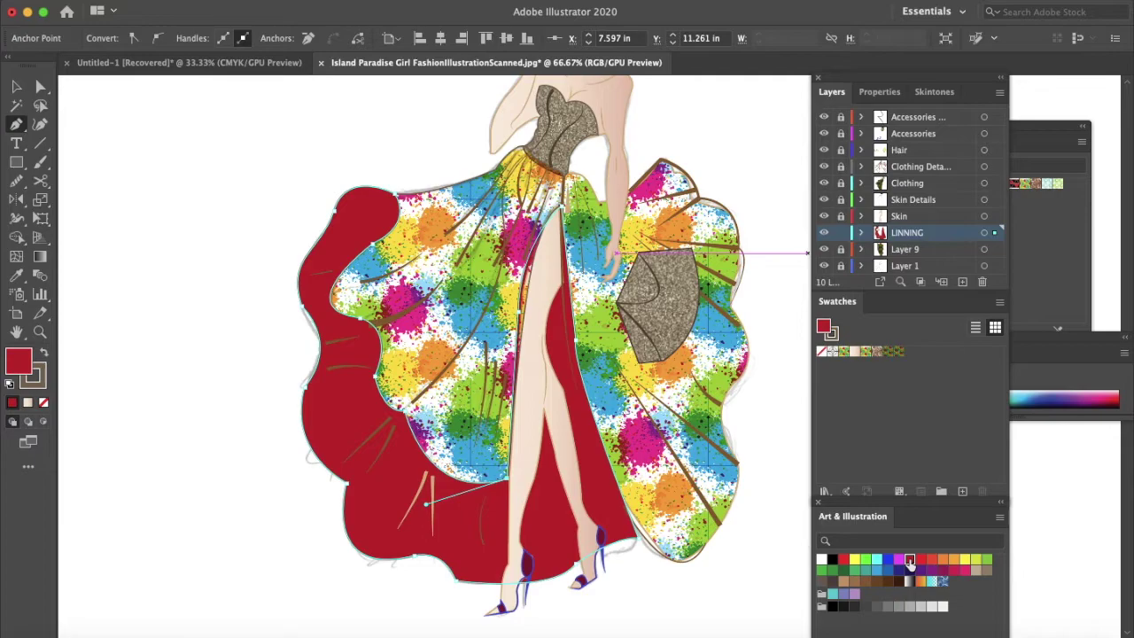
double_click(16, 365)
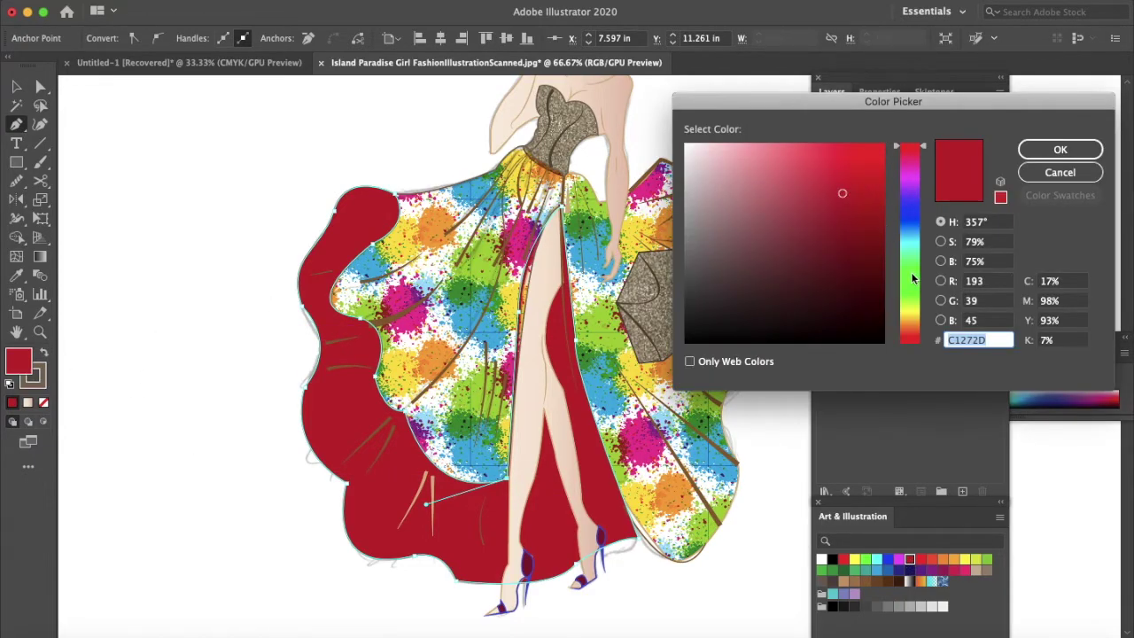
left_click(904, 182)
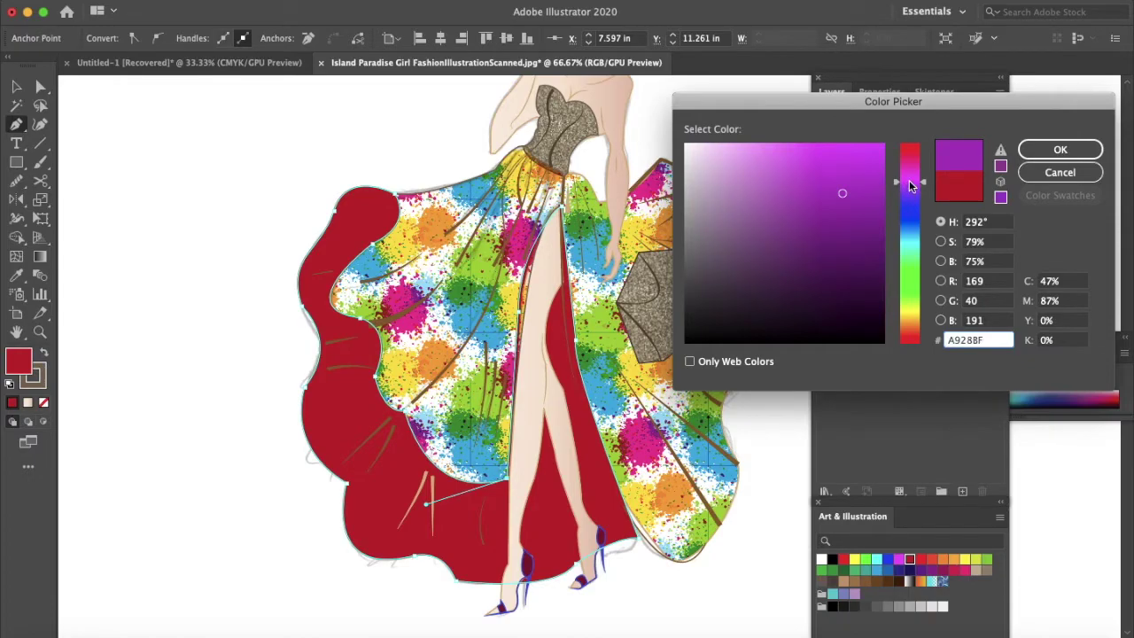
left_click_drag(911, 177, 910, 166)
left_click(842, 192)
mouse_move(842, 192)
left_mouse_down()
mouse_move(853, 177)
mouse_move(875, 207)
left_mouse_up()
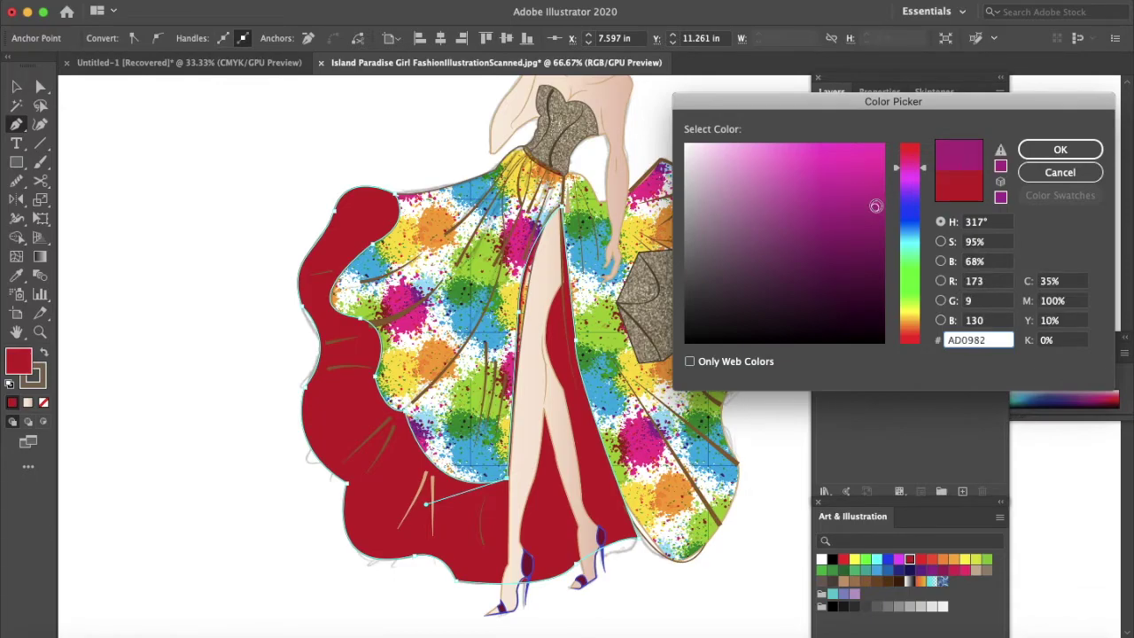
left_click(1060, 149)
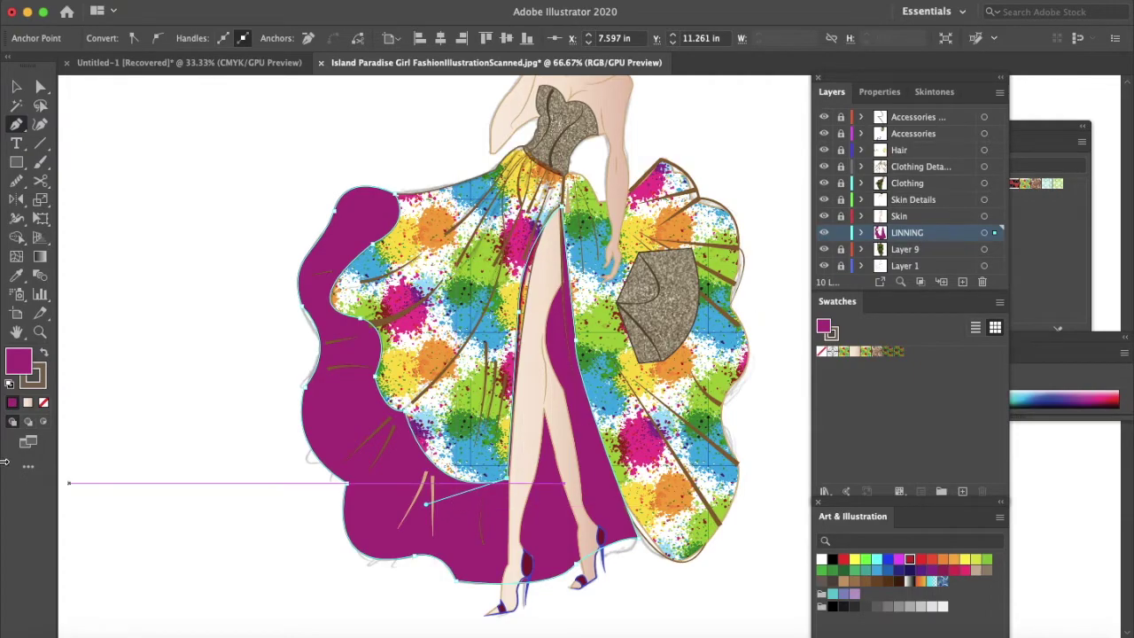
Shift the lining's fill hue toward red to get crimson AA0B38.
double_click(18, 363)
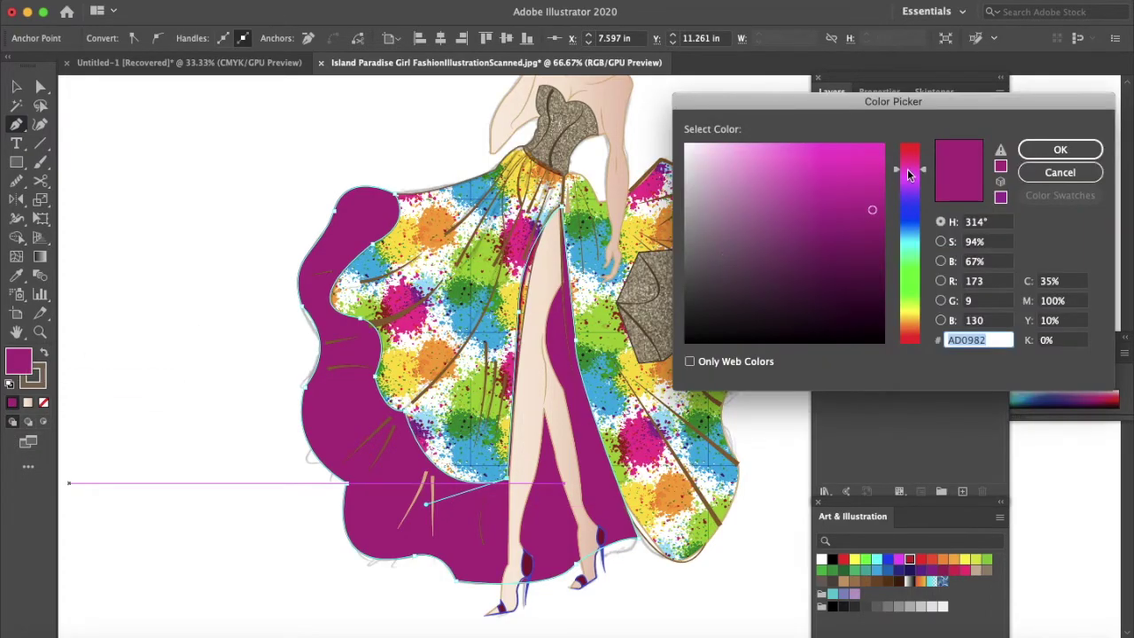
left_click_drag(910, 165, 913, 149)
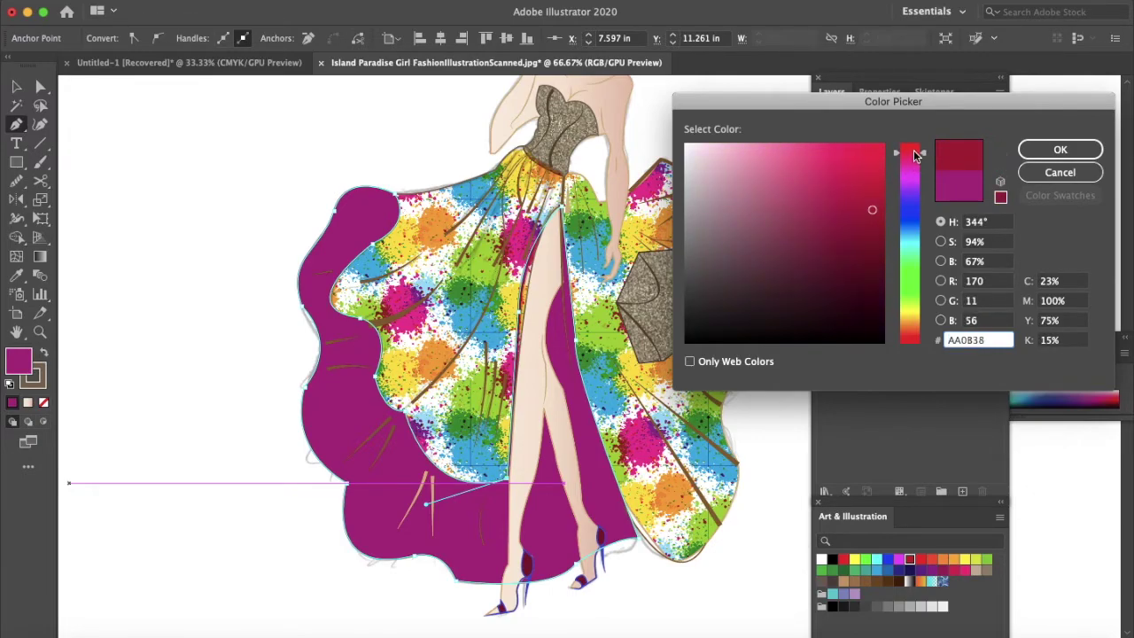
left_click(1067, 150)
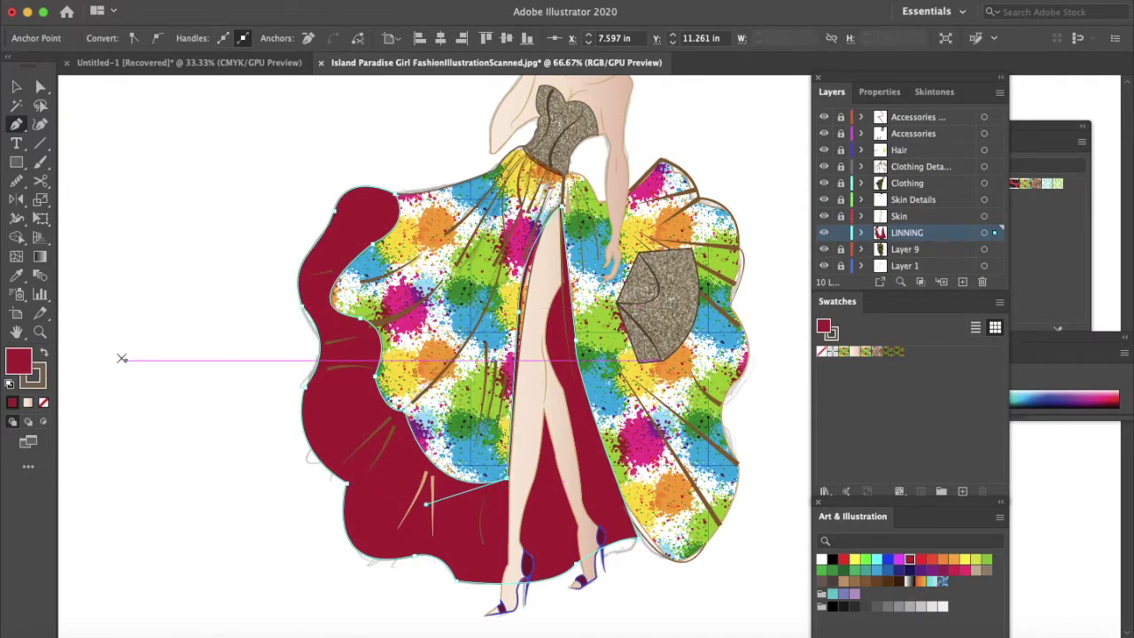
Try a lighter pink C63867 as the lining's fill and deselect the shape to view the whole figure.
double_click(22, 361)
left_click_drag(877, 214, 829, 186)
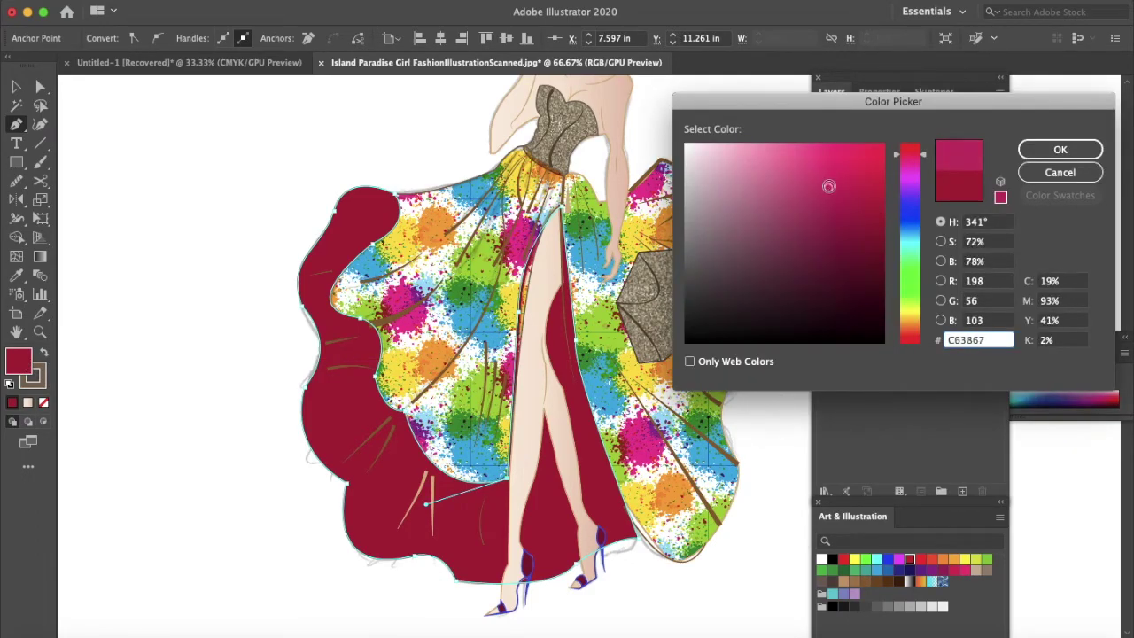
left_click(1078, 152)
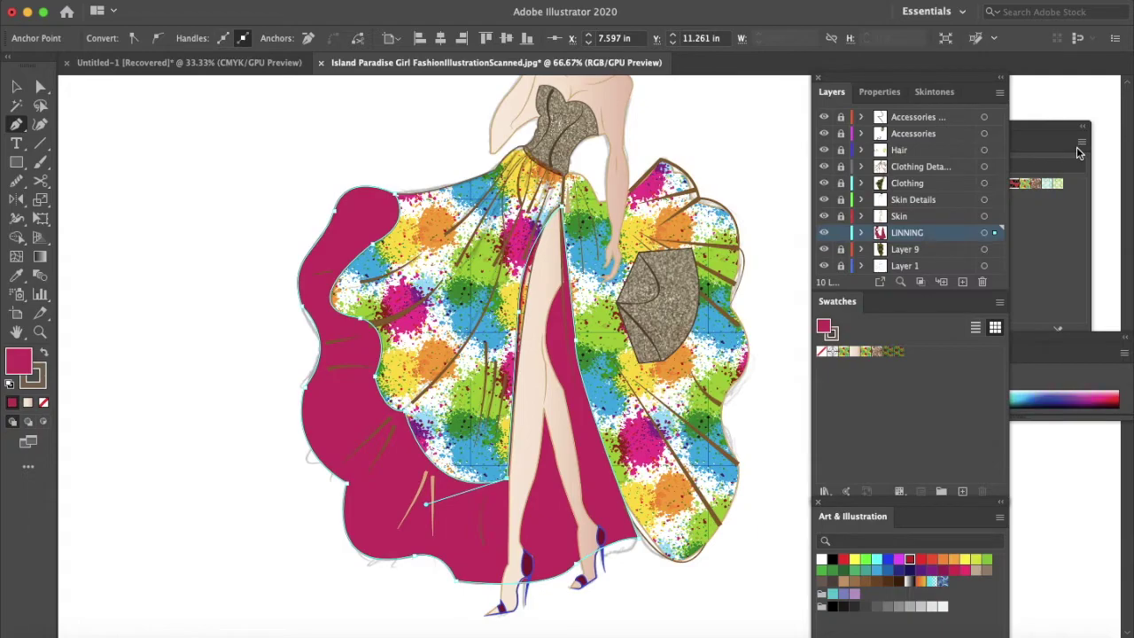
key("super+minus")
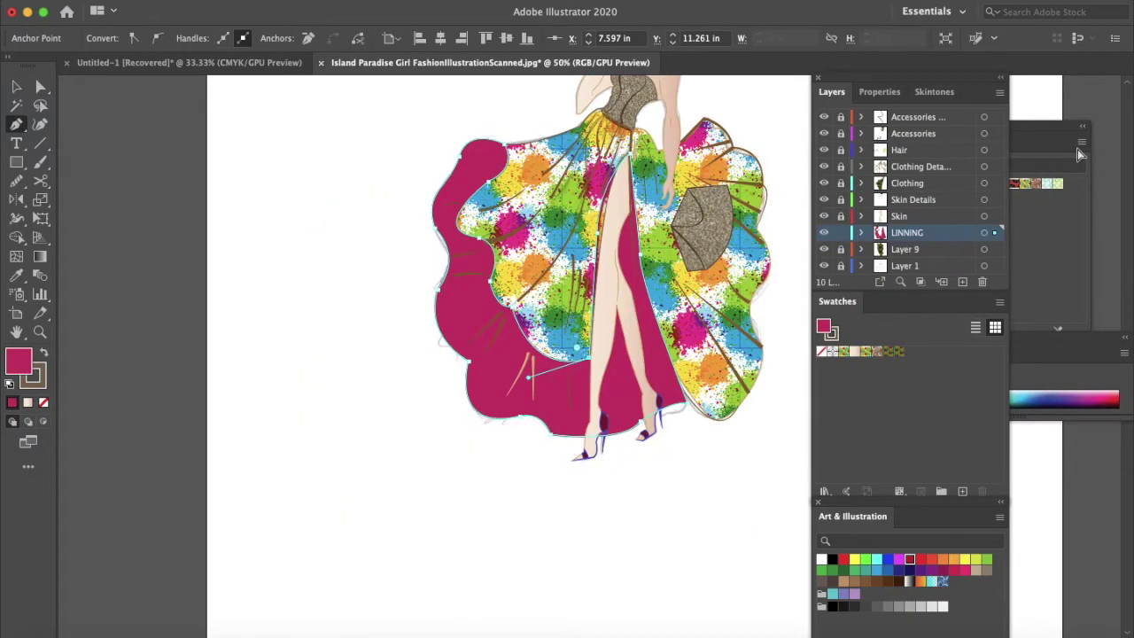
scroll(671, 317, "up", 4)
scroll(670, 317, "right", 2)
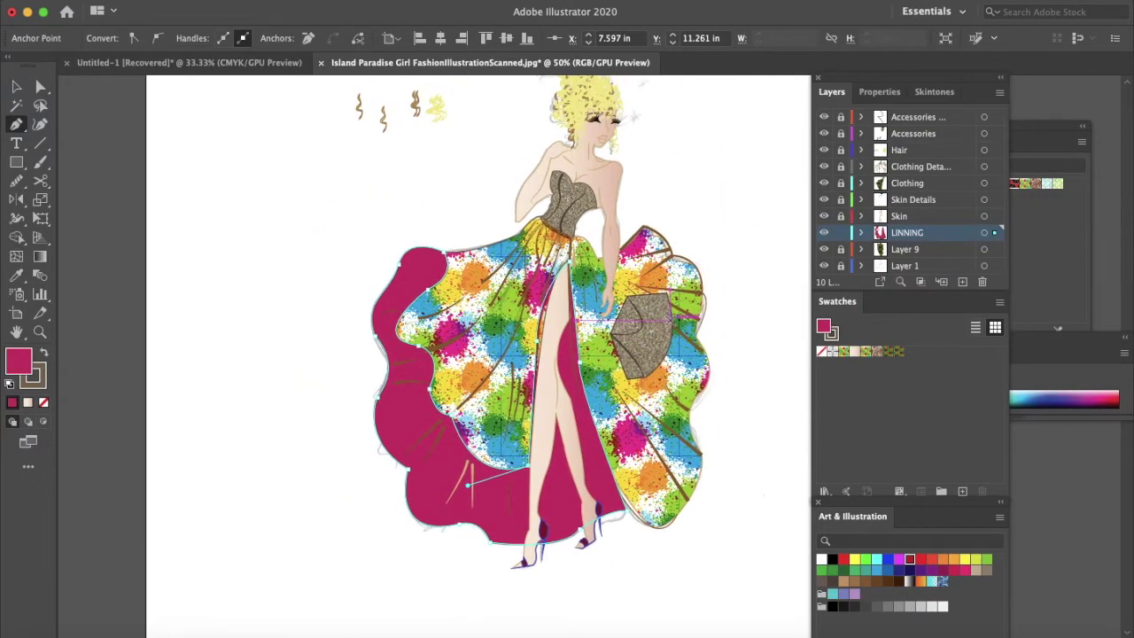
key("v")
left_click(734, 299)
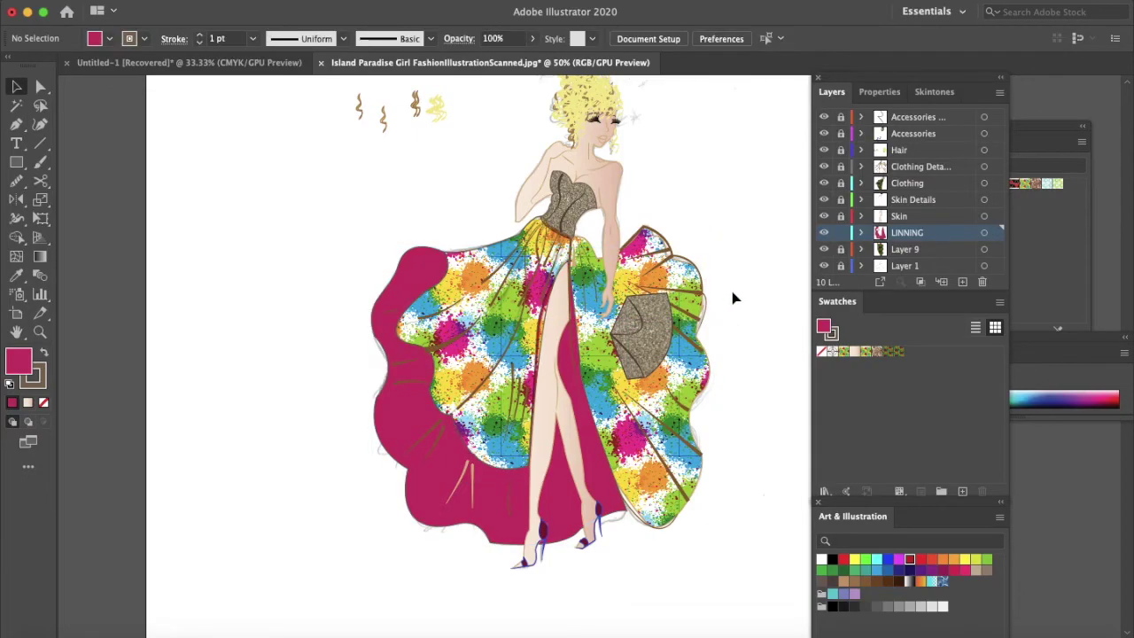
scroll(734, 298, "up", 2)
scroll(734, 299, "right", 2)
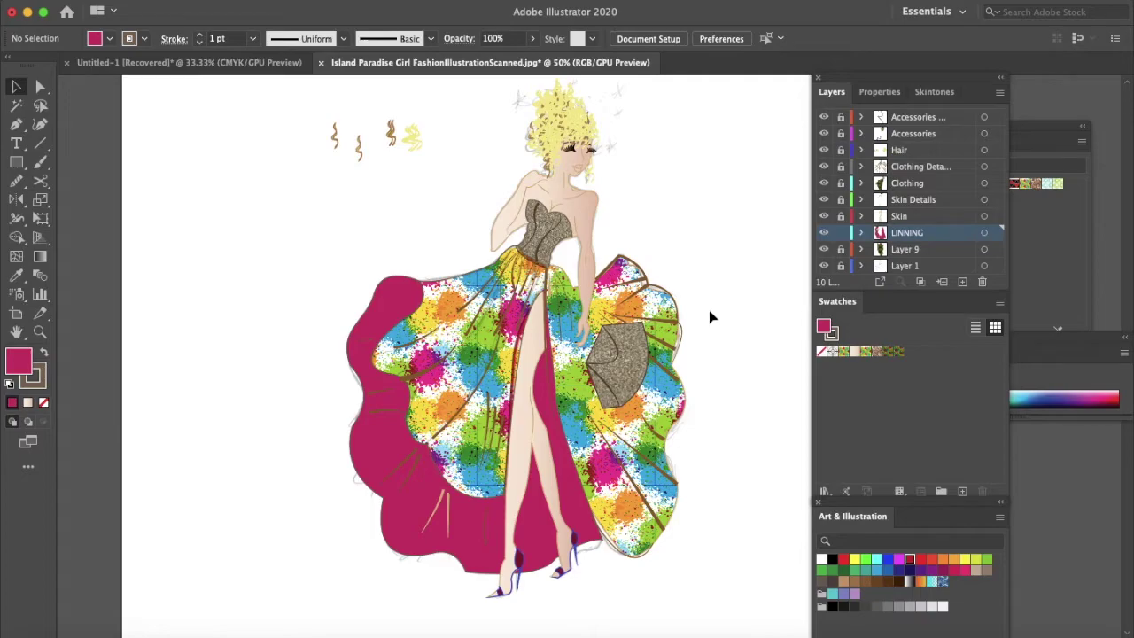
Select the brown and tan fold lines across the lining and set their stroke color to dark maroon 510321.
left_click(448, 508)
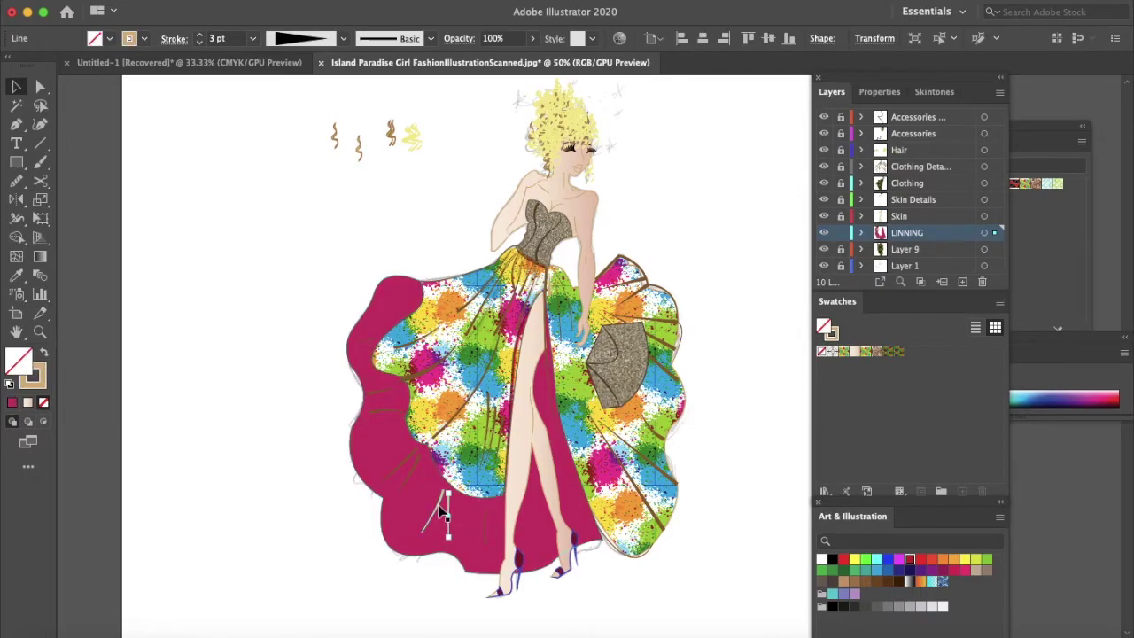
key("super+equal")
key("super+equal")
key("super+equal")
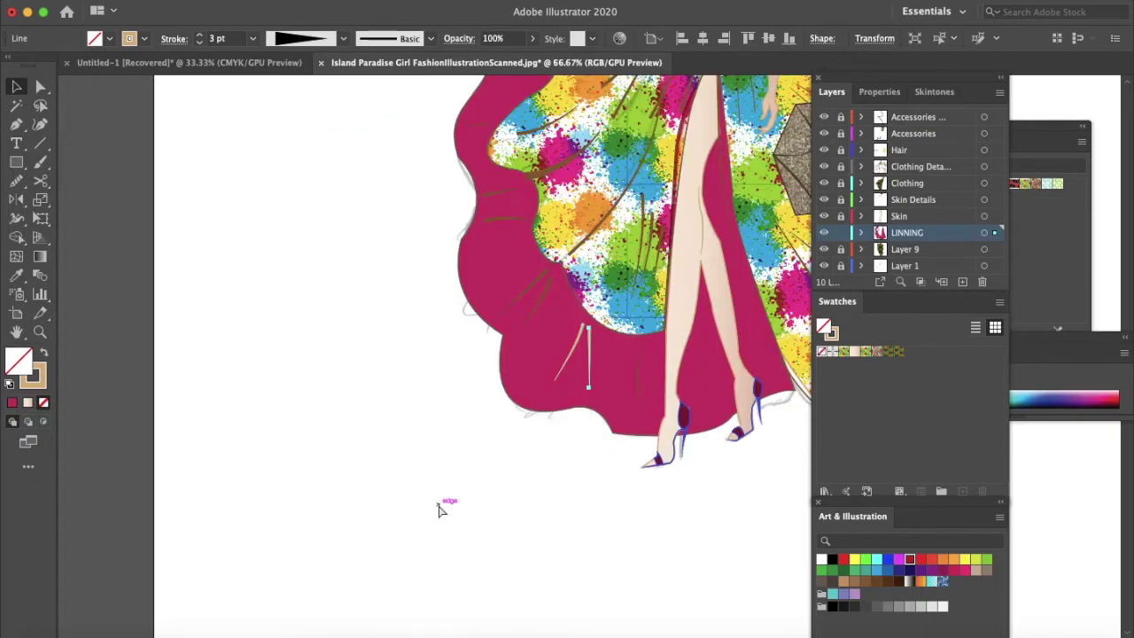
scroll(441, 511, "up", 5)
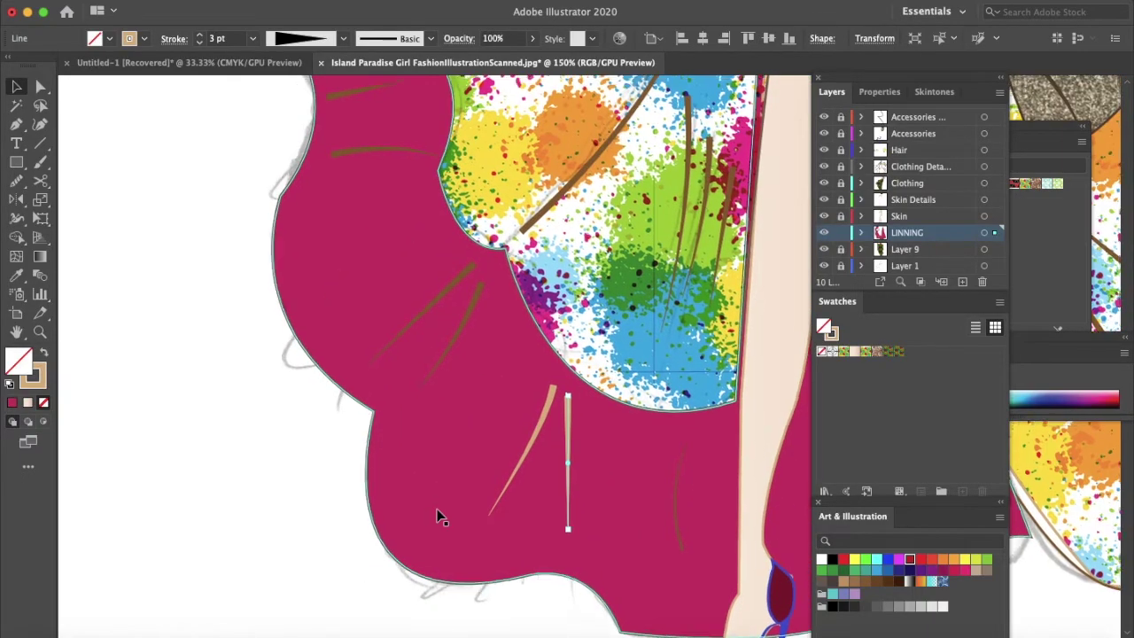
left_click(445, 436)
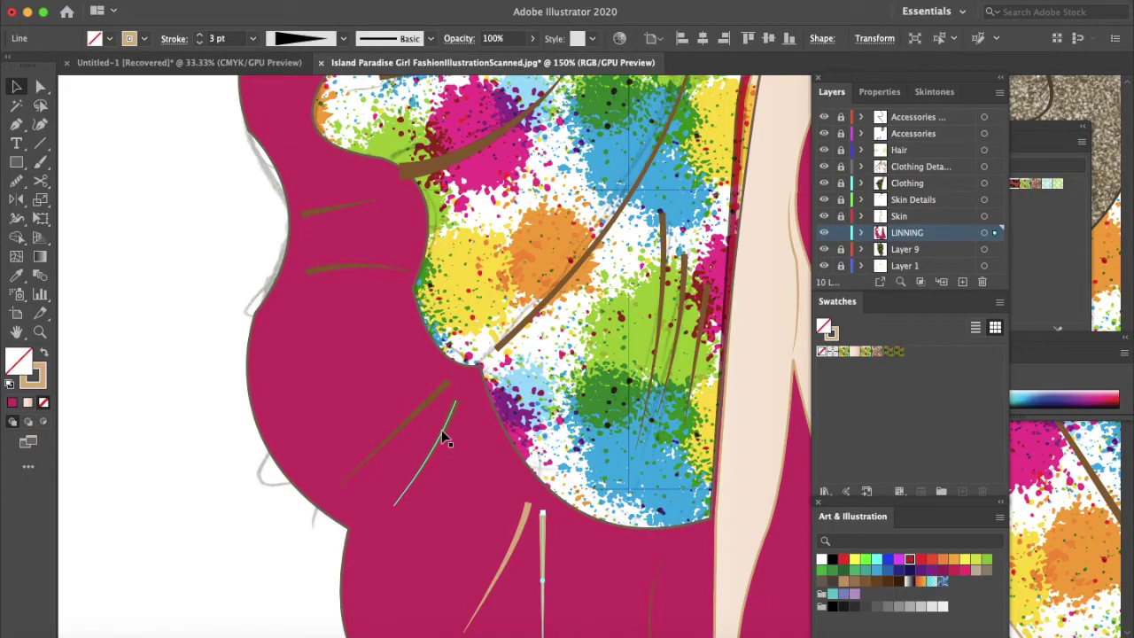
left_click(411, 415, "shift")
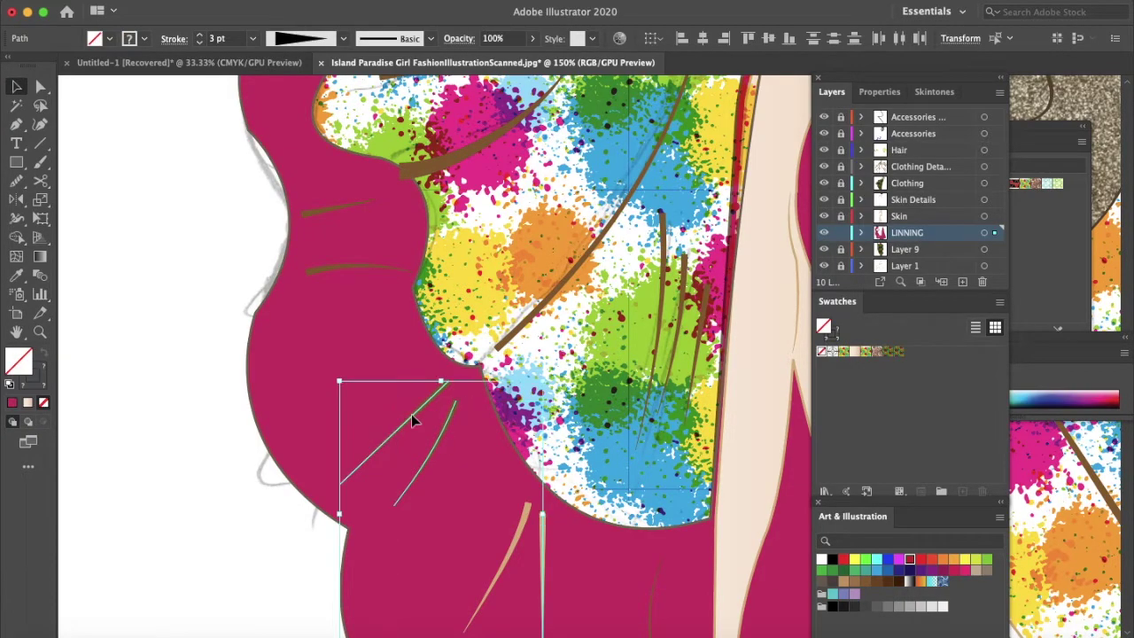
left_click(361, 265, "shift")
left_click(336, 209, "shift")
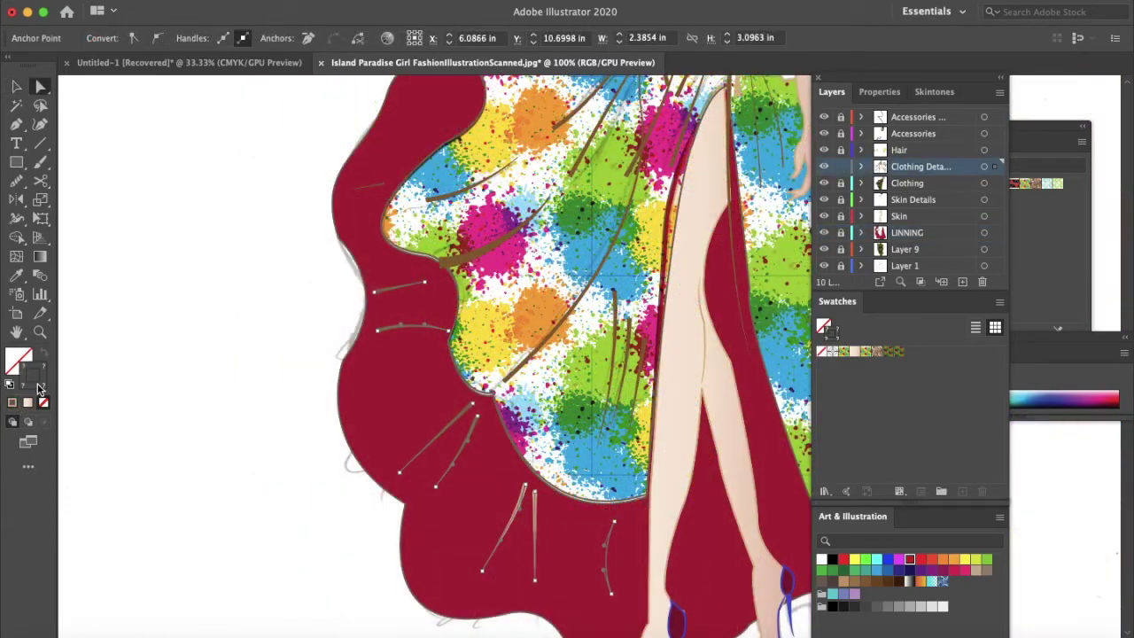
double_click(37, 383)
left_click(908, 158)
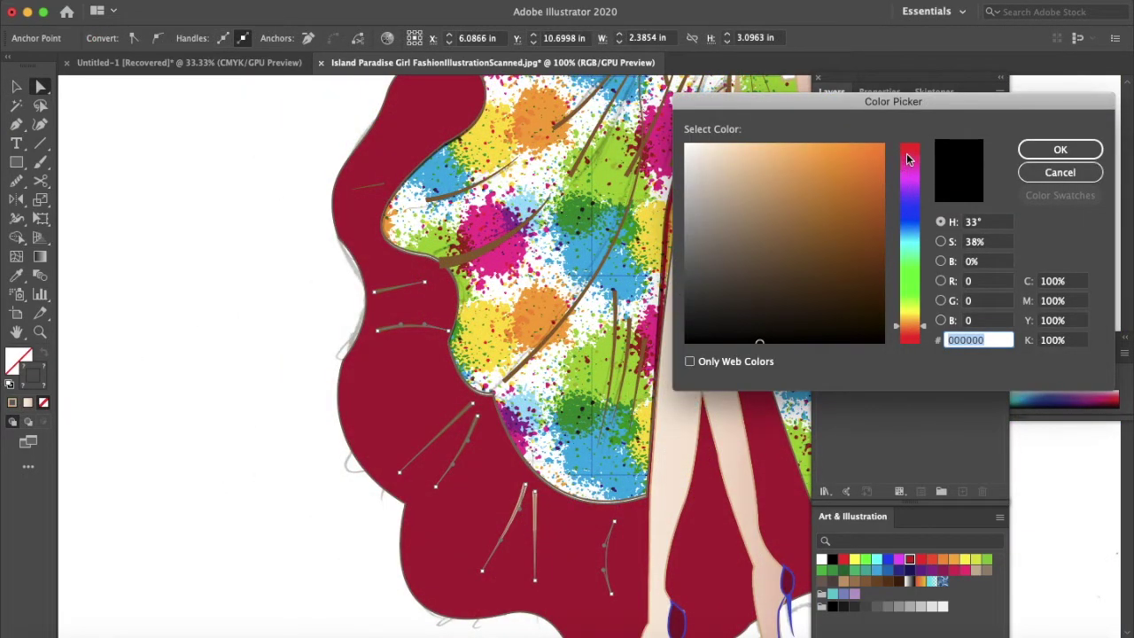
mouse_move(866, 157)
left_mouse_down()
mouse_move(884, 190)
mouse_move(877, 280)
left_mouse_up()
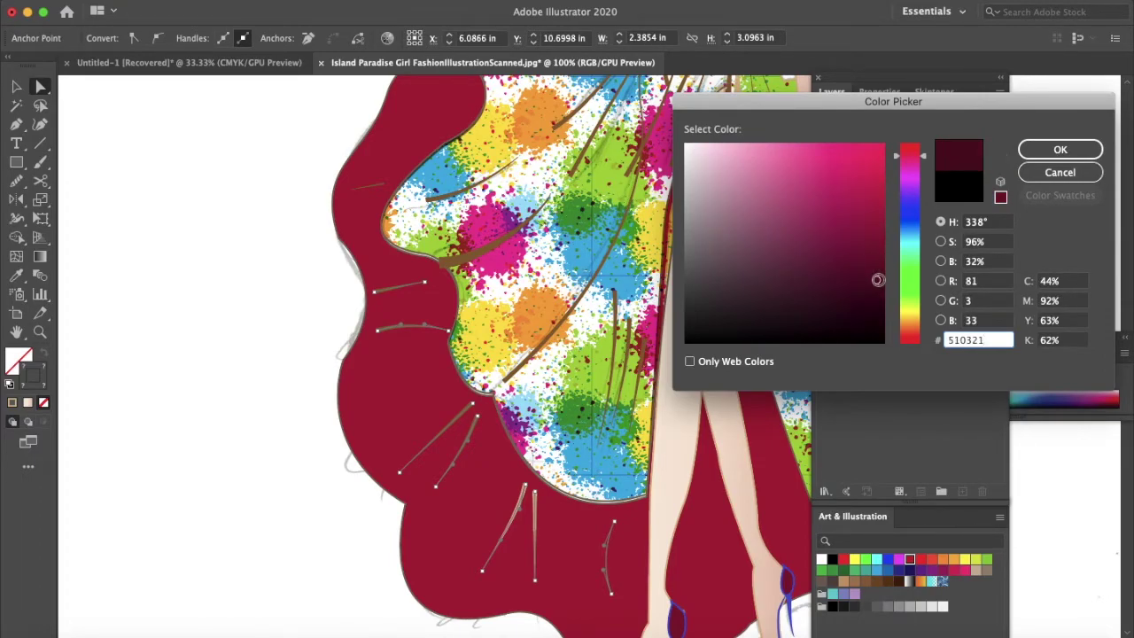
left_click(1062, 149)
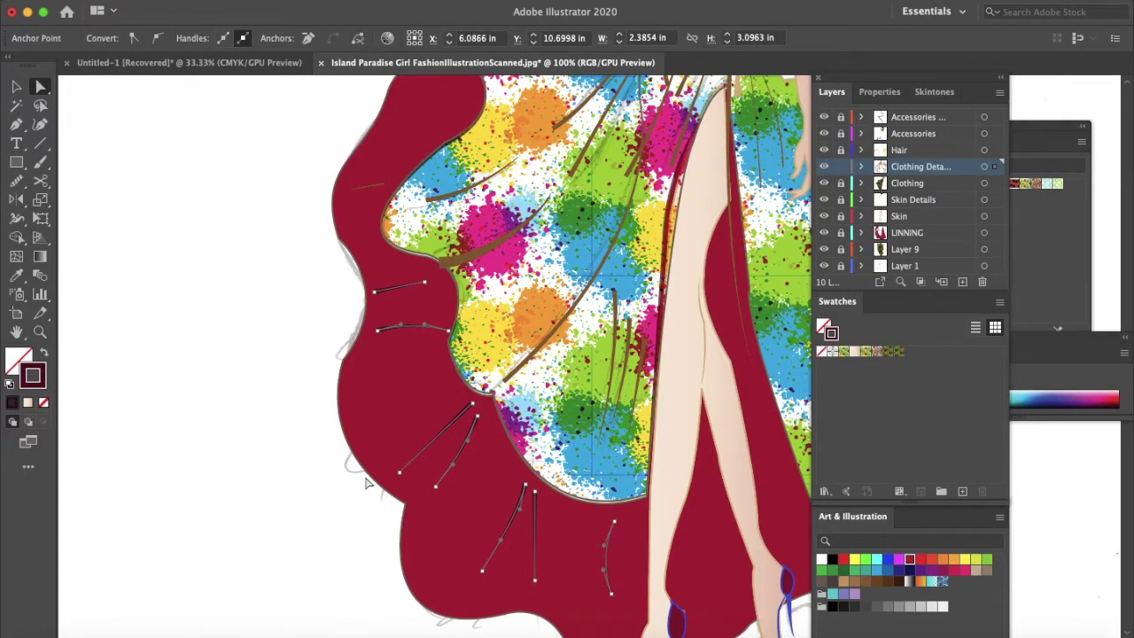
key("Down")
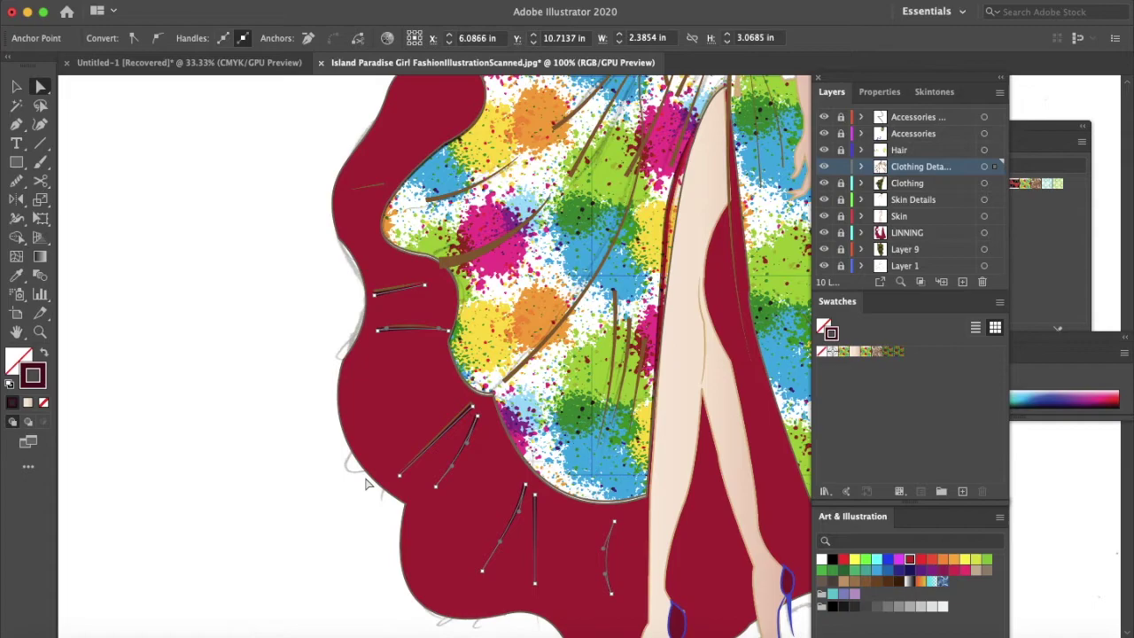
key("super+z")
key("super+z")
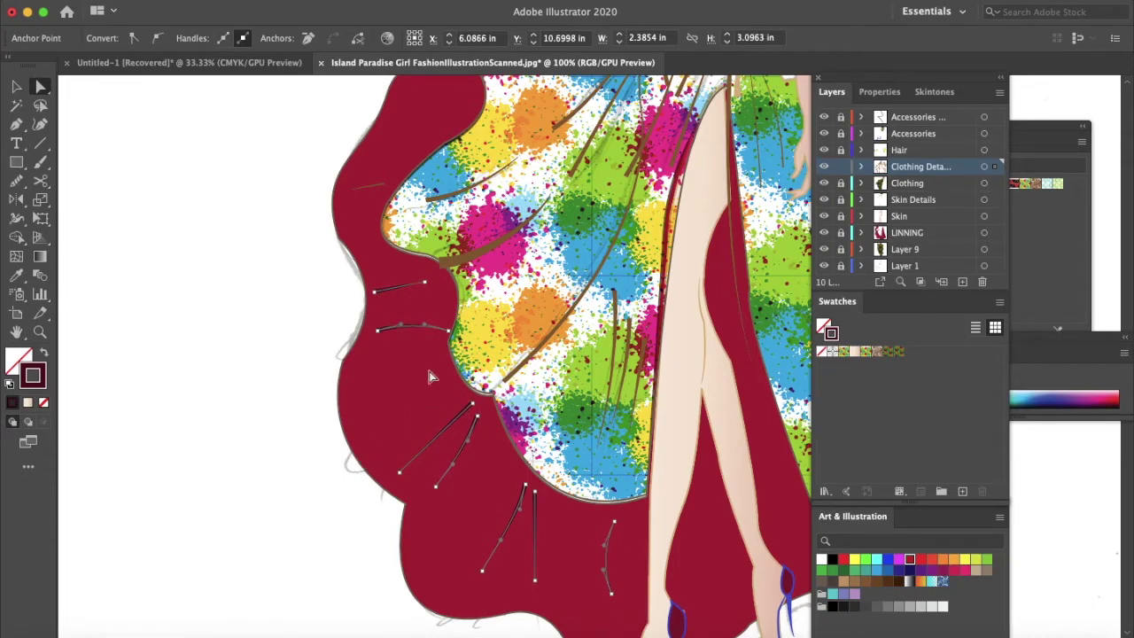
Extend the two upper fold lines and one diagonal fold line across the lining's outer ruffle so their ends reach the lining's edges.
left_click_drag(377, 332, 358, 337)
left_click(379, 289)
left_click_drag(375, 291, 362, 300)
left_click_drag(425, 282, 452, 273)
left_click(424, 450)
left_click_drag(400, 479, 406, 502)
left_click_drag(472, 408, 489, 396)
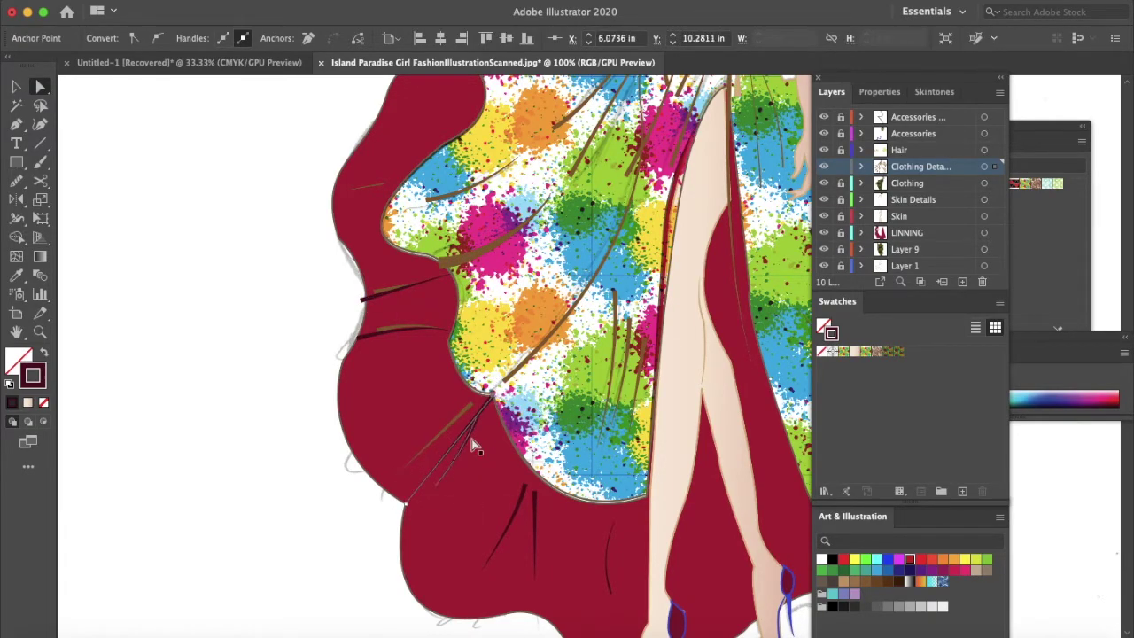
left_click(467, 449)
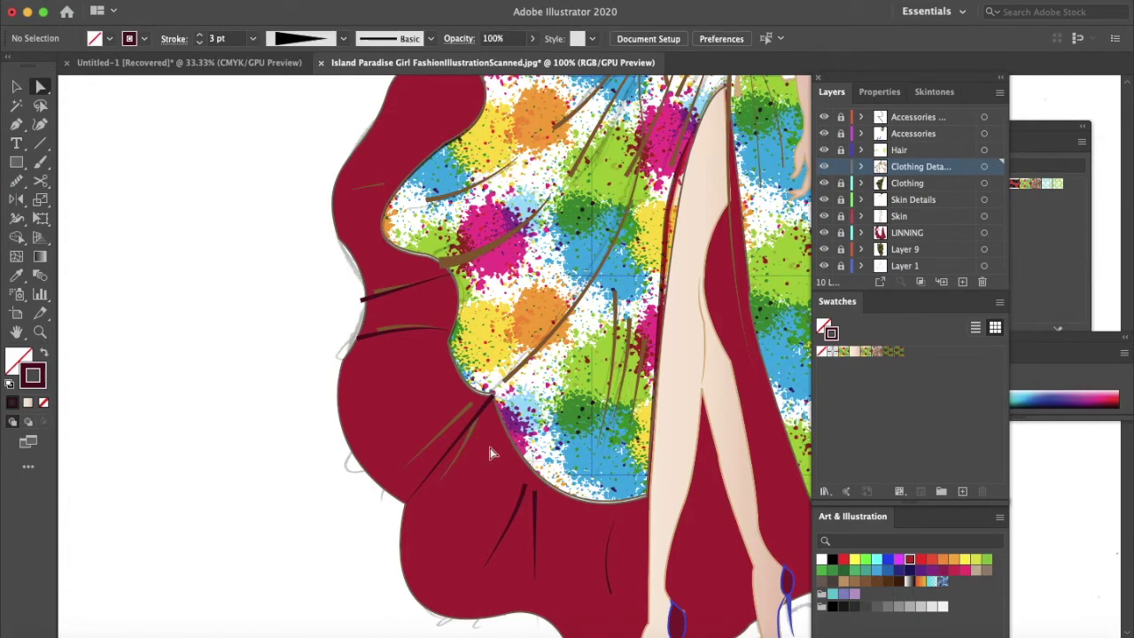
Stretch the three lower fold lines of the lining between the print's hem and the lining's scalloped outer edge.
left_click(525, 502)
mouse_move(525, 486)
left_mouse_down()
mouse_move(525, 462)
mouse_move(543, 485)
left_mouse_up()
left_click(534, 492)
left_click_drag(534, 580, 533, 616)
scroll(617, 577, "down", 3)
left_click(581, 508)
left_click_drag(583, 449, 585, 430)
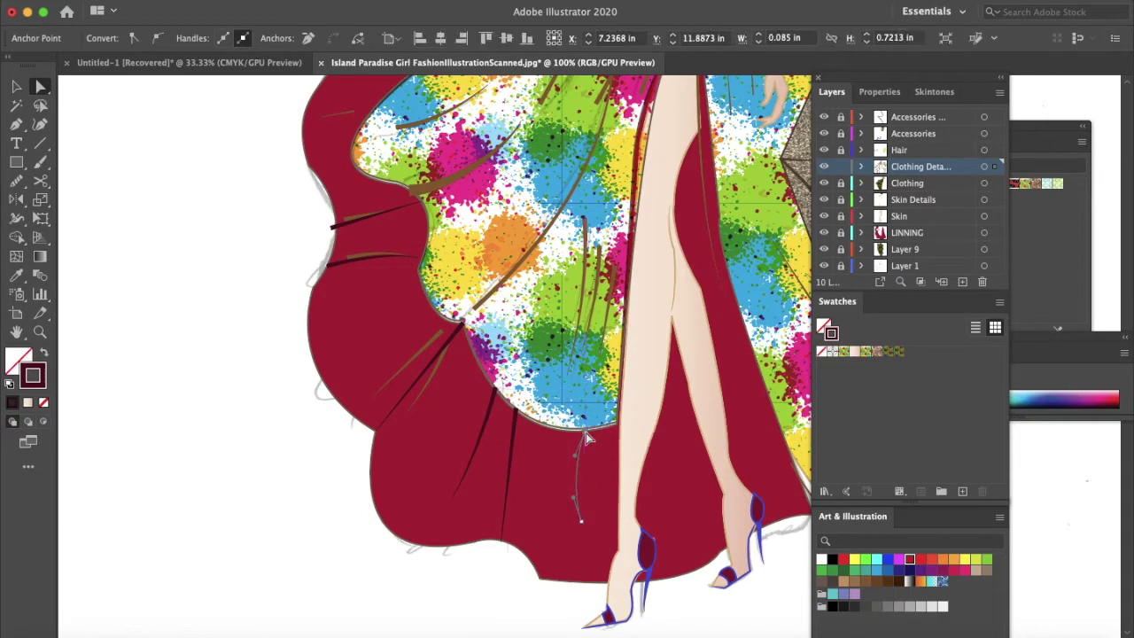
left_click_drag(579, 521, 543, 576)
left_click(570, 526)
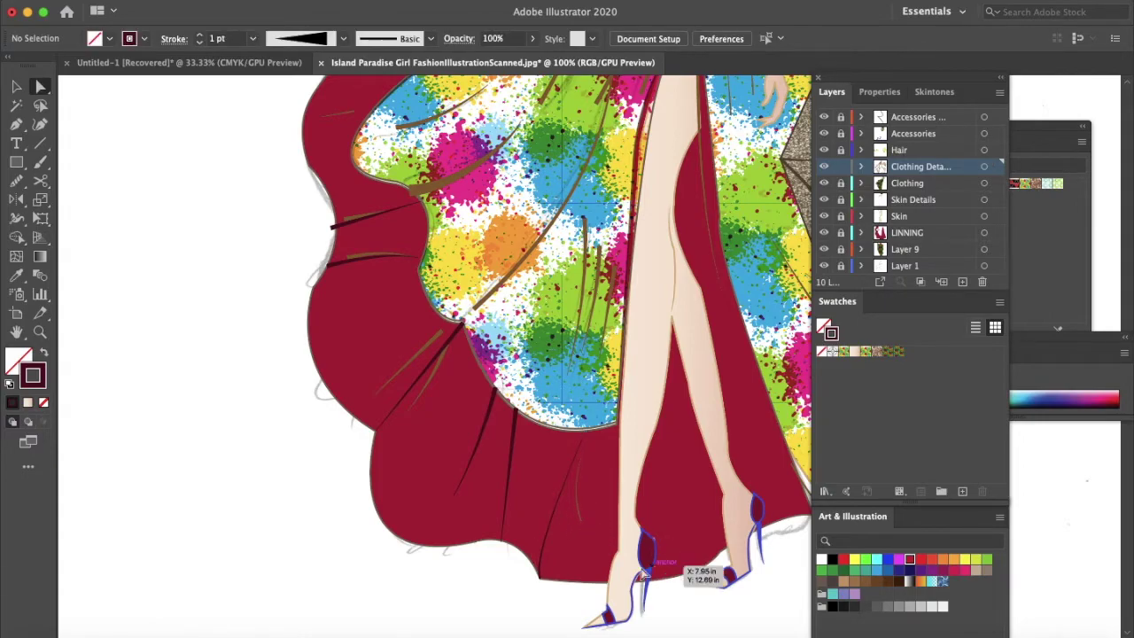
Unlock the LINNING layer and make it the active layer with the Pen tool ready.
key("p")
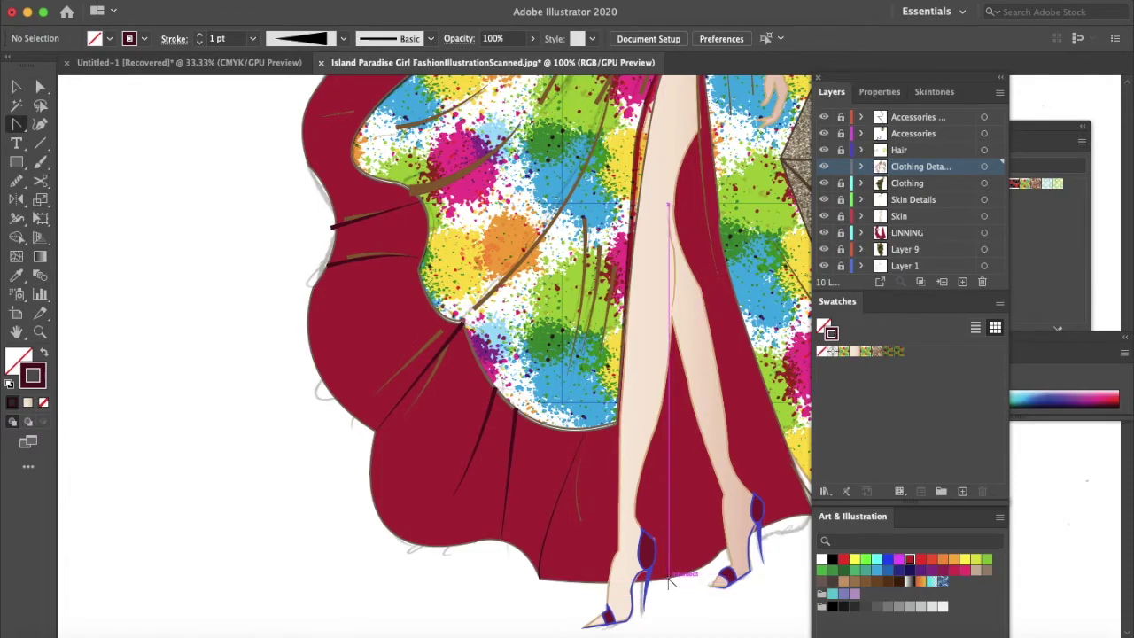
left_click(824, 233)
left_click(824, 233)
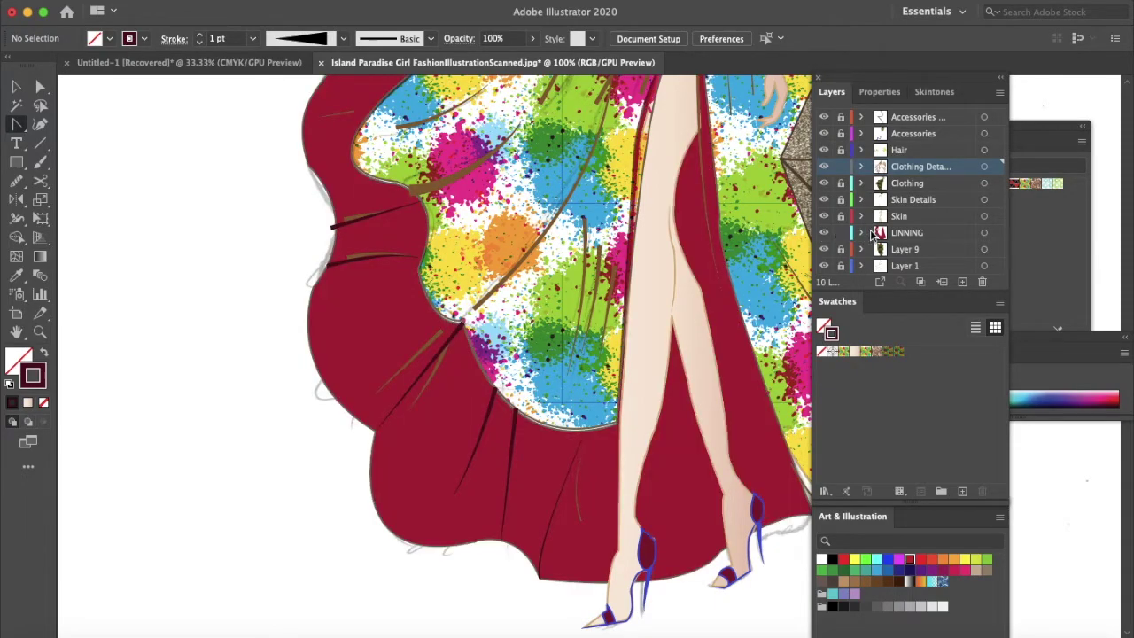
left_click(873, 233)
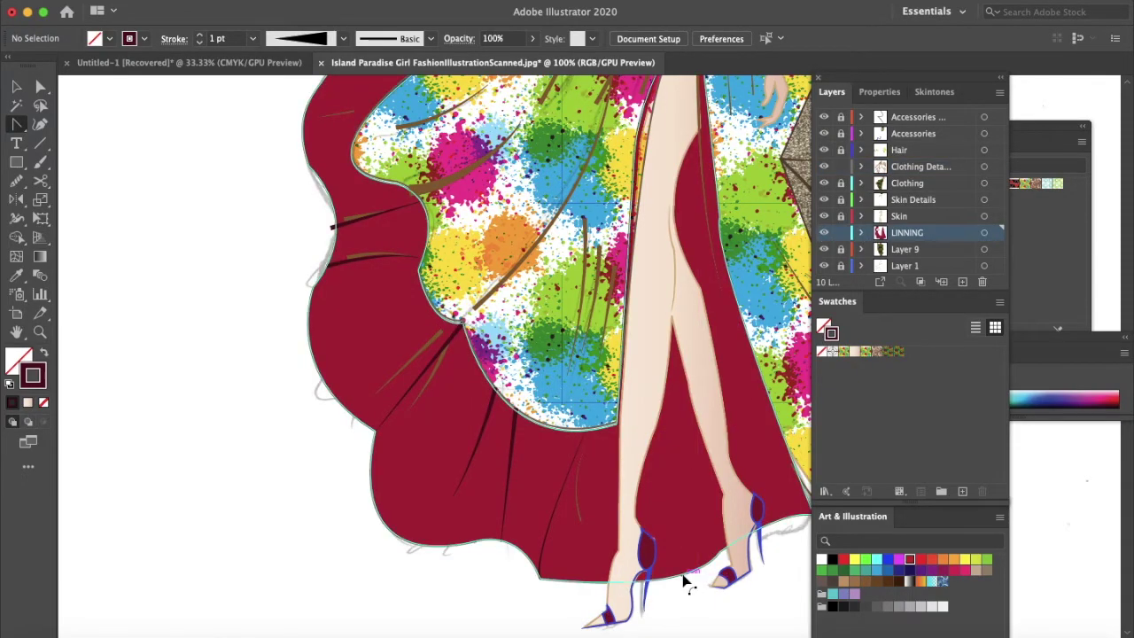
left_click(688, 600)
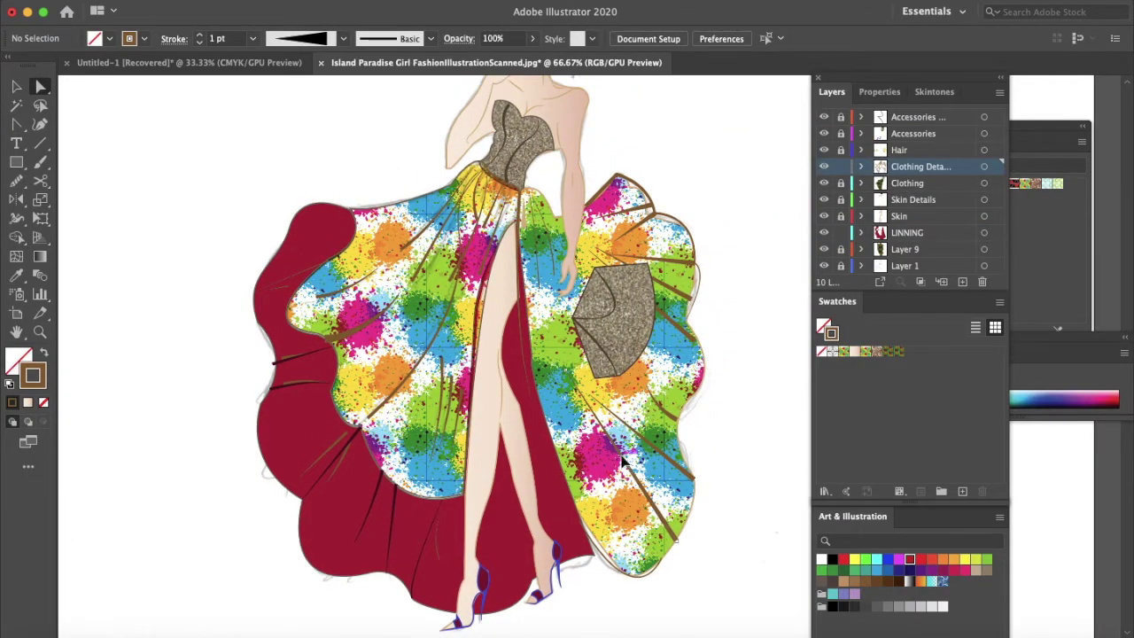
Select the brown fold lines on the skirt panel behind the fan-shaped bag and lower their opacity to 58%.
left_click(623, 460)
left_click(651, 441)
left_click(639, 465)
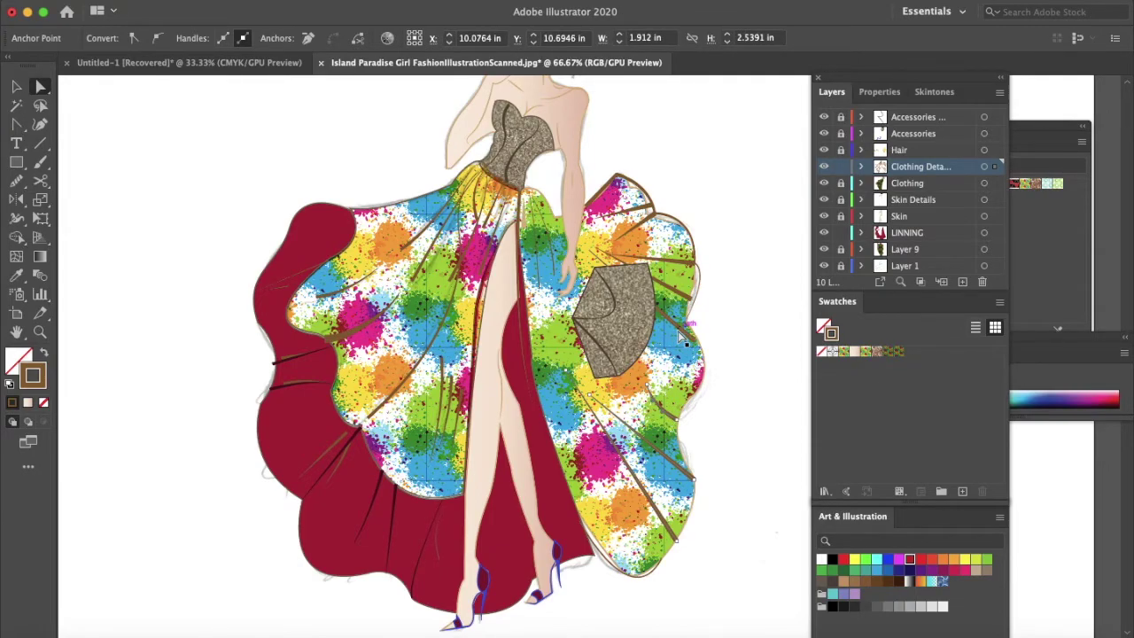
left_click(671, 277, "shift")
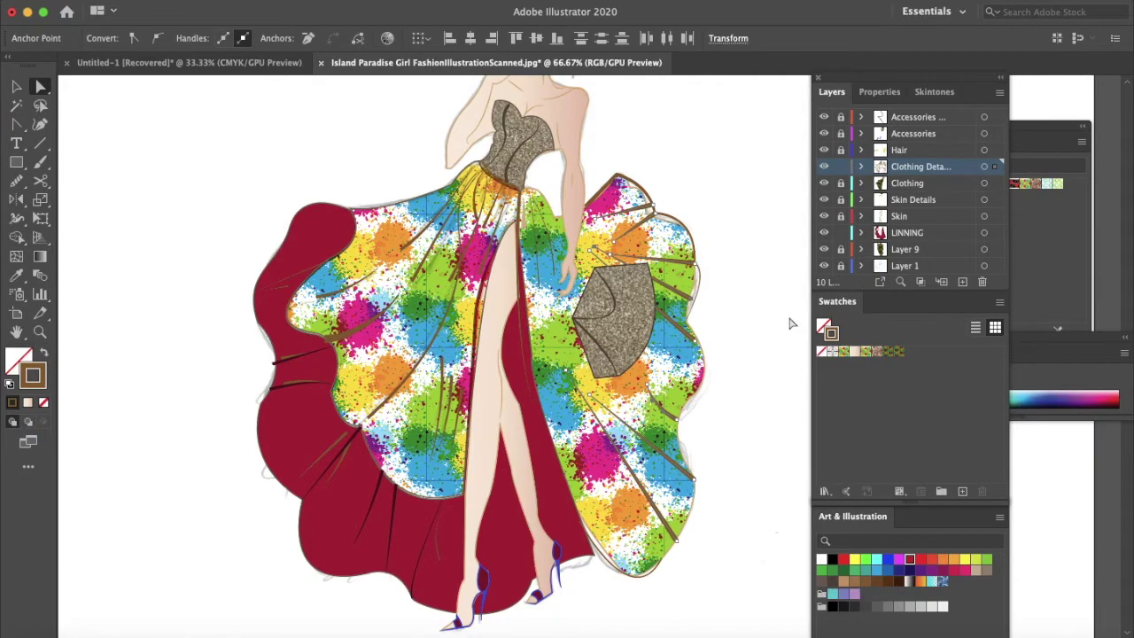
left_click(886, 94)
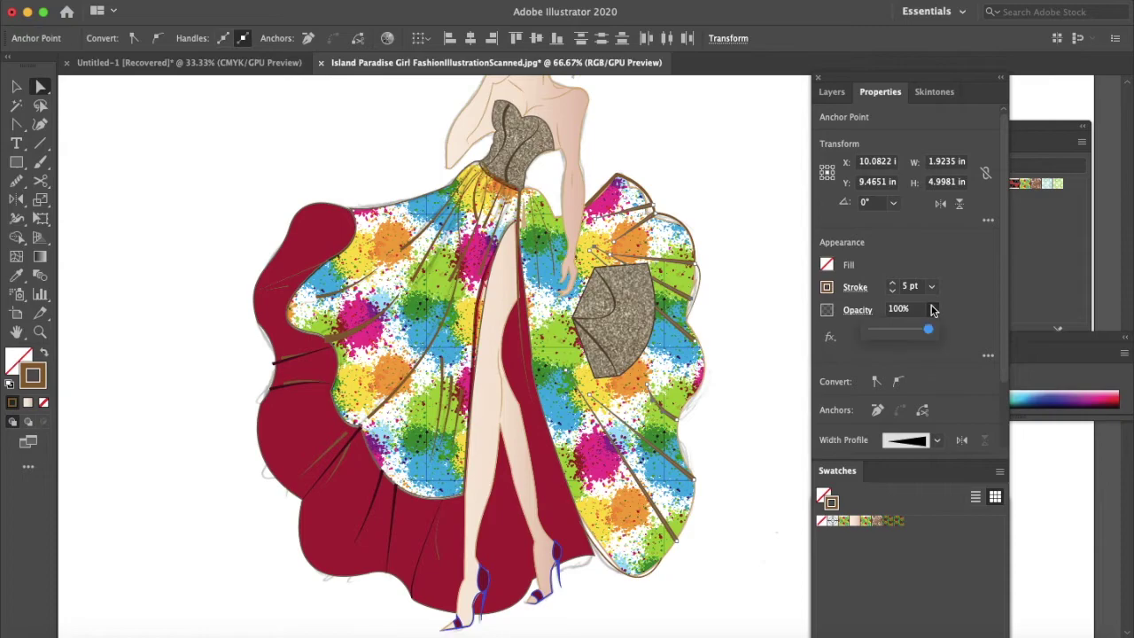
left_click_drag(929, 335, 905, 336)
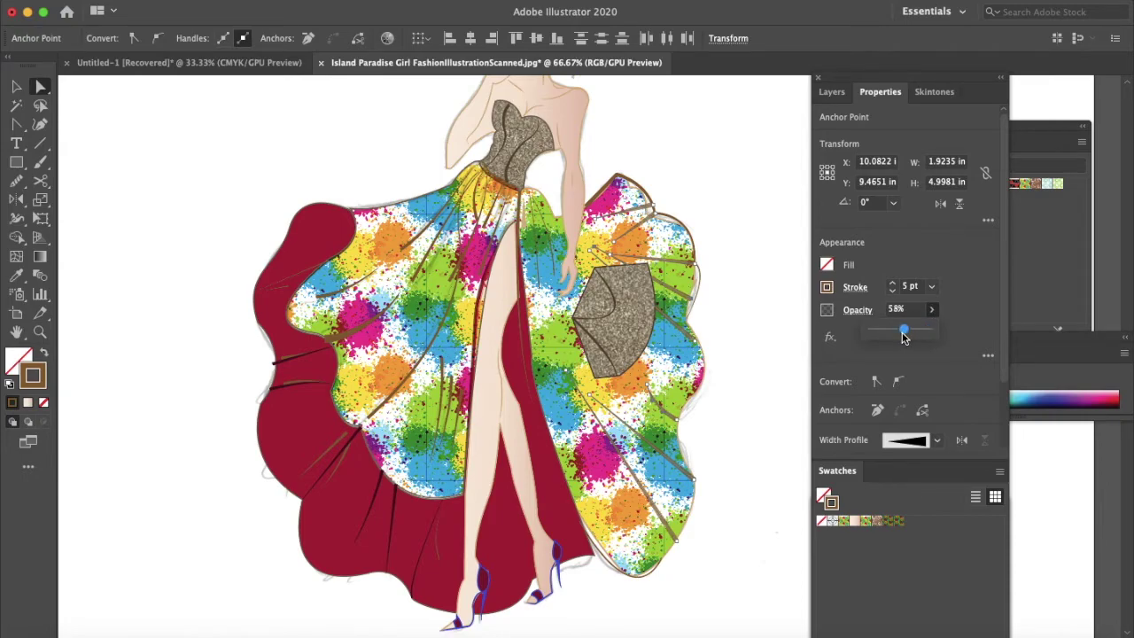
left_click(783, 398)
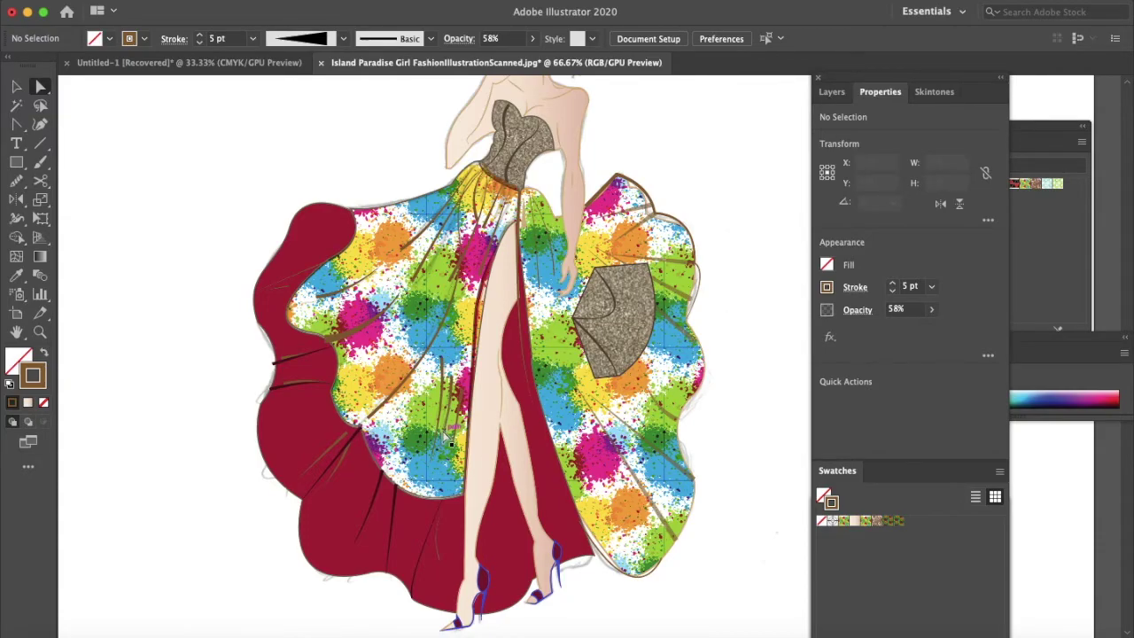
Select the brown fold lines across the printed skirt between the waist and the crimson ruffle and reduce their opacity to 33%.
left_click(390, 399)
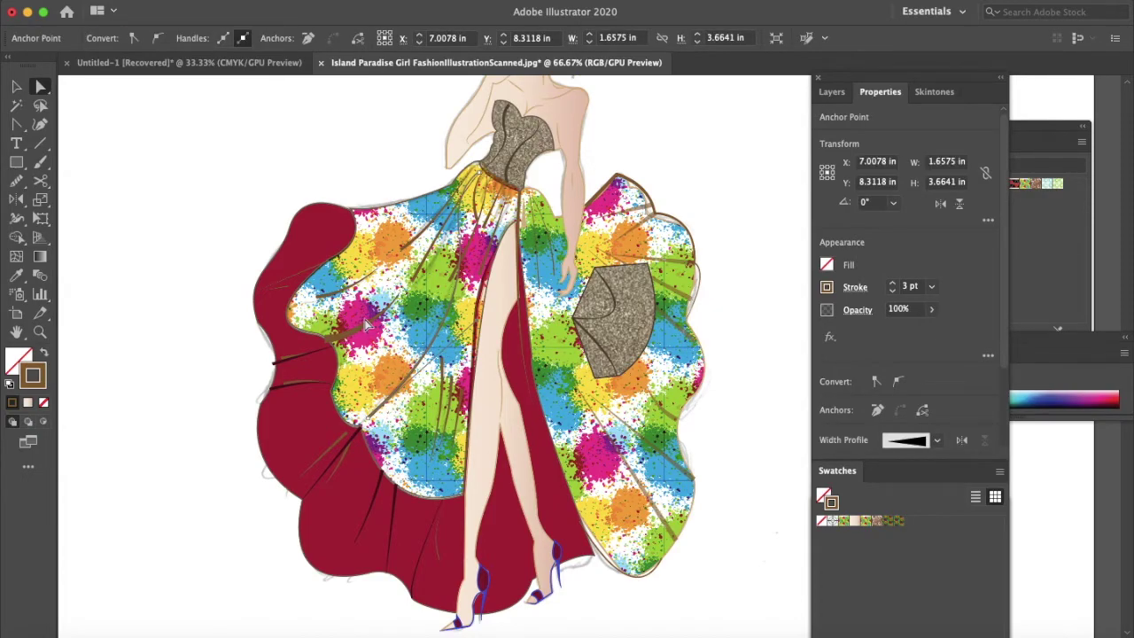
left_click(346, 288, "shift")
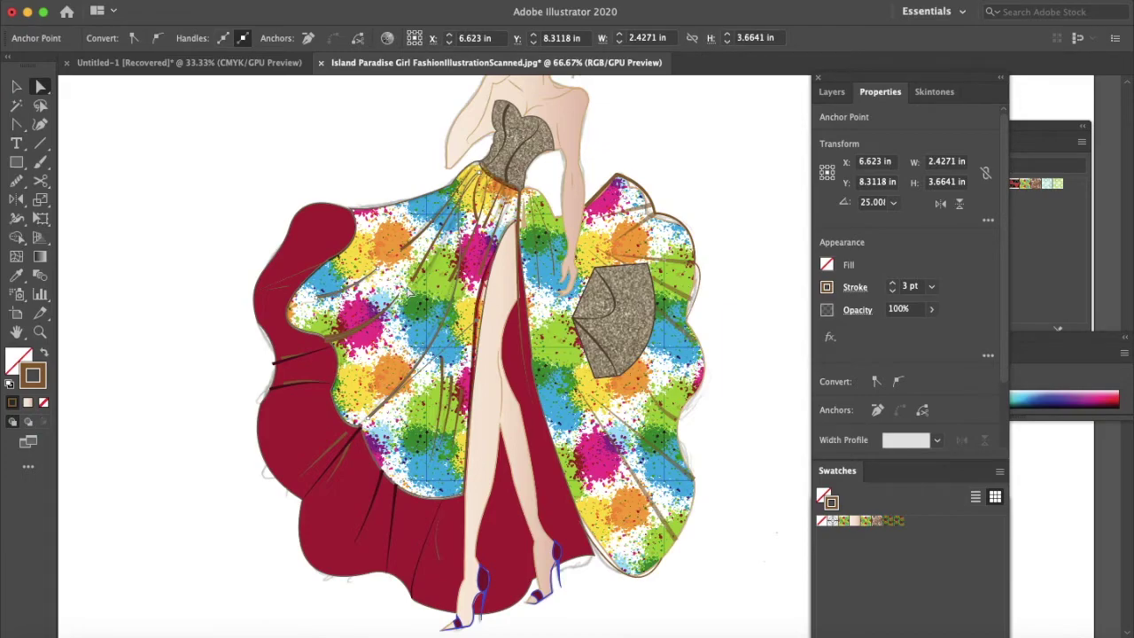
left_click(420, 241, "shift")
left_click(420, 238, "shift")
left_click(460, 269, "shift")
left_click(459, 271, "shift")
left_click(490, 218, "shift")
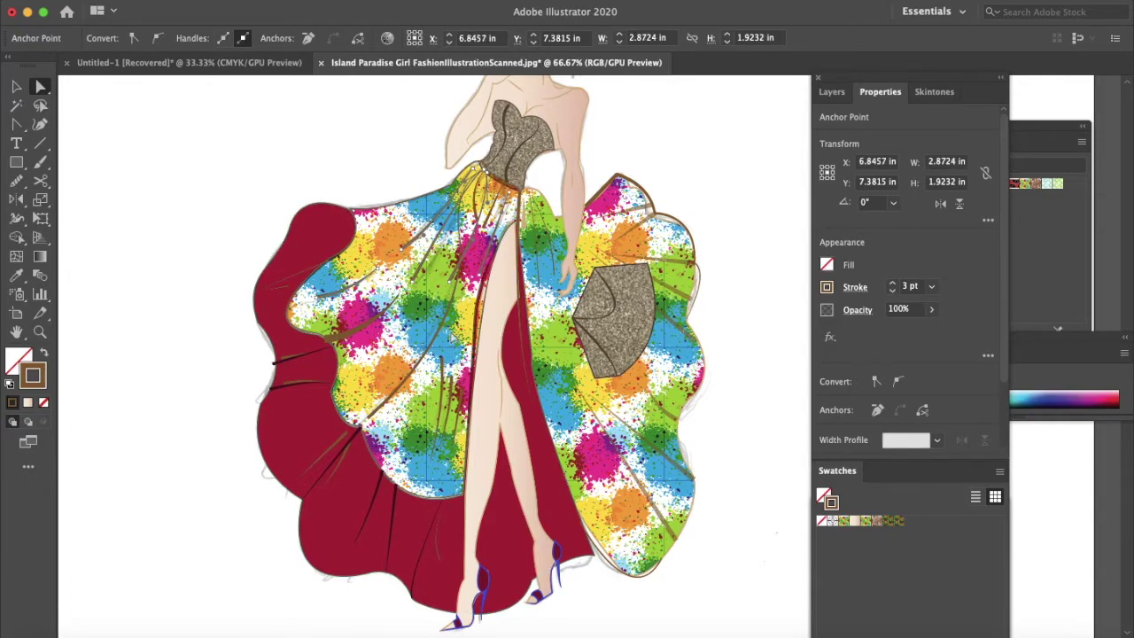
left_click(422, 370, "shift")
left_click(445, 403, "shift")
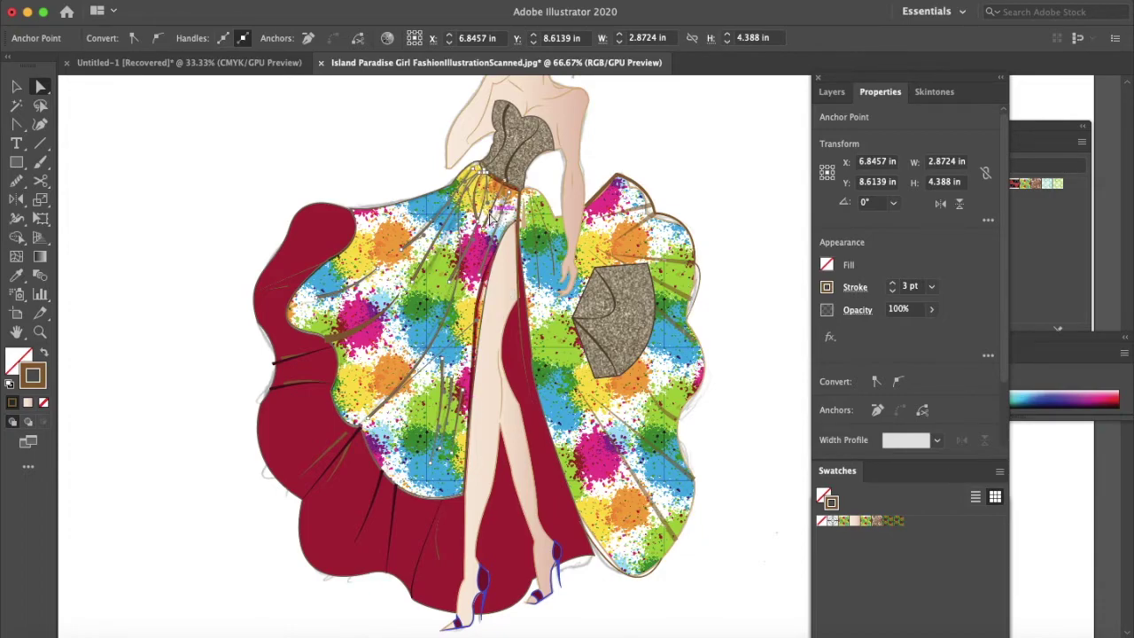
left_click(931, 309)
left_click_drag(930, 334, 894, 334)
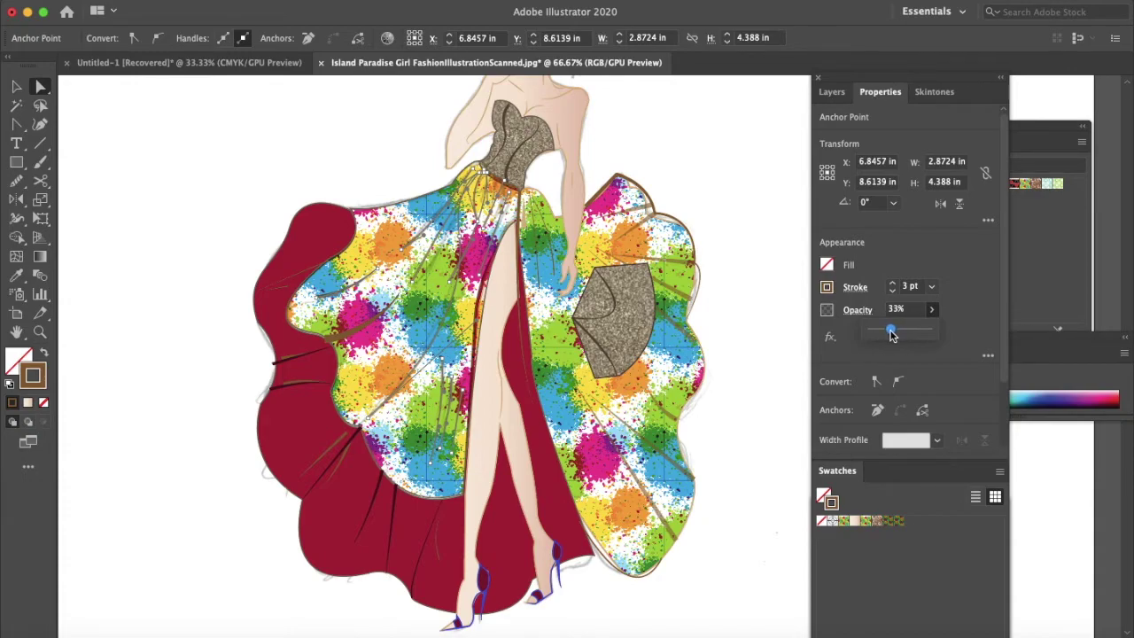
left_click(784, 368)
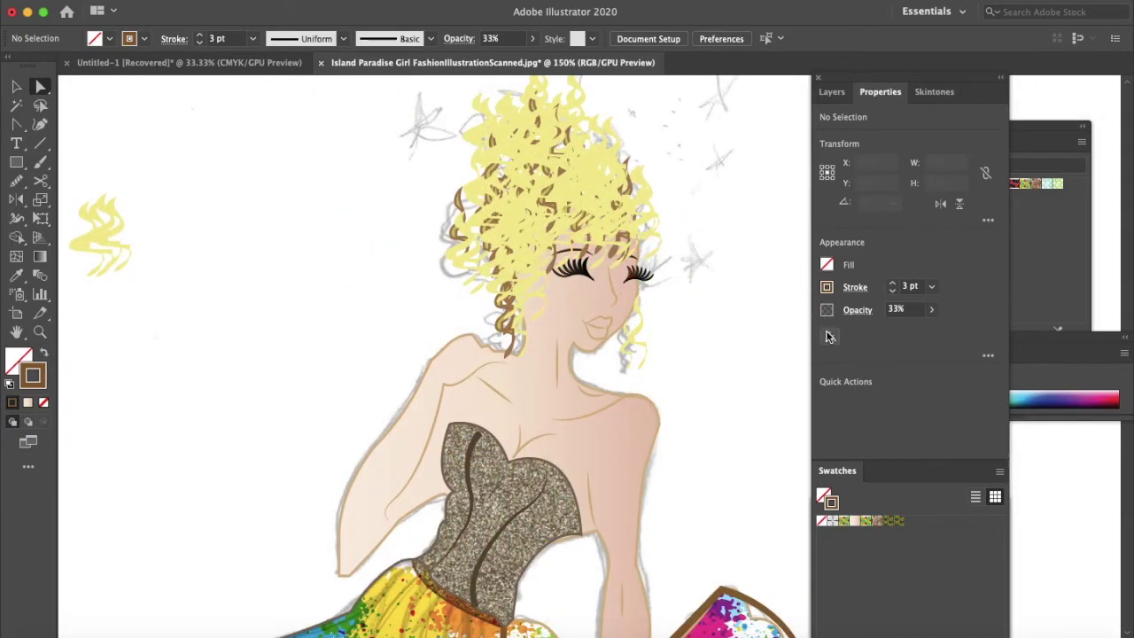
Unlock the Skin Details layer and fill the lips with the crimson sampled from the skirt lining.
left_click(830, 93)
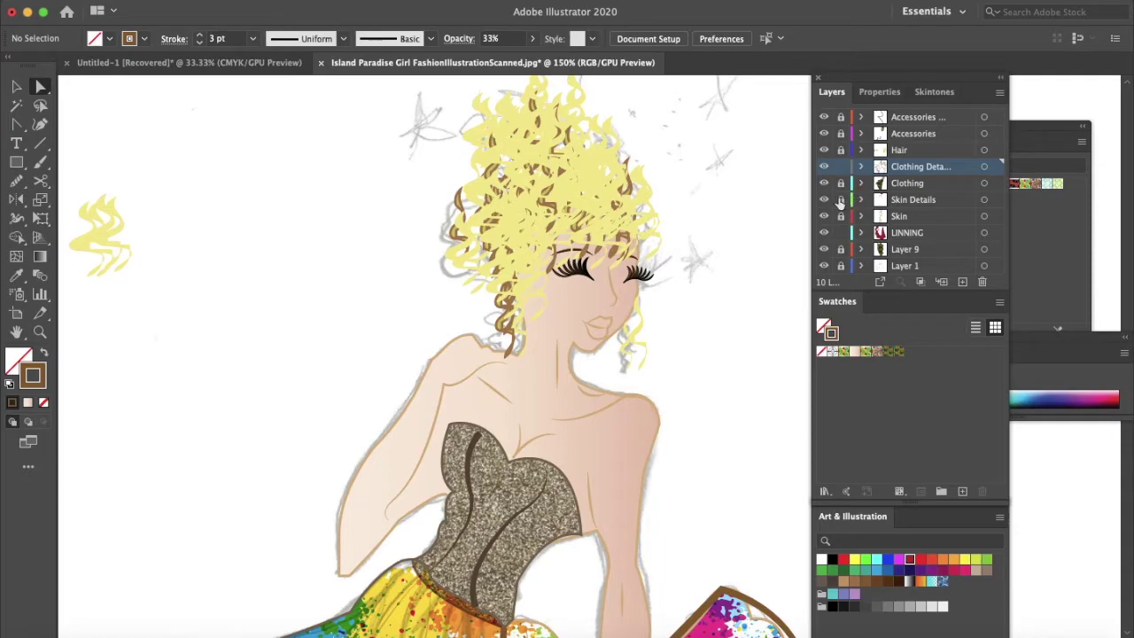
left_click(612, 325)
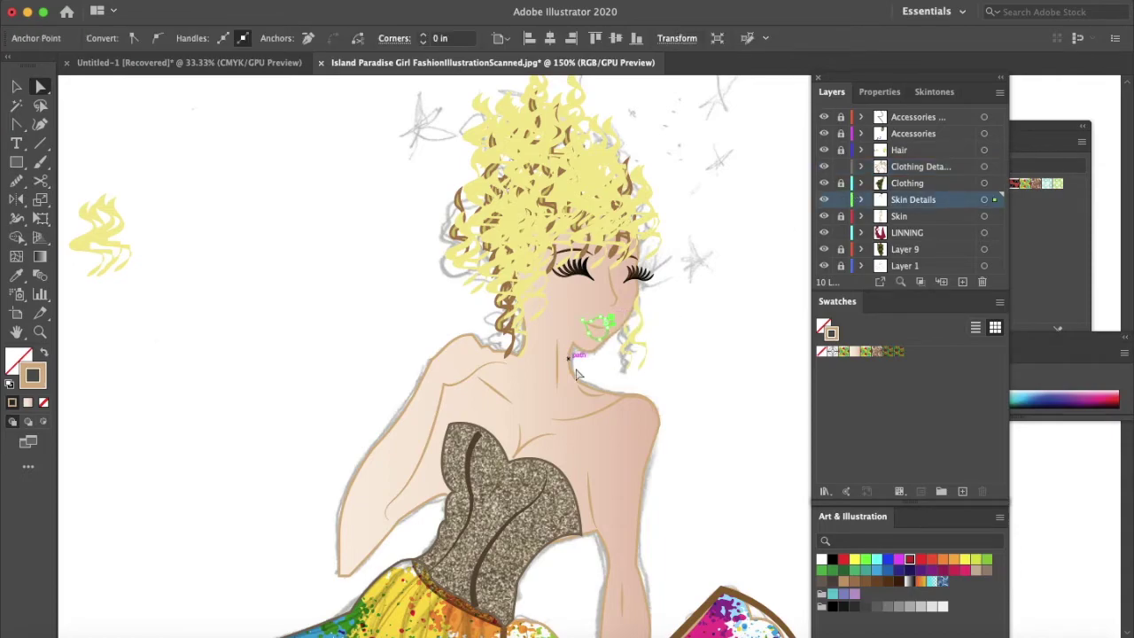
scroll(601, 378, "down", 3)
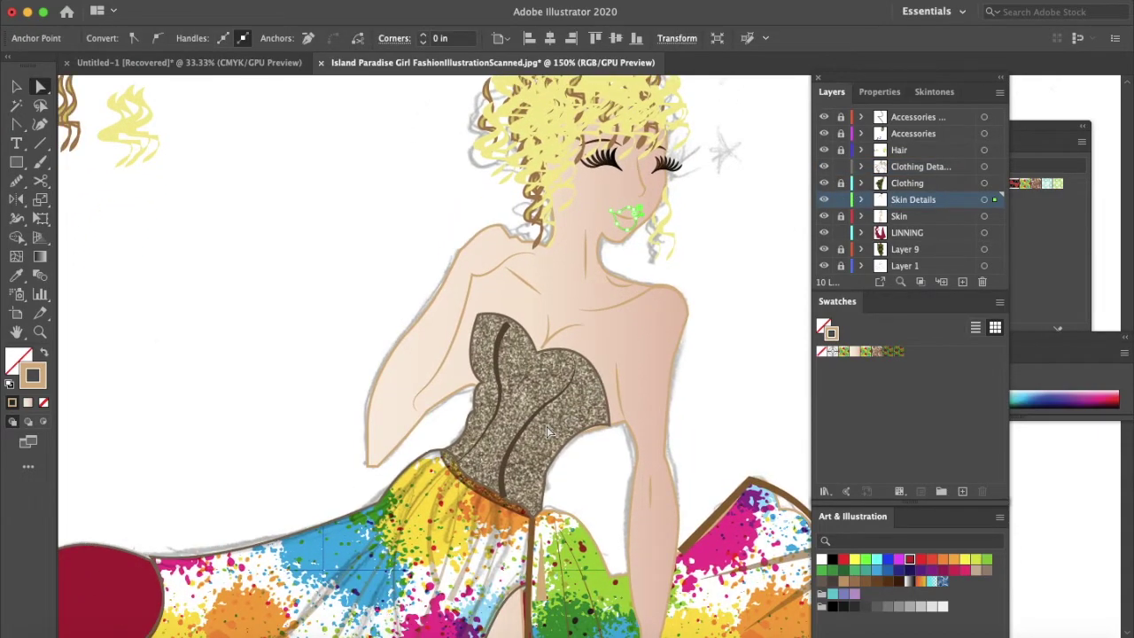
key("i")
left_click(131, 573)
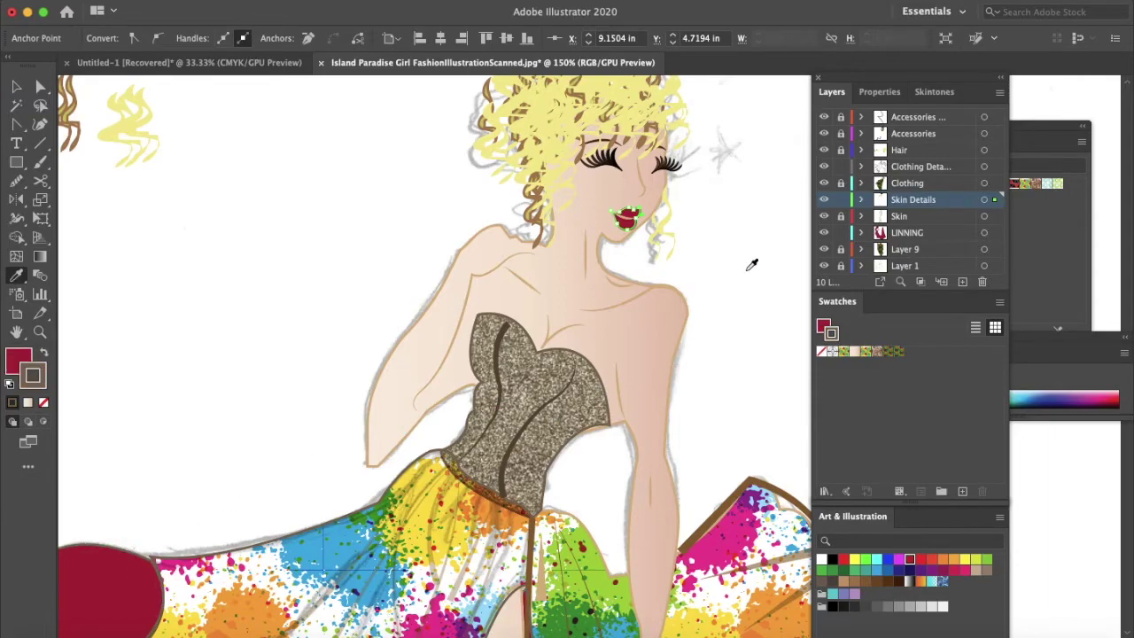
key("v")
left_click(737, 266)
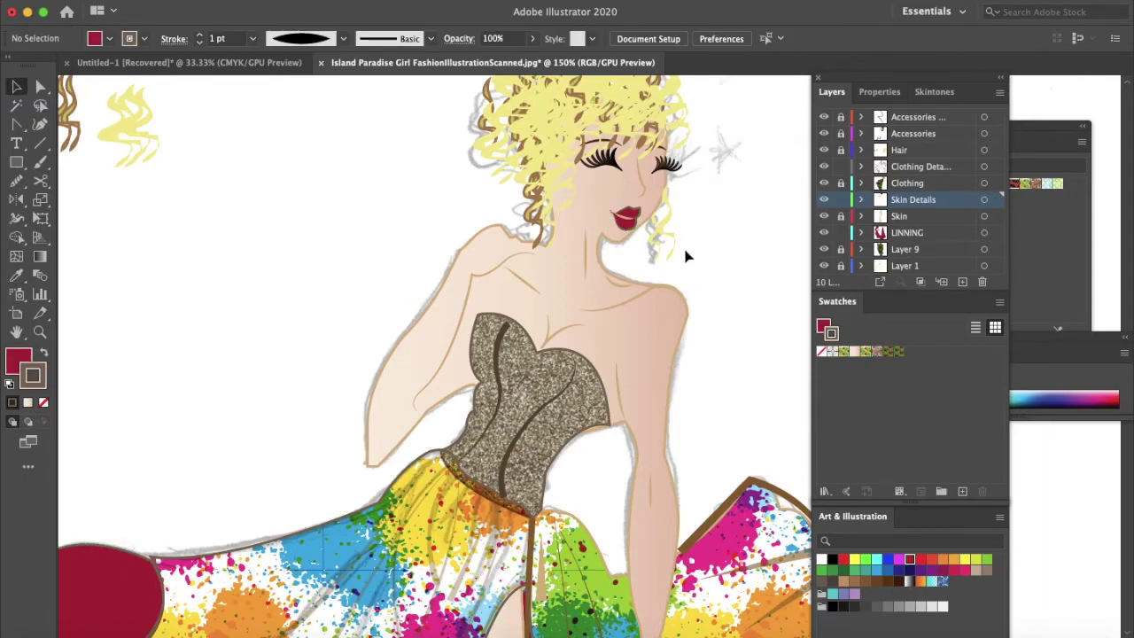
Give the line between the lips the brown stroke sampled from the skirt's outline and deselect it.
left_click(627, 223)
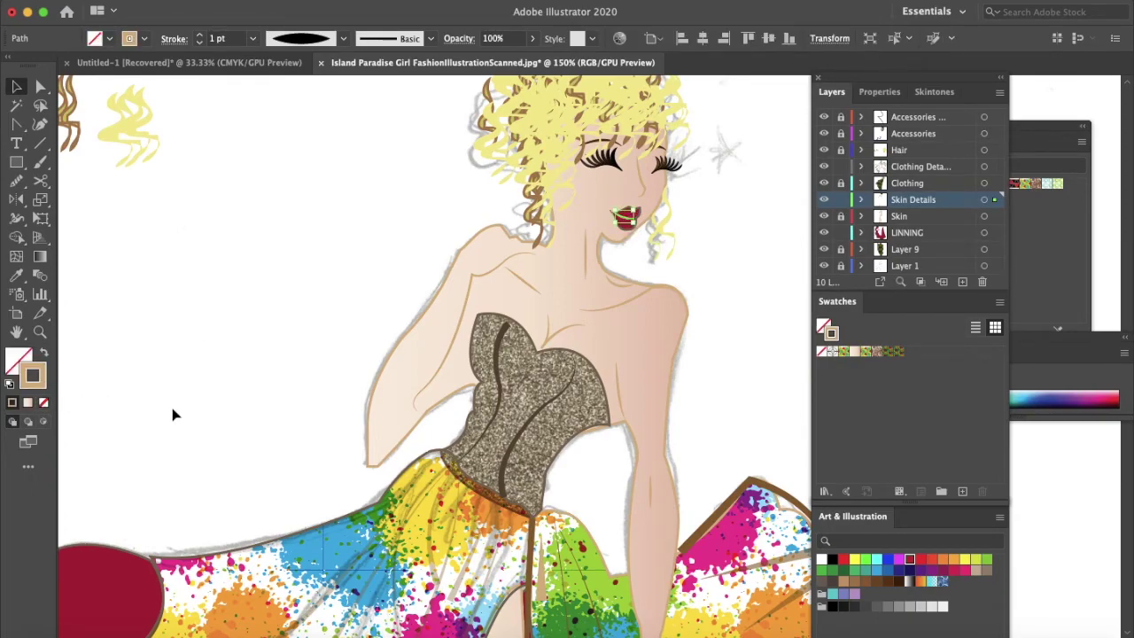
key("p")
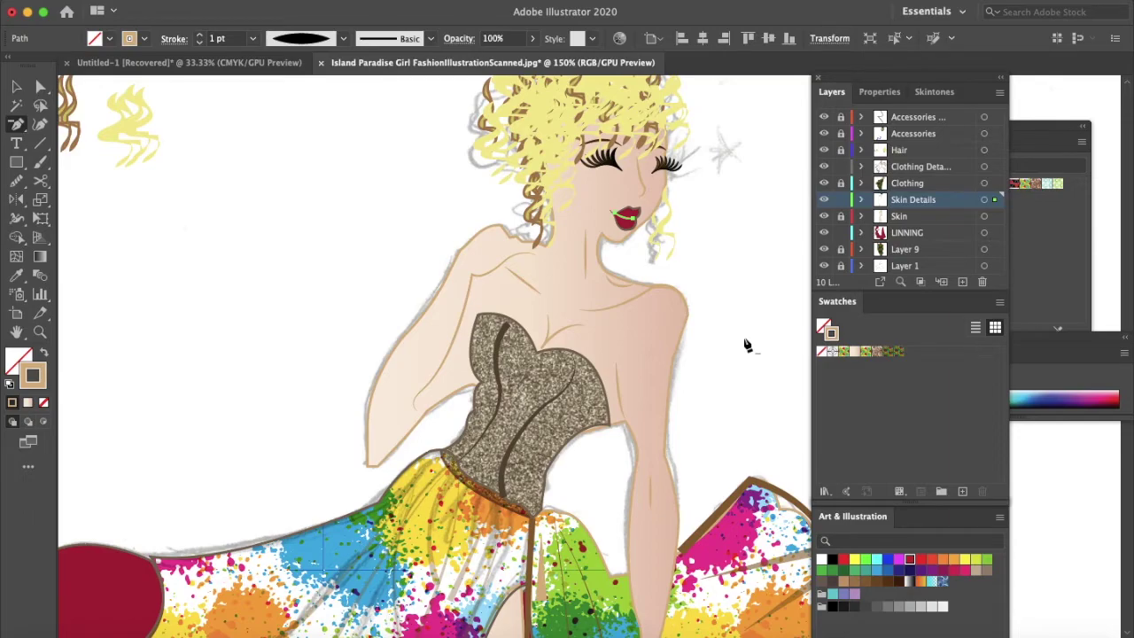
key("i")
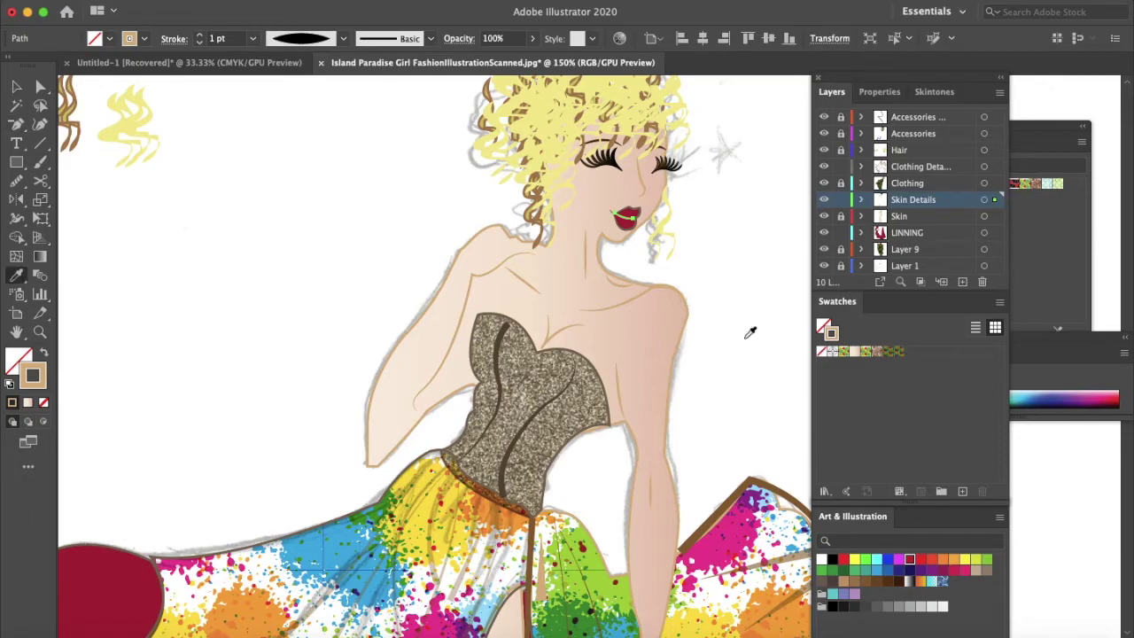
left_click(742, 487)
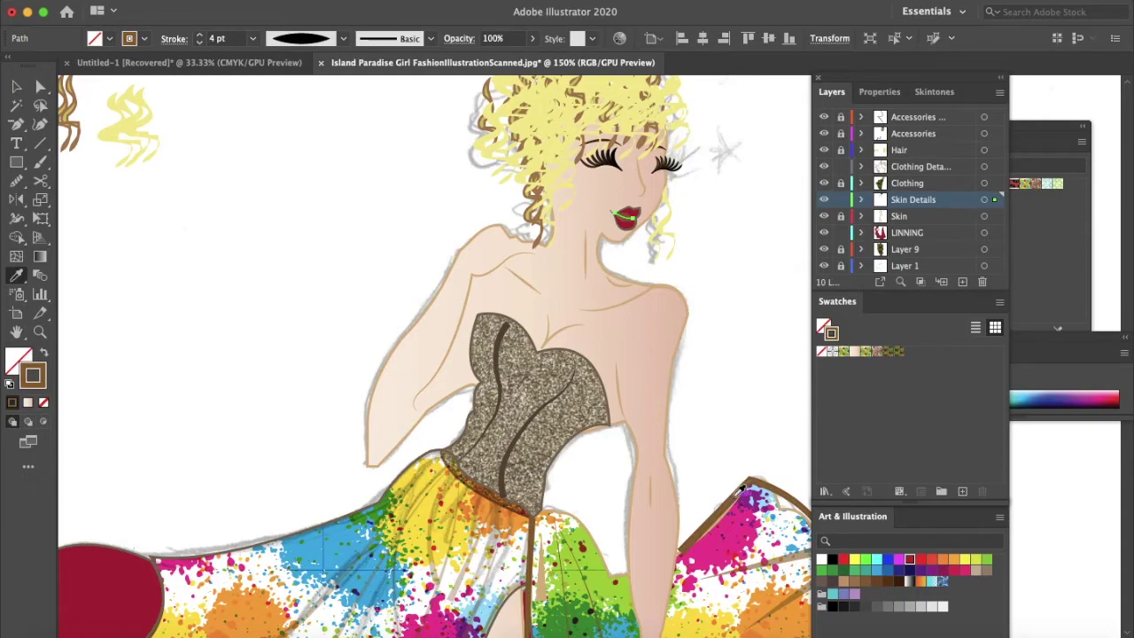
key("v")
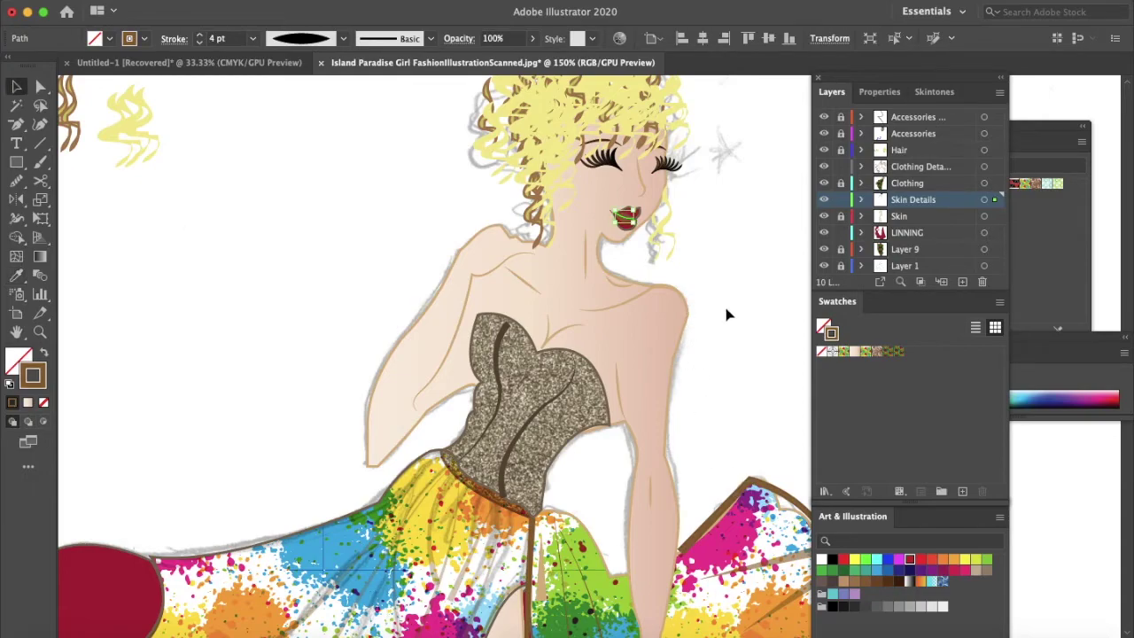
left_click(726, 314)
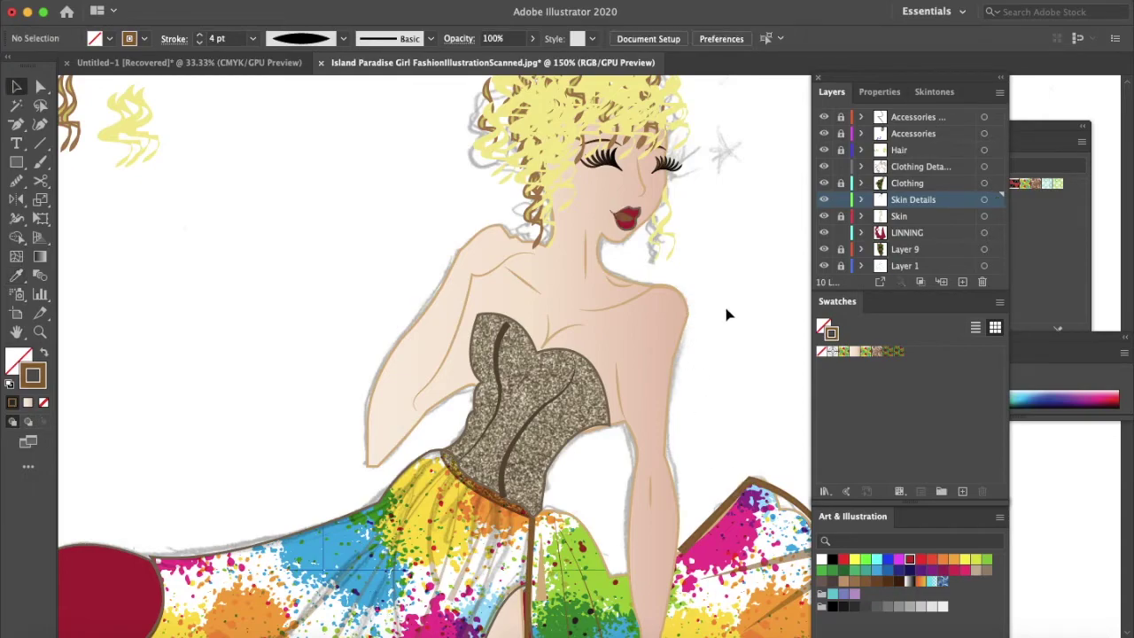
Thin the brown line between the lips to a 1 pt stroke and deselect it.
left_click(626, 220)
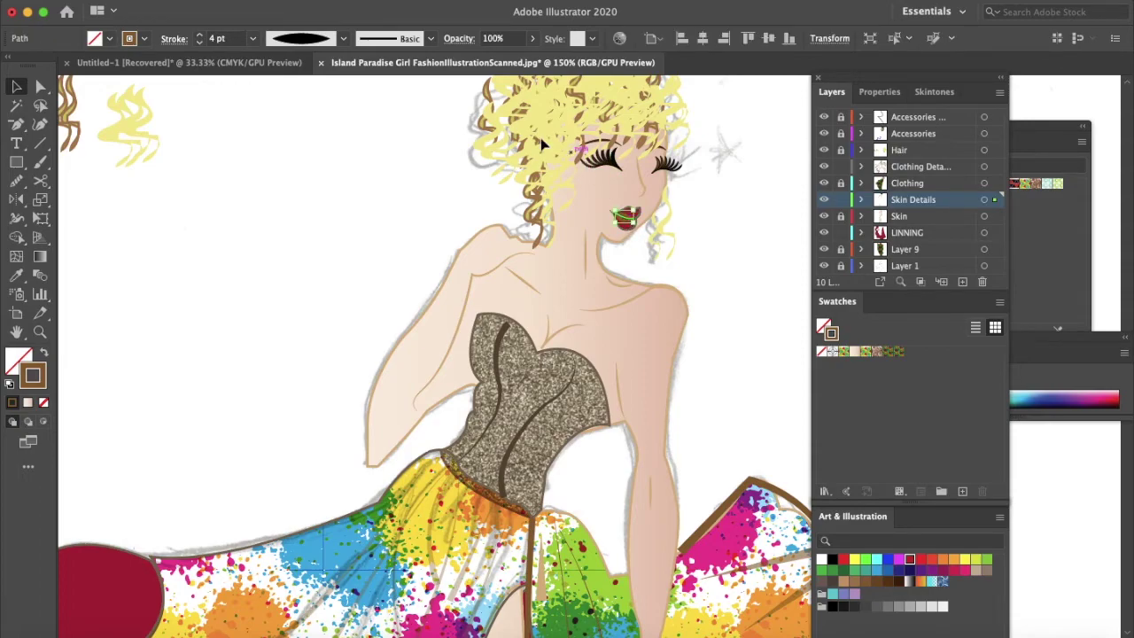
left_click(254, 39)
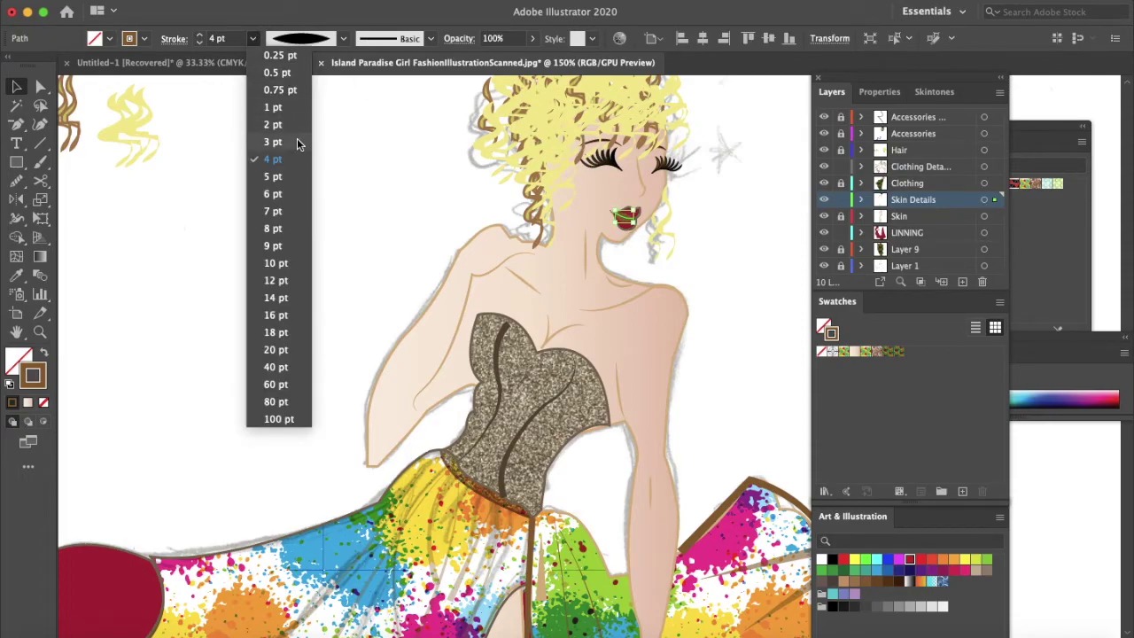
left_click(274, 125)
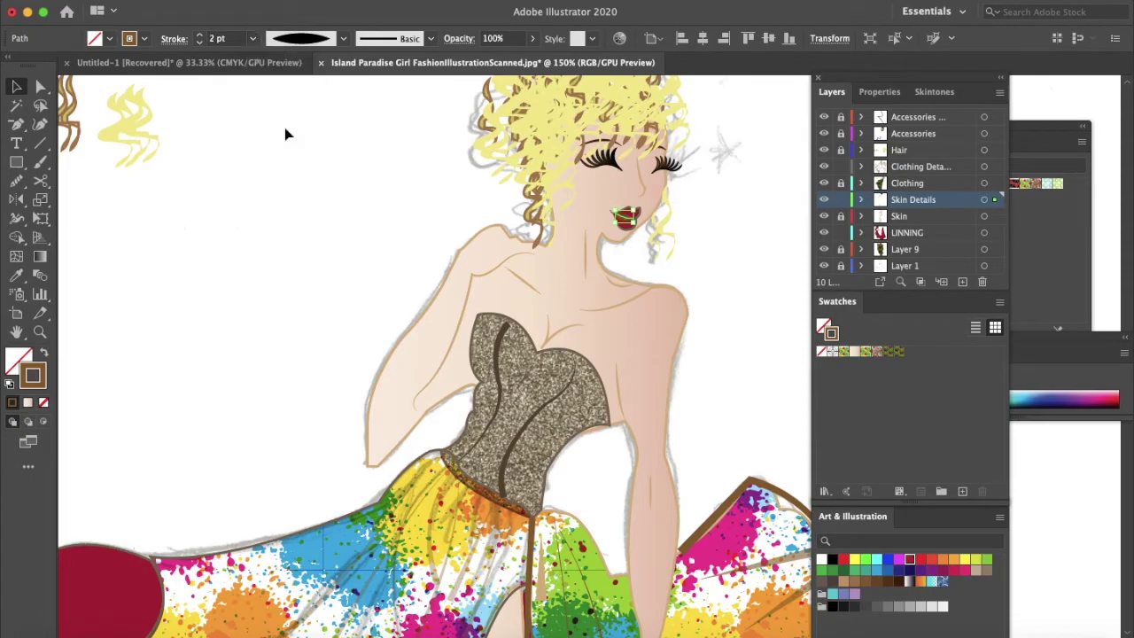
left_click(706, 262)
left_click(626, 218)
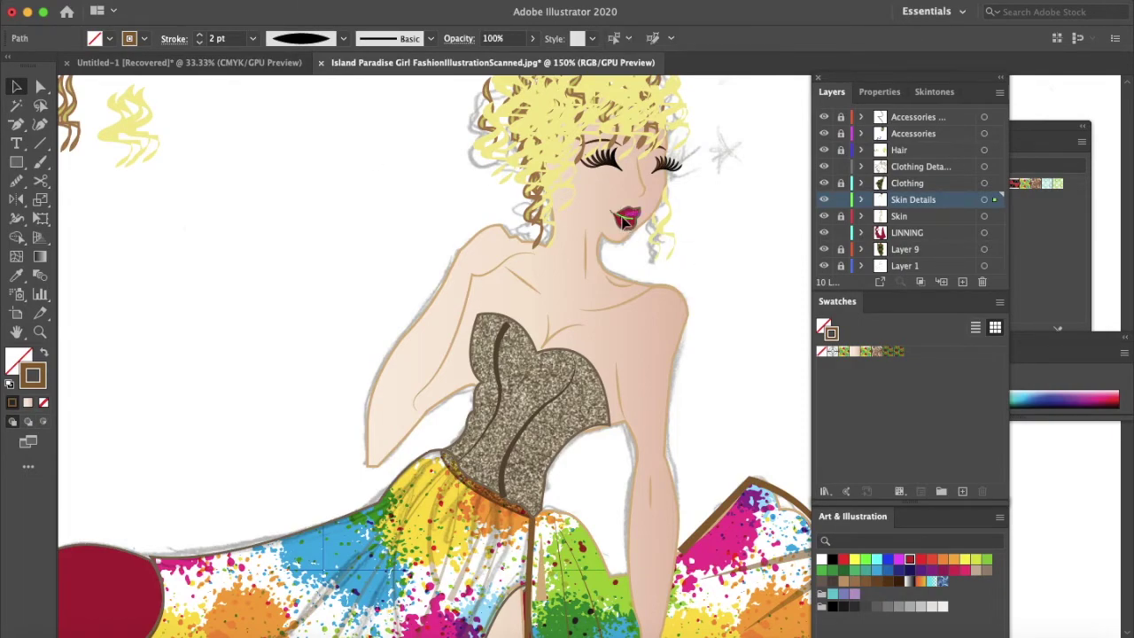
left_click(255, 38)
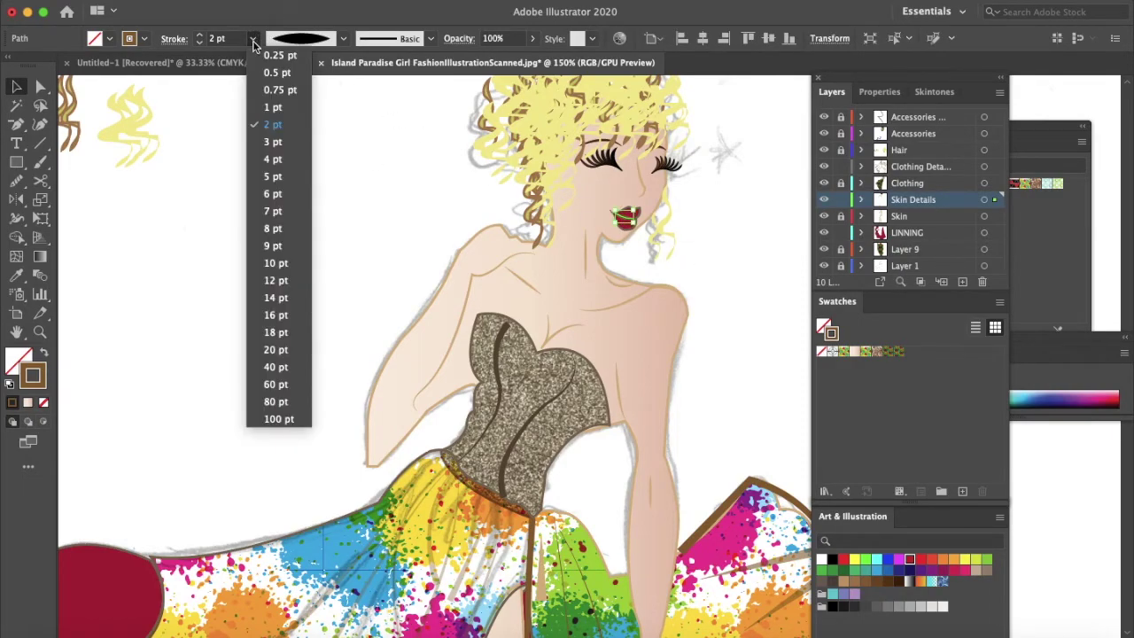
left_click(284, 111)
left_click(311, 44)
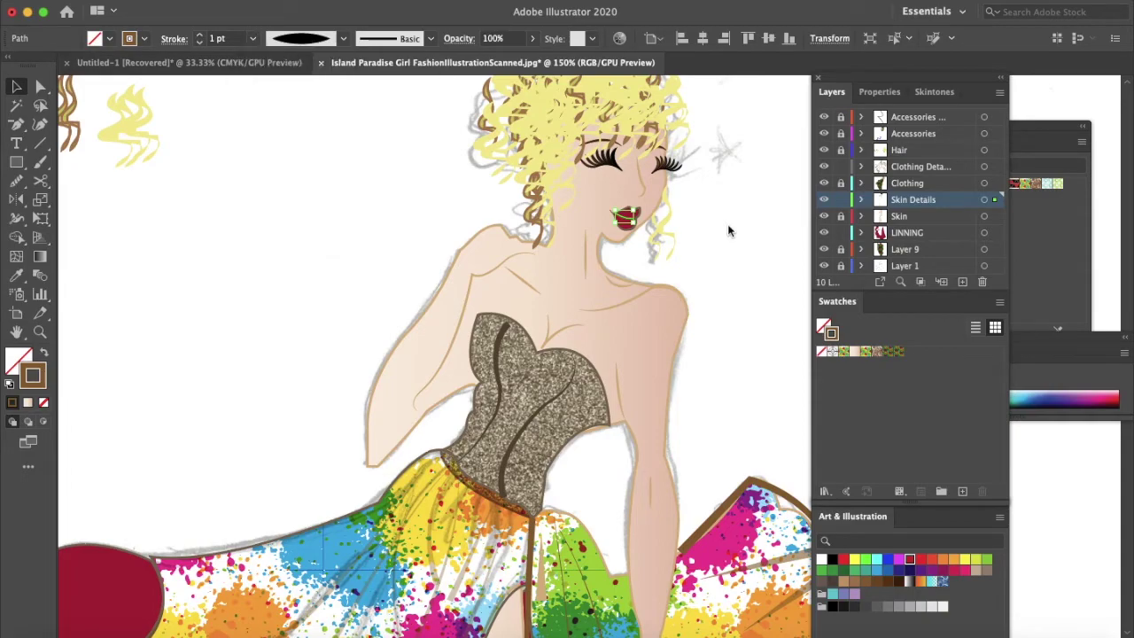
left_click(745, 299)
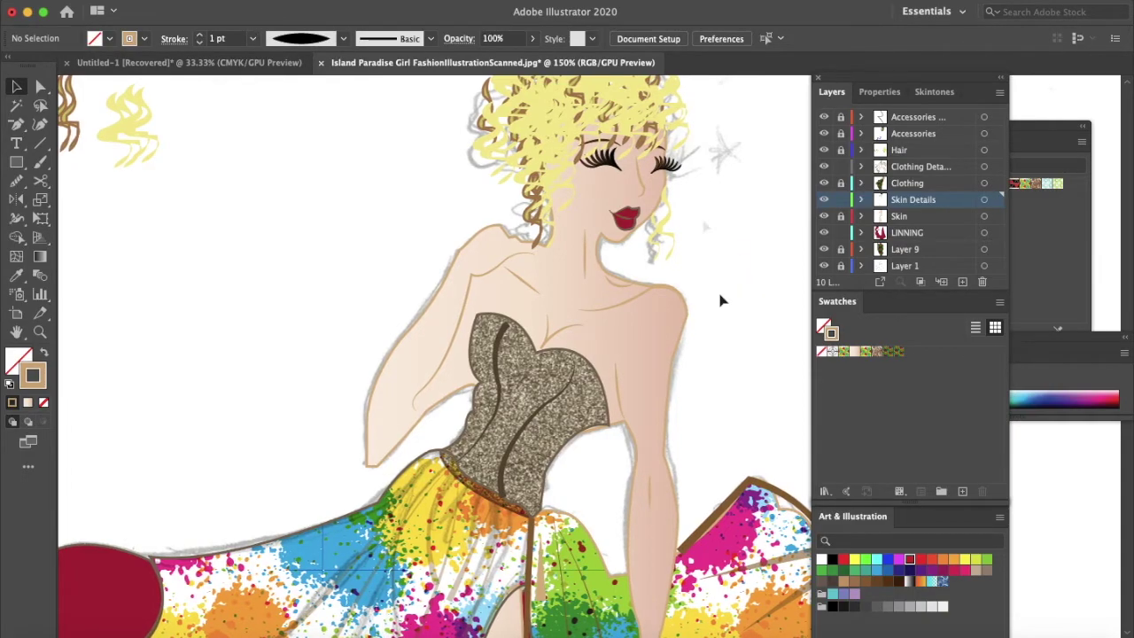
Unlock the Hair layer and place copies of the yellow curl over the crown and back of the hair.
key("super+minus")
key("super+minus")
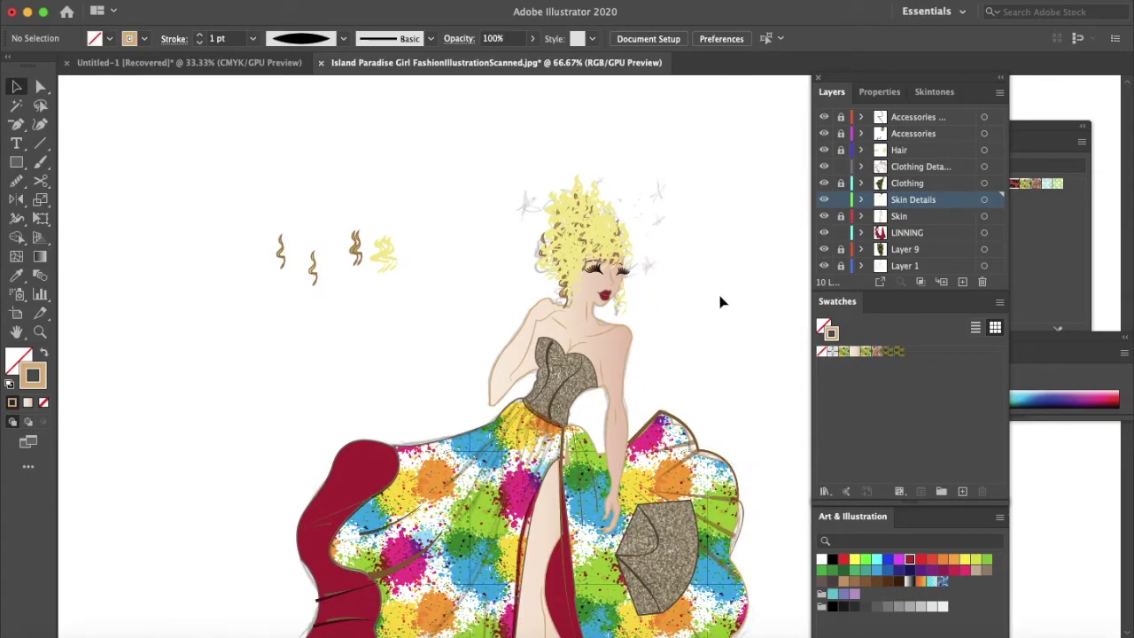
scroll(721, 302, "down", 3)
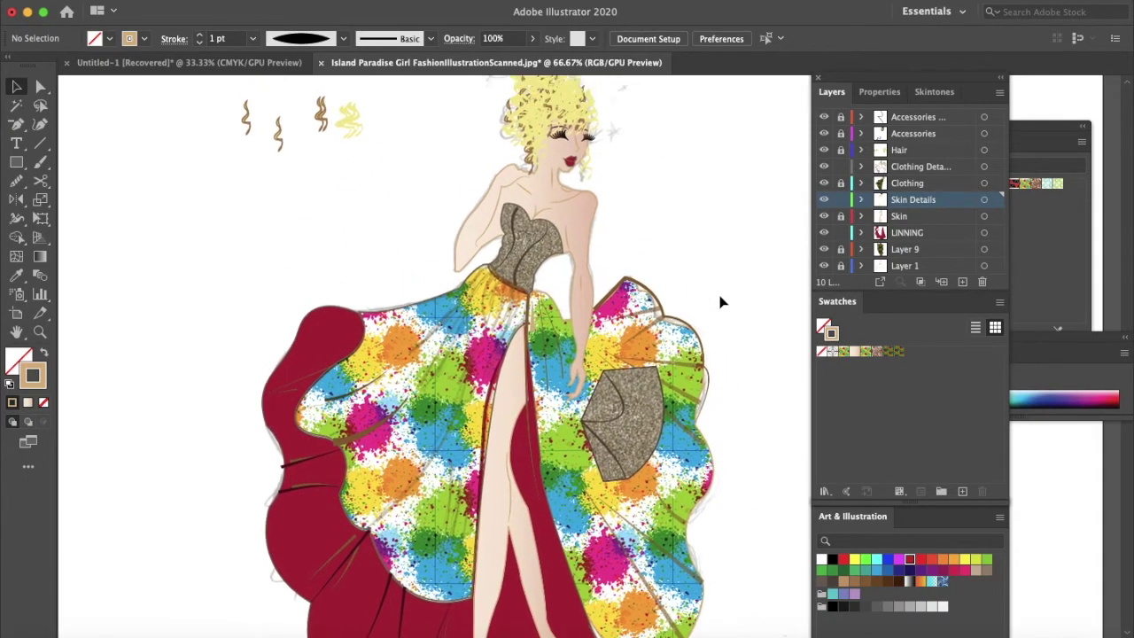
scroll(720, 302, "up", 2)
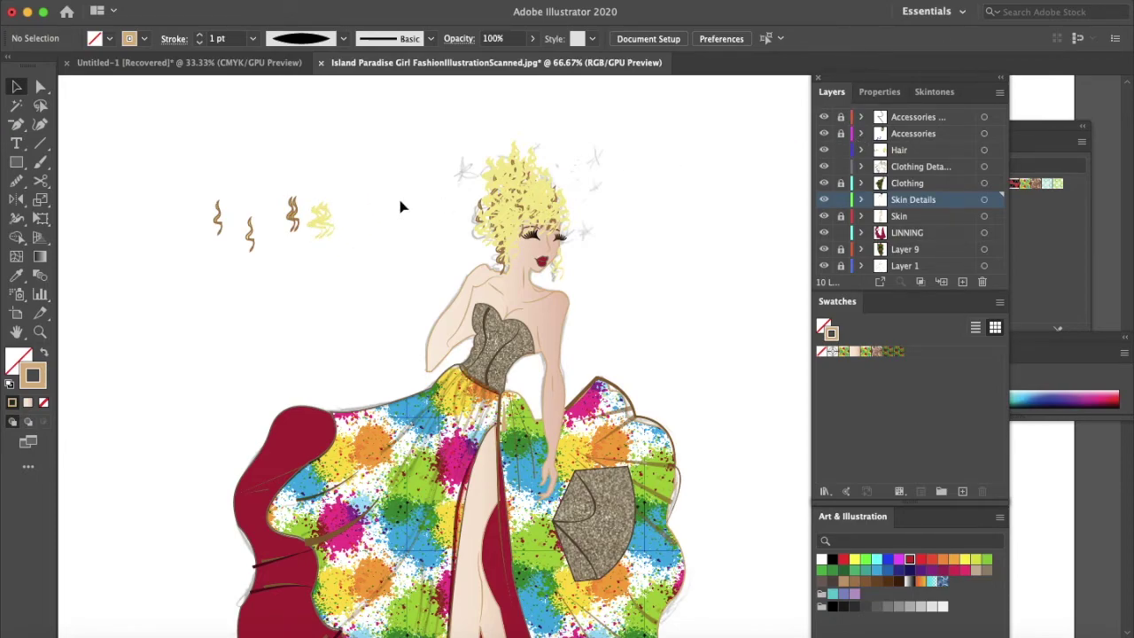
left_click_drag(376, 198, 312, 265)
left_click_drag(321, 220, 503, 226)
mouse_move(501, 225)
left_mouse_down()
mouse_move(528, 176)
mouse_move(529, 141)
mouse_move(558, 177)
mouse_move(485, 221)
left_mouse_up()
left_click(427, 259)
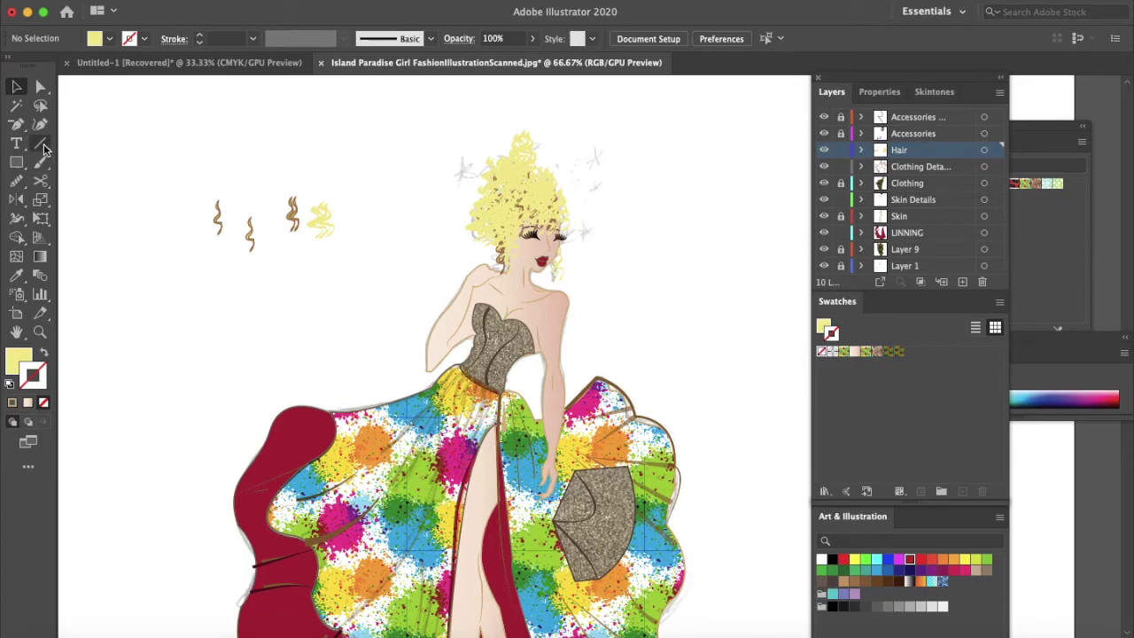
Hide Layer 1, which holds the scanned pencil sketch.
scroll(75, 278, "down", 3)
scroll(76, 278, "left", 1)
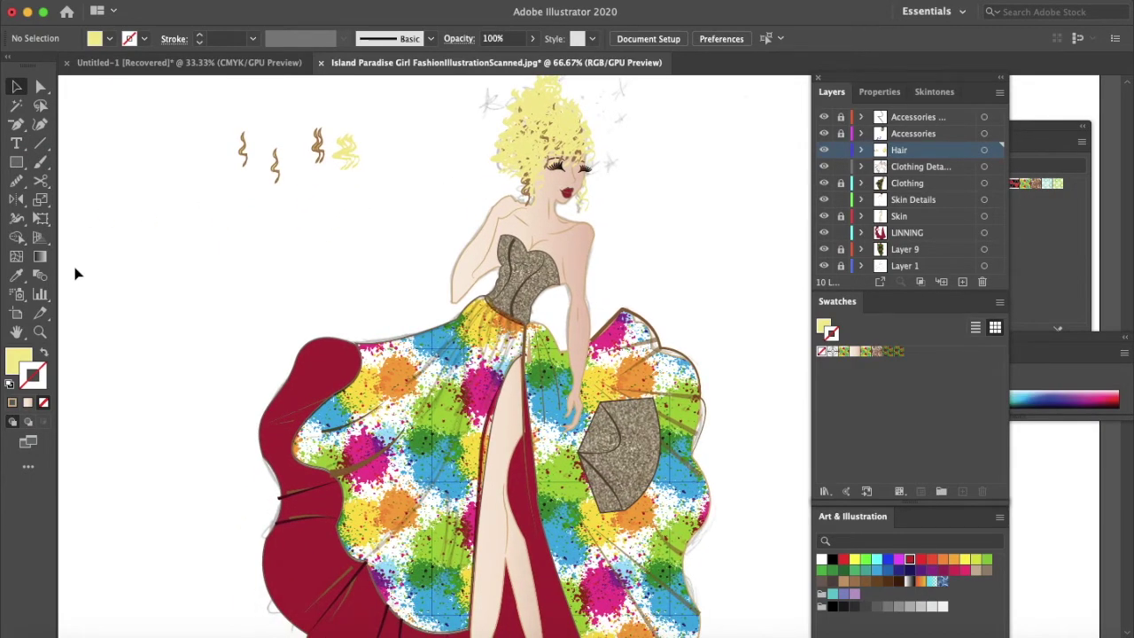
key("super+minus")
key("super+minus")
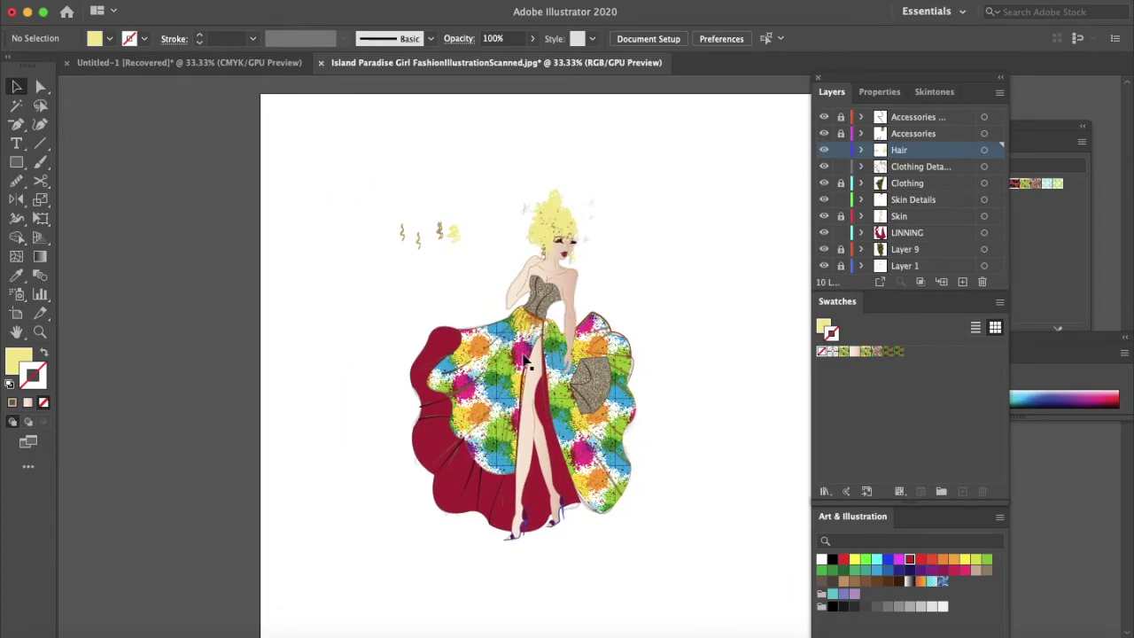
left_click(825, 267)
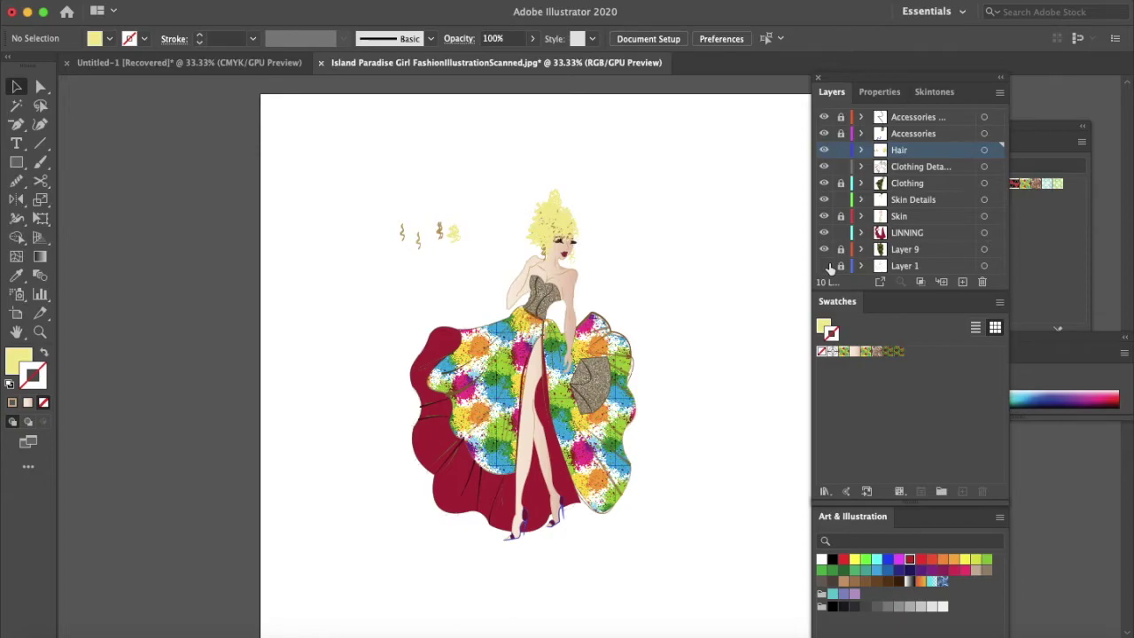
key("super+plus")
key("super+plus")
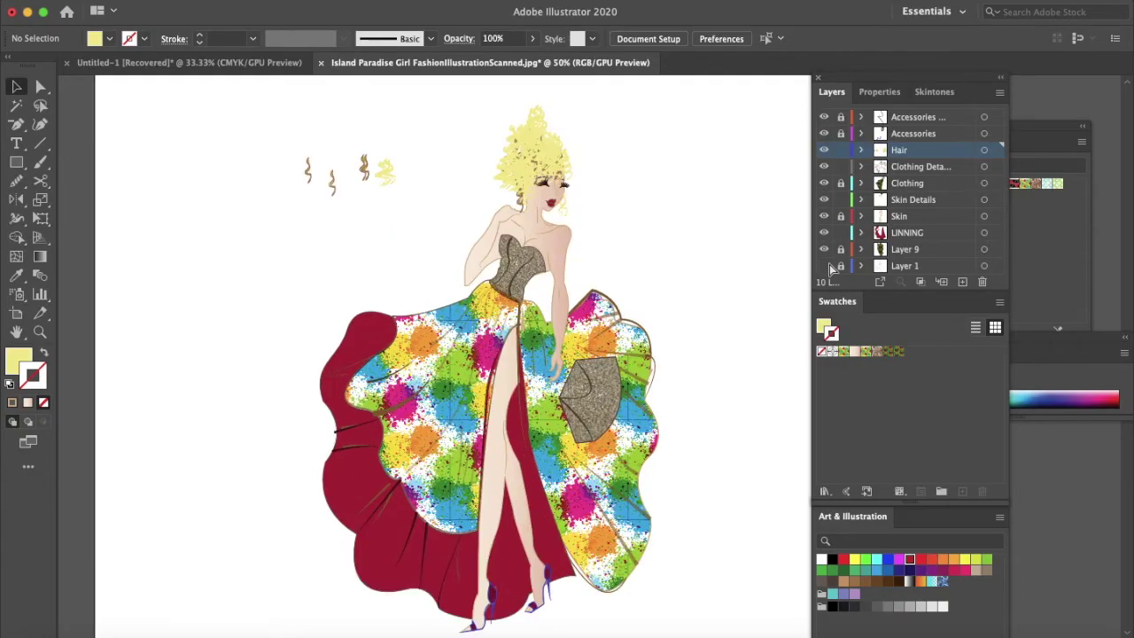
key("super+minus")
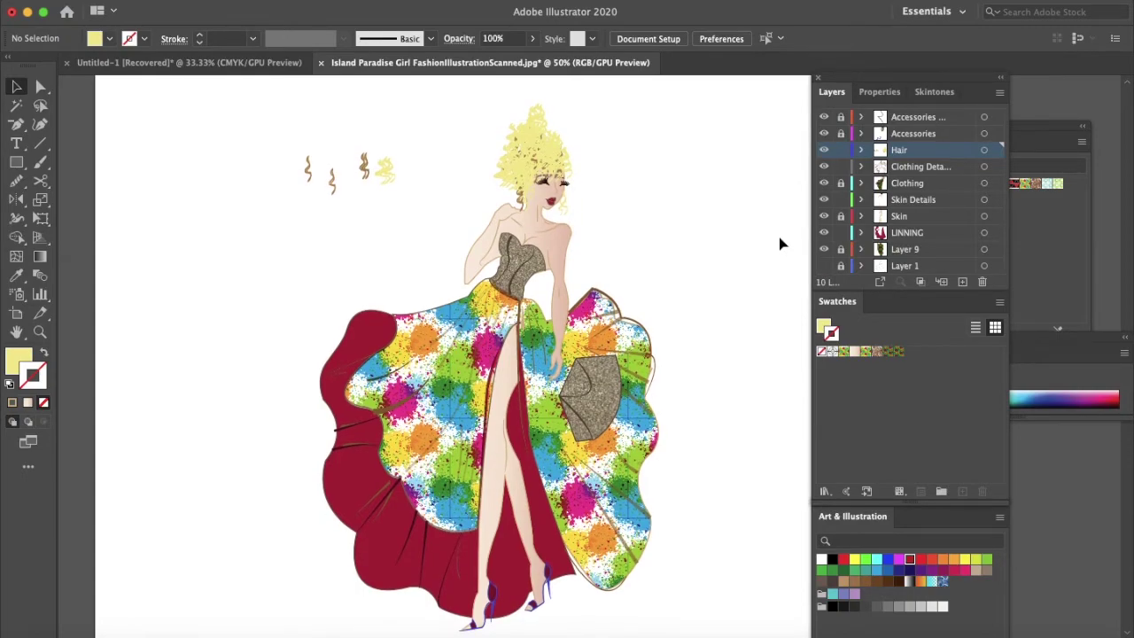
Place further copies of the yellow curl at the hair's upper right side and at the nape, then deselect.
left_click_drag(390, 180, 550, 130)
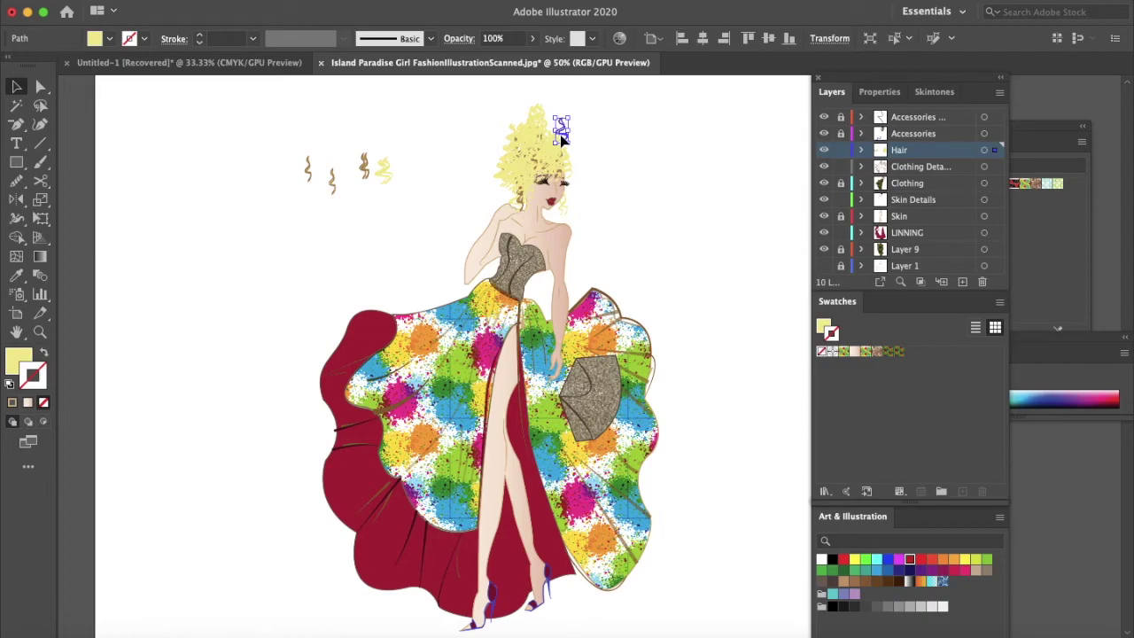
left_click_drag(406, 182, 524, 206)
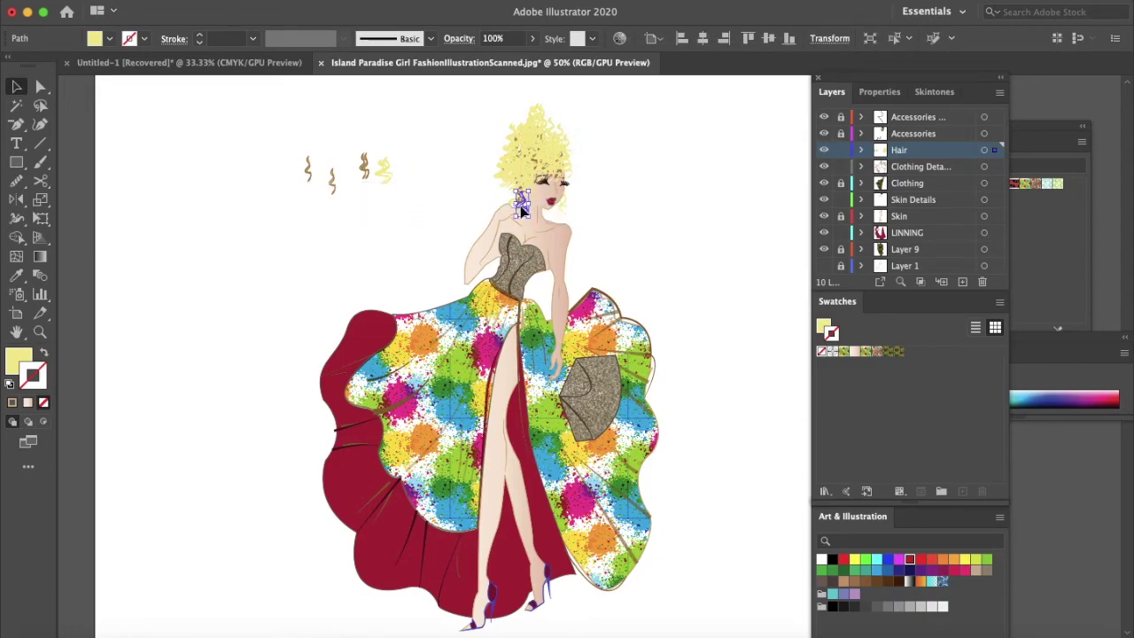
left_click(435, 189)
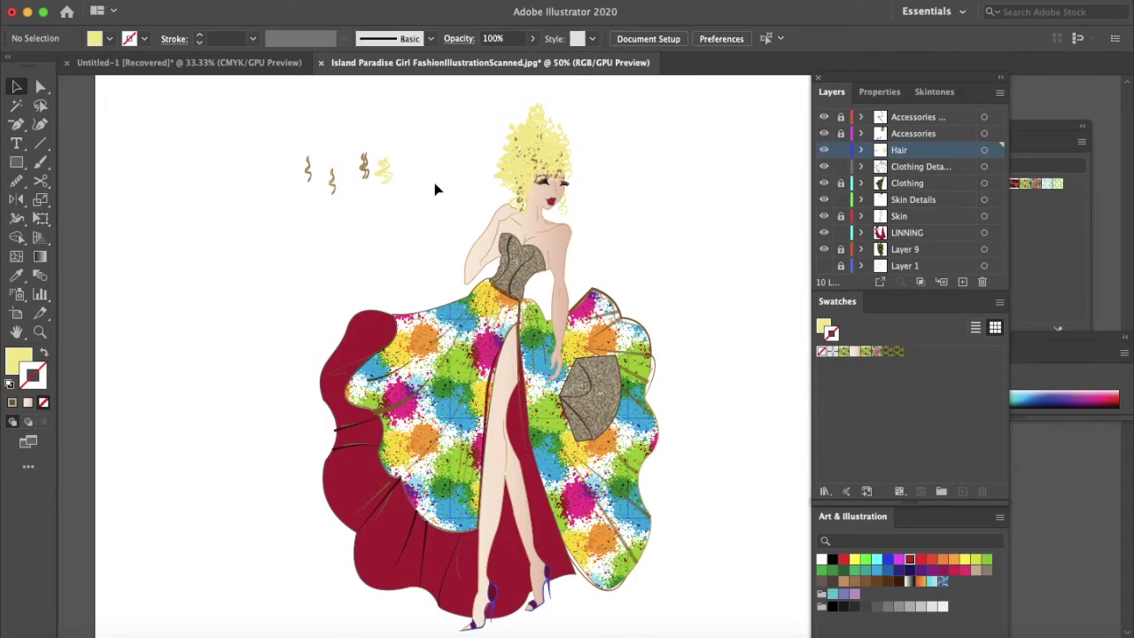
Delete the four spare brown and yellow curls lying on the blank canvas beside the figure.
left_click(354, 432)
left_click(285, 410)
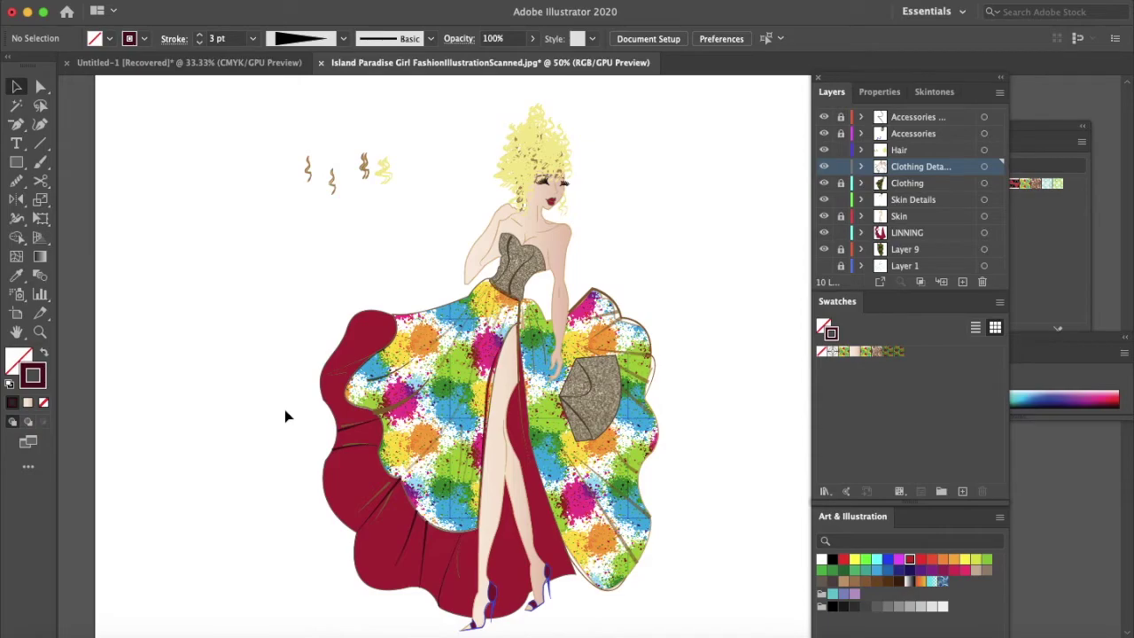
left_click_drag(348, 199, 405, 222)
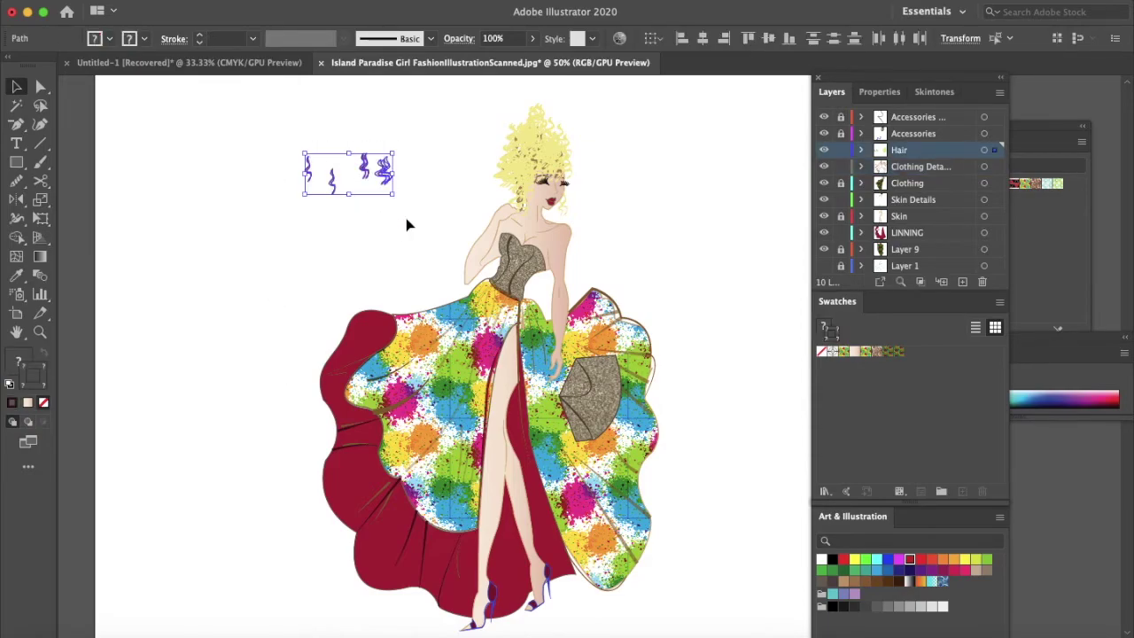
key("Delete")
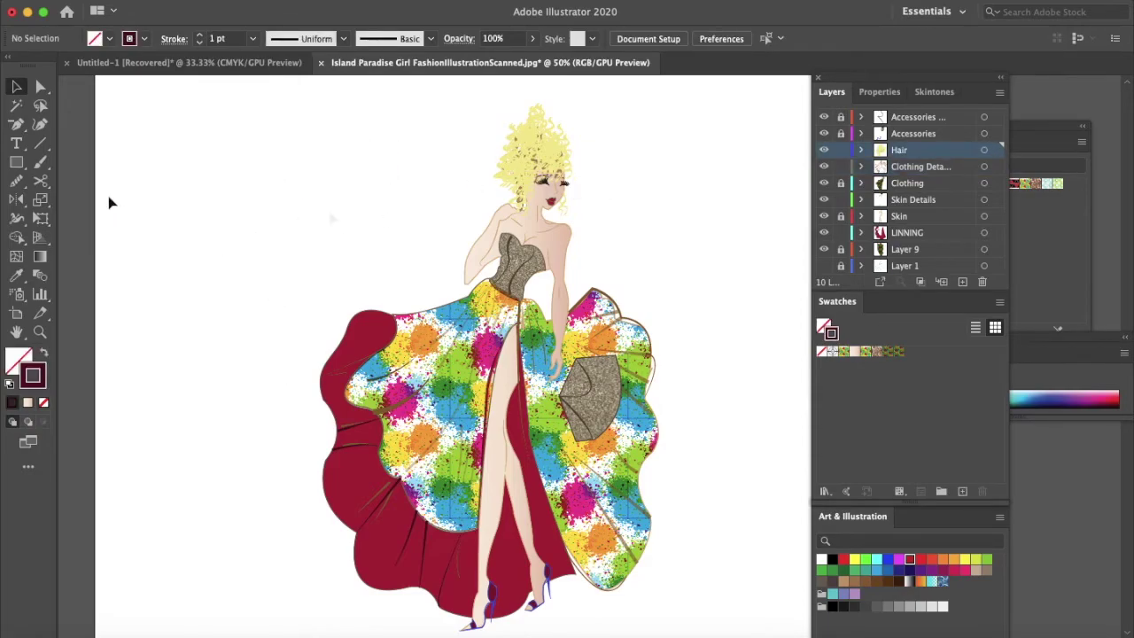
Activate the Star tool with a golden-orange F9B800 fill and no stroke.
left_click(16, 163)
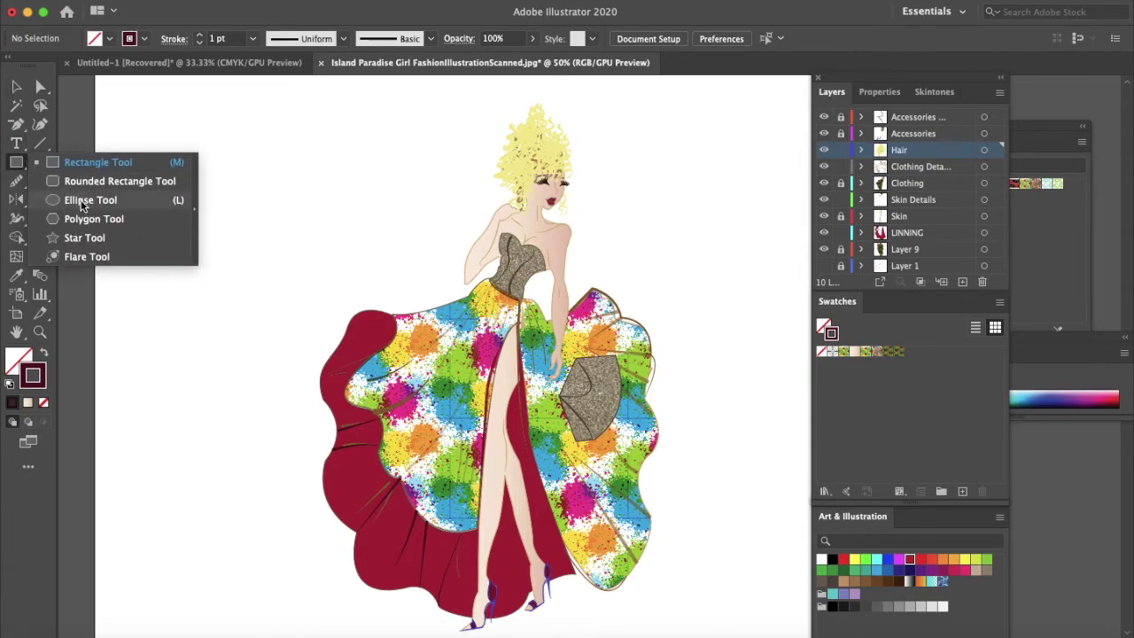
left_click(89, 237)
left_click(16, 363)
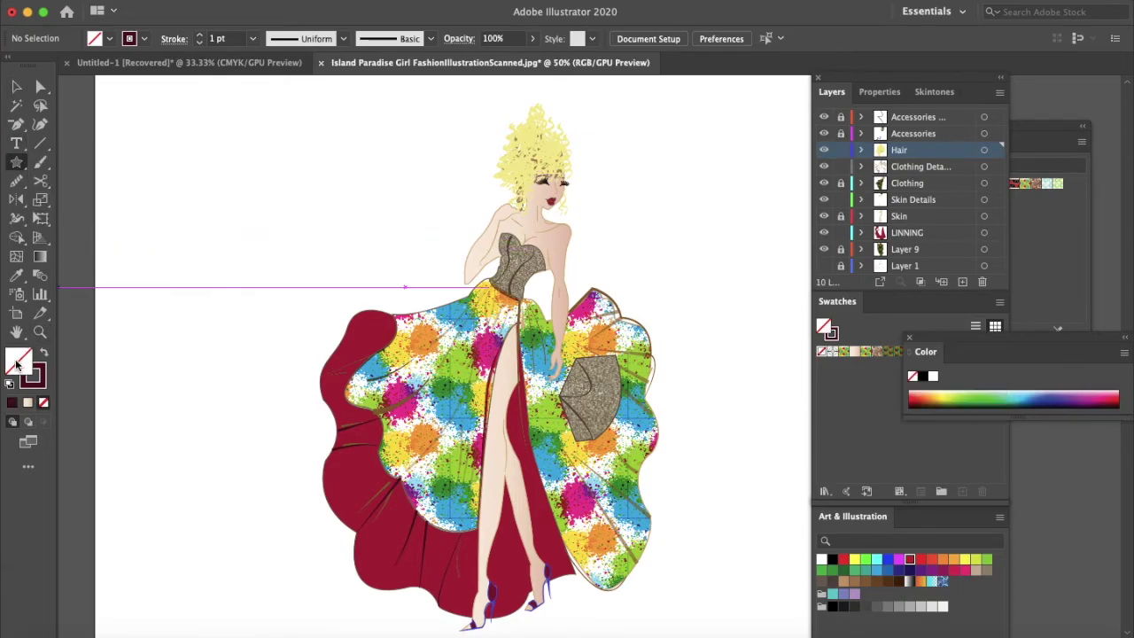
double_click(16, 363)
mouse_move(832, 177)
left_mouse_down()
mouse_move(856, 182)
mouse_move(815, 169)
mouse_move(863, 155)
mouse_move(878, 164)
mouse_move(887, 147)
left_mouse_up()
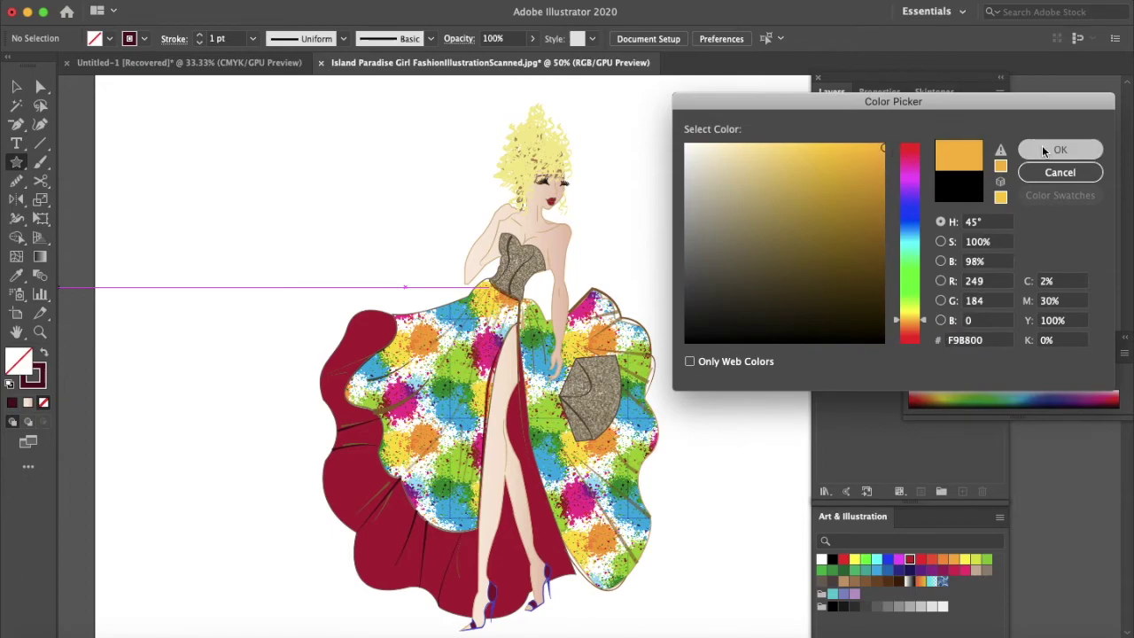
left_click(1047, 150)
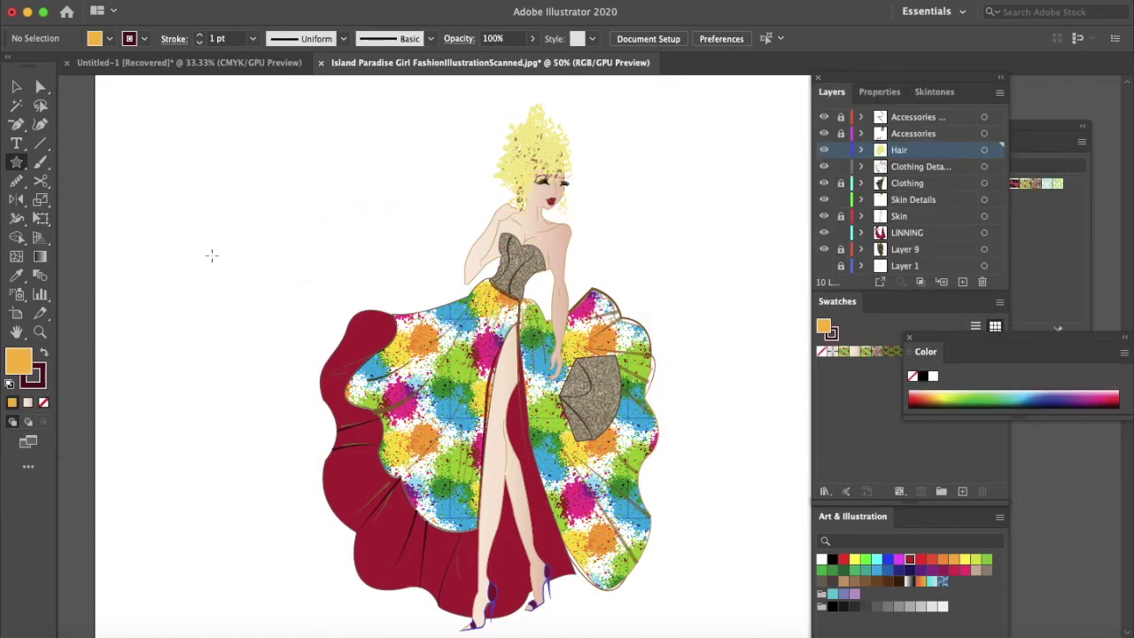
left_click(44, 403)
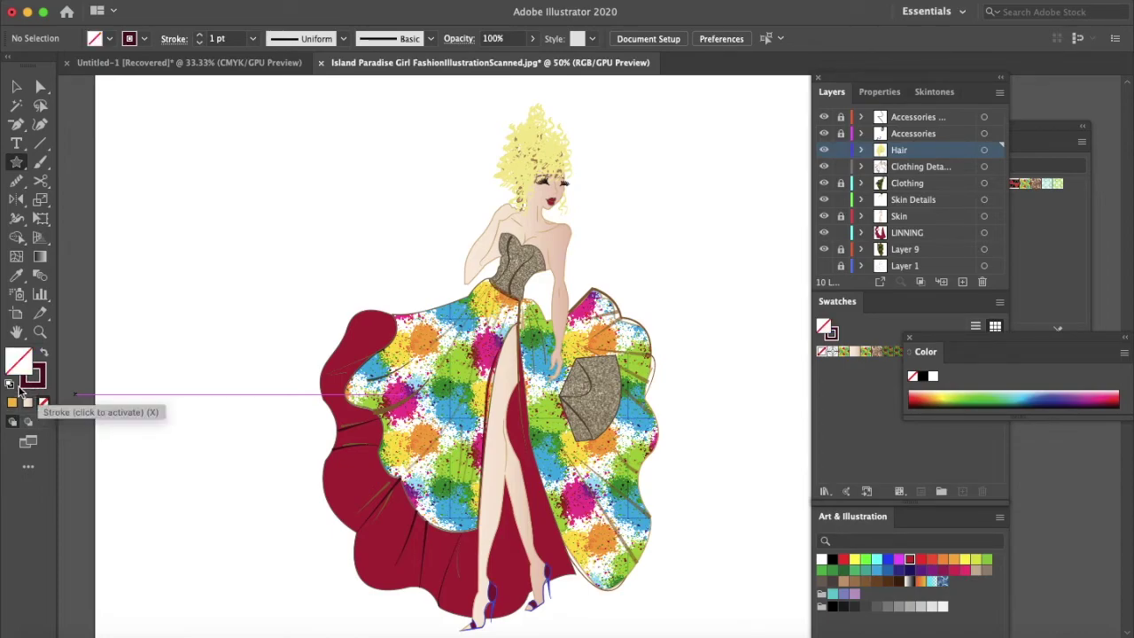
left_click(12, 402)
left_click(40, 386)
left_click(45, 402)
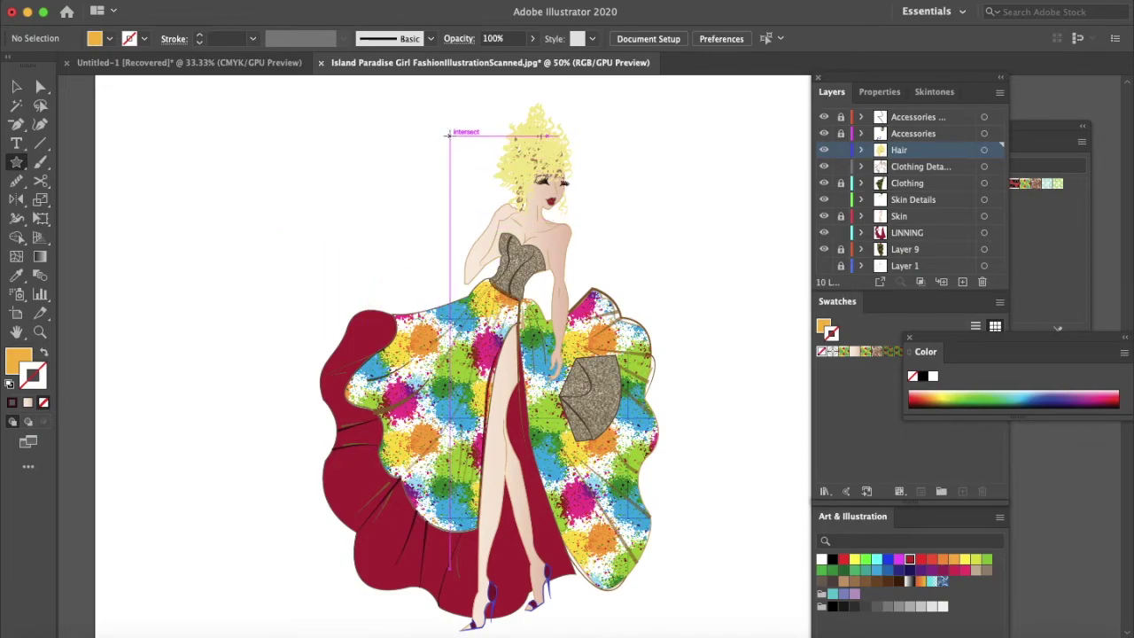
Draw a small five-pointed star beside the hair and duplicate it around the head to make six, shrinking the one behind the hair.
left_click_drag(449, 135, 448, 123)
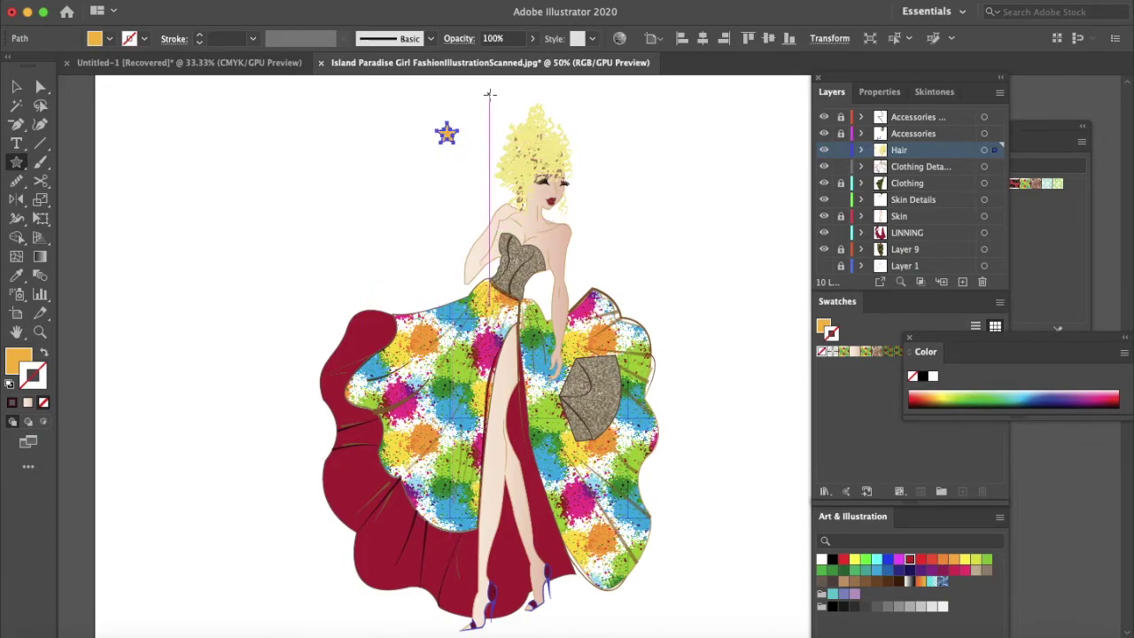
key("v")
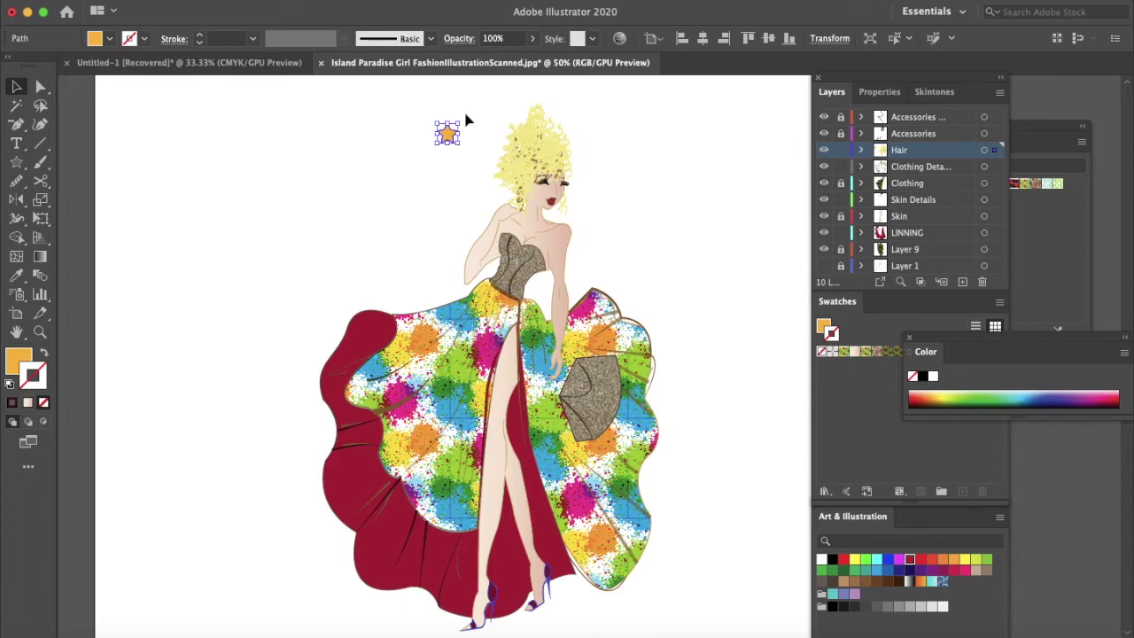
left_click_drag(448, 136, 590, 202, "alt")
mouse_move(490, 117)
left_mouse_down("alt")
mouse_move(496, 150)
mouse_move(485, 137)
left_mouse_up("alt")
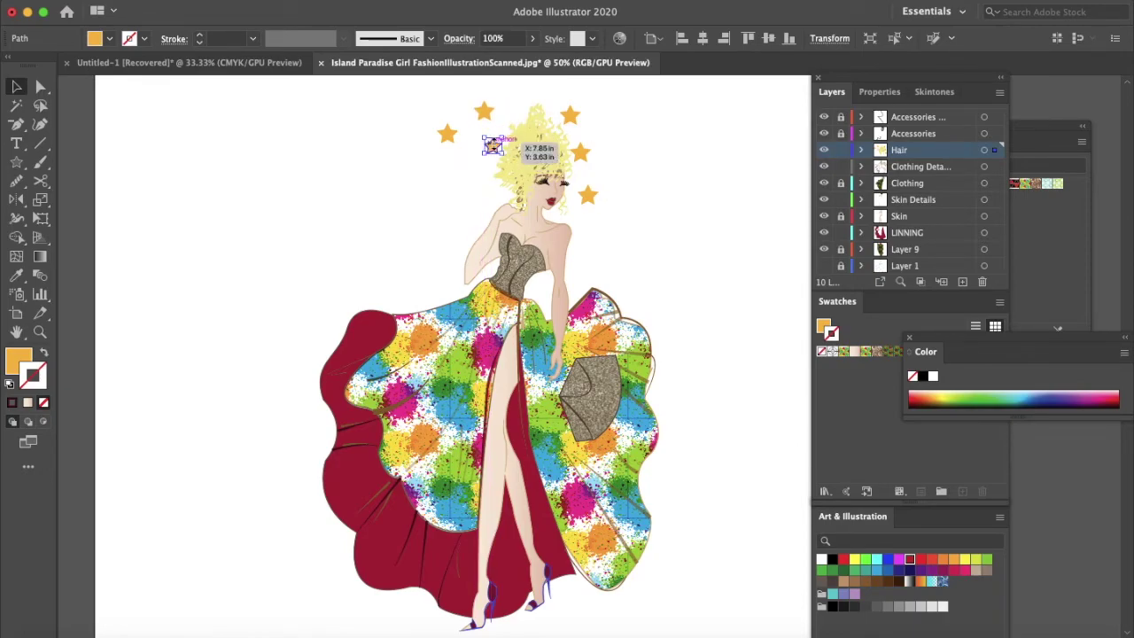
Scale down the stars beside the face, at the back of the hair and at the hair's right edge.
left_click(584, 199)
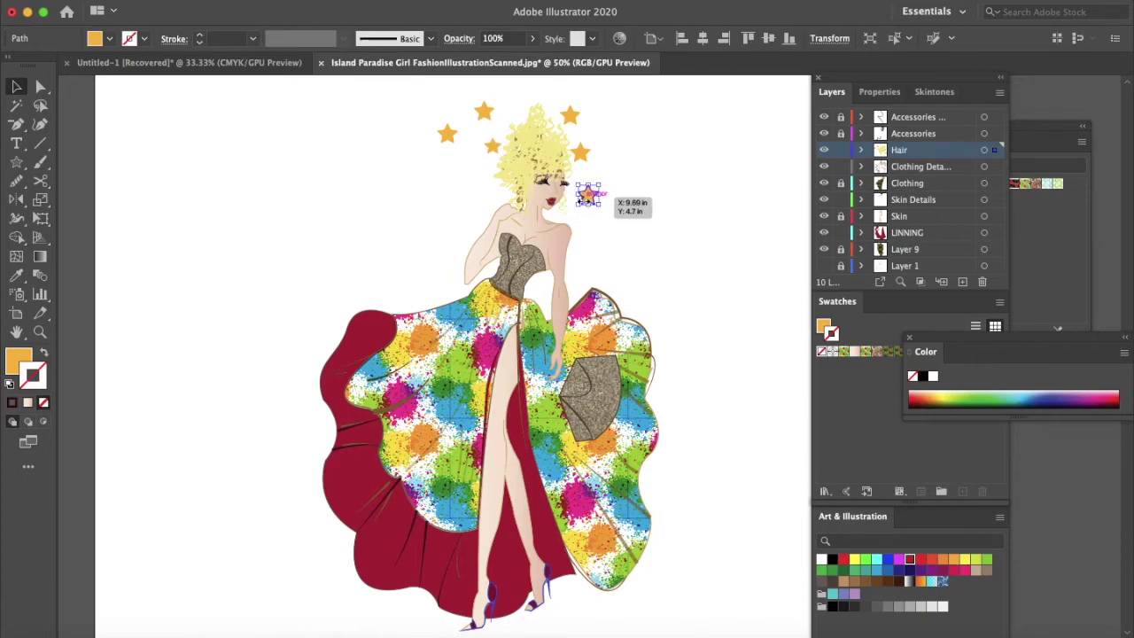
left_click_drag(600, 185, 595, 197)
left_click(490, 142)
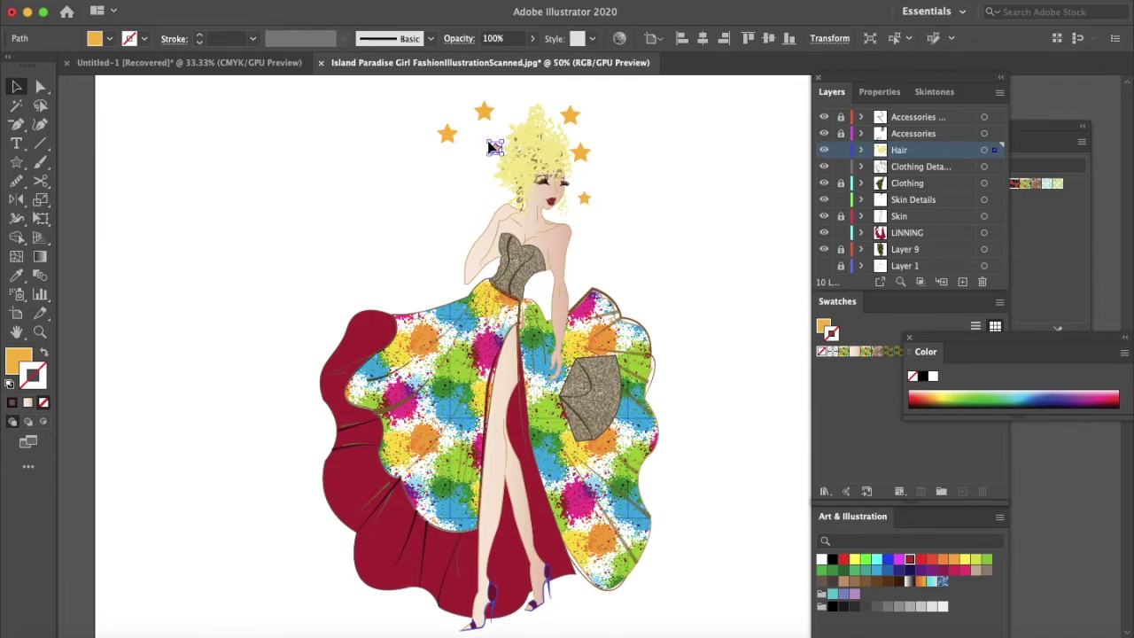
left_click(463, 190)
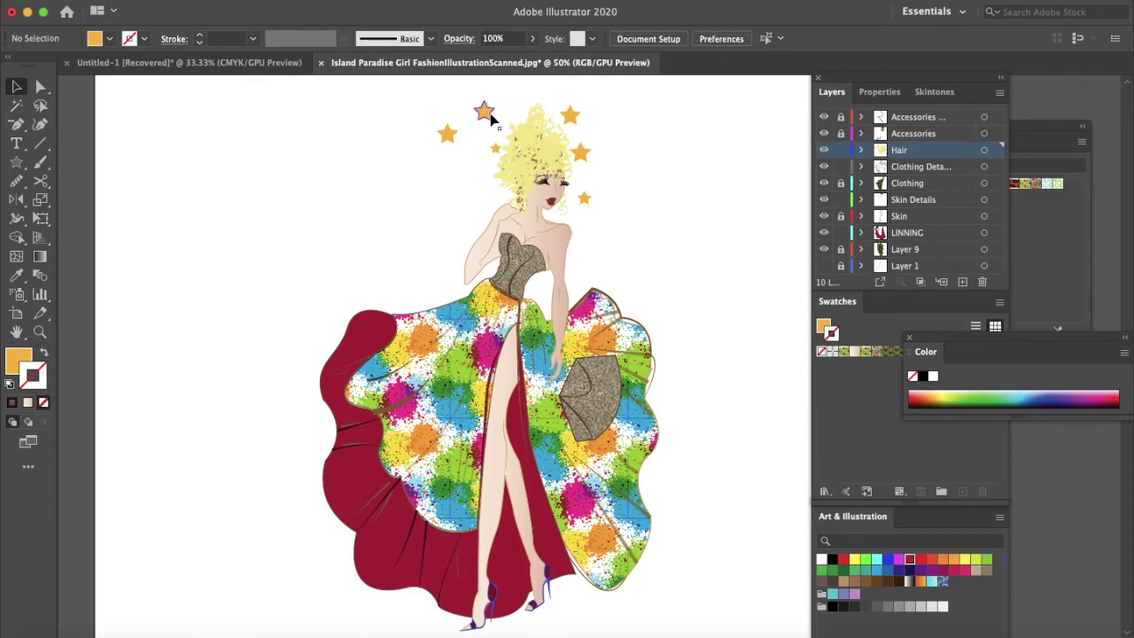
left_click(580, 153)
mouse_move(597, 139)
left_mouse_down()
mouse_move(620, 135)
mouse_move(587, 154)
left_mouse_up()
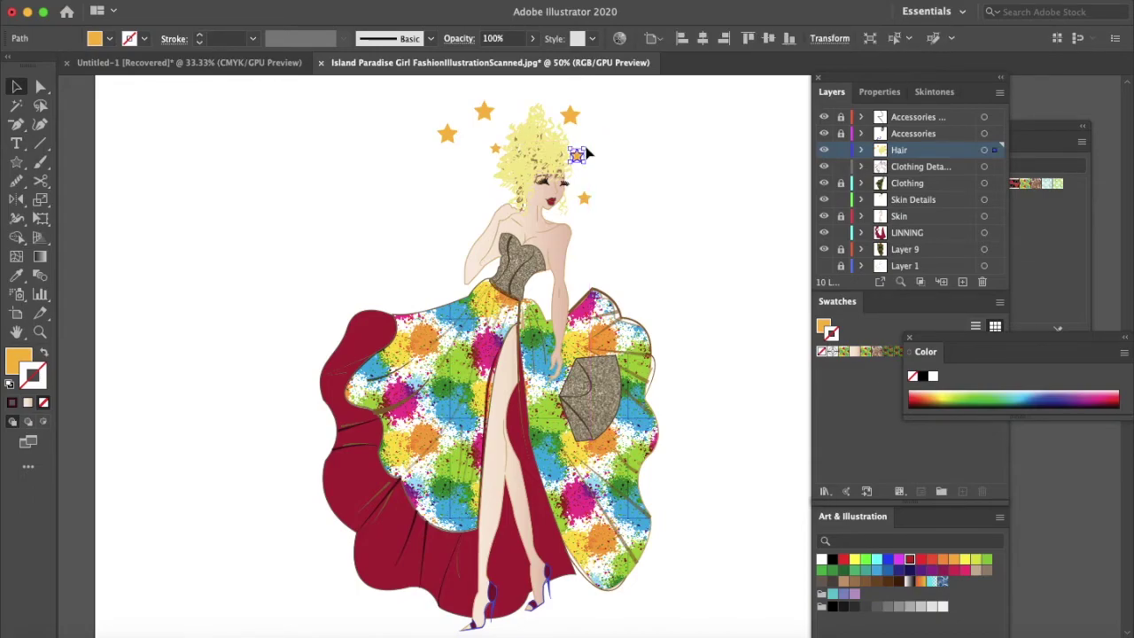
Rearrange the golden stars closer around the hair and add two more, including a small one at the hair's lower back.
left_click(608, 149)
left_click_drag(484, 111, 482, 171)
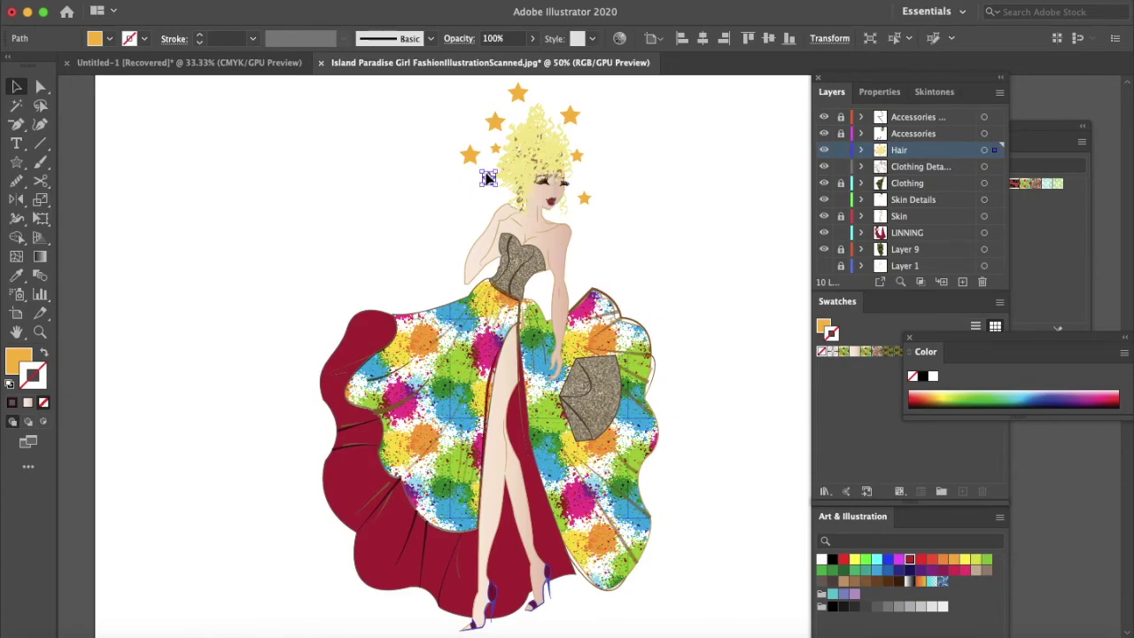
left_click(671, 144)
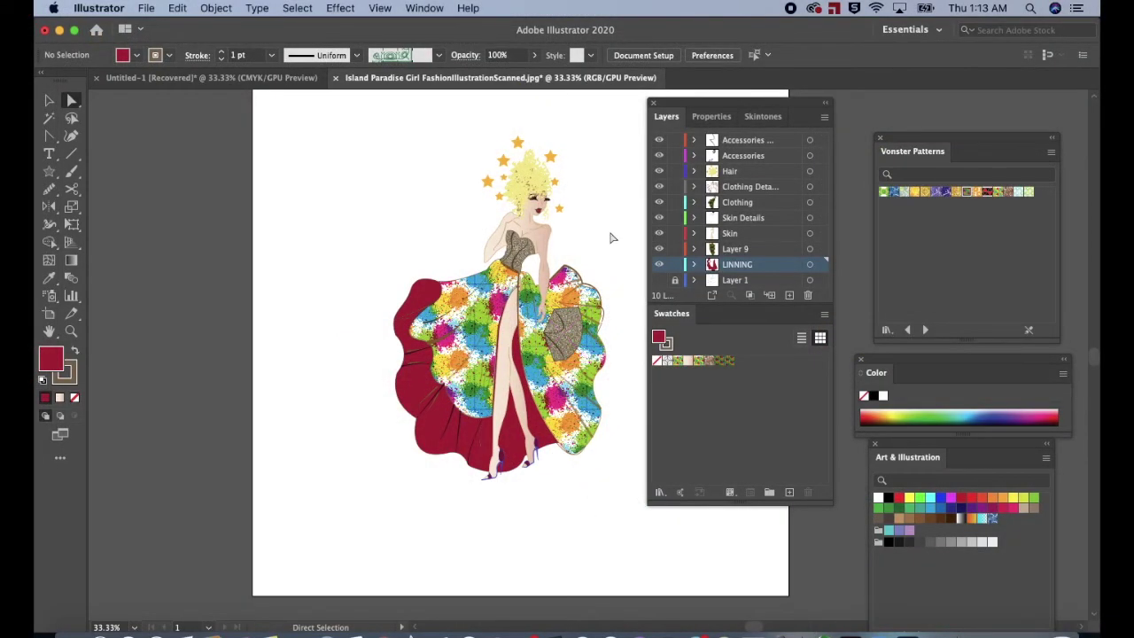
Duplicate the small star beside the face and place the copy on the glittery bag by the hand.
key("super+equal")
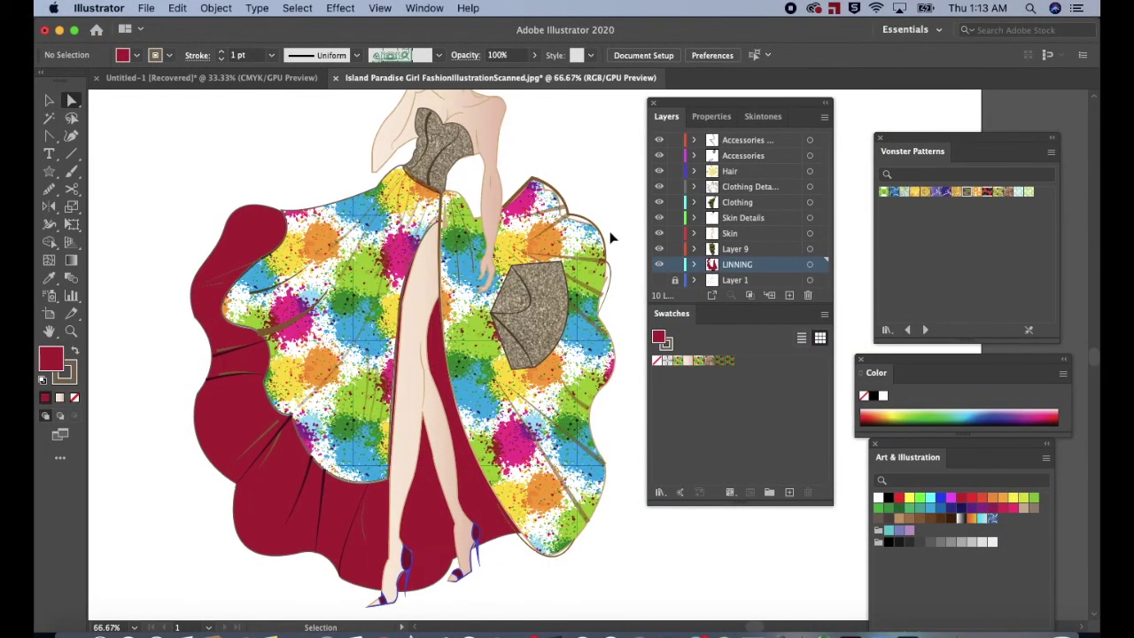
scroll(610, 237, "up", 5)
scroll(610, 237, "right", 2)
key("v")
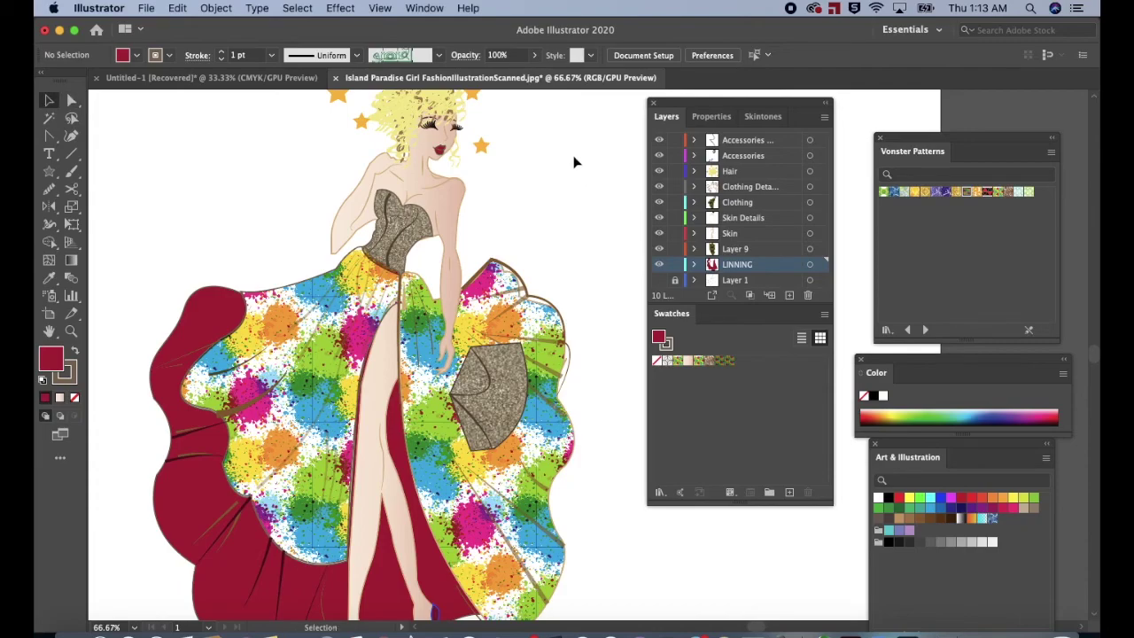
left_click(481, 147)
left_click_drag(483, 149, 589, 357)
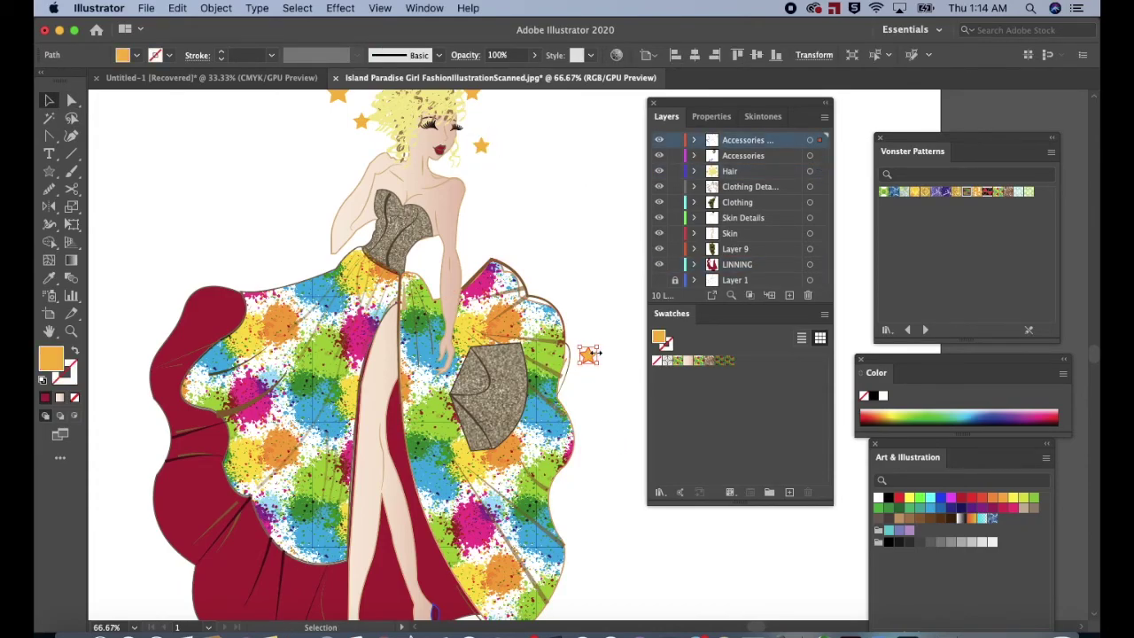
left_click_drag(590, 360, 489, 386)
left_click(565, 246)
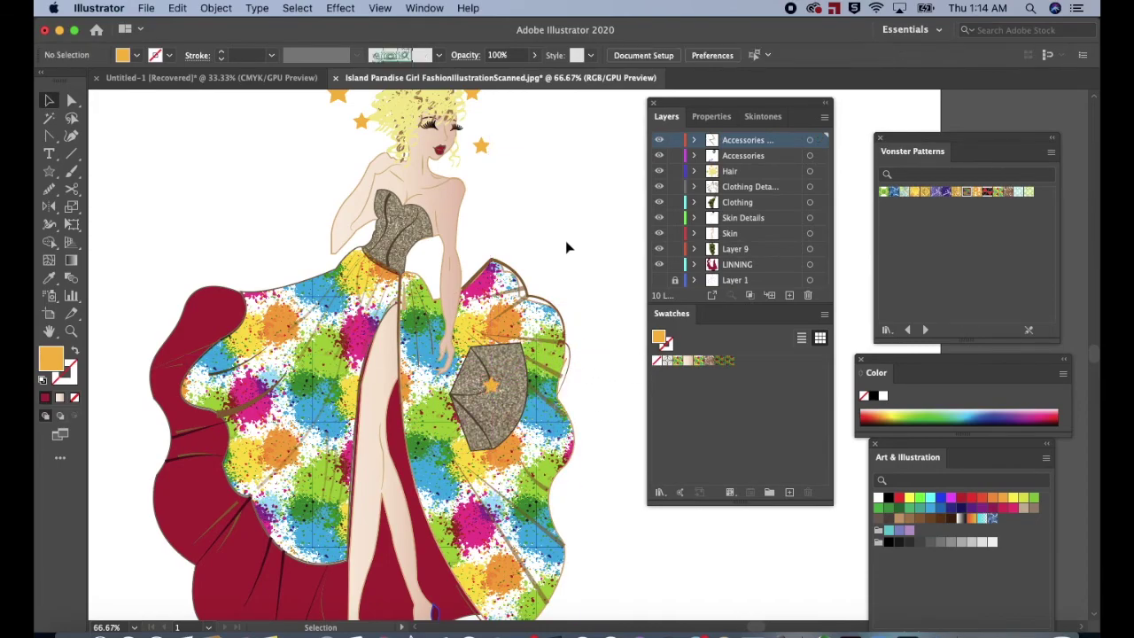
Group the whole figure with its stars and scale it up to about 8.99 in wide by 14.57 in high.
key("super+minus")
key("super+minus")
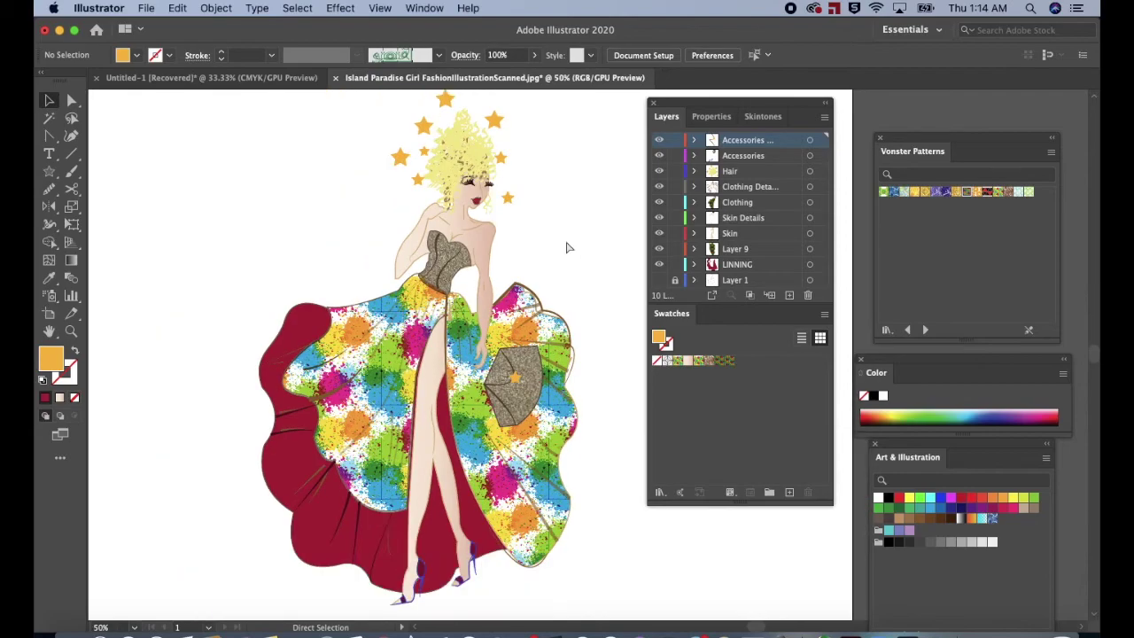
scroll(566, 240, "right", 3)
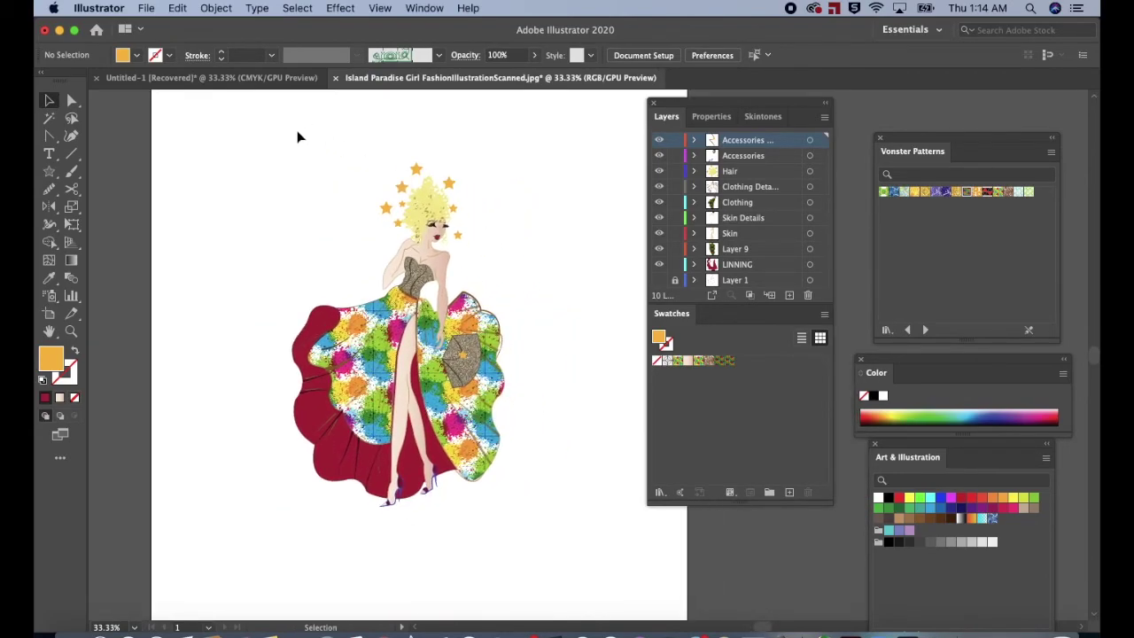
key("super+a")
key("a")
key("v")
left_click(570, 499)
left_click_drag(358, 313, 539, 475)
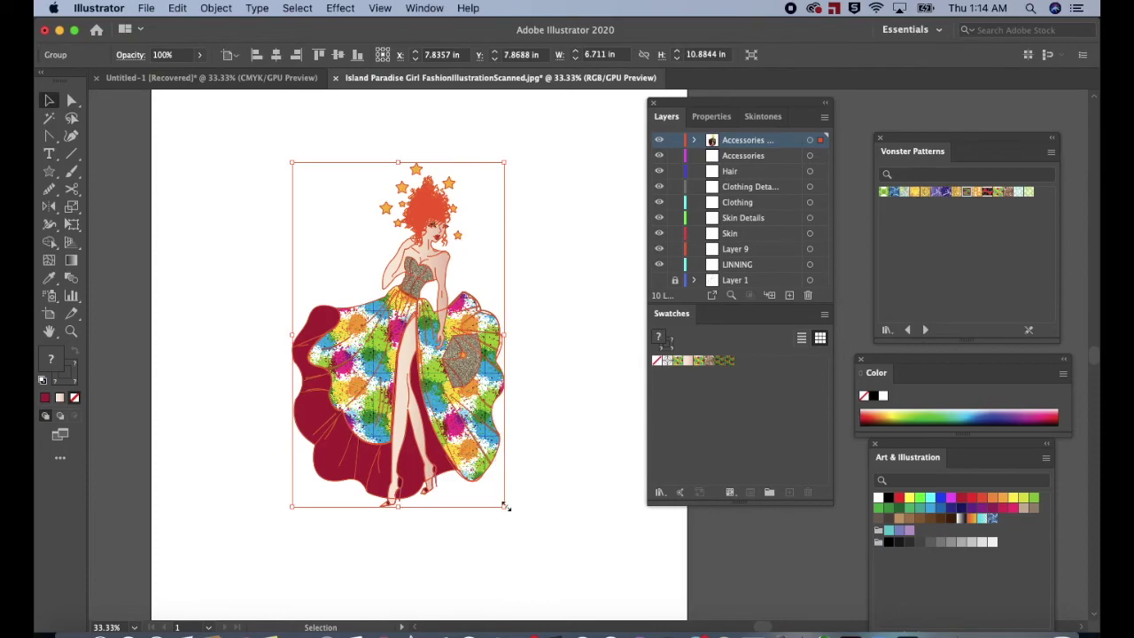
left_click_drag(510, 516, 590, 576)
scroll(559, 563, "right", 5)
scroll(560, 574, "up", 5)
scroll(560, 574, "left", 4)
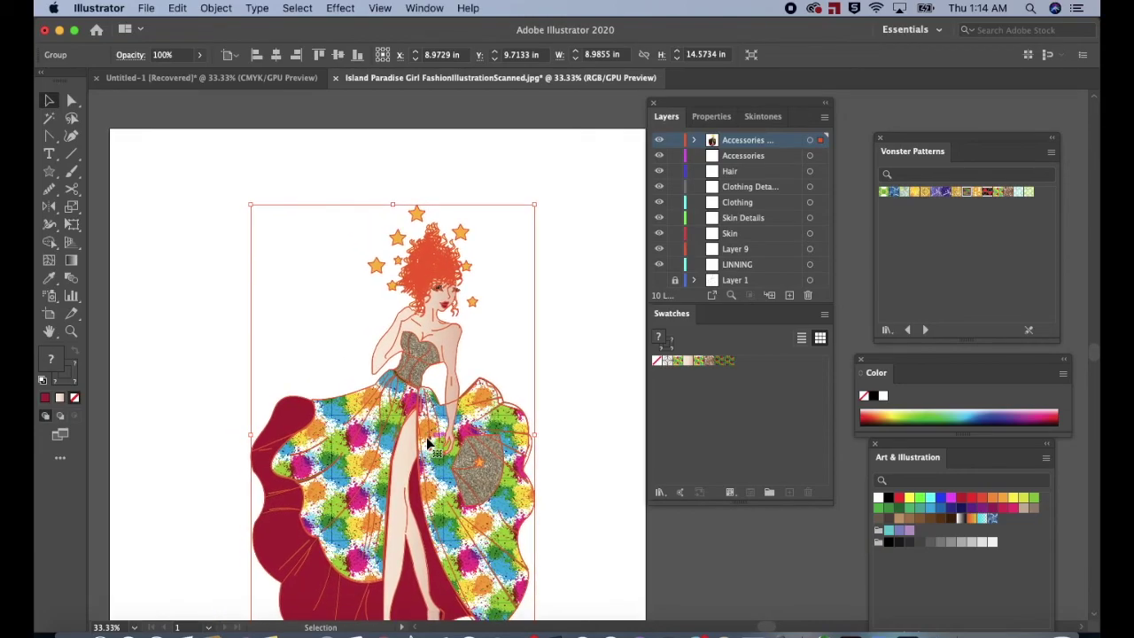
Enlarge the grouped figure further until it nearly fills the height of the artboard.
key("super+minus")
key("super+minus")
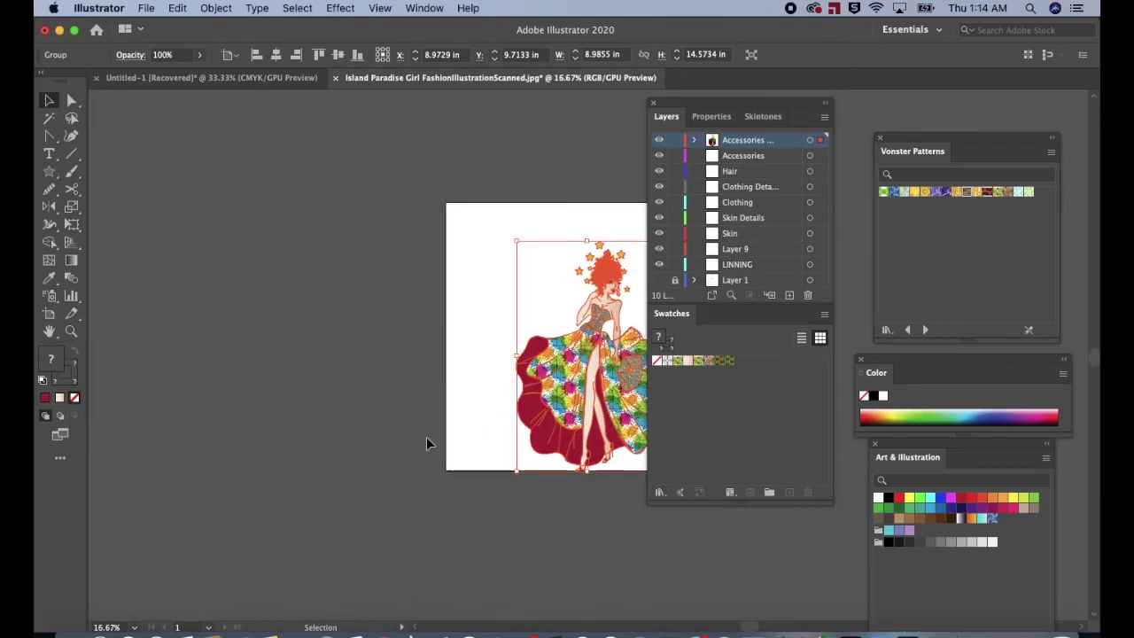
scroll(427, 443, "right", 5)
scroll(427, 443, "up", 2)
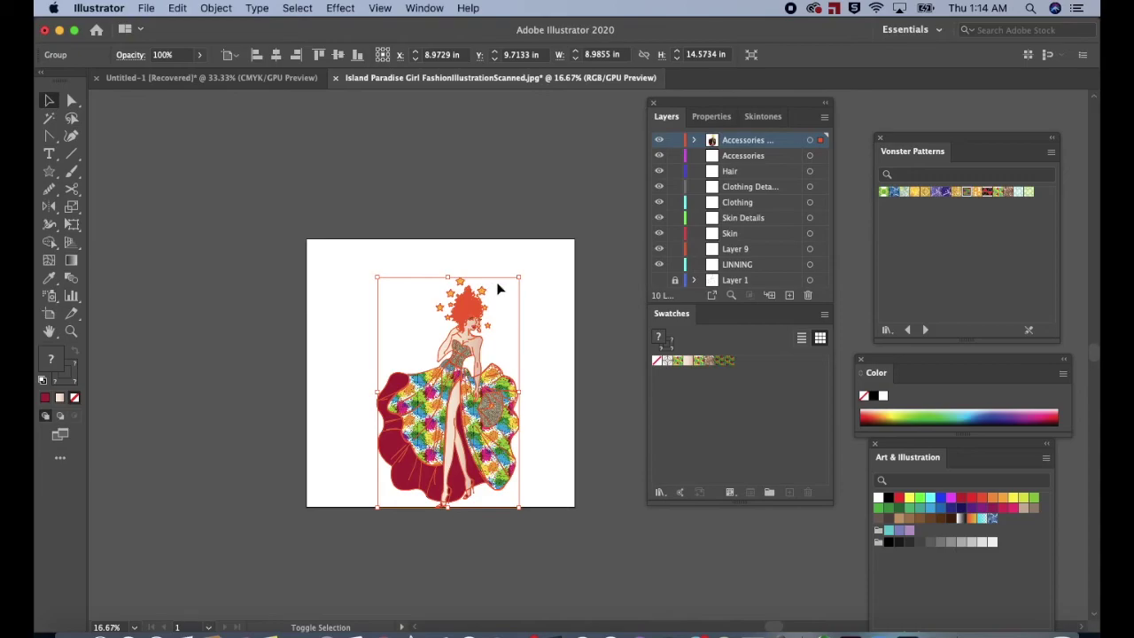
left_click_drag(519, 278, 530, 239)
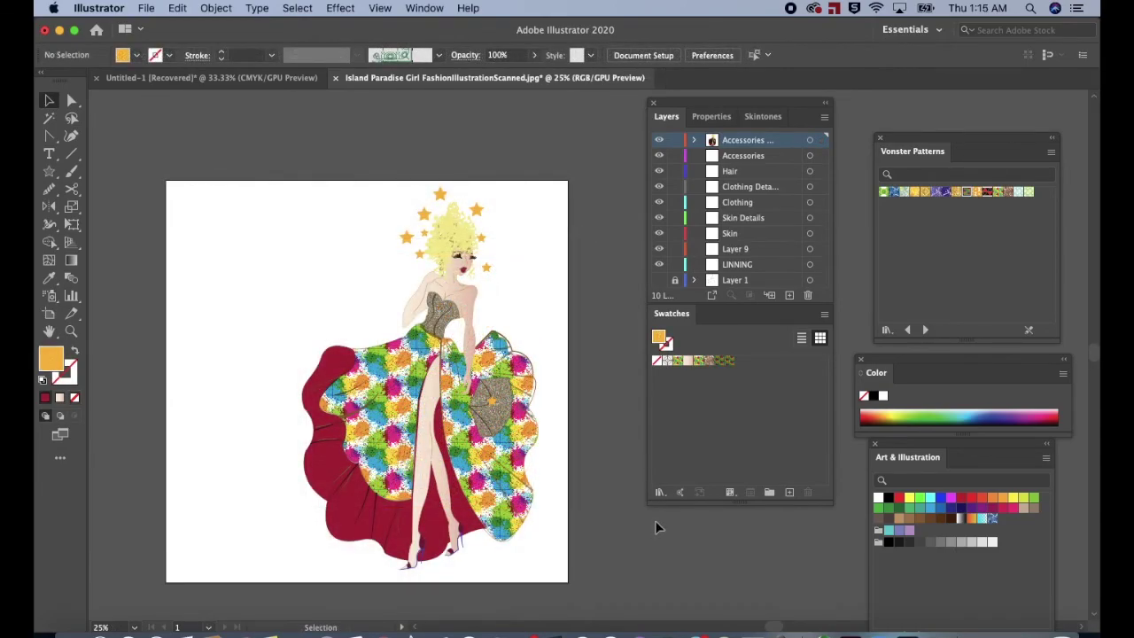
Show the document's brushes and open the Decorative_Scatter brush library.
left_click(426, 8)
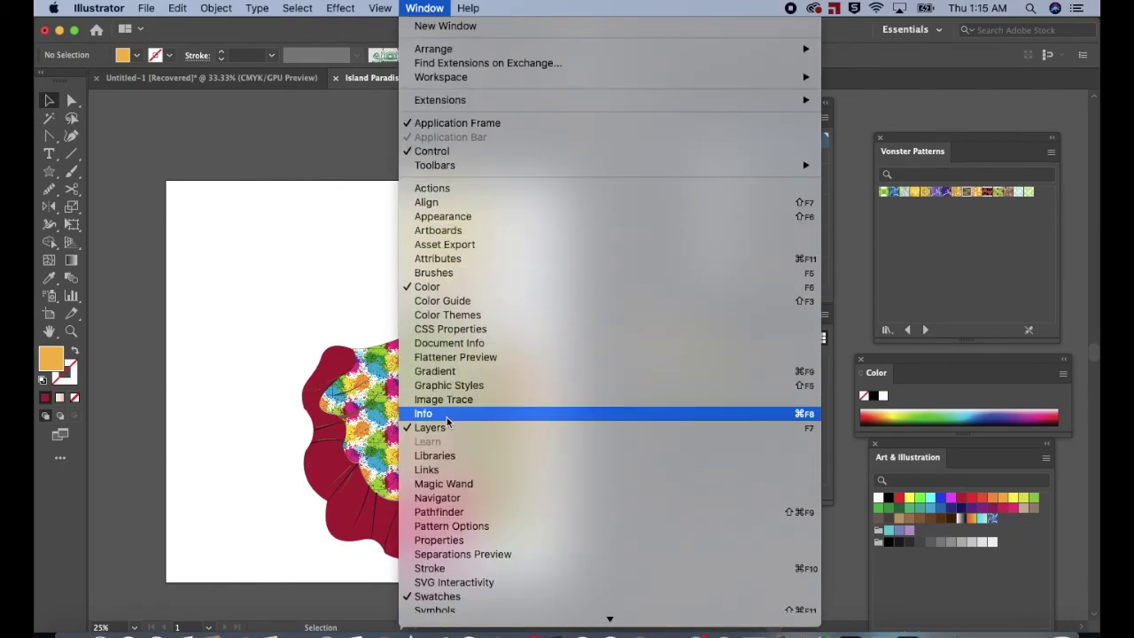
left_click(453, 273)
scroll(968, 213, "down", 5)
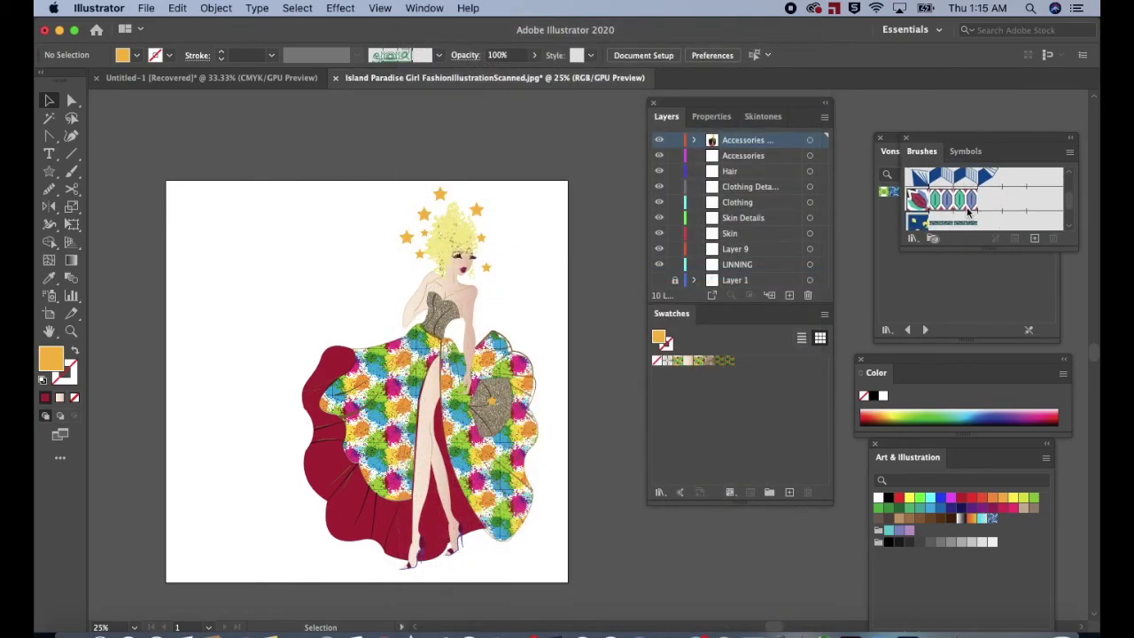
scroll(968, 213, "up", 4)
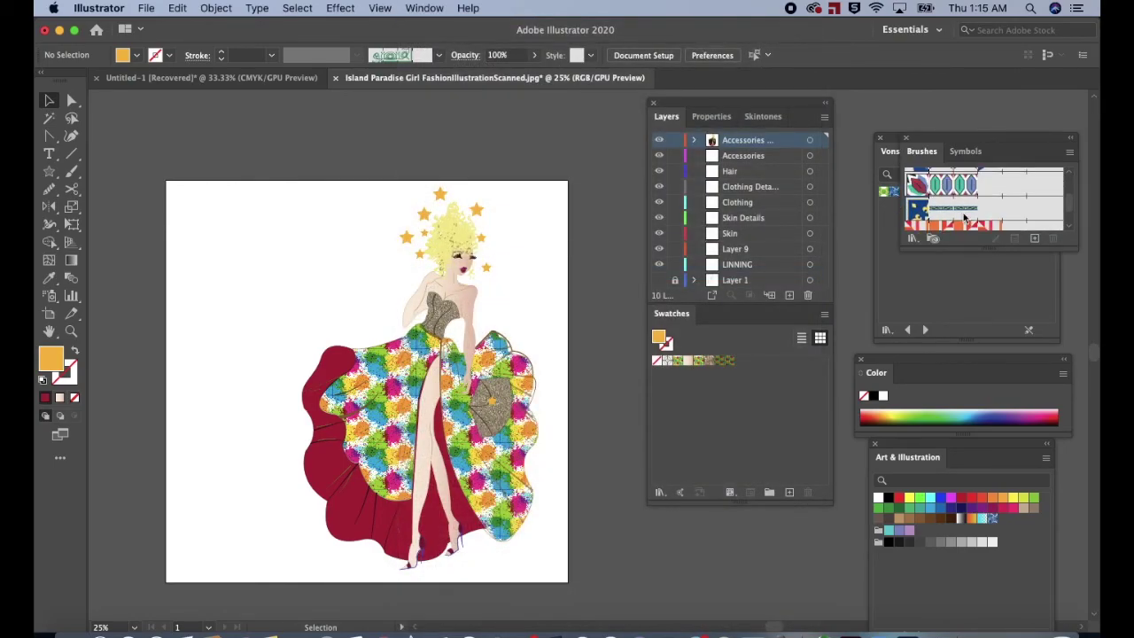
left_click(913, 238)
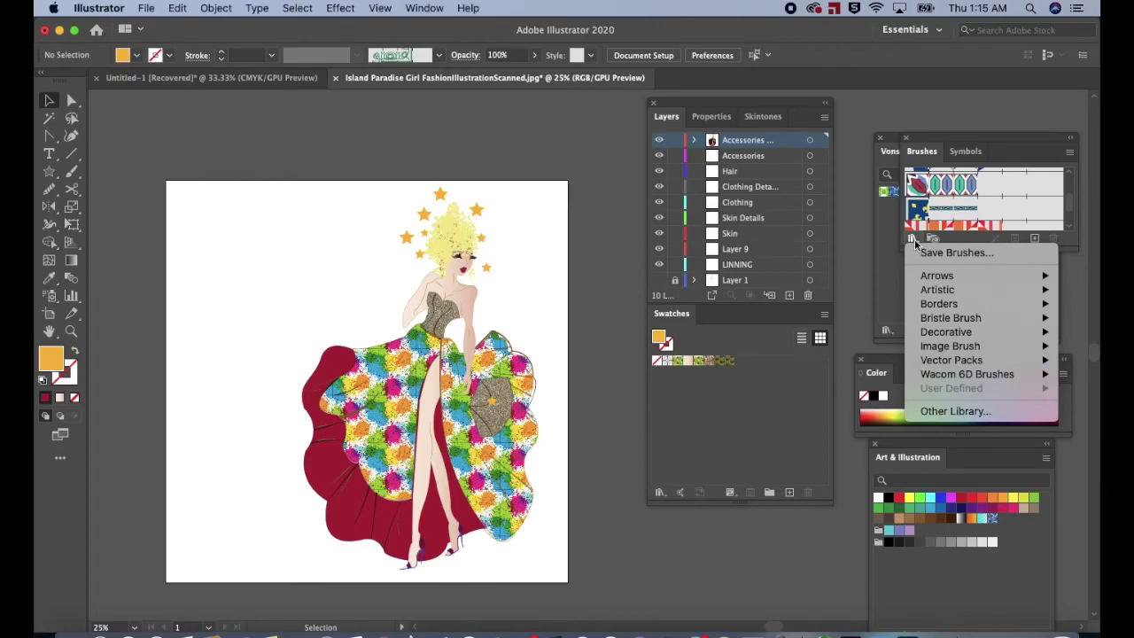
mouse_move(943, 335)
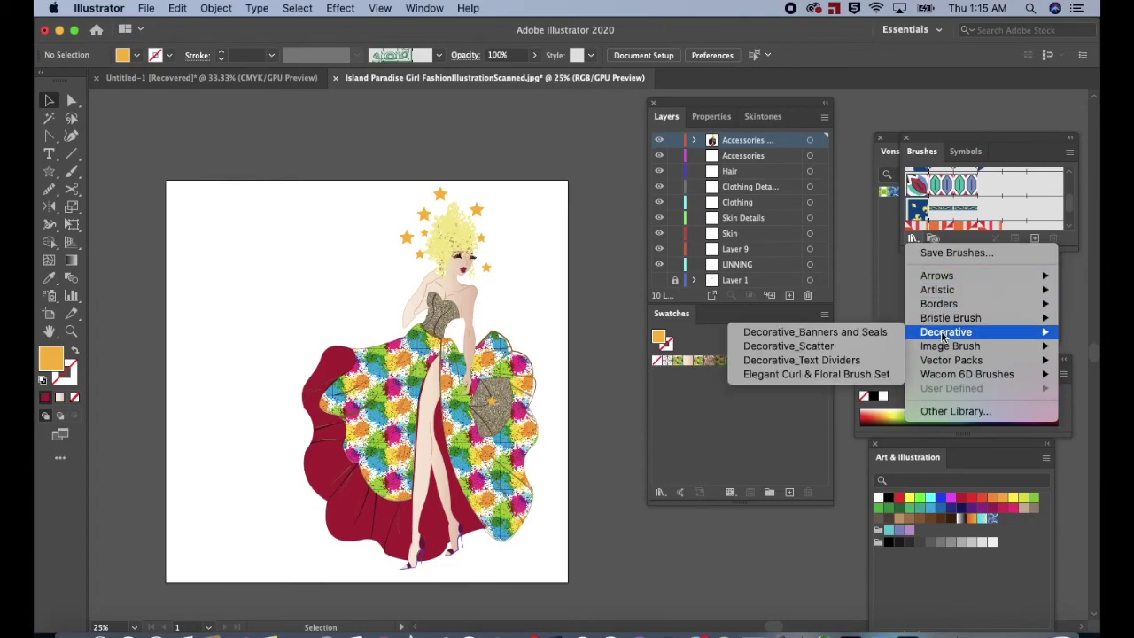
left_click(852, 345)
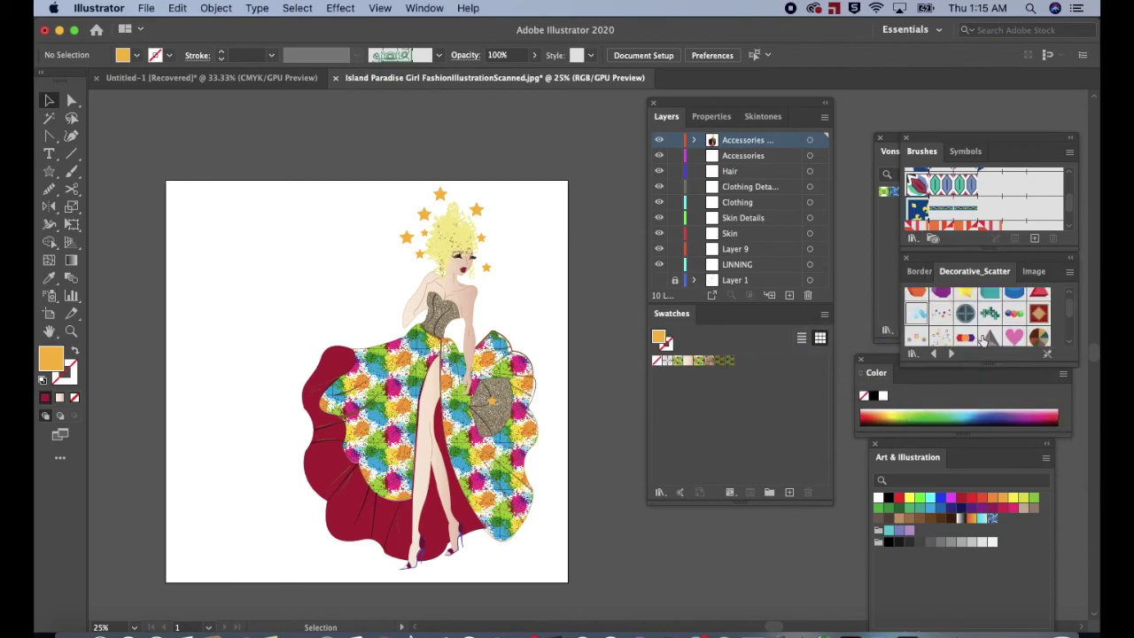
scroll(983, 339, "up", 1)
scroll(983, 339, "down", 2)
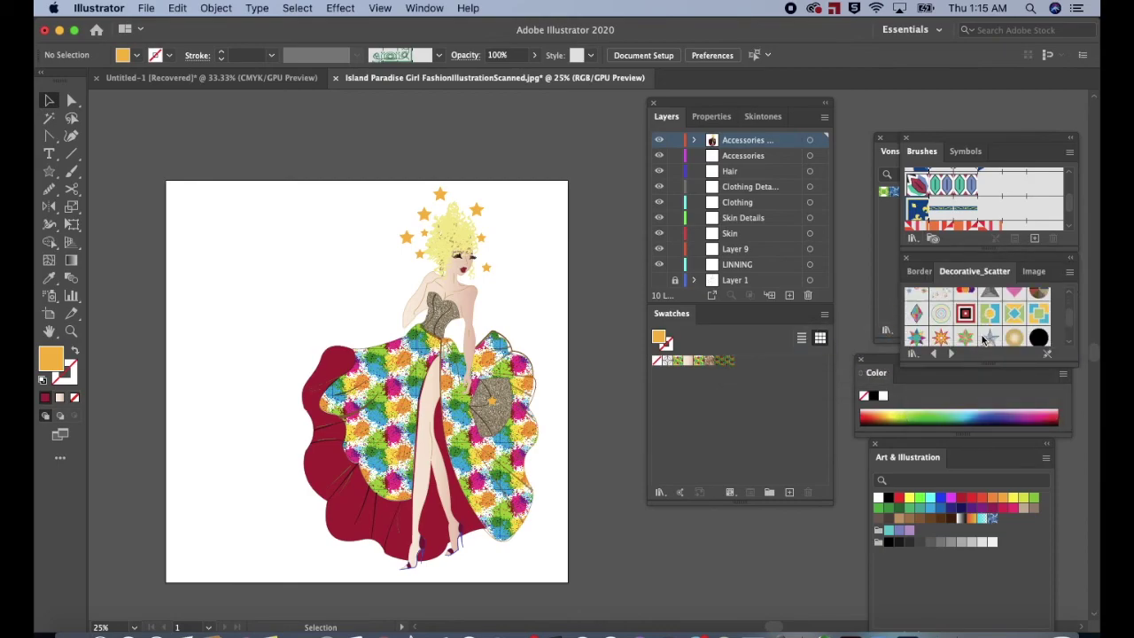
Paint a winding stroke across the skirt hem and feet with the Bubbles scatter brush.
left_click(918, 310)
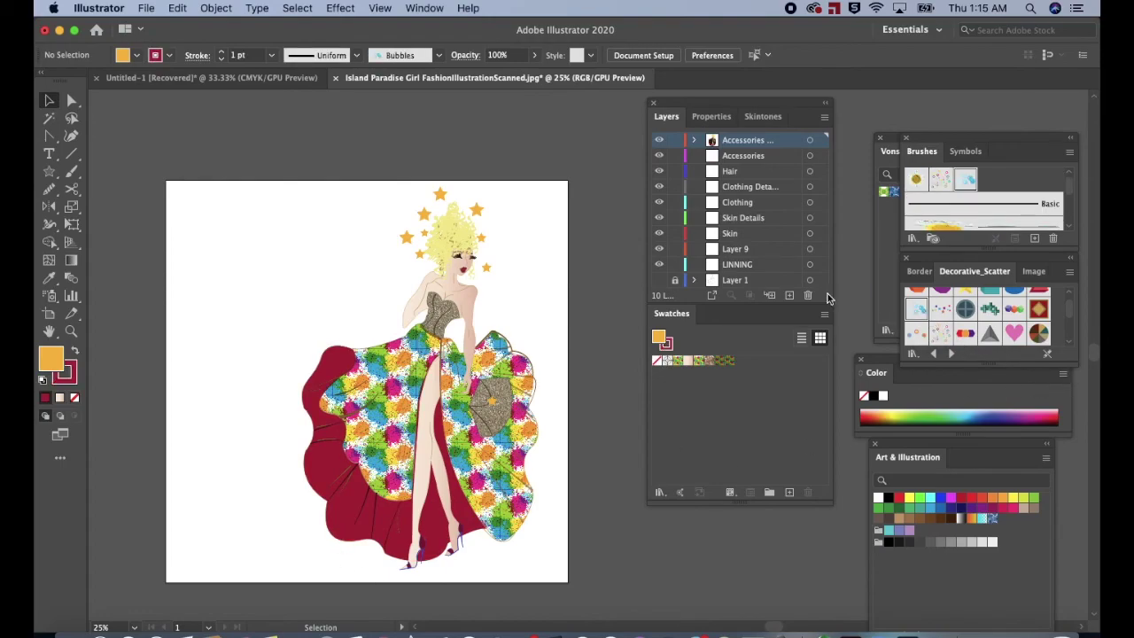
left_click(71, 171)
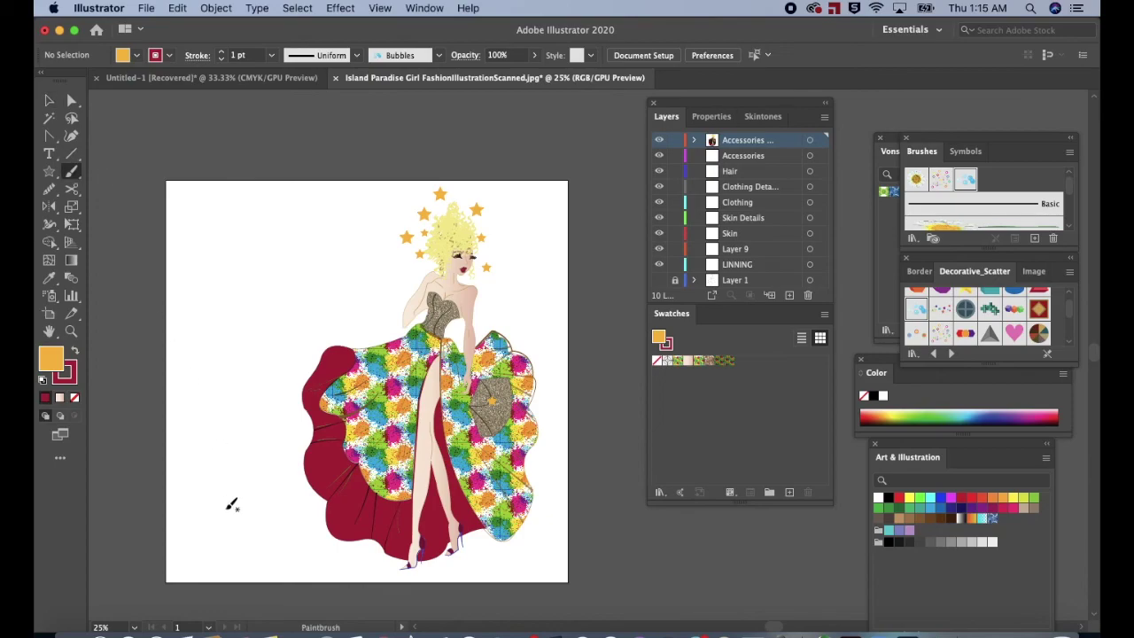
mouse_move(230, 526)
left_mouse_down()
mouse_move(370, 508)
mouse_move(321, 559)
mouse_move(413, 518)
mouse_move(507, 549)
mouse_move(544, 535)
left_mouse_up()
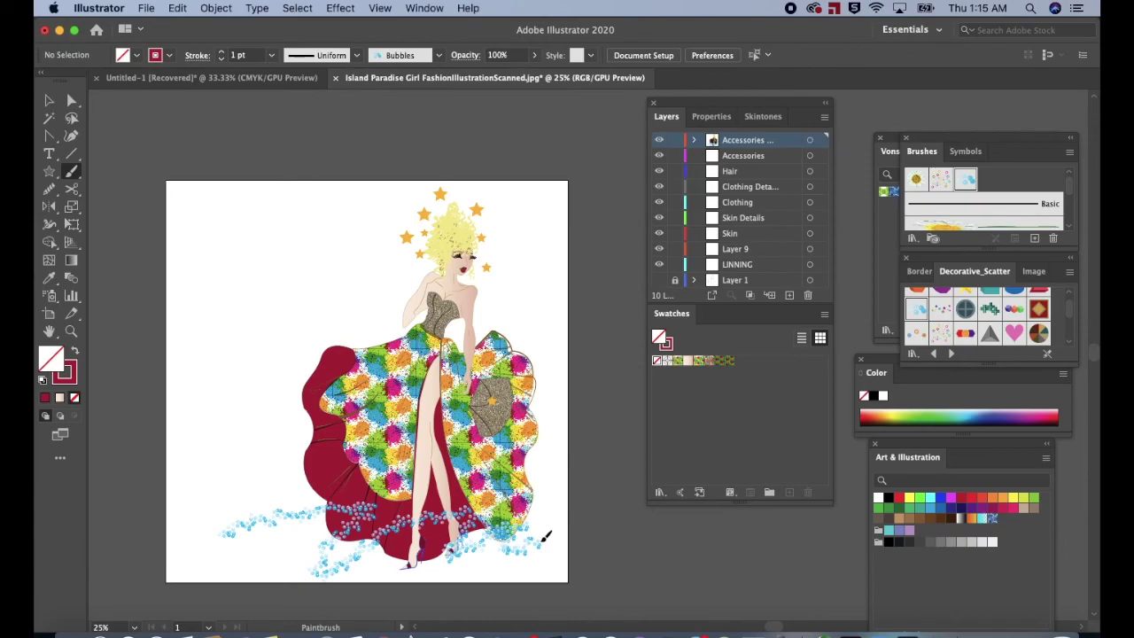
Cut the bubble stroke and paste it in place on the LINNING layer, behind the figure.
key("v")
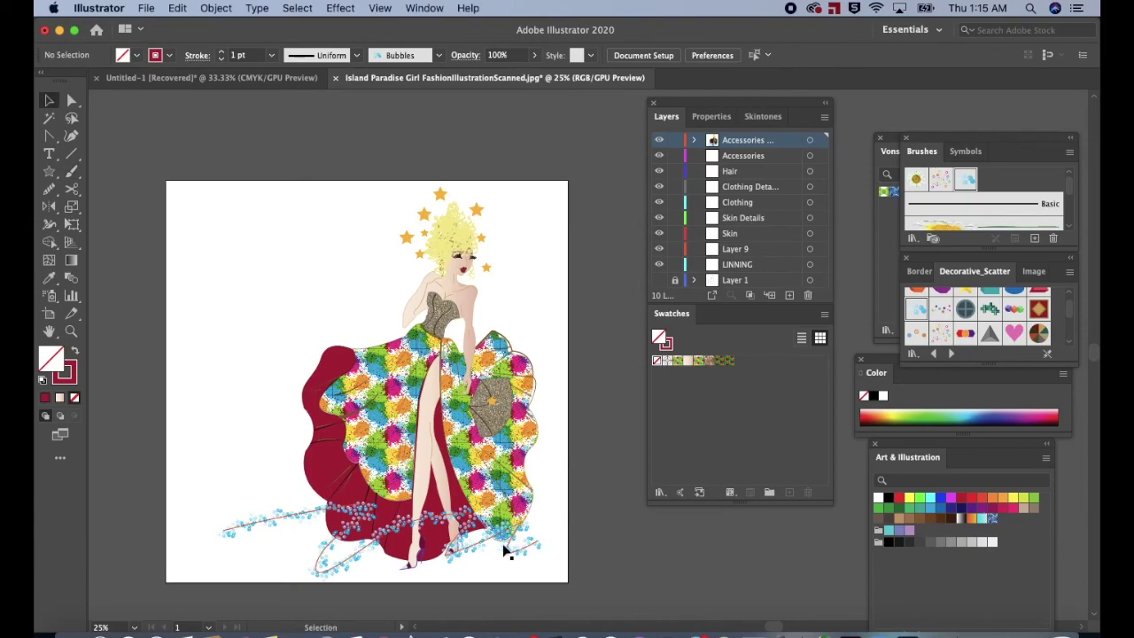
left_click(351, 530)
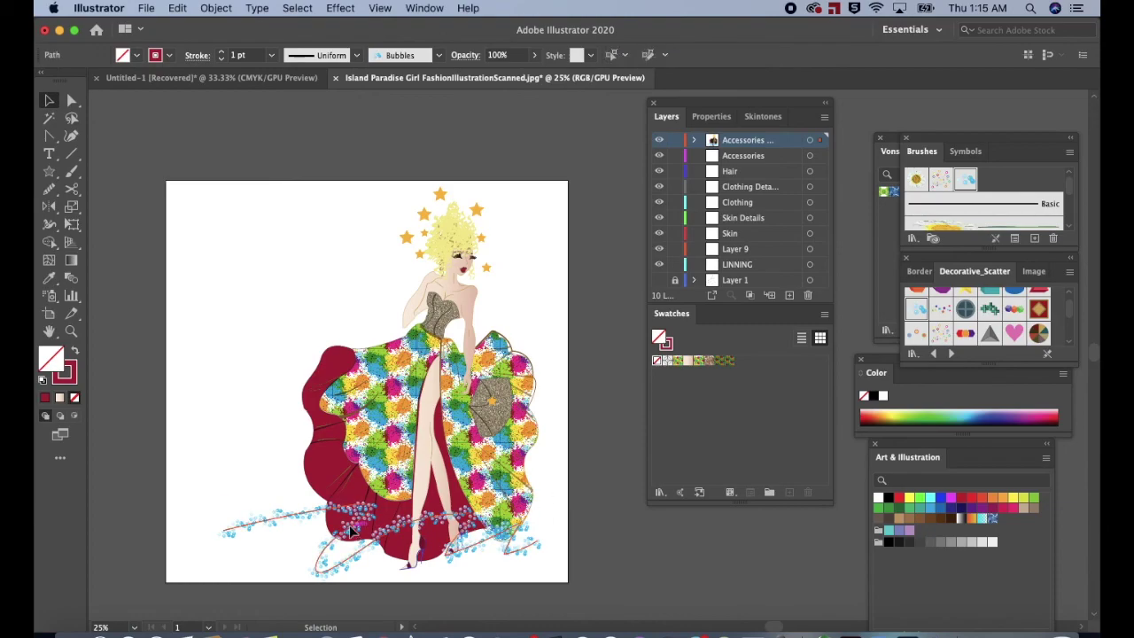
key("Delete")
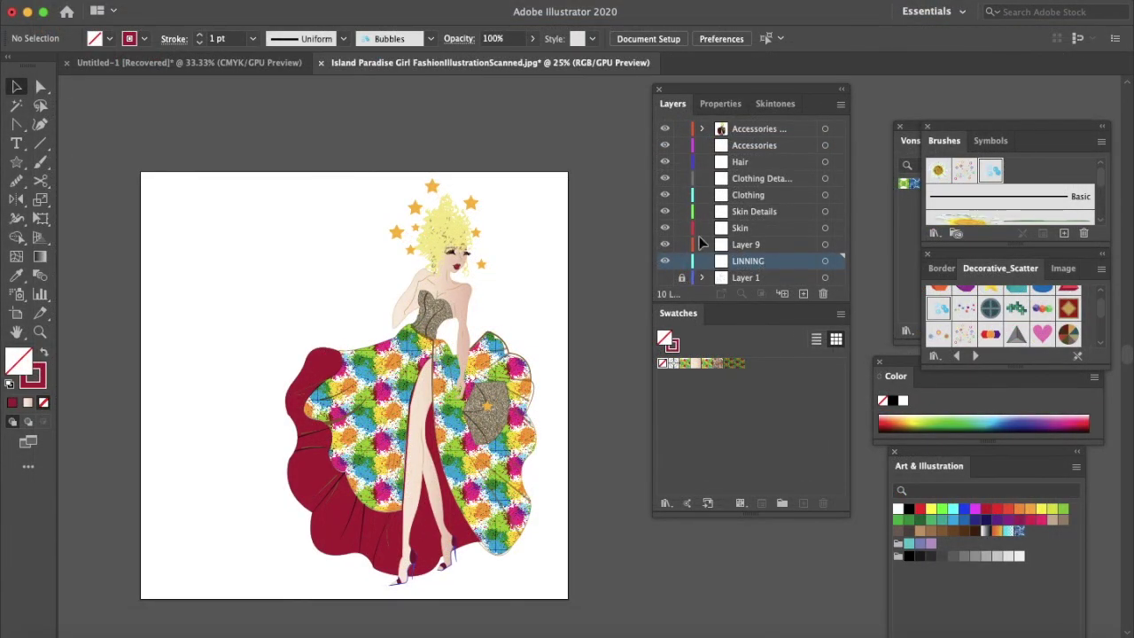
key("ctrl+f")
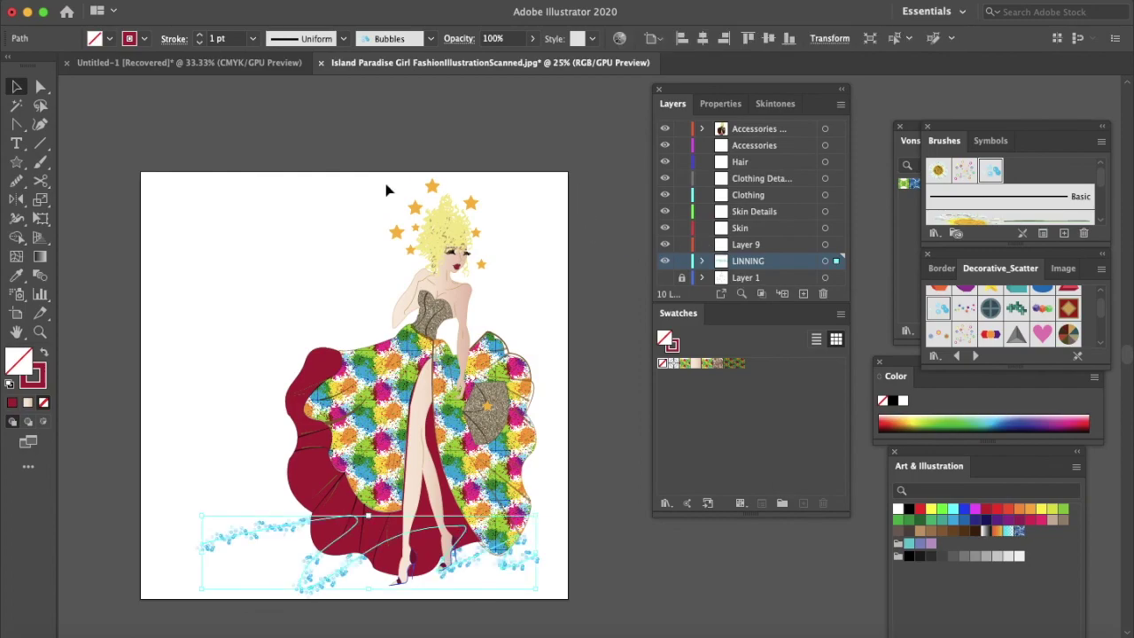
left_click(274, 294)
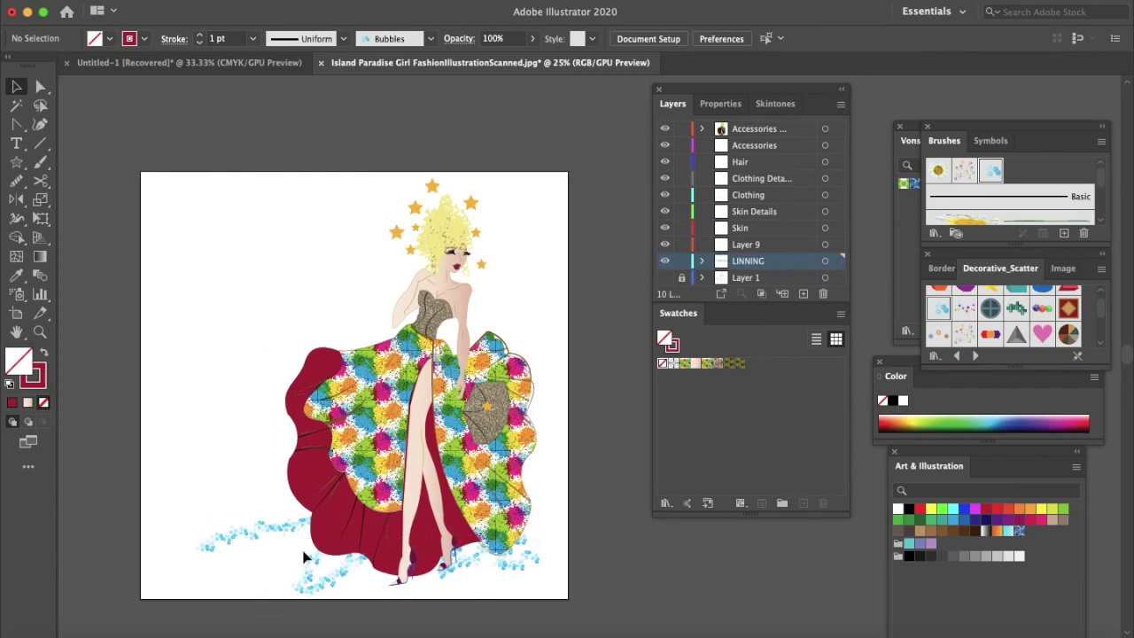
Paint more Bubbles brush strokes across the ground behind the skirt and feet to fill the area out.
left_click(40, 161)
mouse_move(188, 564)
left_mouse_down()
mouse_move(259, 559)
mouse_move(247, 576)
mouse_move(261, 582)
mouse_move(353, 575)
mouse_move(349, 592)
mouse_move(496, 582)
left_mouse_up()
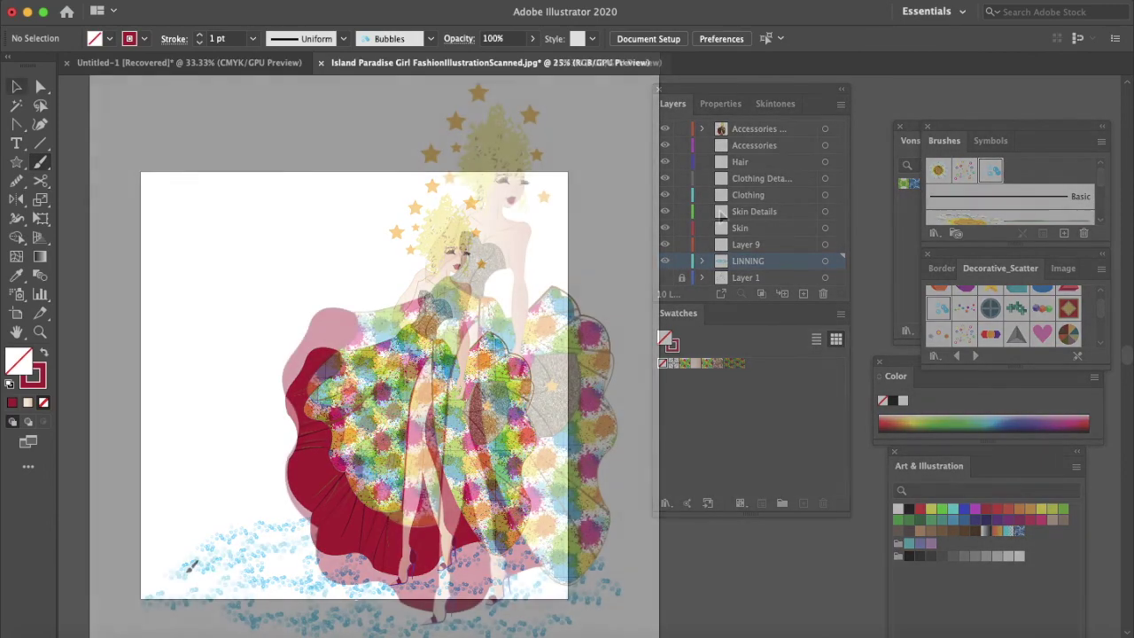